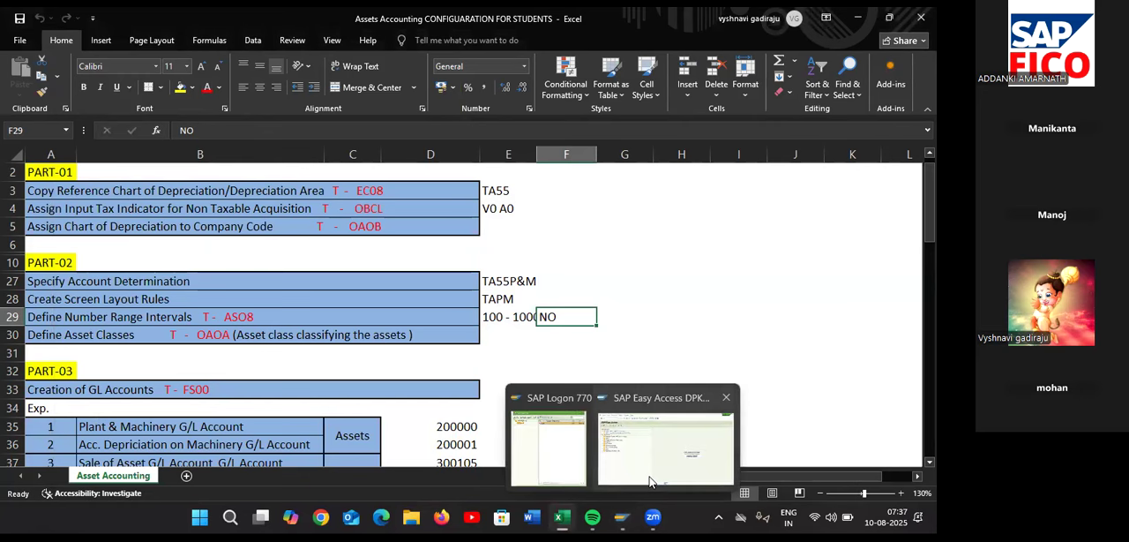
Switch to SAP, run transaction AS08, and open the asset number intervals of company code TA55 for editing
{"action": "left_click", "coordinate": [657, 476]}
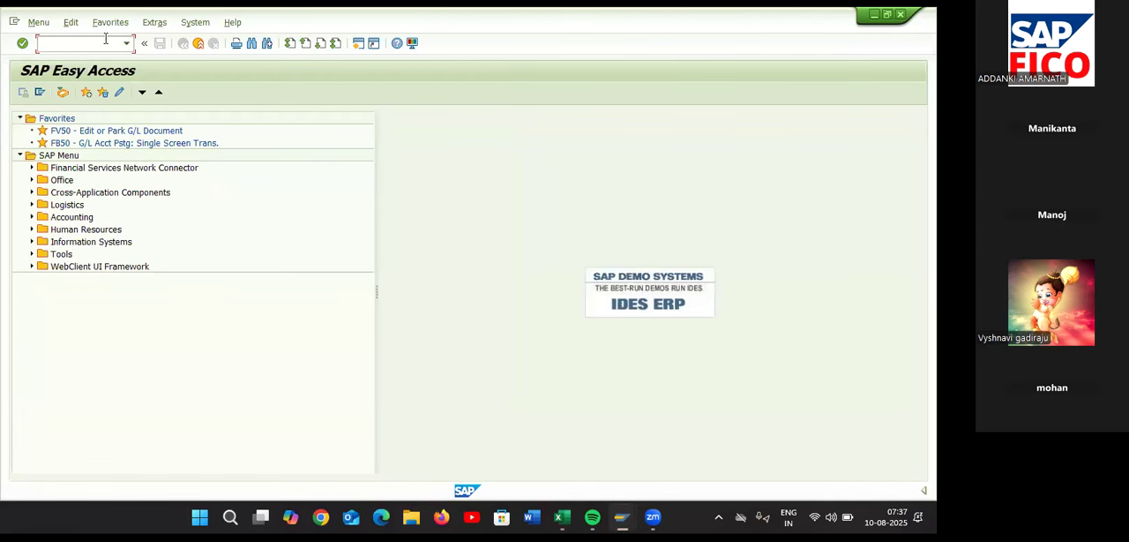
{"action": "left_click", "coordinate": [105, 39]}
{"action": "type", "text": "AS08"}
{"action": "key", "text": "Return"}
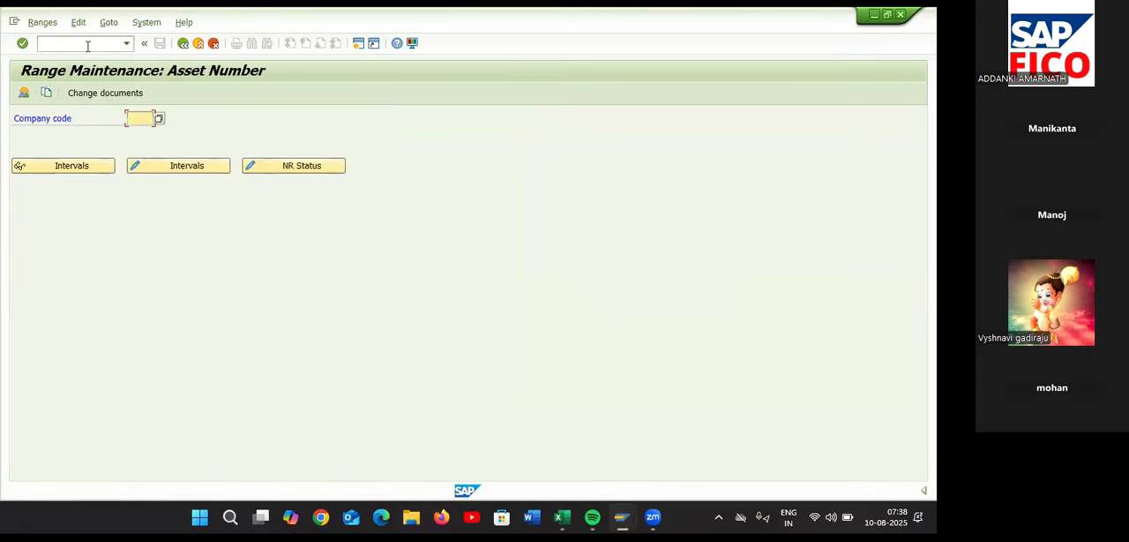
{"action": "type", "text": "TA55"}
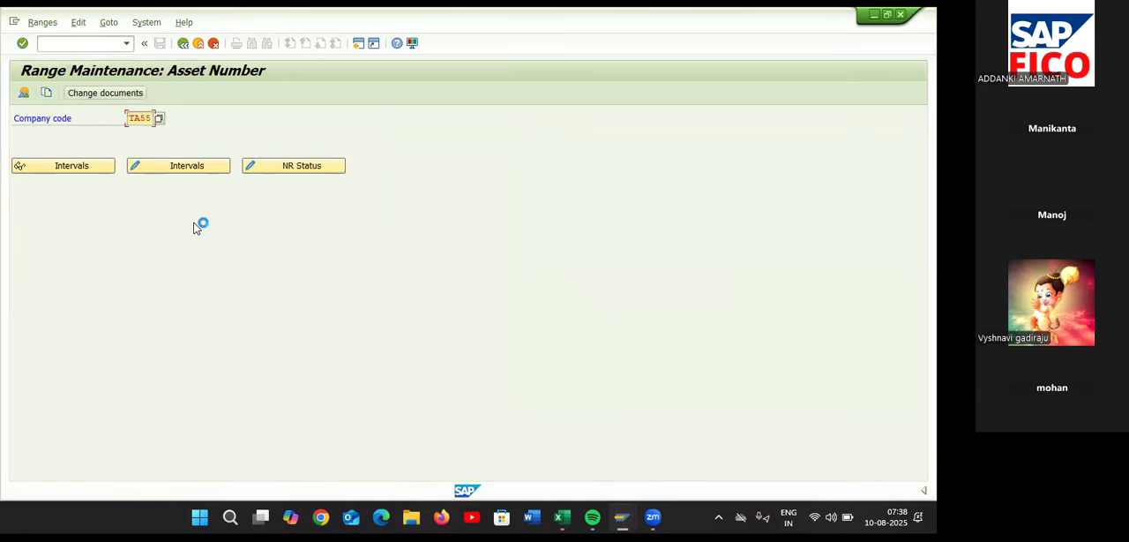
{"action": "left_click", "coordinate": [190, 166]}
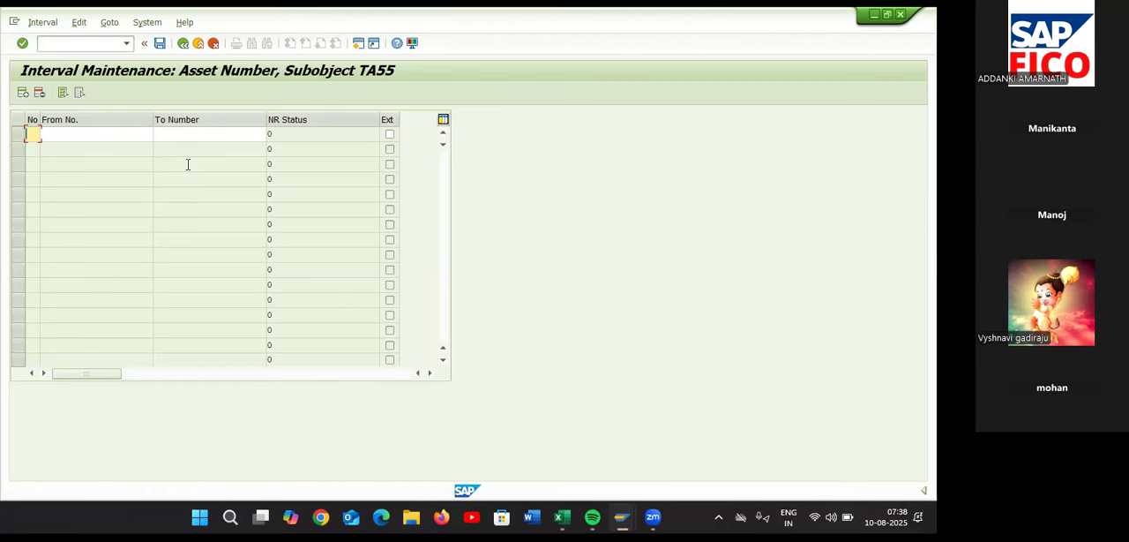
Define asset number range interval 01 from 1 to 1000 and save it
{"action": "type", "text": "01"}
{"action": "left_click", "coordinate": [136, 131]}
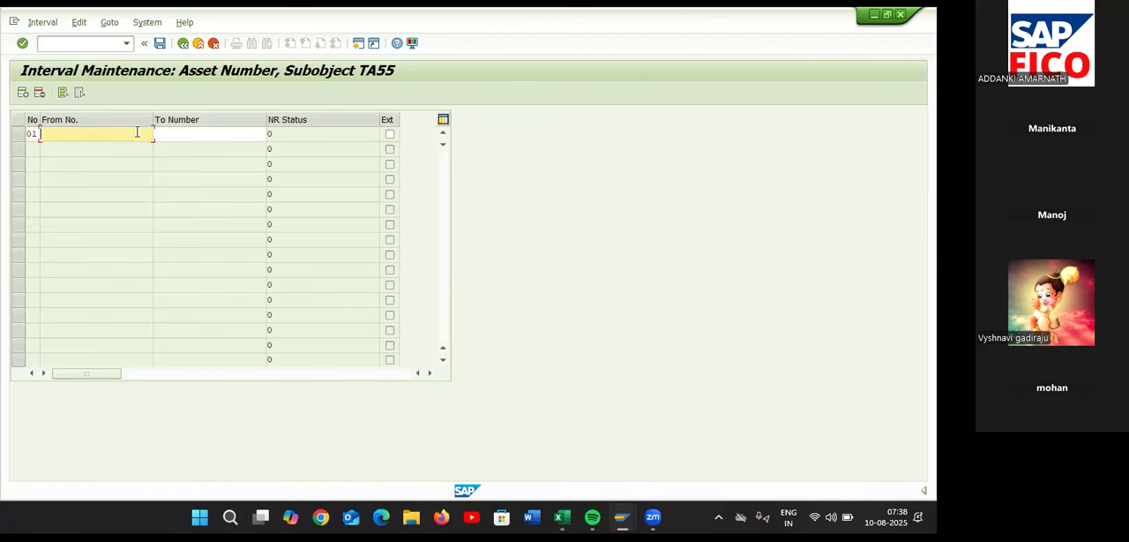
{"action": "type", "text": "1"}
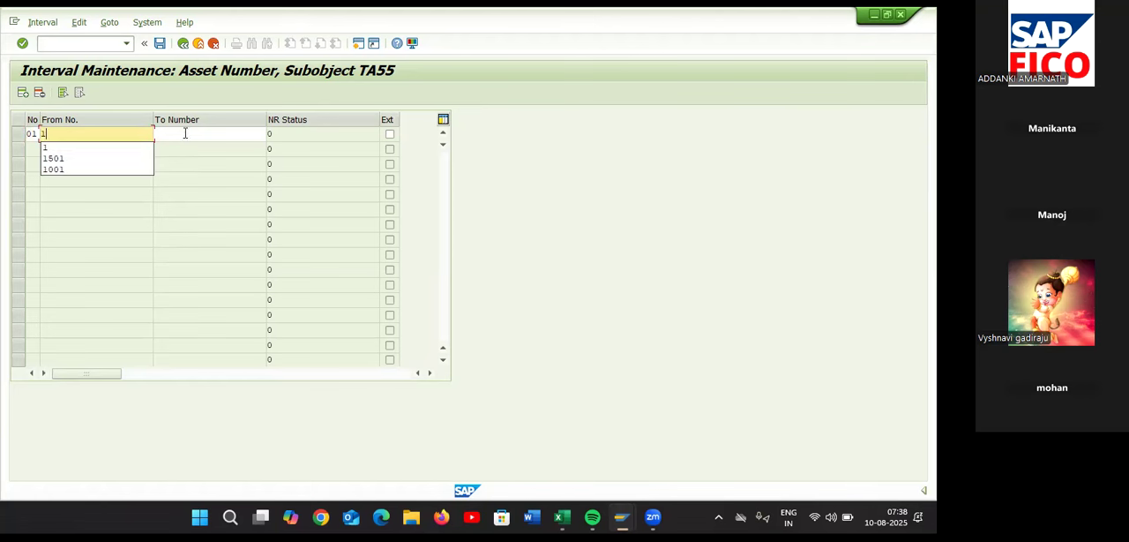
{"action": "left_click", "coordinate": [185, 133]}
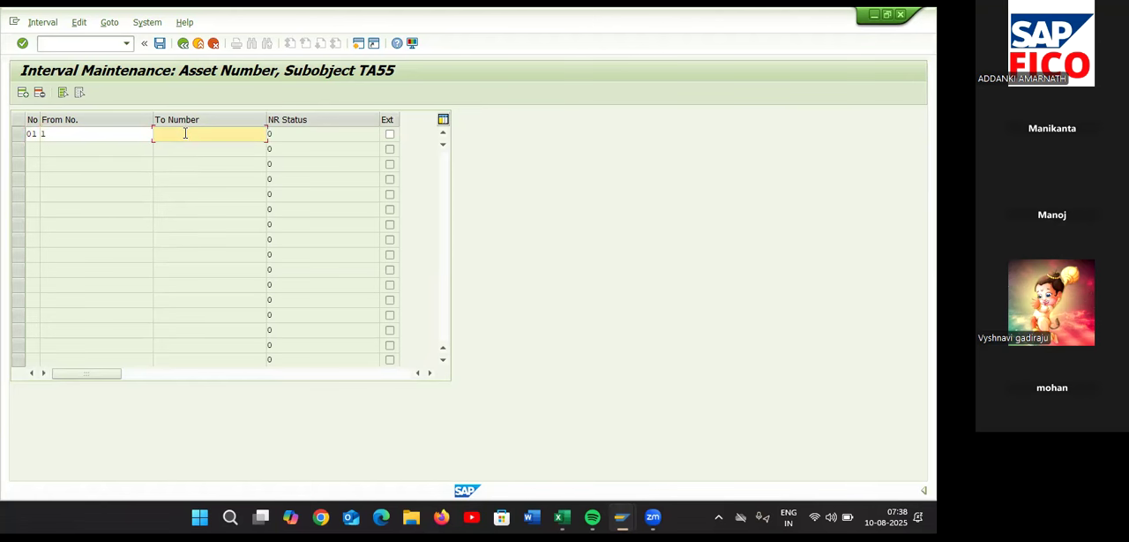
{"action": "type", "text": "1"}
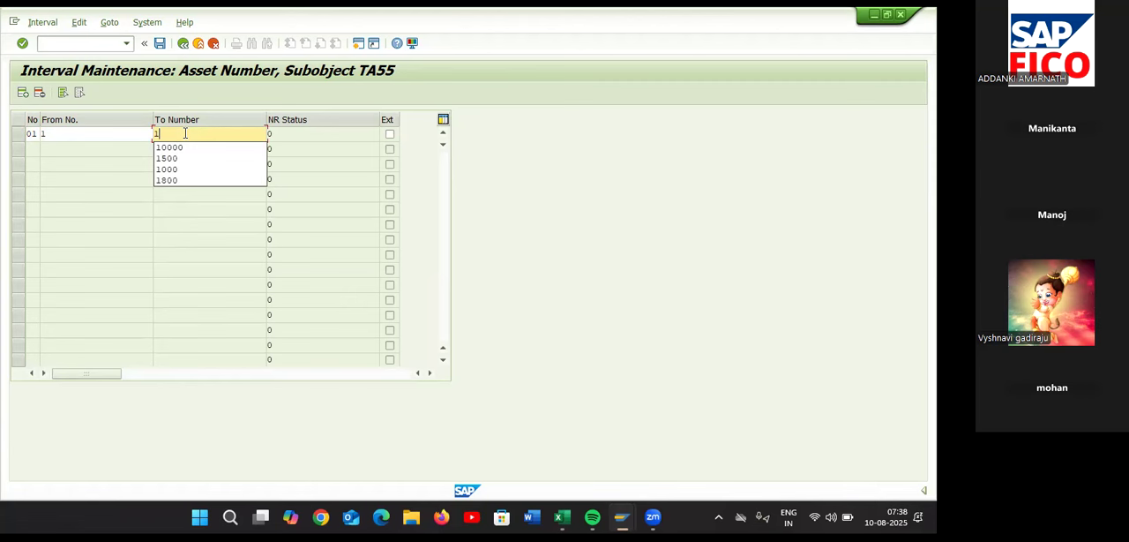
{"action": "type", "text": "000"}
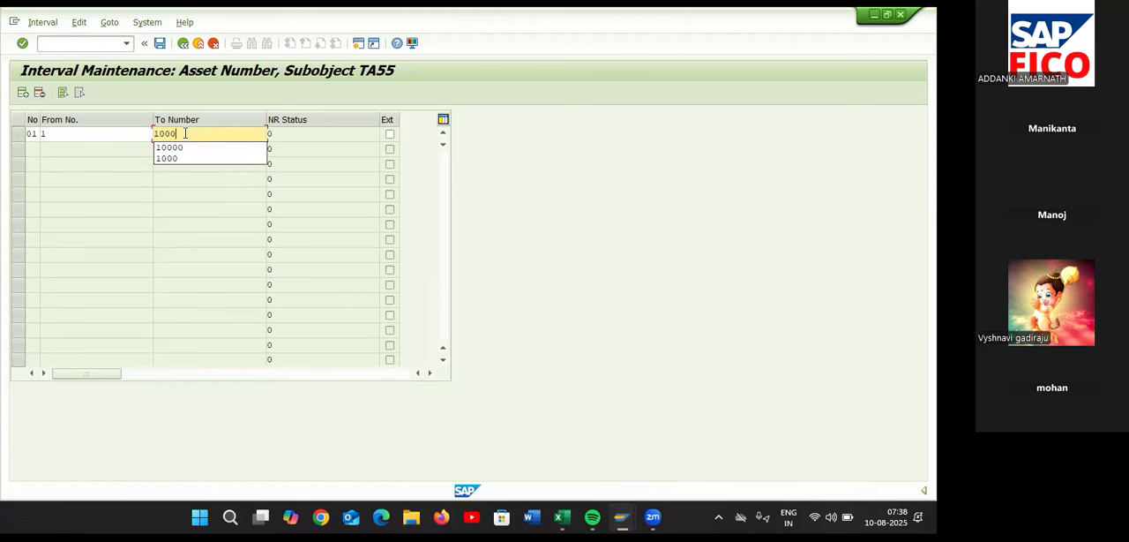
{"action": "left_click", "coordinate": [204, 185]}
{"action": "left_click", "coordinate": [160, 43]}
{"action": "left_click", "coordinate": [447, 434]}
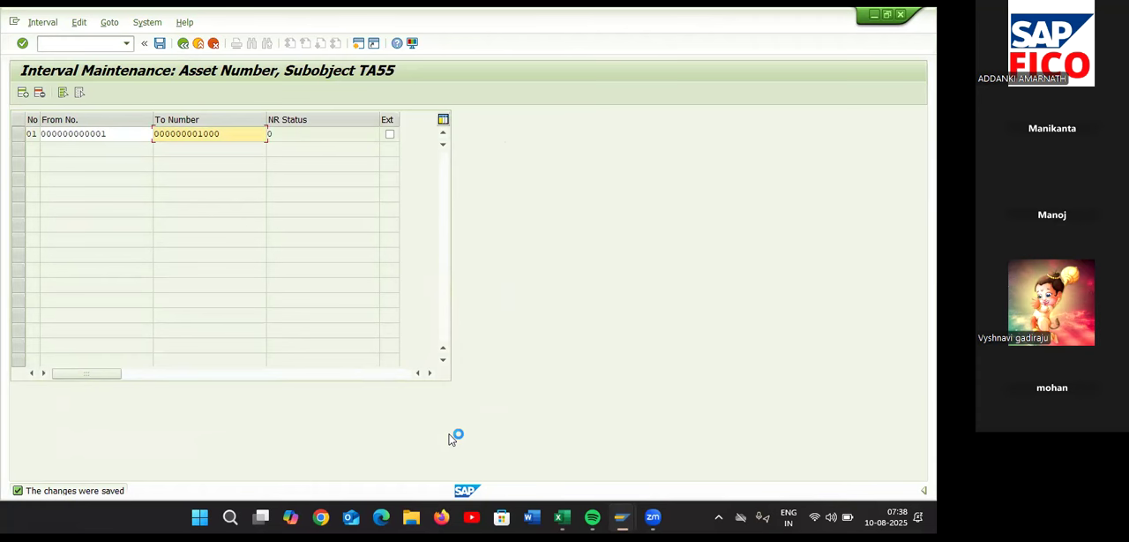
Switch to the Excel configuration sheet and clear the NO note in cell F29
{"action": "key", "text": "alt+Tab"}
{"action": "key", "text": "alt+Tab"}
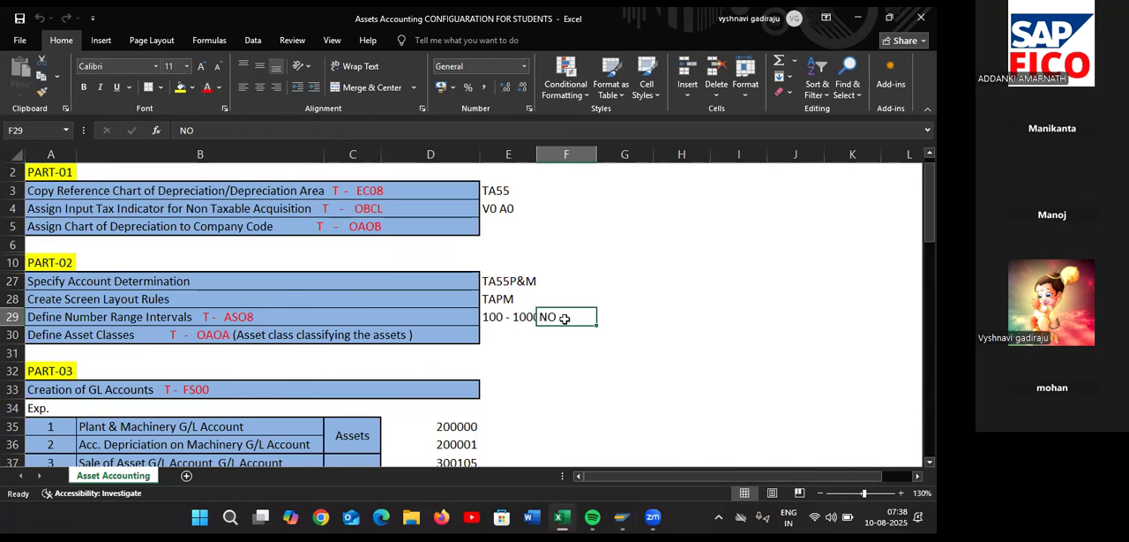
{"action": "key", "text": "BackSpace"}
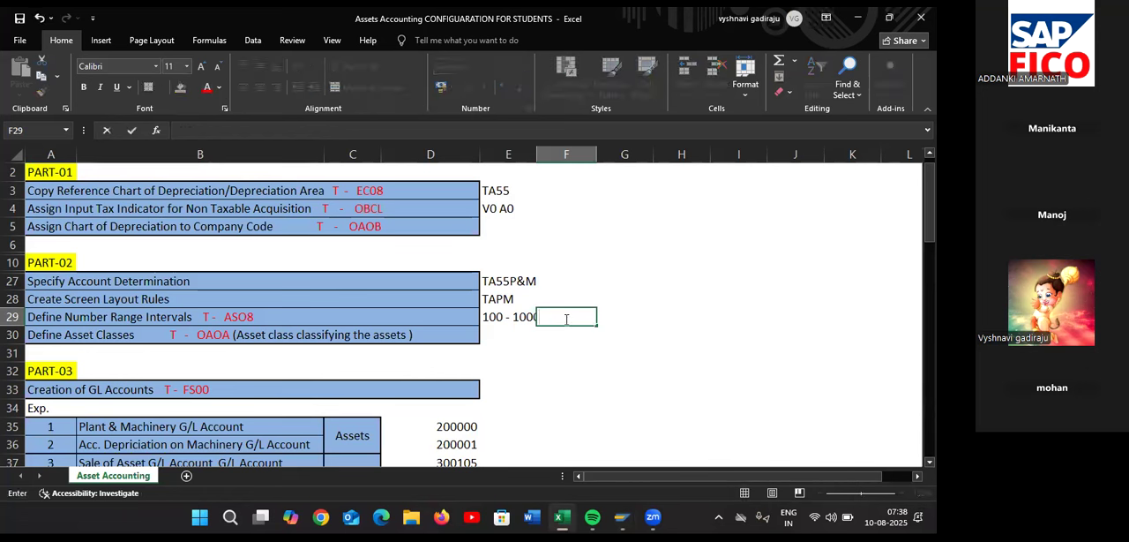
{"action": "left_click", "coordinate": [511, 333]}
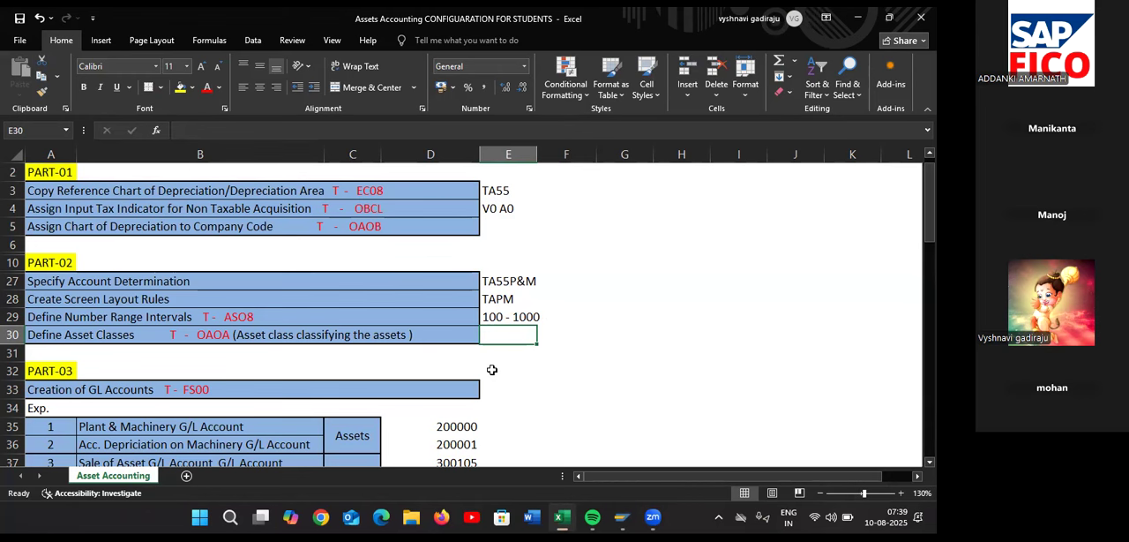
Switch back to SAP, run transaction /NOAOA, and start a new asset class entry
{"action": "key", "text": "alt+Tab"}
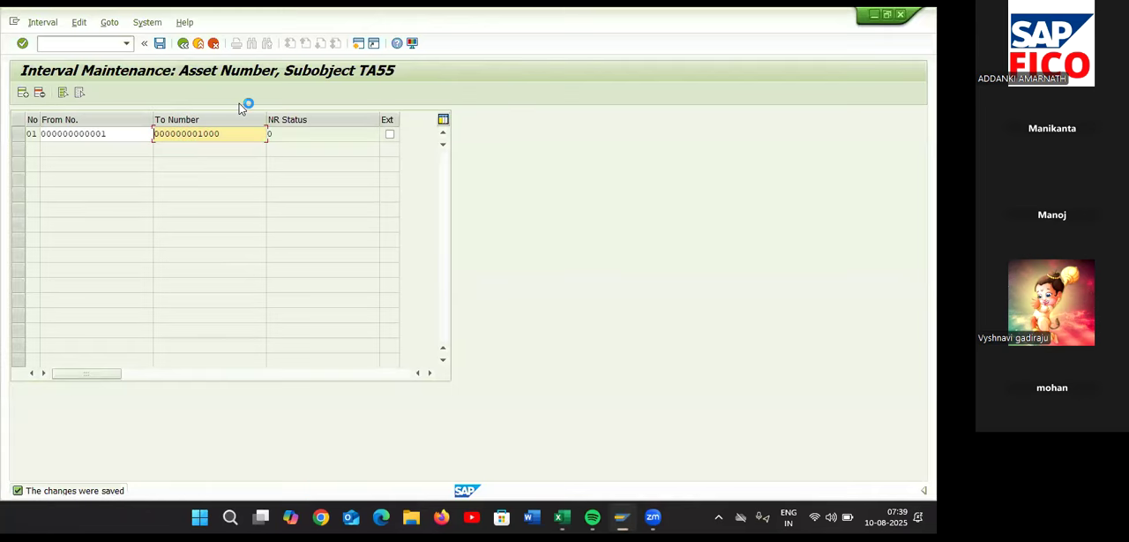
{"action": "left_click", "coordinate": [99, 44]}
{"action": "type", "text": "/NOAOA"}
{"action": "key", "text": "Return"}
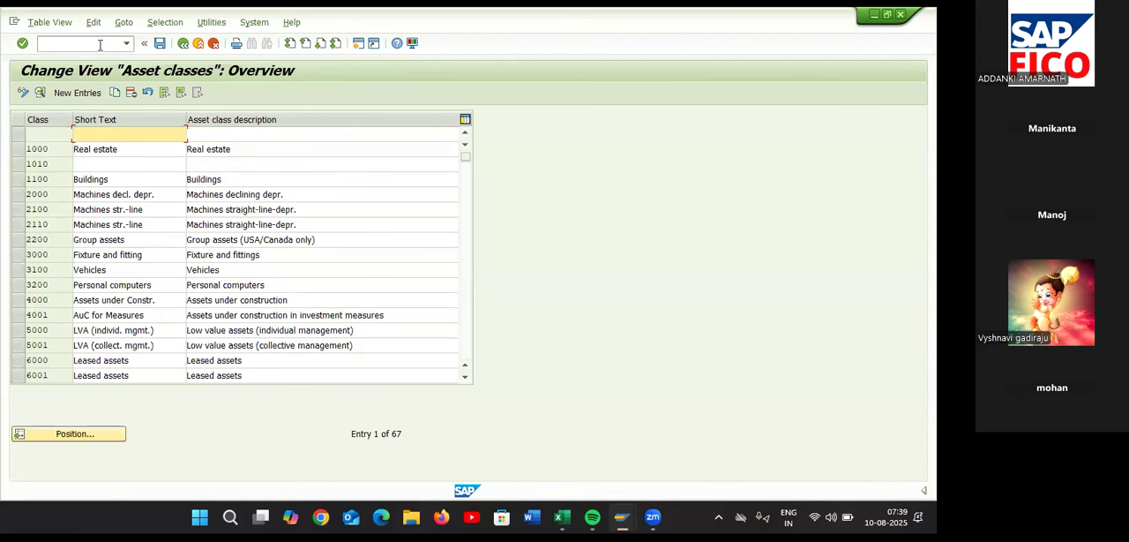
{"action": "left_click", "coordinate": [96, 98]}
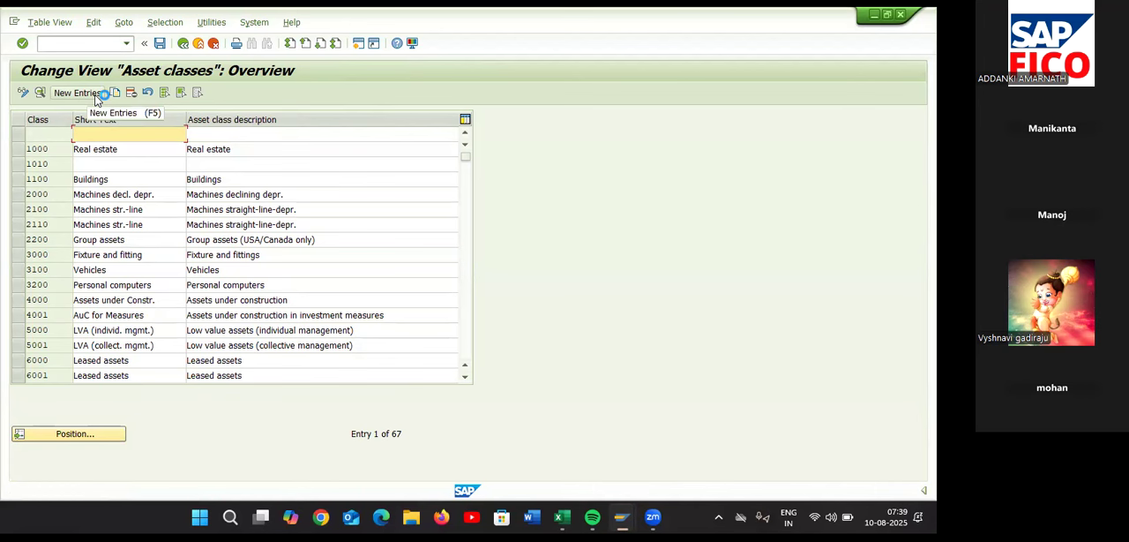
{"action": "left_click", "coordinate": [93, 99]}
{"action": "left_click", "coordinate": [86, 99]}
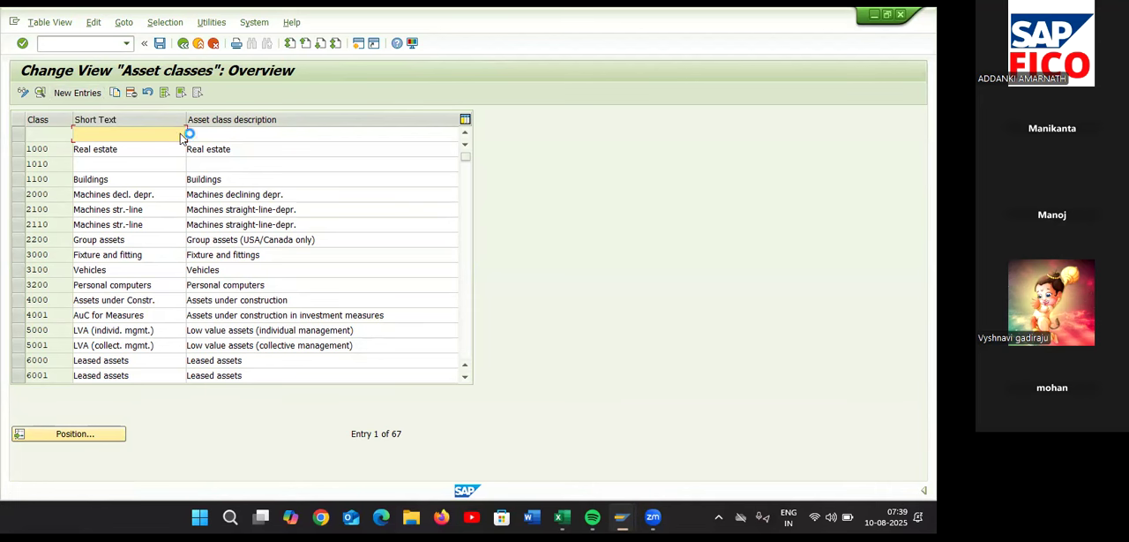
{"action": "left_click", "coordinate": [95, 93]}
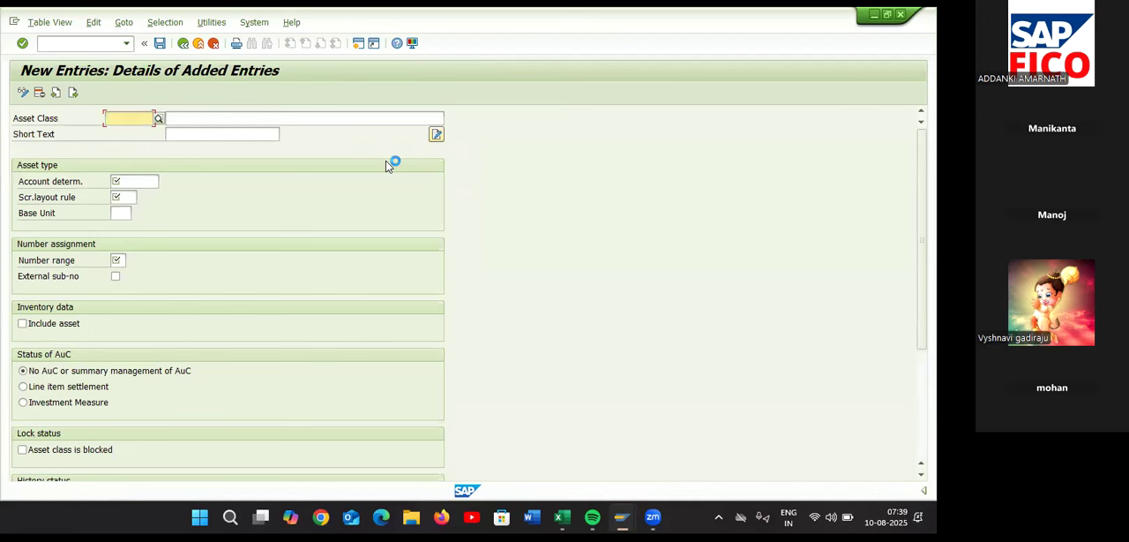
Consult the Excel configuration sheet and enter TA5PM as the new asset class key in SAP
{"action": "key", "text": "alt+Tab"}
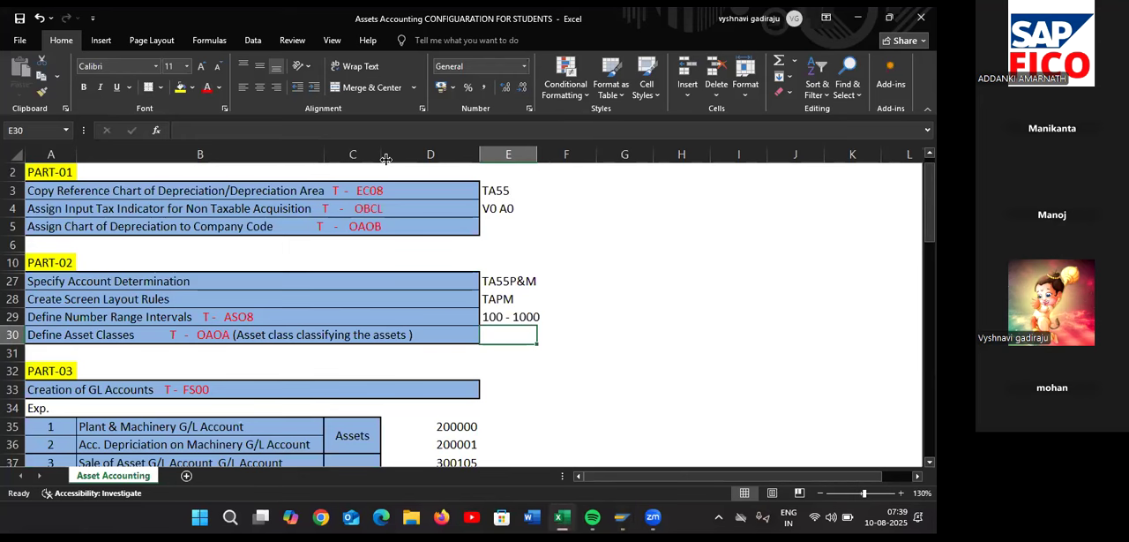
{"action": "key", "text": "alt+Tab"}
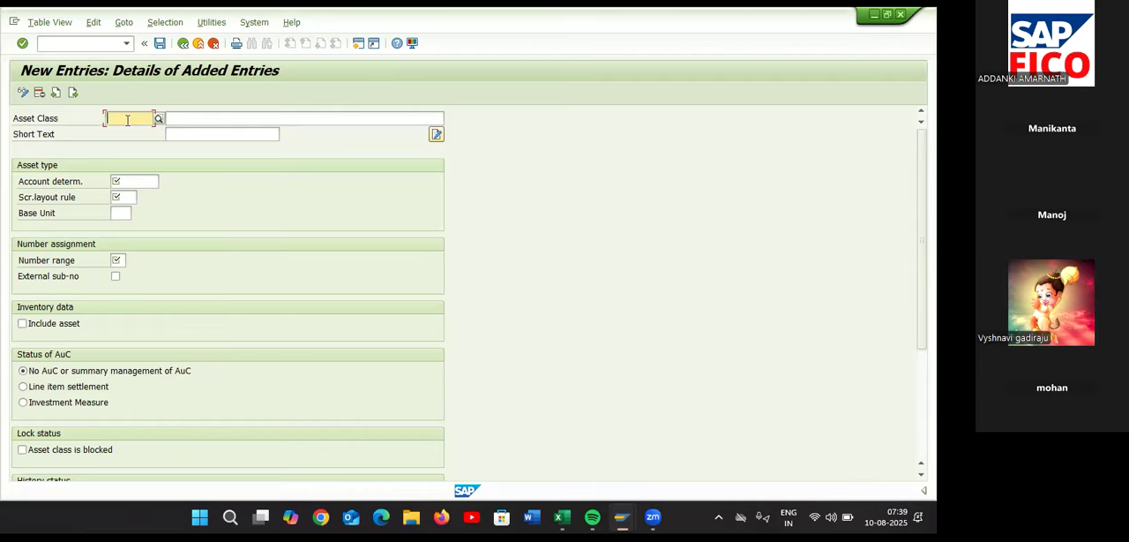
{"action": "key", "text": "alt+Tab"}
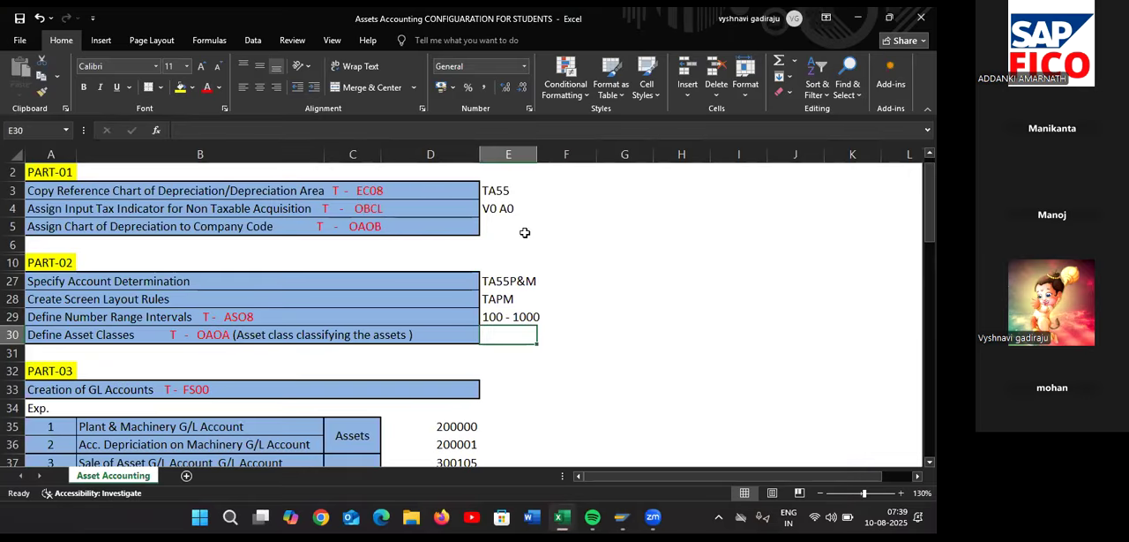
{"action": "key", "text": "alt+Tab"}
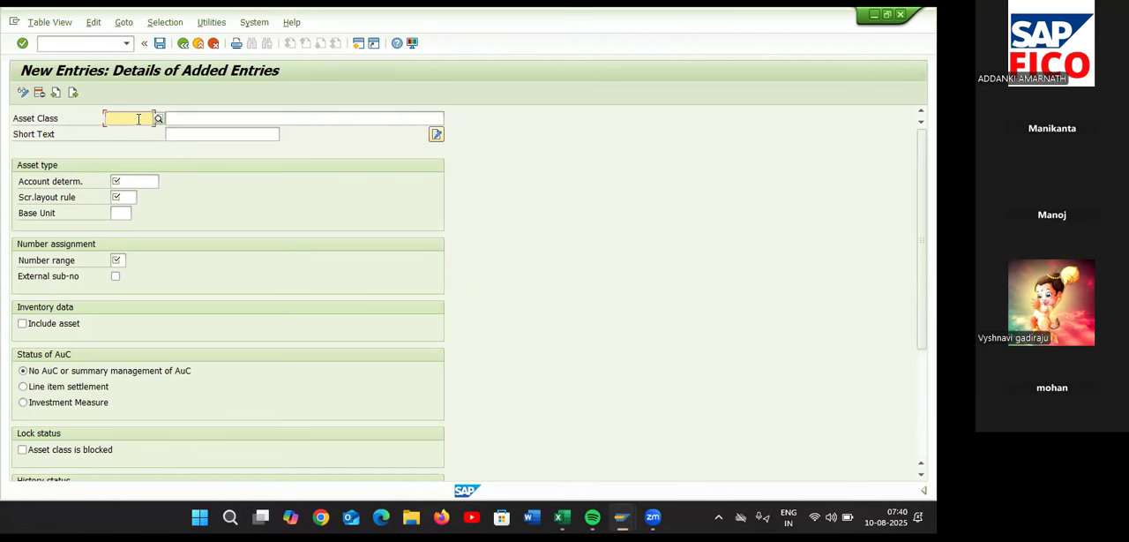
{"action": "left_click", "coordinate": [138, 118]}
{"action": "type", "text": "TA"}
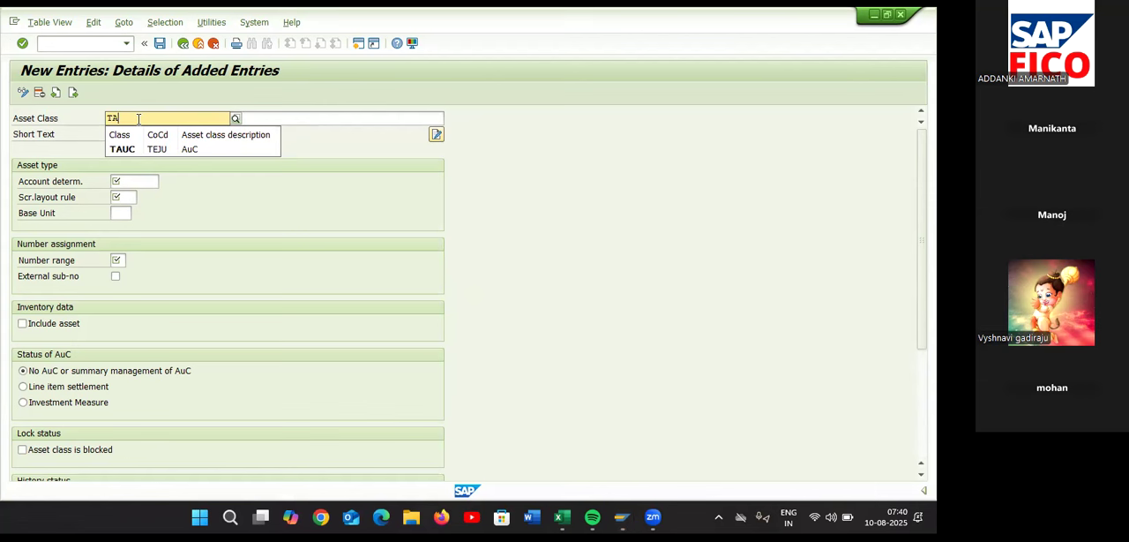
{"action": "type", "text": "PM"}
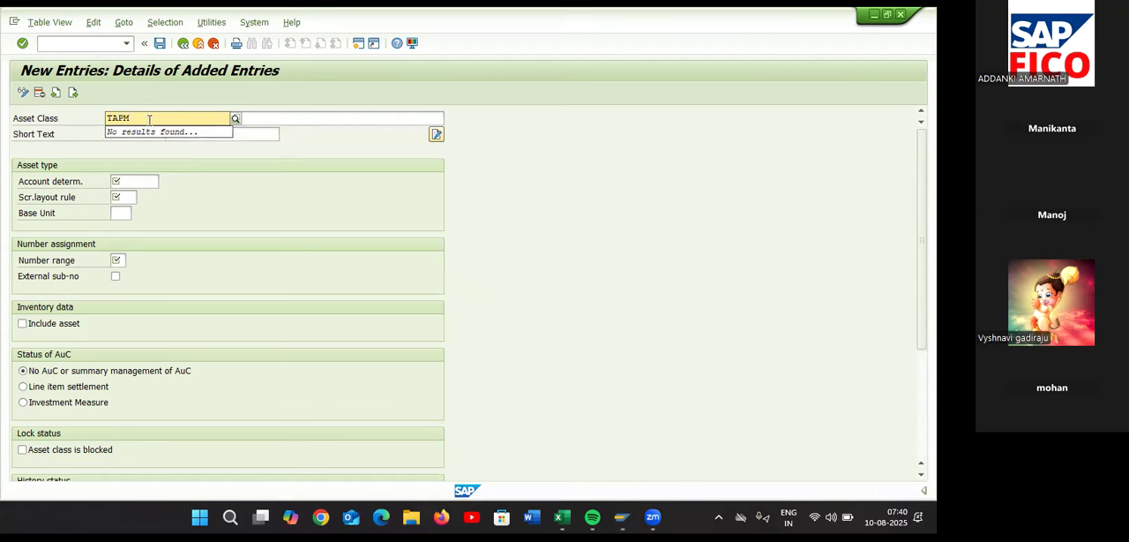
{"action": "key", "text": "BackSpace"}
{"action": "key", "text": "BackSpace"}
{"action": "type", "text": "S"}
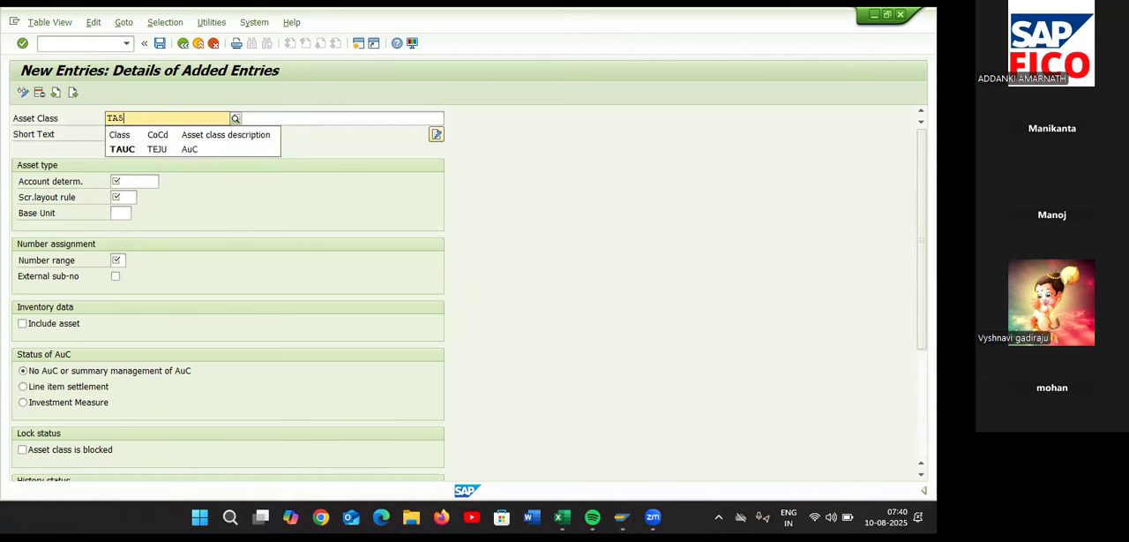
{"action": "type", "text": "PM"}
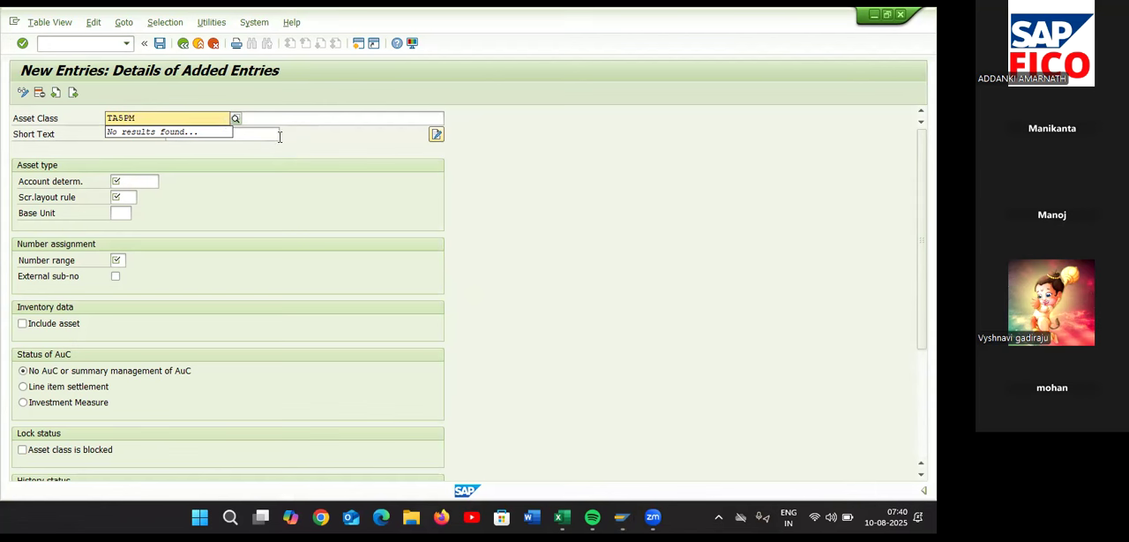
{"action": "key", "text": "BackSpace"}
{"action": "key", "text": "BackSpace"}
{"action": "key", "text": "BackSpace"}
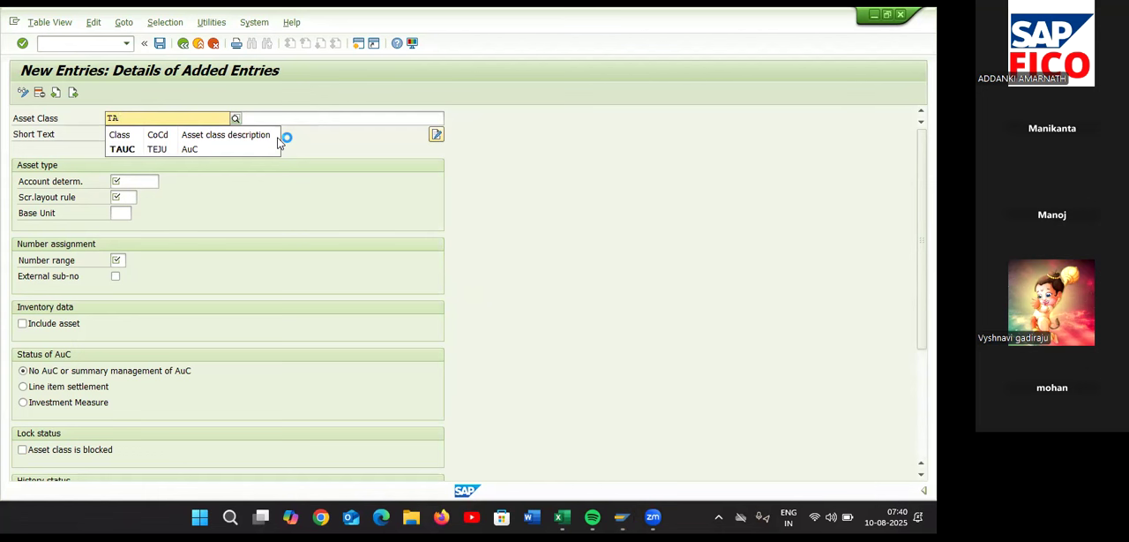
{"action": "type", "text": "5PM"}
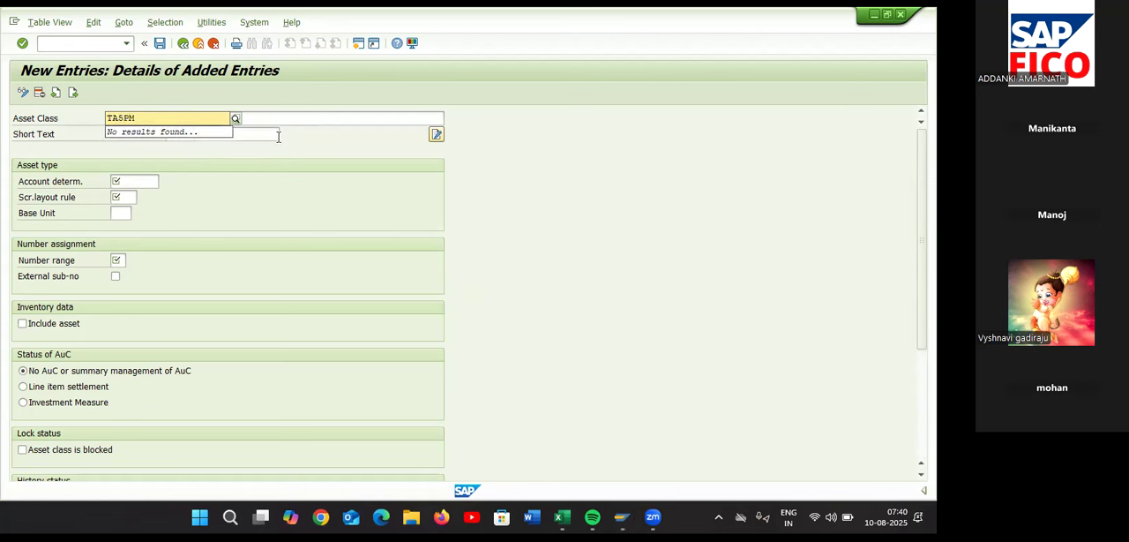
Enter PLANT AND MECHINARY as the description of the new asset class
{"action": "left_click", "coordinate": [308, 123]}
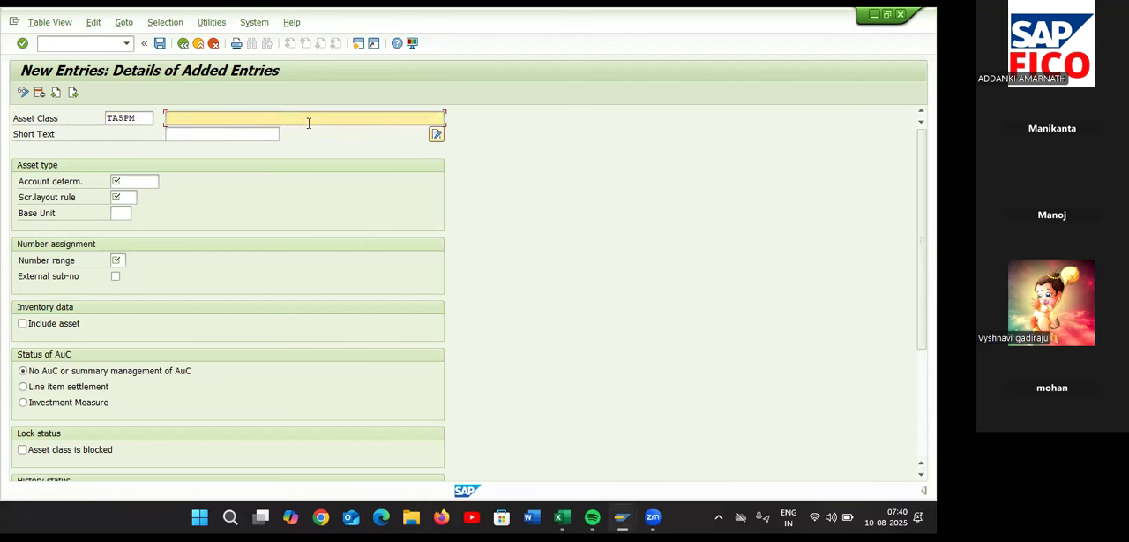
{"action": "type", "text": "PLANT AND MECHINARY"}
Look up the account determination in the Excel sheet and enter TA55P&M for the asset class in SAP
{"action": "left_click", "coordinate": [139, 182]}
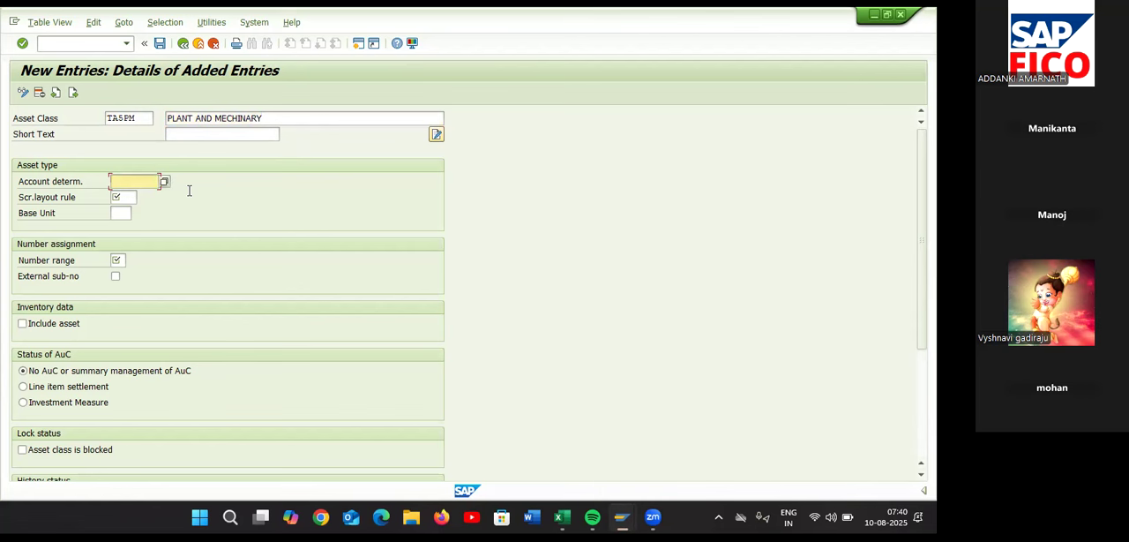
{"action": "key", "text": "alt+Tab"}
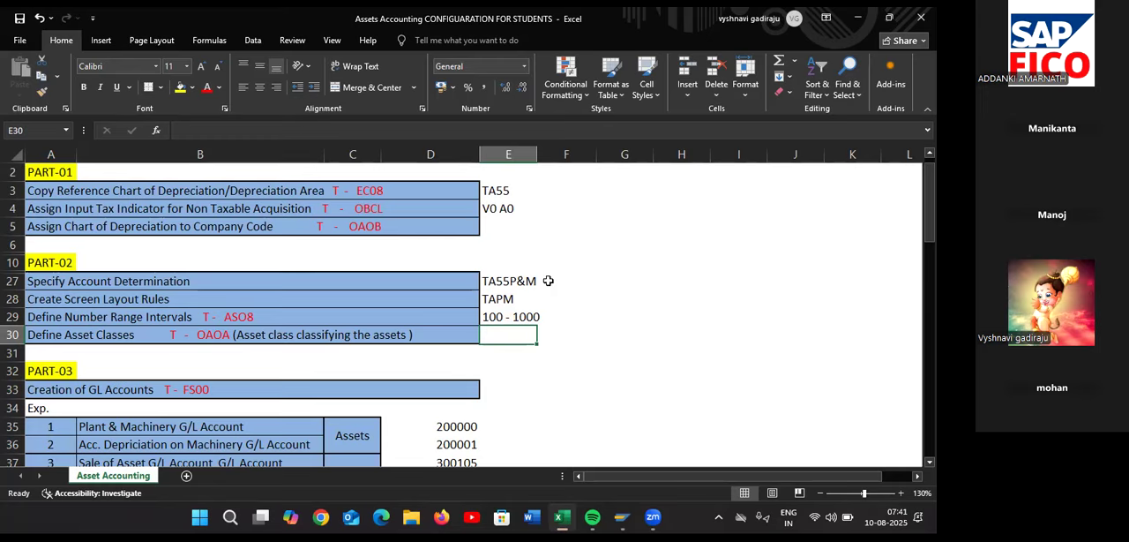
{"action": "key", "text": "alt+Tab"}
{"action": "type", "text": "T"}
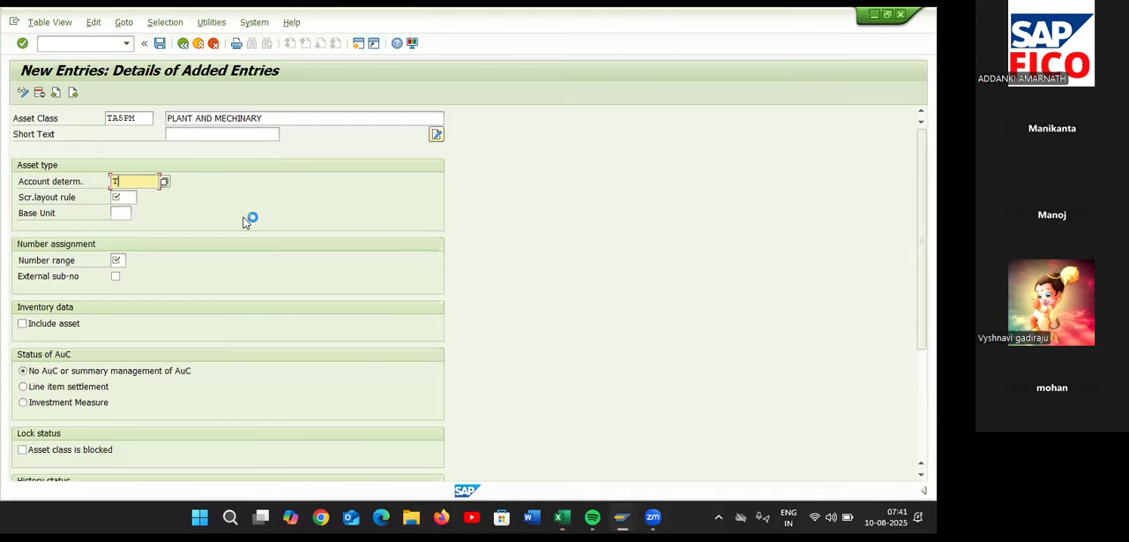
{"action": "type", "text": "A5PM"}
{"action": "type", "text": "M"}
Assign screen layout rule TAPM to the asset class
{"action": "left_click", "coordinate": [130, 197]}
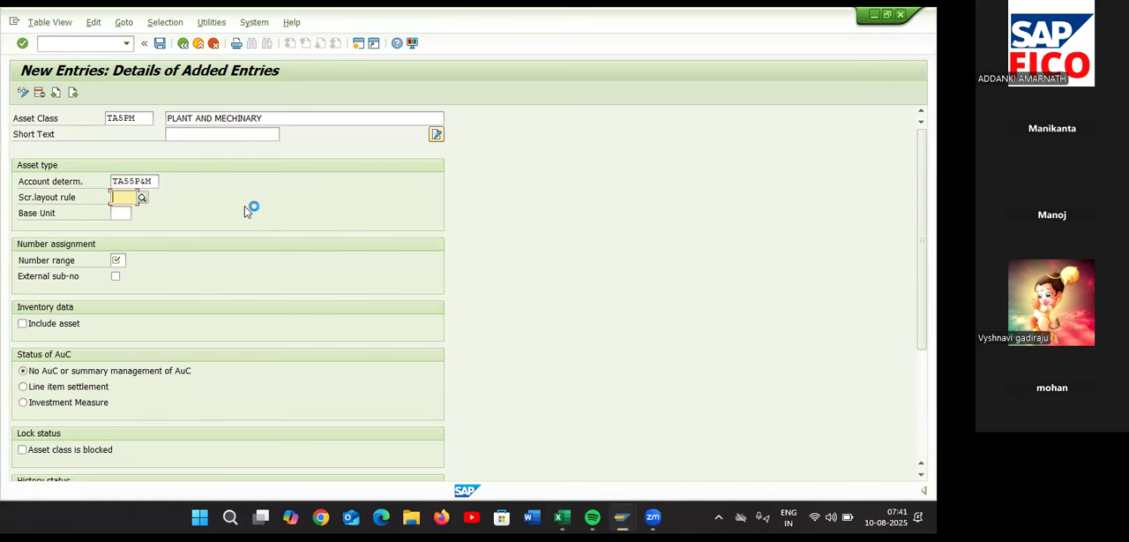
{"action": "type", "text": "TA"}
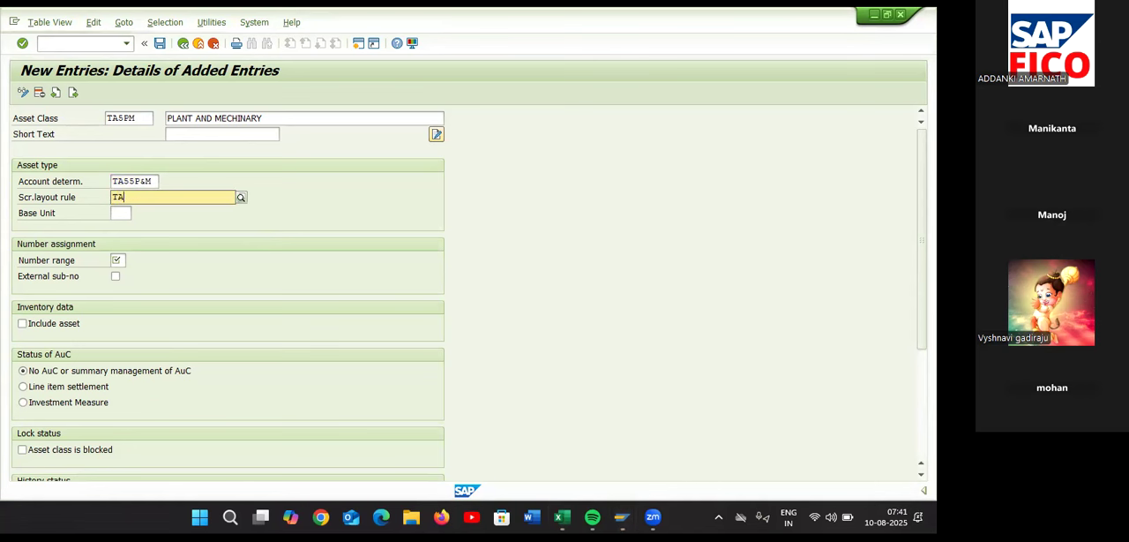
{"action": "type", "text": "P"}
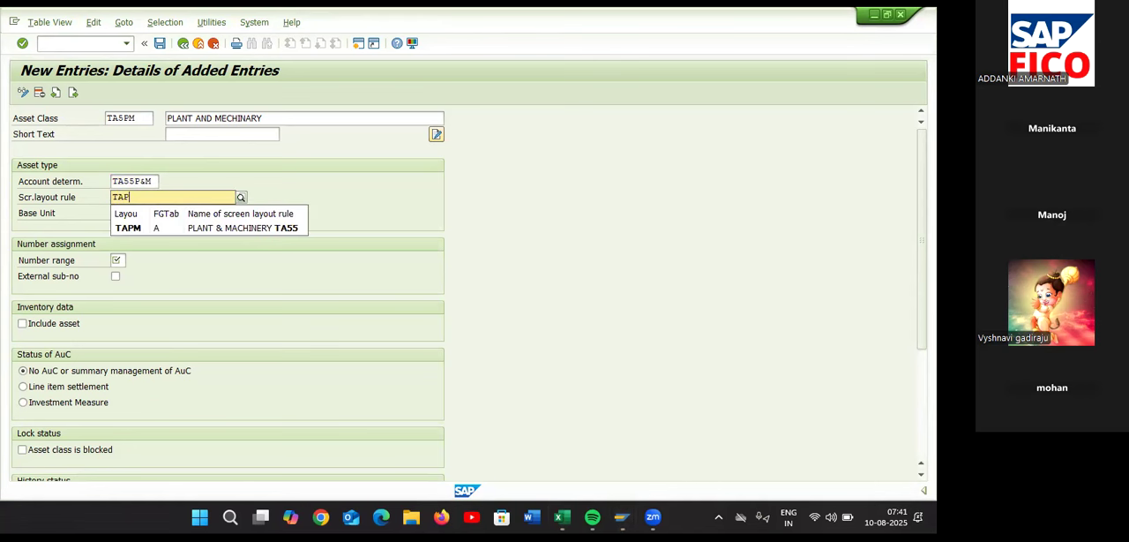
{"action": "left_click", "coordinate": [227, 227]}
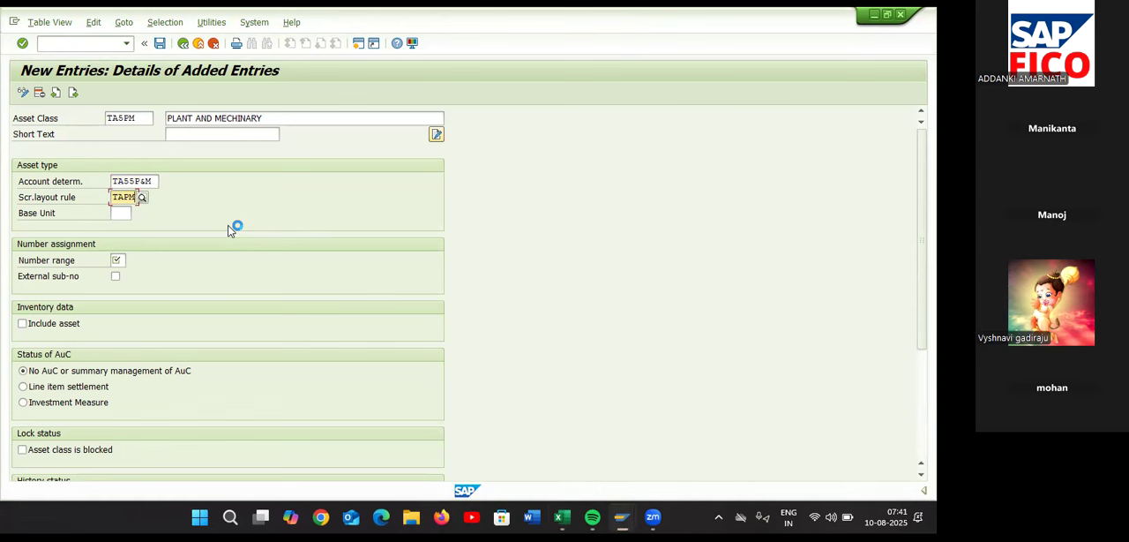
Assign number range 01 of company code TA55 to the asset class from the list of number ranges
{"action": "left_click", "coordinate": [118, 260]}
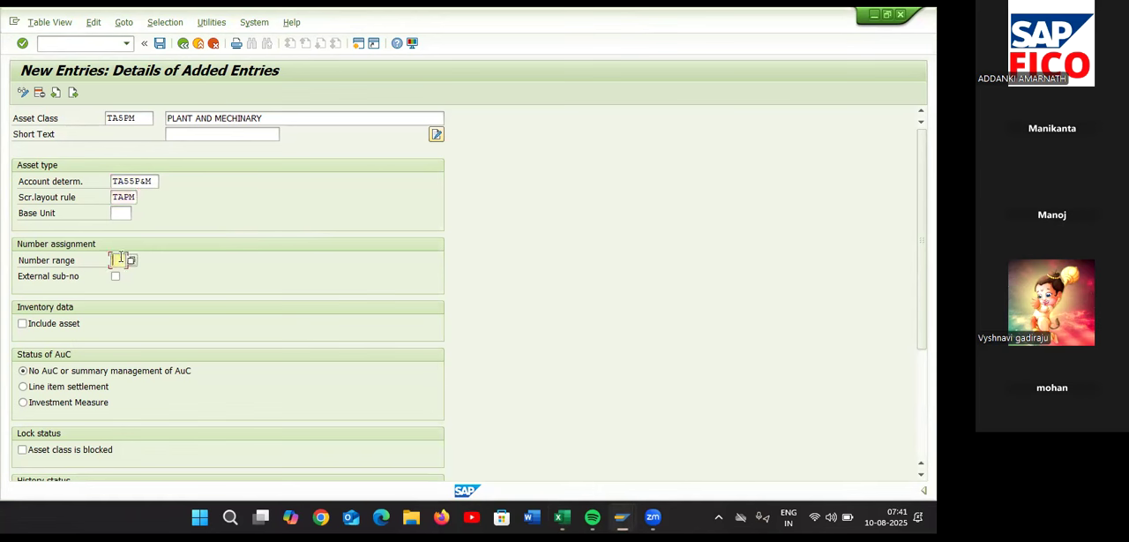
{"action": "left_click", "coordinate": [132, 262]}
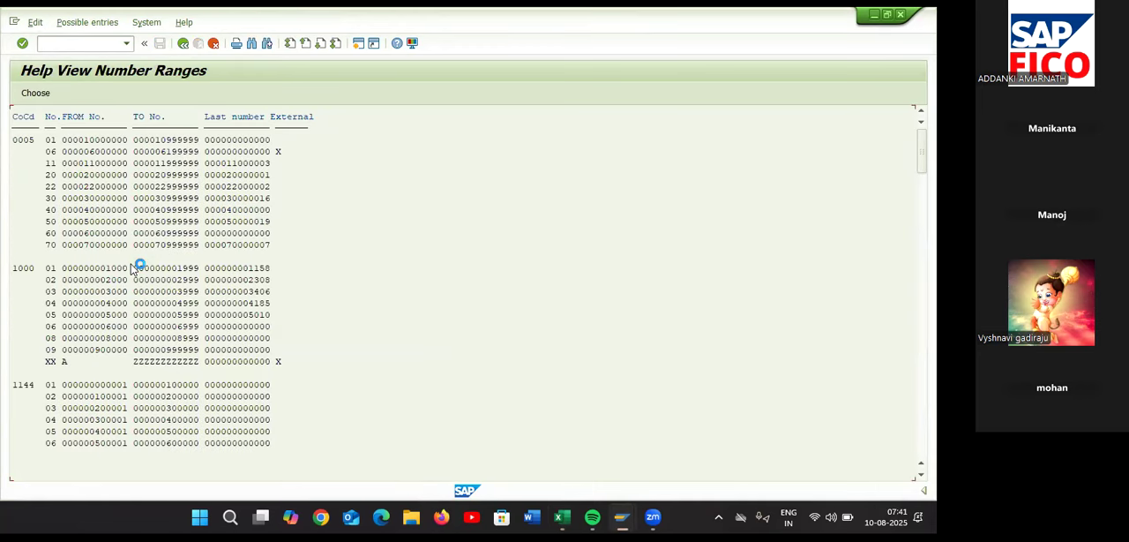
{"action": "scroll", "coordinate": [139, 312], "scroll_direction": "down", "scroll_amount": 3}
{"action": "scroll", "coordinate": [139, 311], "scroll_direction": "down", "scroll_amount": 4}
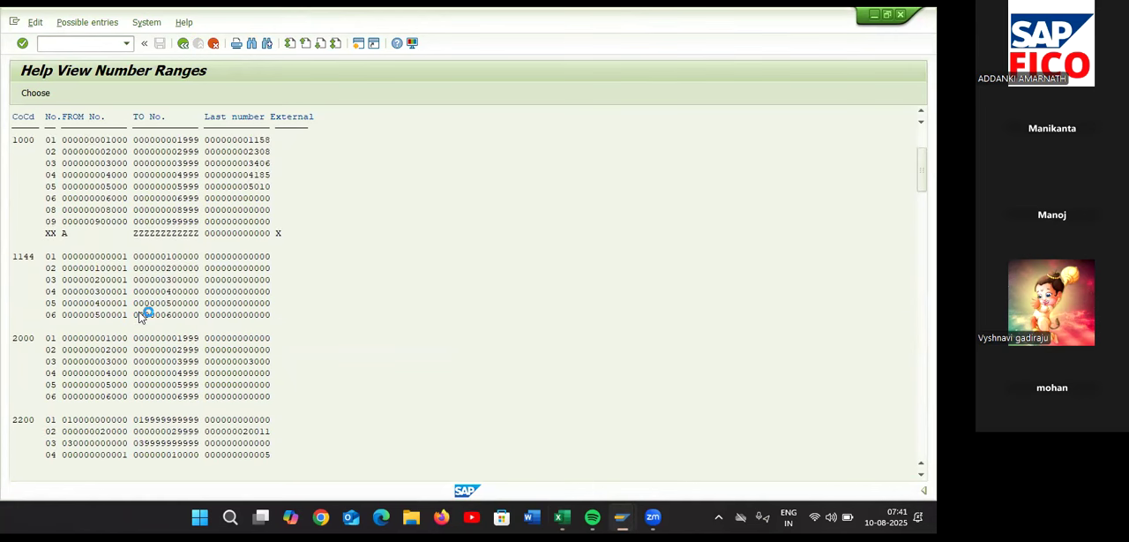
{"action": "scroll", "coordinate": [139, 312], "scroll_direction": "down", "scroll_amount": 4}
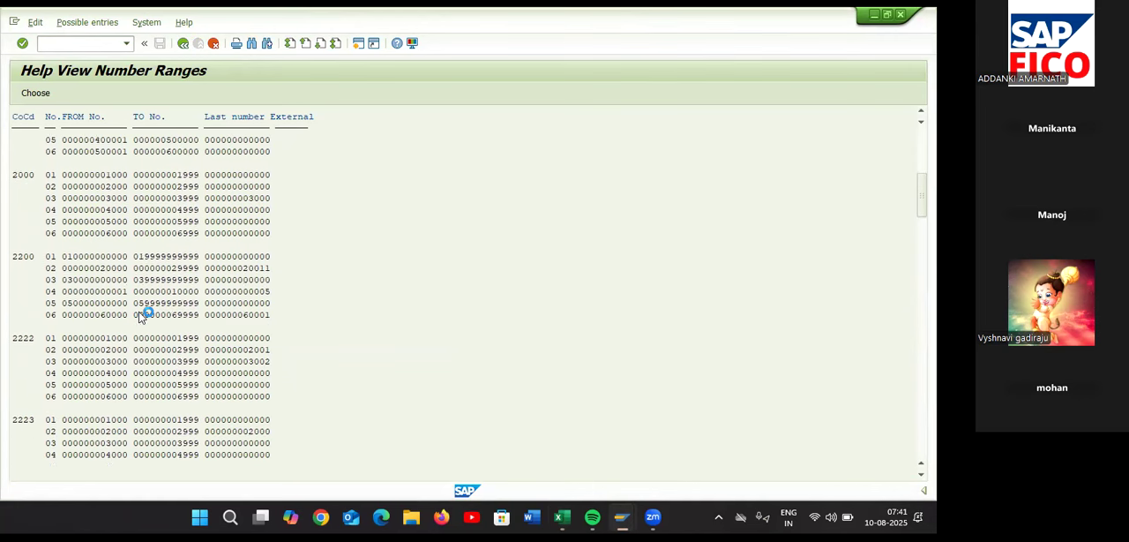
{"action": "scroll", "coordinate": [138, 311], "scroll_direction": "down", "scroll_amount": 1}
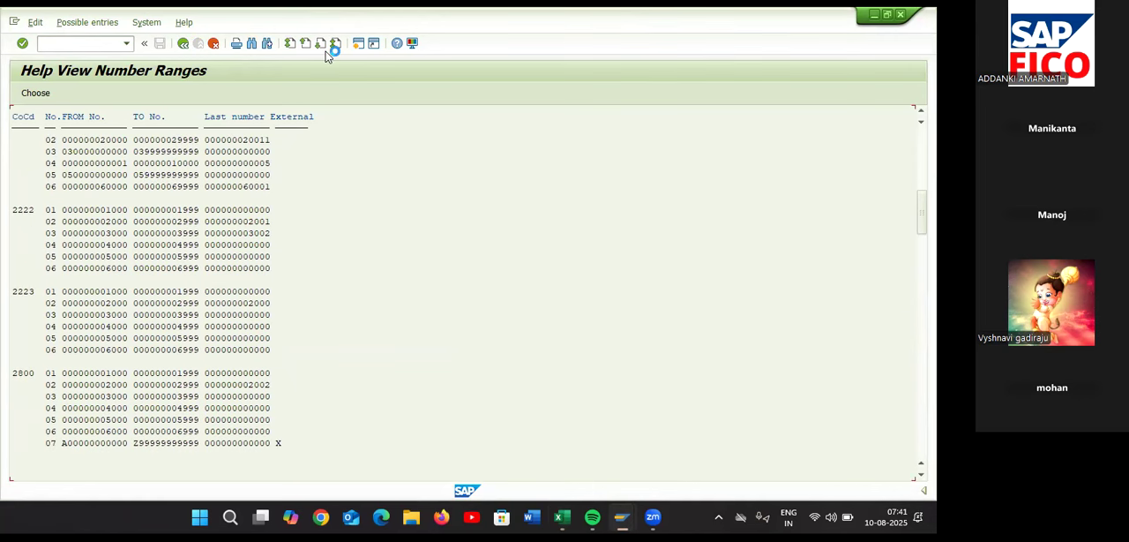
{"action": "left_click_drag", "start_coordinate": [921, 212], "coordinate": [921, 433]}
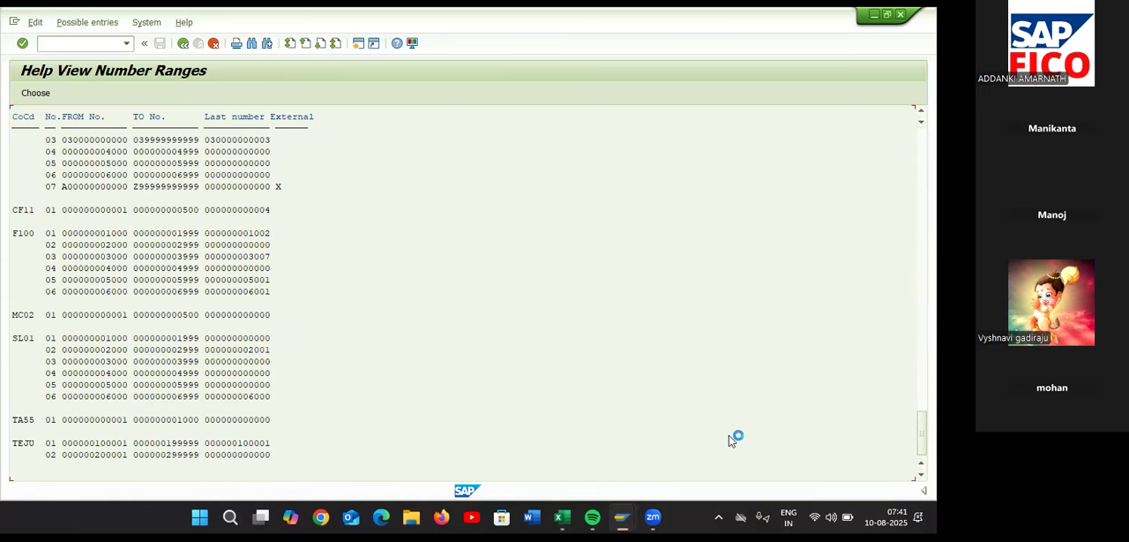
{"action": "left_click", "coordinate": [31, 421]}
{"action": "double_click", "coordinate": [31, 422]}
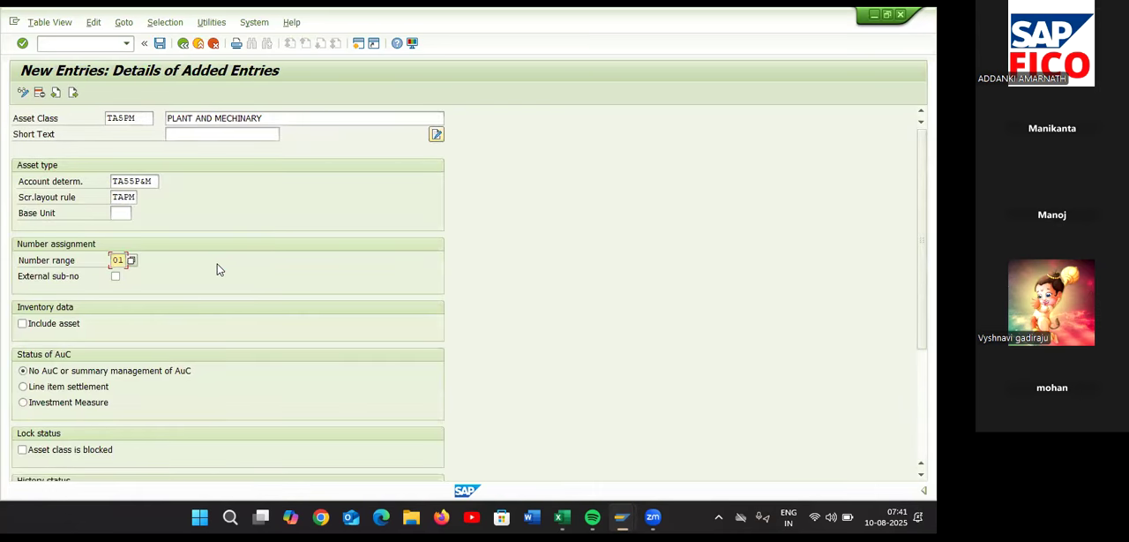
Include the asset class in inventory and save it under the TESLA COMPANY customizing request
{"action": "left_click", "coordinate": [23, 324]}
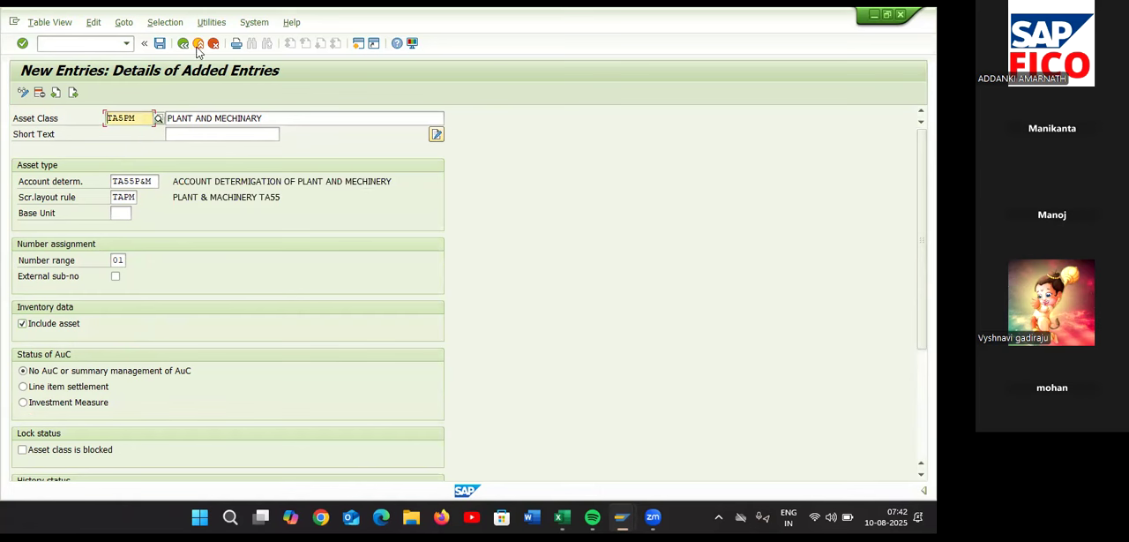
{"action": "left_click", "coordinate": [160, 44]}
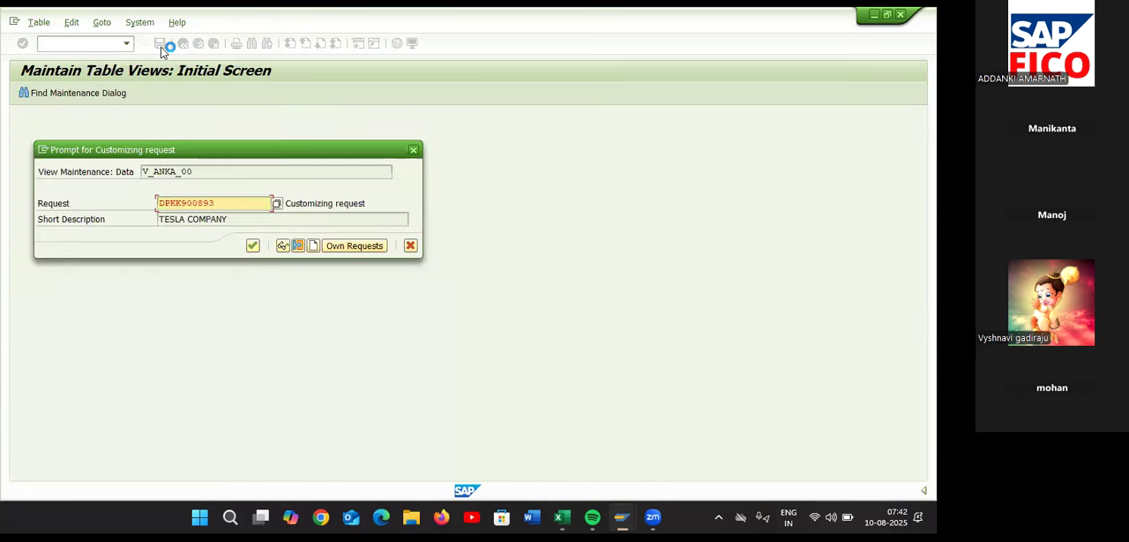
{"action": "left_click", "coordinate": [252, 246]}
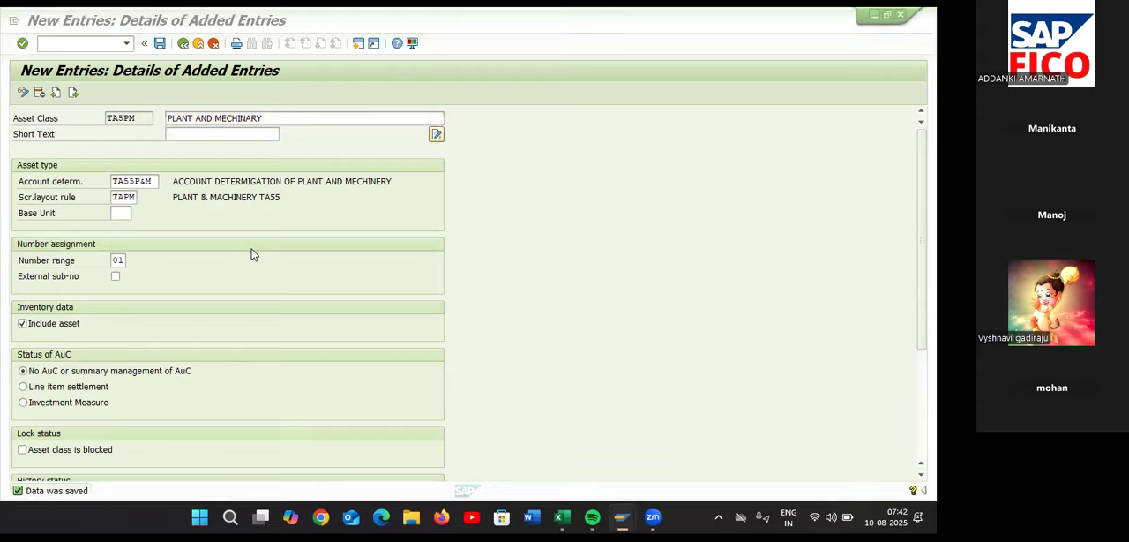
Switch to the Excel configuration sheet and record TA5PM beside Define Asset Classes in cell E30
{"action": "key", "text": "alt+Tab"}
{"action": "double_click", "coordinate": [502, 334]}
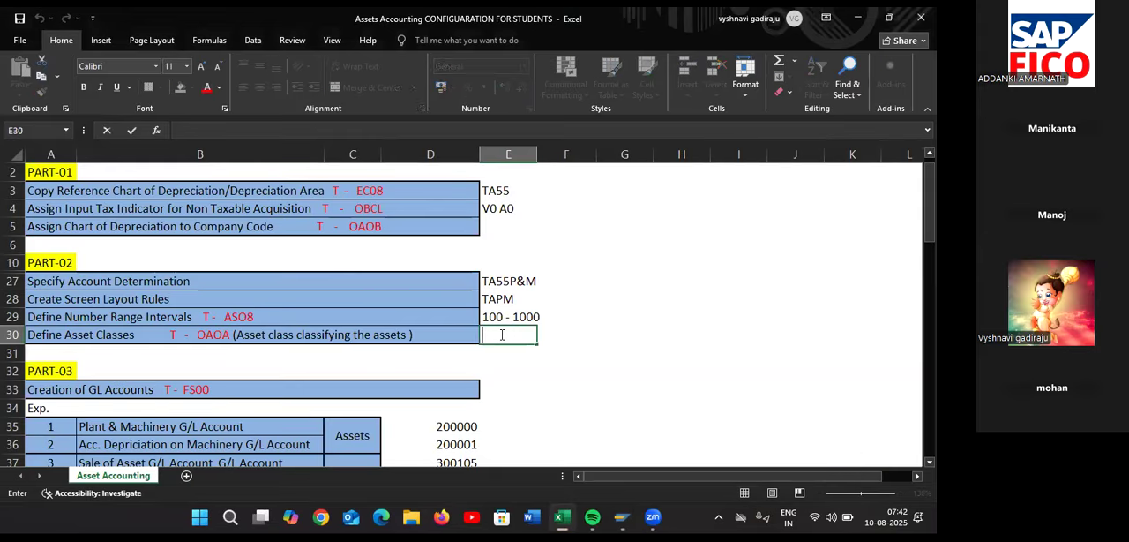
{"action": "type", "text": "TA5PM"}
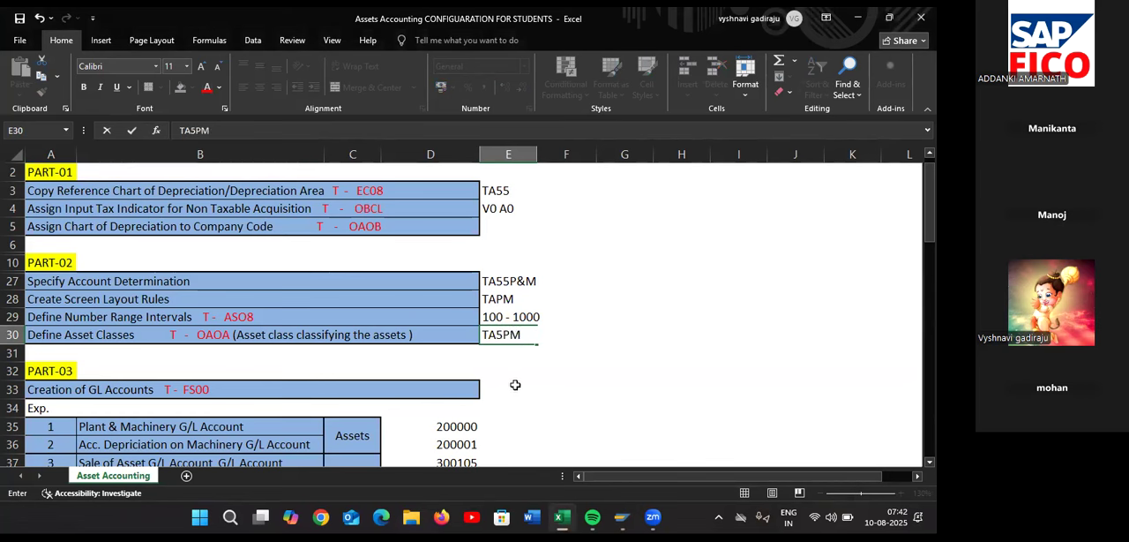
{"action": "left_click", "coordinate": [515, 389]}
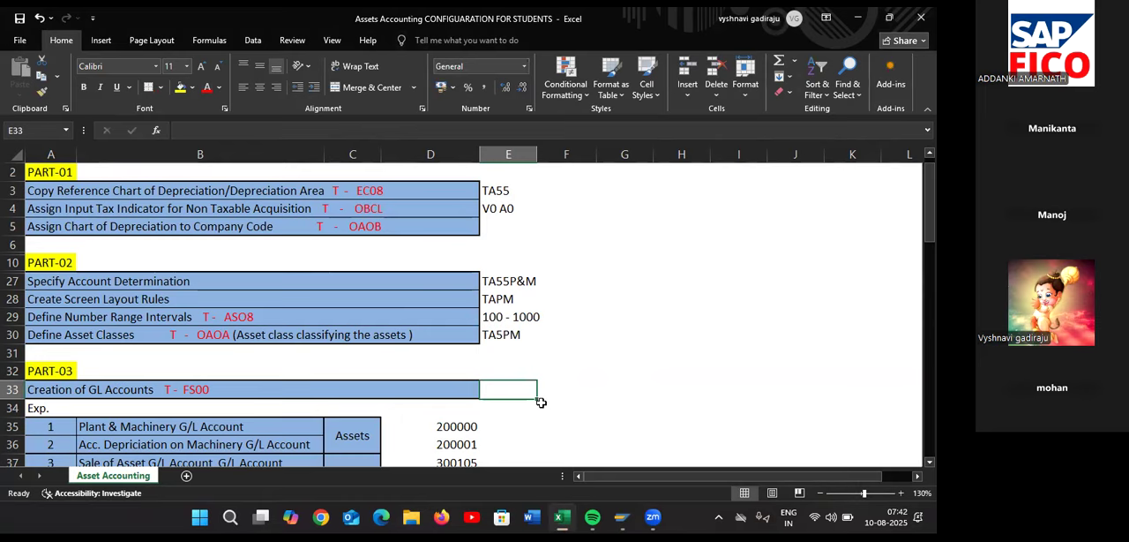
Review the G/L accounts listed under PART-03 for transaction FS00 and their existing account numbers
{"action": "scroll", "coordinate": [541, 402], "scroll_direction": "down", "scroll_amount": 3}
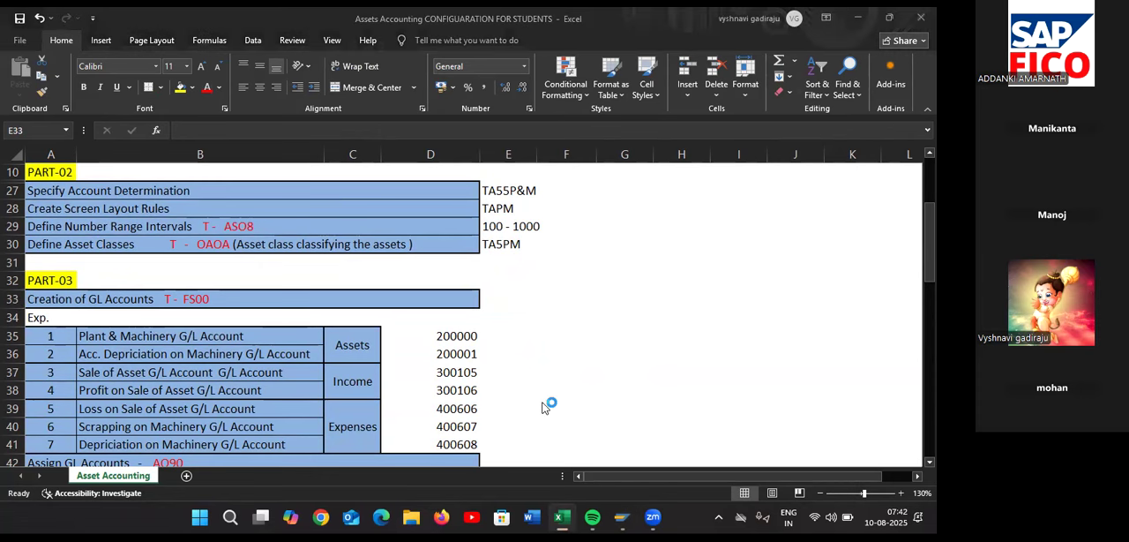
{"action": "key", "text": "alt+Tab"}
{"action": "key", "text": "alt+Tab"}
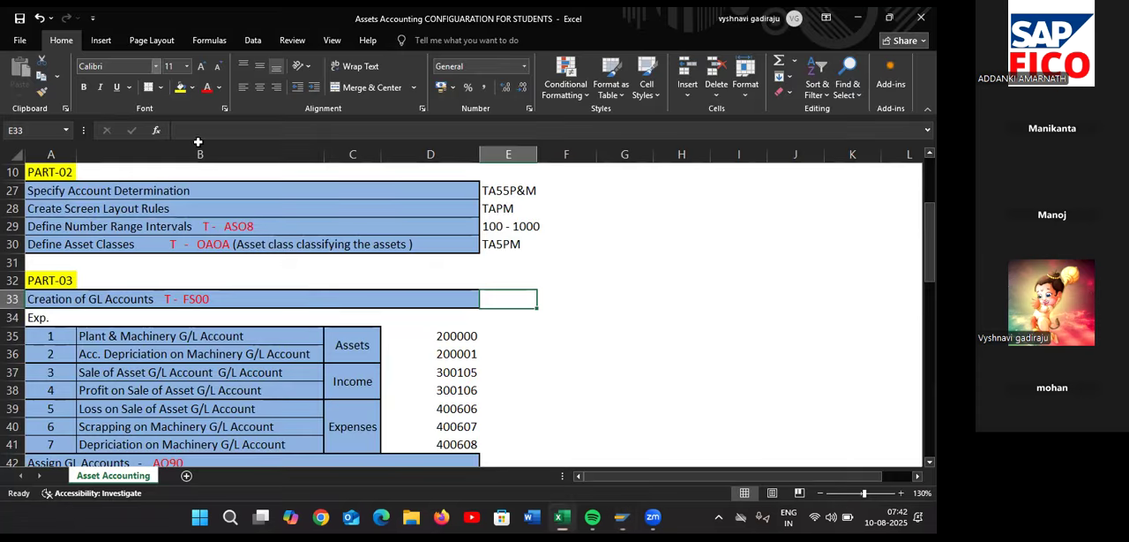
{"action": "scroll", "coordinate": [327, 353], "scroll_direction": "down", "scroll_amount": 2}
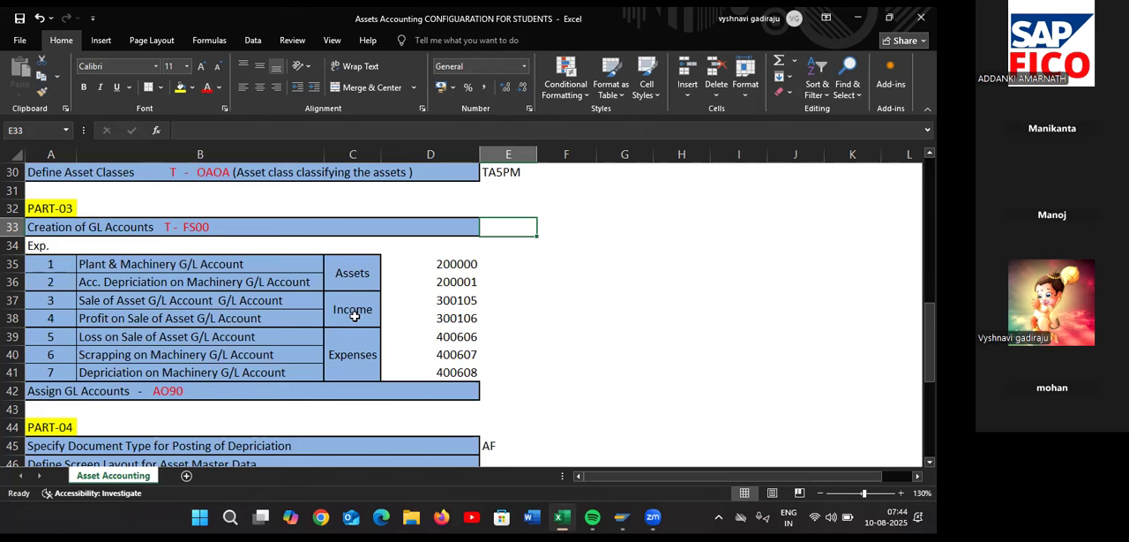
{"action": "left_click", "coordinate": [452, 287]}
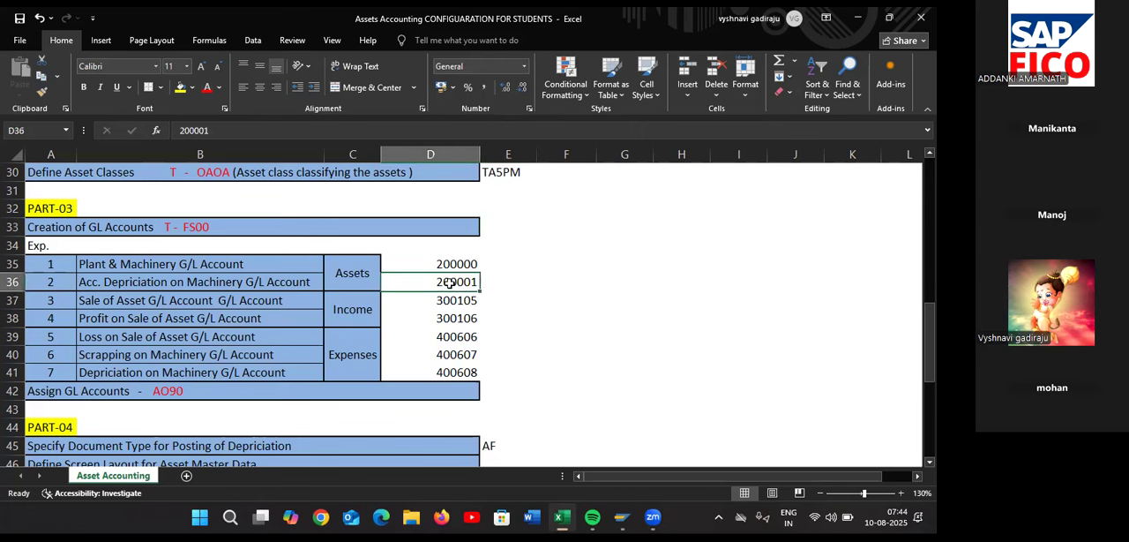
{"action": "left_click", "coordinate": [397, 91]}
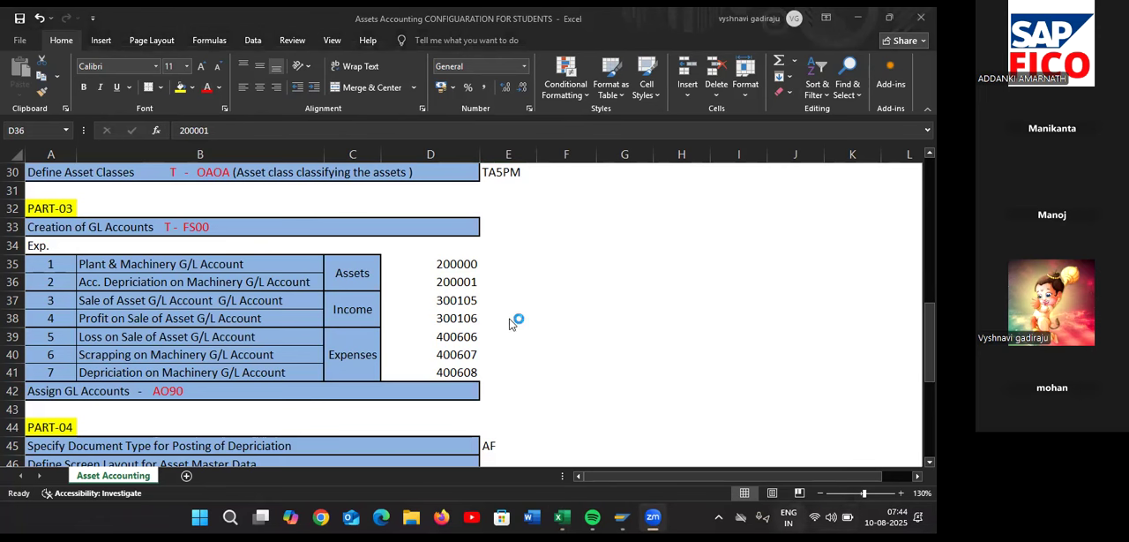
Connect the computer to the secured Airtel Wi-Fi network and dismiss the SAP GUI connection error
{"action": "left_click", "coordinate": [815, 517]}
{"action": "left_click", "coordinate": [747, 131]}
{"action": "left_click", "coordinate": [754, 341]}
{"action": "left_click", "coordinate": [725, 339]}
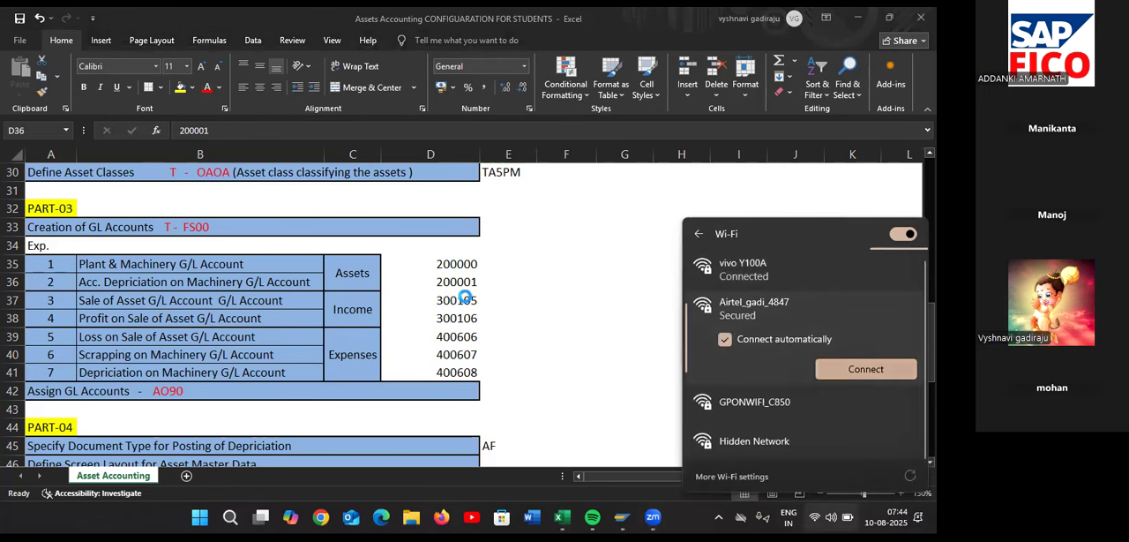
{"action": "left_click", "coordinate": [866, 369]}
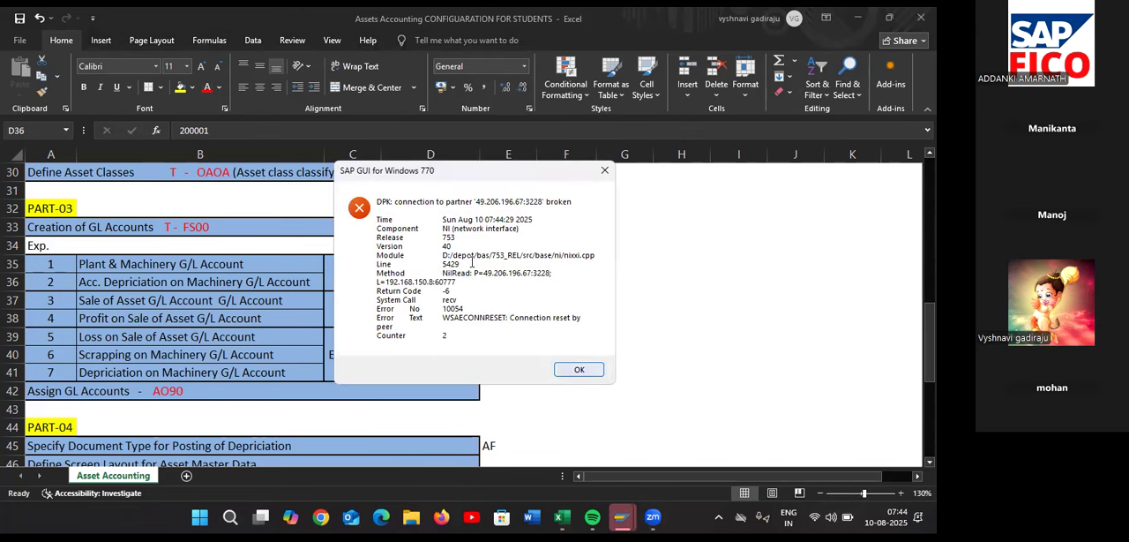
{"action": "left_click", "coordinate": [576, 366]}
Clear the seven G/L account numbers in cells D35 to D41 of the configuration sheet
{"action": "left_click", "coordinate": [466, 267]}
{"action": "key", "text": "BackSpace"}
{"action": "key", "text": "Down"}
{"action": "key", "text": "BackSpace"}
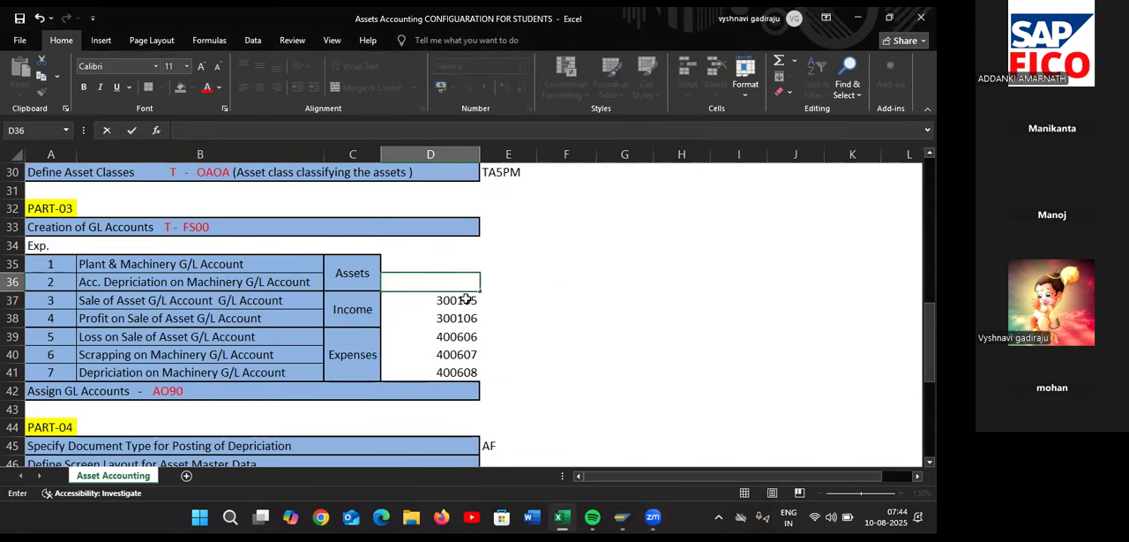
{"action": "left_click", "coordinate": [466, 298]}
{"action": "key", "text": "BackSpace"}
{"action": "left_click", "coordinate": [465, 316]}
{"action": "key", "text": "BackSpace"}
{"action": "left_click", "coordinate": [463, 340]}
{"action": "key", "text": "BackSpace"}
{"action": "left_click", "coordinate": [467, 359]}
{"action": "key", "text": "BackSpace"}
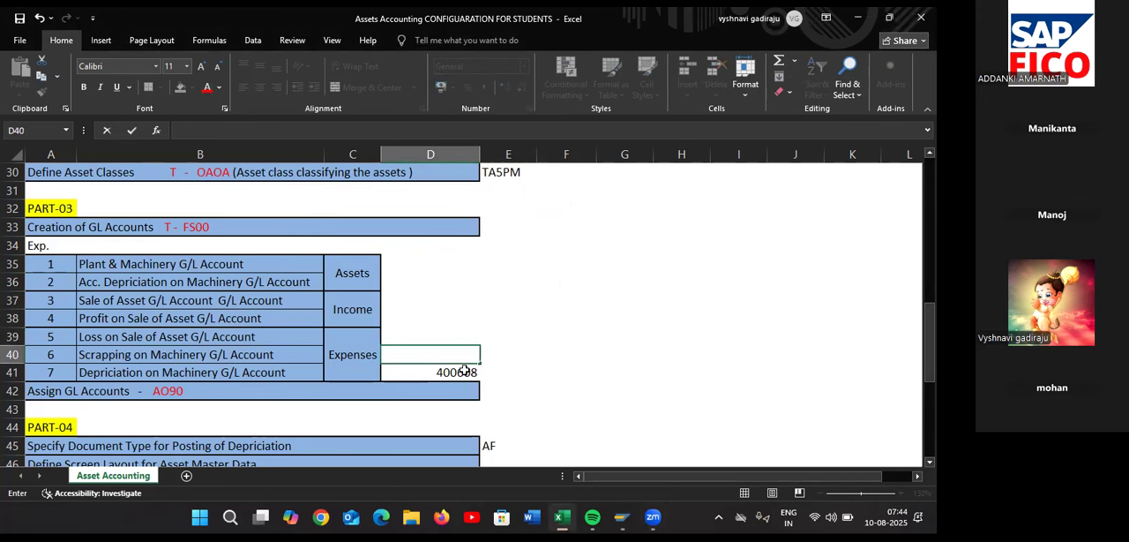
{"action": "left_click", "coordinate": [467, 372]}
{"action": "key", "text": "BackSpace"}
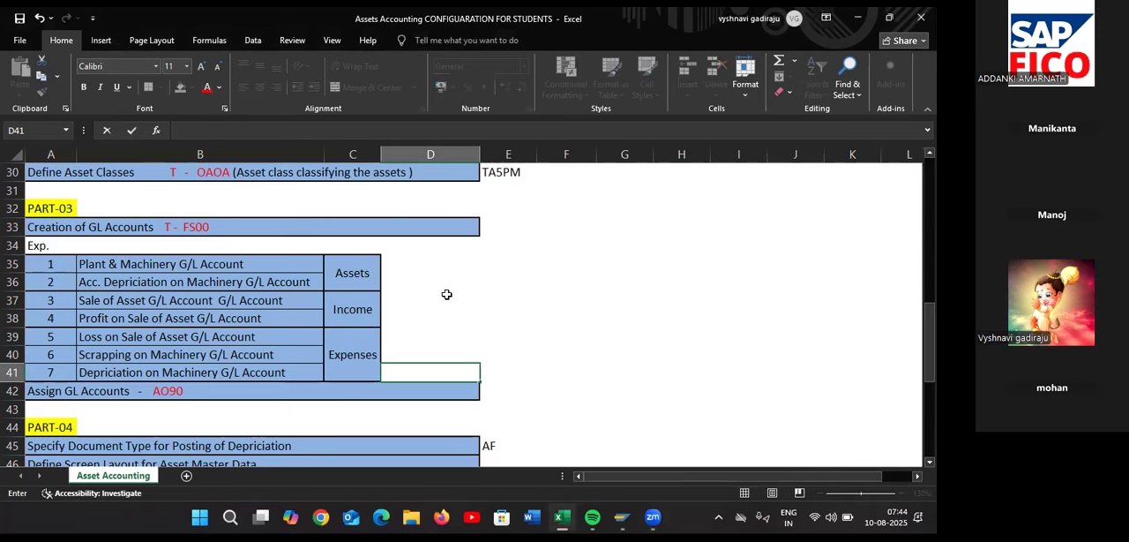
{"action": "left_click", "coordinate": [447, 264]}
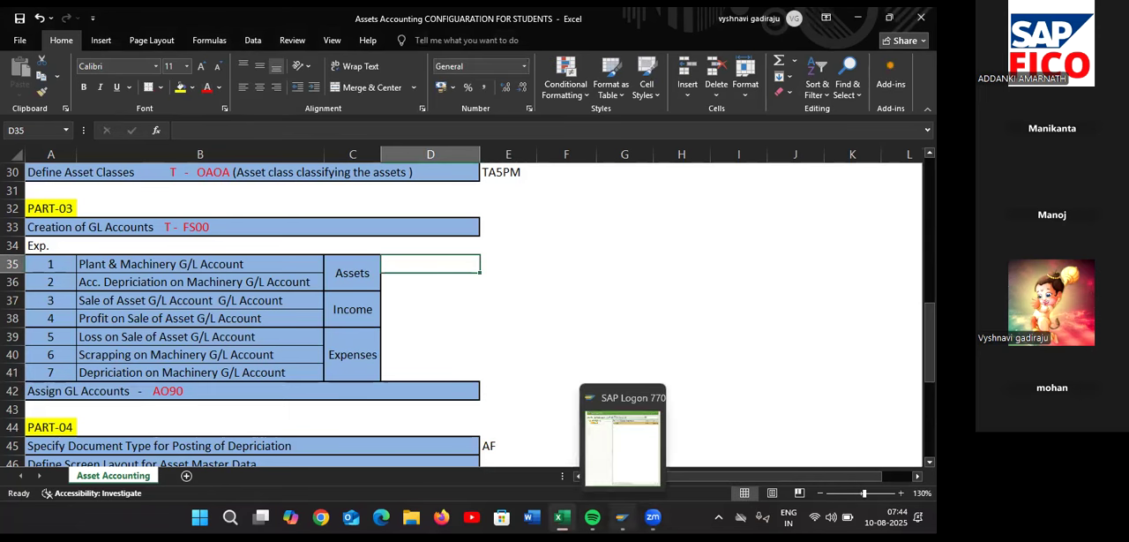
Log on to SAP again with the user ID and account password, continuing with this logon and ending any other logons
{"action": "left_click", "coordinate": [622, 517]}
{"action": "double_click", "coordinate": [384, 151]}
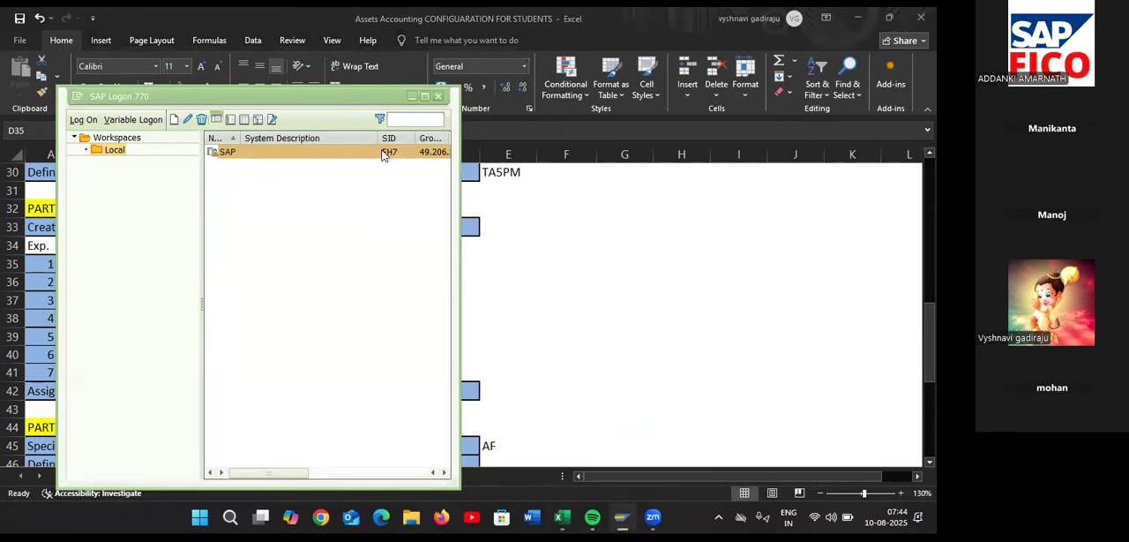
{"action": "type", "text": "2"}
{"action": "key", "text": "Down"}
{"action": "key", "text": "Return"}
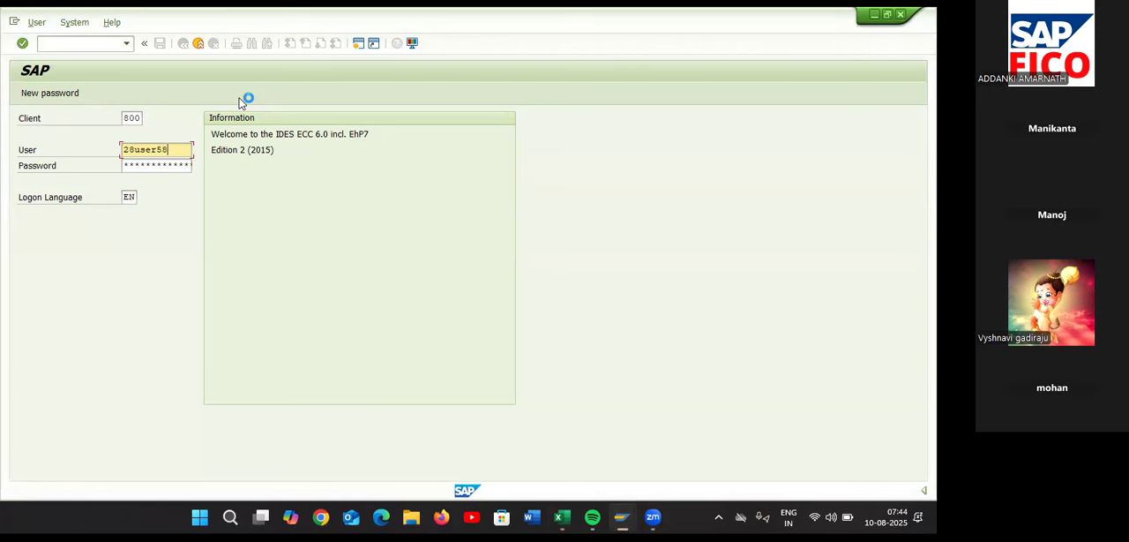
{"action": "key", "text": "Tab"}
{"action": "key", "text": "Return"}
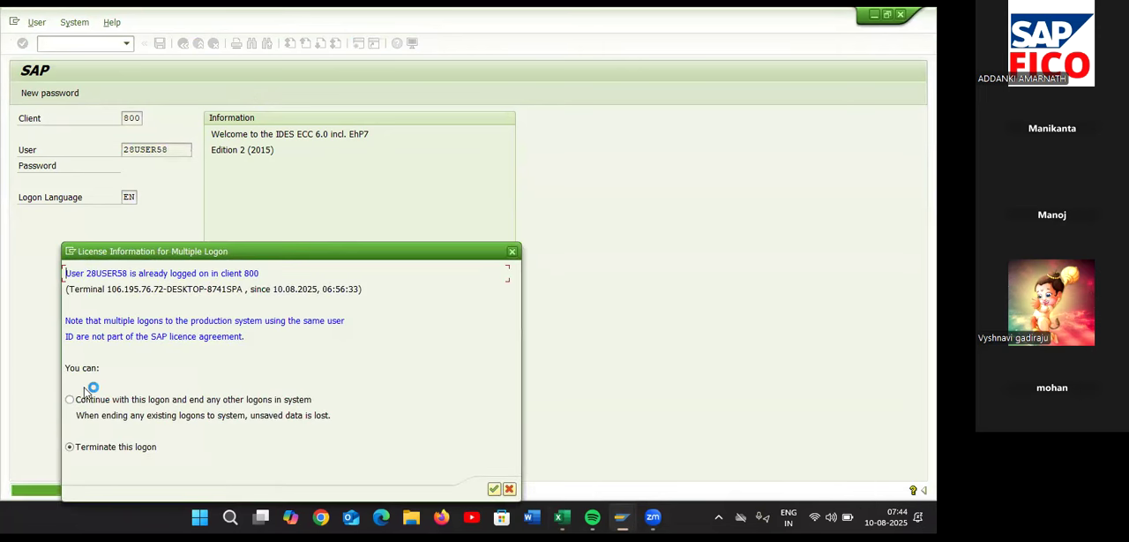
{"action": "left_click", "coordinate": [71, 397]}
{"action": "left_click", "coordinate": [499, 489]}
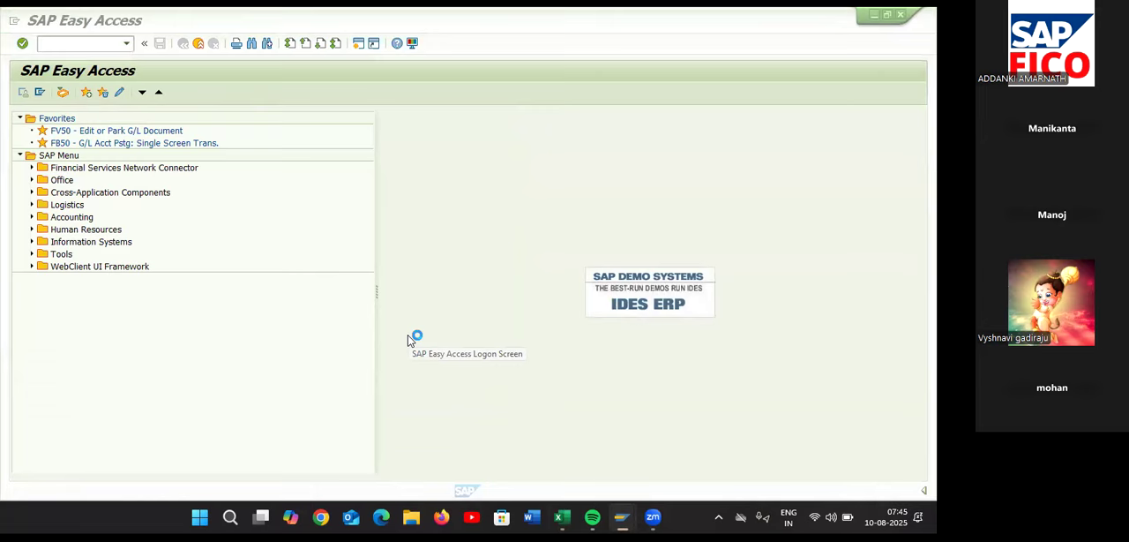
Check the G/L account creation transaction in the Excel sheet and run FS00 in SAP
{"action": "key", "text": "alt+Tab"}
{"action": "key", "text": "Tab"}
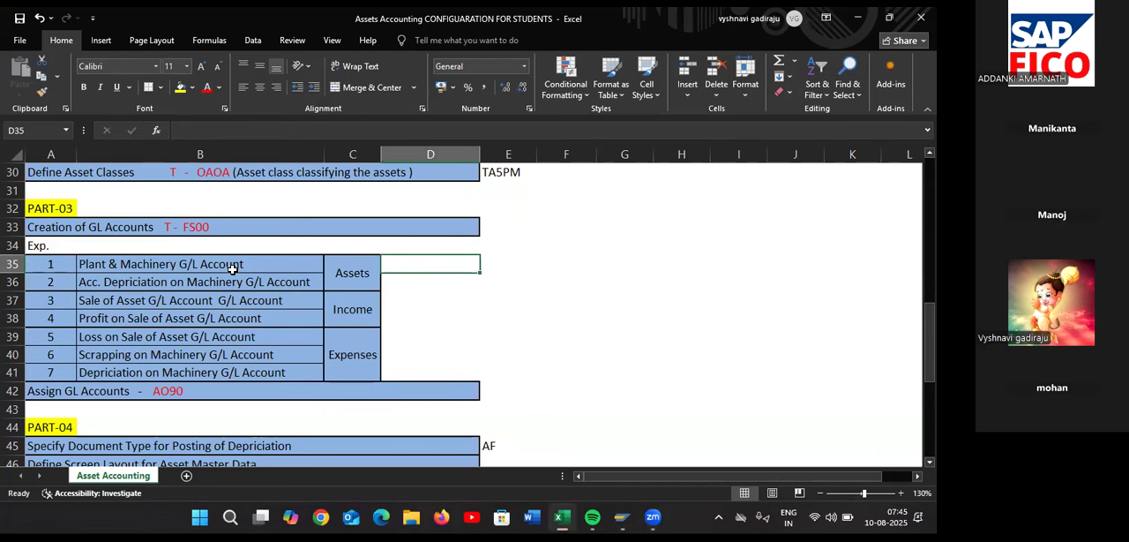
{"action": "key", "text": "alt+Tab"}
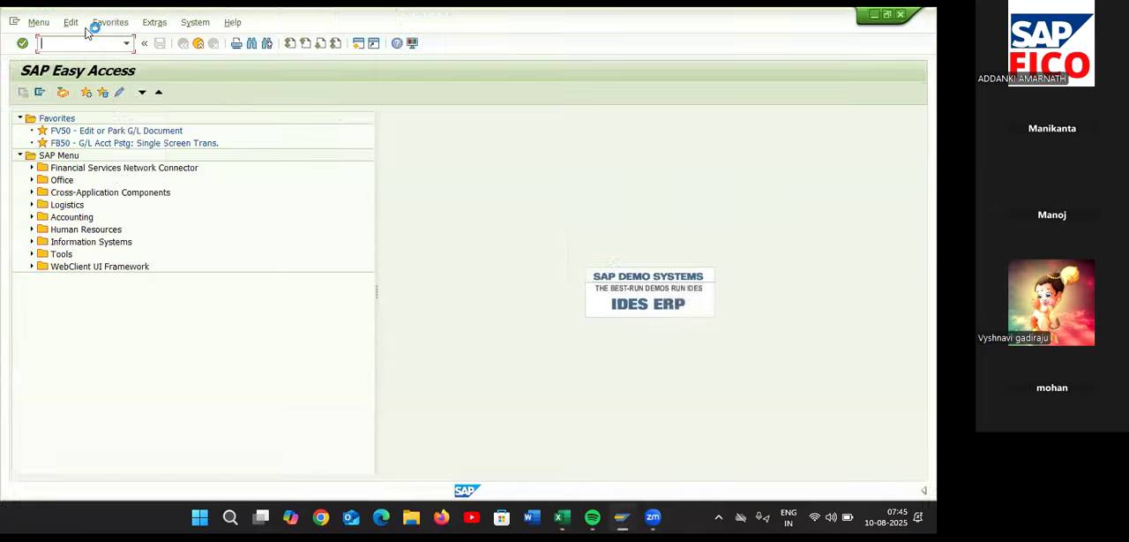
{"action": "type", "text": "FS00"}
{"action": "key", "text": "Return"}
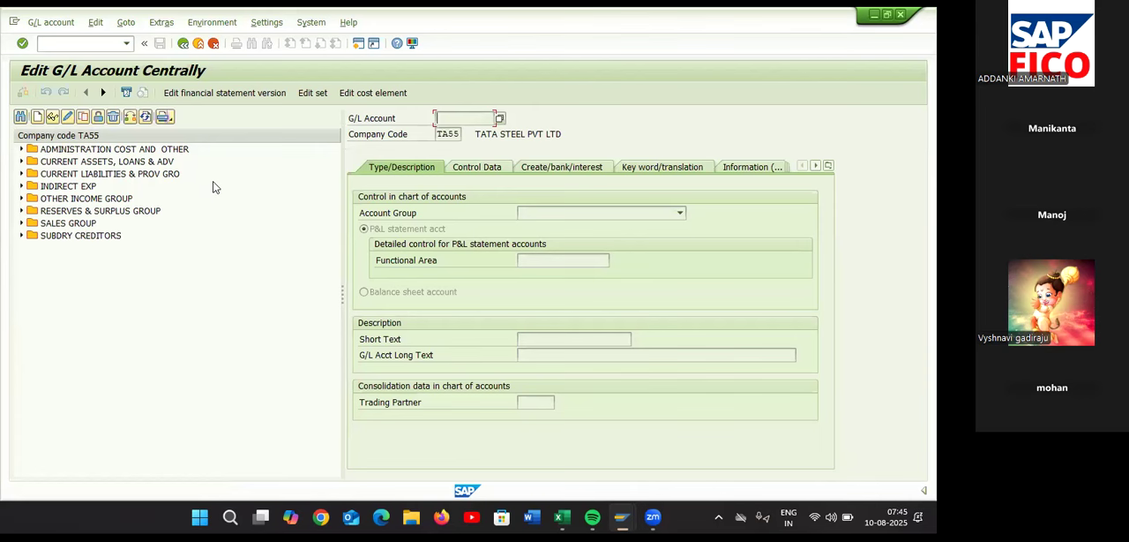
Expand the CURRENT ASSETS, LOANS & ADV accounts and start creating G/L account 200124 in company code TA55
{"action": "left_click", "coordinate": [22, 161]}
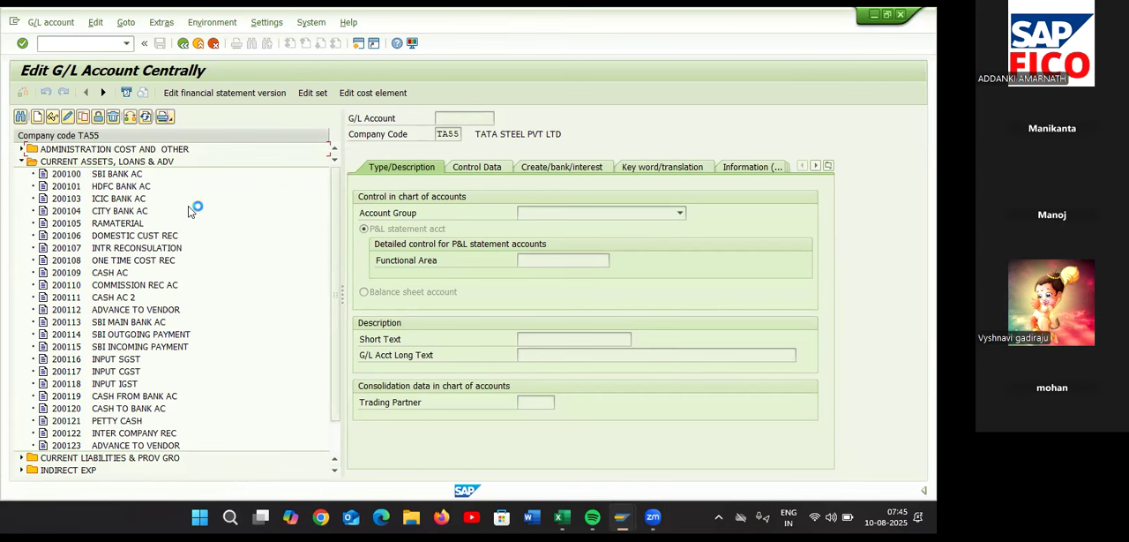
{"action": "left_click", "coordinate": [37, 118]}
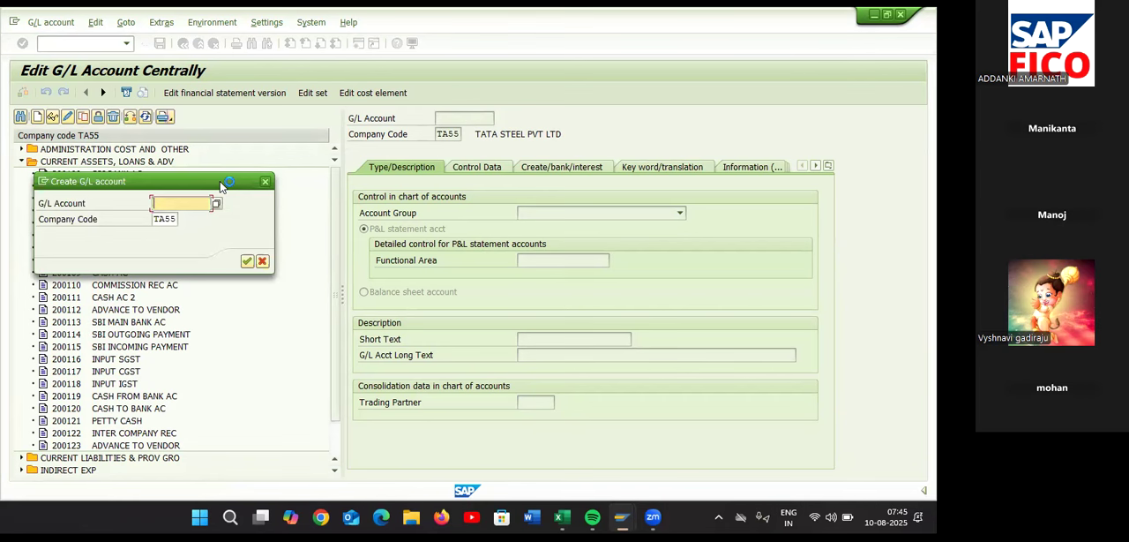
{"action": "type", "text": "200124"}
{"action": "left_click", "coordinate": [247, 261]}
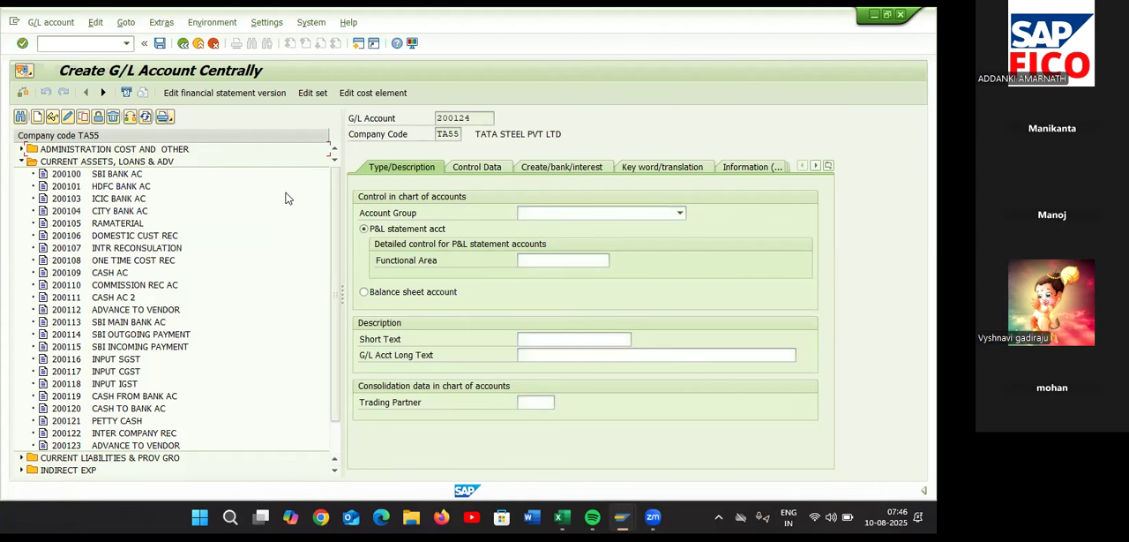
{"action": "left_click", "coordinate": [272, 112]}
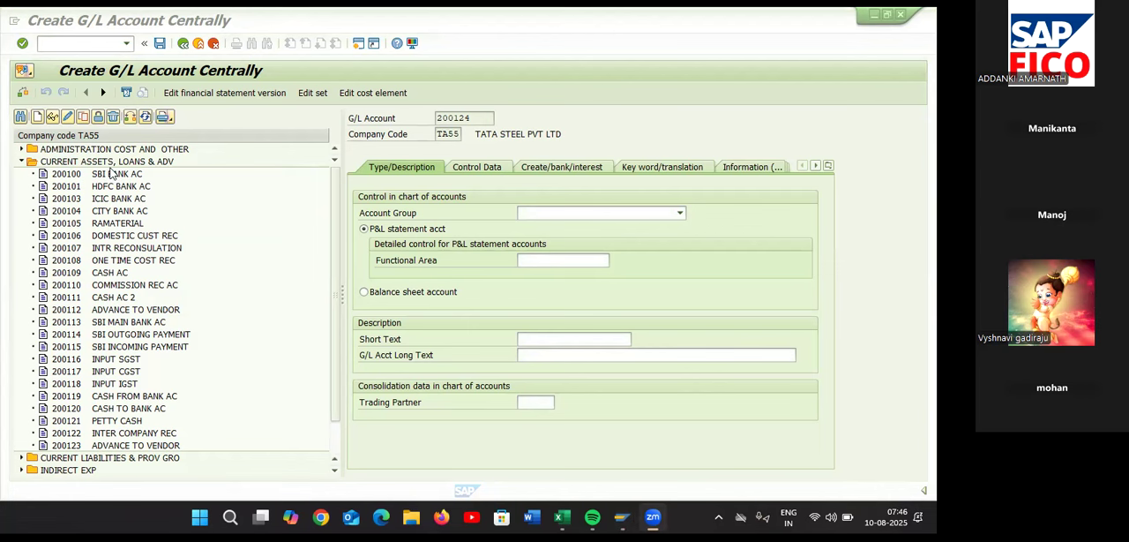
Open the G/L account groups with transaction OBD4 in a new session and position the list at chart of accounts TAOC
{"action": "scroll", "coordinate": [256, 283], "scroll_direction": "down", "scroll_amount": 2}
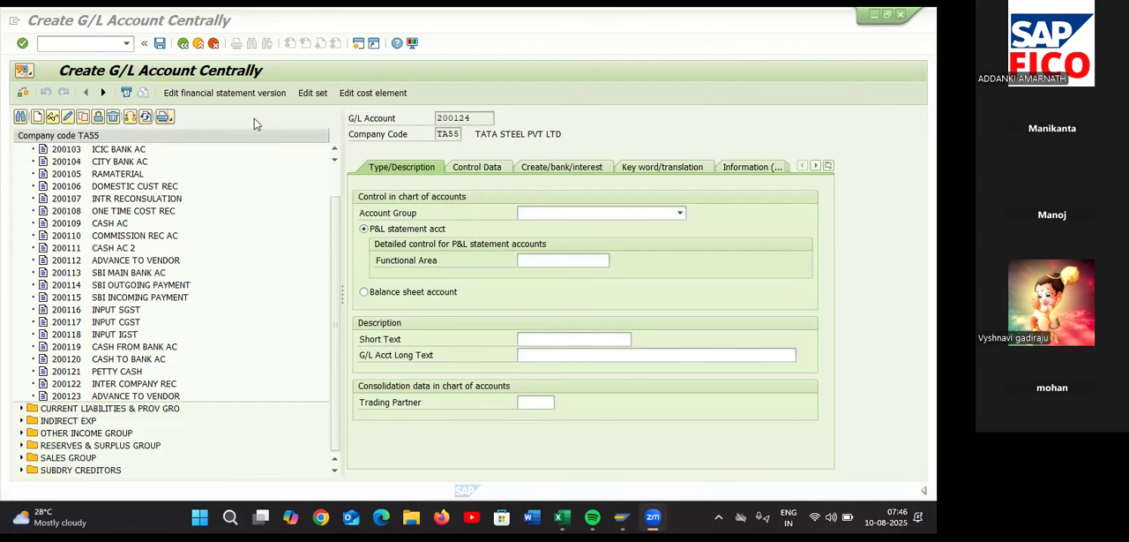
{"action": "left_click", "coordinate": [358, 43]}
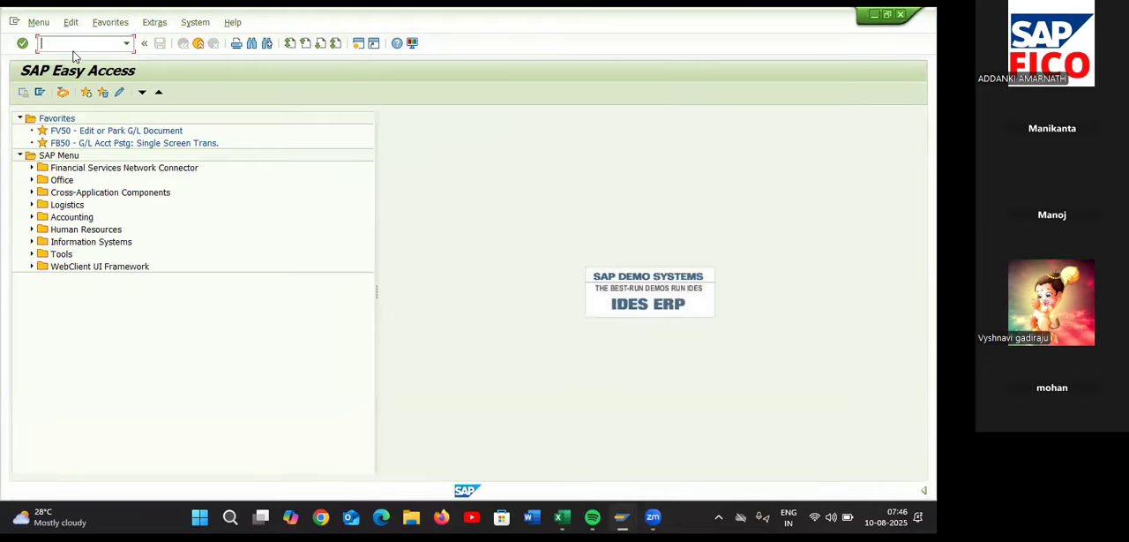
{"action": "type", "text": "OBD4"}
{"action": "key", "text": "Return"}
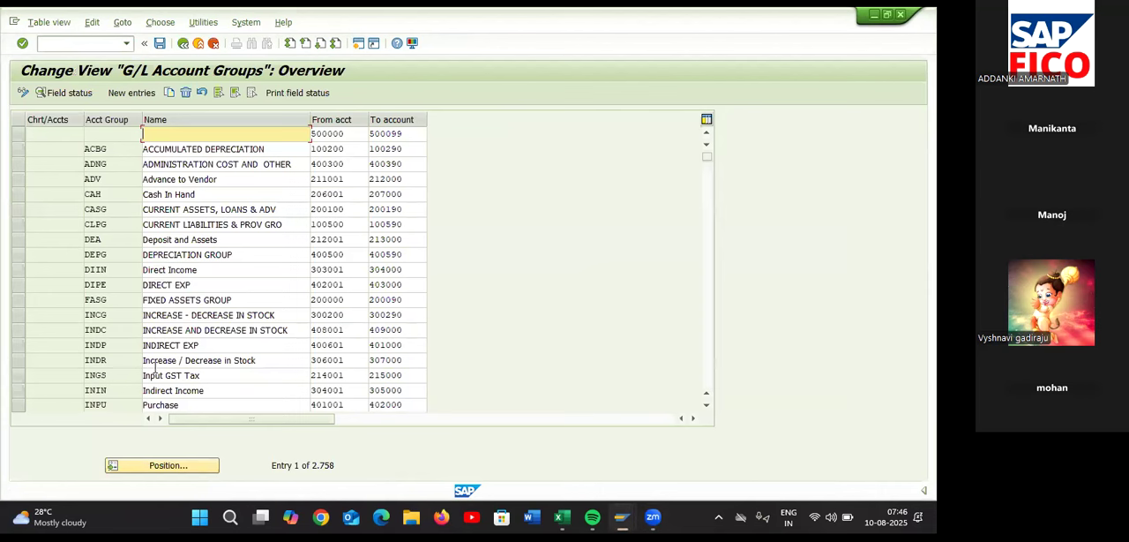
{"action": "left_click", "coordinate": [145, 467]}
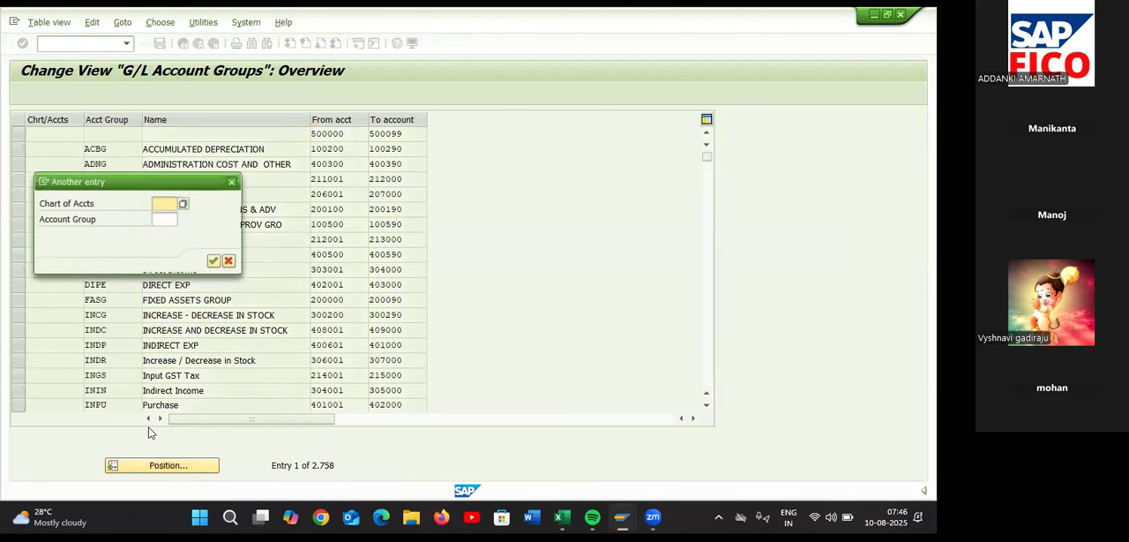
{"action": "type", "text": "TAOC"}
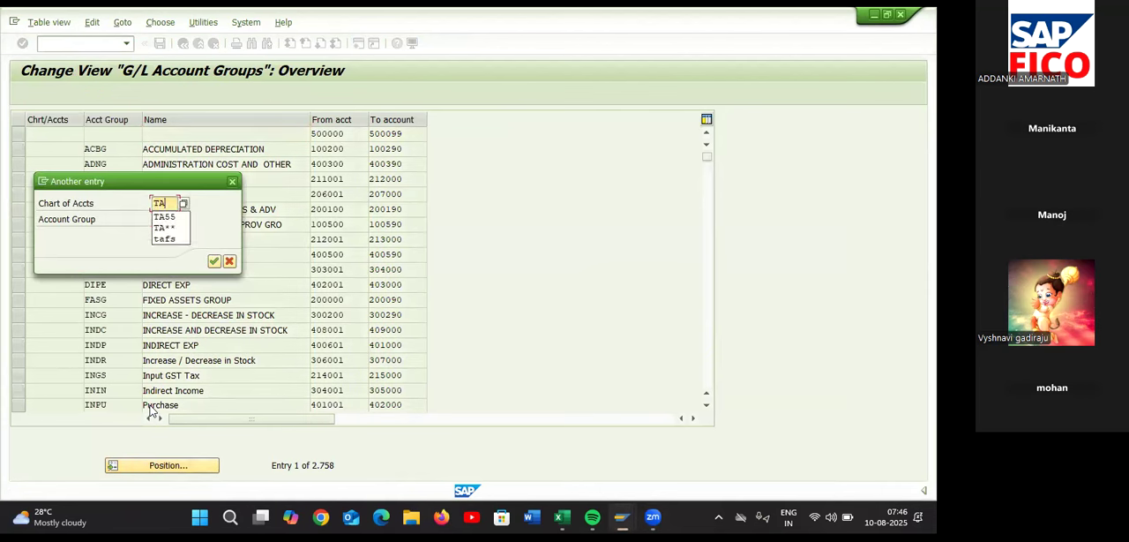
{"action": "key", "text": "Return"}
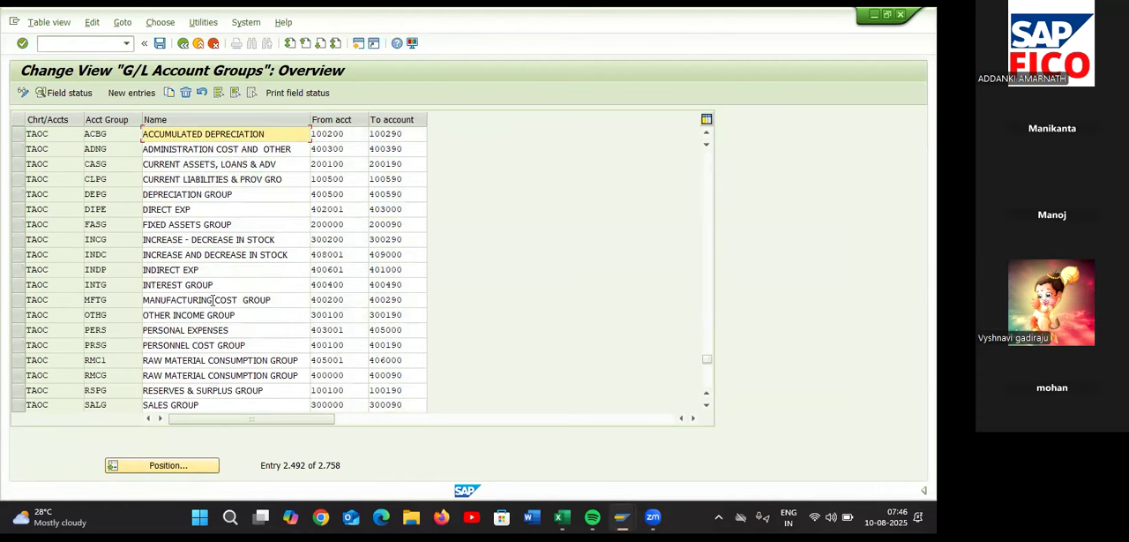
Review the TAOC account groups and their number ranges to find the group covering account 200124
{"action": "scroll", "coordinate": [211, 300], "scroll_direction": "down", "scroll_amount": 5}
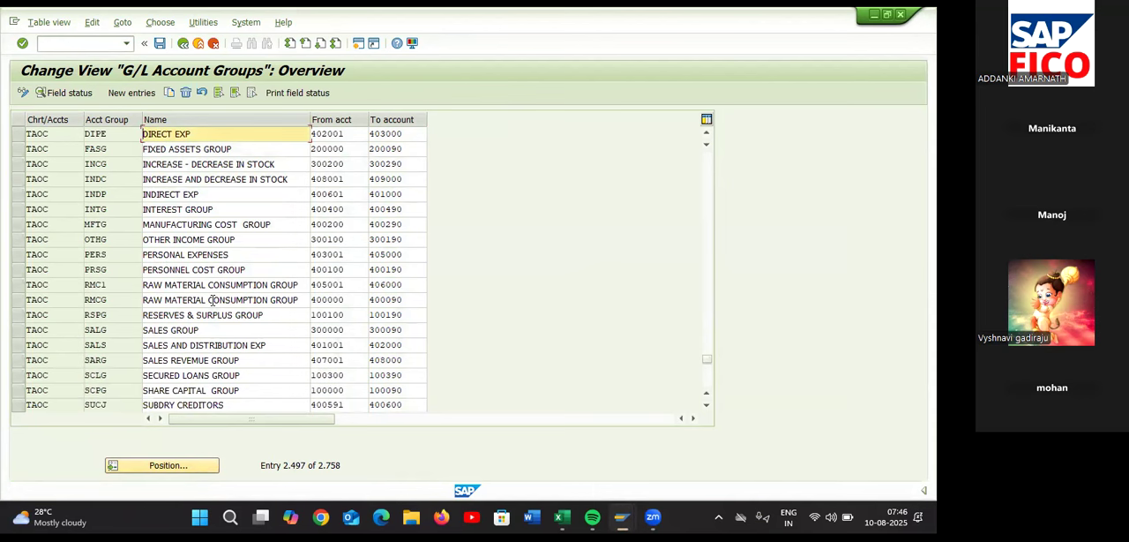
{"action": "scroll", "coordinate": [211, 300], "scroll_direction": "down", "scroll_amount": 3}
{"action": "scroll", "coordinate": [212, 300], "scroll_direction": "down", "scroll_amount": 2}
{"action": "scroll", "coordinate": [211, 299], "scroll_direction": "down", "scroll_amount": 3}
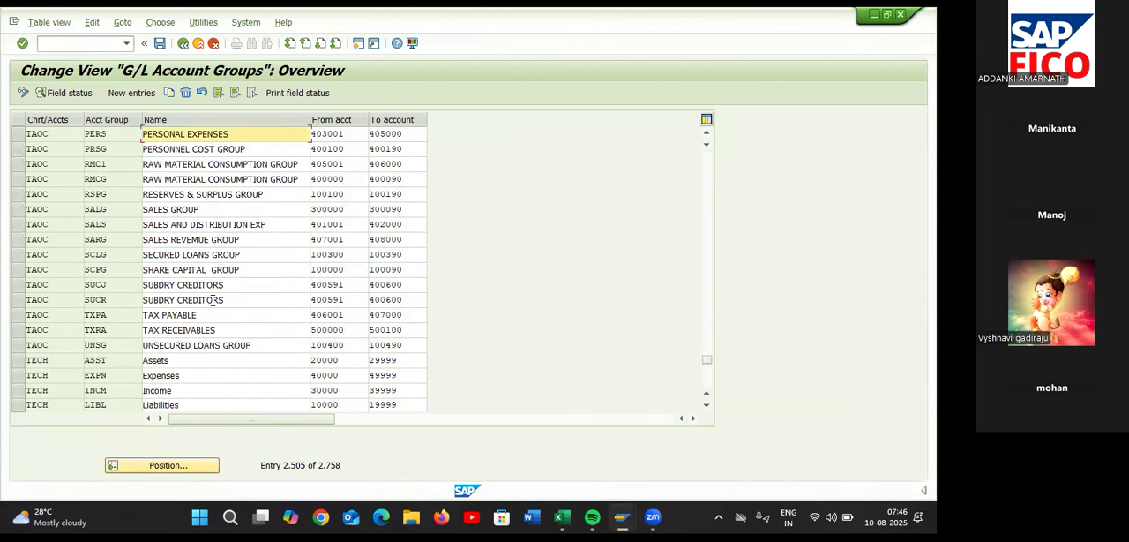
{"action": "left_click", "coordinate": [17, 360]}
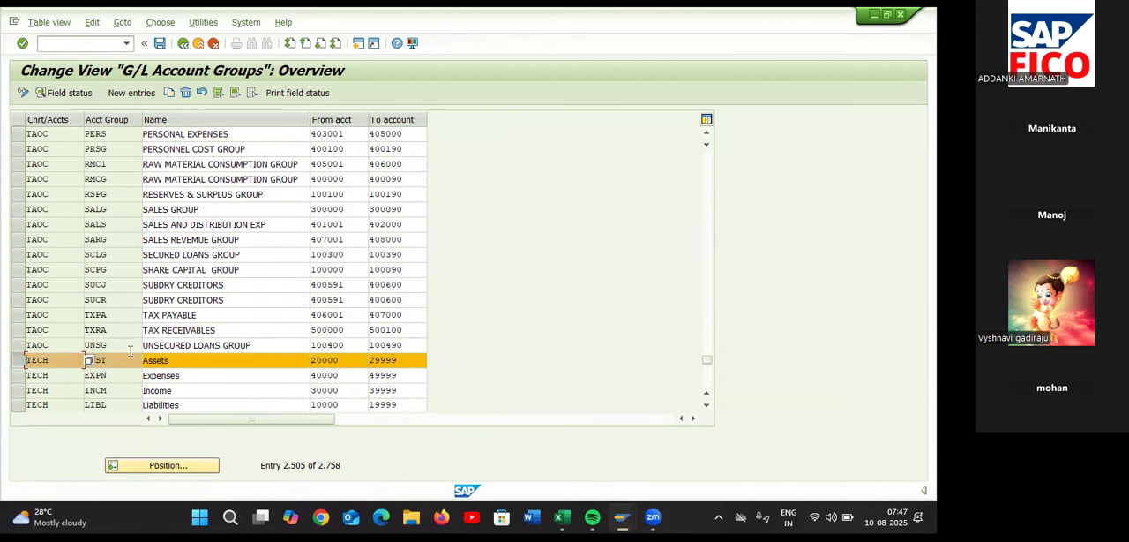
{"action": "left_click", "coordinate": [20, 360]}
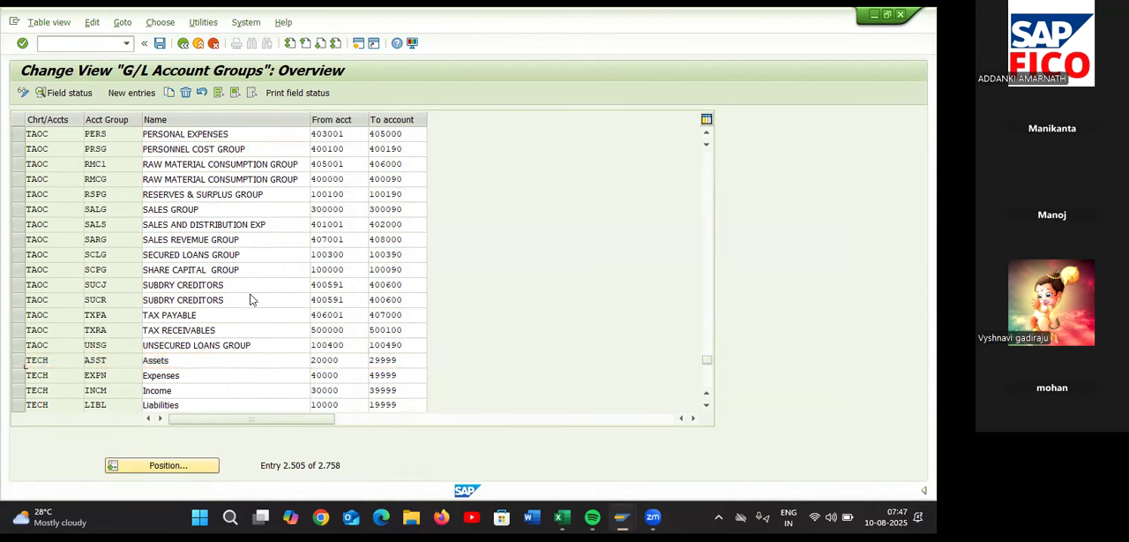
{"action": "scroll", "coordinate": [251, 298], "scroll_direction": "up", "scroll_amount": 2}
{"action": "scroll", "coordinate": [250, 298], "scroll_direction": "up", "scroll_amount": 1}
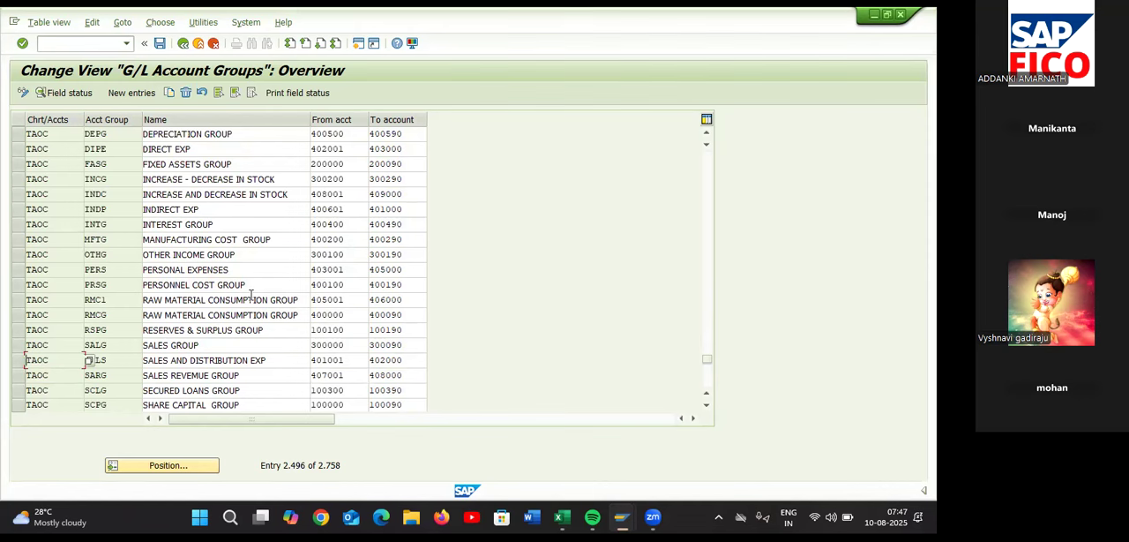
{"action": "scroll", "coordinate": [250, 295], "scroll_direction": "up", "scroll_amount": 1}
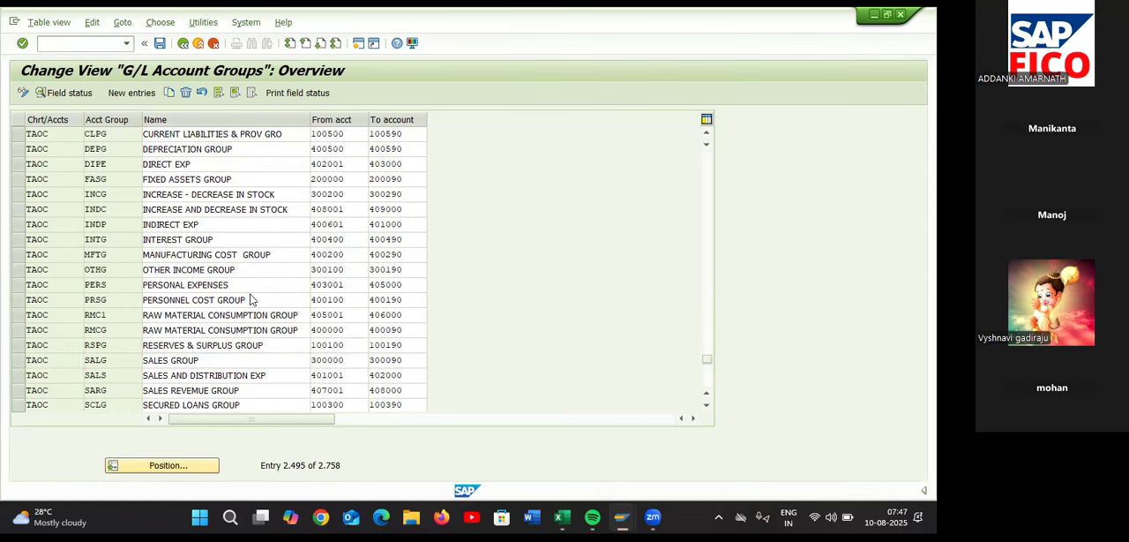
{"action": "scroll", "coordinate": [250, 294], "scroll_direction": "up", "scroll_amount": 1}
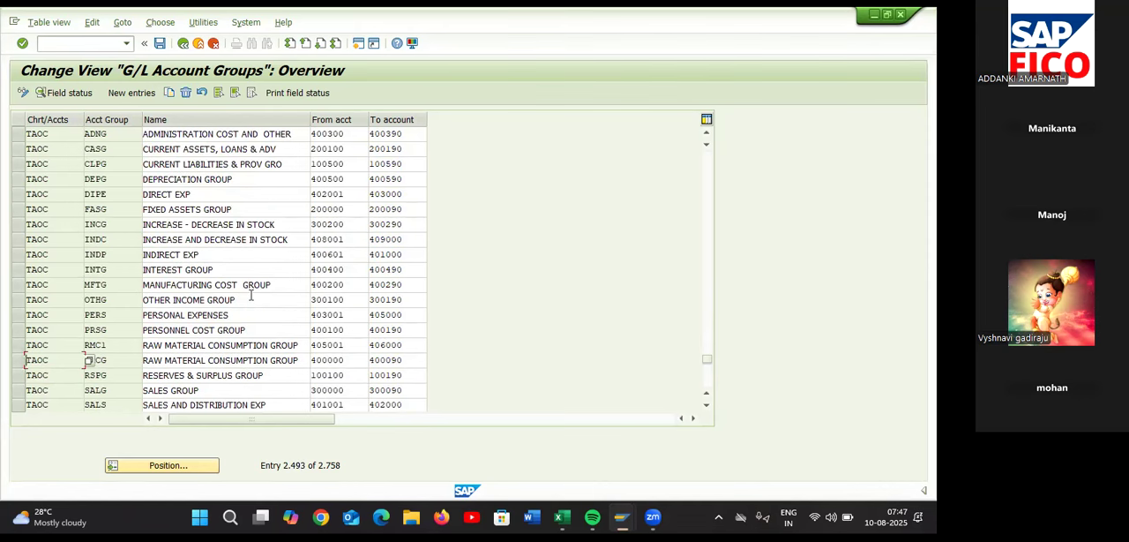
{"action": "scroll", "coordinate": [251, 295], "scroll_direction": "up", "scroll_amount": 1}
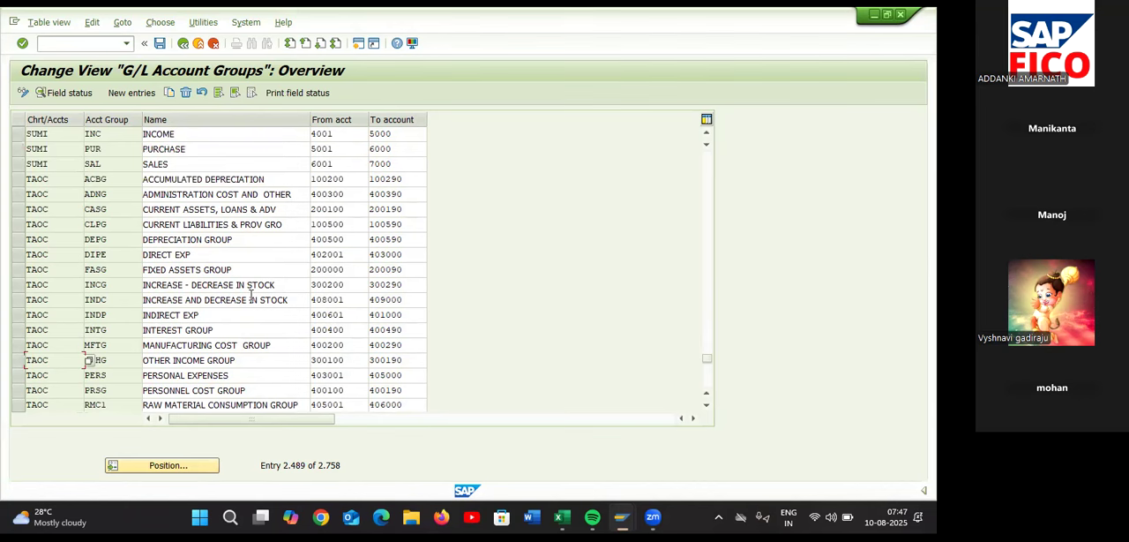
{"action": "scroll", "coordinate": [251, 294], "scroll_direction": "up", "scroll_amount": 2}
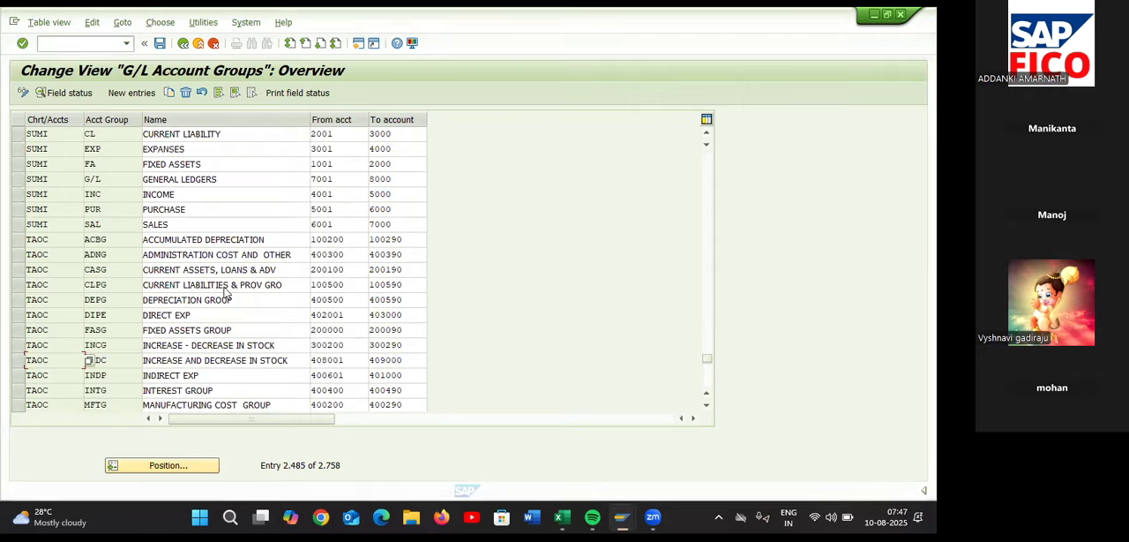
Switch back to G/L account 200124, assign account group CURRENT ASSETS, LOANS & ADV and make it a balance sheet account
{"action": "key", "text": "alt+Tab"}
{"action": "left_click", "coordinate": [339, 191]}
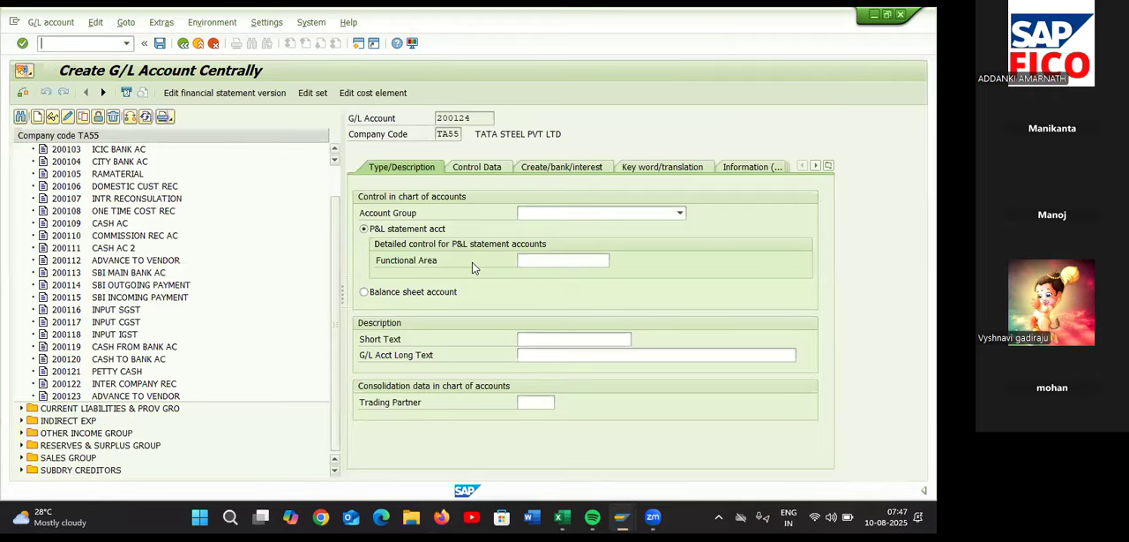
{"action": "left_click", "coordinate": [635, 215]}
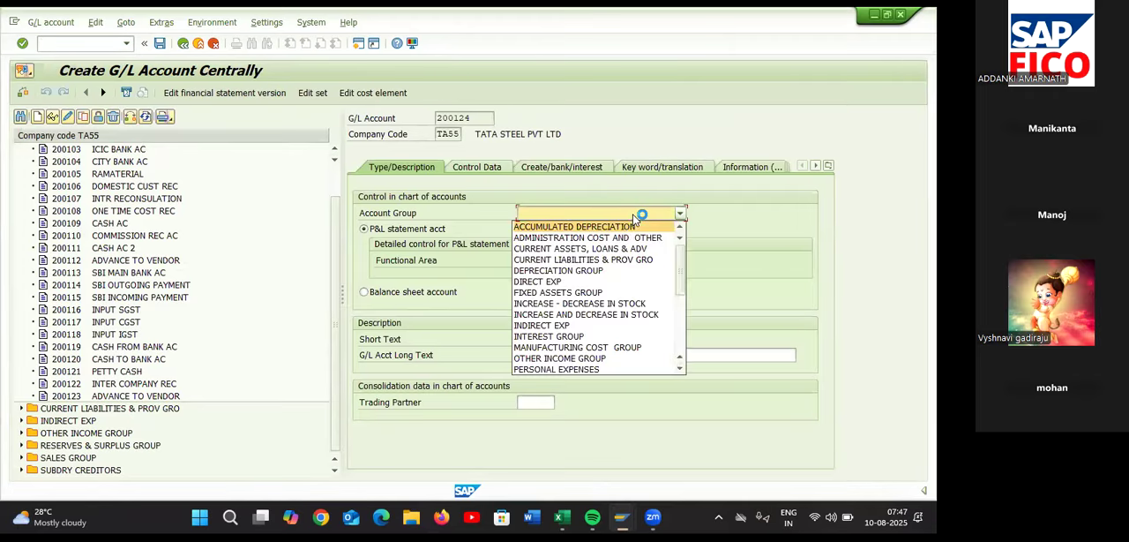
{"action": "left_click", "coordinate": [625, 250]}
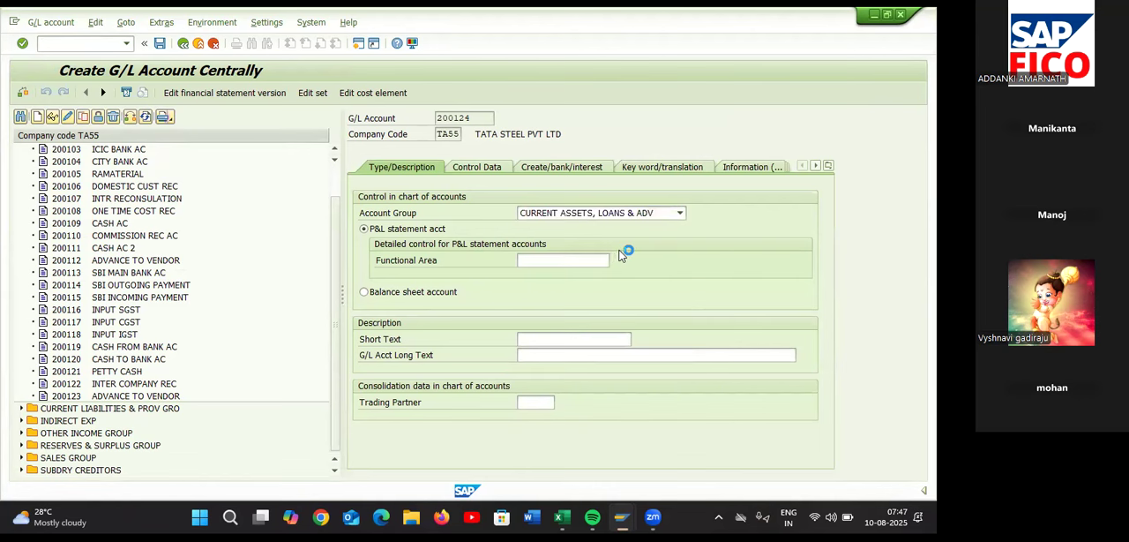
{"action": "left_click", "coordinate": [365, 292]}
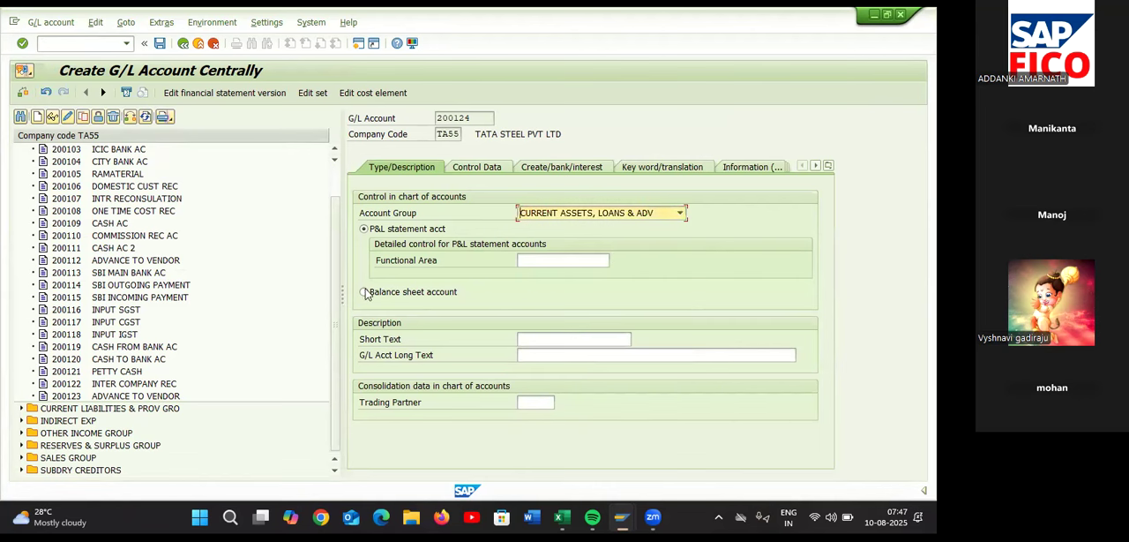
Enter PLANT & MACHINARY AC as the short text of G/L account 200124
{"action": "left_click", "coordinate": [551, 340]}
{"action": "type", "text": "P"}
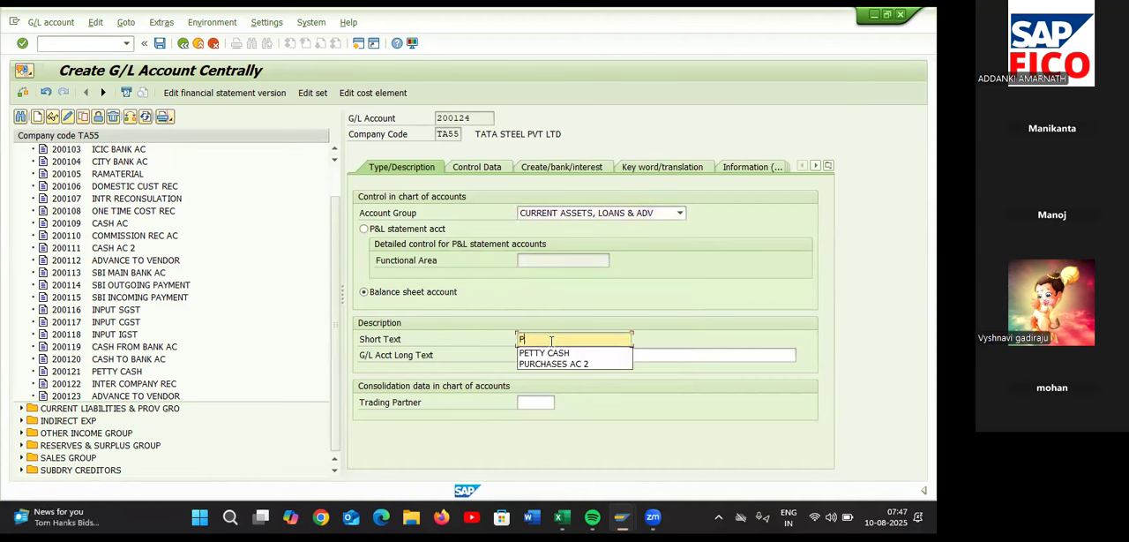
{"action": "type", "text": "LANT"}
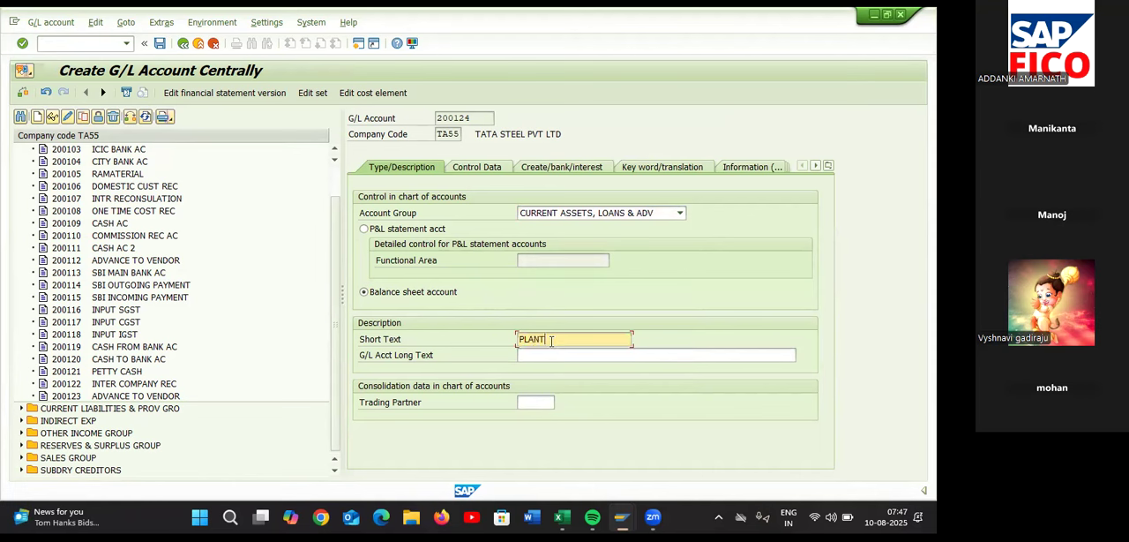
{"action": "type", "text": " & MACHINARY AC"}
Copy the short text PLANT & MACHINARY AC into the G/L account long text
{"action": "left_click_drag", "start_coordinate": [623, 339], "coordinate": [521, 338]}
{"action": "key", "text": "ctrl+c"}
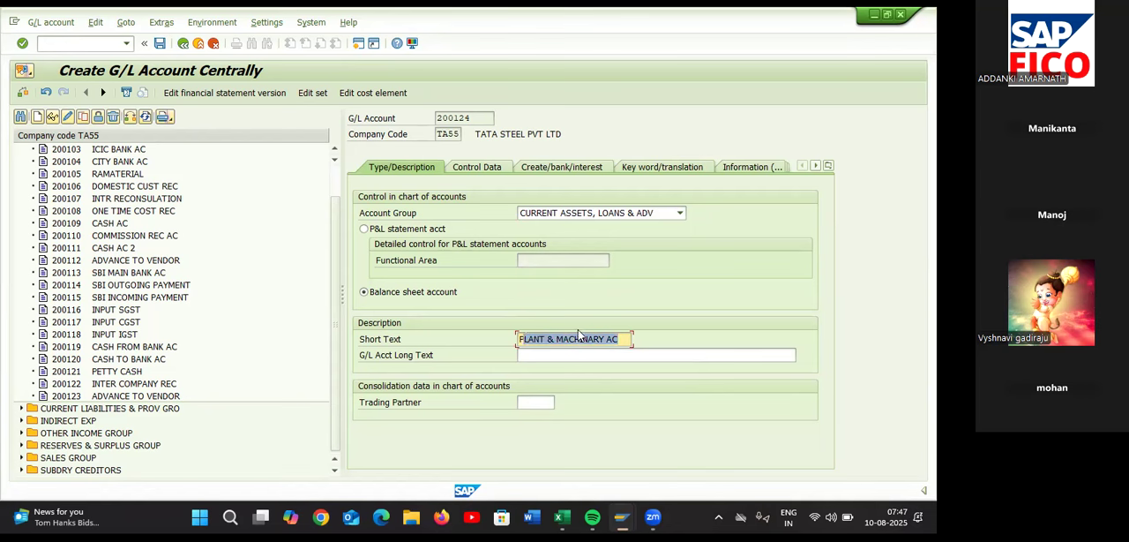
{"action": "key", "text": "Return"}
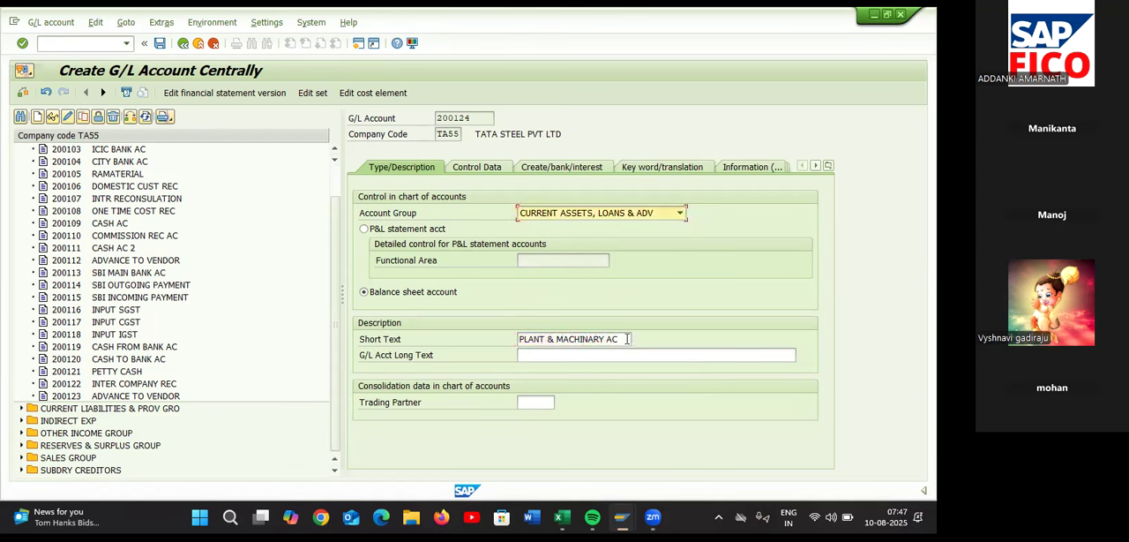
{"action": "double_click", "coordinate": [623, 339]}
{"action": "left_click", "coordinate": [614, 340]}
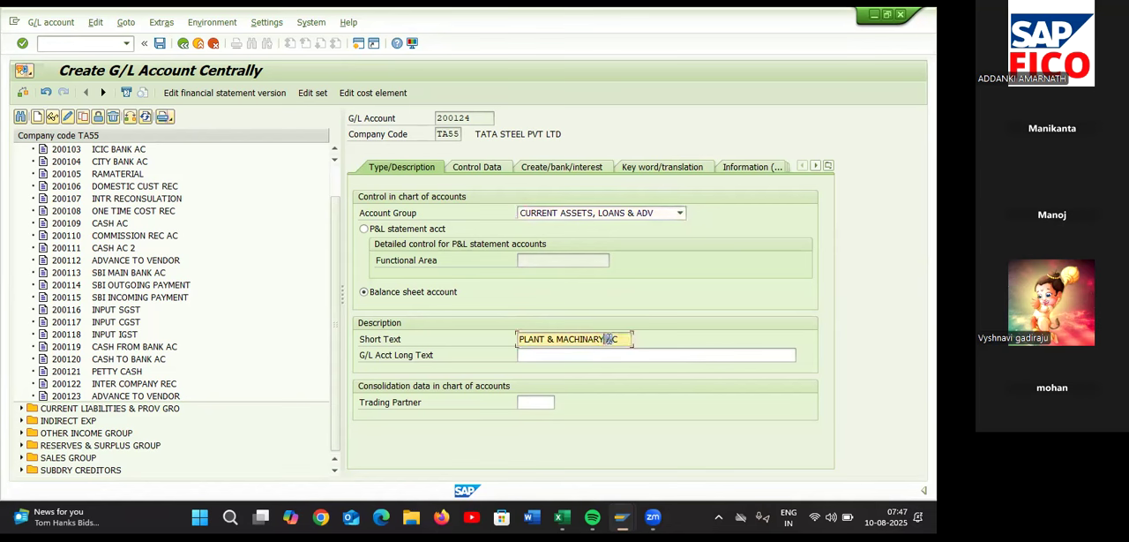
{"action": "left_click_drag", "start_coordinate": [618, 340], "coordinate": [541, 341]}
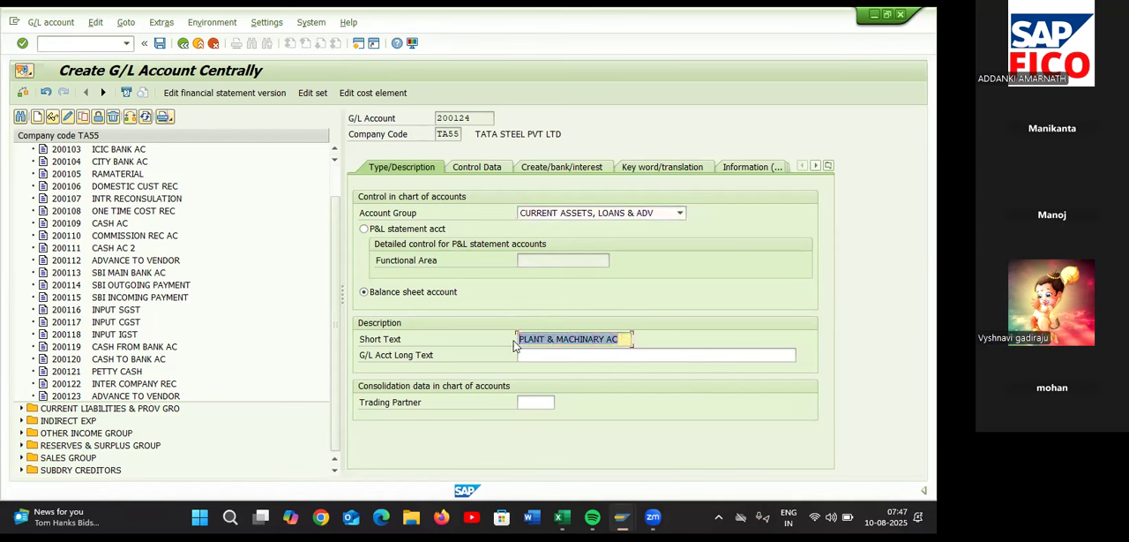
{"action": "left_click", "coordinate": [518, 342]}
{"action": "left_click", "coordinate": [539, 356]}
{"action": "key", "text": "ctrl+v"}
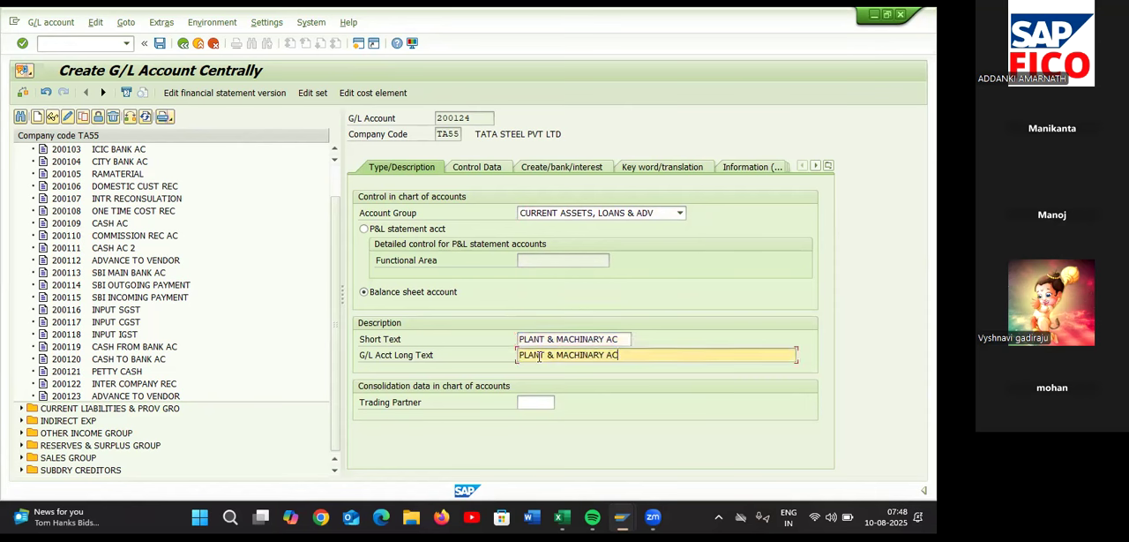
In the account's control data, set the reconciliation account type to Assets and enable line item display
{"action": "left_click", "coordinate": [481, 167]}
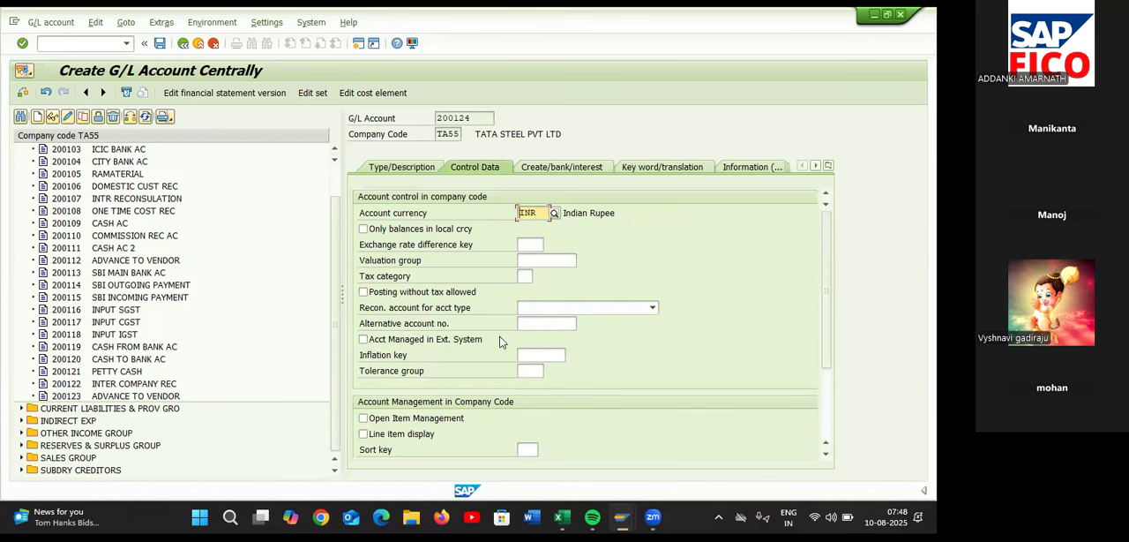
{"action": "left_click", "coordinate": [572, 311]}
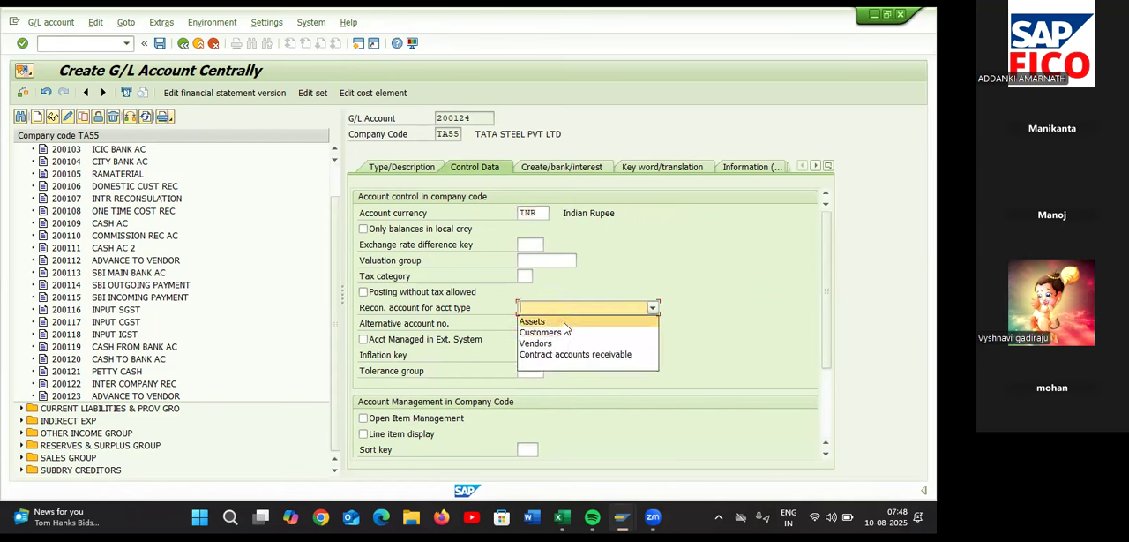
{"action": "left_click", "coordinate": [564, 322]}
{"action": "left_click", "coordinate": [595, 311]}
{"action": "left_click", "coordinate": [366, 430]}
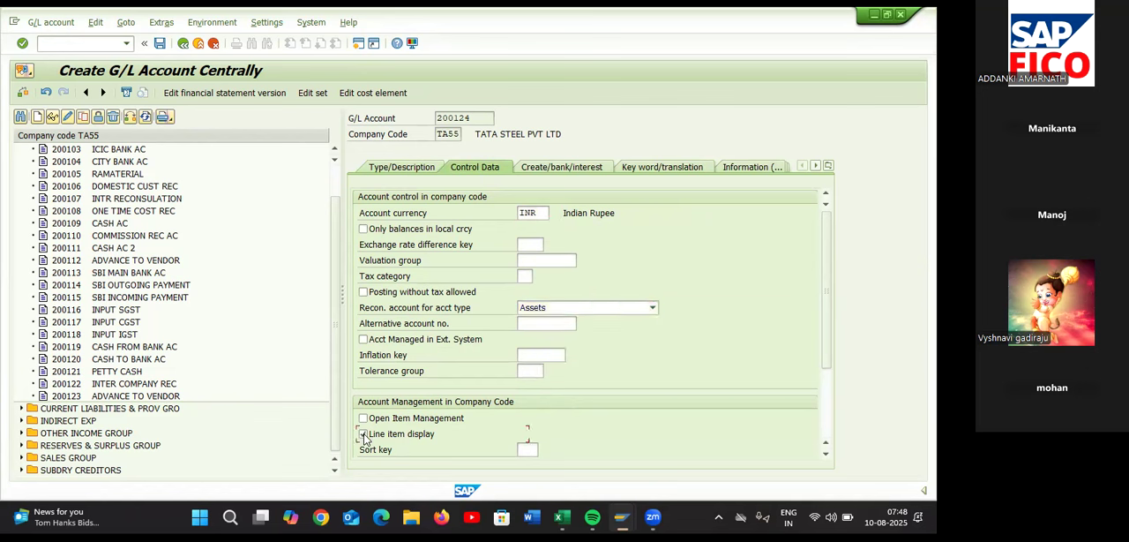
Set the account's sort key to 018 (Asset number) and its field status group to G001
{"action": "left_click", "coordinate": [524, 449]}
{"action": "type", "text": "001"}
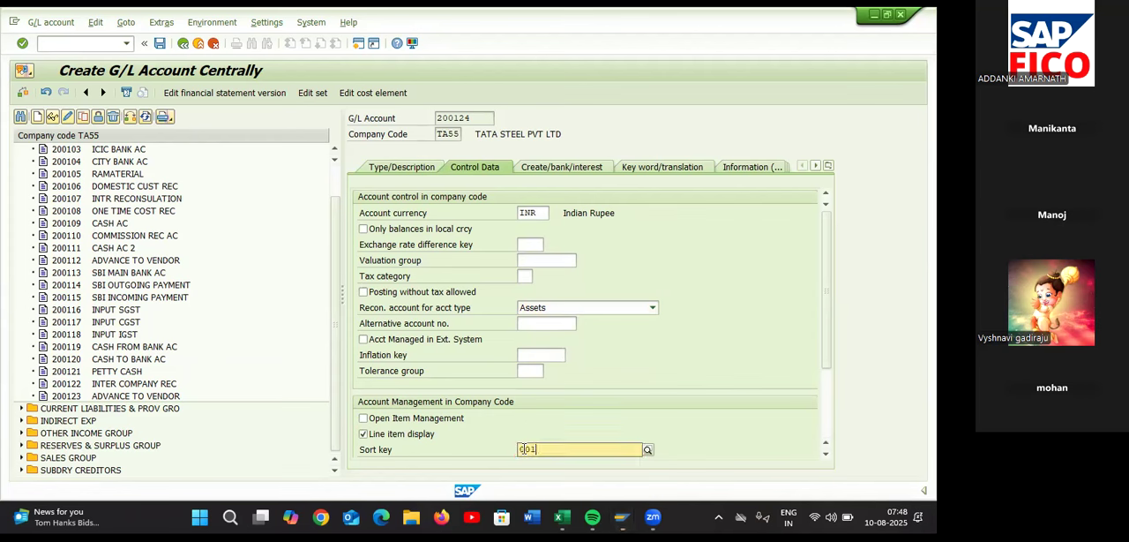
{"action": "type", "text": "8"}
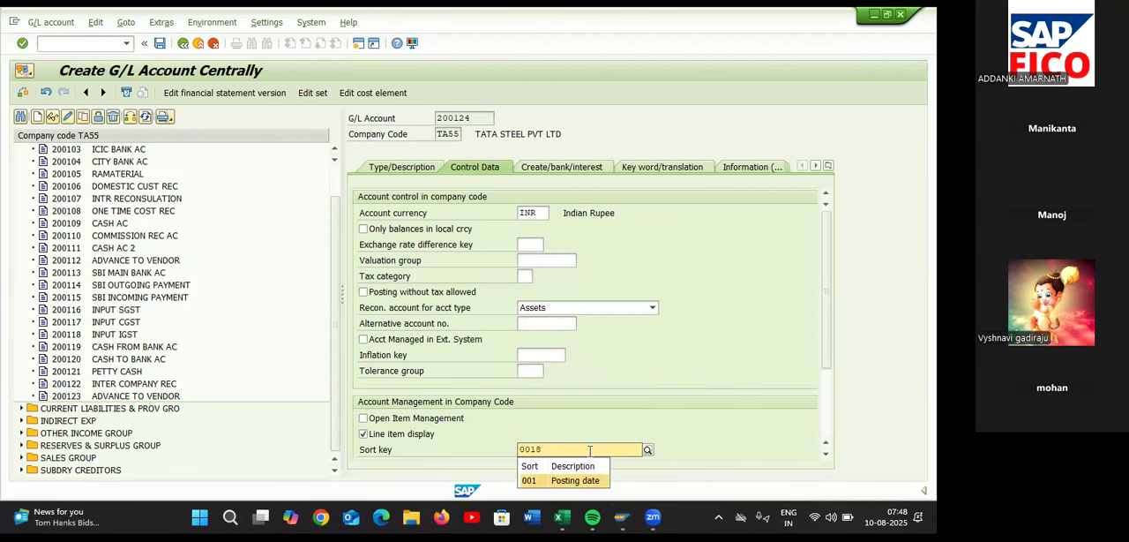
{"action": "key", "text": "BackSpace"}
{"action": "key", "text": "BackSpace"}
{"action": "type", "text": "18"}
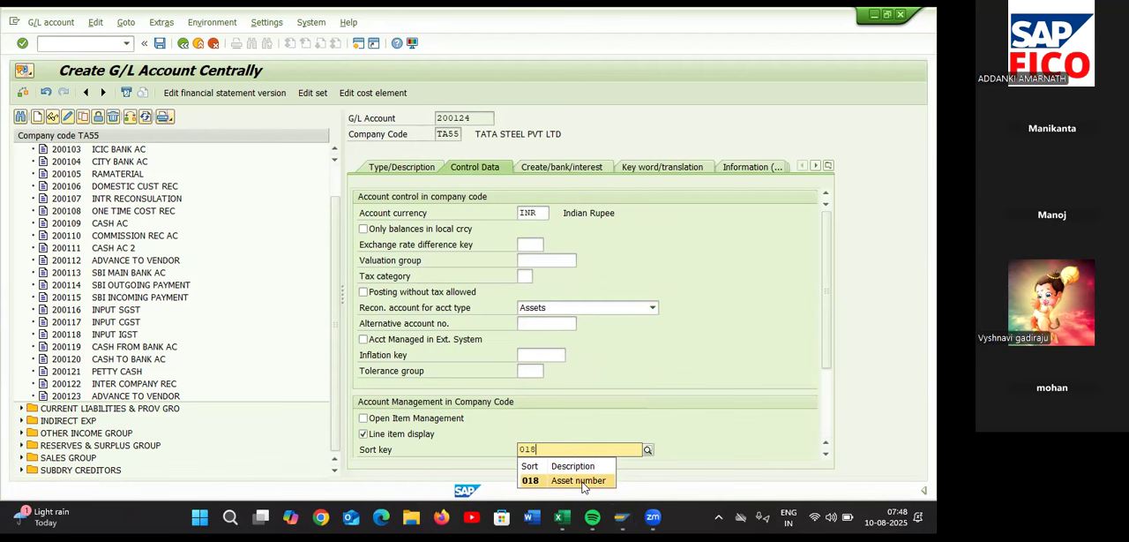
{"action": "left_click", "coordinate": [579, 480]}
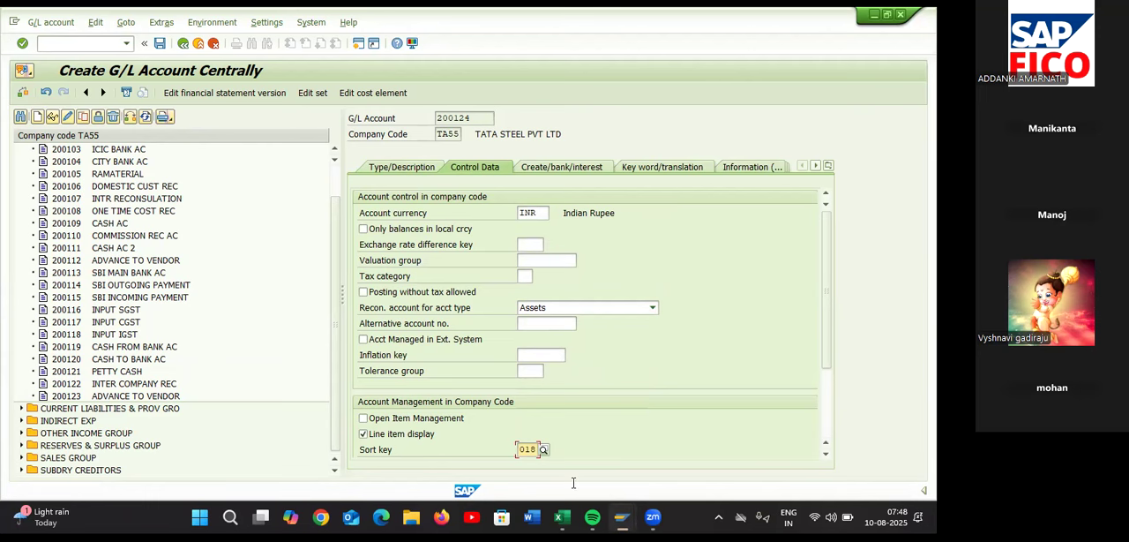
{"action": "left_click", "coordinate": [569, 167]}
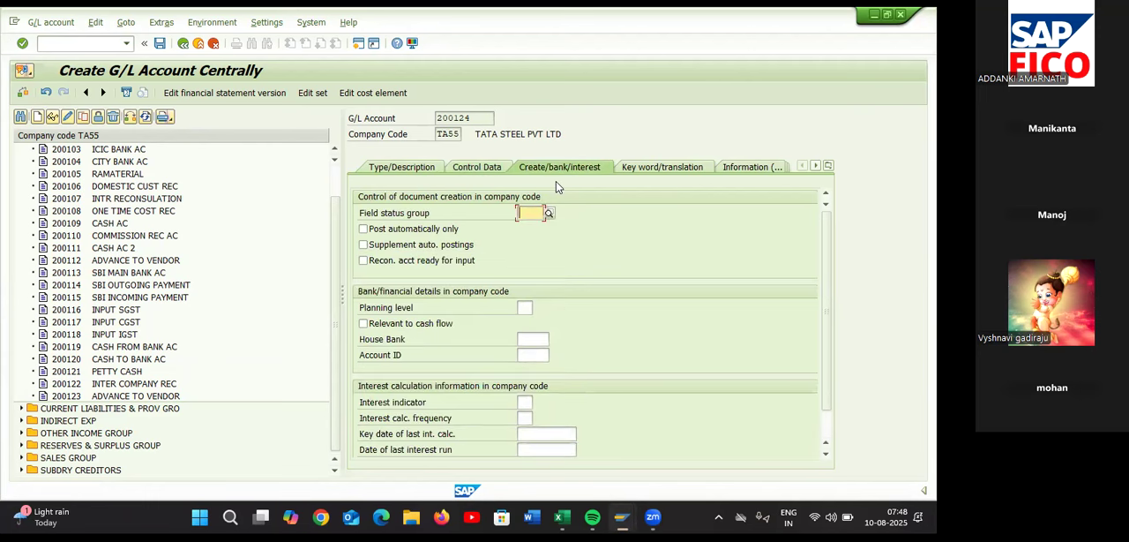
{"action": "type", "text": "G001"}
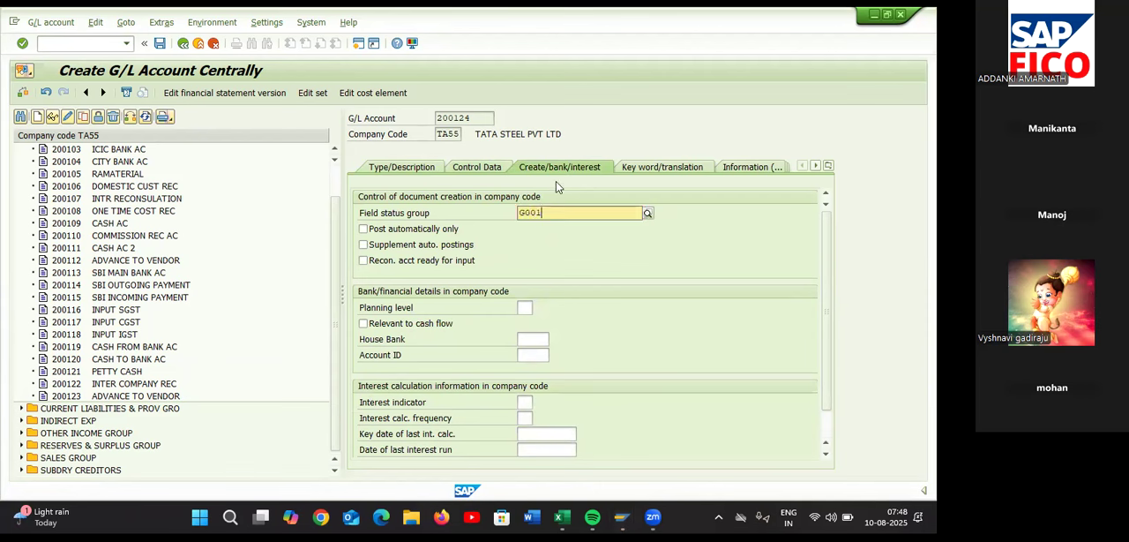
Change the field status group of G/L account 200124 to G067 (Reconciliation accounts) and save the account
{"action": "left_click", "coordinate": [556, 244]}
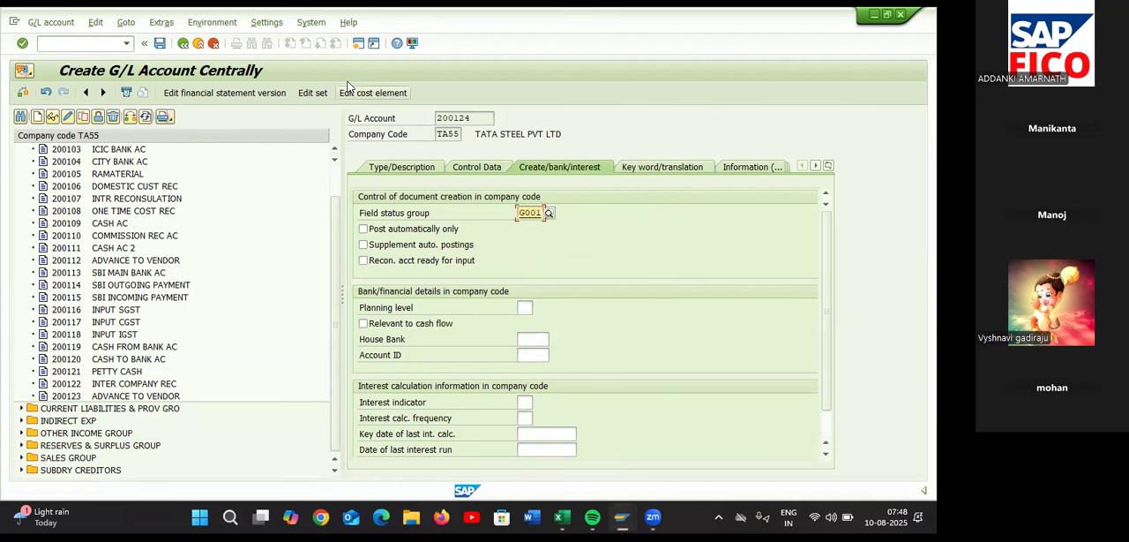
{"action": "key", "text": "BackSpace"}
{"action": "key", "text": "BackSpace"}
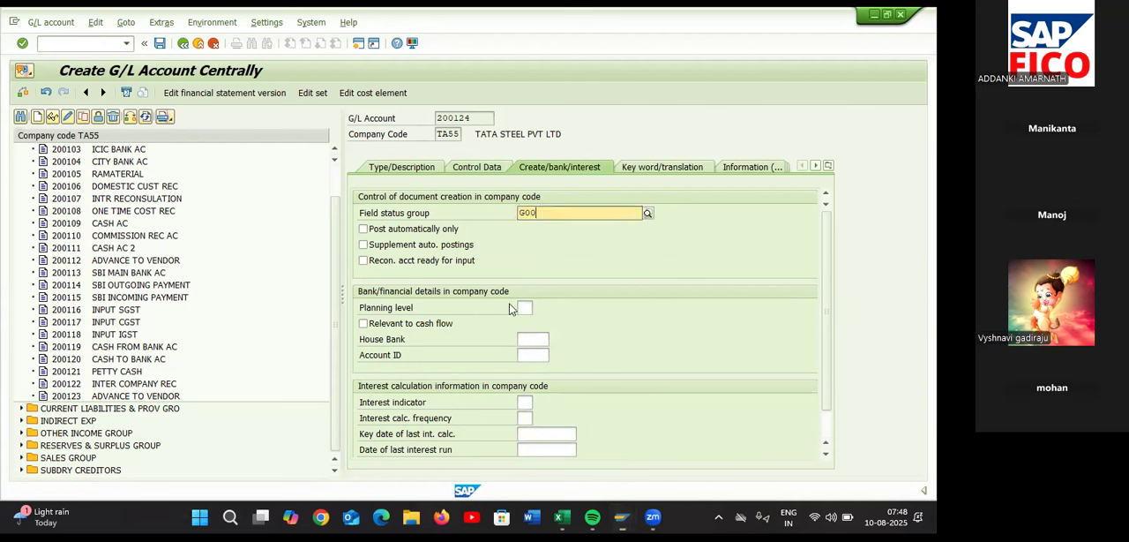
{"action": "type", "text": "67"}
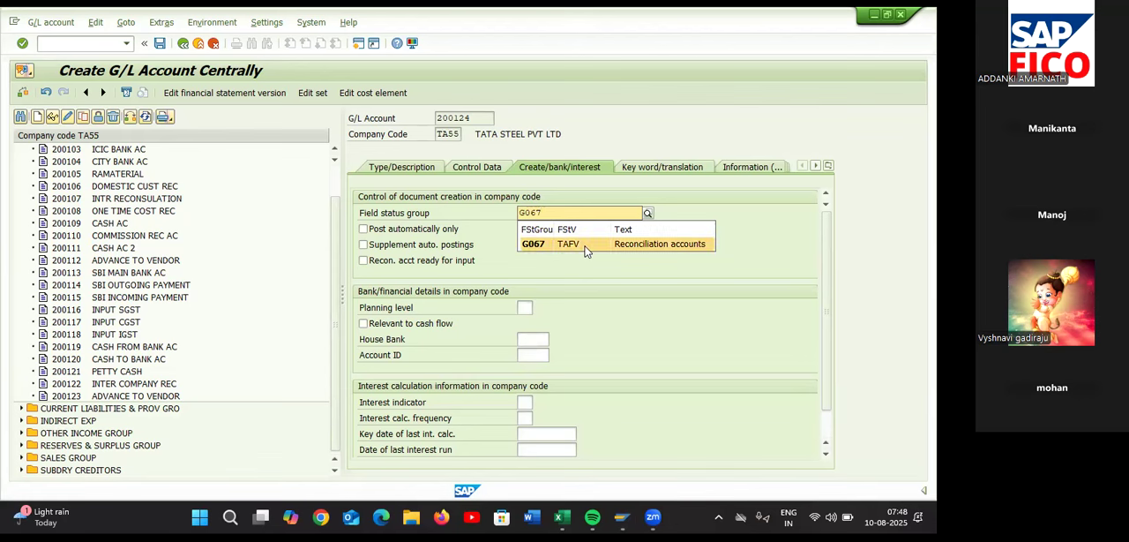
{"action": "left_click", "coordinate": [586, 245]}
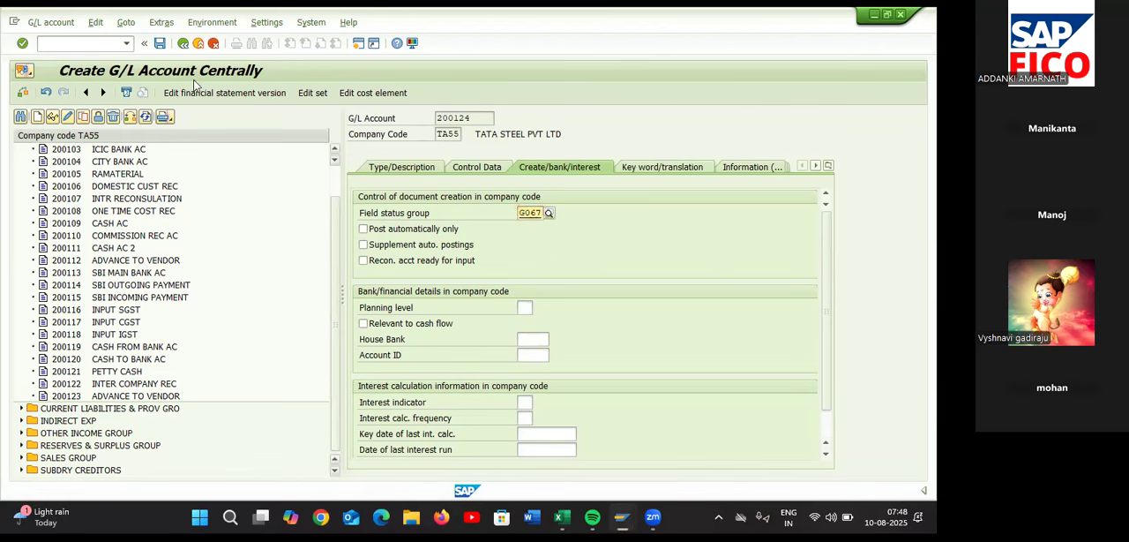
{"action": "left_click", "coordinate": [161, 46]}
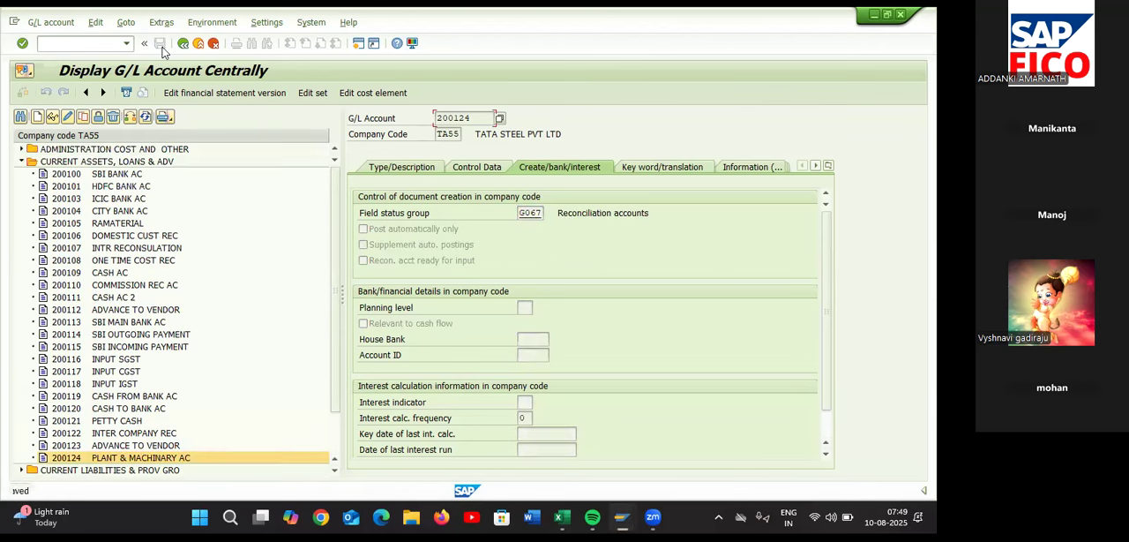
{"action": "scroll", "coordinate": [284, 447], "scroll_direction": "down", "scroll_amount": 2}
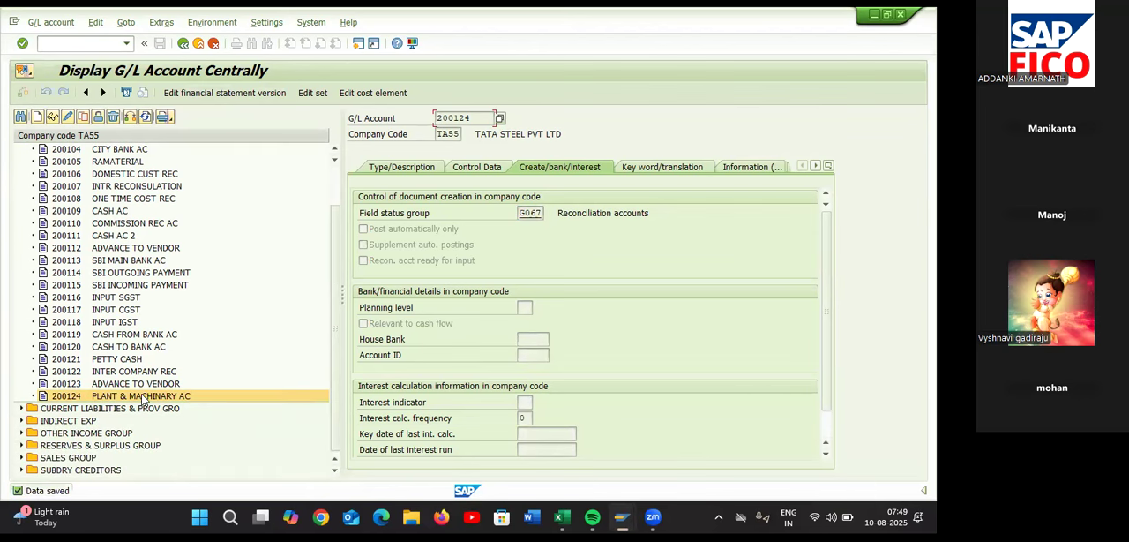
Switch to the Excel configuration sheet and record 200124 in D35 beside Plant & Machinery G/L Account
{"action": "key", "text": "alt+Tab"}
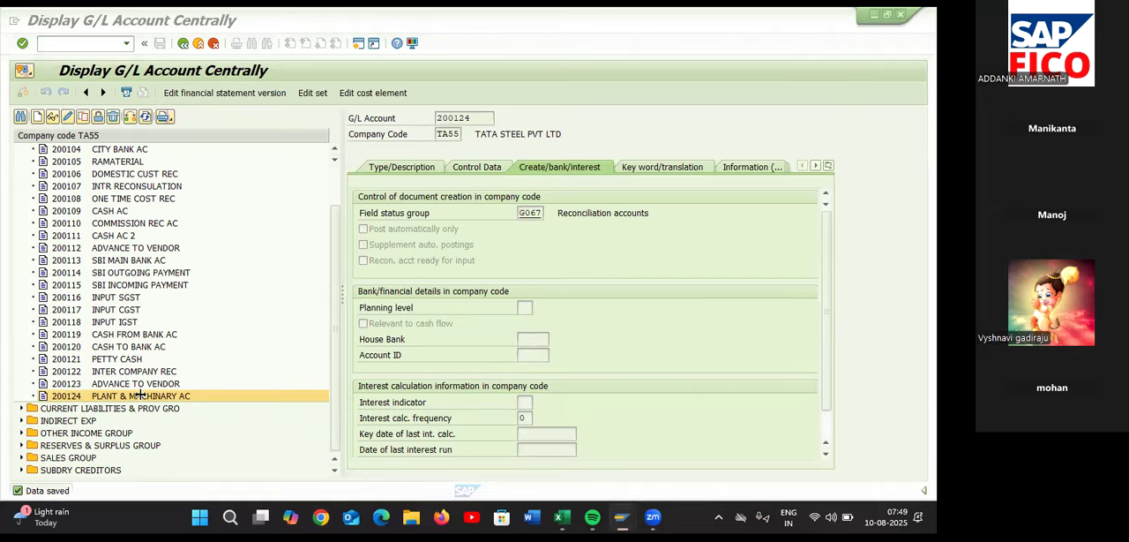
{"action": "key", "text": "alt+Tab"}
{"action": "key", "text": "alt+Tab"}
{"action": "key", "text": "alt+Tab"}
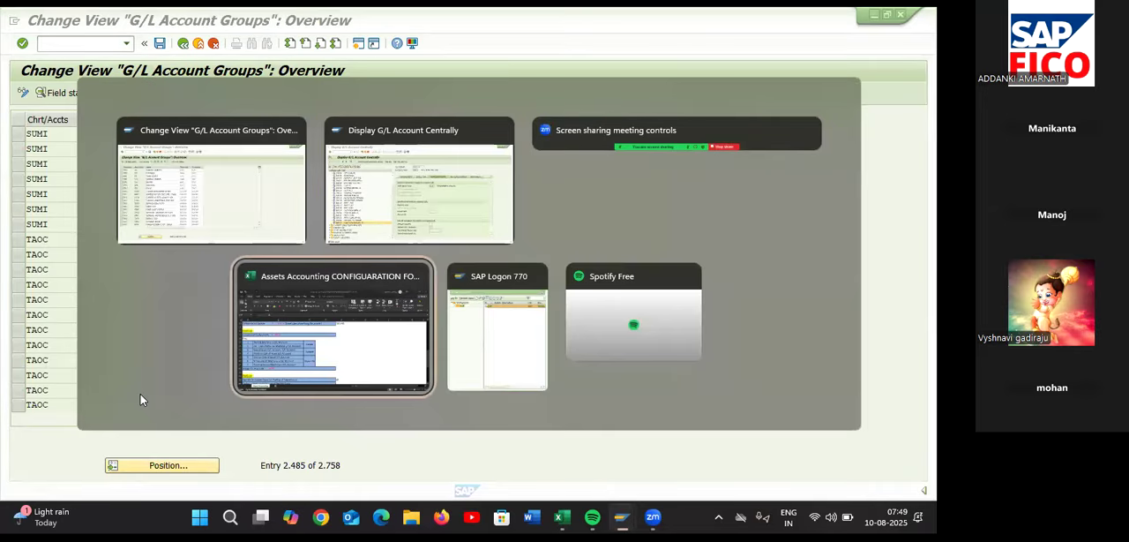
{"action": "type", "text": "200"}
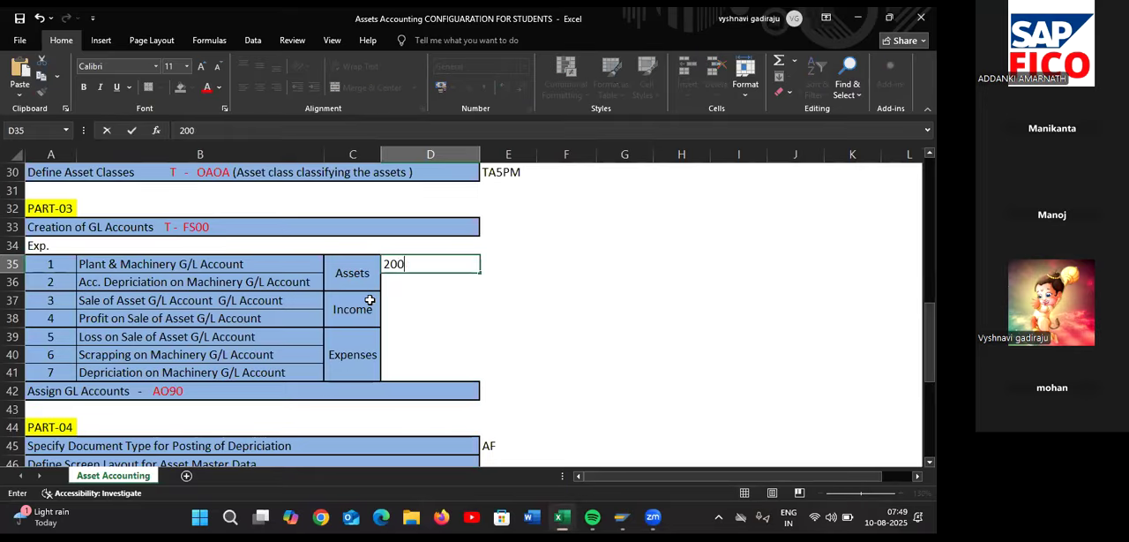
{"action": "type", "text": "124"}
{"action": "key", "text": "alt+Tab"}
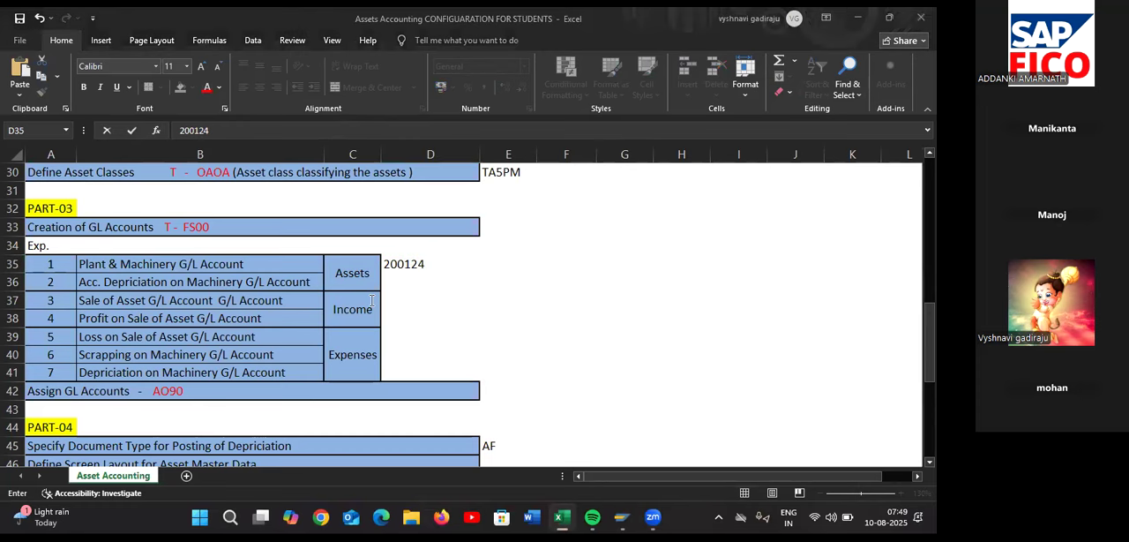
{"action": "key", "text": "alt+Tab"}
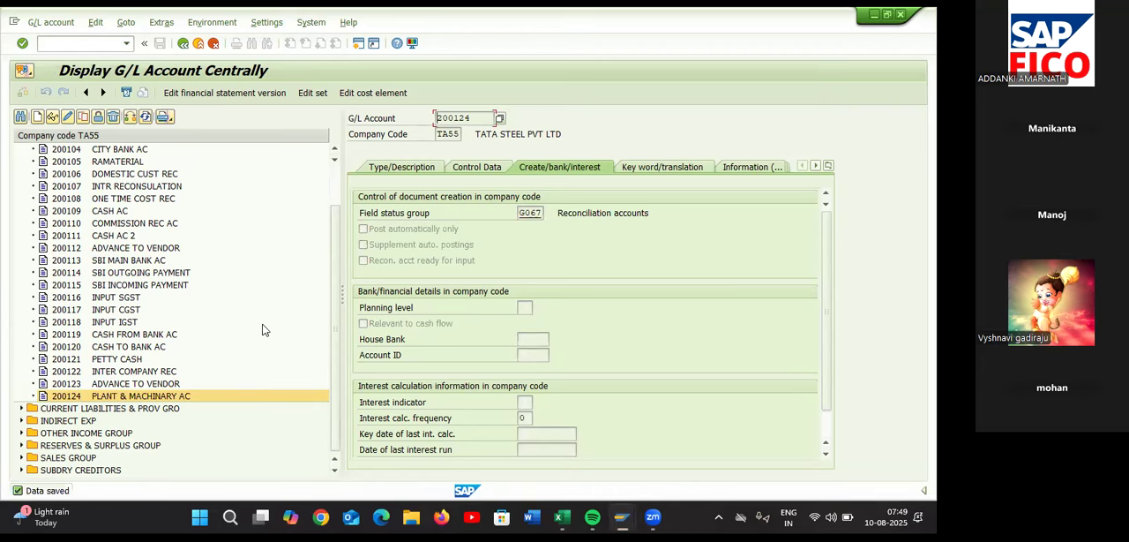
{"action": "key", "text": "alt+Tab"}
{"action": "key", "text": "alt+Tab"}
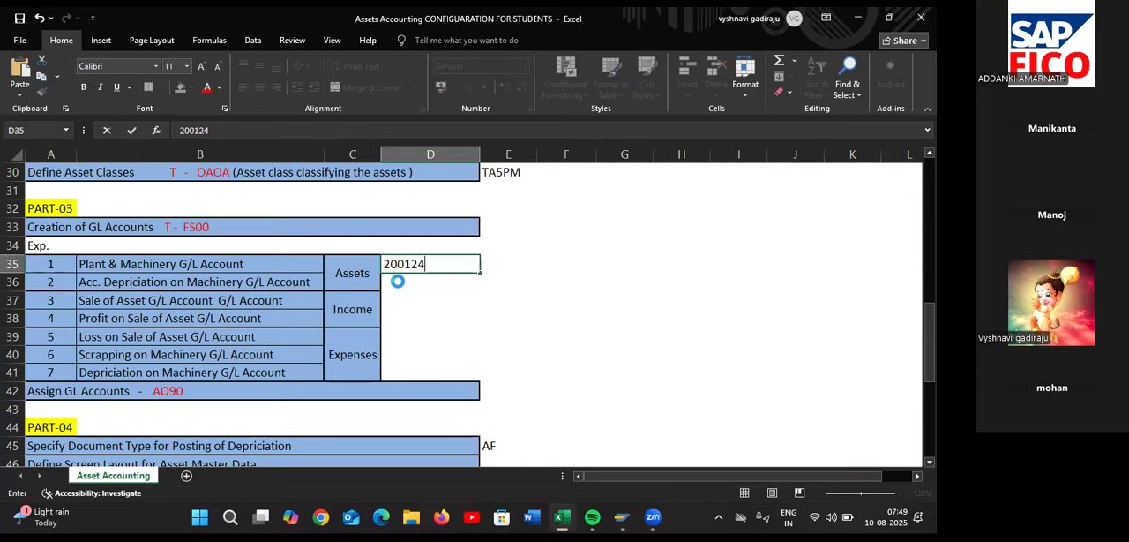
{"action": "left_click", "coordinate": [451, 279]}
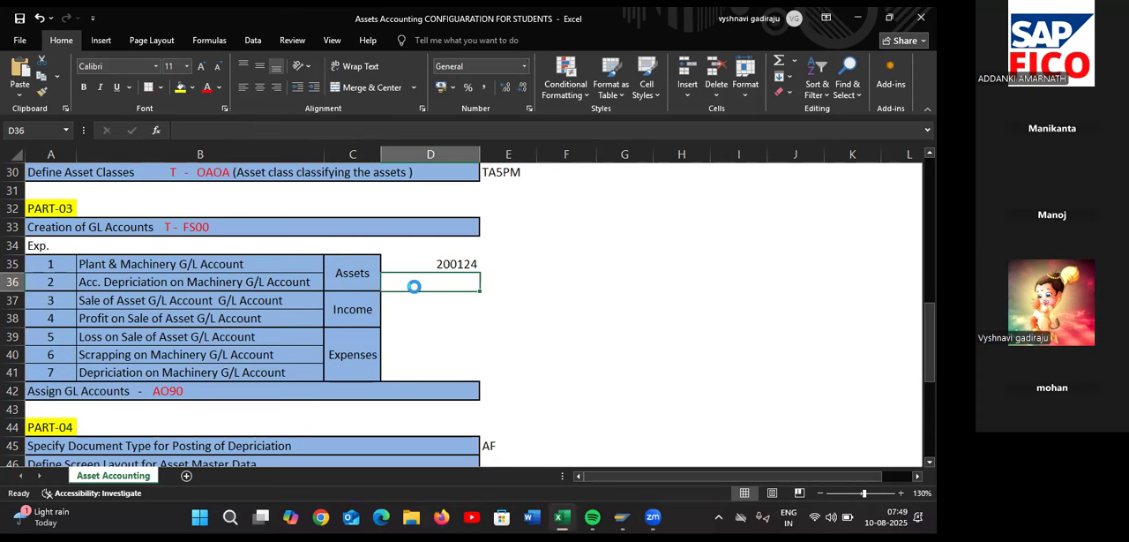
Switch back to SAP's G/L account maintenance and start creating G/L account 200125 in company code TA55
{"action": "key", "text": "alt+Tab"}
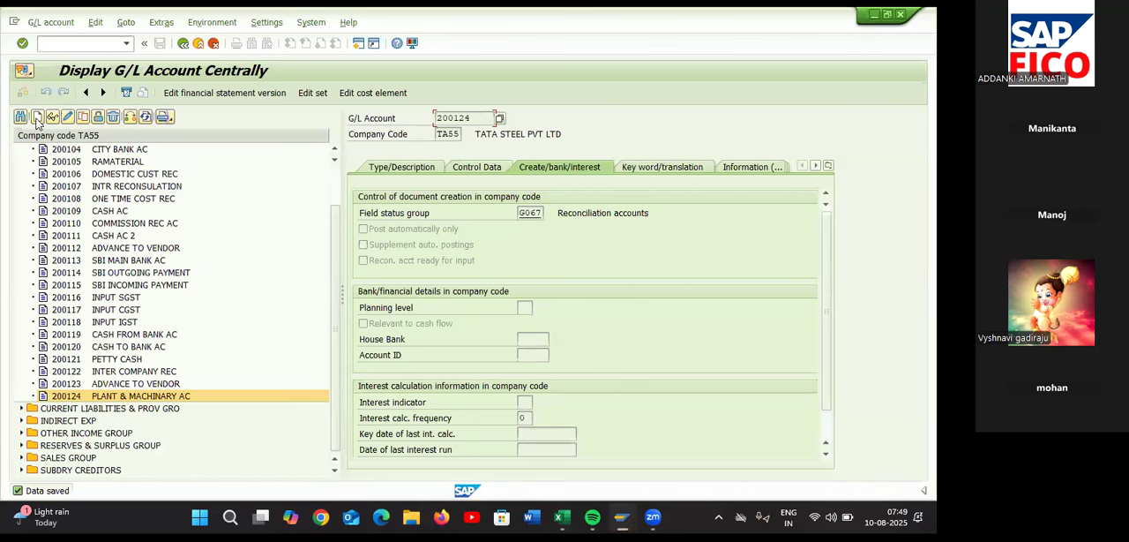
{"action": "left_click", "coordinate": [37, 117]}
{"action": "type", "text": "20"}
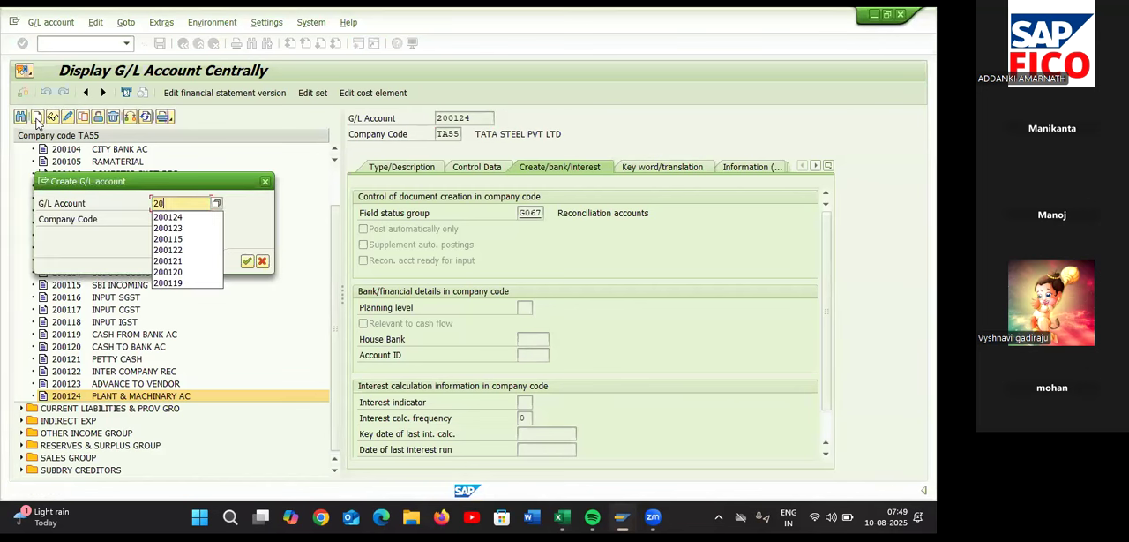
{"action": "type", "text": "0125"}
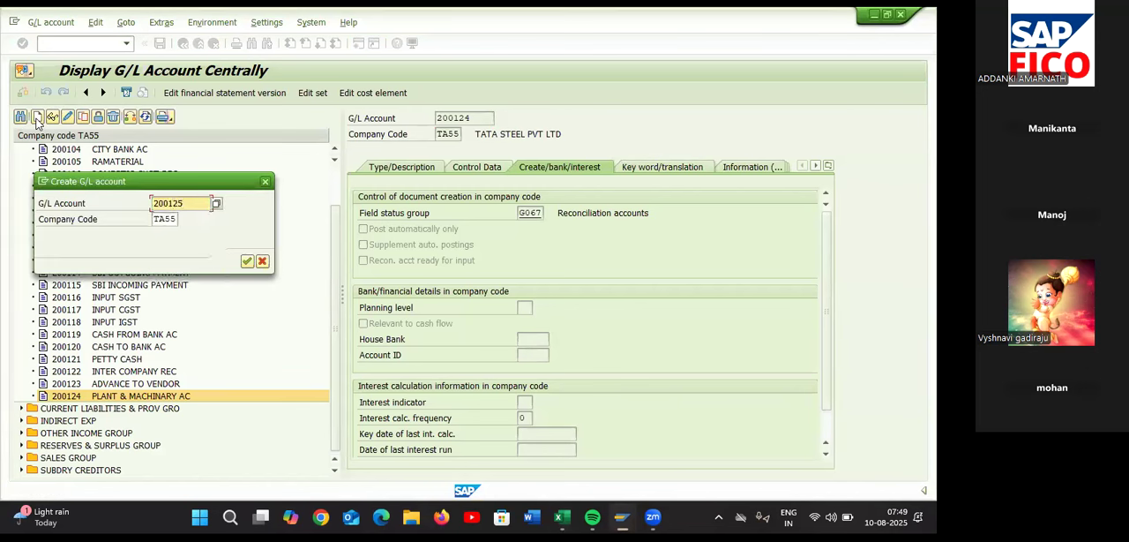
{"action": "key", "text": "Return"}
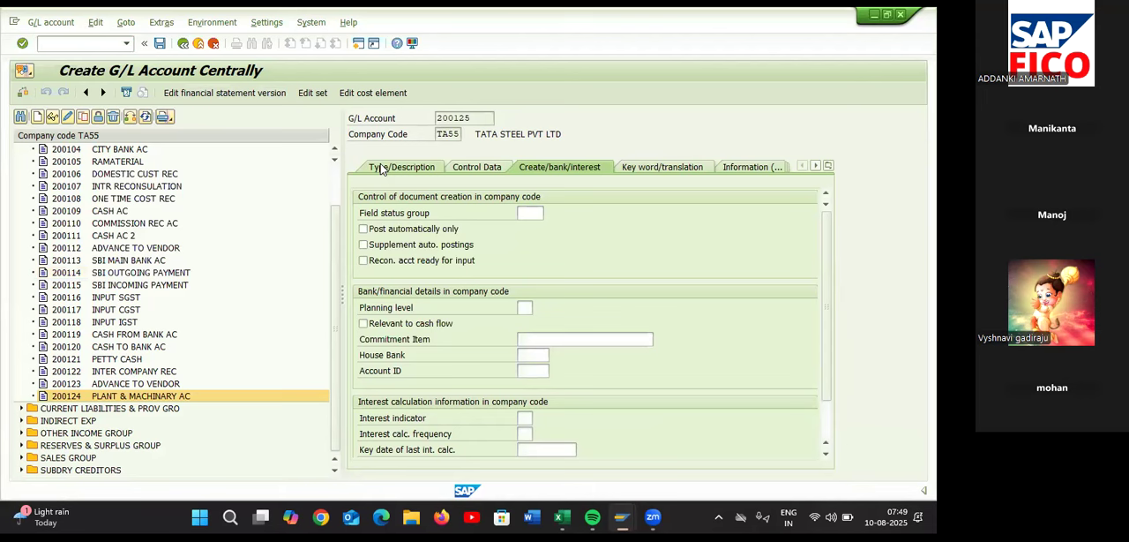
Assign account 200125 to the CURRENT ASSETS, LOANS & ADV account group and make it a balance sheet account
{"action": "left_click", "coordinate": [381, 168]}
{"action": "left_click", "coordinate": [540, 215]}
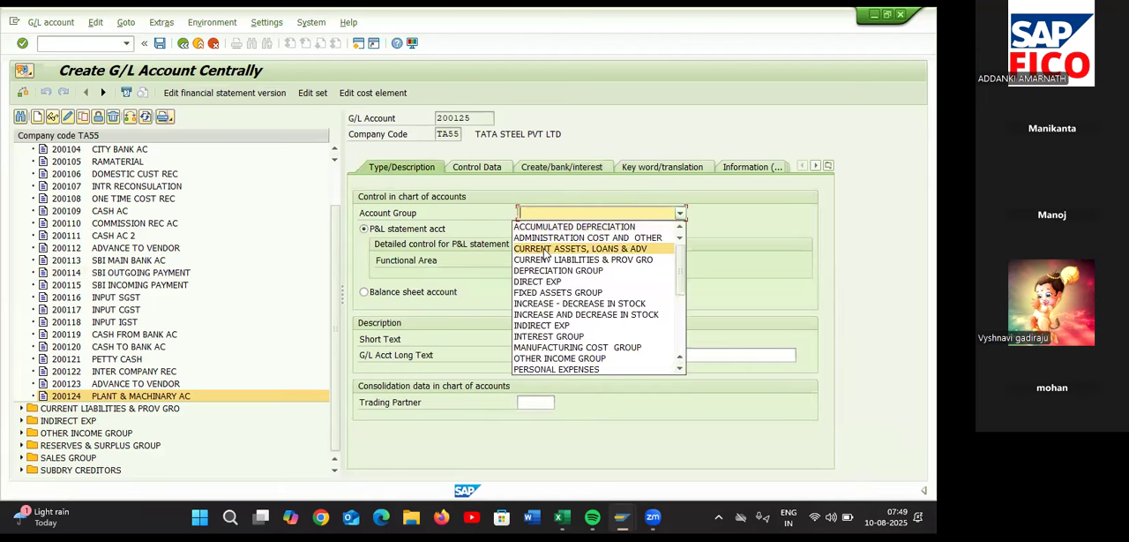
{"action": "left_click", "coordinate": [545, 251]}
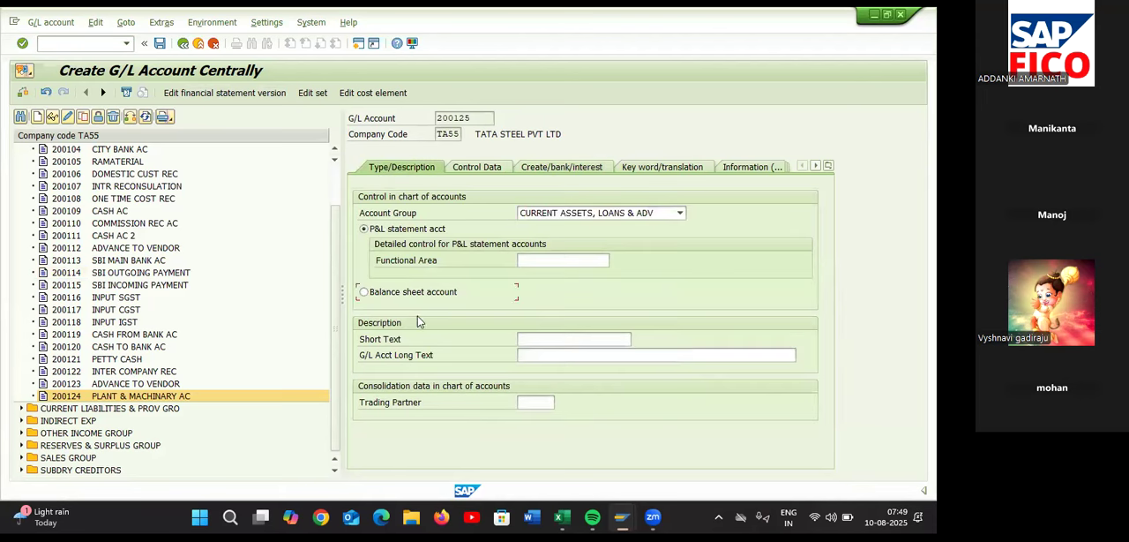
Enter ACC DEP ON MECHINARY as the short text of G/L account 200125
{"action": "left_click", "coordinate": [545, 339]}
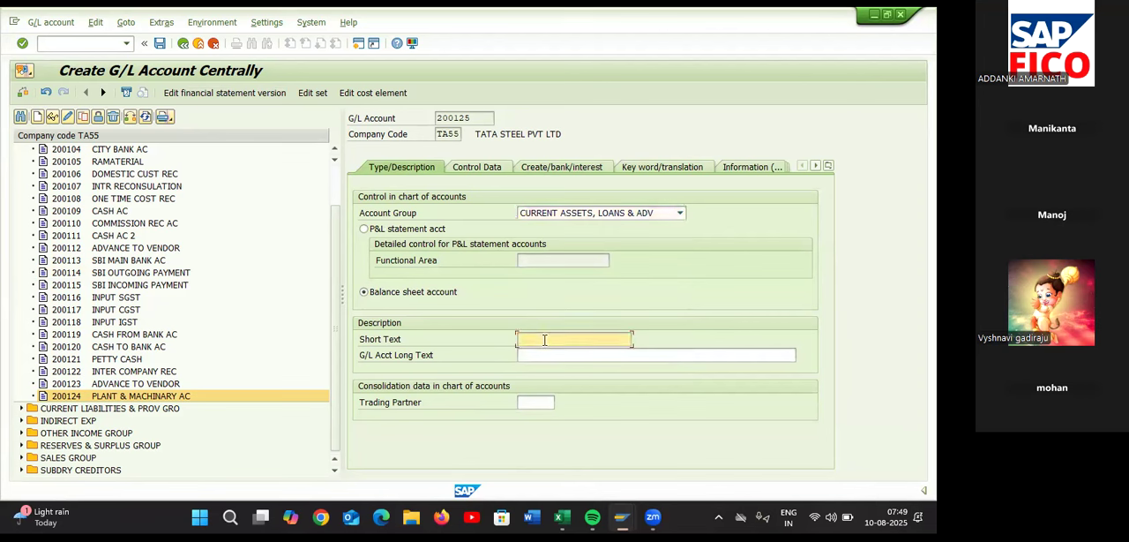
{"action": "type", "text": "ACC DEP ON MECHINARY"}
Enter ACCUMULATED DEPRECATION ON MECHINARY AC as the G/L account long text
{"action": "left_click", "coordinate": [568, 356]}
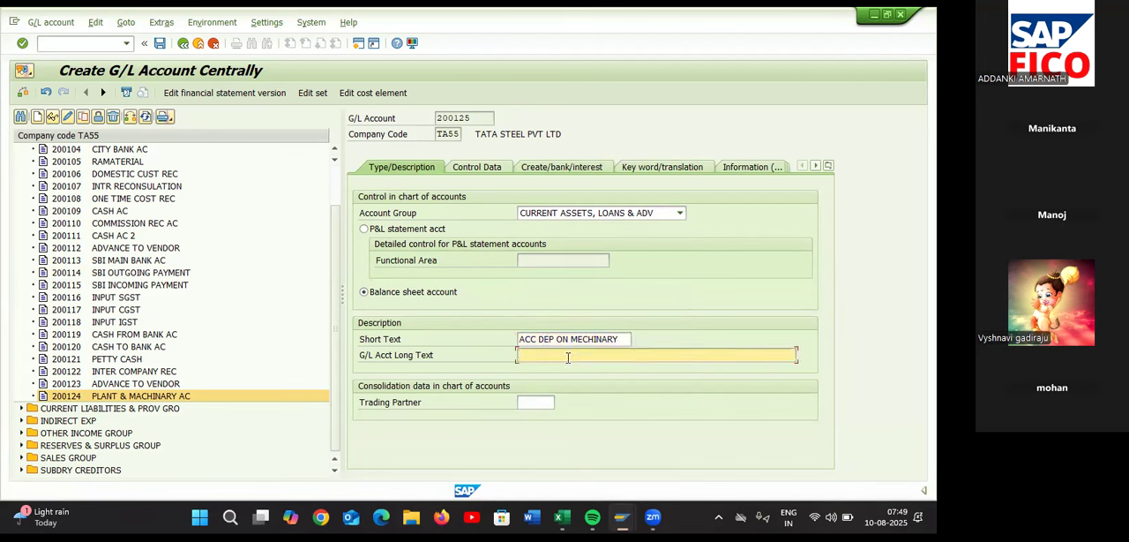
{"action": "left_click_drag", "start_coordinate": [621, 341], "coordinate": [552, 344]}
{"action": "left_click", "coordinate": [553, 358]}
{"action": "type", "text": "ACCUMULATED DEPRECA"}
{"action": "type", "text": "TION ON MECHINARY AC"}
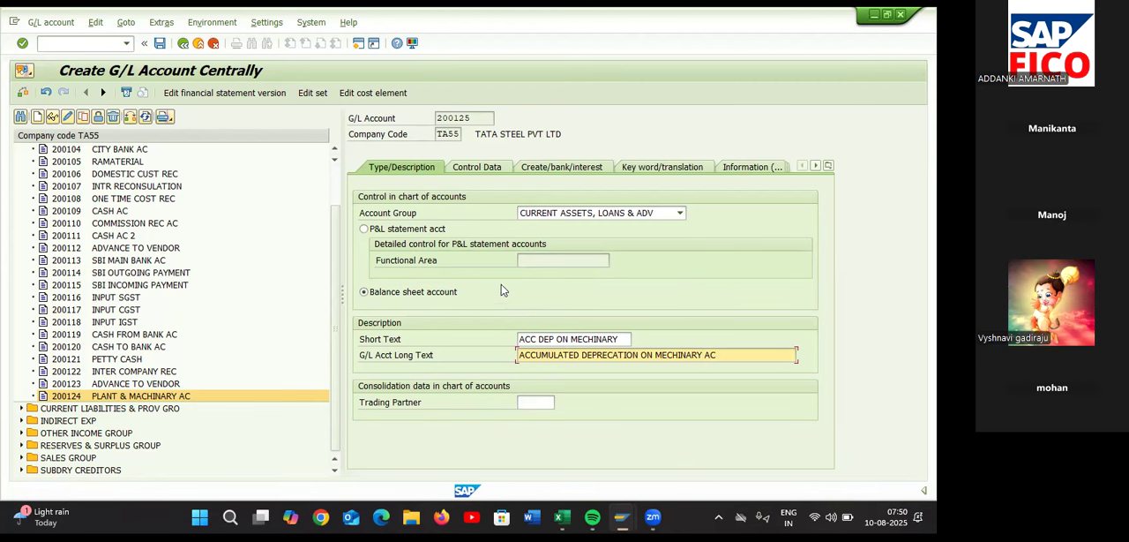
In account 200125's control data, set the reconciliation account type to Assets, enable line item display and set sort key 018 (Asset number)
{"action": "left_click", "coordinate": [466, 169]}
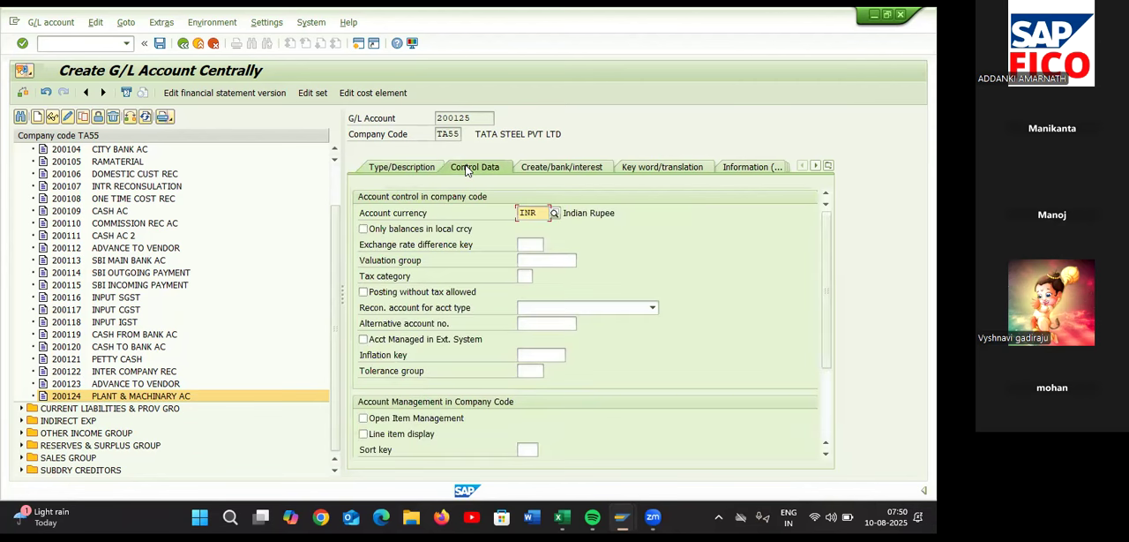
{"action": "left_click", "coordinate": [556, 307]}
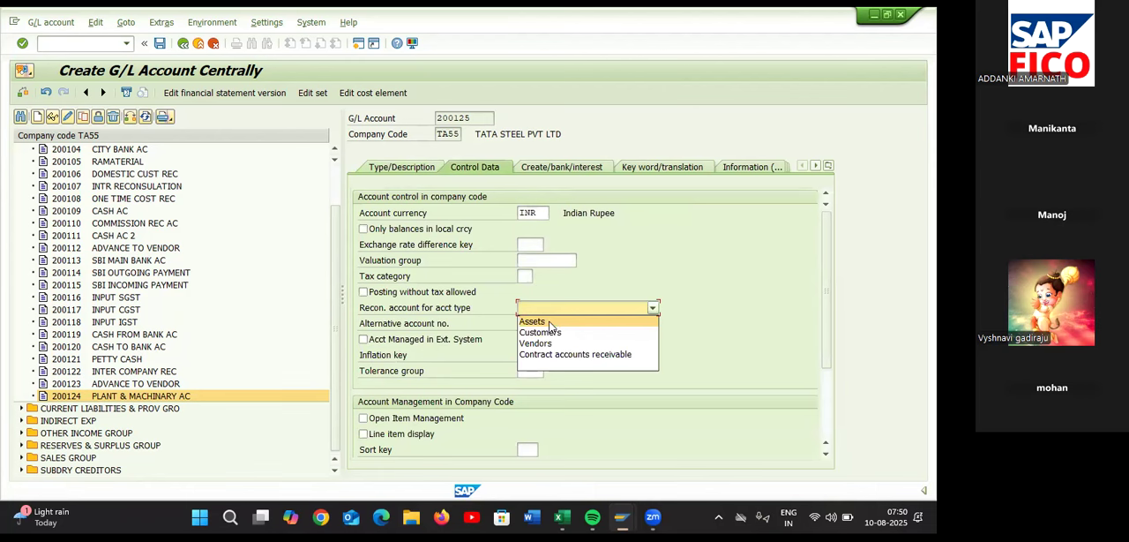
{"action": "left_click", "coordinate": [549, 322]}
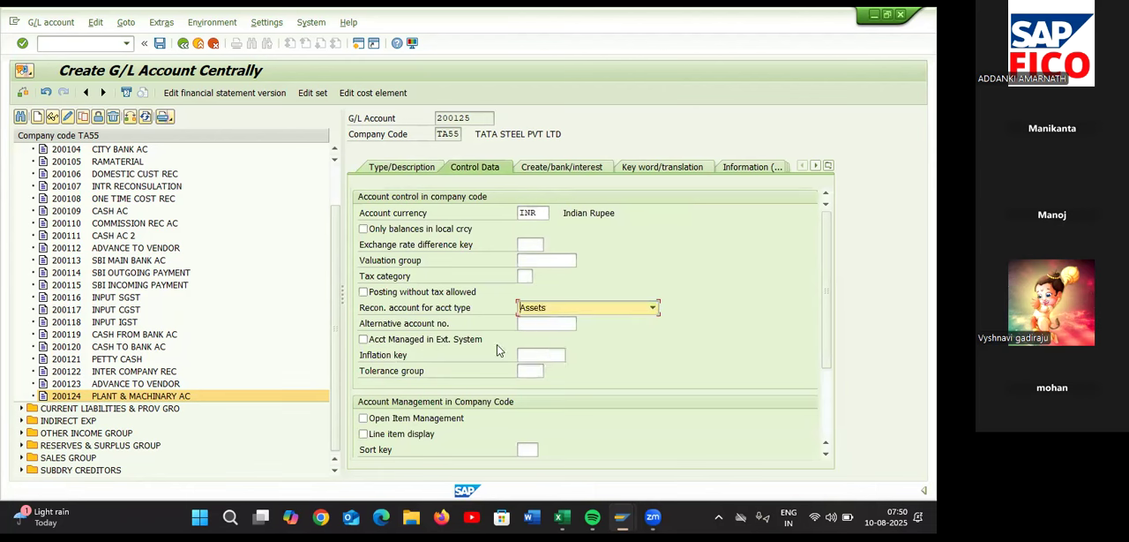
{"action": "left_click", "coordinate": [362, 434]}
{"action": "left_click", "coordinate": [526, 450]}
{"action": "type", "text": "018"}
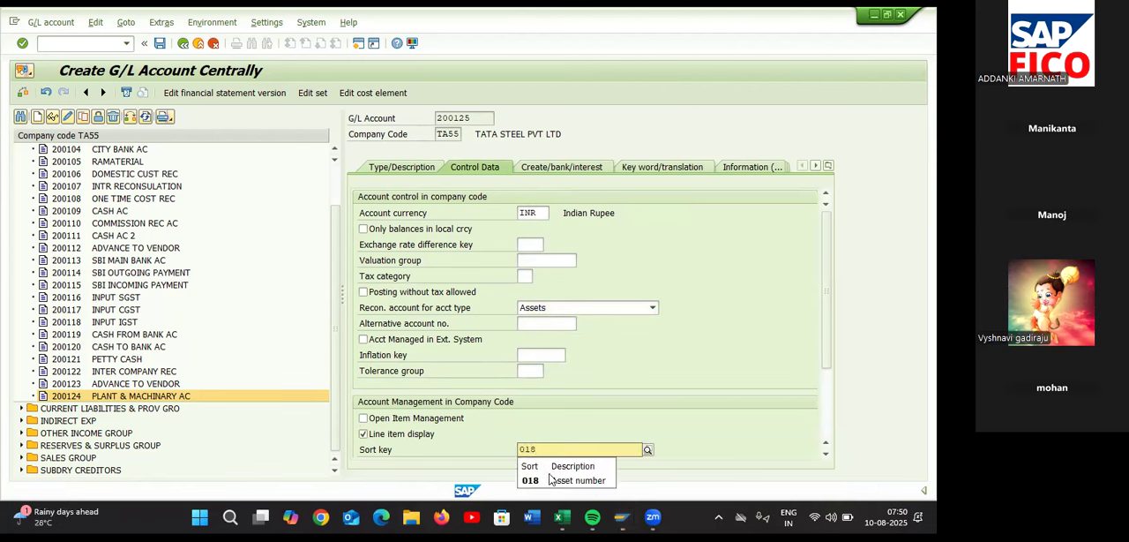
{"action": "left_click", "coordinate": [550, 480]}
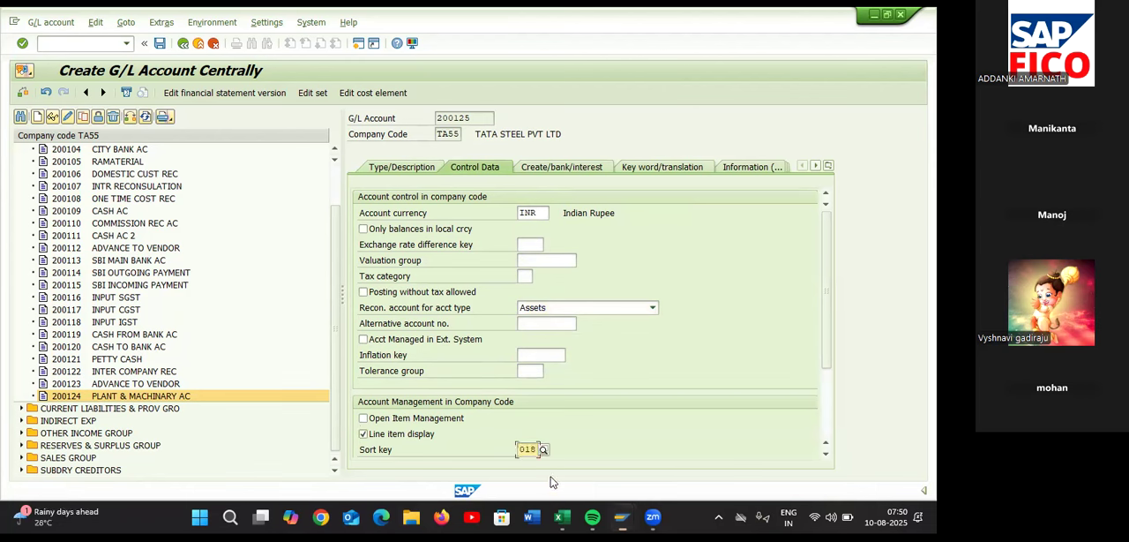
Set the field status group of G/L account 200125 to G067 and save the account
{"action": "left_click", "coordinate": [557, 168]}
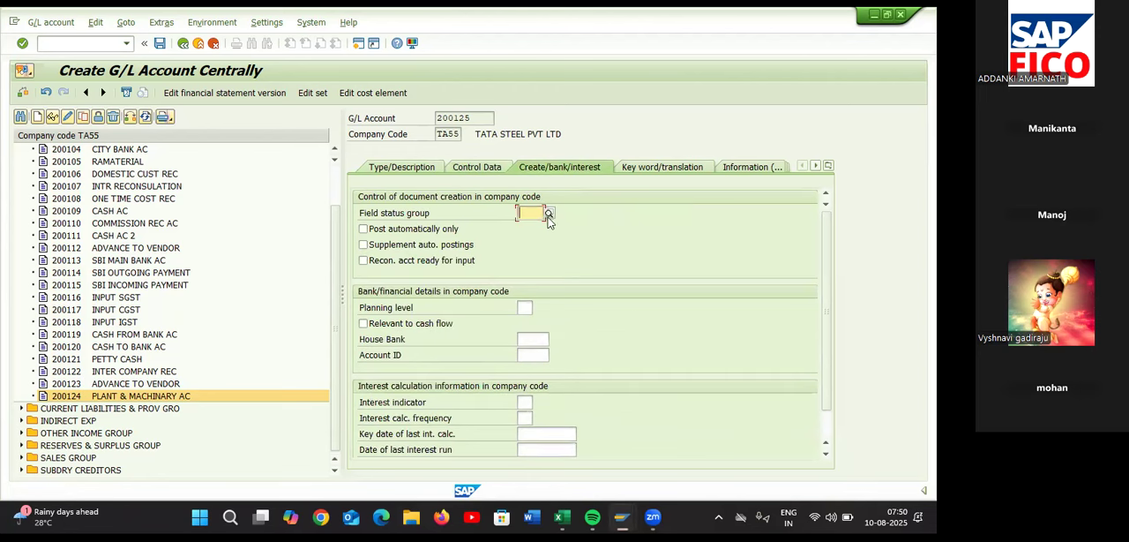
{"action": "type", "text": "G067"}
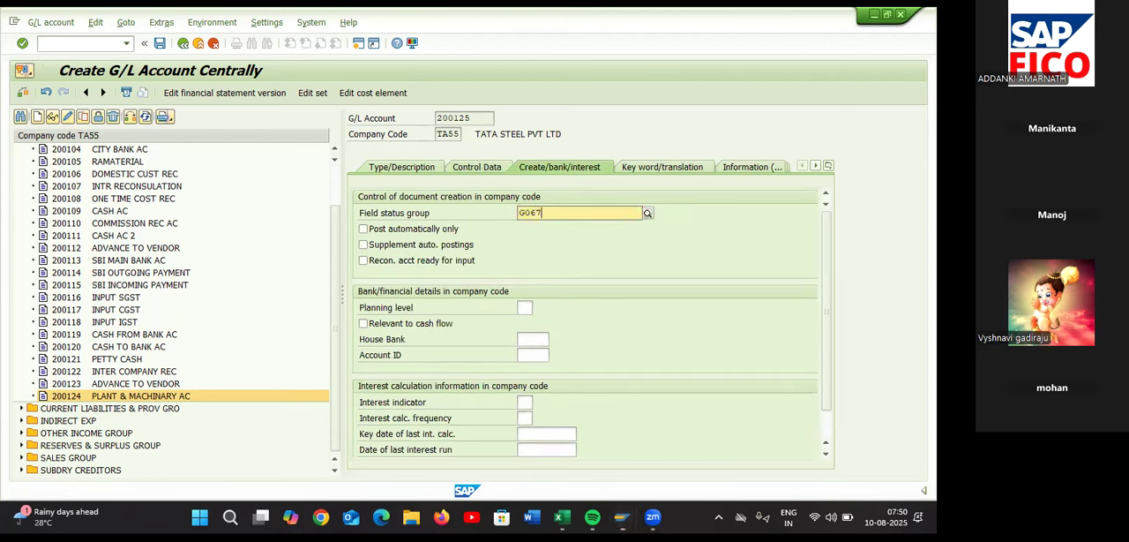
{"action": "left_click", "coordinate": [555, 244]}
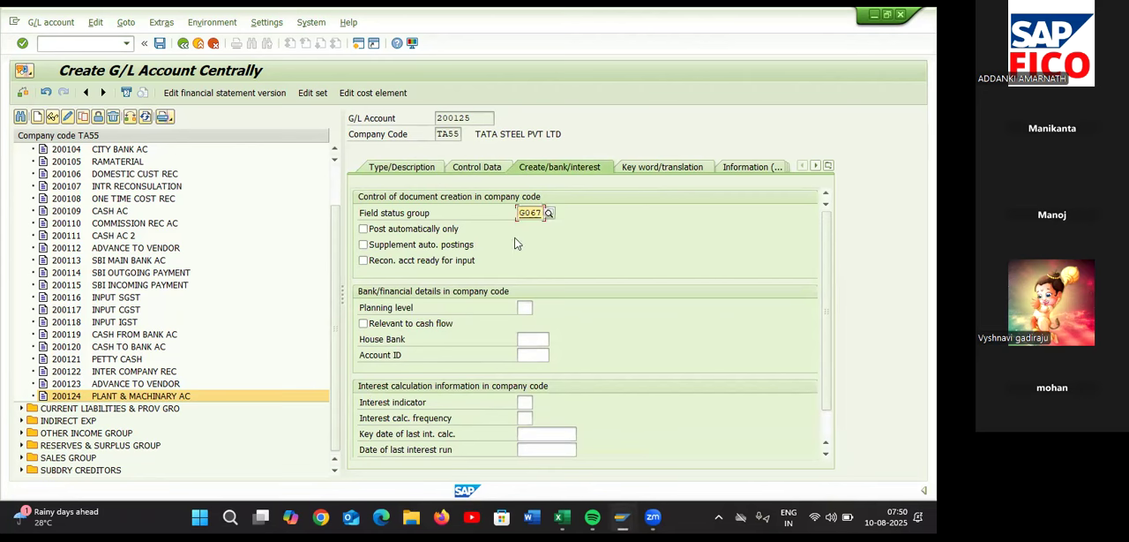
{"action": "left_click", "coordinate": [160, 43]}
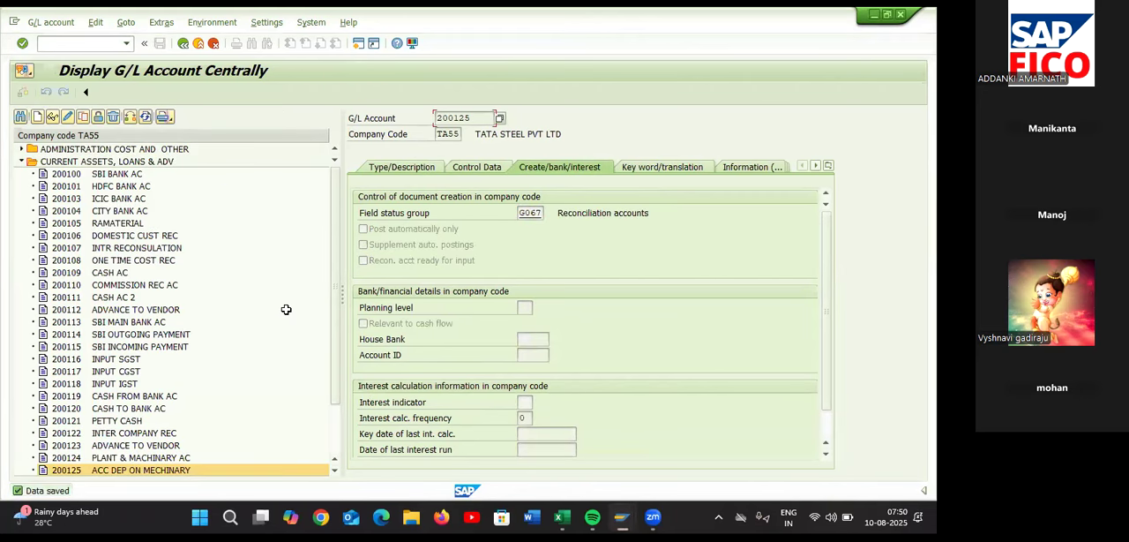
Switch to the Excel configuration sheet and record 200125 in D36 beside Acc. Depriciation on Machinery G/L Account
{"action": "key", "text": "alt+Tab"}
{"action": "type", "text": "200125"}
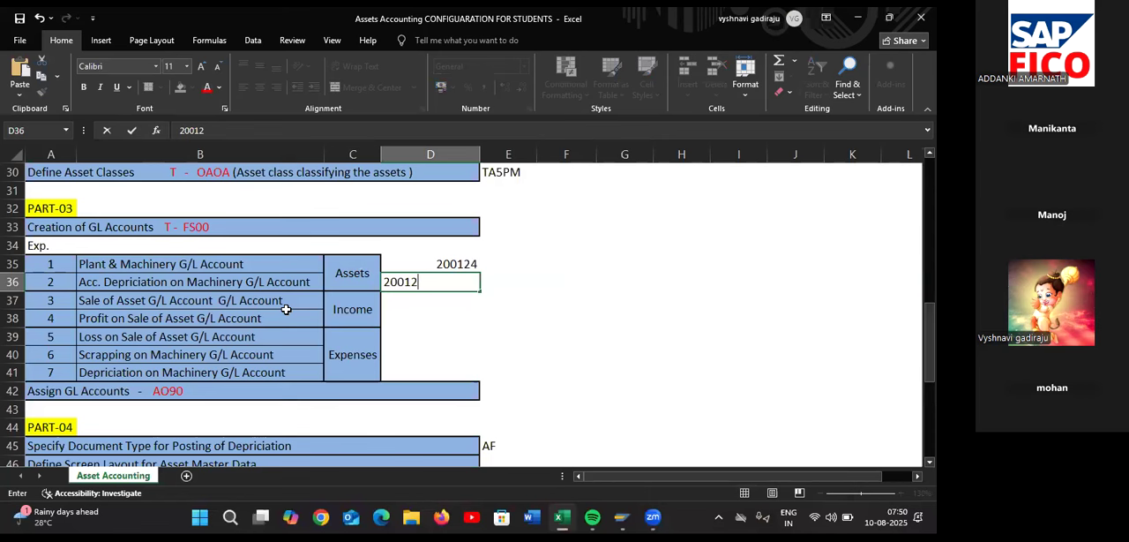
{"action": "key", "text": "Return"}
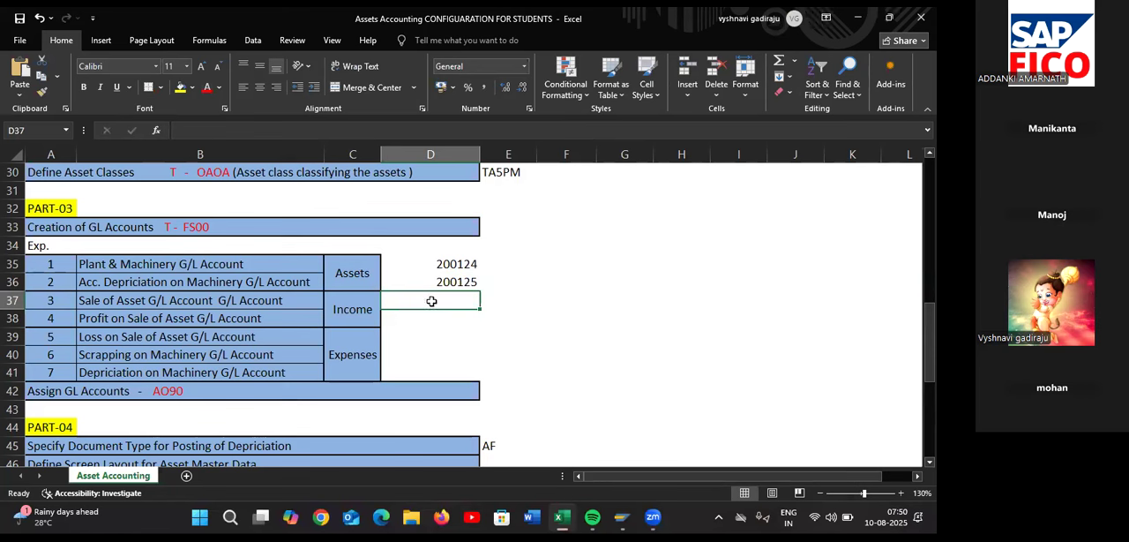
Copy the Sale of Asset G/L Account name from B37 and switch to the SAP G/L account window
{"action": "left_click", "coordinate": [295, 299]}
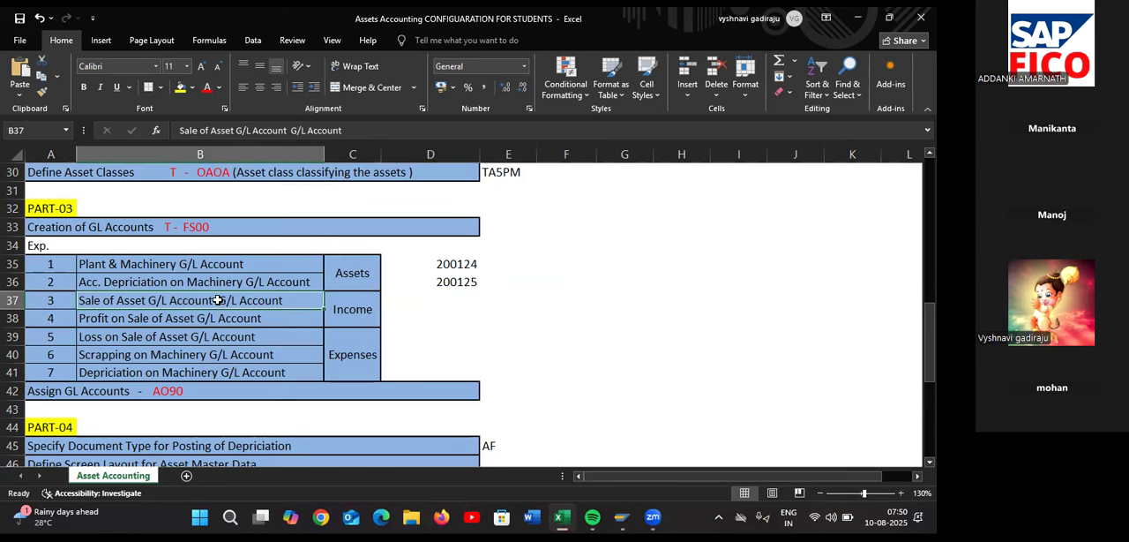
{"action": "key", "text": "ctrl+c"}
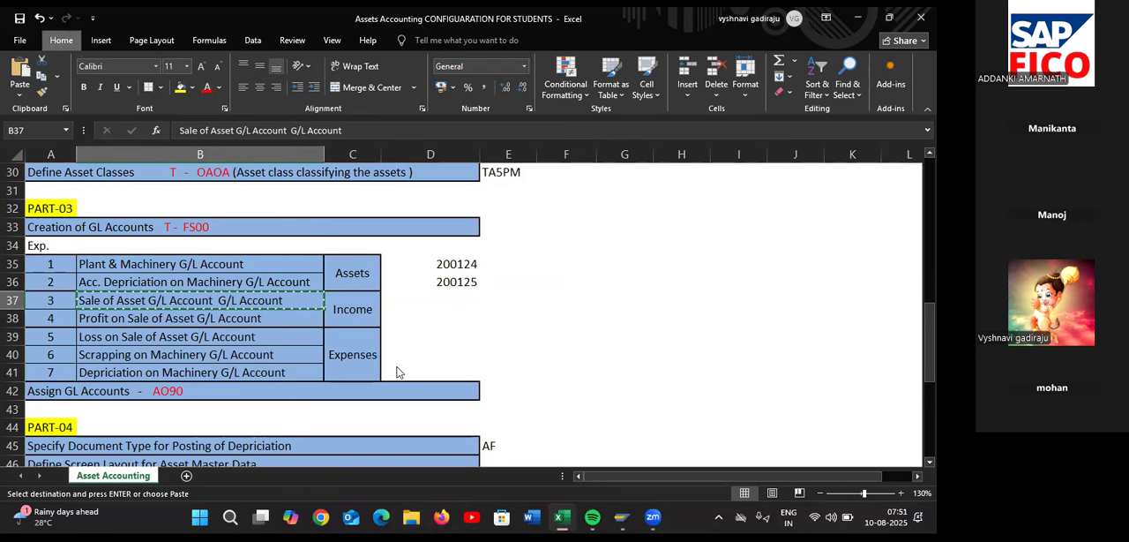
{"action": "key", "text": "alt+Tab"}
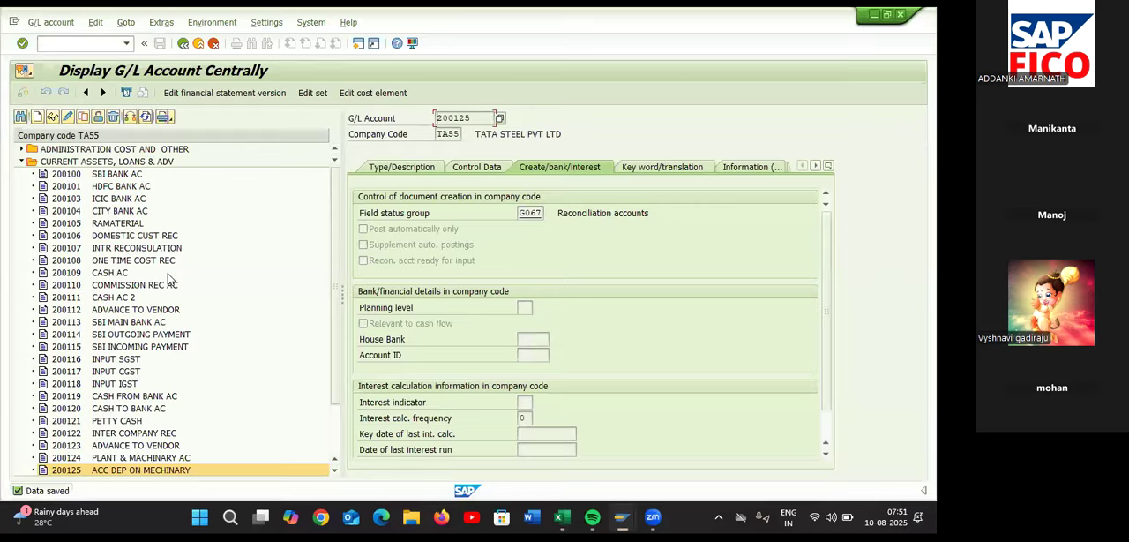
Expand OTHER INCOME GROUP in the account list and start creating G/L account 300105 in company code TA55
{"action": "left_click", "coordinate": [40, 115]}
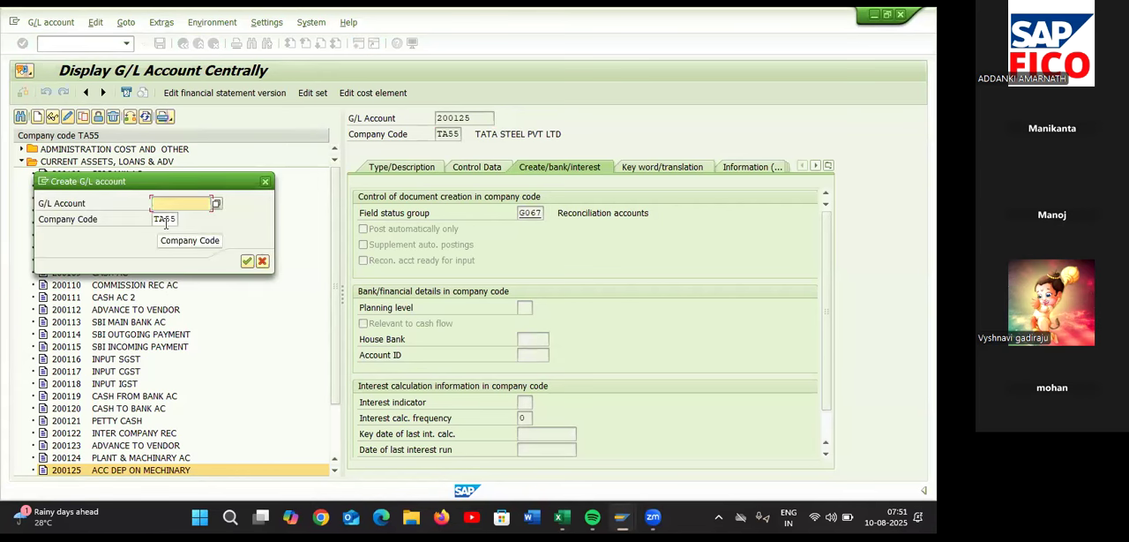
{"action": "left_click", "coordinate": [267, 182]}
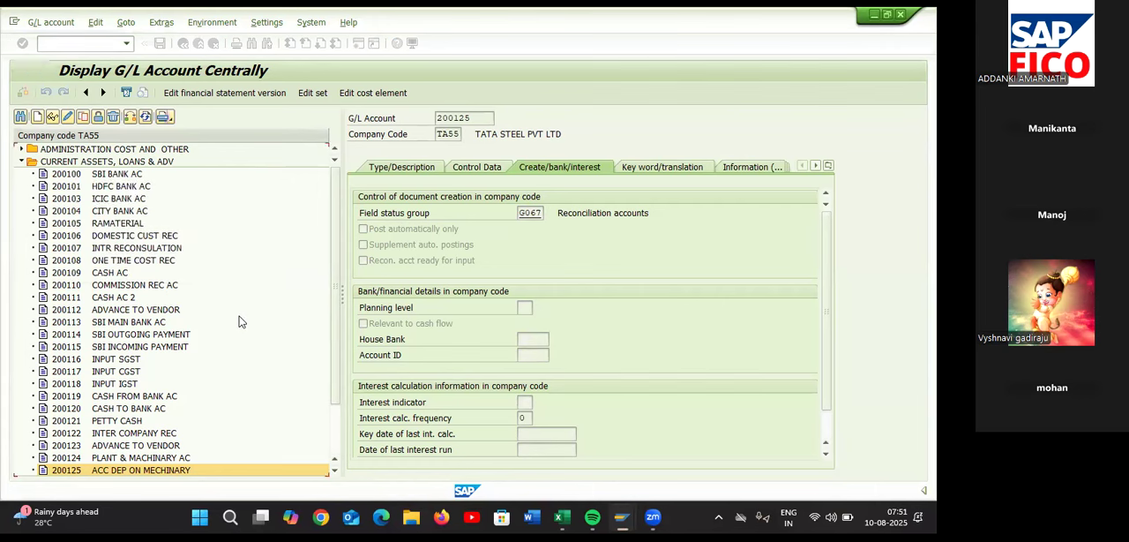
{"action": "scroll", "coordinate": [239, 321], "scroll_direction": "down", "scroll_amount": 2}
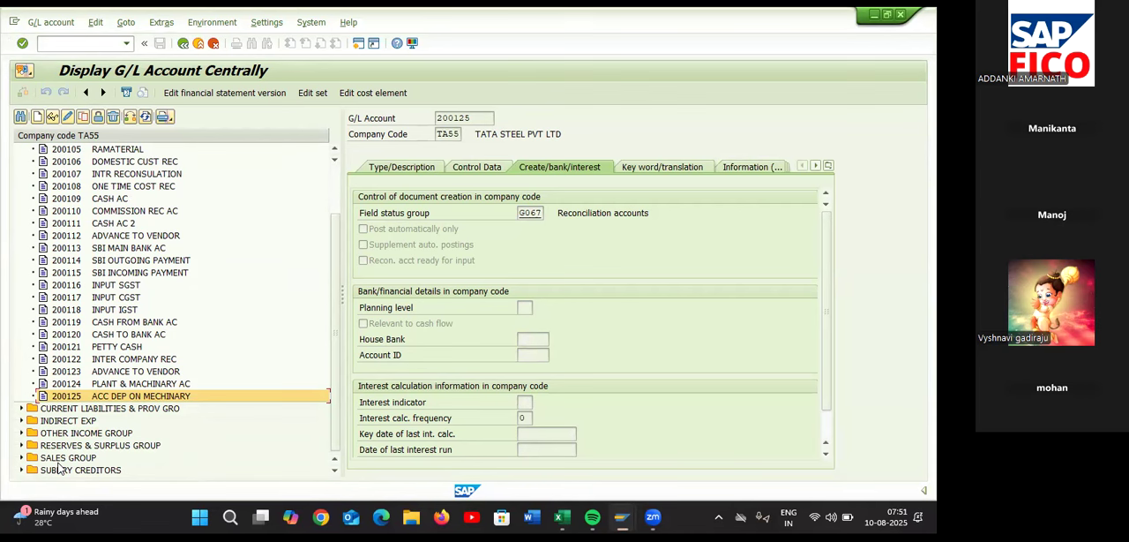
{"action": "left_click", "coordinate": [21, 434]}
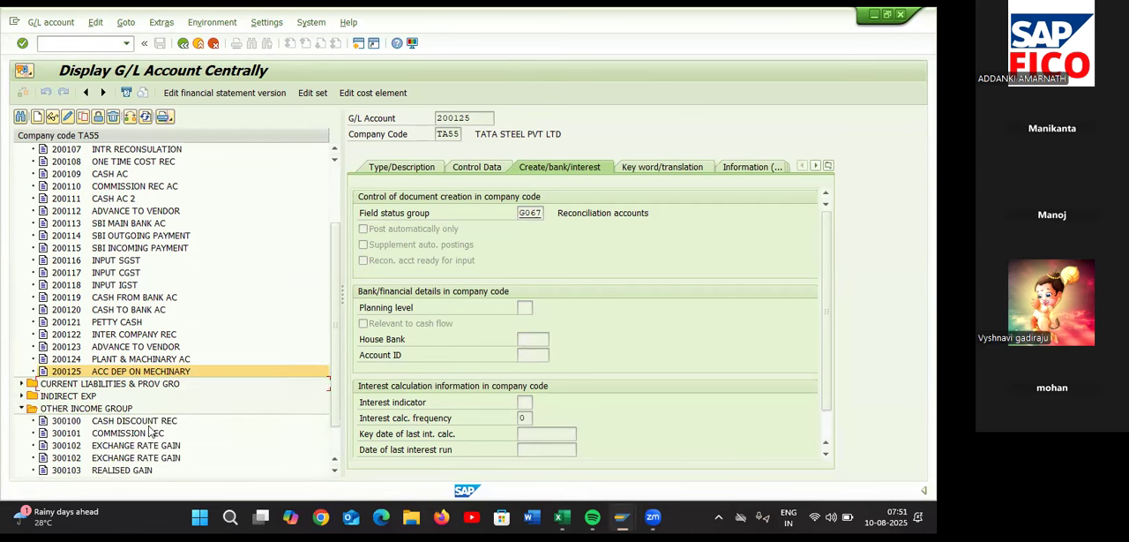
{"action": "scroll", "coordinate": [150, 432], "scroll_direction": "down", "scroll_amount": 1}
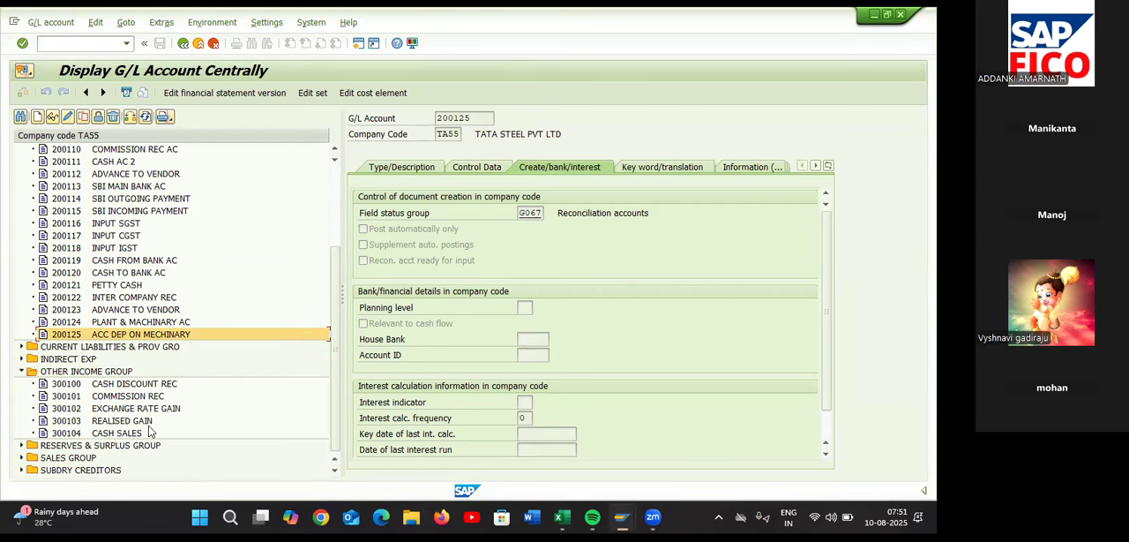
{"action": "left_click", "coordinate": [36, 117]}
{"action": "type", "text": "3"}
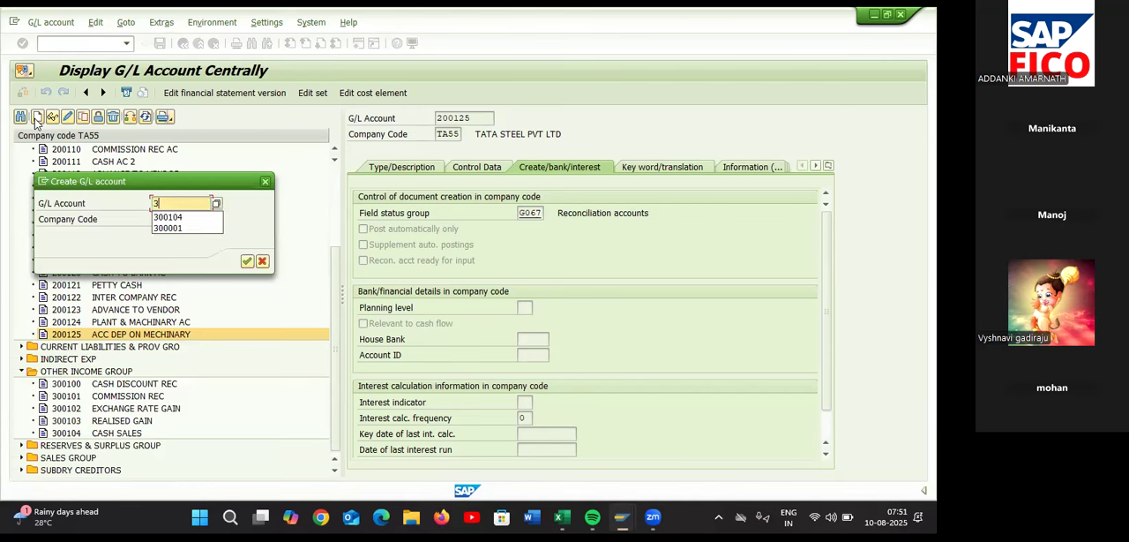
{"action": "type", "text": "00105"}
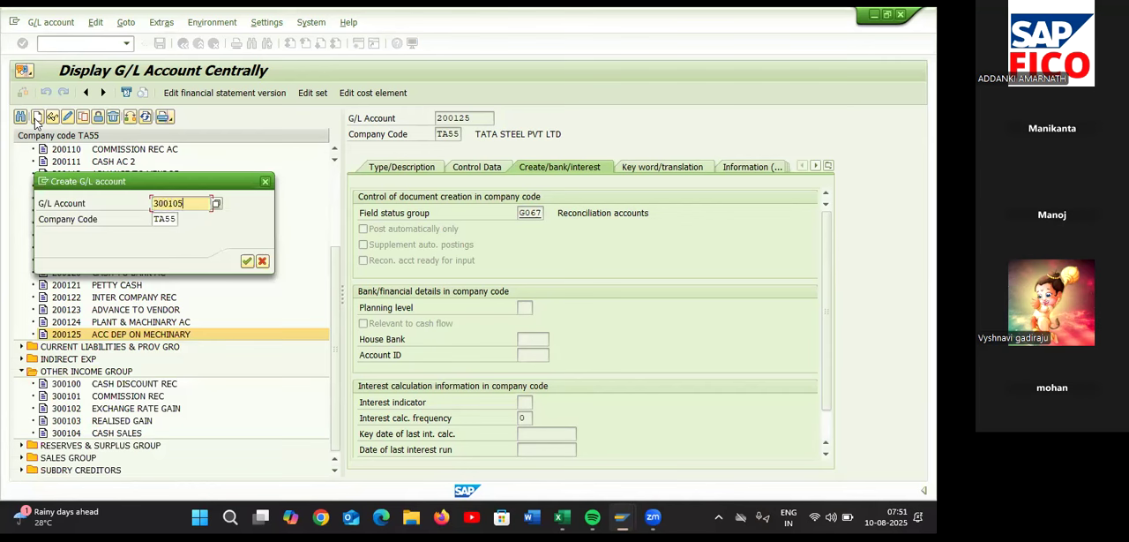
{"action": "left_click", "coordinate": [247, 262]}
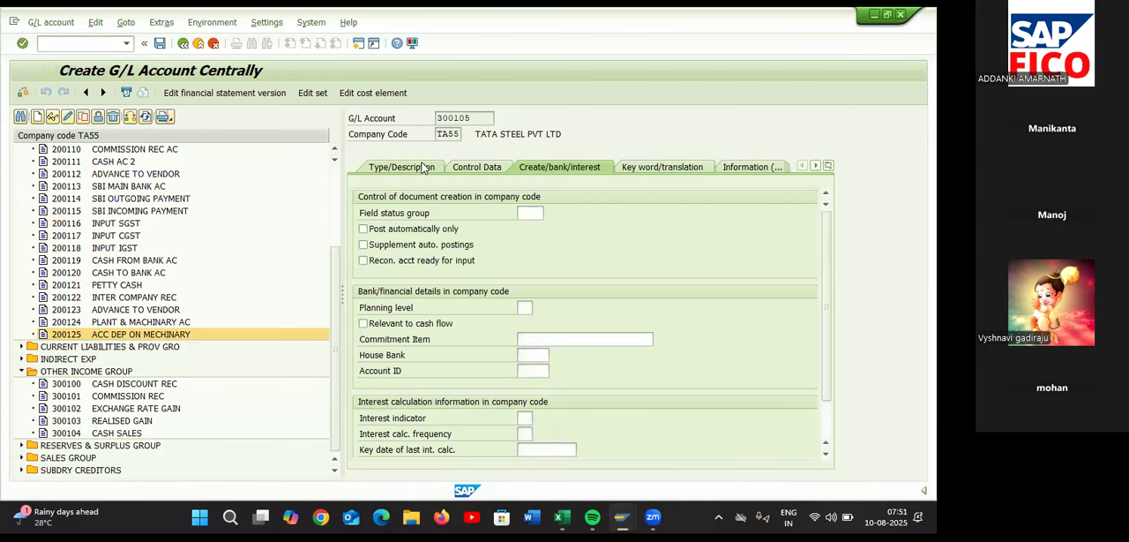
Assign account 300105 to OTHER INCOME GROUP and paste the copied Sale of Asset G/L Account name as short and long text
{"action": "left_click", "coordinate": [424, 168]}
{"action": "left_click", "coordinate": [679, 214]}
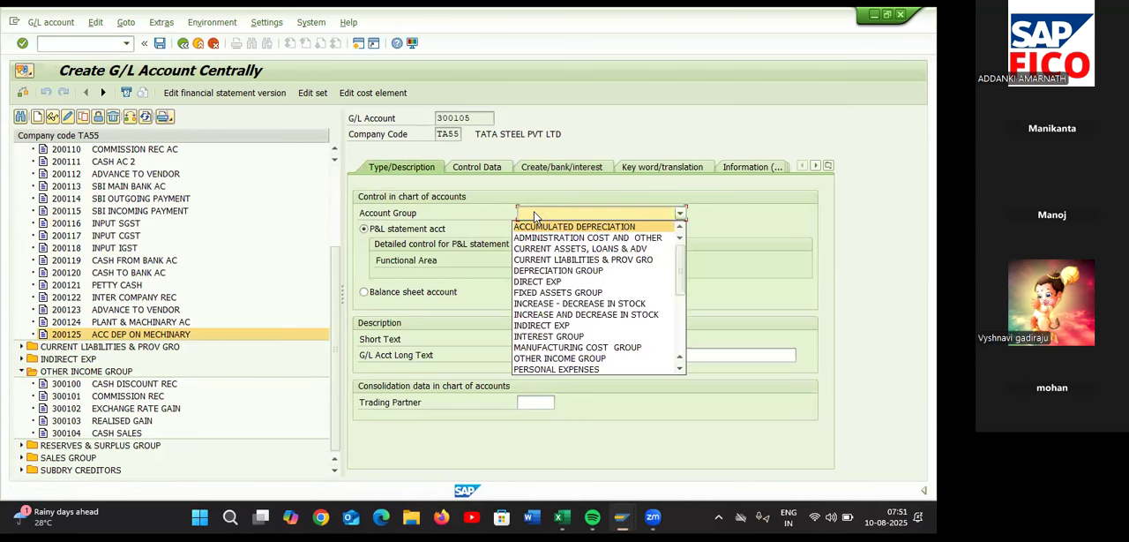
{"action": "left_click", "coordinate": [557, 359]}
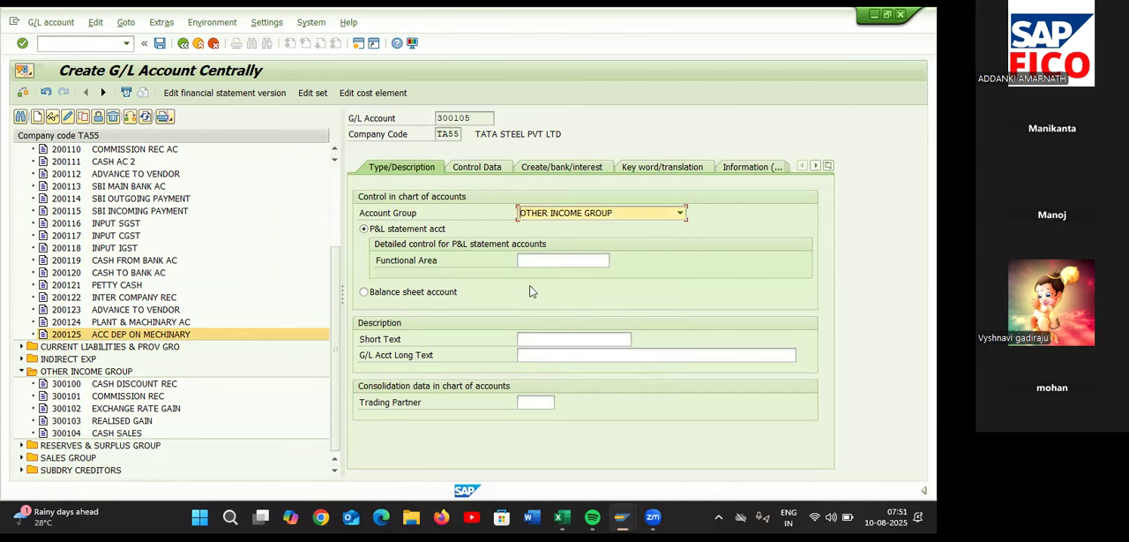
{"action": "left_click", "coordinate": [544, 337]}
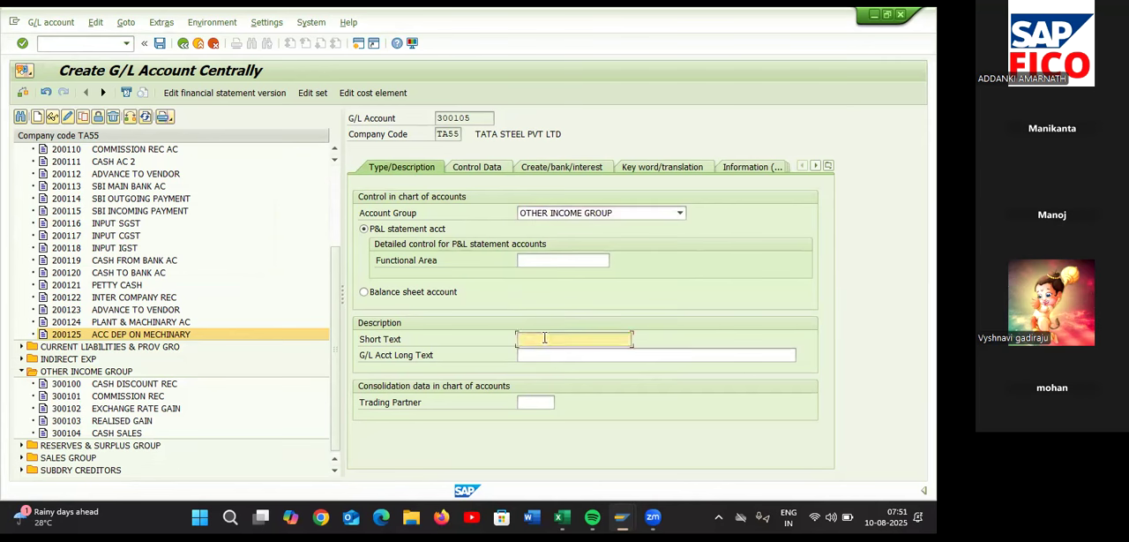
{"action": "key", "text": "ctrl+v"}
{"action": "left_click", "coordinate": [572, 360]}
{"action": "key", "text": "ctrl+v"}
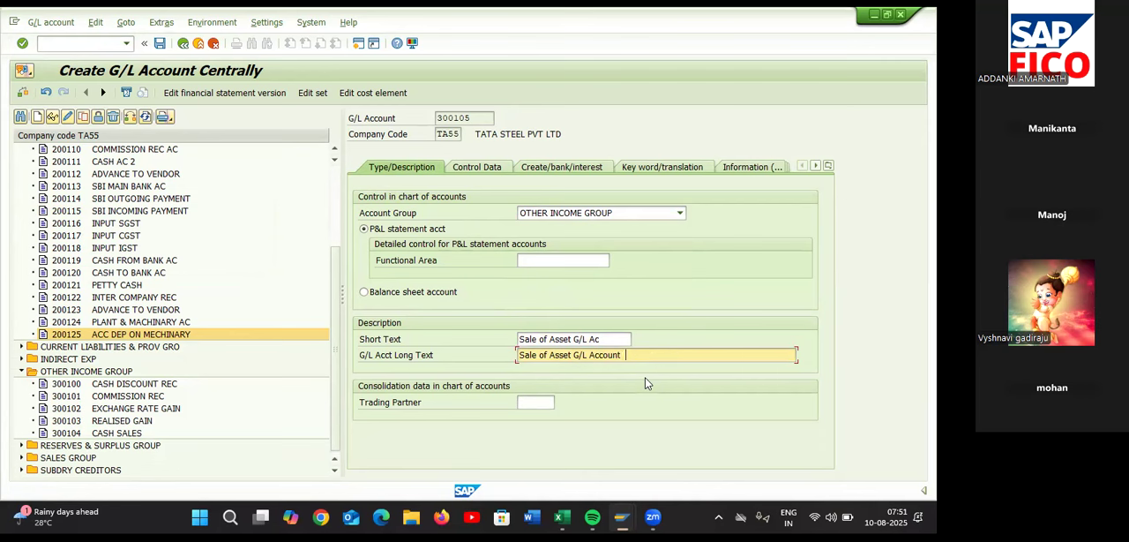
In account 300105's control data, enable line item display and set sort key 018 (Asset number)
{"action": "left_click", "coordinate": [502, 172]}
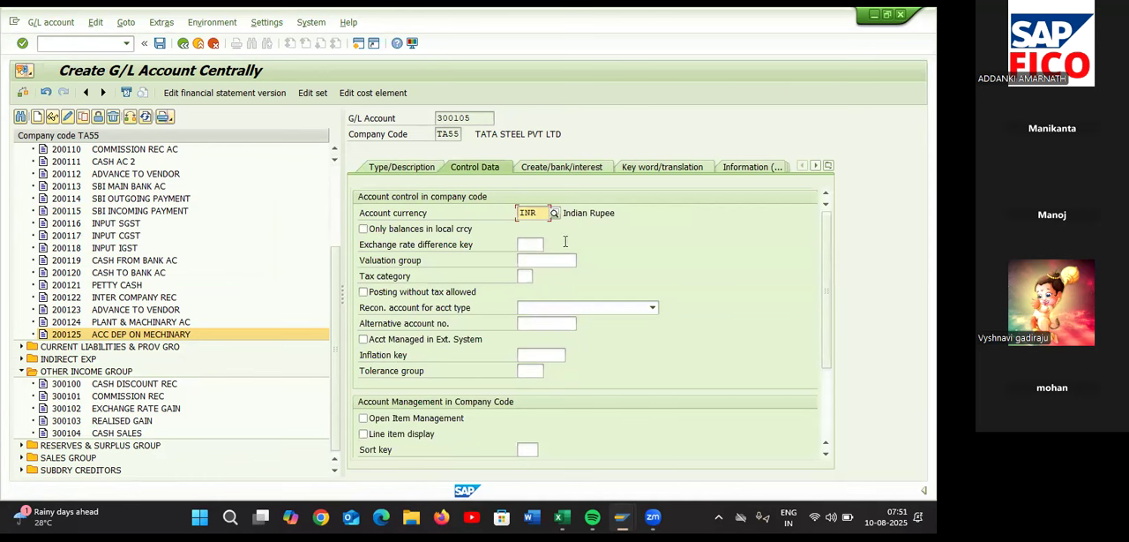
{"action": "left_click", "coordinate": [363, 433]}
{"action": "left_click", "coordinate": [522, 450]}
{"action": "type", "text": "00"}
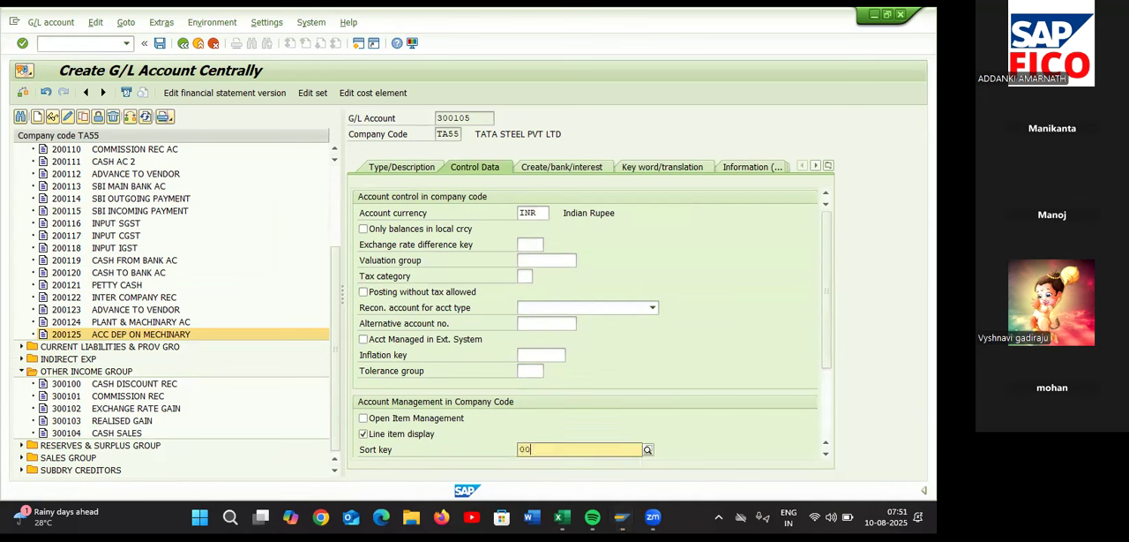
{"action": "key", "text": "BackSpace"}
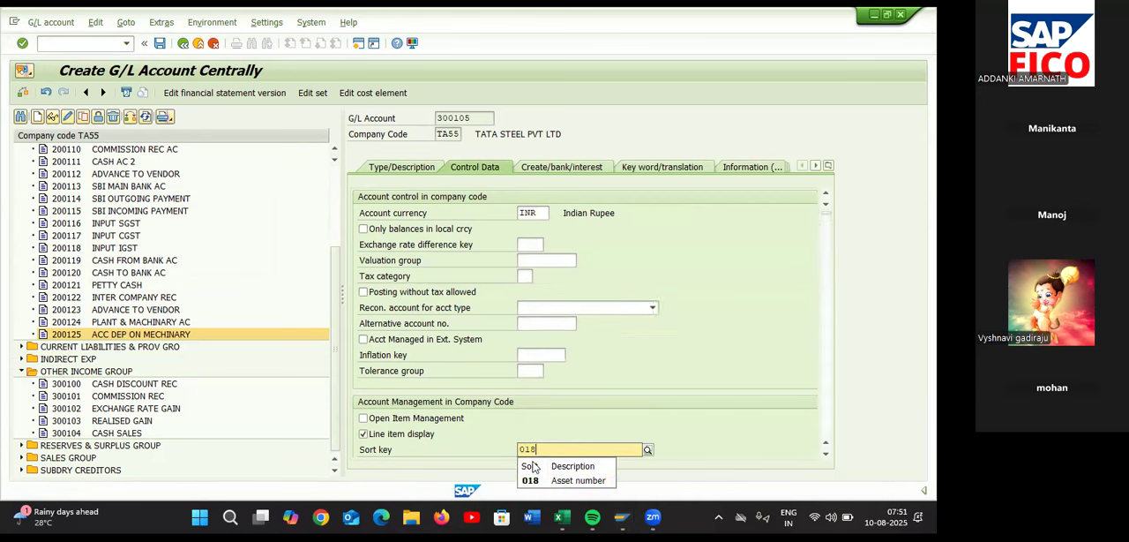
{"action": "left_click", "coordinate": [538, 473]}
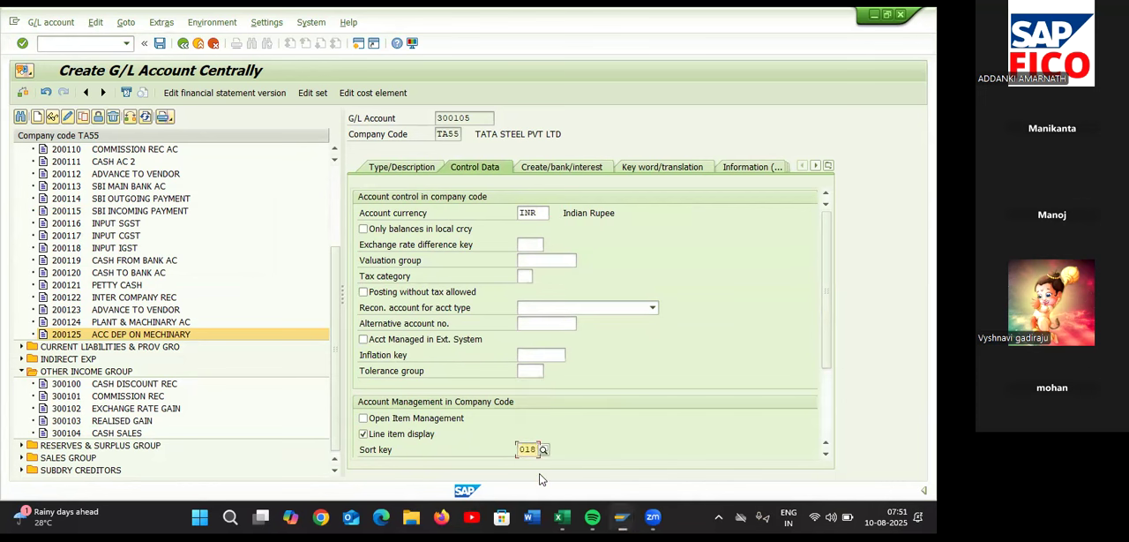
Set the field status group of G/L account 300105 to G052 (Accounts for fixed asset retirement) and save the account
{"action": "left_click", "coordinate": [575, 171]}
{"action": "type", "text": "g"}
{"action": "key", "text": "BackSpace"}
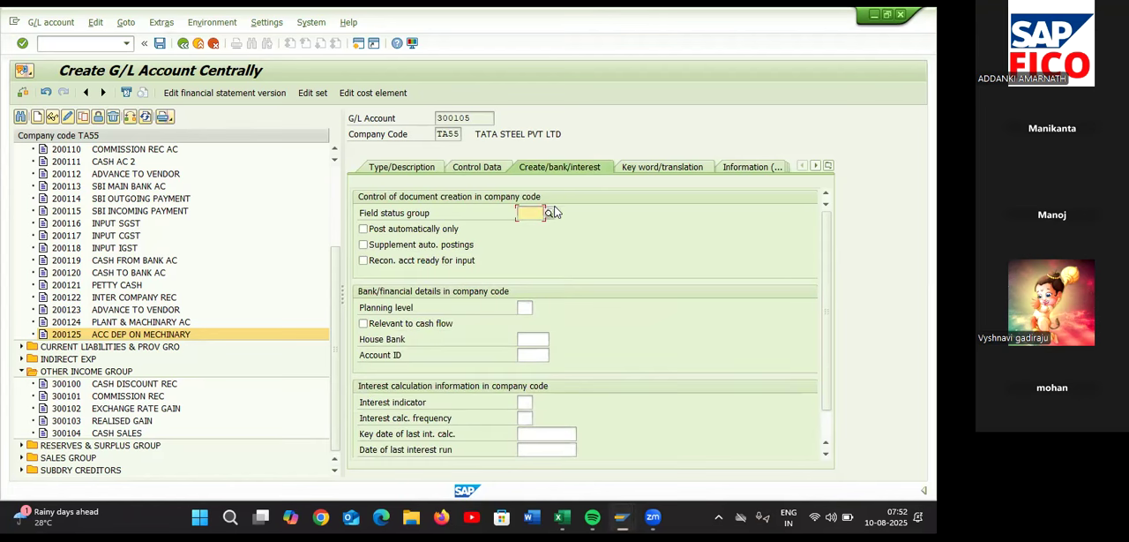
{"action": "left_click", "coordinate": [549, 214]}
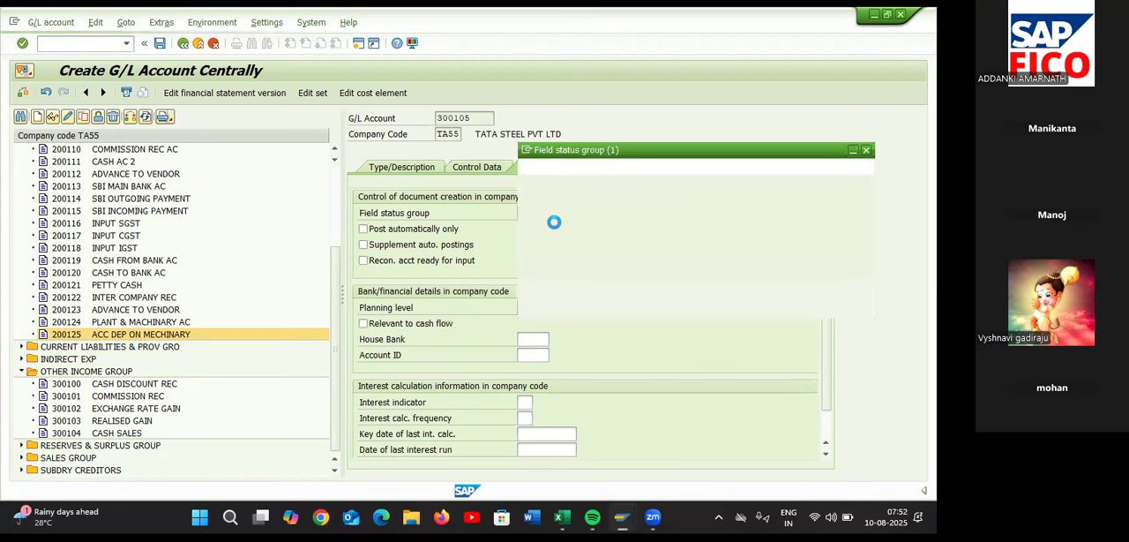
{"action": "scroll", "coordinate": [559, 272], "scroll_direction": "down", "scroll_amount": 1}
{"action": "scroll", "coordinate": [559, 272], "scroll_direction": "down", "scroll_amount": 5}
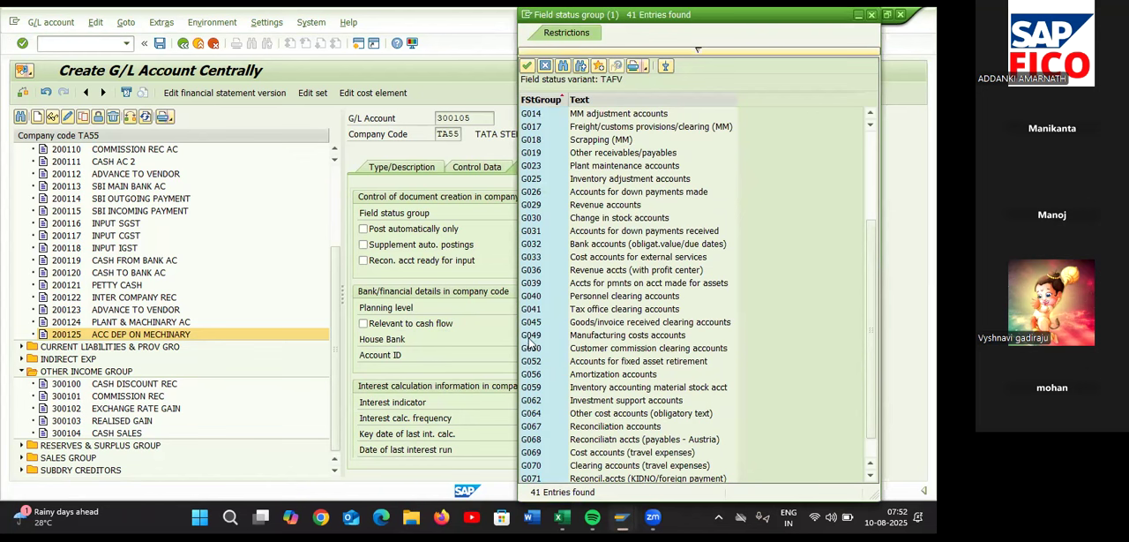
{"action": "left_click", "coordinate": [534, 362]}
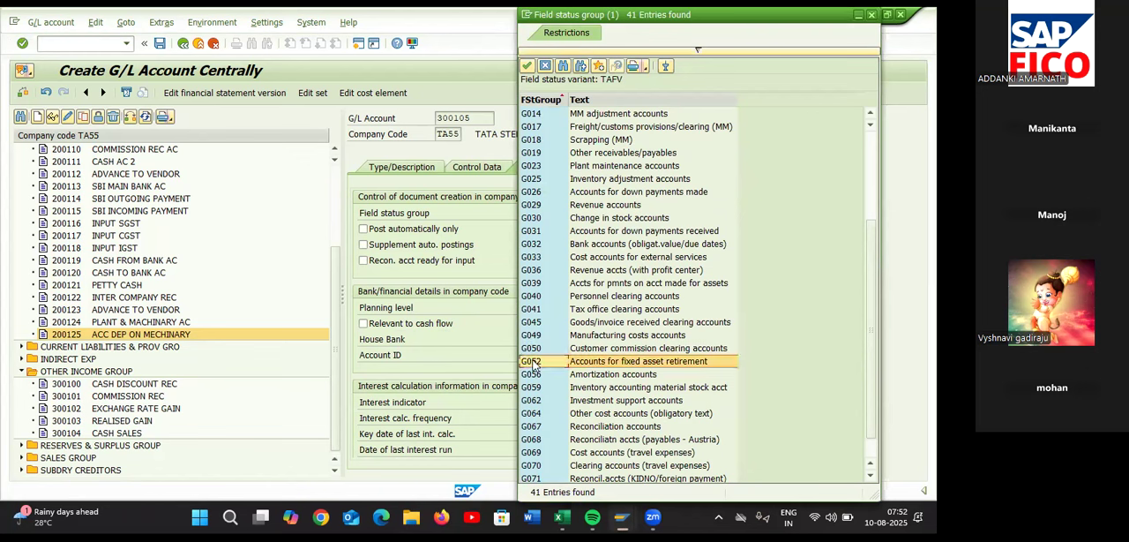
{"action": "left_click", "coordinate": [690, 364]}
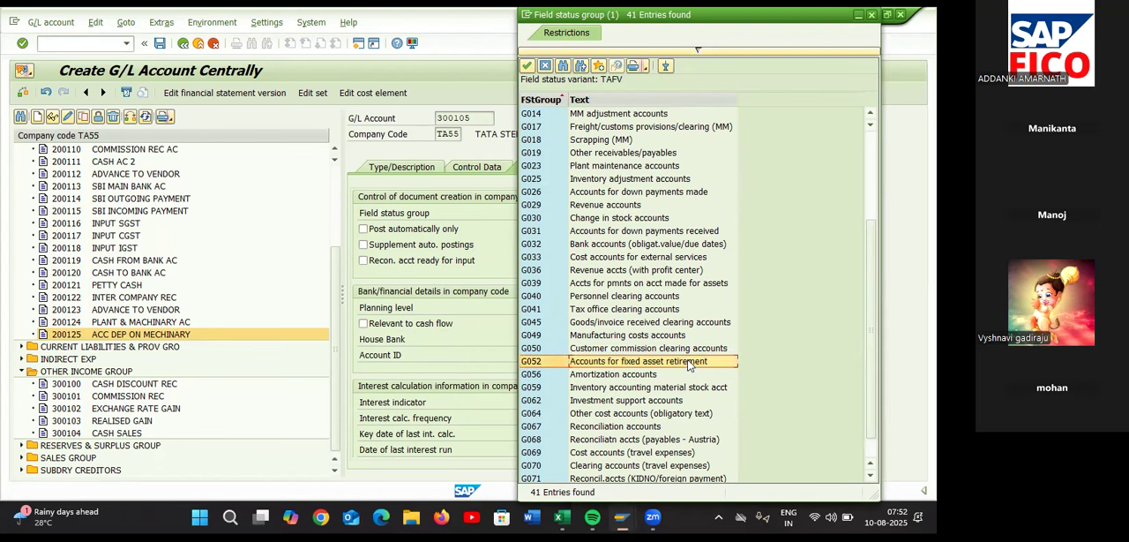
{"action": "double_click", "coordinate": [690, 365]}
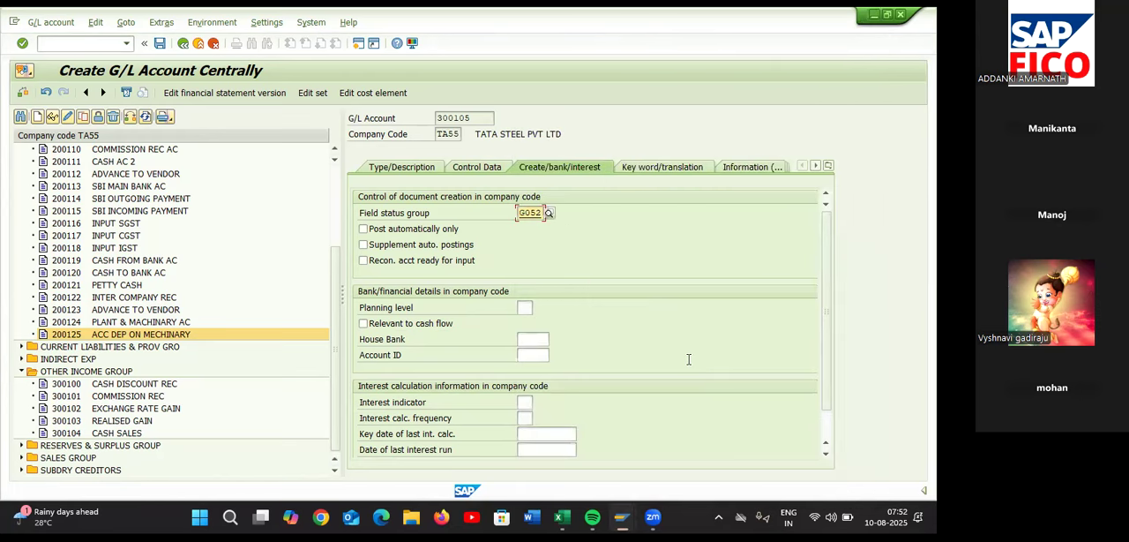
{"action": "left_click", "coordinate": [160, 46]}
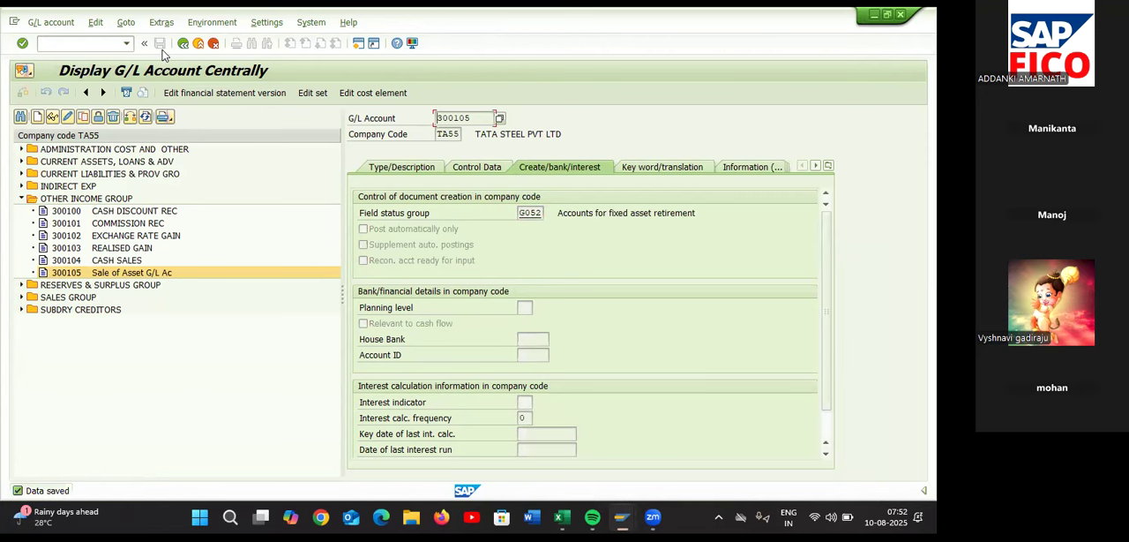
Switch to the Excel configuration sheet and record 300105 in D37 beside Sale of Asset G/L Account
{"action": "key", "text": "alt+Tab"}
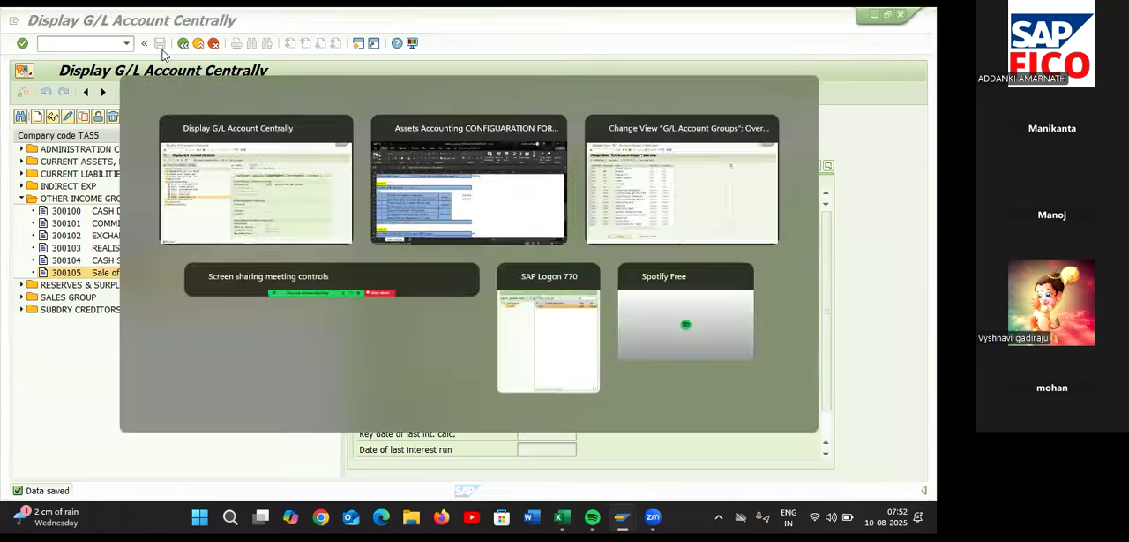
{"action": "left_click", "coordinate": [453, 302]}
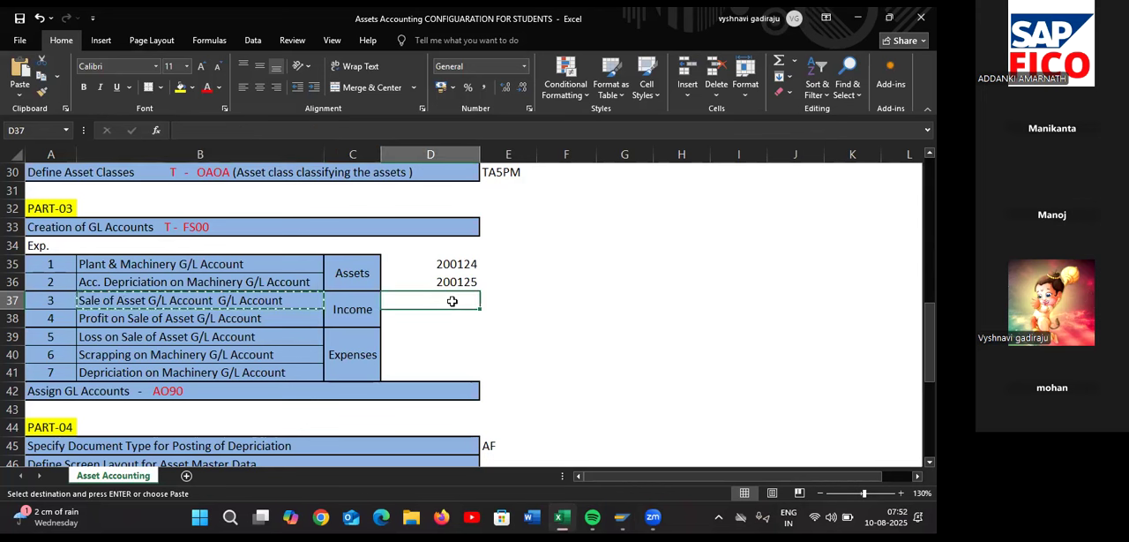
{"action": "type", "text": "300105"}
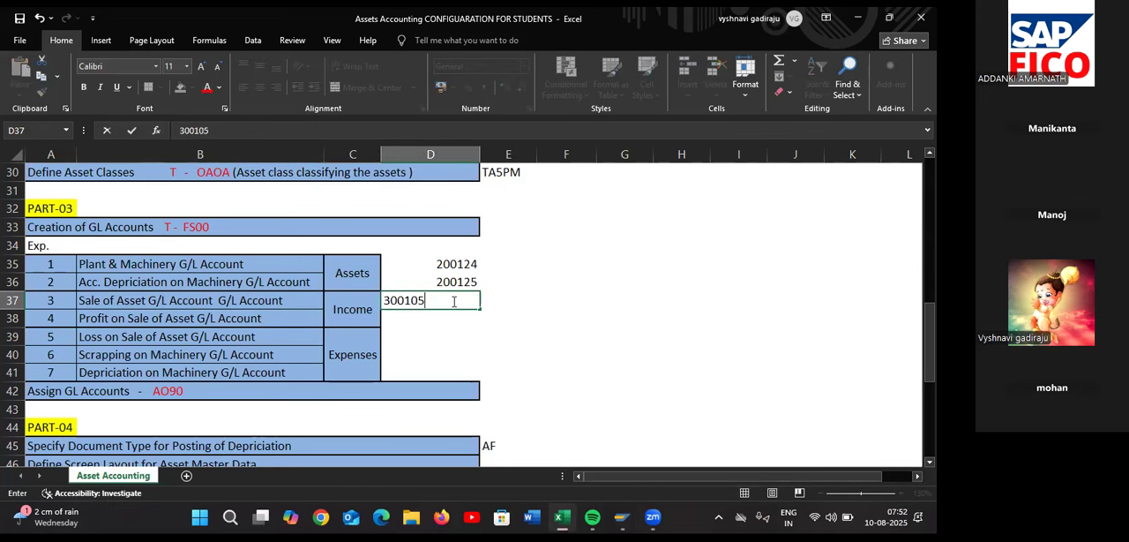
Copy the Profit on Sale of Asset G/L Account name from B38 and return to the SAP G/L account window
{"action": "left_click", "coordinate": [282, 318]}
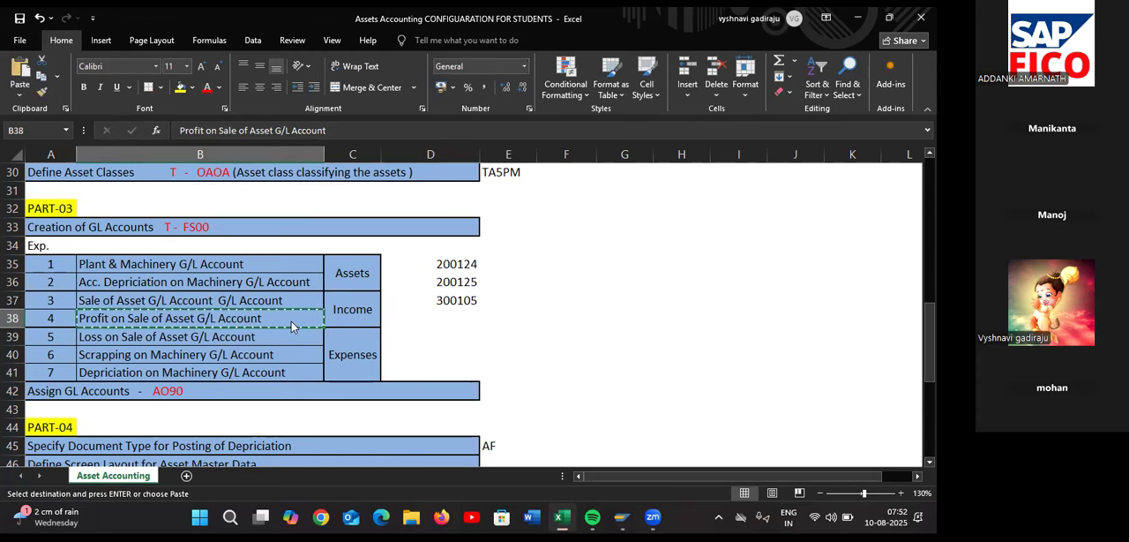
{"action": "key", "text": "alt+Tab"}
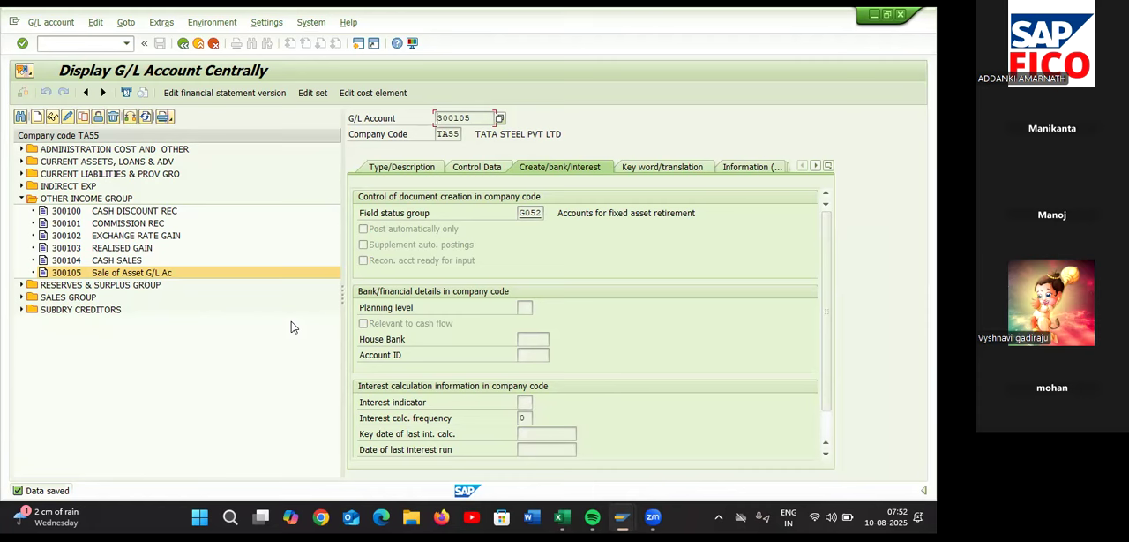
{"action": "key", "text": "alt+Tab"}
{"action": "key", "text": "alt+Tab"}
Start creating G/L account 300106 in company code TA55
{"action": "left_click", "coordinate": [37, 117]}
{"action": "type", "text": "3"}
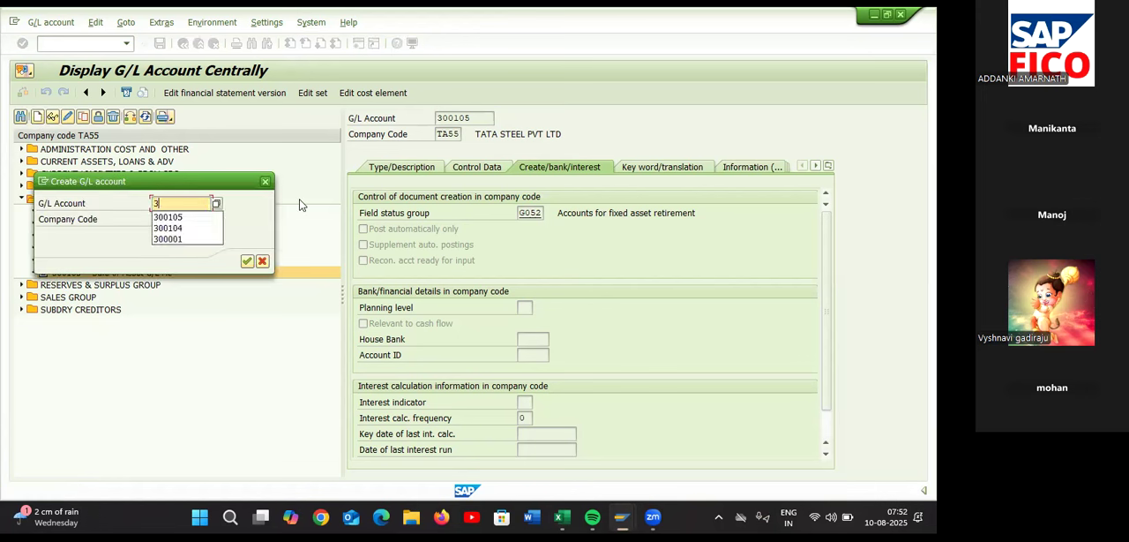
{"action": "left_click", "coordinate": [217, 180]}
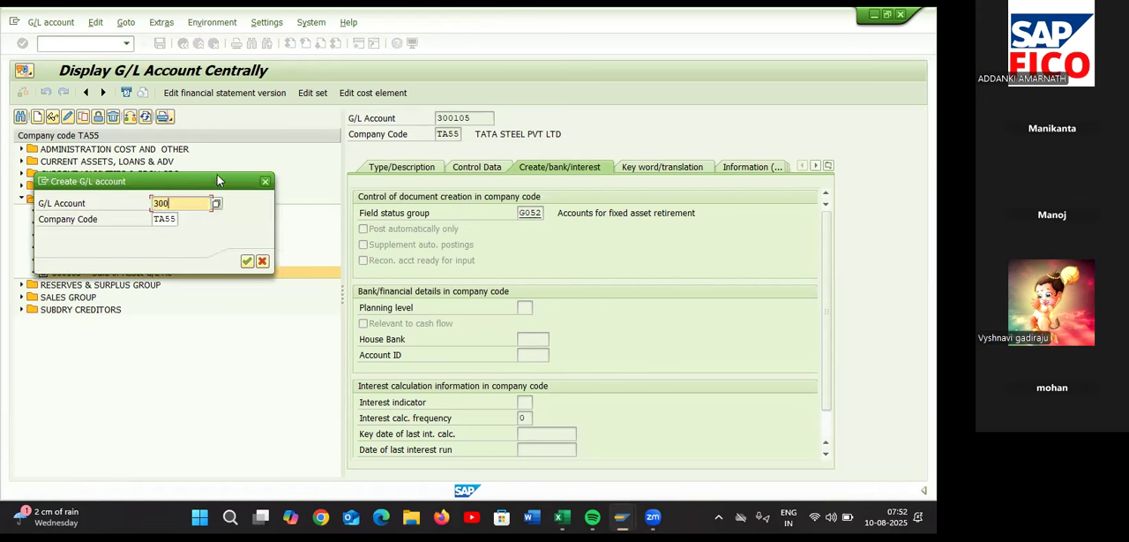
{"action": "left_click_drag", "start_coordinate": [217, 181], "coordinate": [217, 161]}
{"action": "type", "text": "00106"}
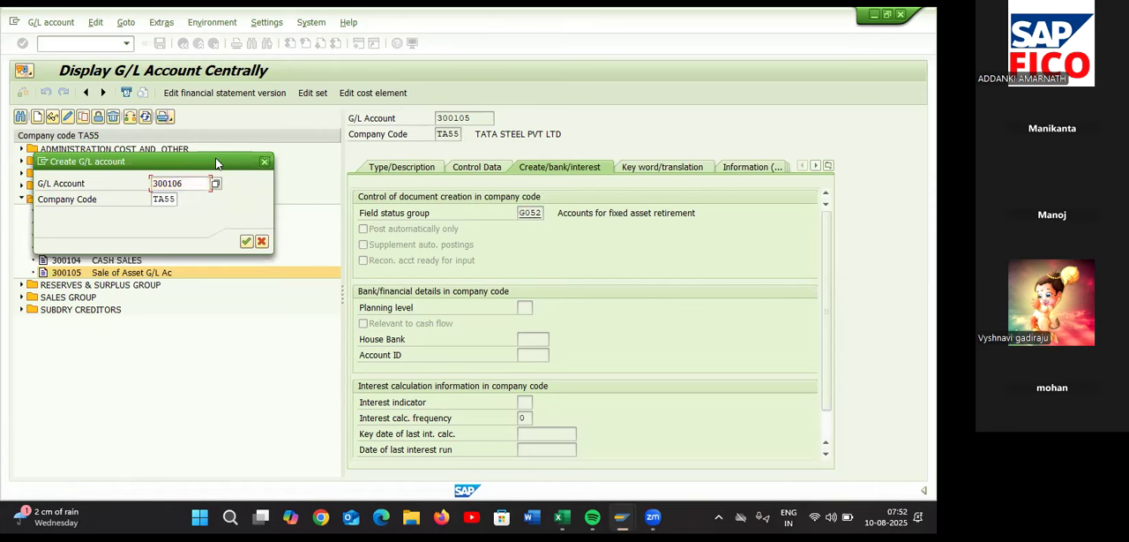
{"action": "key", "text": "Return"}
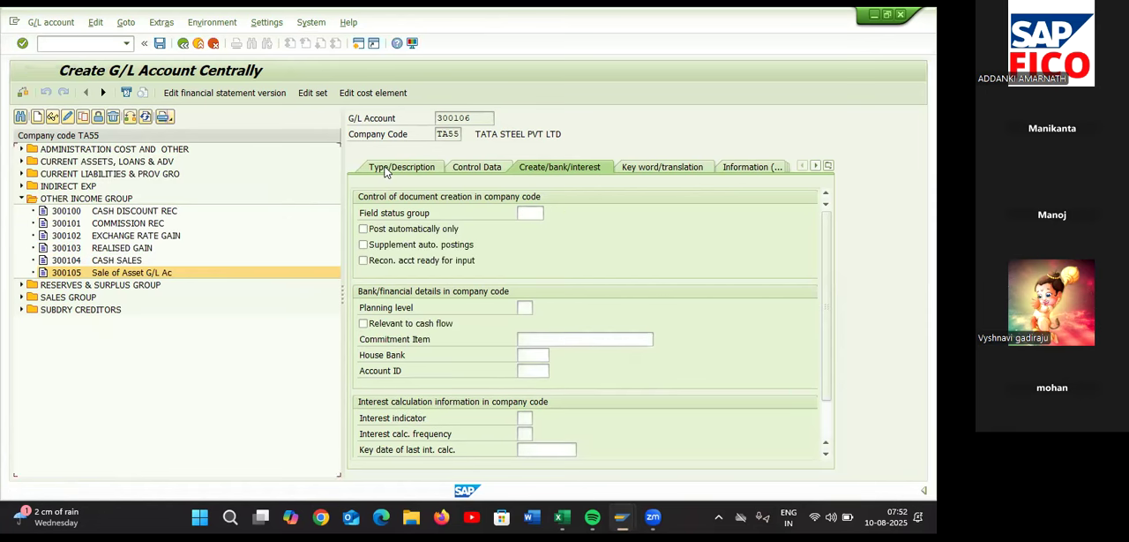
Assign account 300106 to OTHER INCOME GROUP with short text "Profit on Sale of As" and long text "Profit on Sale of Asset G/L Account"
{"action": "left_click", "coordinate": [544, 213]}
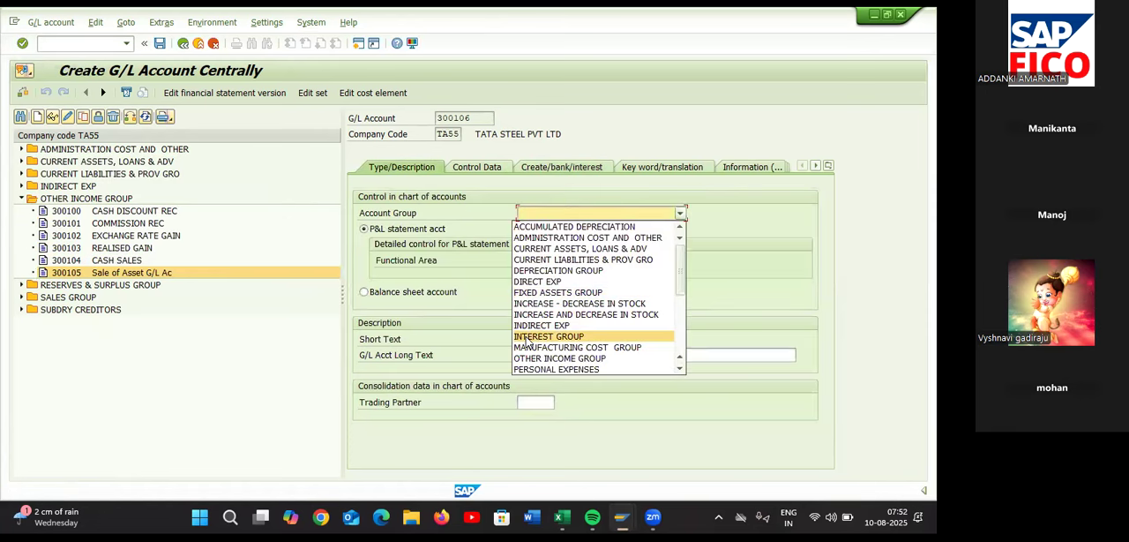
{"action": "left_click", "coordinate": [547, 358]}
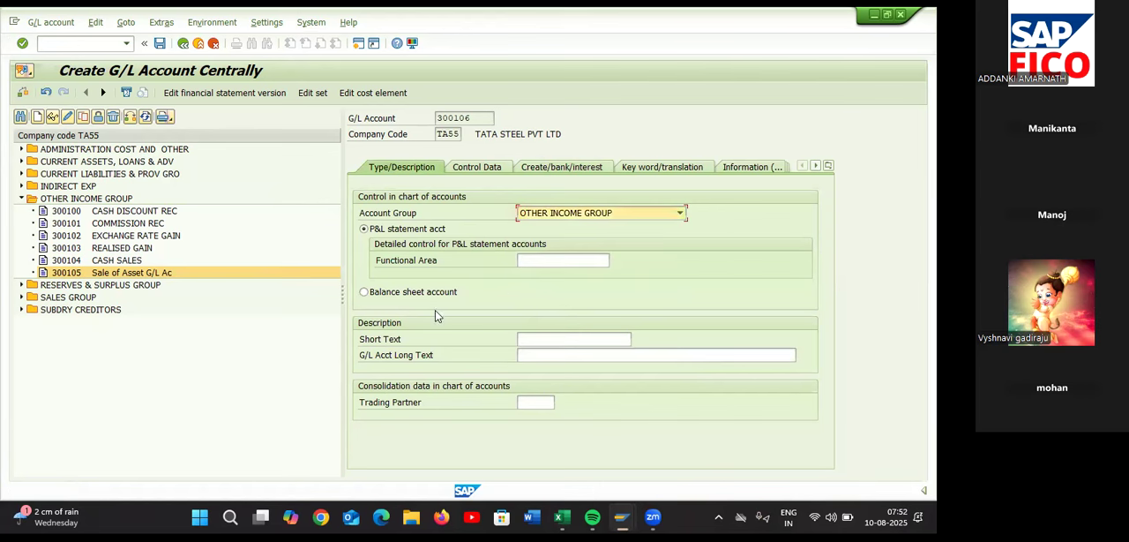
{"action": "left_click", "coordinate": [554, 340]}
{"action": "type", "text": "Profit on Sale of As"}
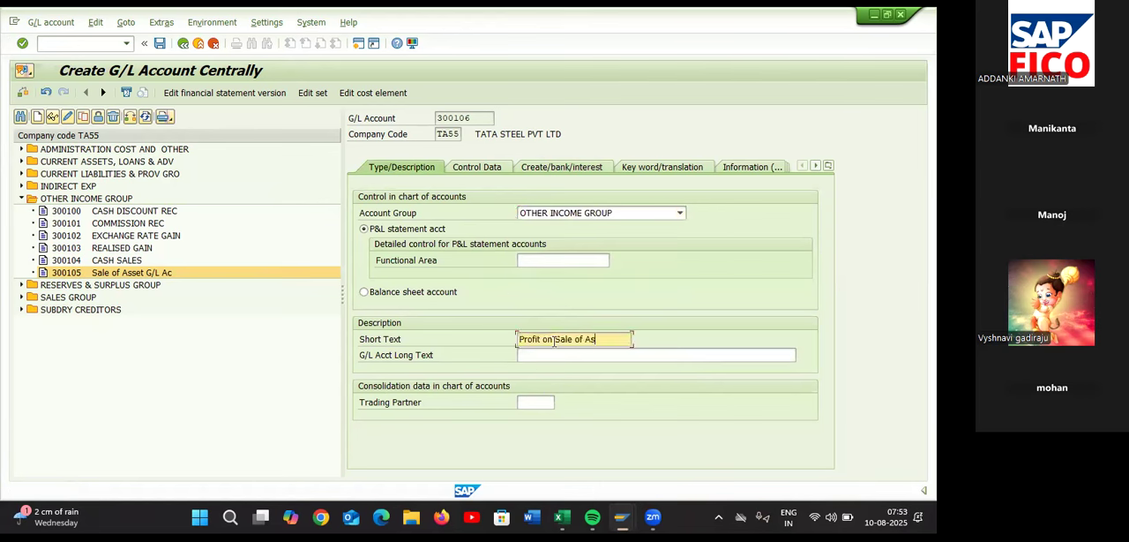
{"action": "left_click", "coordinate": [567, 356]}
{"action": "type", "text": "Profit on Sale of Asset G/L Account"}
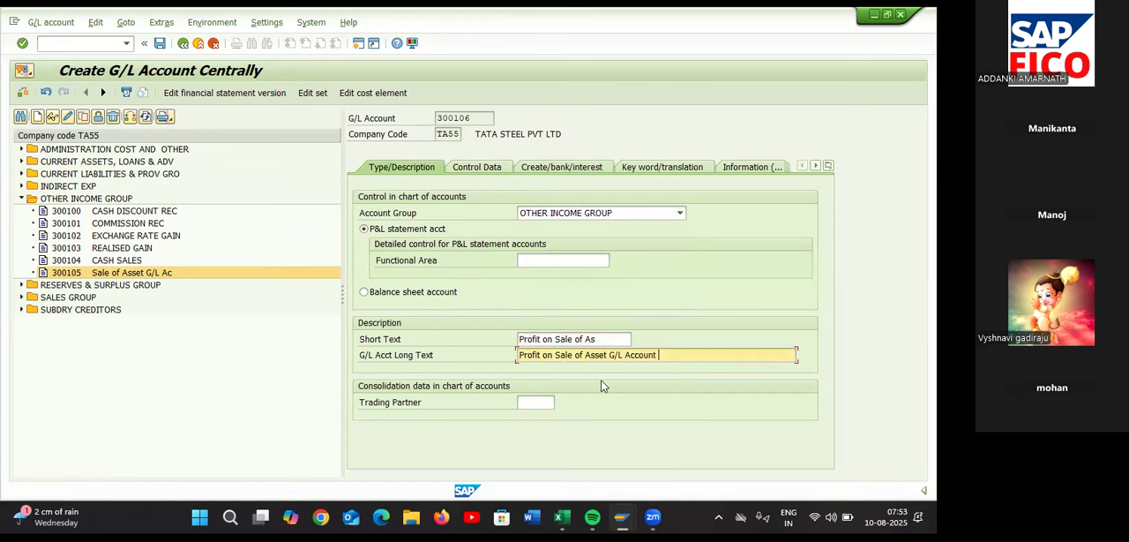
Enable line item display and set sort key 018 in the control data of G/L account 300106
{"action": "left_click", "coordinate": [459, 167]}
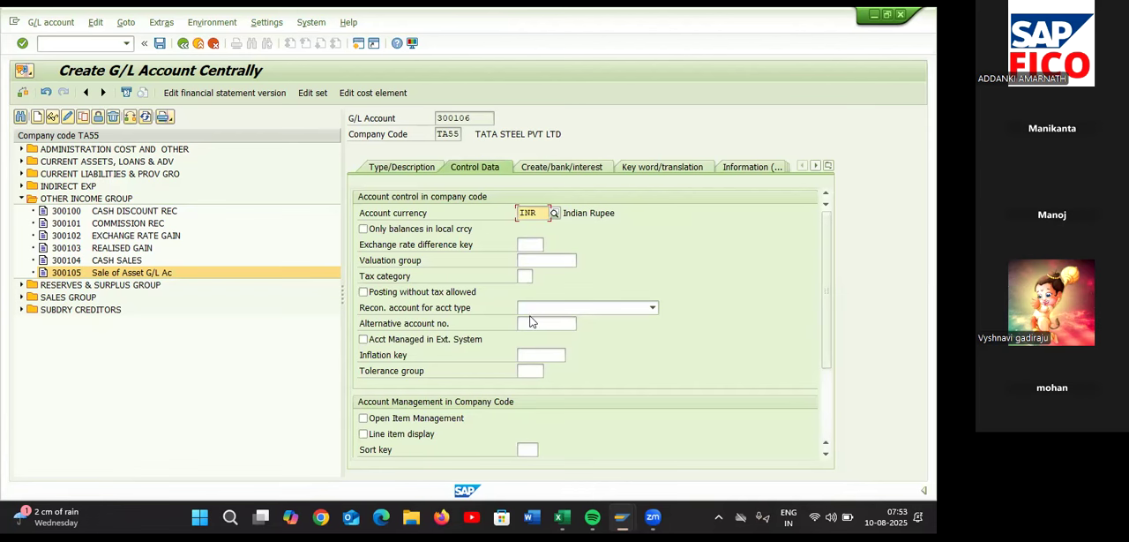
{"action": "left_click", "coordinate": [362, 434]}
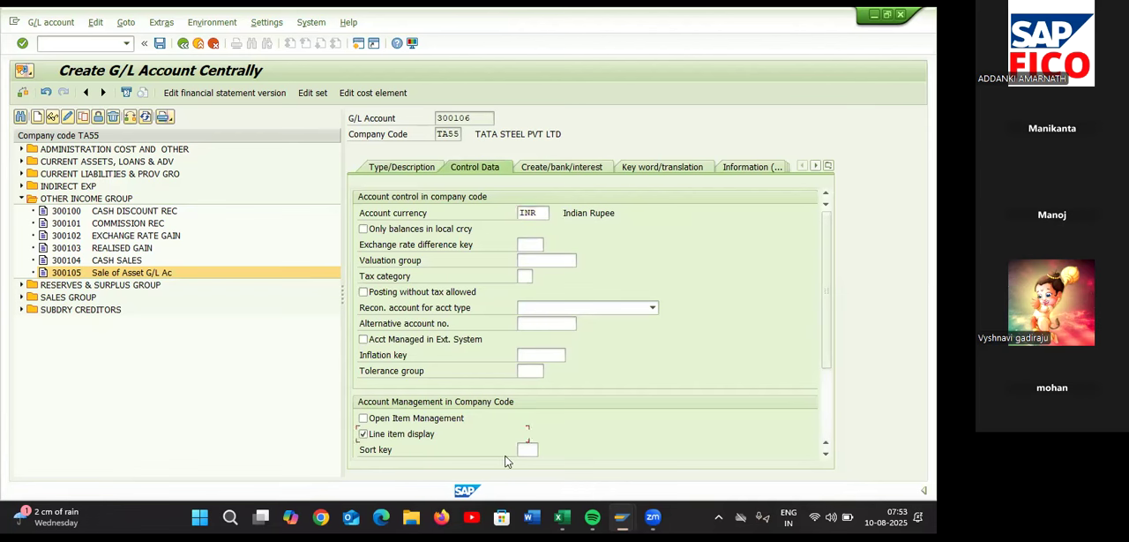
{"action": "left_click", "coordinate": [527, 450]}
{"action": "type", "text": "018"}
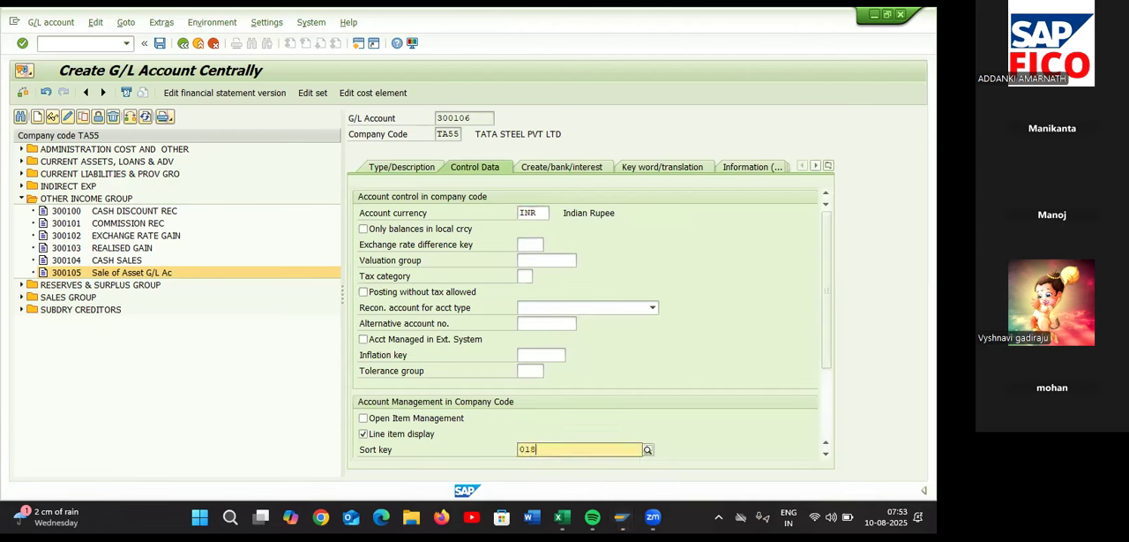
{"action": "left_click", "coordinate": [551, 480]}
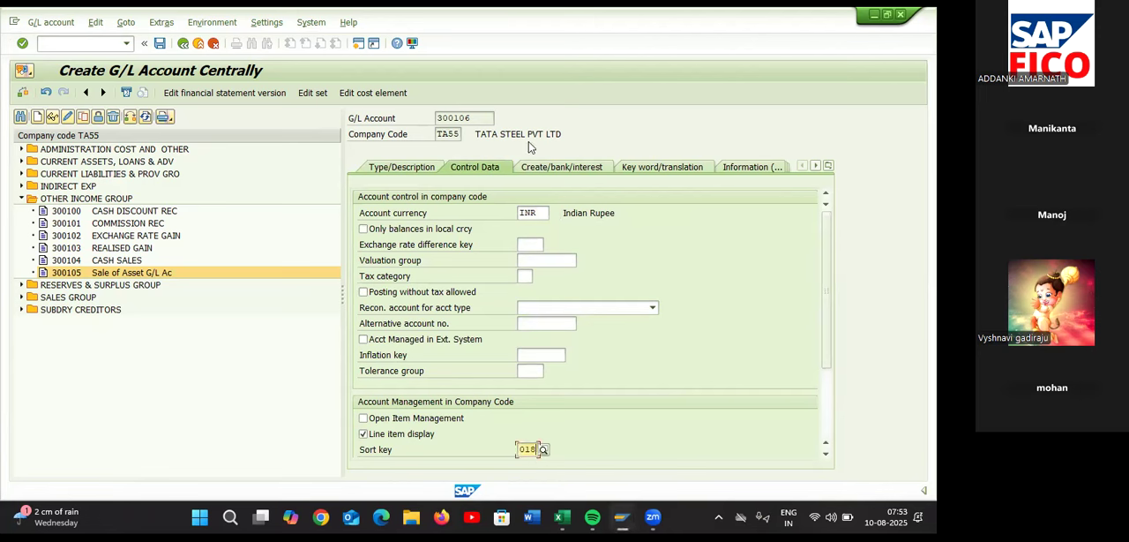
Set the field status group of G/L account 300106 to G052 (Accounts for fixed asset retirement) and save the account
{"action": "left_click", "coordinate": [535, 169]}
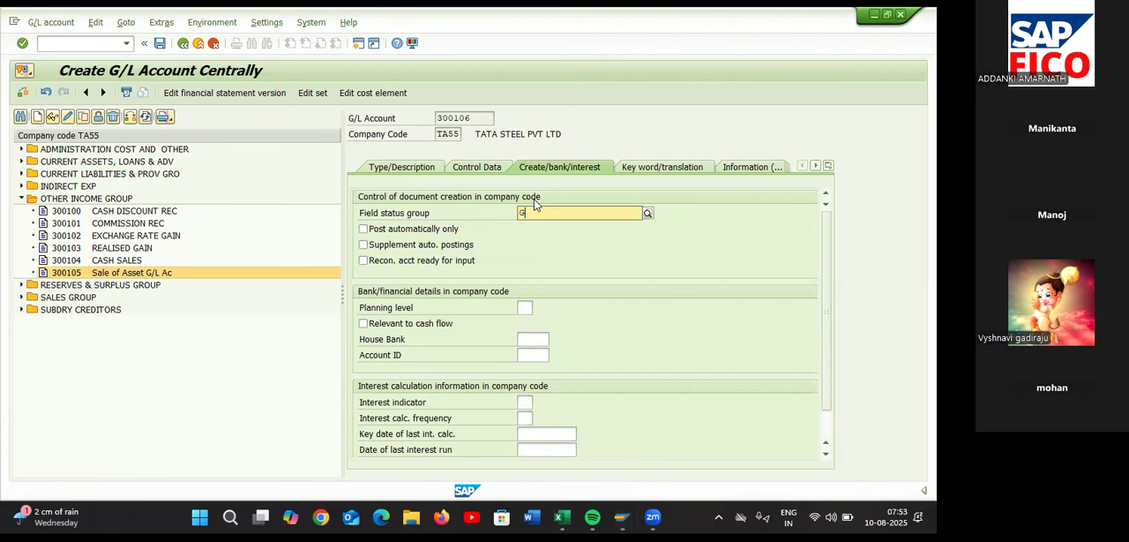
{"action": "type", "text": "G00"}
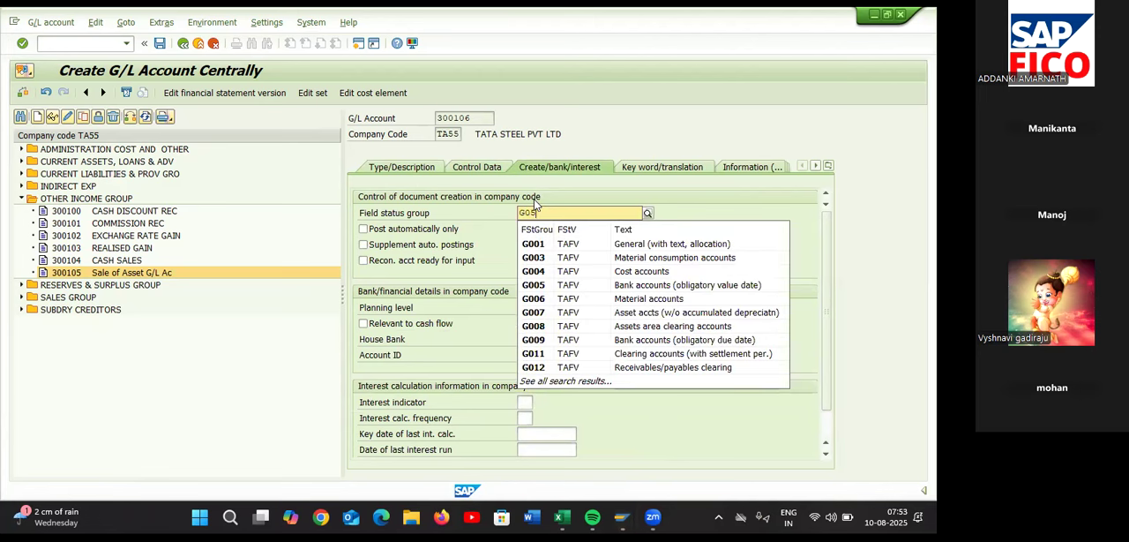
{"action": "key", "text": "Down"}
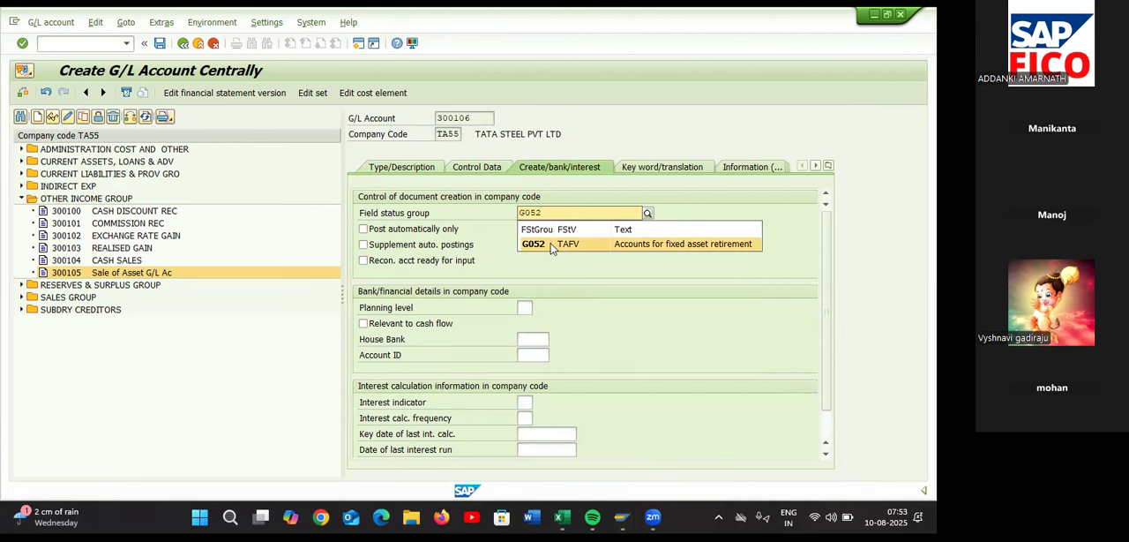
{"action": "key", "text": "Return"}
{"action": "left_click", "coordinate": [160, 43]}
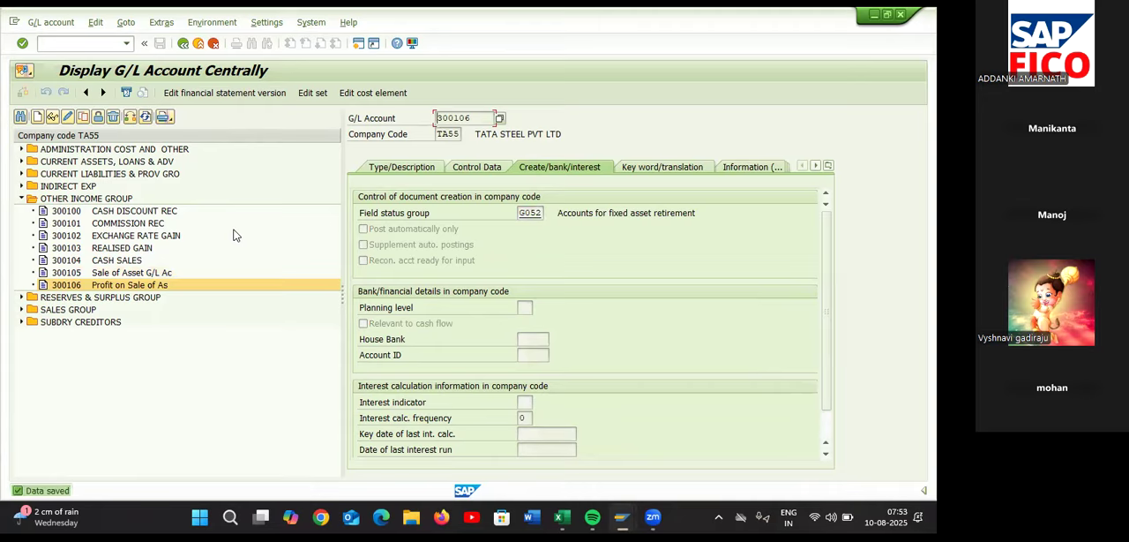
Switch to the Excel configuration sheet and record 300106 in D38 beside Profit on Sale of Asset G/L Account
{"action": "key", "text": "alt+Tab"}
{"action": "left_click", "coordinate": [424, 320]}
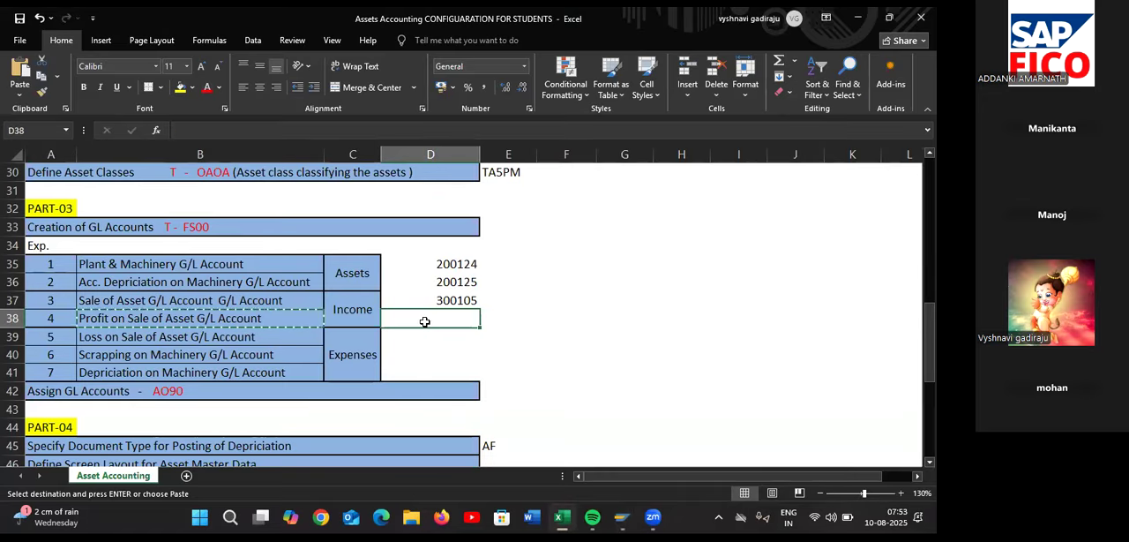
{"action": "type", "text": "300106"}
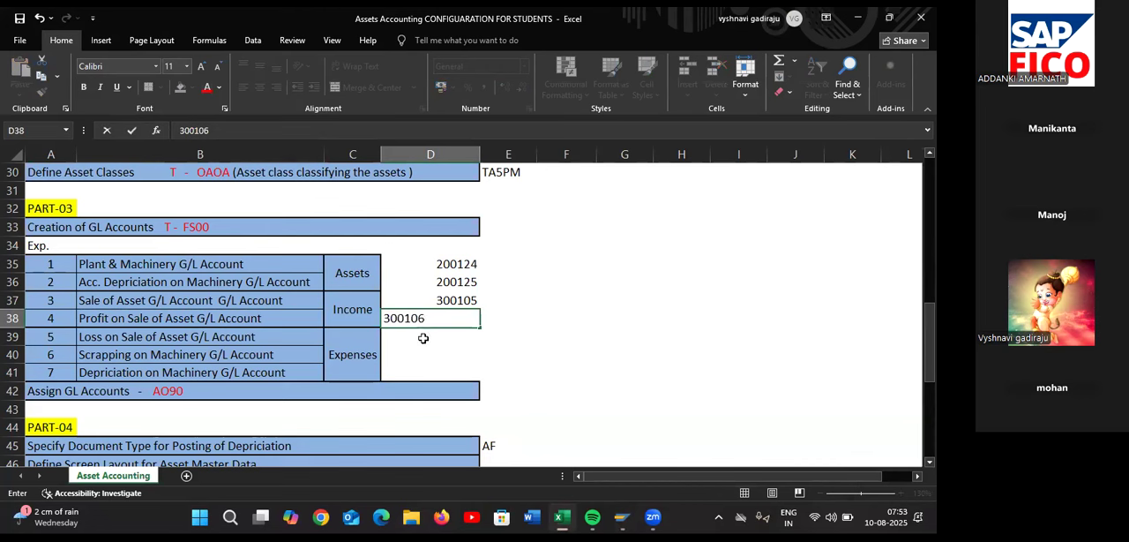
{"action": "left_click", "coordinate": [421, 336]}
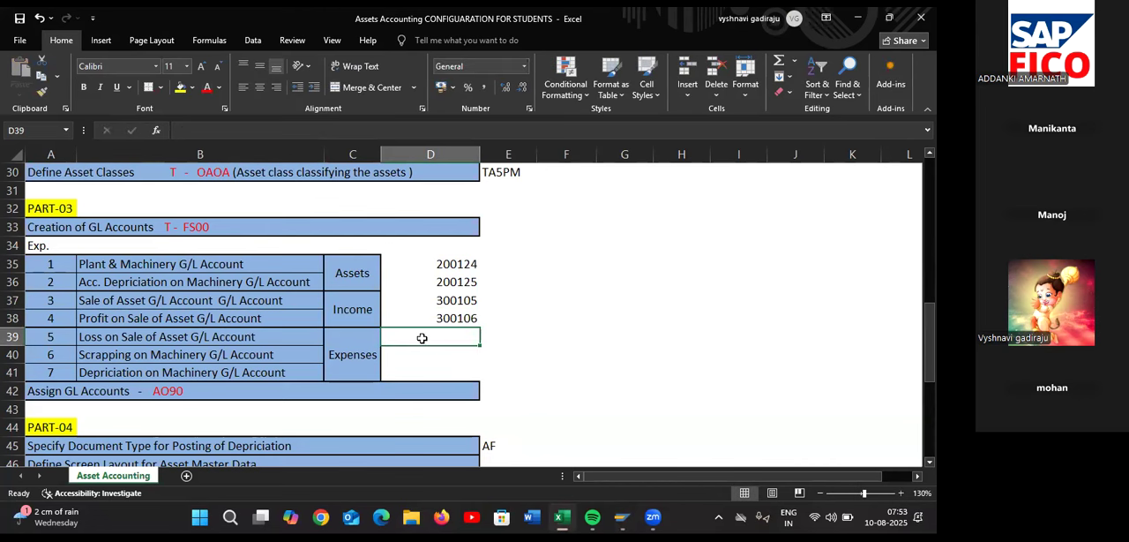
Copy the Loss on Sale of Asset G/L Account name from B39 and return to the SAP G/L account window
{"action": "left_click", "coordinate": [296, 338]}
{"action": "key", "text": "ctrl+c"}
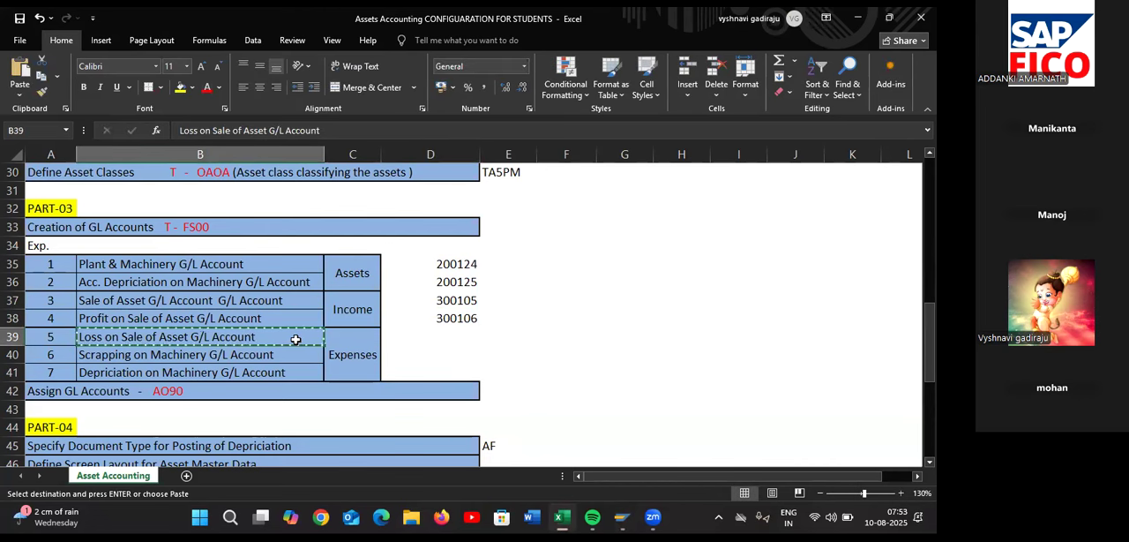
{"action": "left_click", "coordinate": [421, 337]}
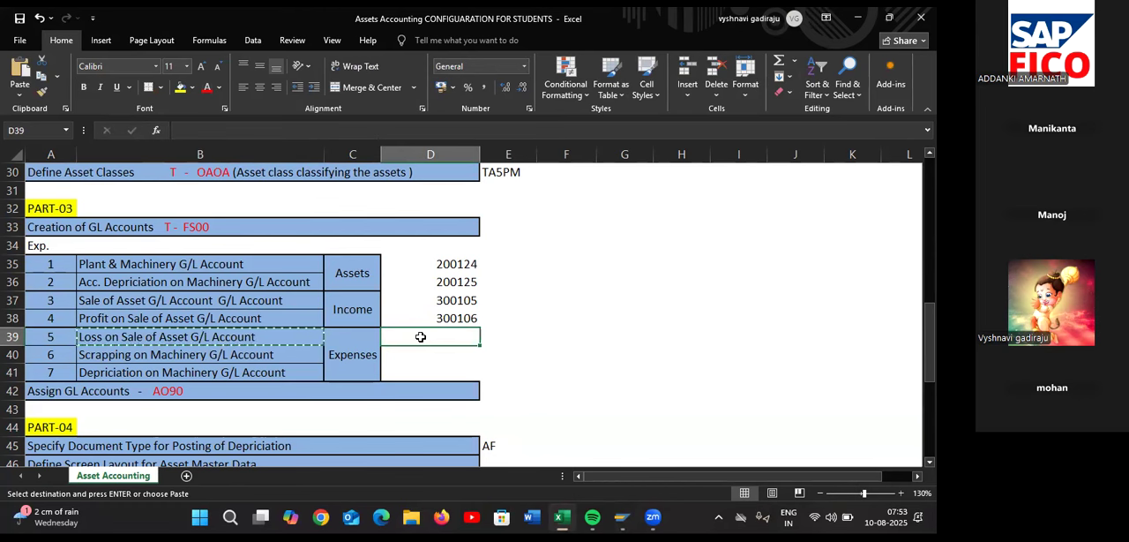
{"action": "key", "text": "alt+Tab"}
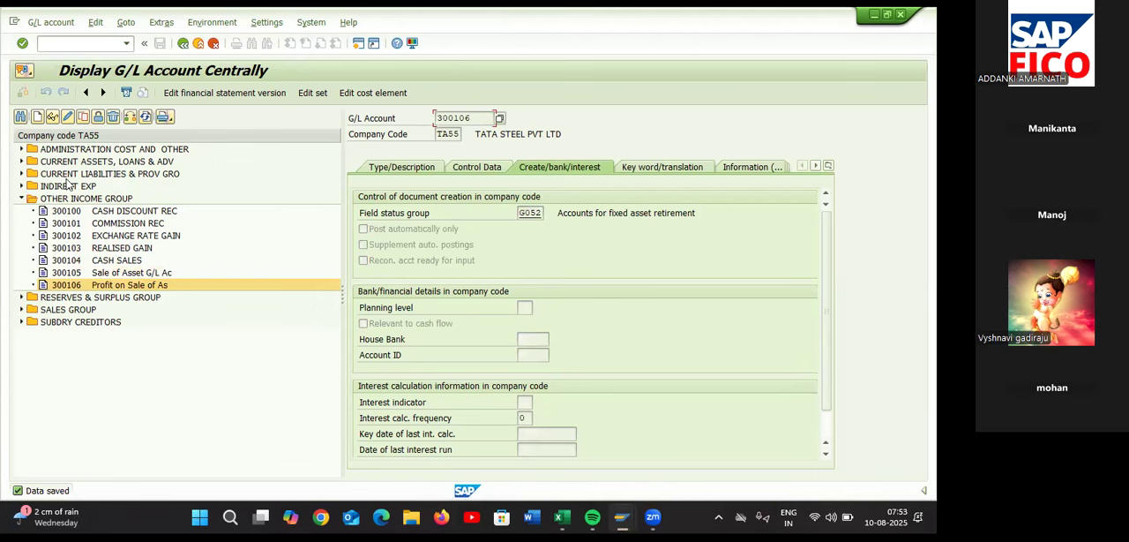
Expand the INDIRECT EXP accounts and start creating G/L account 400607 in company code TA55
{"action": "left_click", "coordinate": [23, 186]}
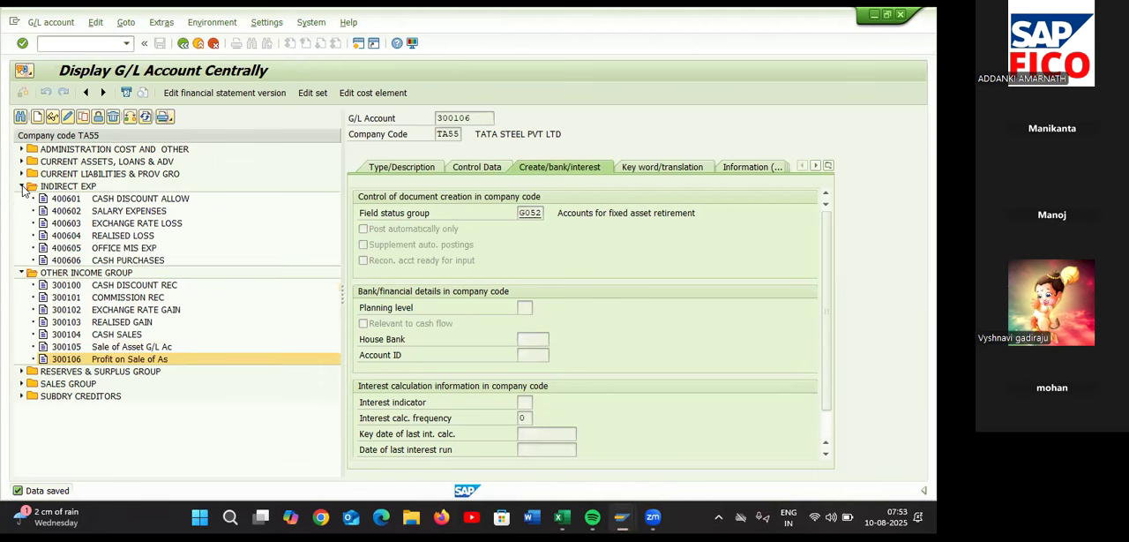
{"action": "left_click", "coordinate": [38, 116]}
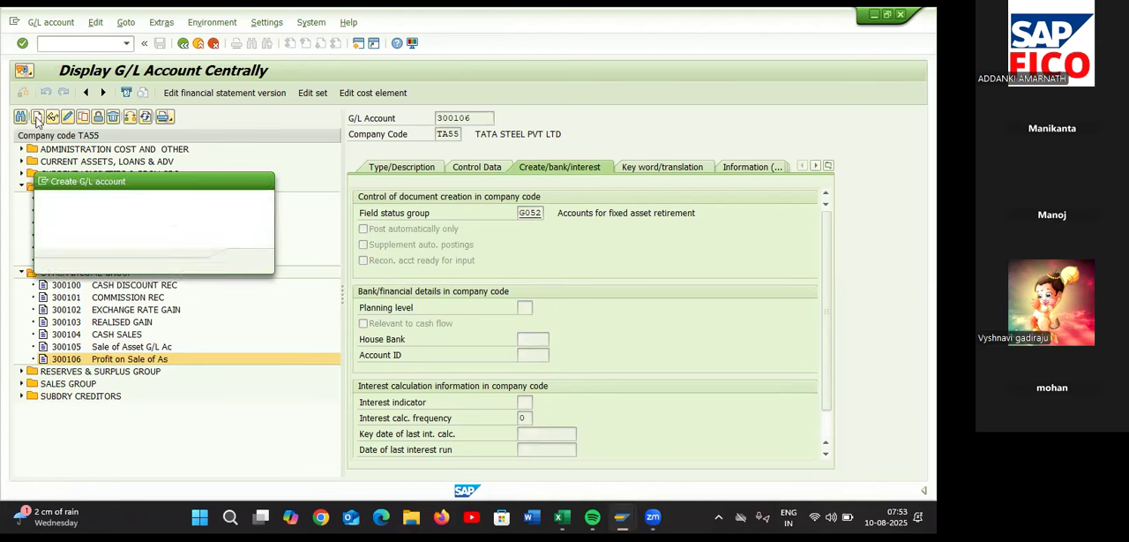
{"action": "left_click_drag", "start_coordinate": [111, 179], "coordinate": [129, 284]}
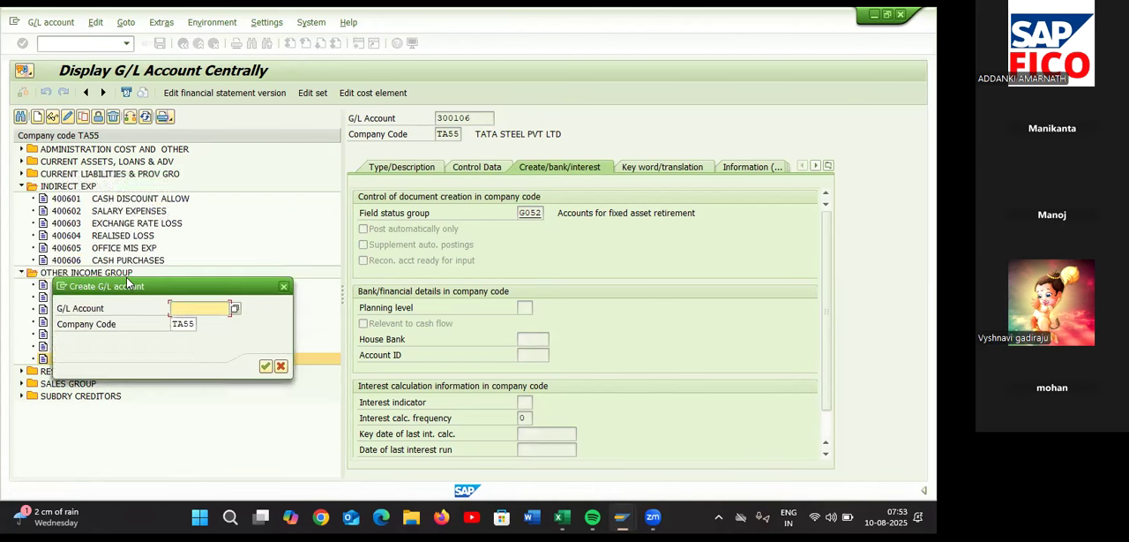
{"action": "type", "text": "400"}
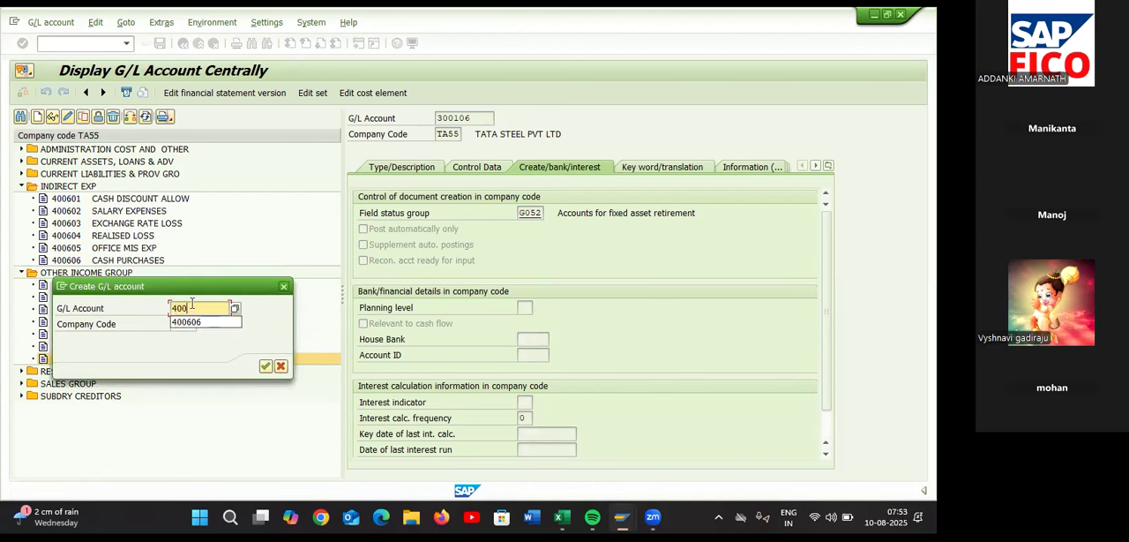
{"action": "type", "text": "607"}
{"action": "key", "text": "Return"}
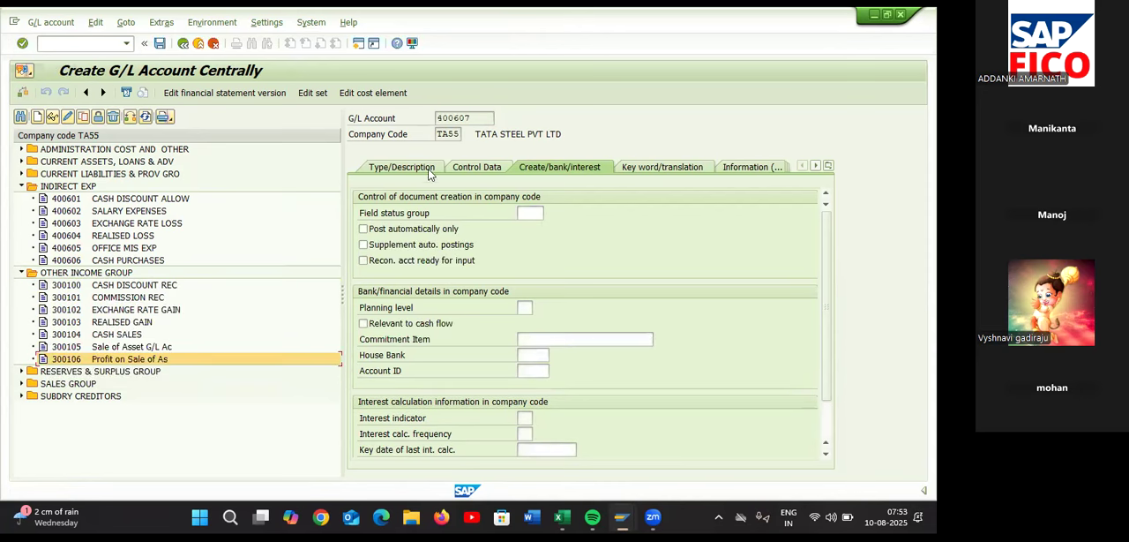
Assign account 400607 to INDIRECT EXP with short text "Loss on Sale of Asse" and long text "Loss on Sale of Asset G/L Account"
{"action": "left_click", "coordinate": [429, 170]}
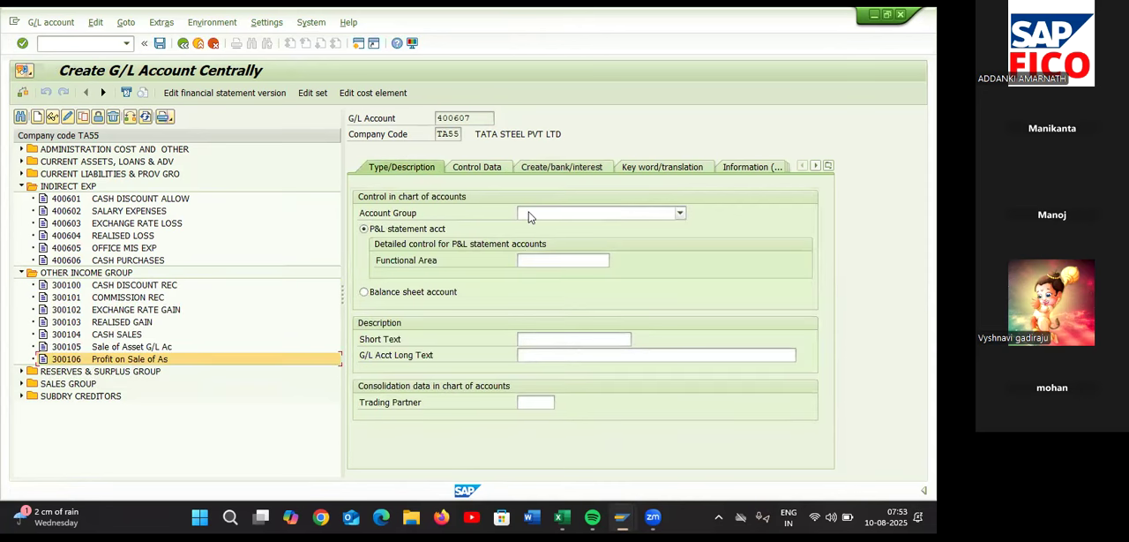
{"action": "left_click", "coordinate": [529, 216]}
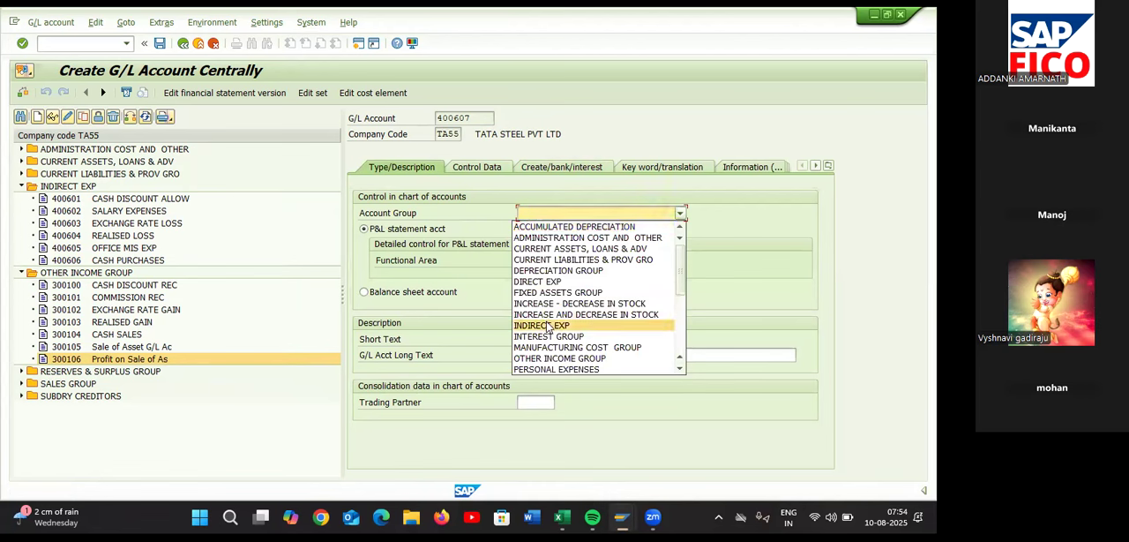
{"action": "left_click", "coordinate": [542, 325]}
{"action": "left_click", "coordinate": [530, 340]}
{"action": "key", "text": "ctrl+v"}
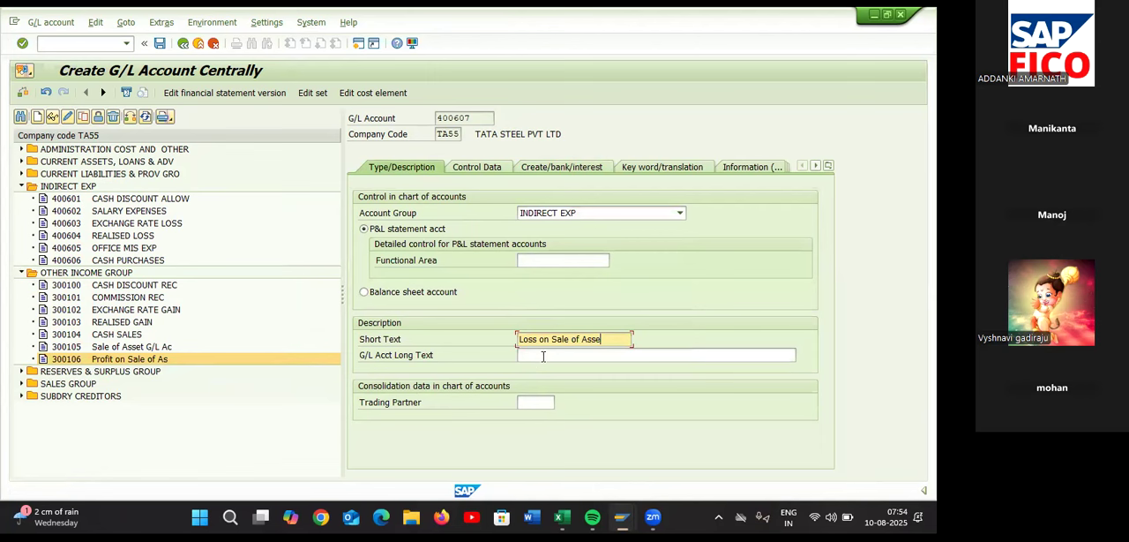
{"action": "left_click", "coordinate": [544, 356]}
{"action": "key", "text": "ctrl+v"}
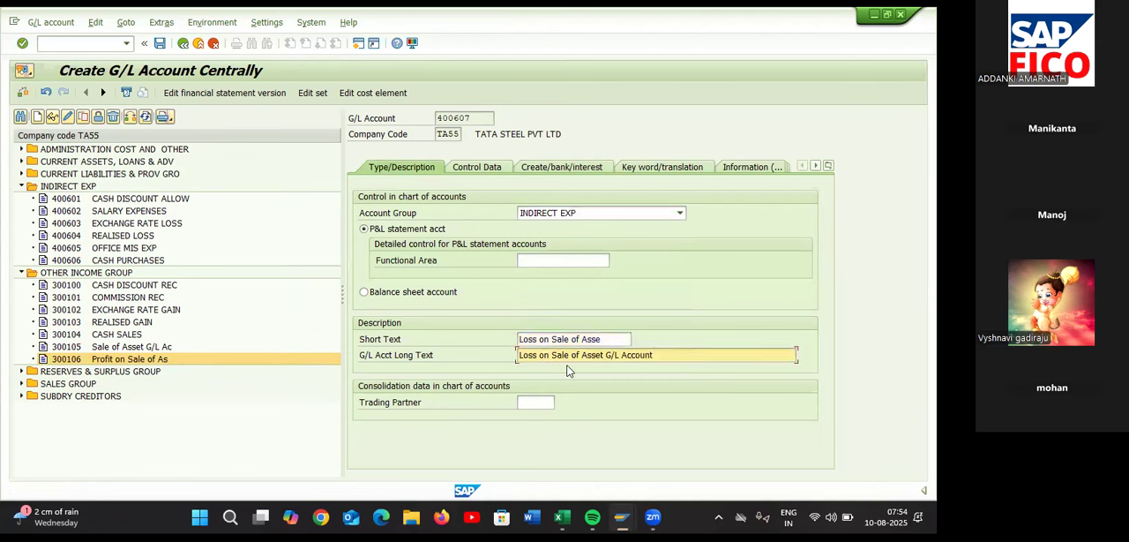
Enable line item display and set sort key 018 in the control data of G/L account 400607
{"action": "left_click", "coordinate": [484, 167]}
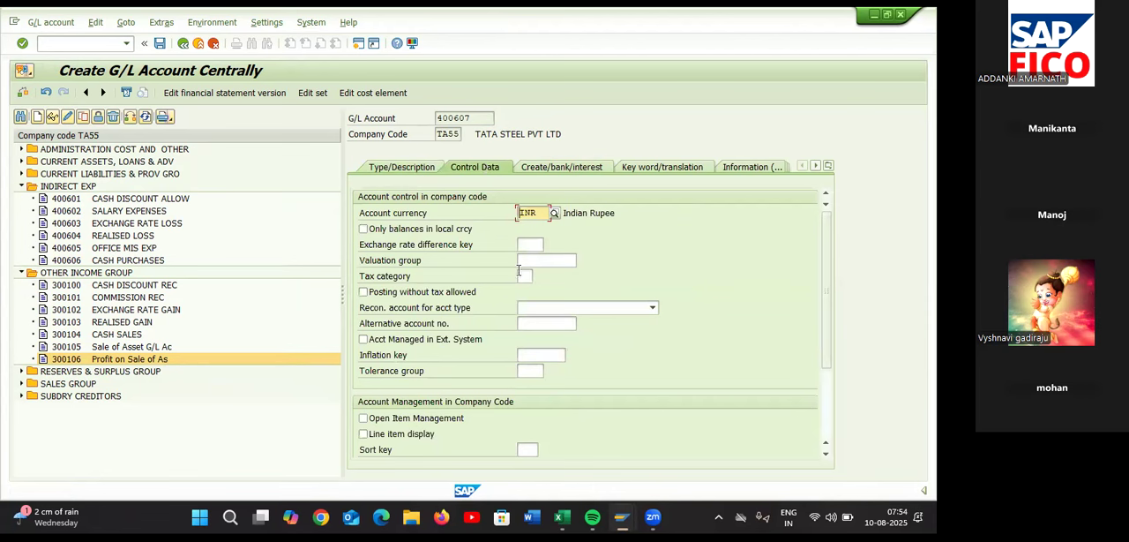
{"action": "left_click", "coordinate": [364, 434]}
{"action": "left_click", "coordinate": [526, 449]}
{"action": "type", "text": "018"}
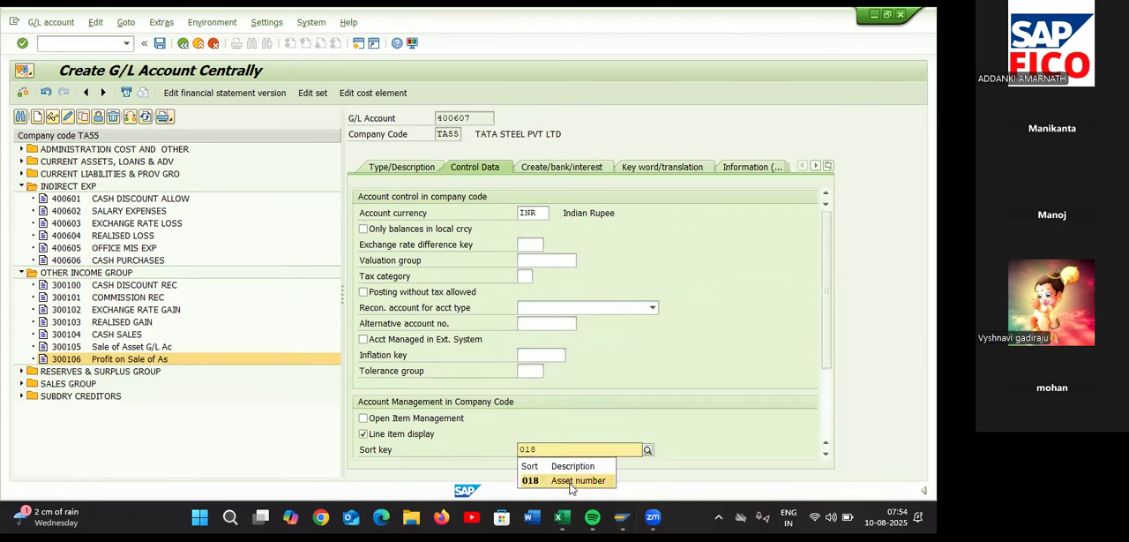
{"action": "left_click", "coordinate": [569, 488]}
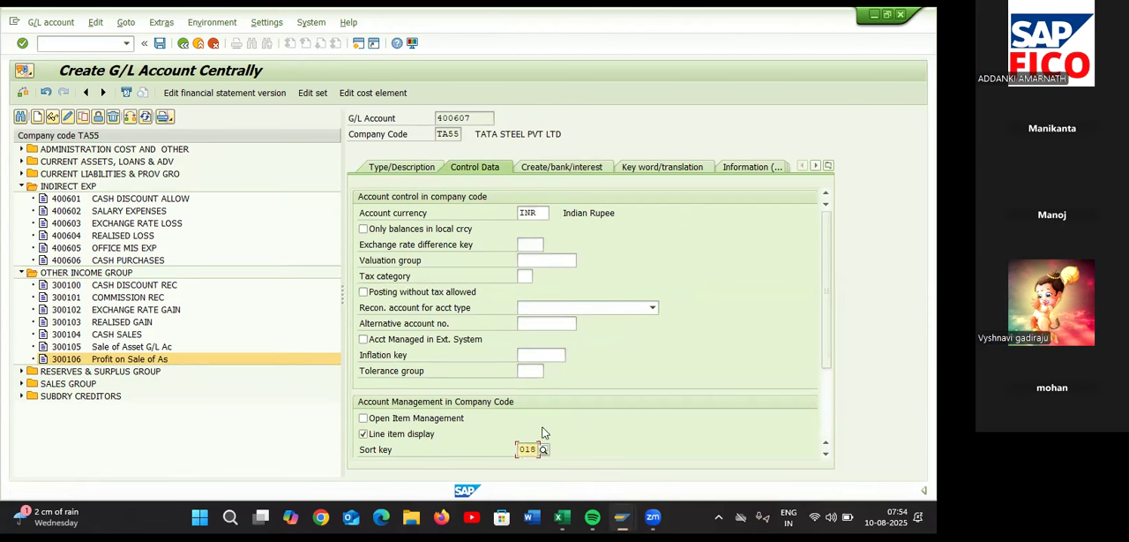
Set the field status group of G/L account 400607 to G001 (General (with text, allocation)) and save the account
{"action": "left_click", "coordinate": [575, 168]}
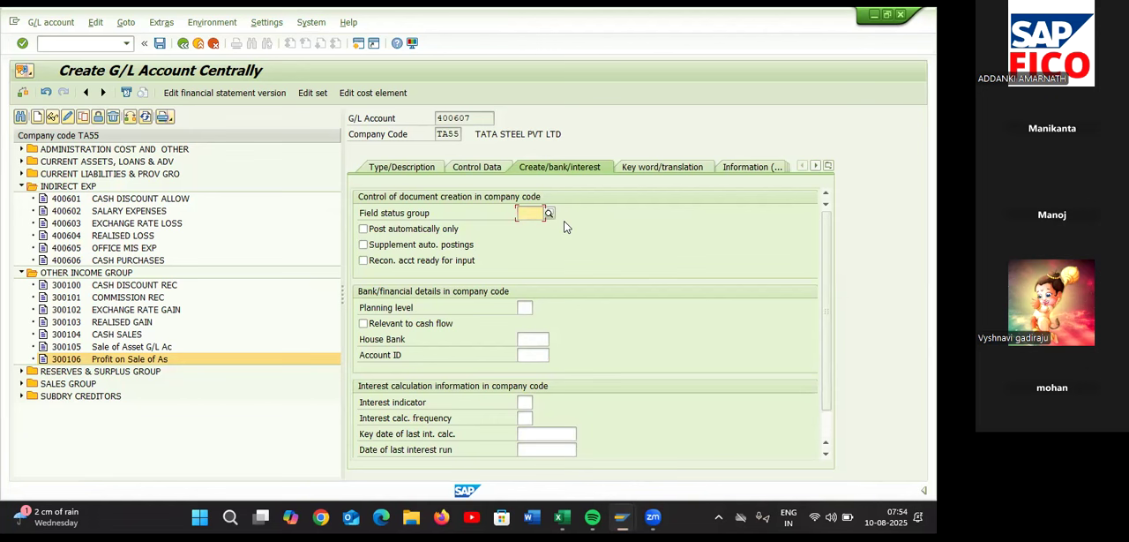
{"action": "type", "text": "G00"}
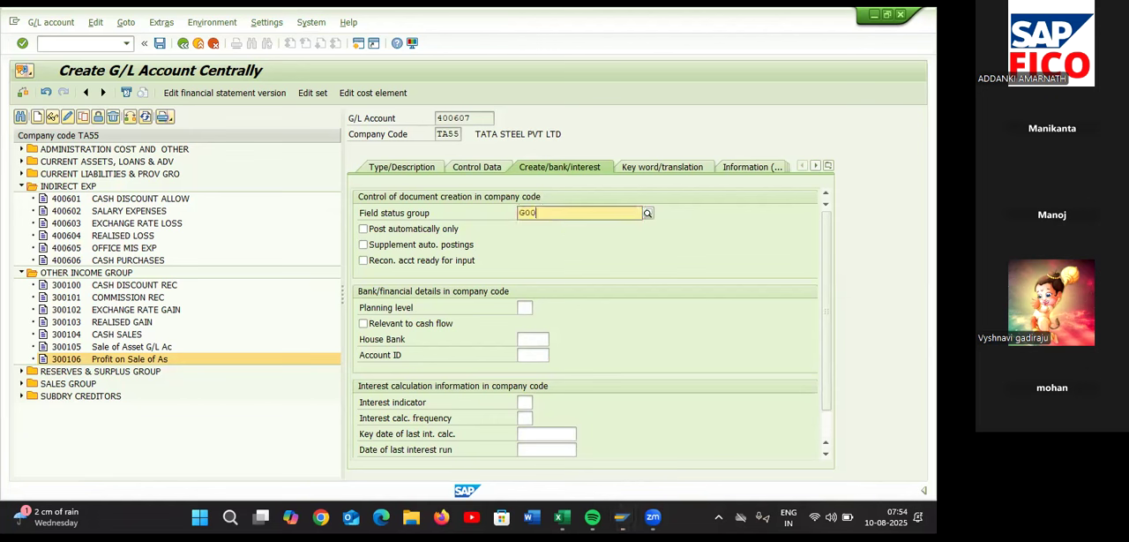
{"action": "type", "text": "1"}
{"action": "left_click", "coordinate": [565, 246]}
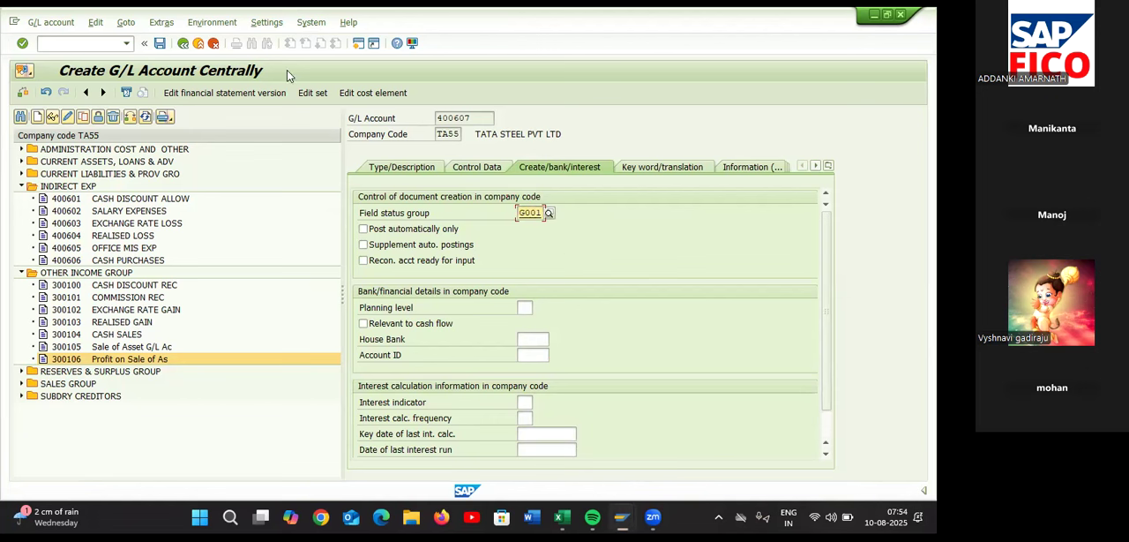
{"action": "left_click", "coordinate": [160, 43]}
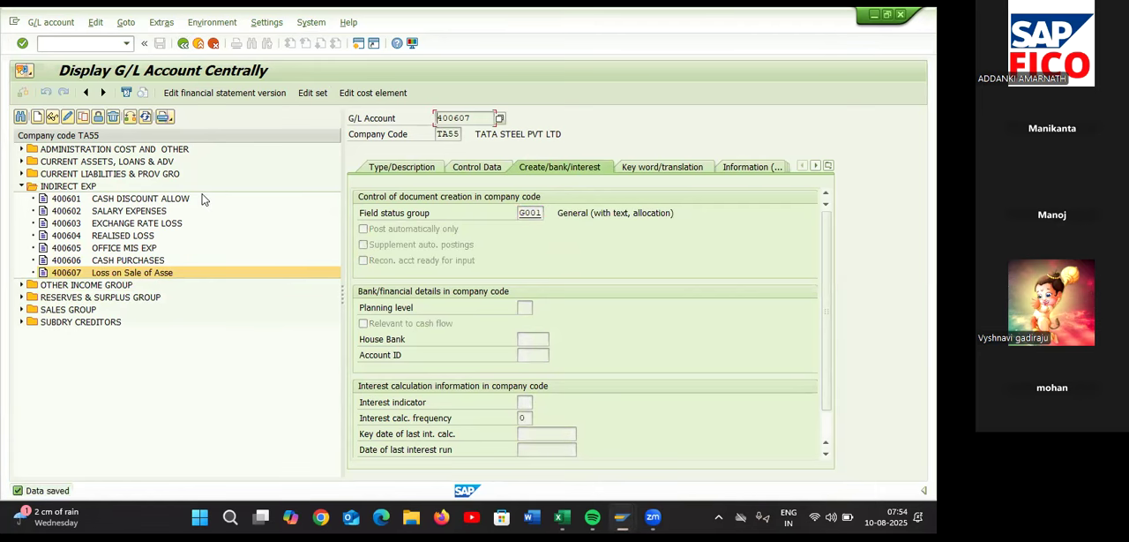
Switch to the Excel configuration sheet and record 400607 as the number for the Loss on Sale of Asset G/L Account
{"action": "key", "text": "alt+Tab"}
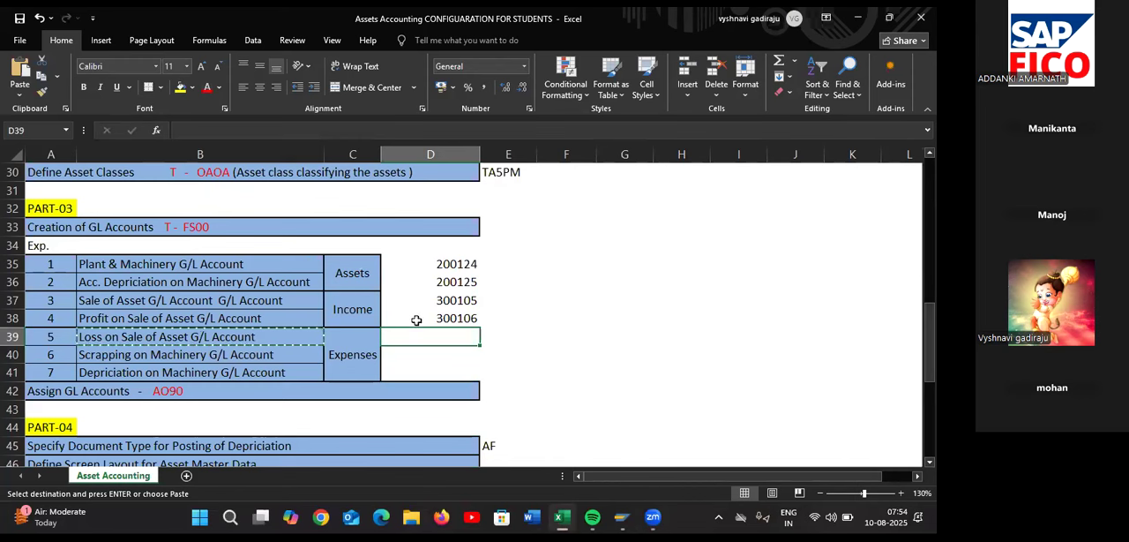
{"action": "type", "text": "10"}
{"action": "key", "text": "BackSpace"}
{"action": "key", "text": "BackSpace"}
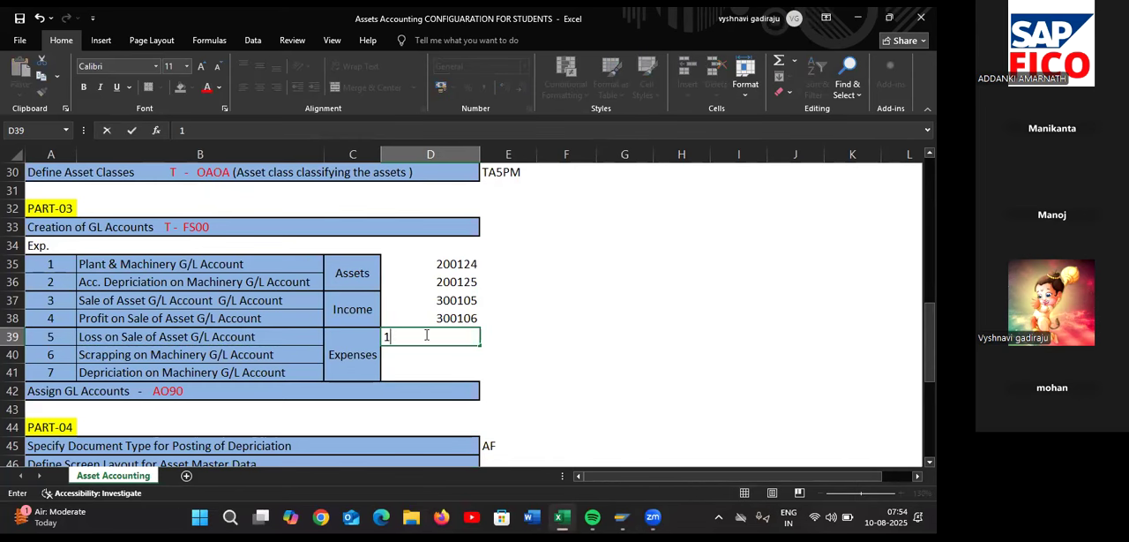
{"action": "type", "text": "400"}
{"action": "key", "text": "alt+Tab"}
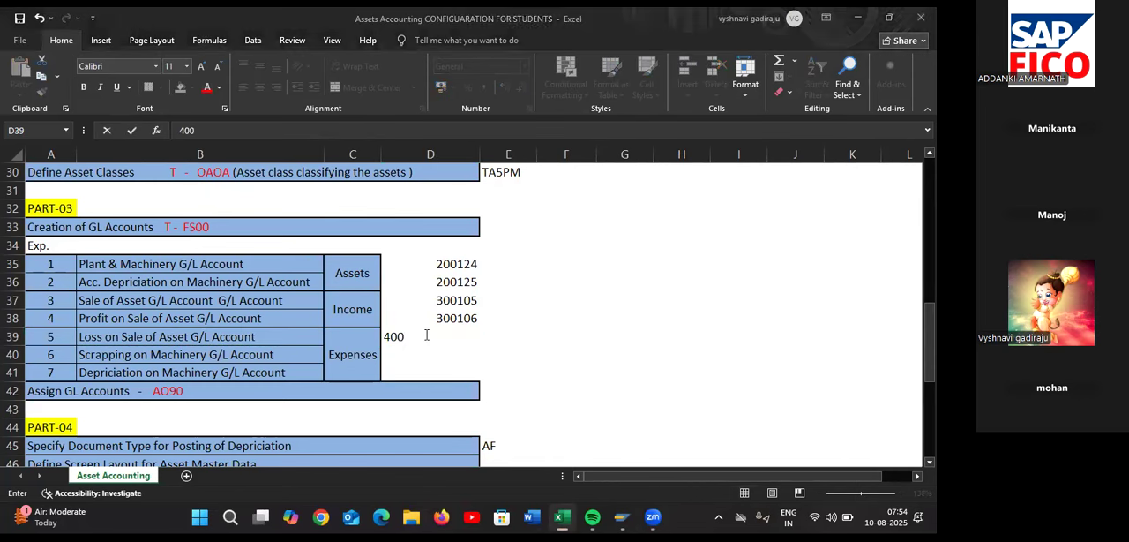
{"action": "key", "text": "alt+Tab"}
{"action": "type", "text": "607"}
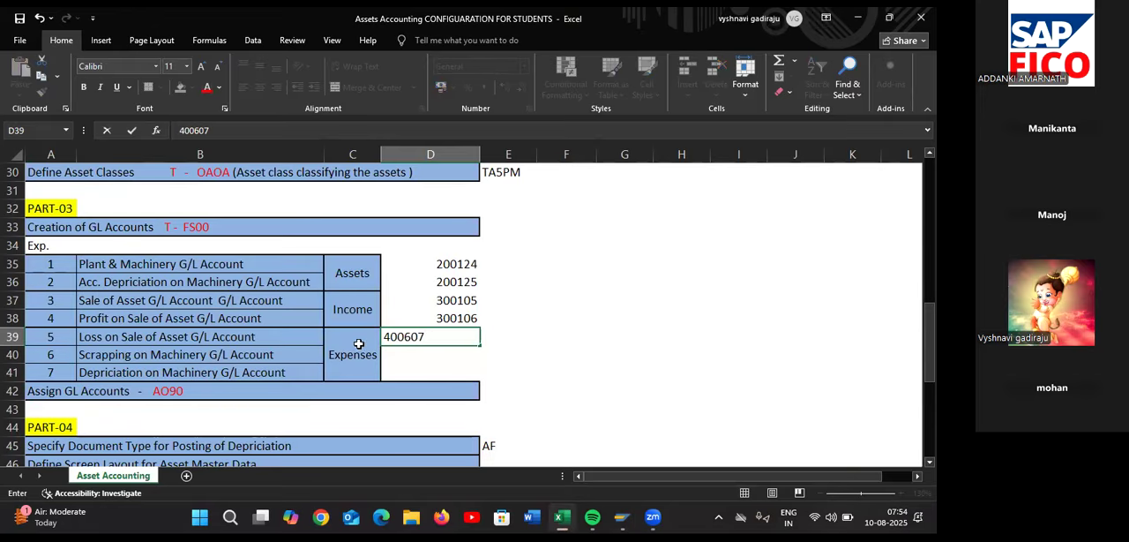
Copy the "Scrapping on Machinery G/L Account" label from Excel, and start creating G/L account 400608 for company code TA55 in SAP
{"action": "left_click", "coordinate": [309, 355]}
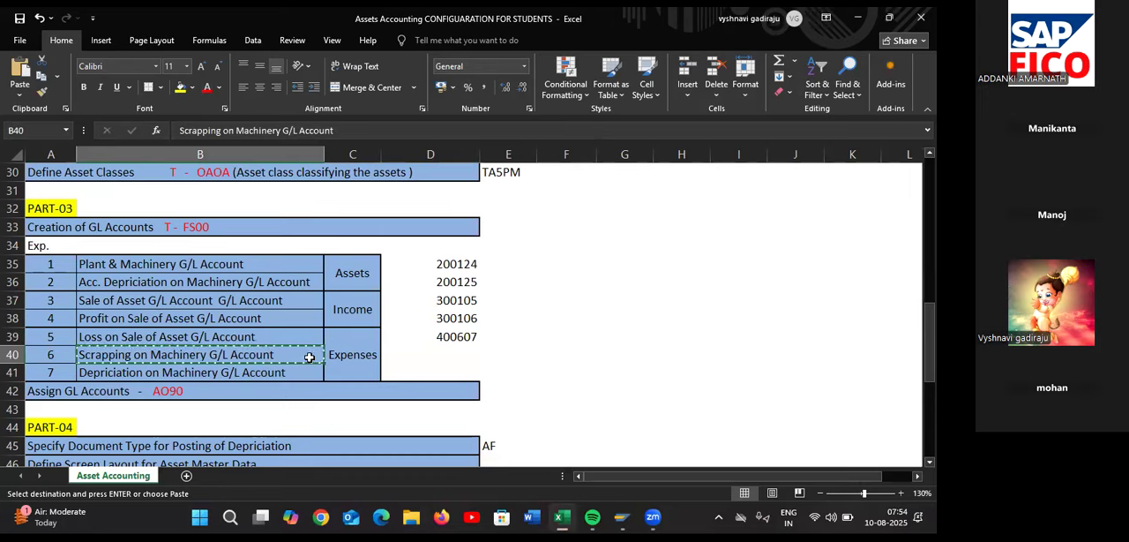
{"action": "key", "text": "alt+Tab"}
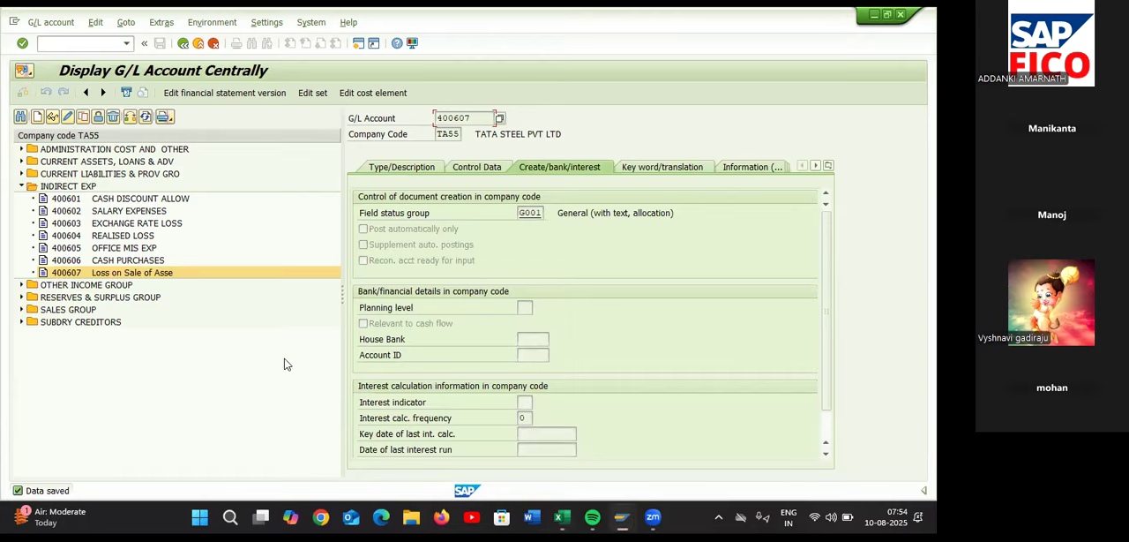
{"action": "left_click", "coordinate": [37, 116]}
{"action": "type", "text": "400"}
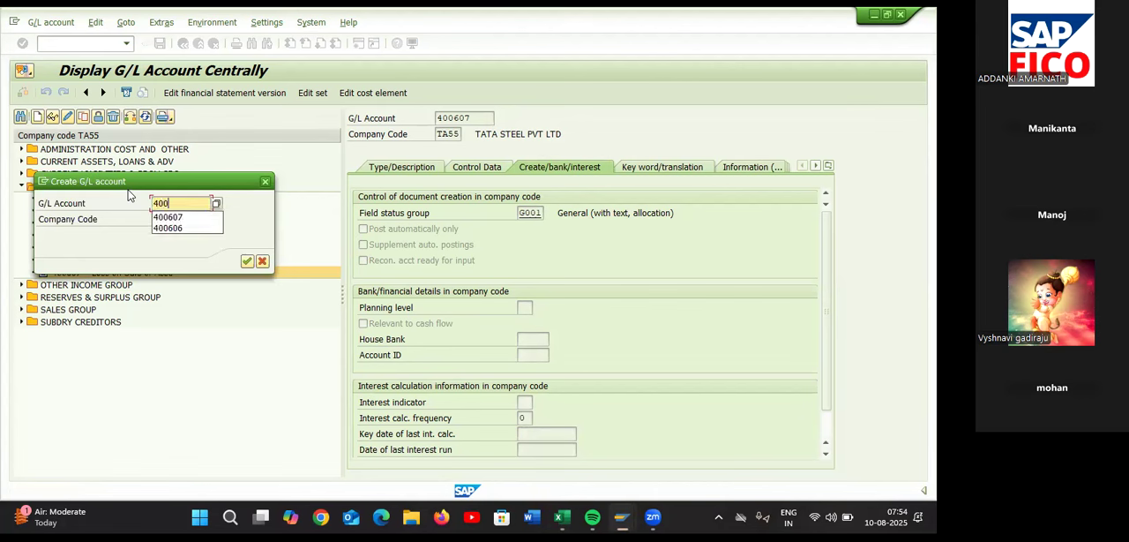
{"action": "type", "text": "608"}
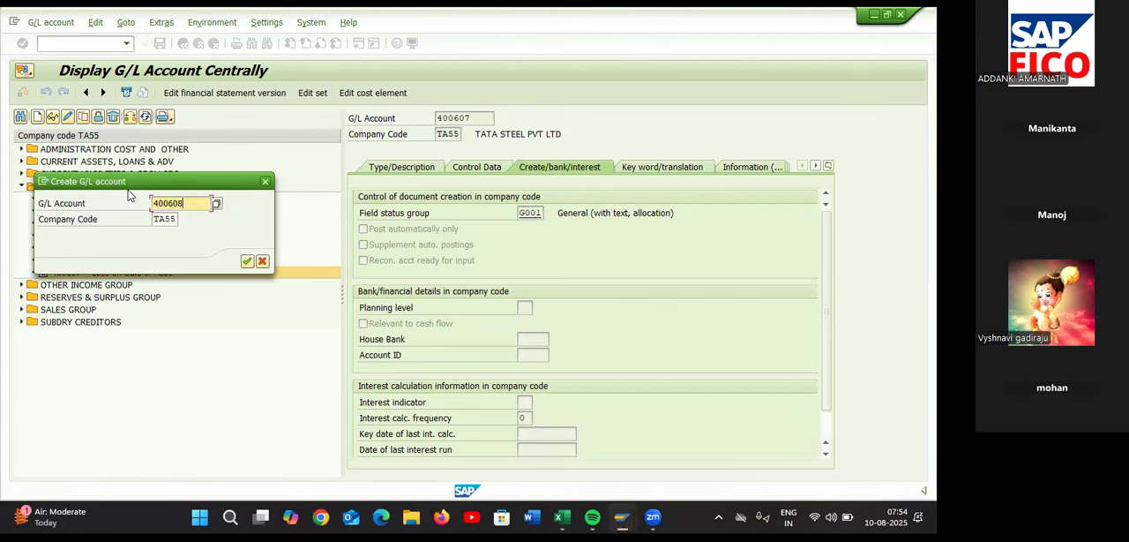
{"action": "key", "text": "Return"}
Assign account 400608 to INDIRECT EXP with short text "Scrapping on Machine" and long text "Scrapping on Machinery G/L Account"
{"action": "left_click", "coordinate": [411, 168]}
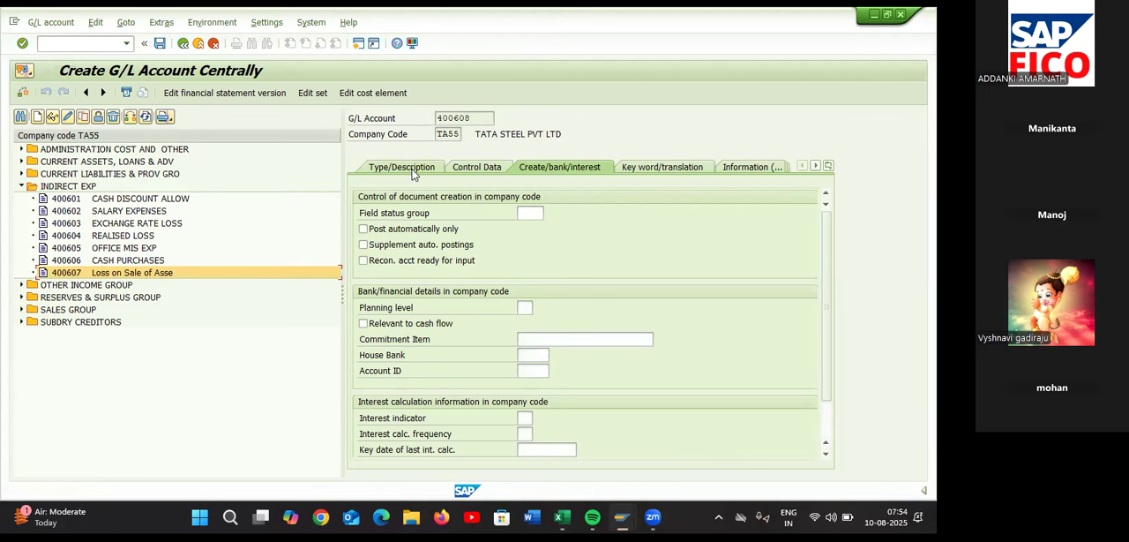
{"action": "left_click", "coordinate": [527, 217]}
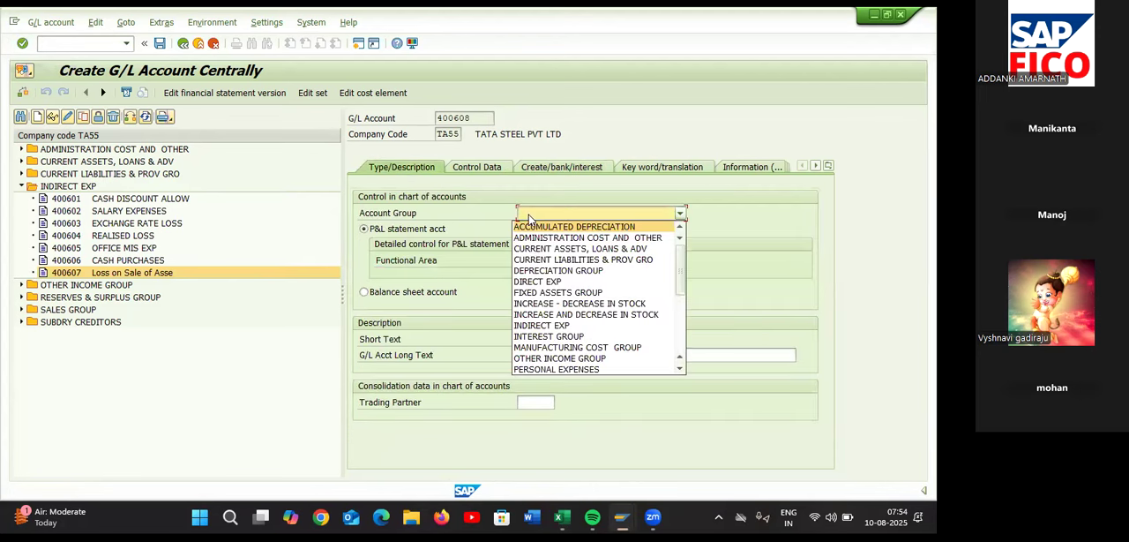
{"action": "left_click", "coordinate": [534, 325]}
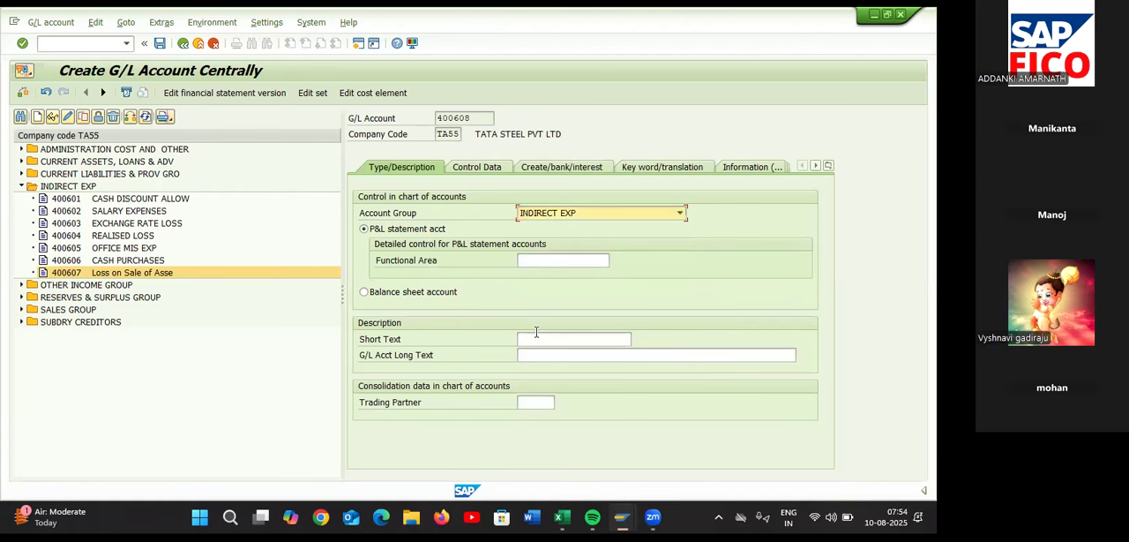
{"action": "left_click", "coordinate": [537, 335]}
{"action": "type", "text": "Scrapping on Machine"}
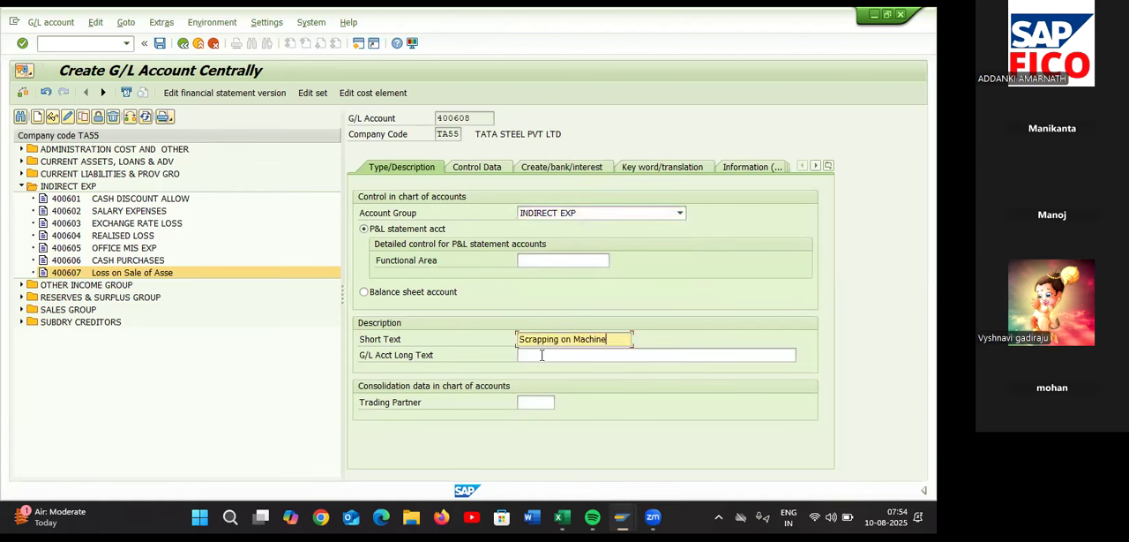
{"action": "left_click", "coordinate": [542, 357]}
{"action": "type", "text": "Scrapping on Machinery G/L Account"}
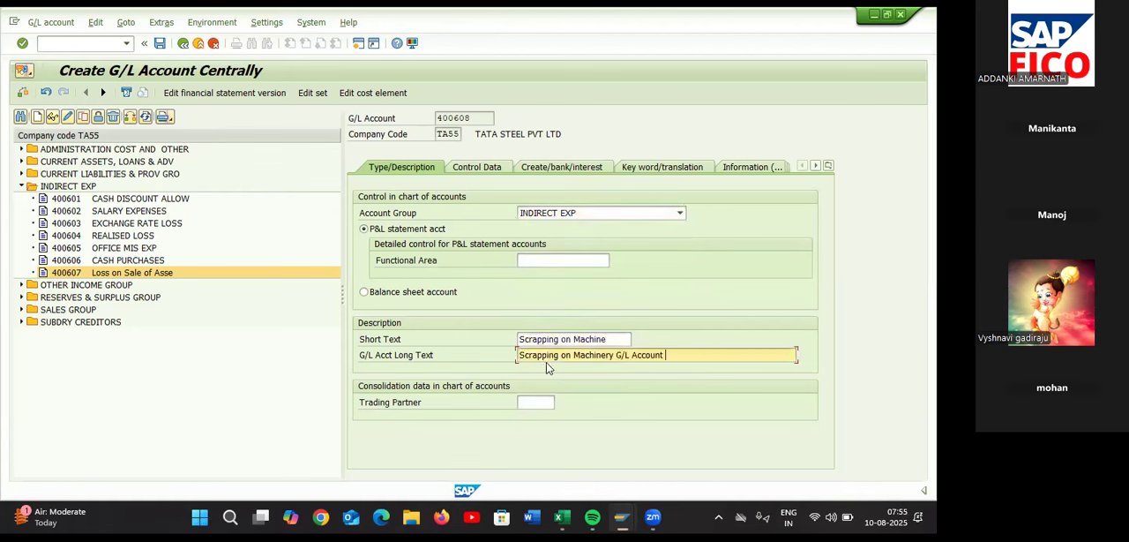
Enable line item display and set sort key 018 in the control data of G/L account 400608
{"action": "left_click", "coordinate": [492, 169]}
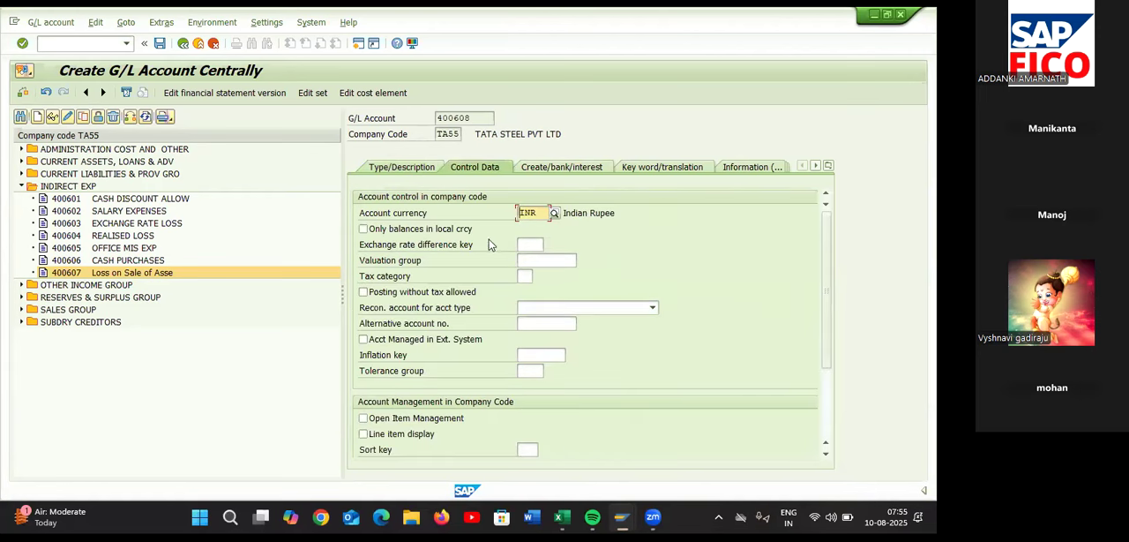
{"action": "left_click", "coordinate": [364, 435]}
{"action": "left_click", "coordinate": [364, 434]}
{"action": "left_click", "coordinate": [525, 450]}
{"action": "type", "text": "018"}
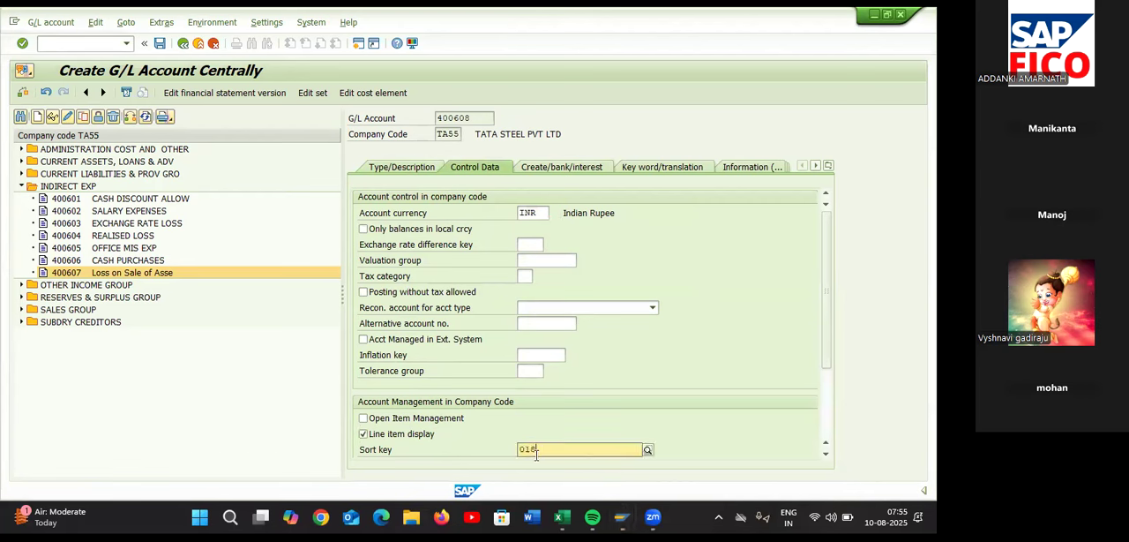
{"action": "left_click", "coordinate": [564, 480]}
Set the field status group of G/L account 400608 to G001 (General (with text, allocation)) and save the account
{"action": "left_click", "coordinate": [586, 168]}
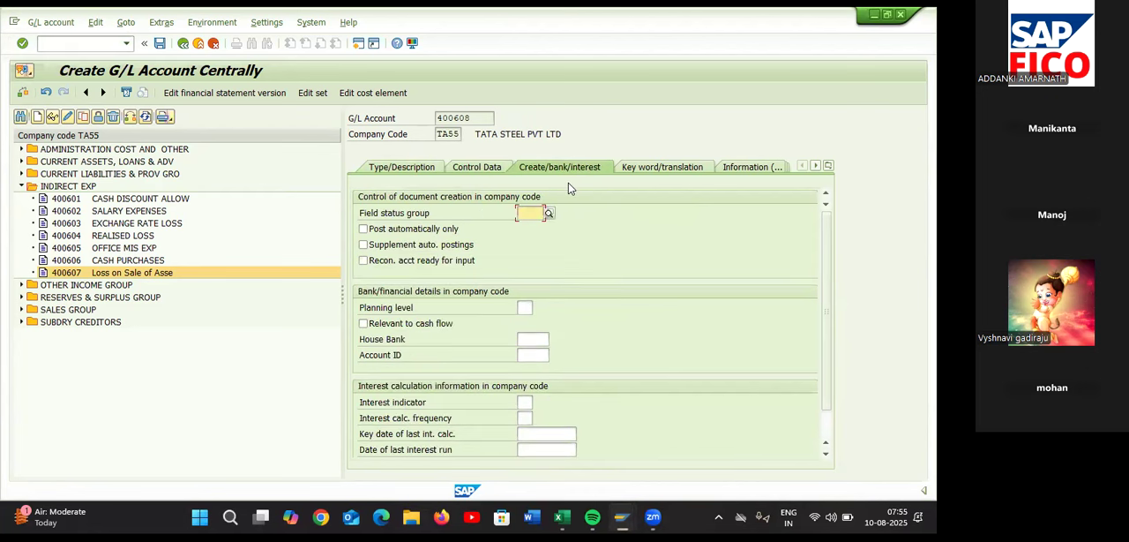
{"action": "type", "text": "G001"}
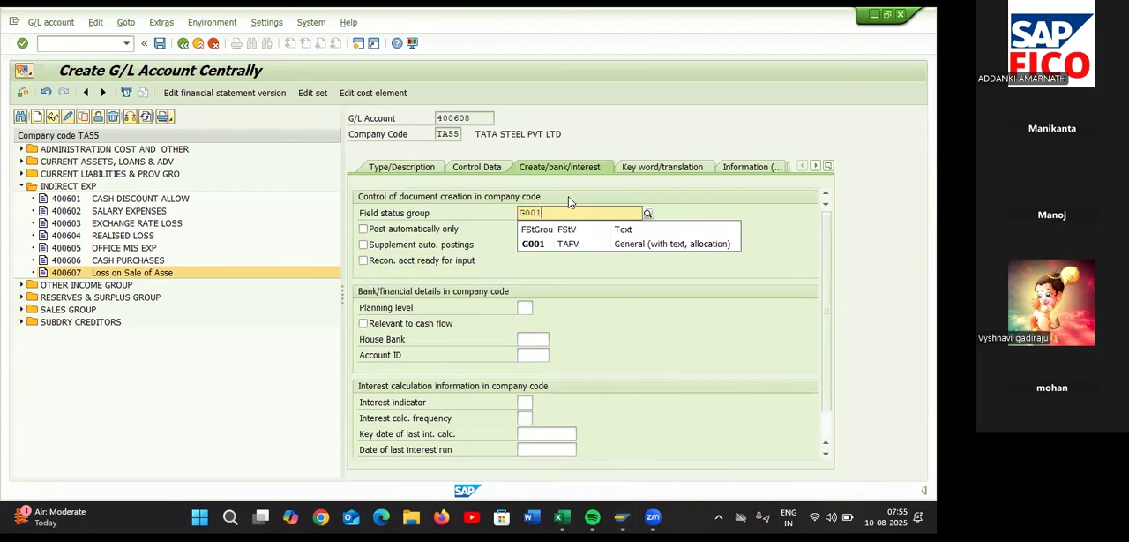
{"action": "left_click", "coordinate": [565, 243]}
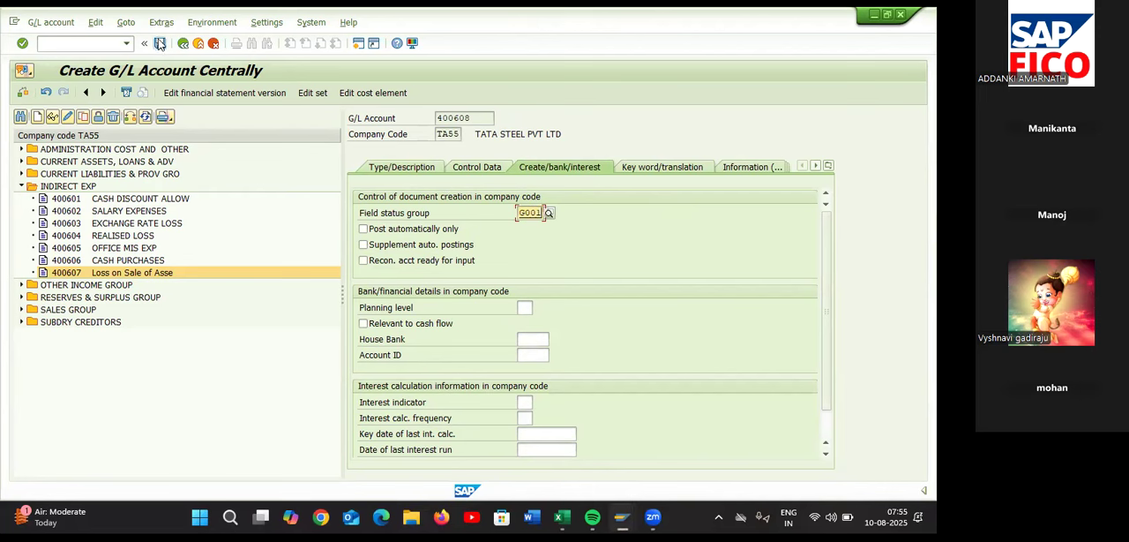
{"action": "left_click", "coordinate": [159, 44]}
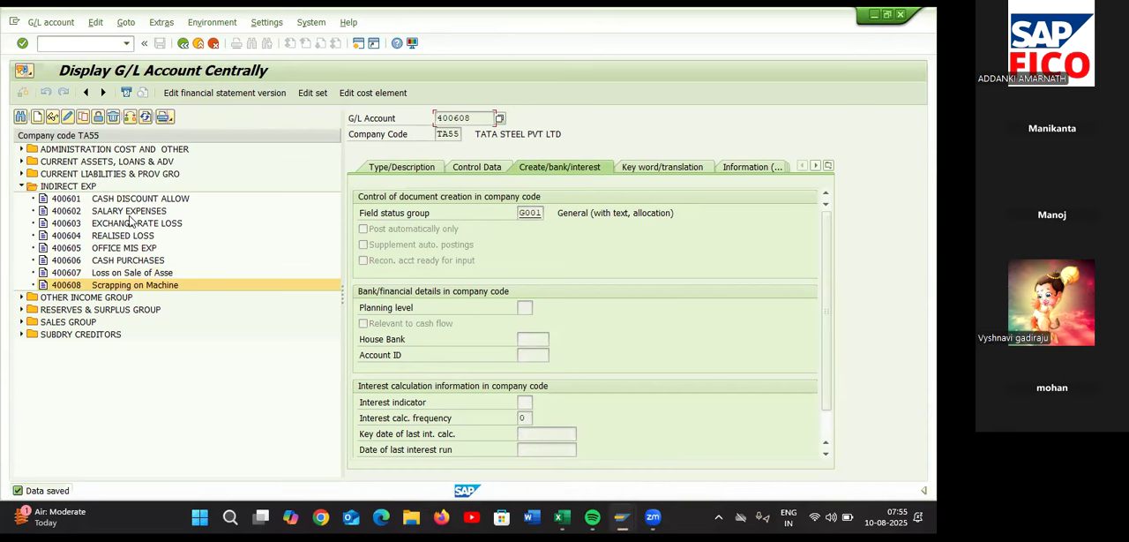
Switch to the Excel sheet and record 400608 as the number for the Scrapping on Machinery G/L Account
{"action": "key", "text": "alt+Tab"}
{"action": "left_click", "coordinate": [431, 351]}
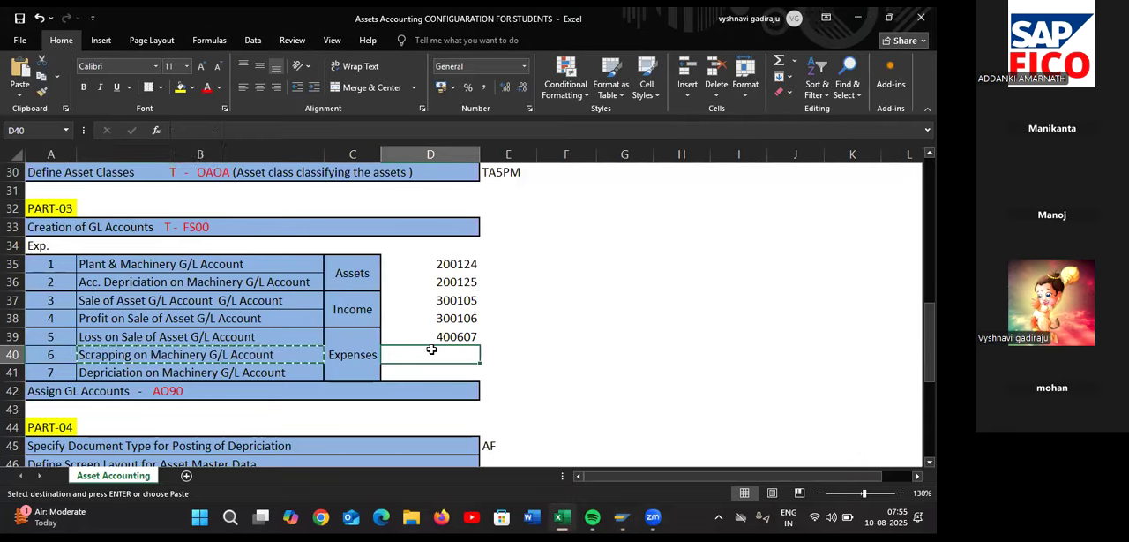
{"action": "type", "text": "400608"}
Try to copy the "Depriciation on Machinery G/L Account" label, and start creating G/L account 400609 for company code TA55 in SAP
{"action": "left_click", "coordinate": [237, 375]}
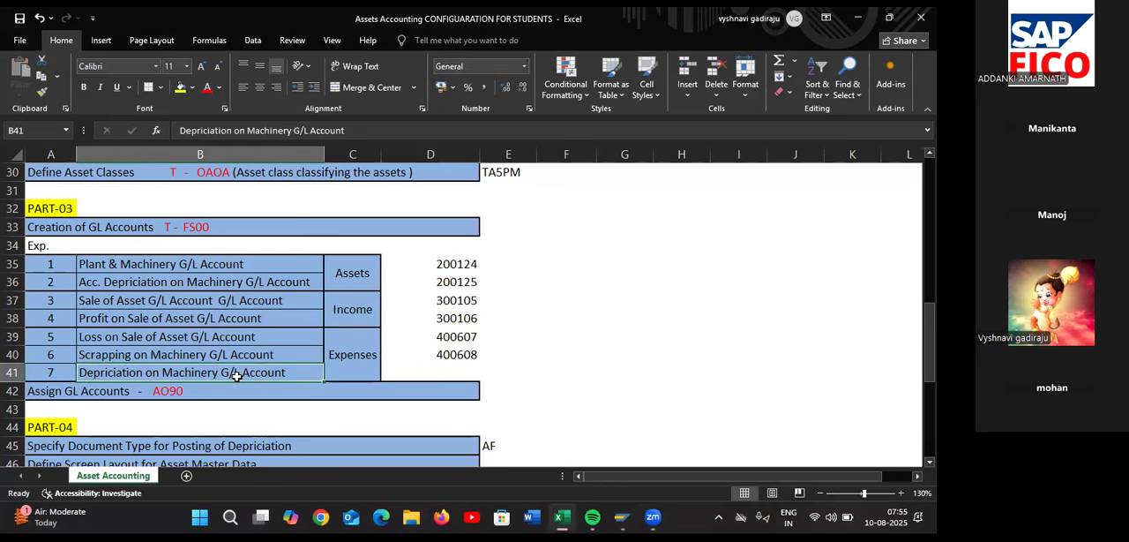
{"action": "key", "text": "ctrl+c"}
{"action": "key", "text": "alt+Tab"}
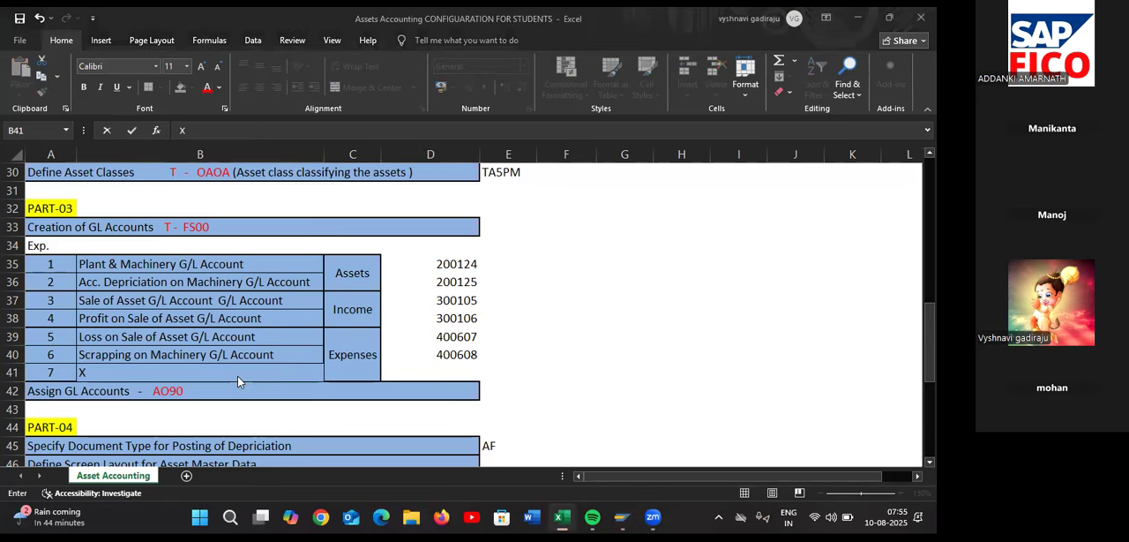
{"action": "left_click", "coordinate": [37, 117]}
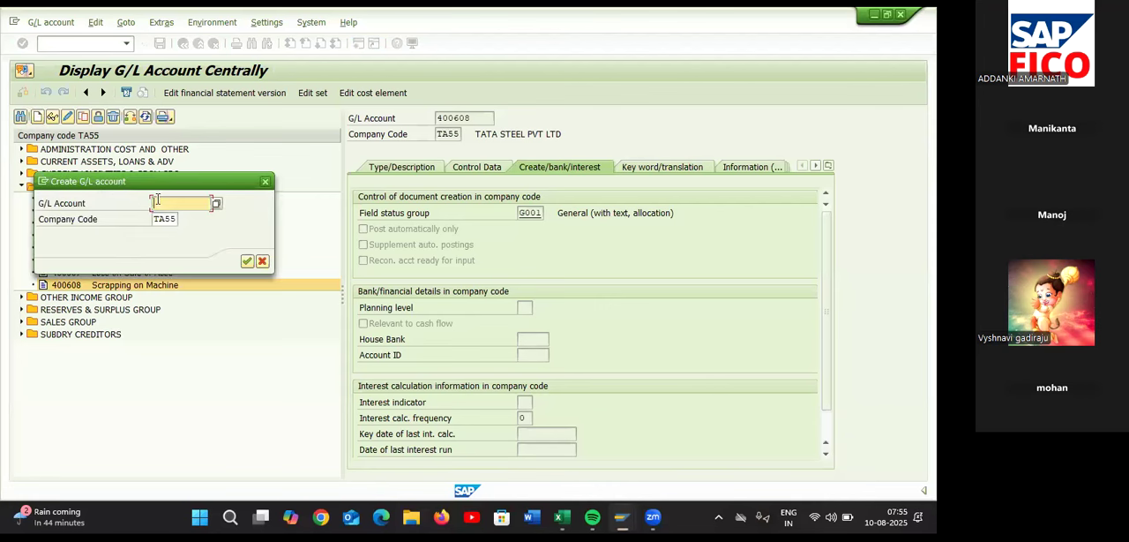
{"action": "type", "text": "400609"}
{"action": "key", "text": "Return"}
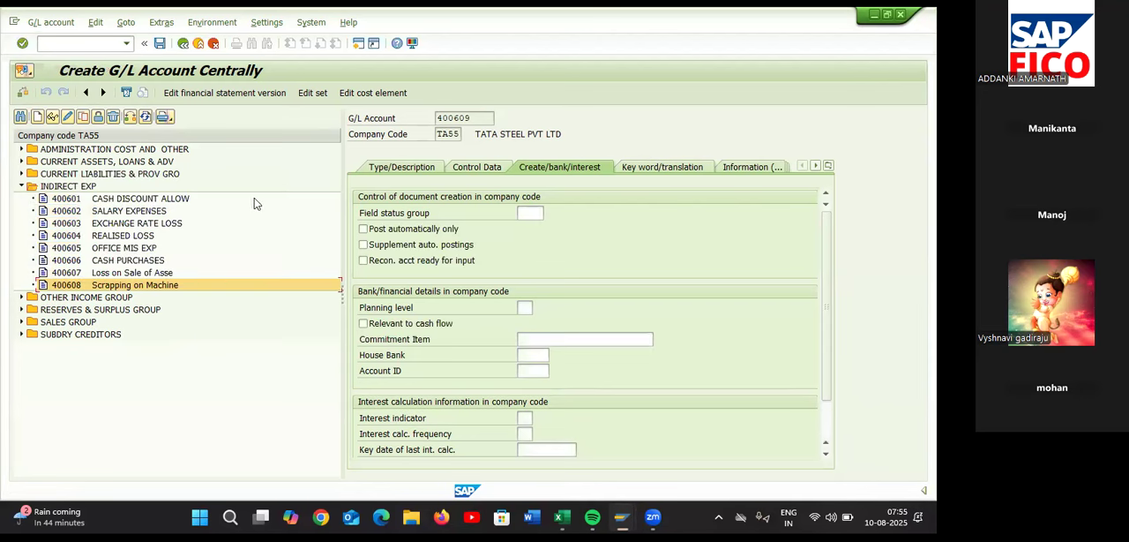
Assign G/L account 400609 to the INDIRECT EXP account group
{"action": "left_click", "coordinate": [411, 168]}
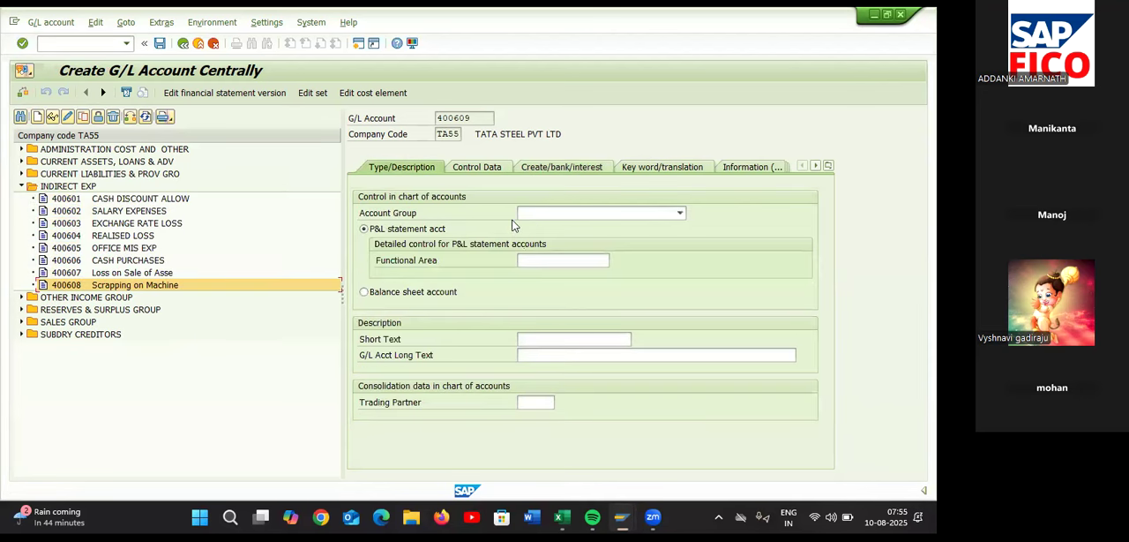
{"action": "left_click", "coordinate": [532, 214]}
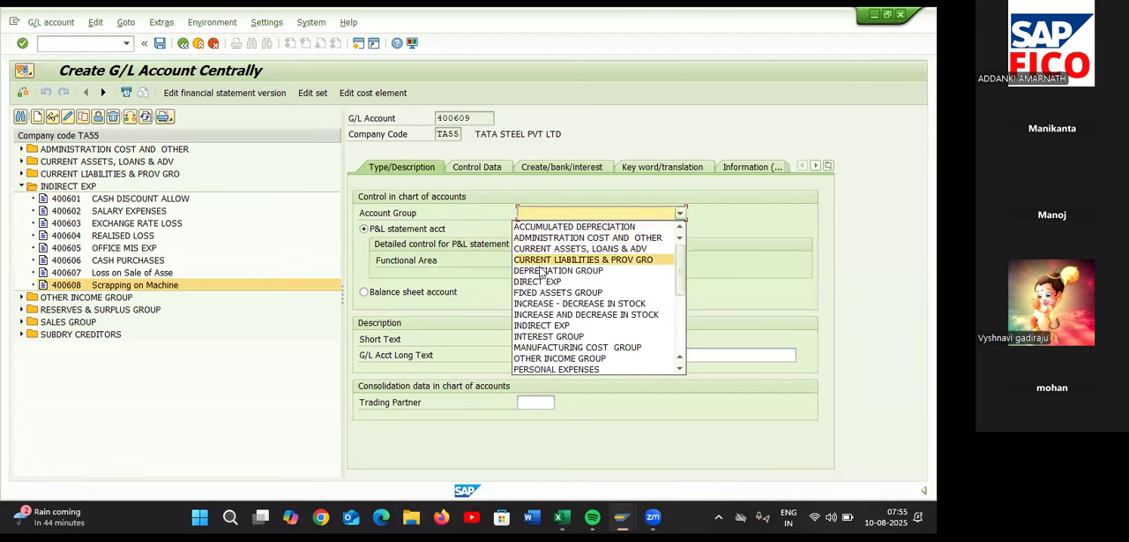
{"action": "left_click", "coordinate": [538, 326]}
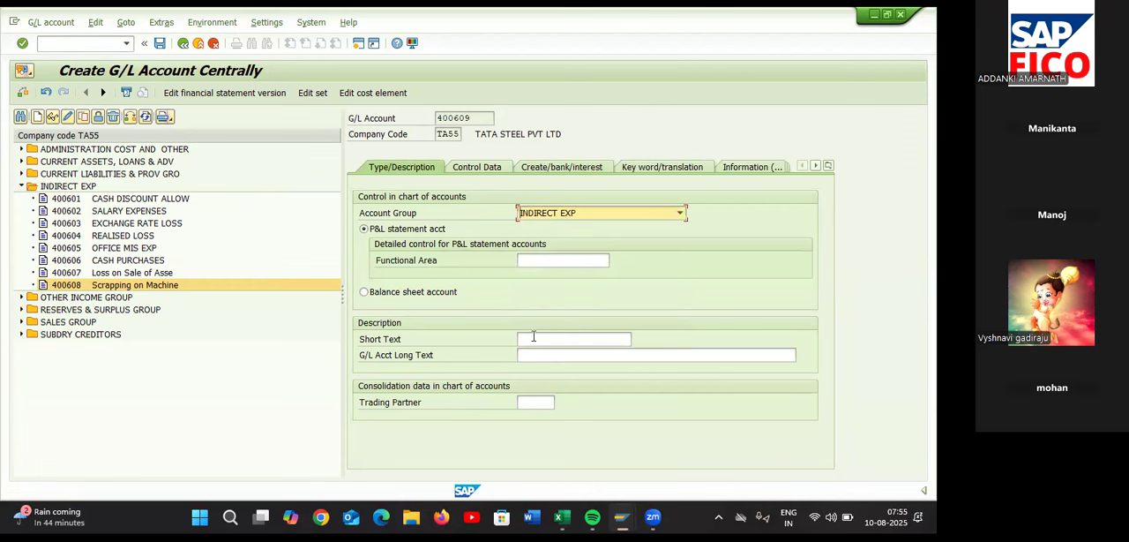
{"action": "left_click", "coordinate": [534, 337]}
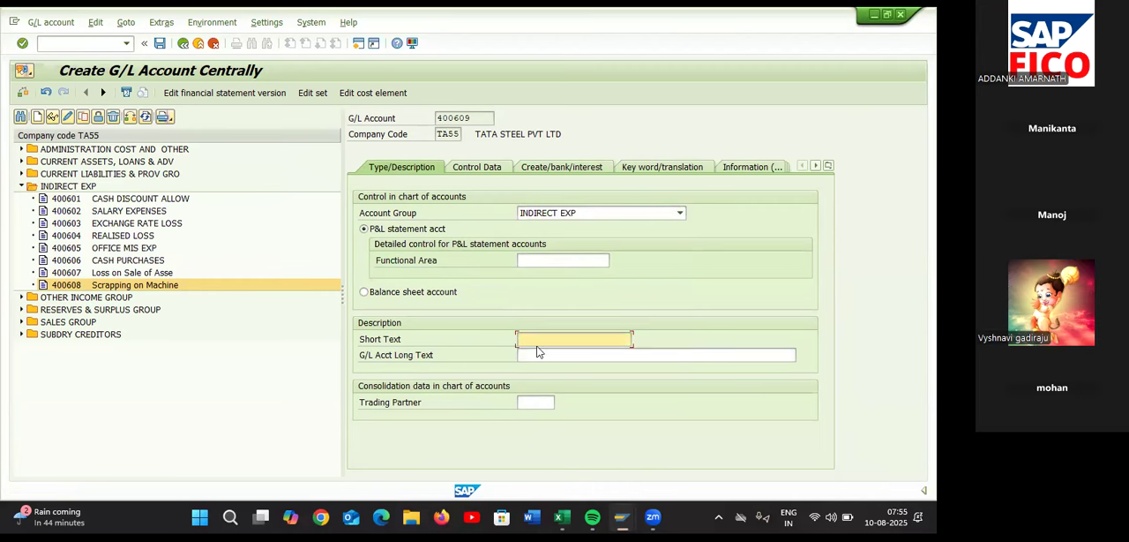
Switch to the Excel sheet and clear the stray X from the label of G/L account row 7 in cell B41
{"action": "key", "text": "alt+Tab"}
{"action": "left_click", "coordinate": [276, 352]}
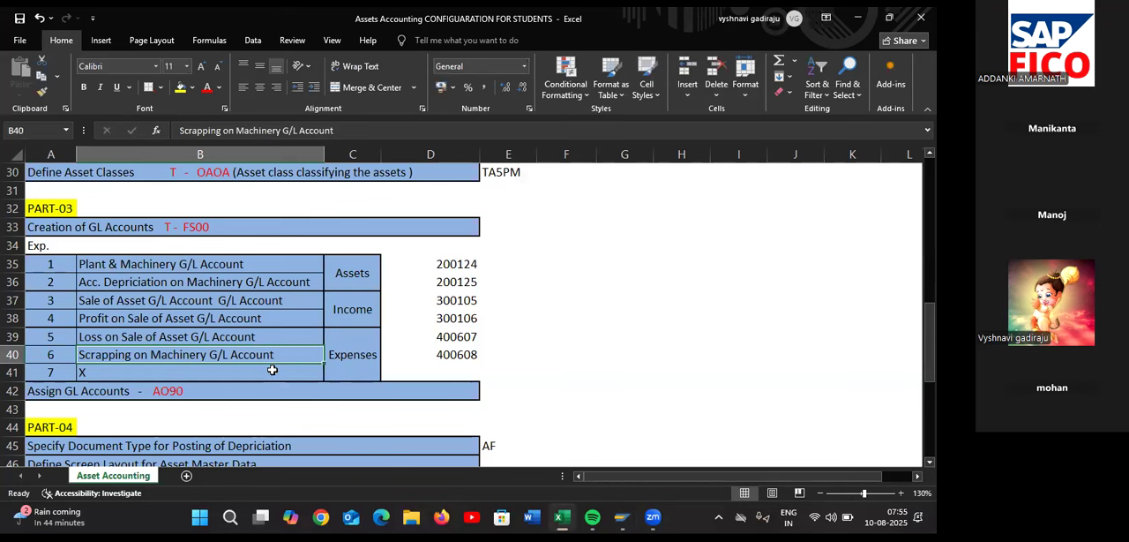
{"action": "left_click", "coordinate": [272, 372]}
{"action": "key", "text": "BackSpace"}
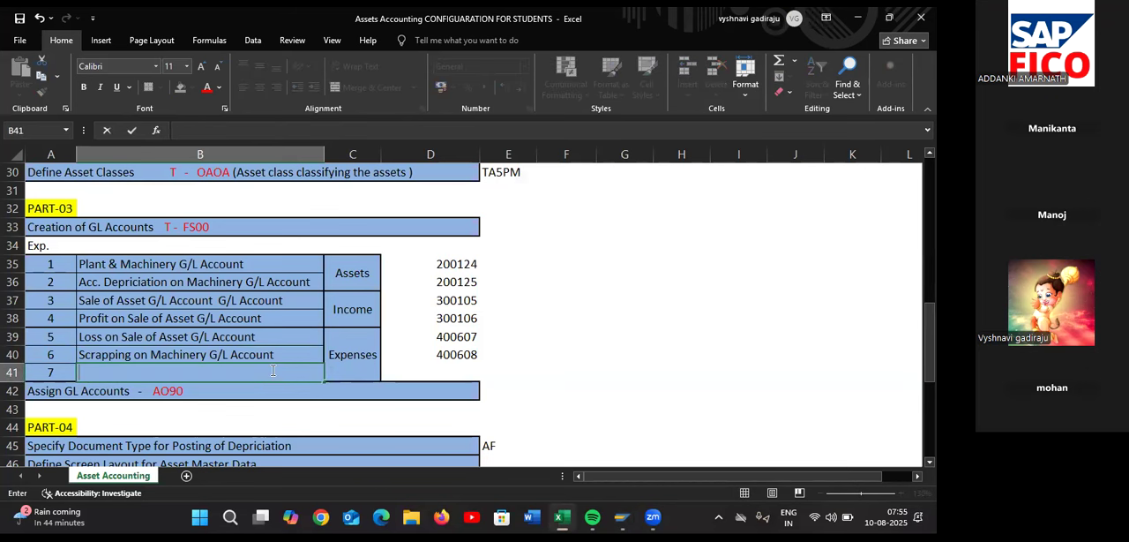
{"action": "type", "text": "X"}
{"action": "key", "text": "BackSpace"}
{"action": "left_click", "coordinate": [243, 358]}
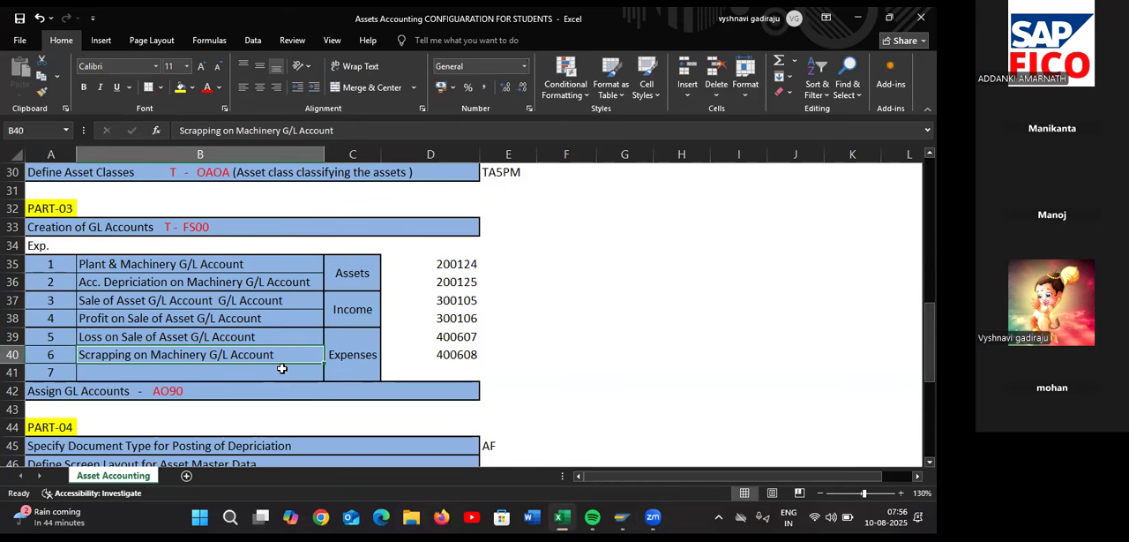
Enter "DEPRECTION ON MACHINERY AC" as the label of G/L account row 7 in cell B41
{"action": "left_click", "coordinate": [264, 373]}
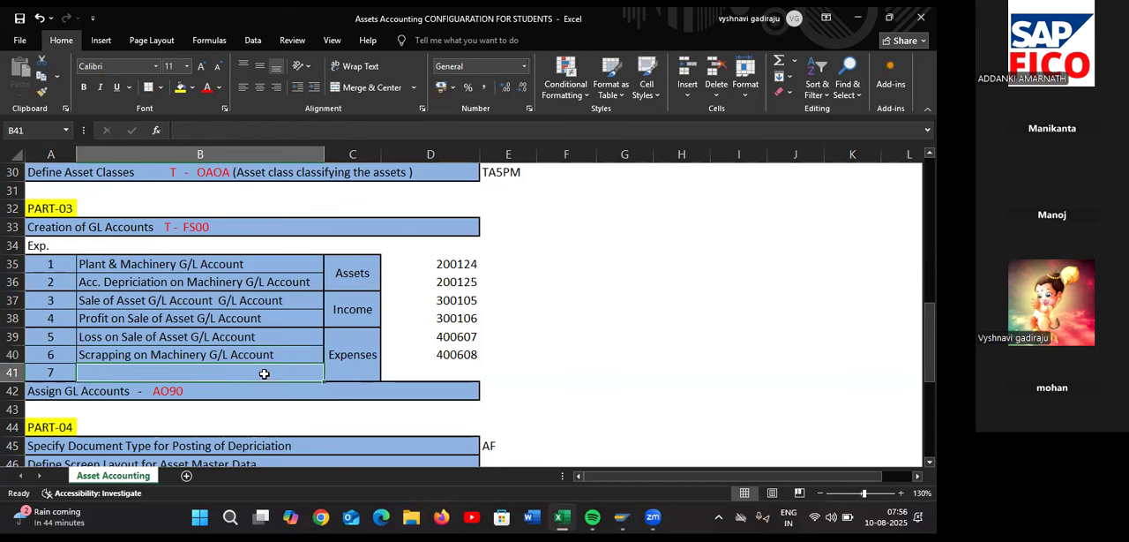
{"action": "type", "text": "DEP"}
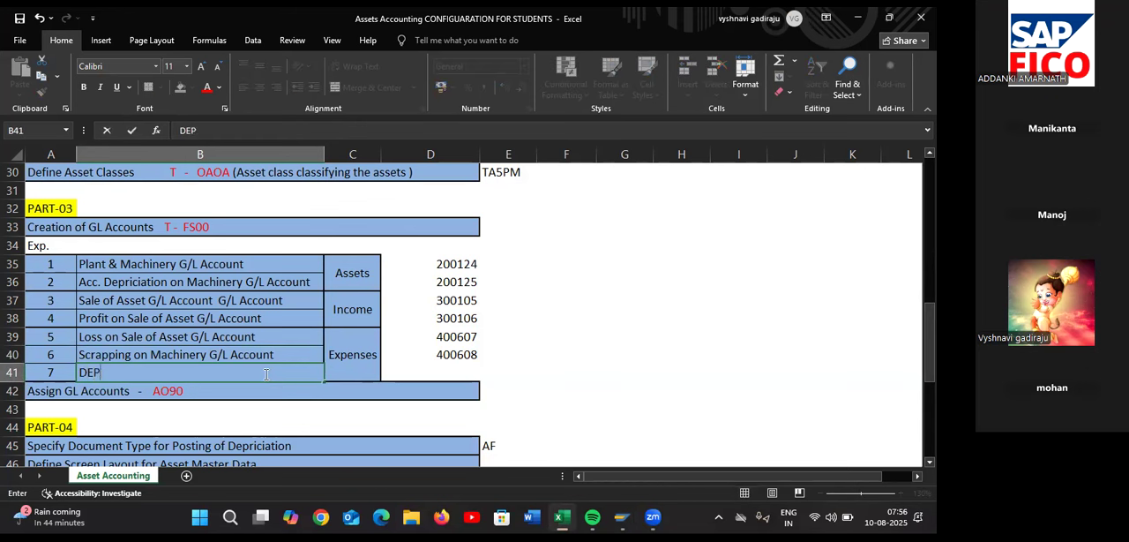
{"action": "type", "text": "RECTION "}
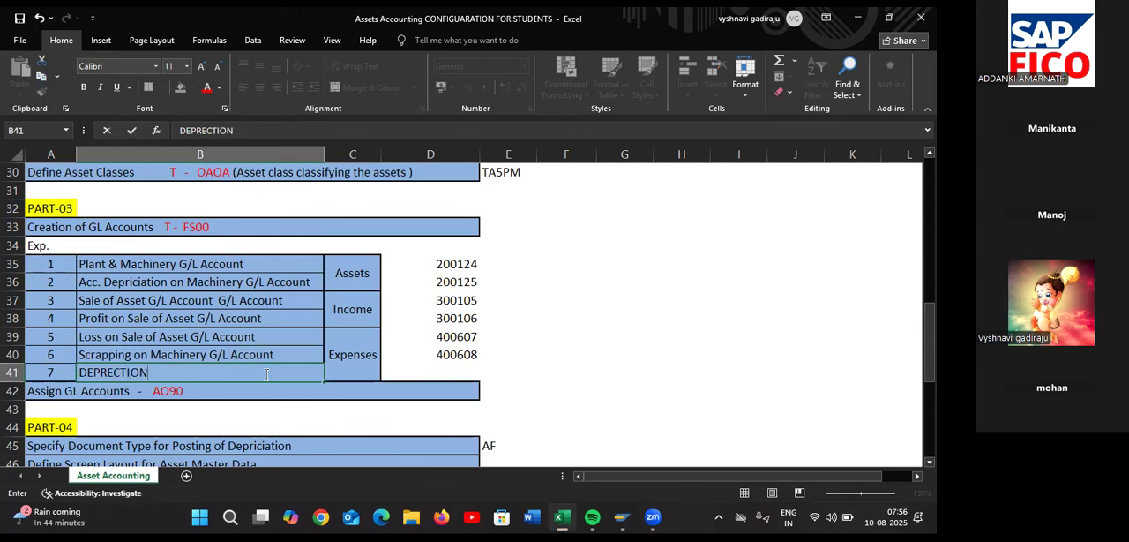
{"action": "type", "text": "ON MACHINER"}
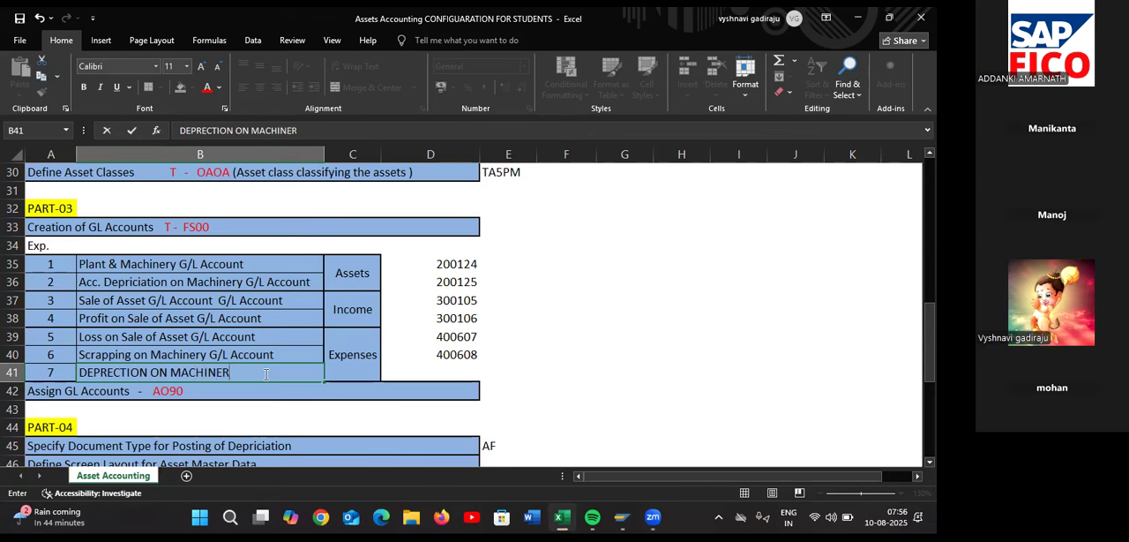
{"action": "type", "text": "Y AC"}
{"action": "left_click", "coordinate": [410, 376]}
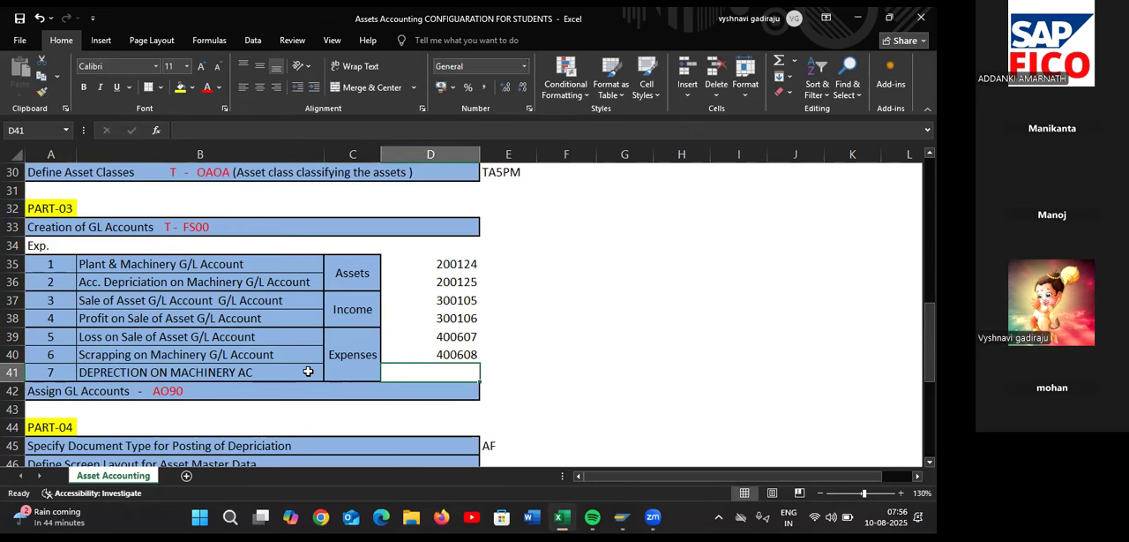
Copy the row 7 label from cell B41, switch to SAP, and paste it as the short text and long text of G/L account 400609
{"action": "left_click", "coordinate": [308, 371]}
{"action": "key", "text": "ctrl+c"}
{"action": "key", "text": "alt+Tab"}
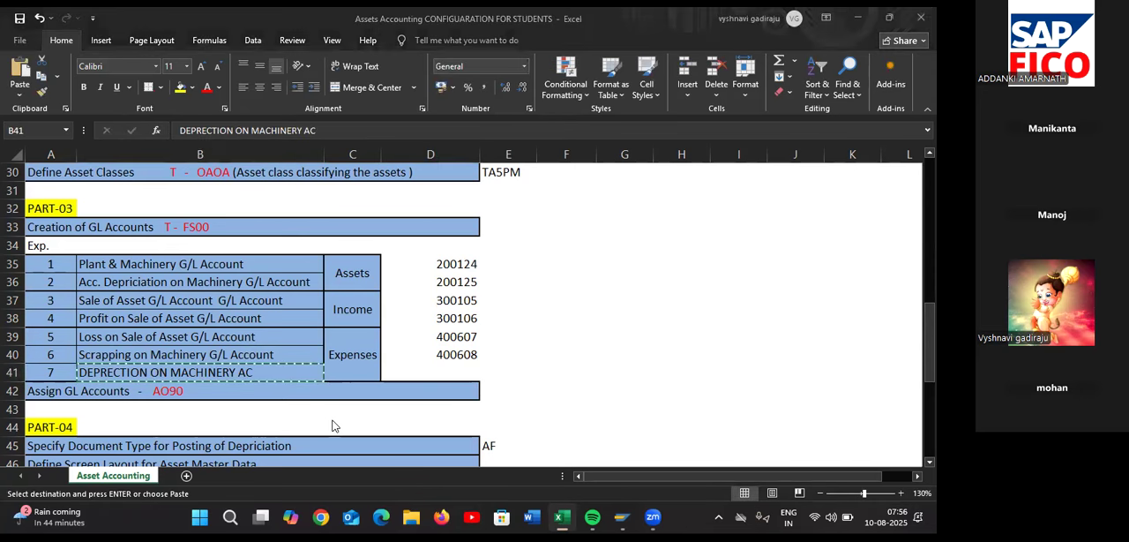
{"action": "key", "text": "ctrl+v"}
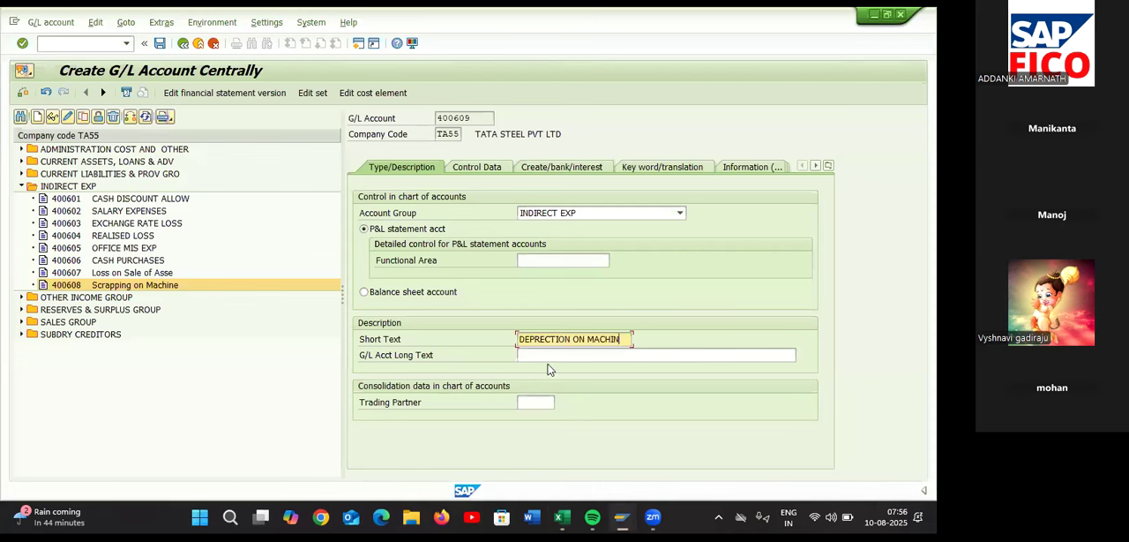
{"action": "left_click", "coordinate": [556, 357]}
{"action": "key", "text": "ctrl+v"}
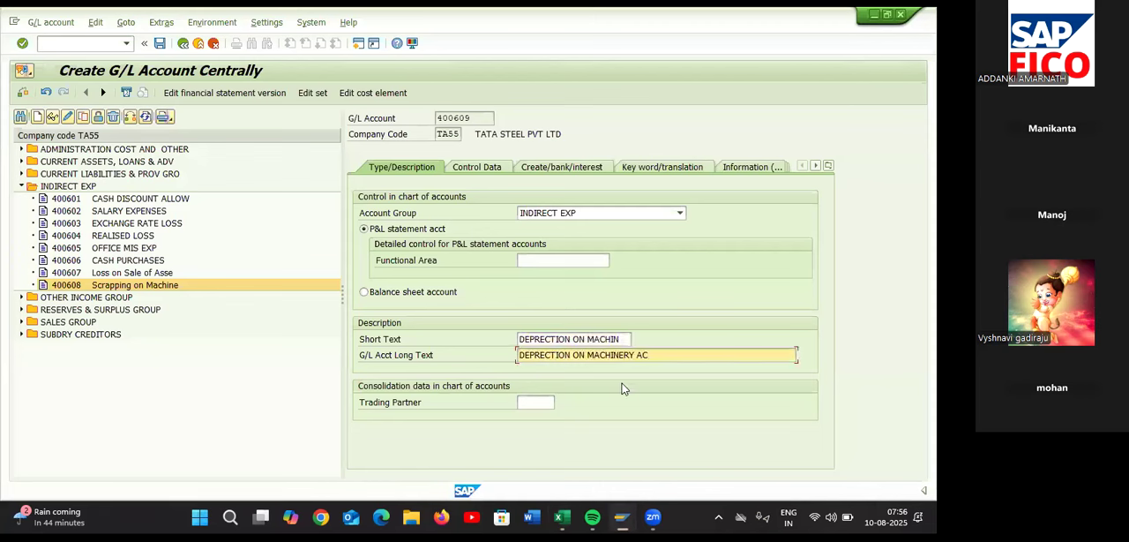
In the control data of G/L account 400609, enable line item display and set the sort key to 018
{"action": "left_click", "coordinate": [477, 168]}
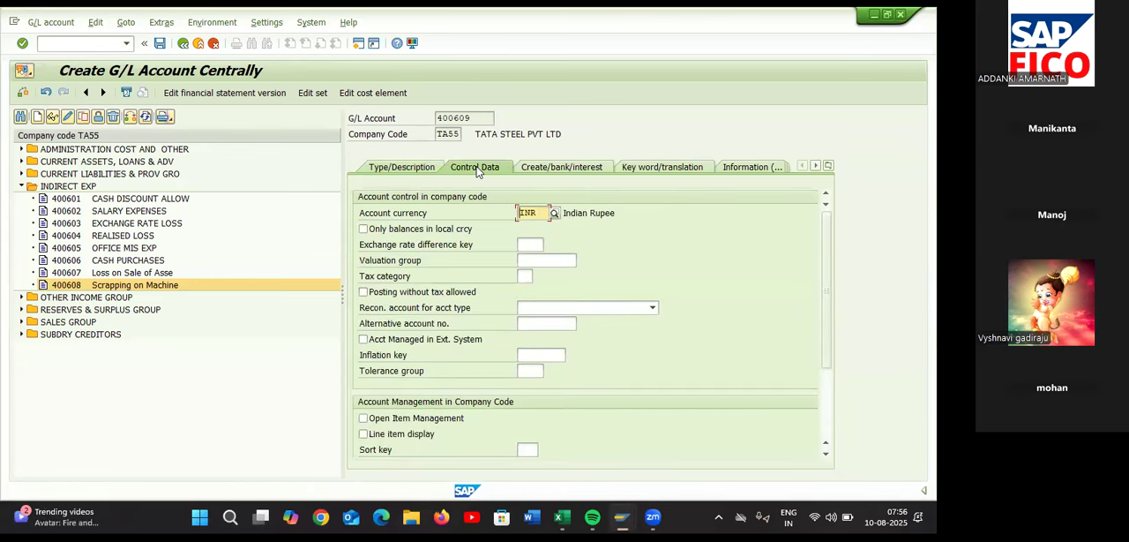
{"action": "left_click", "coordinate": [363, 434]}
{"action": "left_click", "coordinate": [535, 450]}
{"action": "type", "text": "018"}
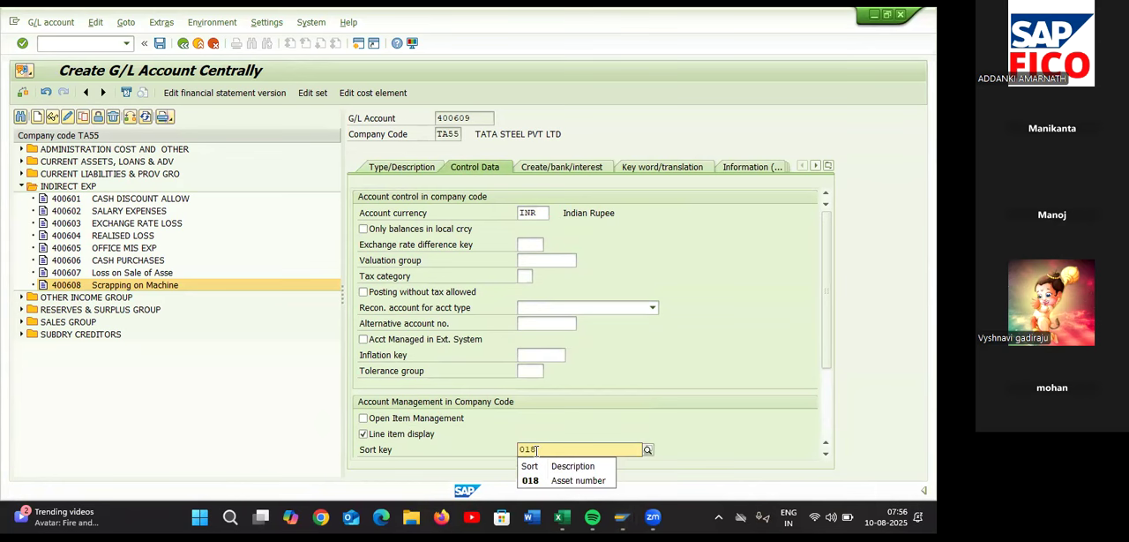
Set the field status group of G/L account 400609 to G001 and save the account
{"action": "left_click", "coordinate": [581, 168]}
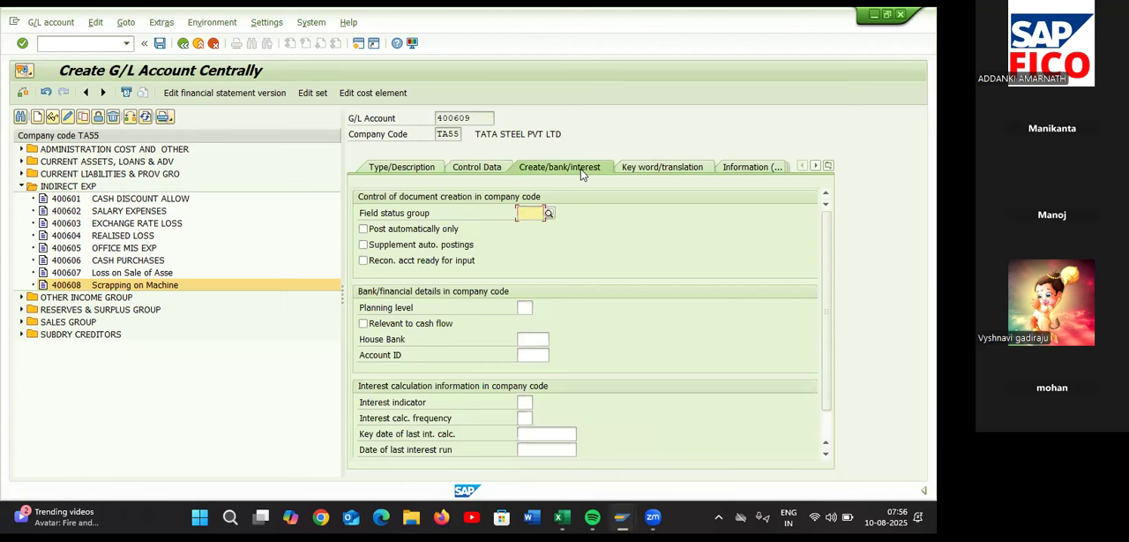
{"action": "type", "text": "G001"}
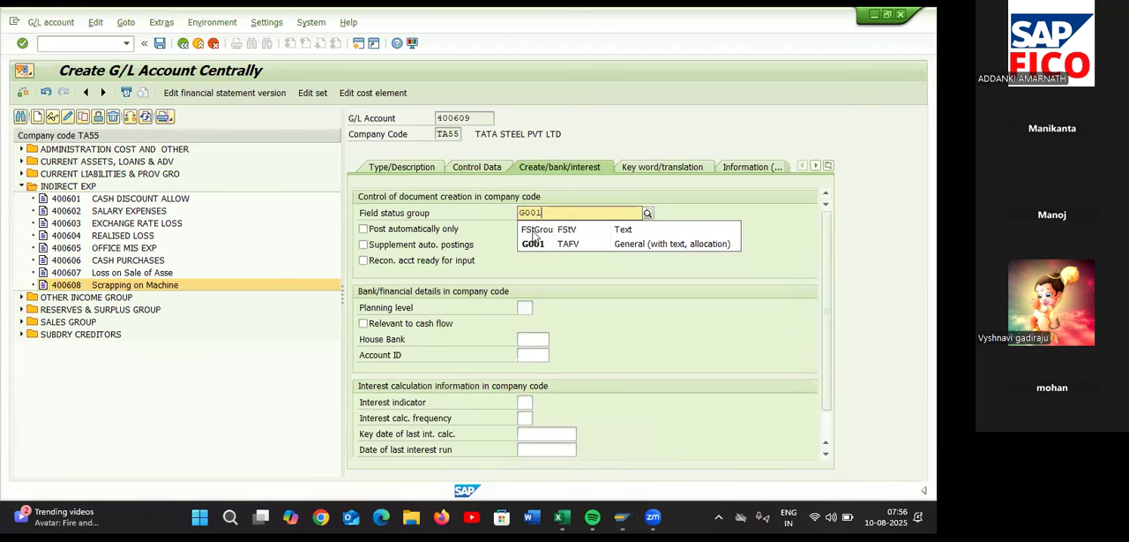
{"action": "left_click", "coordinate": [535, 238]}
{"action": "left_click", "coordinate": [160, 43]}
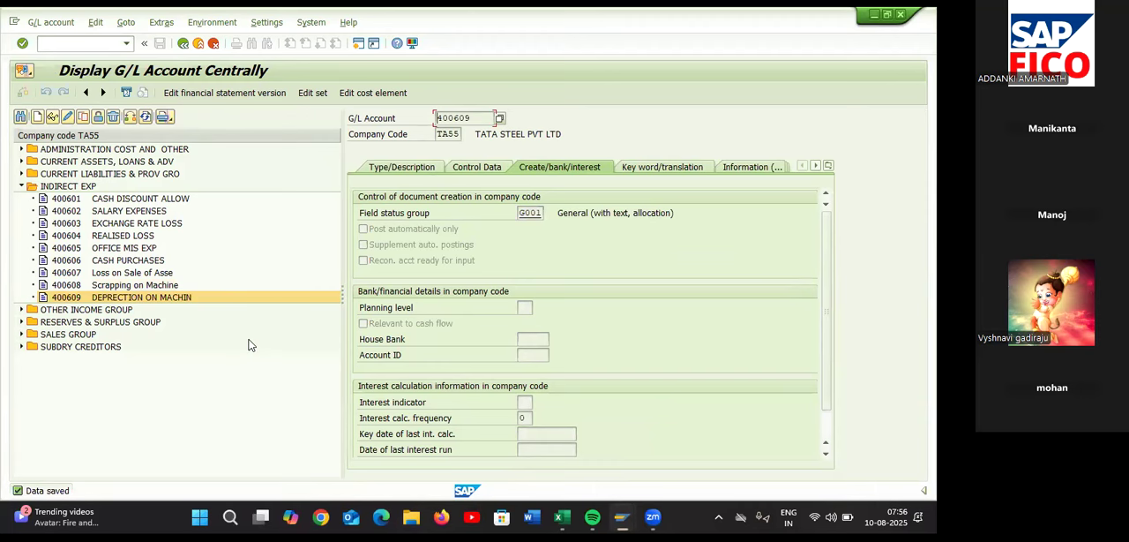
Switch to the Excel sheet and record 400609 as the number for DEPRECTION ON MACHINERY AC in cell D41
{"action": "key", "text": "alt+Tab"}
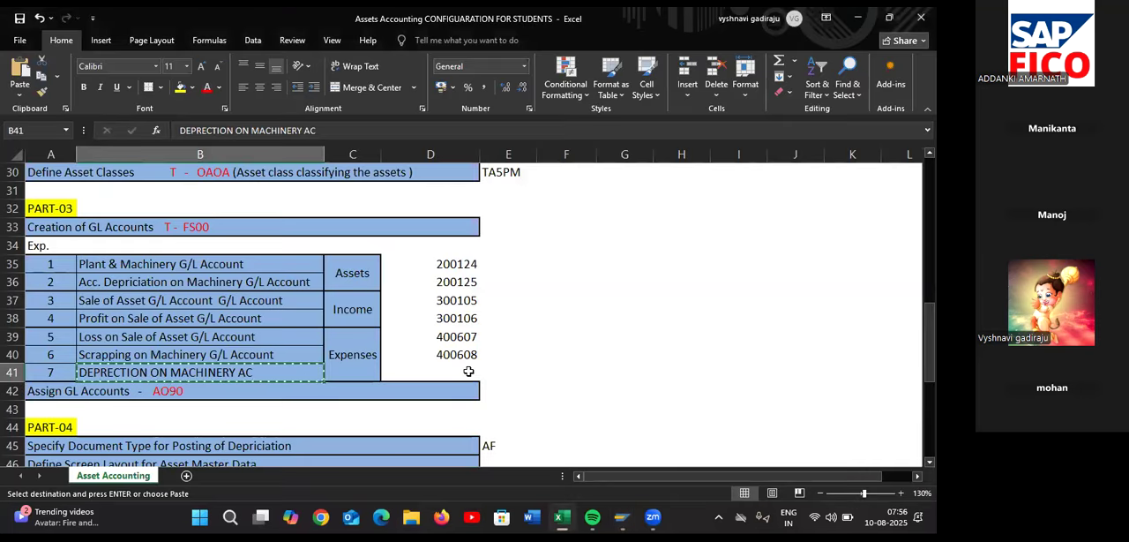
{"action": "left_click", "coordinate": [468, 371]}
{"action": "type", "text": "4006"}
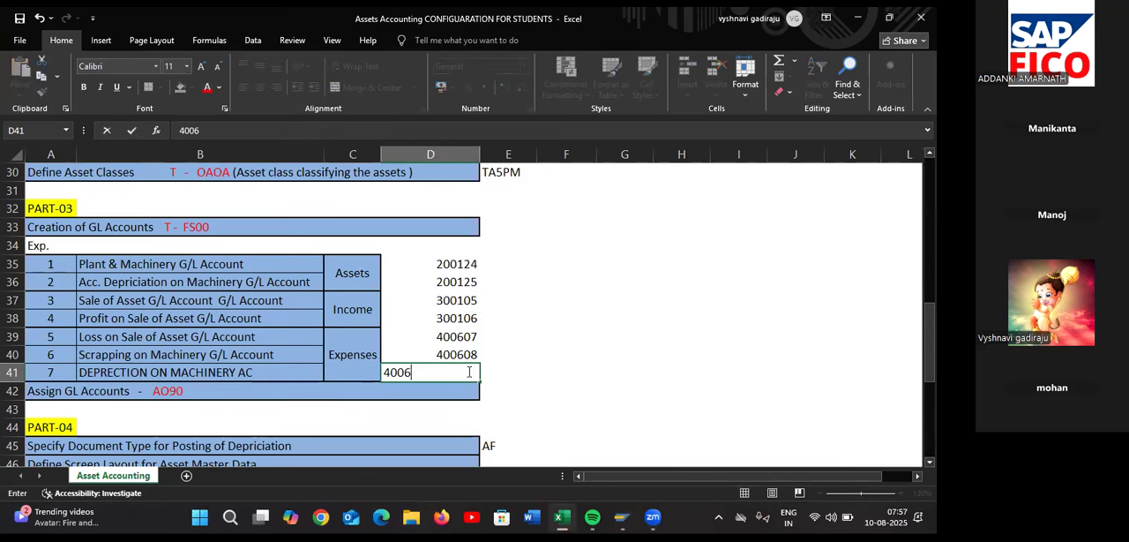
{"action": "type", "text": "09"}
{"action": "left_click", "coordinate": [493, 396]}
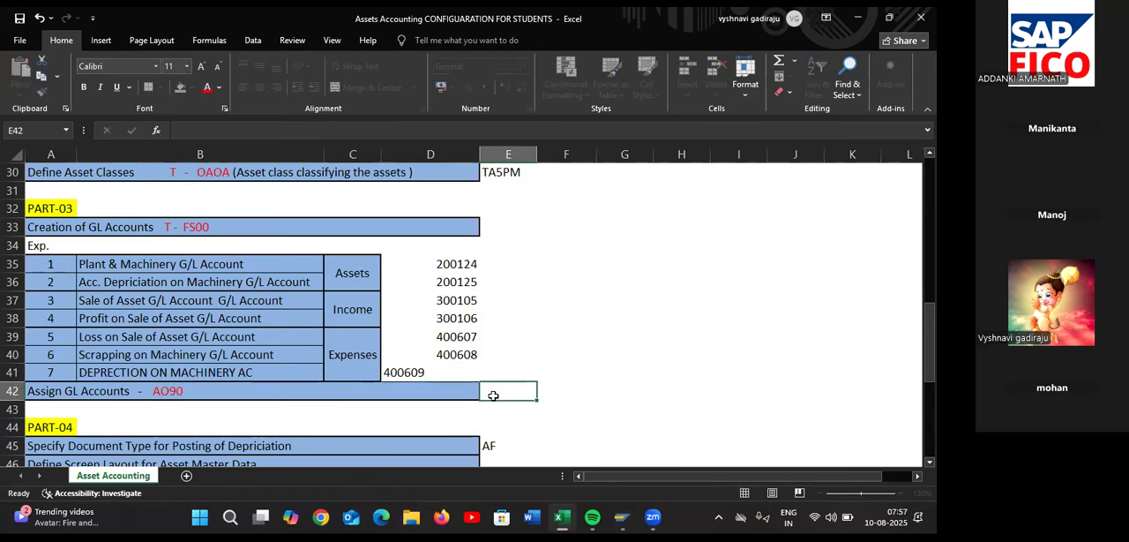
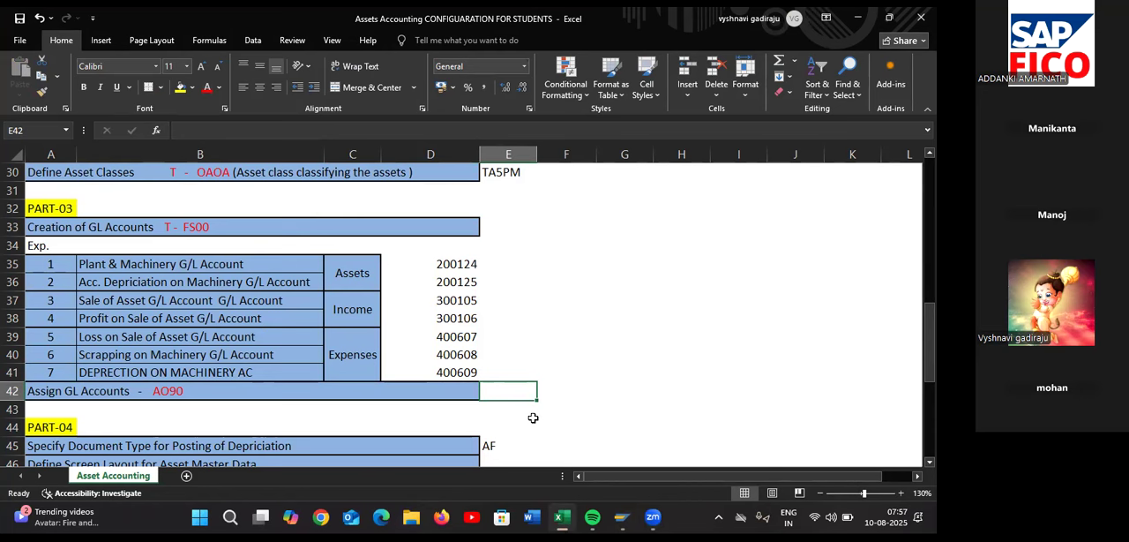
Switch to SAP and try to start transaction A090 for assigning the G/L accounts
{"action": "key", "text": "alt+Tab"}
{"action": "left_click", "coordinate": [87, 47]}
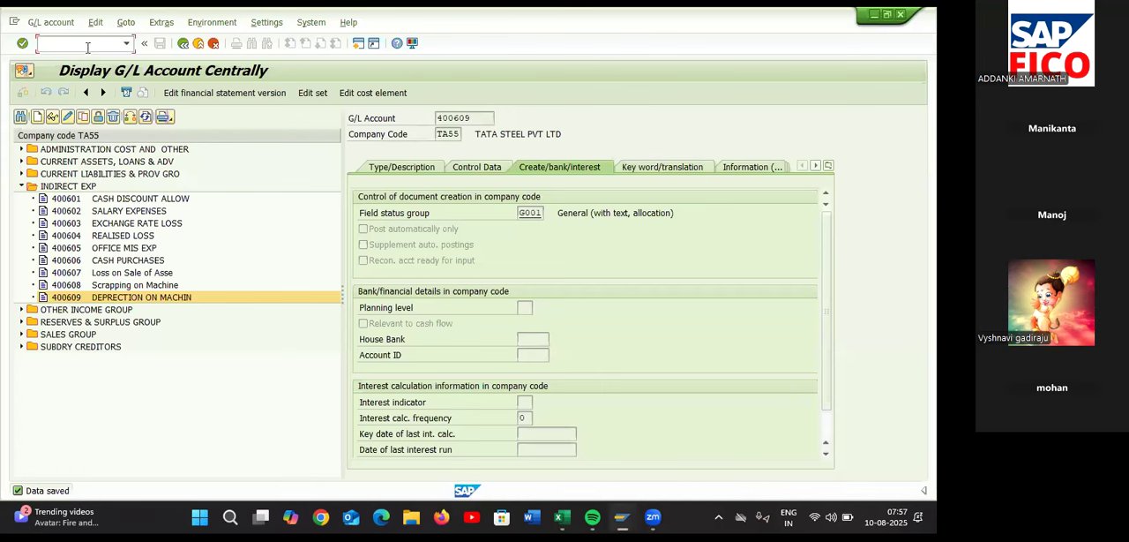
{"action": "type", "text": "/NA0"}
{"action": "type", "text": "00"}
{"action": "key", "text": "Return"}
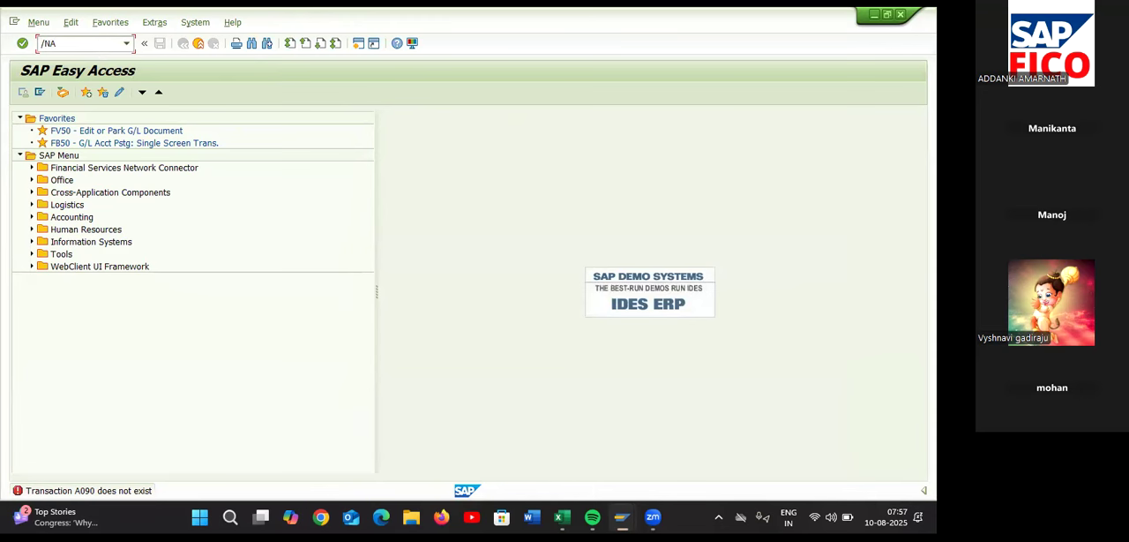
Check the transaction code for assigning G/L accounts in the Excel sheet and start transaction AO90 in SAP
{"action": "type", "text": "90"}
{"action": "key", "text": "alt+Tab"}
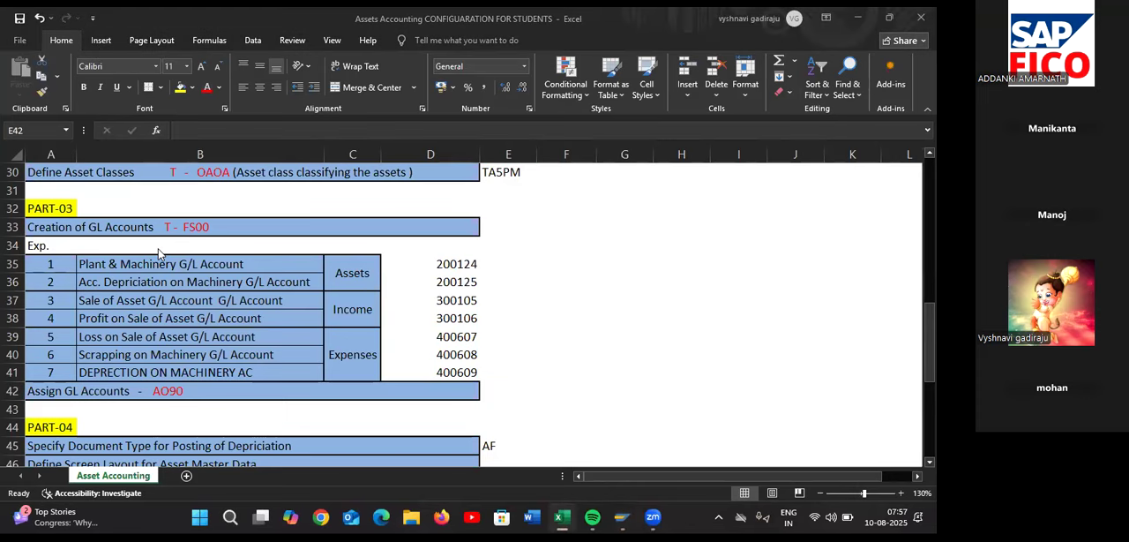
{"action": "key", "text": "alt+Tab"}
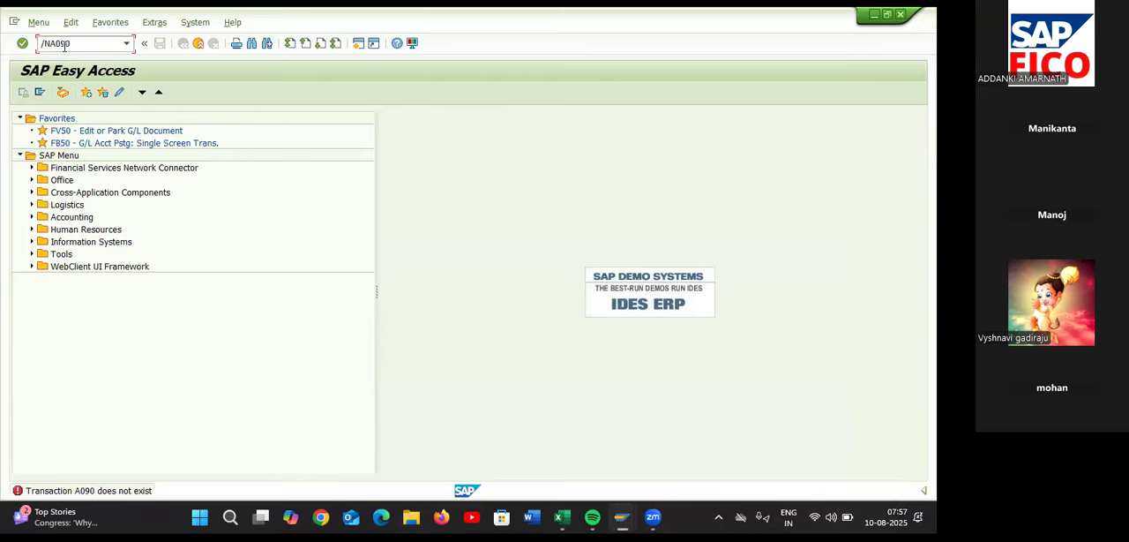
{"action": "key", "text": "BackSpace"}
{"action": "key", "text": "BackSpace"}
{"action": "type", "text": "O"}
{"action": "key", "text": "Return"}
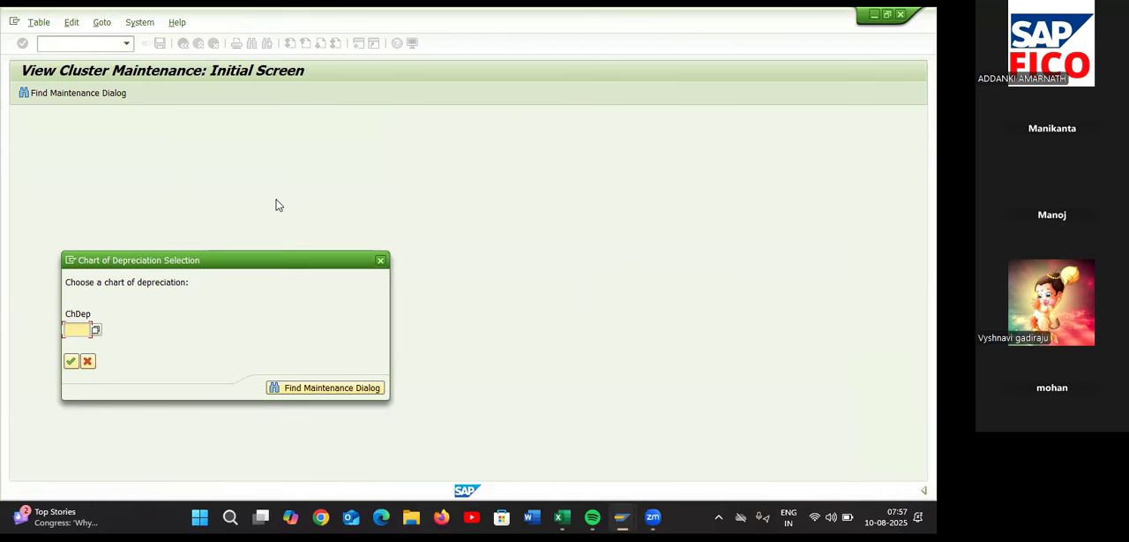
Choose chart of depreciation TA55 and open the account determination list for chart of accounts TAOC
{"action": "type", "text": "TA55"}
{"action": "key", "text": "Return"}
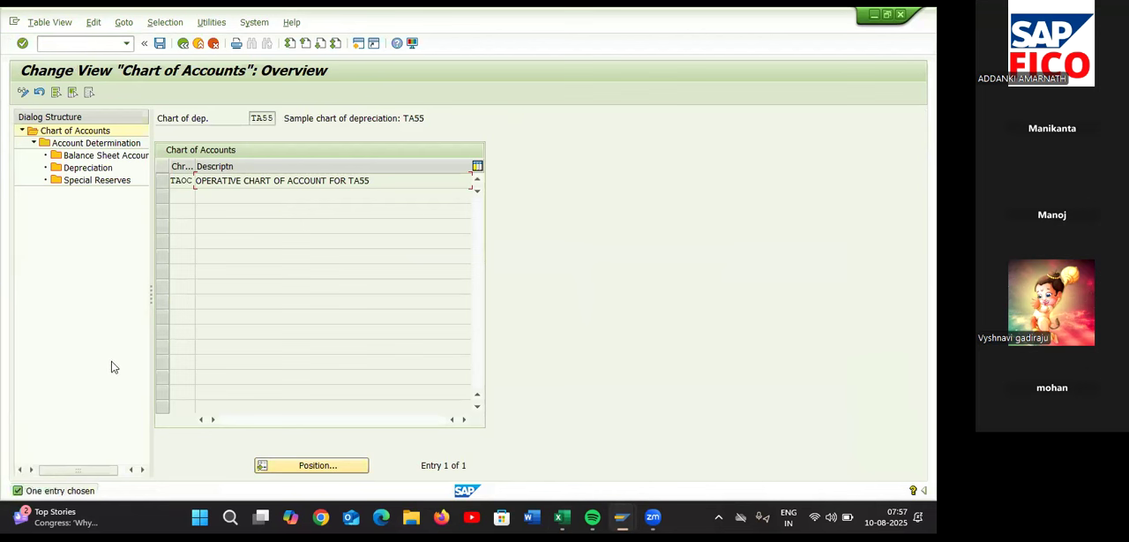
{"action": "left_click", "coordinate": [162, 181]}
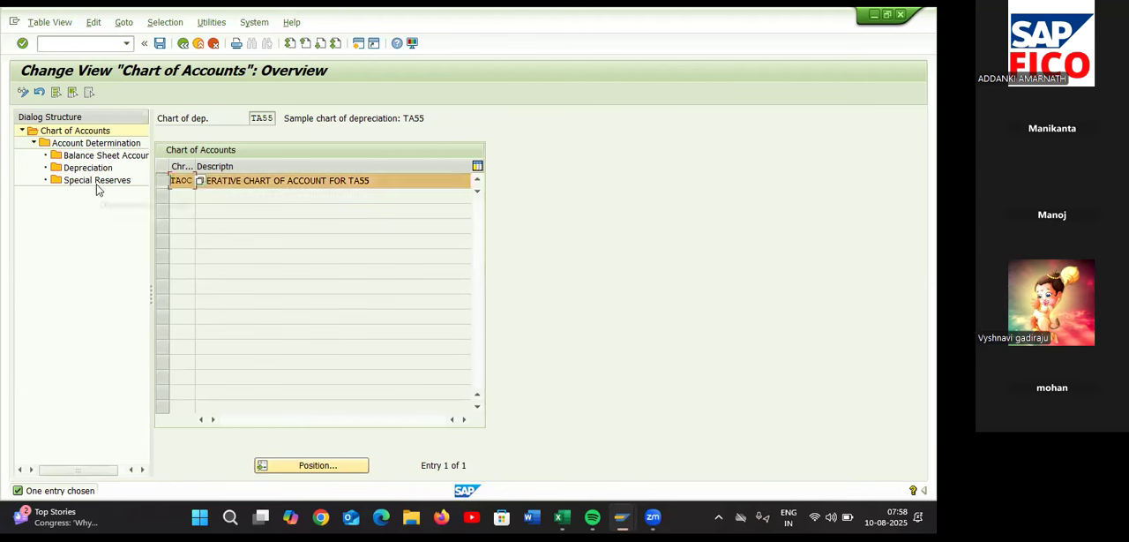
{"action": "left_click", "coordinate": [95, 143]}
{"action": "double_click", "coordinate": [96, 144]}
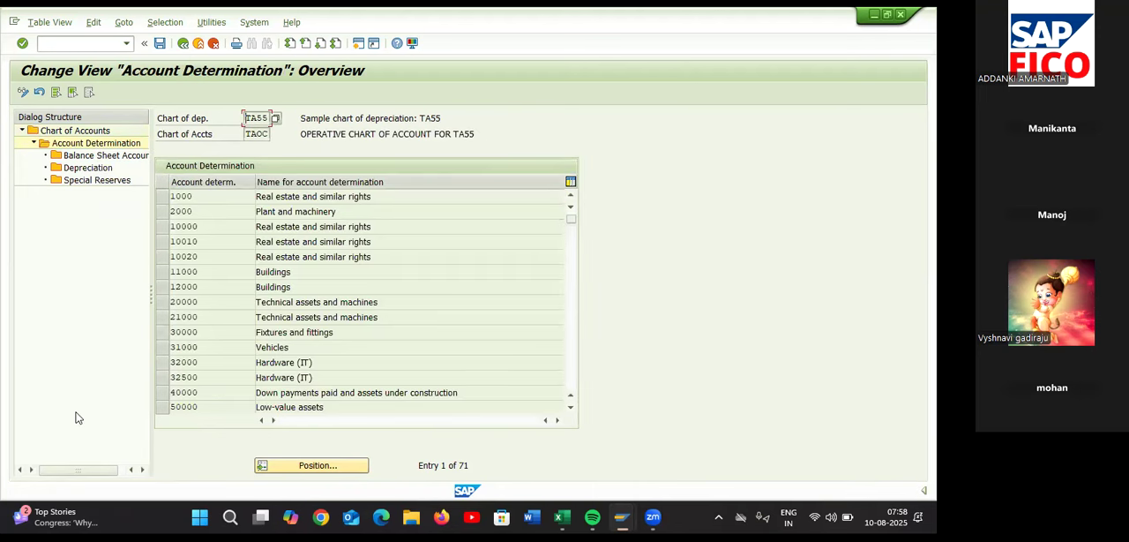
Look up the account determination key in the Excel sheet and position the SAP list at TA55P&M
{"action": "left_click", "coordinate": [285, 466]}
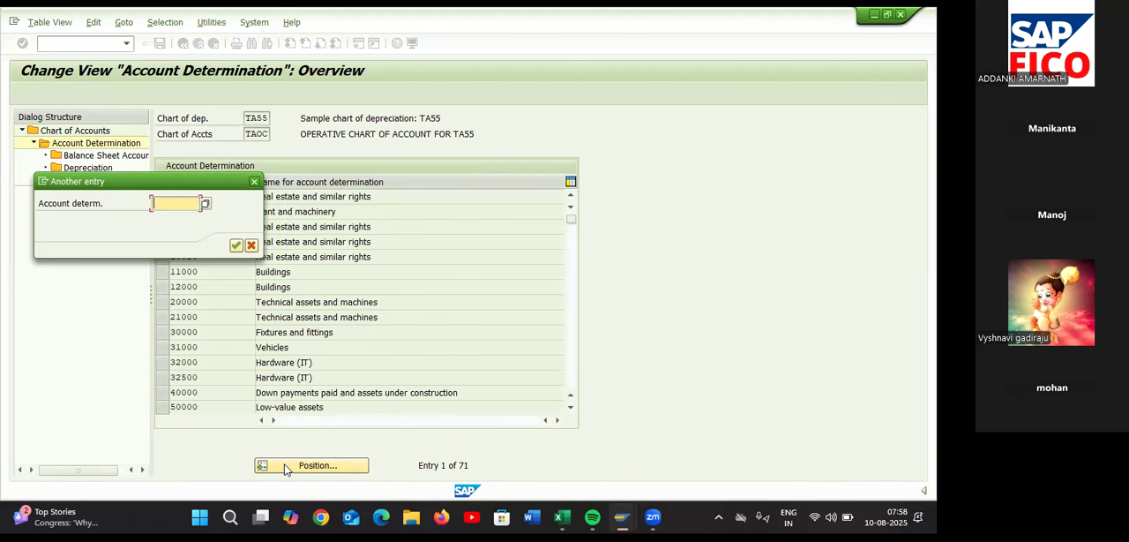
{"action": "type", "text": "T"}
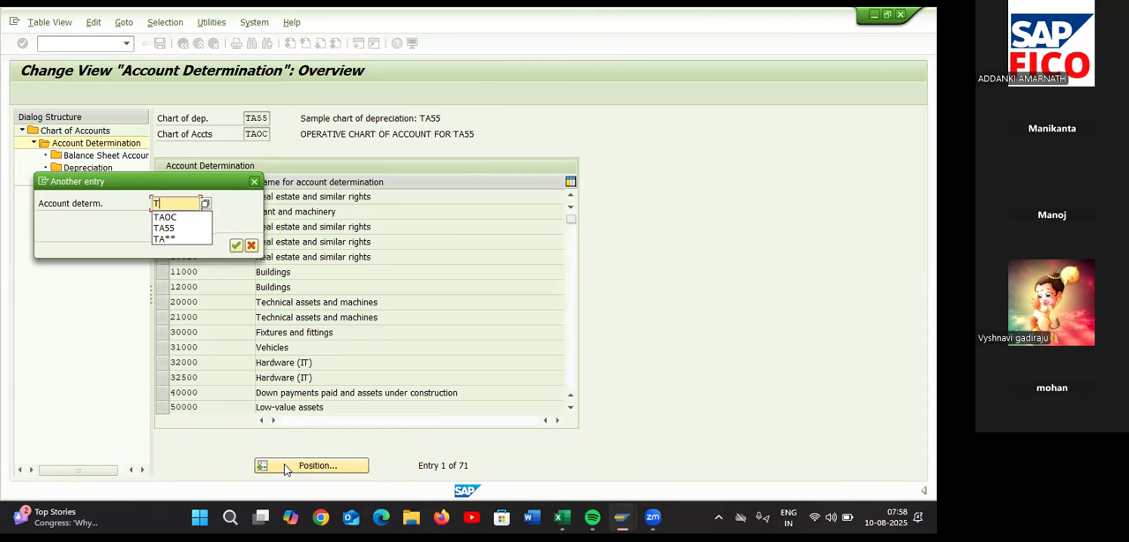
{"action": "key", "text": "alt+Tab"}
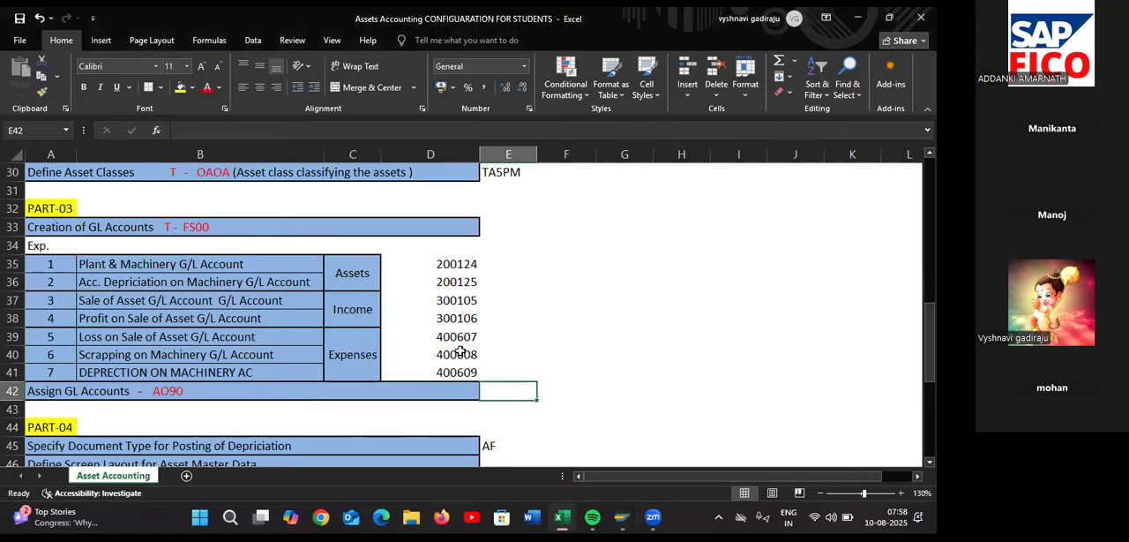
{"action": "scroll", "coordinate": [457, 337], "scroll_direction": "up", "scroll_amount": 2}
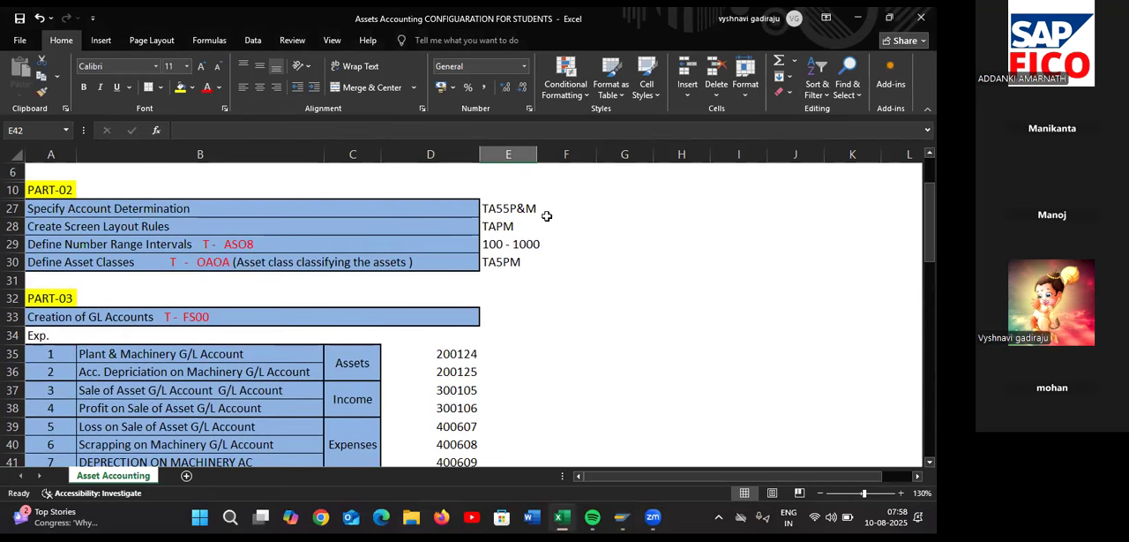
{"action": "key", "text": "alt+Tab"}
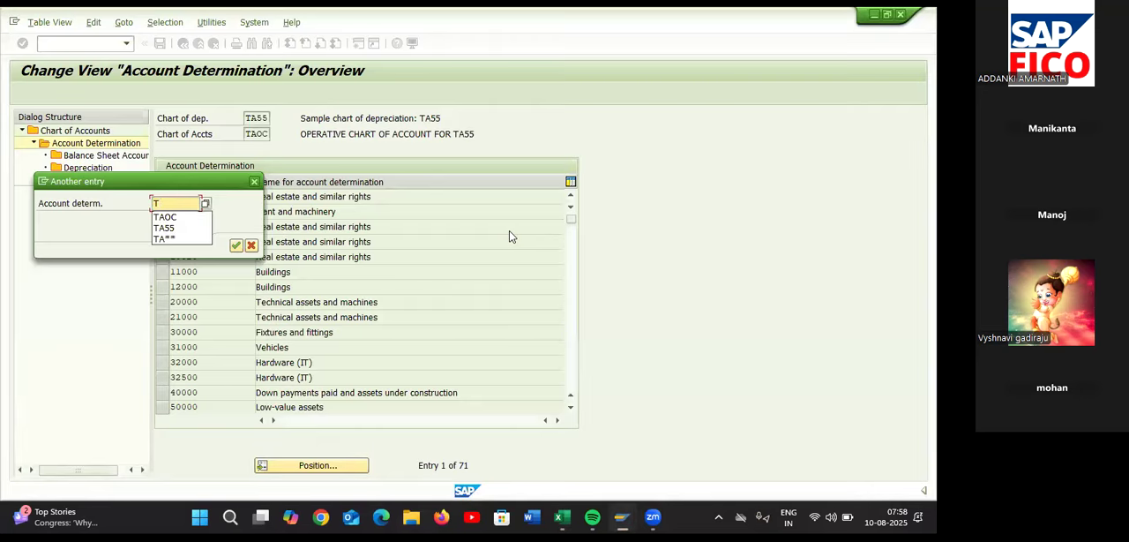
{"action": "type", "text": "55P"}
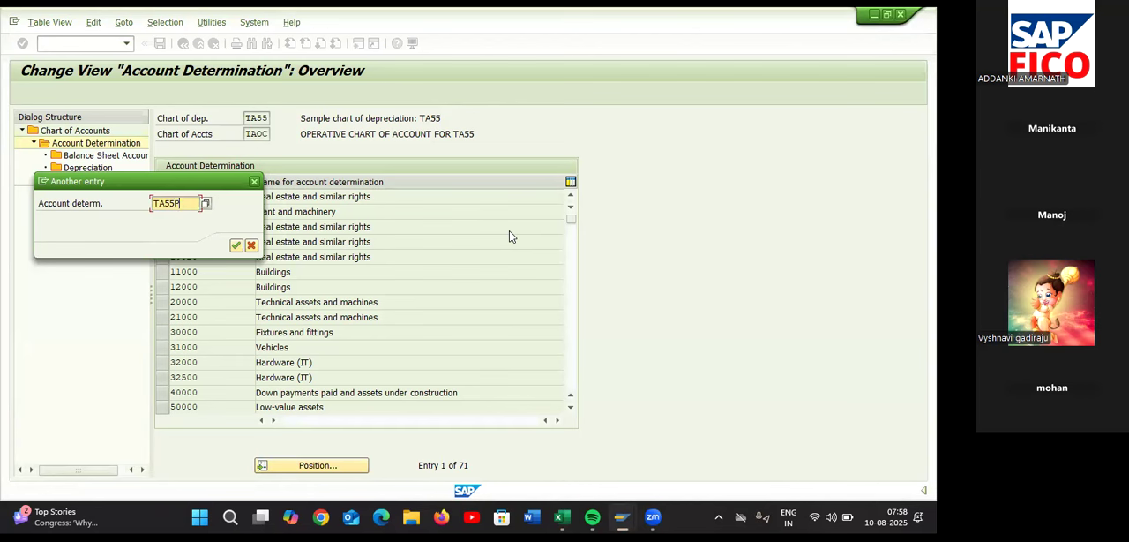
{"action": "type", "text": "&M"}
{"action": "left_click", "coordinate": [236, 245]}
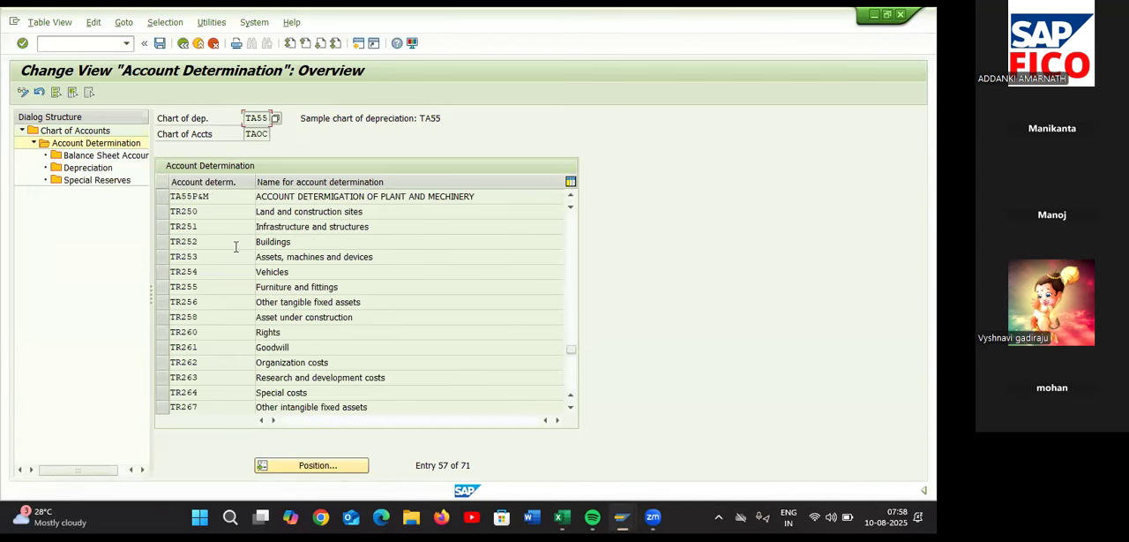
Open the balance sheet accounts of TA55P&M and assign 200124 PLANT & MACHINARY AC as the balance sheet account APC
{"action": "left_click", "coordinate": [181, 196]}
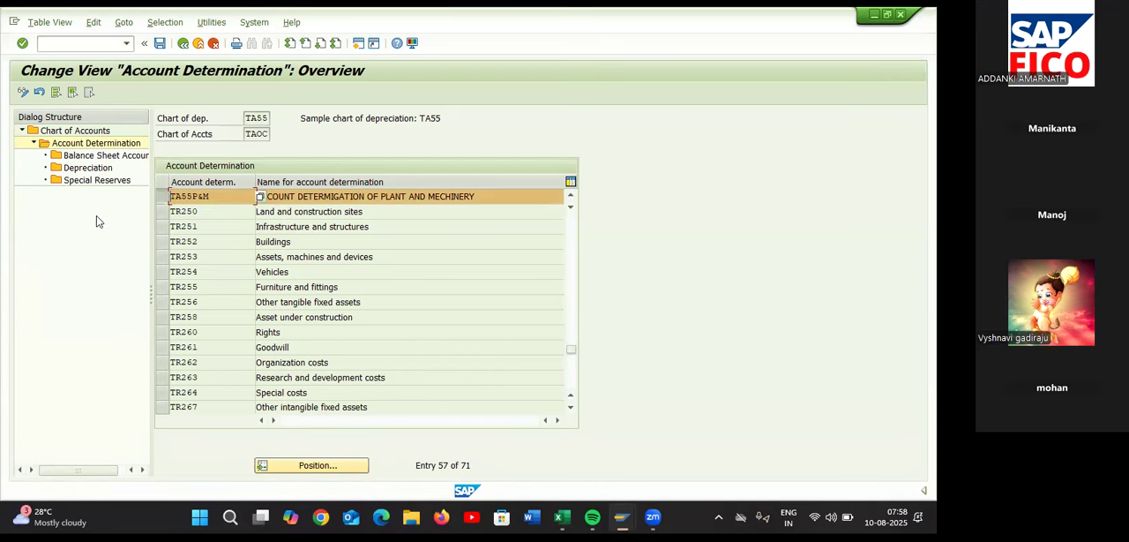
{"action": "double_click", "coordinate": [107, 157]}
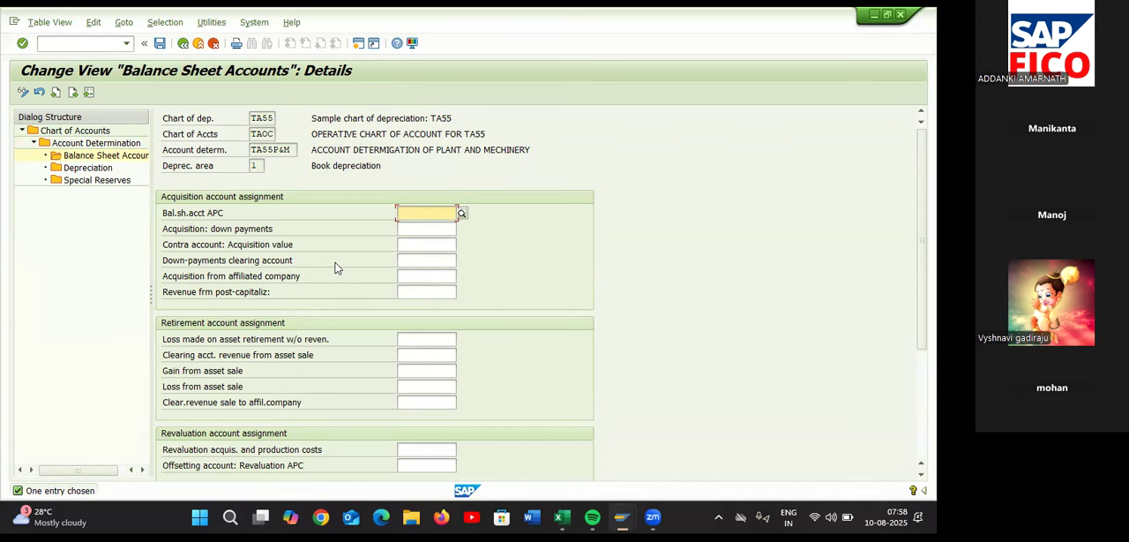
{"action": "left_click", "coordinate": [462, 214]}
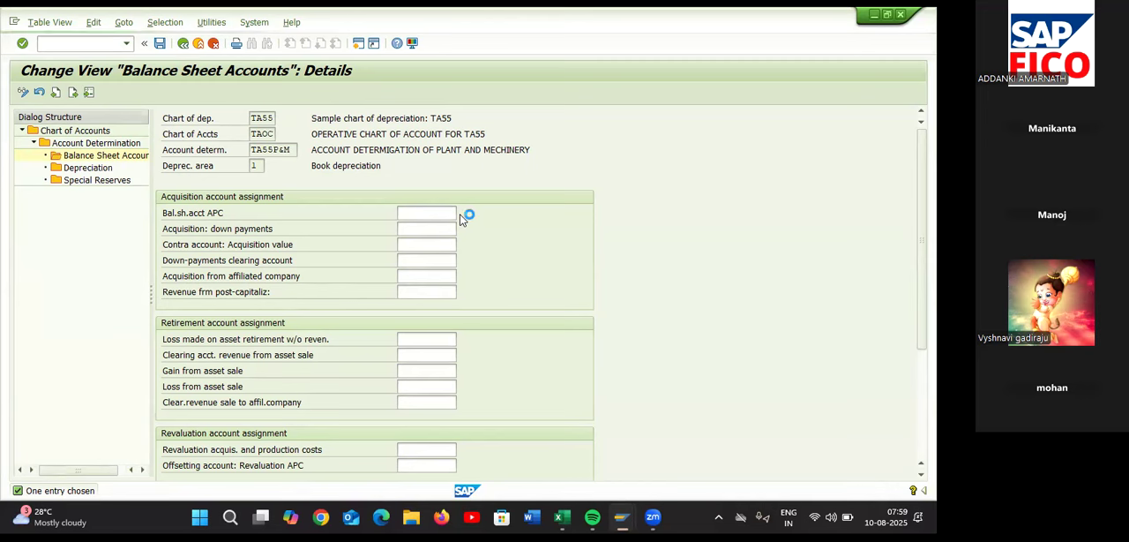
{"action": "key", "text": "Return"}
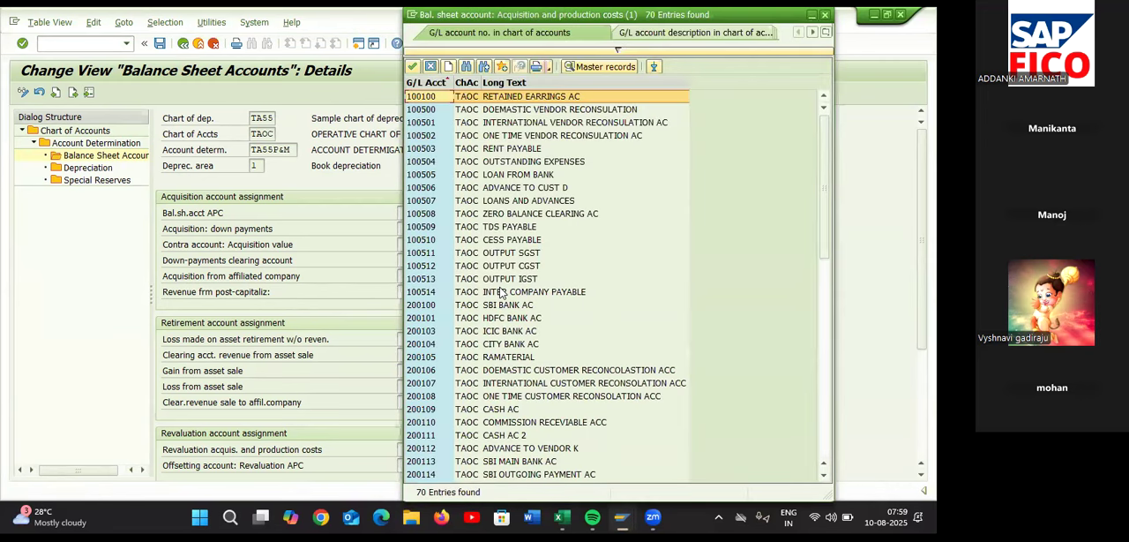
{"action": "scroll", "coordinate": [501, 292], "scroll_direction": "down", "scroll_amount": 1}
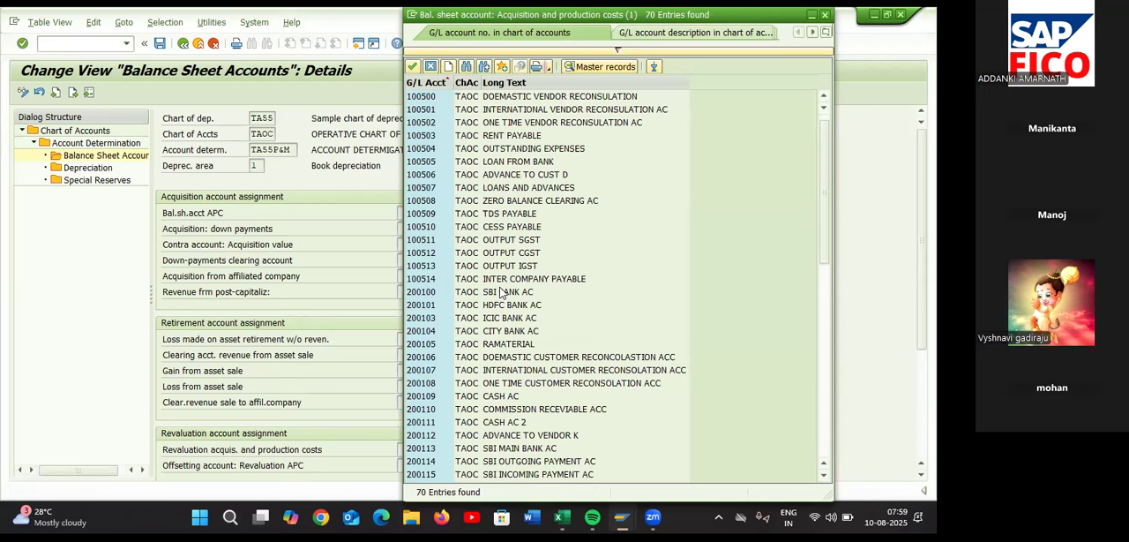
{"action": "scroll", "coordinate": [501, 293], "scroll_direction": "down", "scroll_amount": 9}
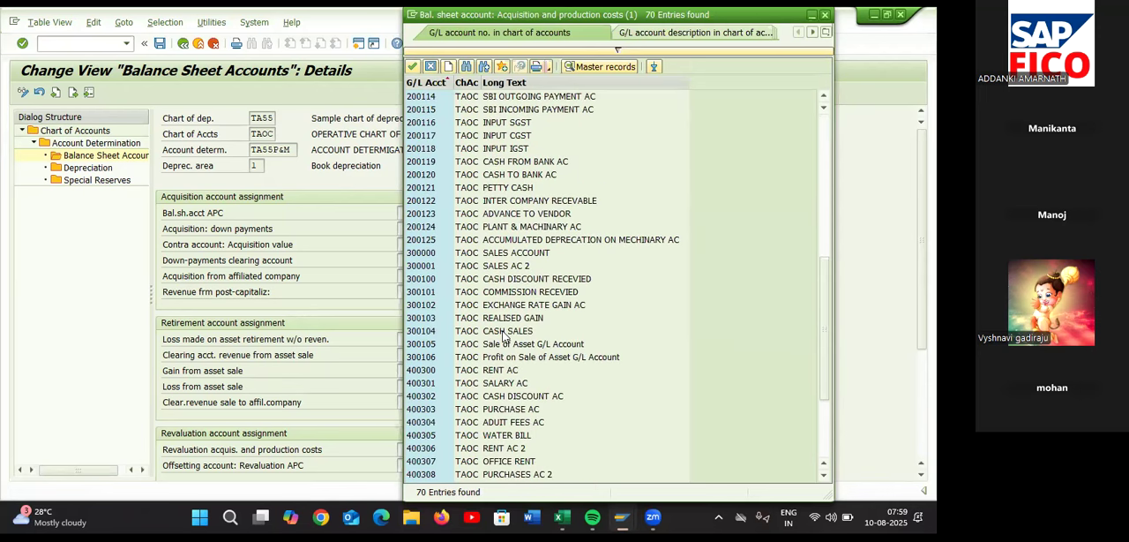
{"action": "left_click", "coordinate": [516, 228]}
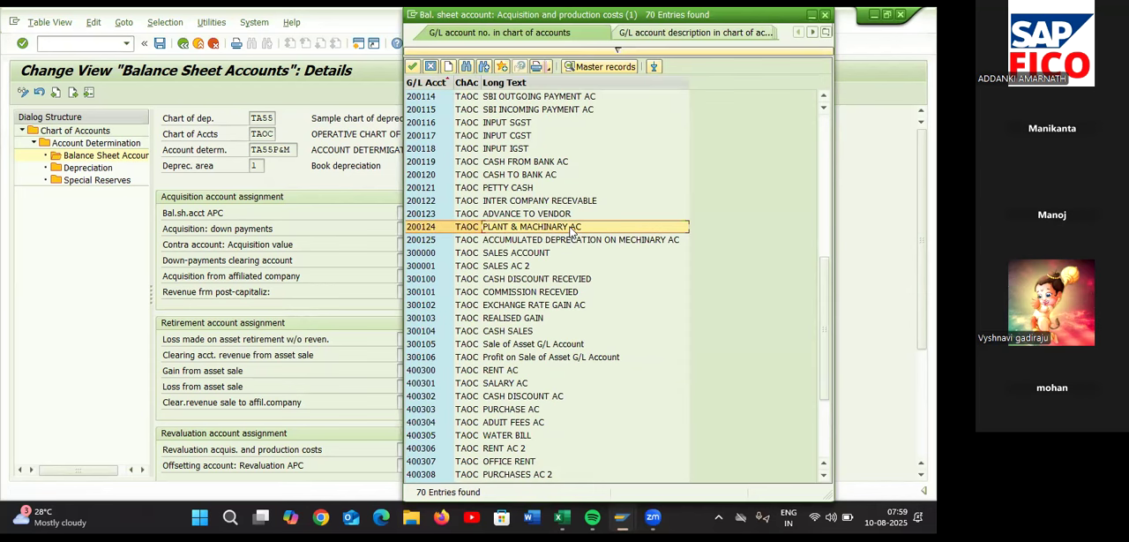
{"action": "double_click", "coordinate": [571, 231]}
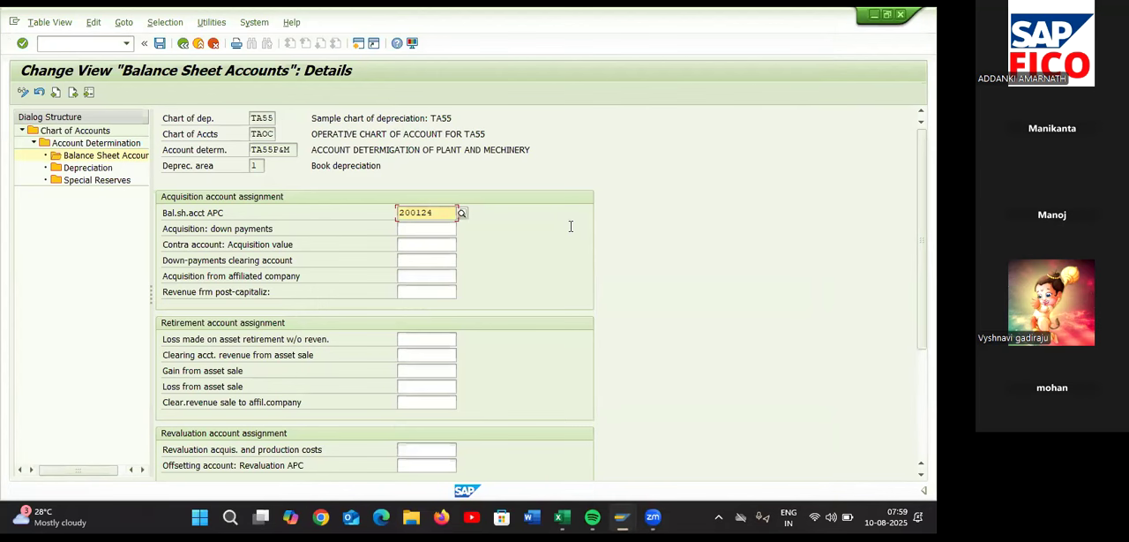
Assign 400608 Scrapping on Machinery G/L Account as the account for loss made on asset retirement without revenue
{"action": "left_click", "coordinate": [450, 231]}
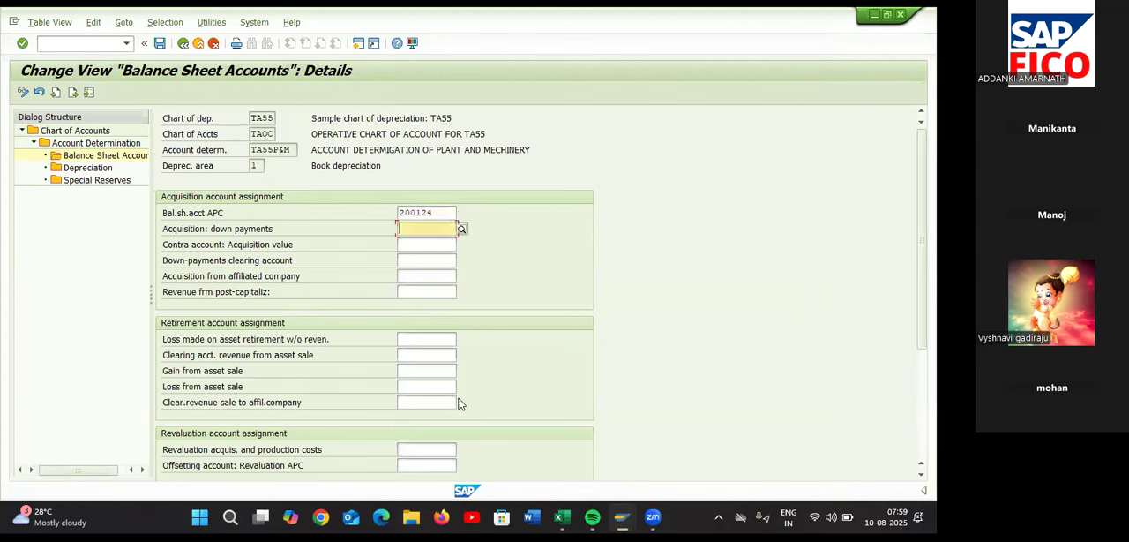
{"action": "scroll", "coordinate": [433, 352], "scroll_direction": "down", "scroll_amount": 1}
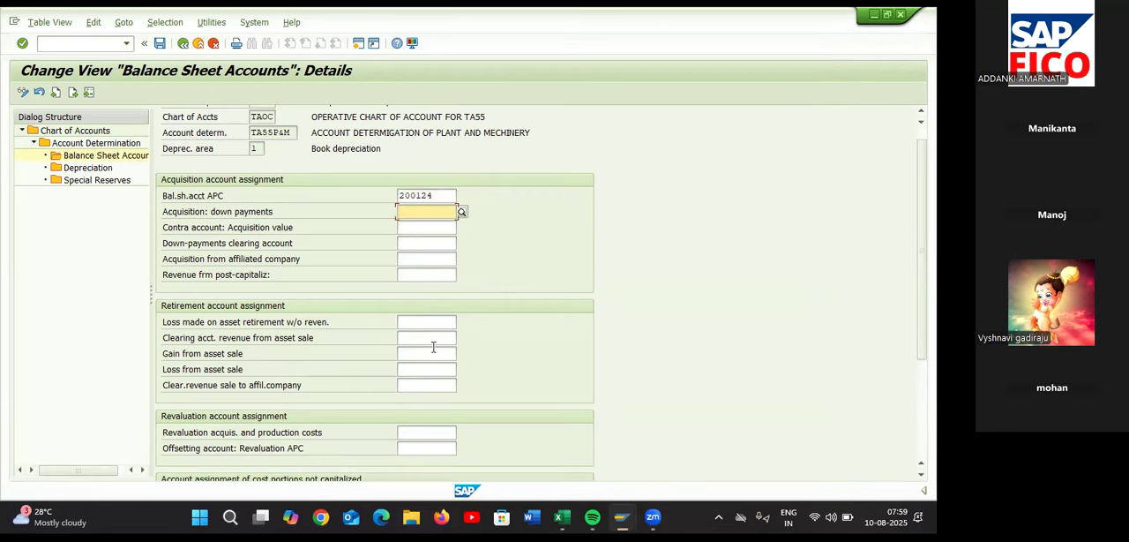
{"action": "left_click", "coordinate": [429, 319]}
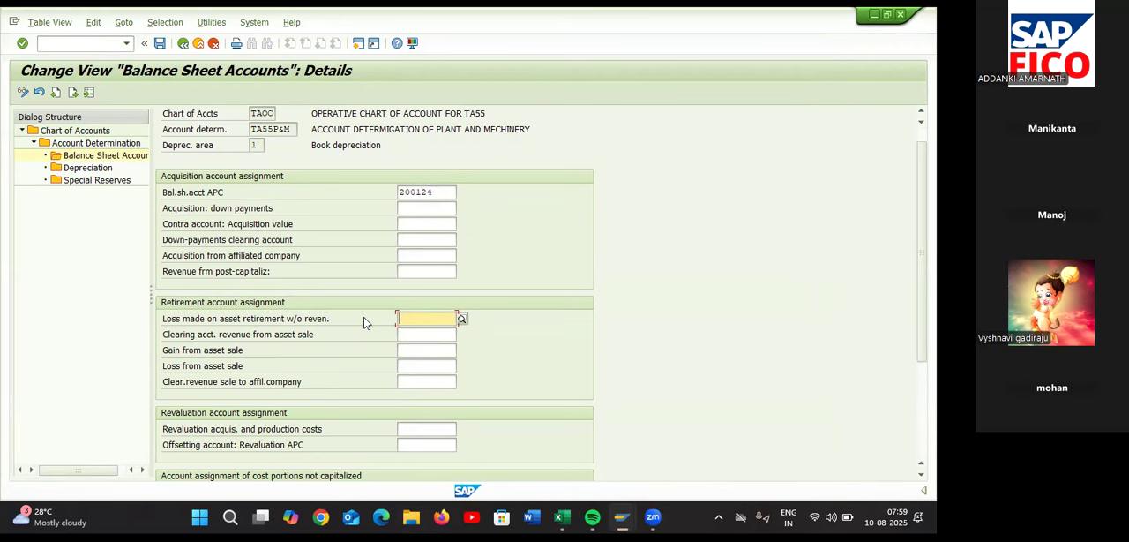
{"action": "left_click", "coordinate": [463, 318]}
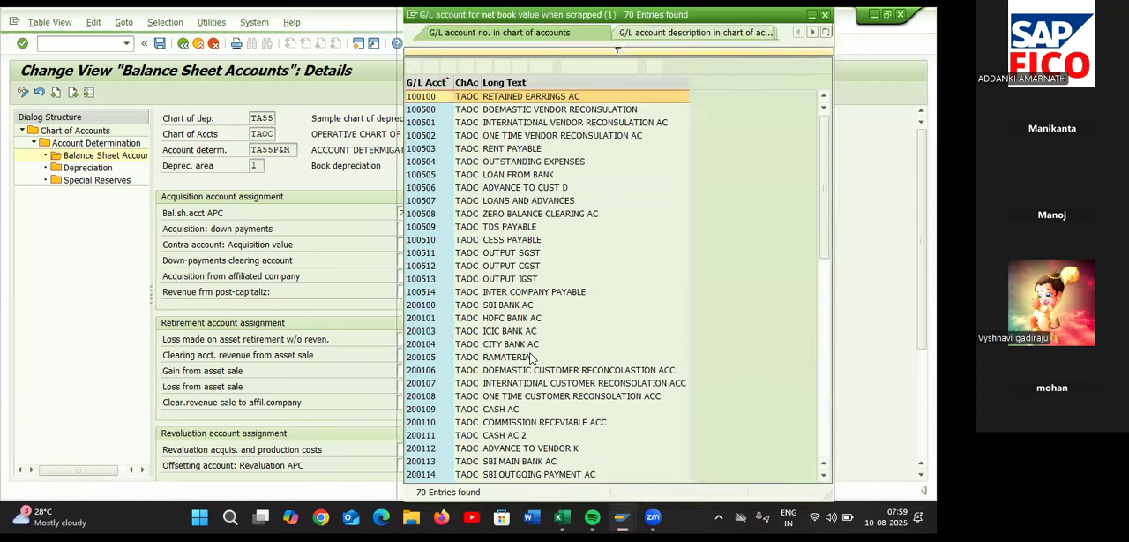
{"action": "scroll", "coordinate": [530, 357], "scroll_direction": "down", "scroll_amount": 1}
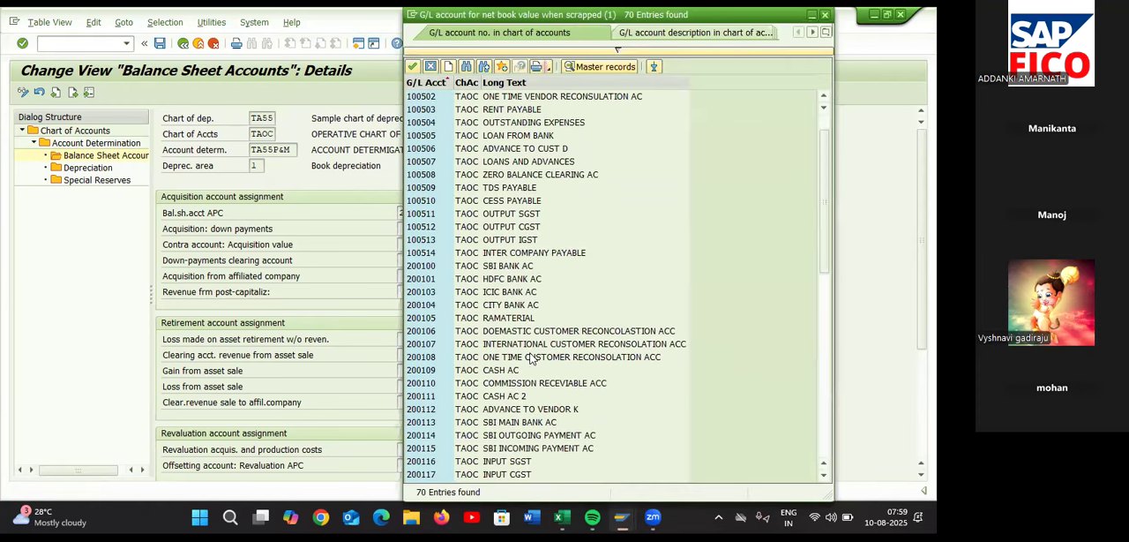
{"action": "scroll", "coordinate": [530, 357], "scroll_direction": "down", "scroll_amount": 2}
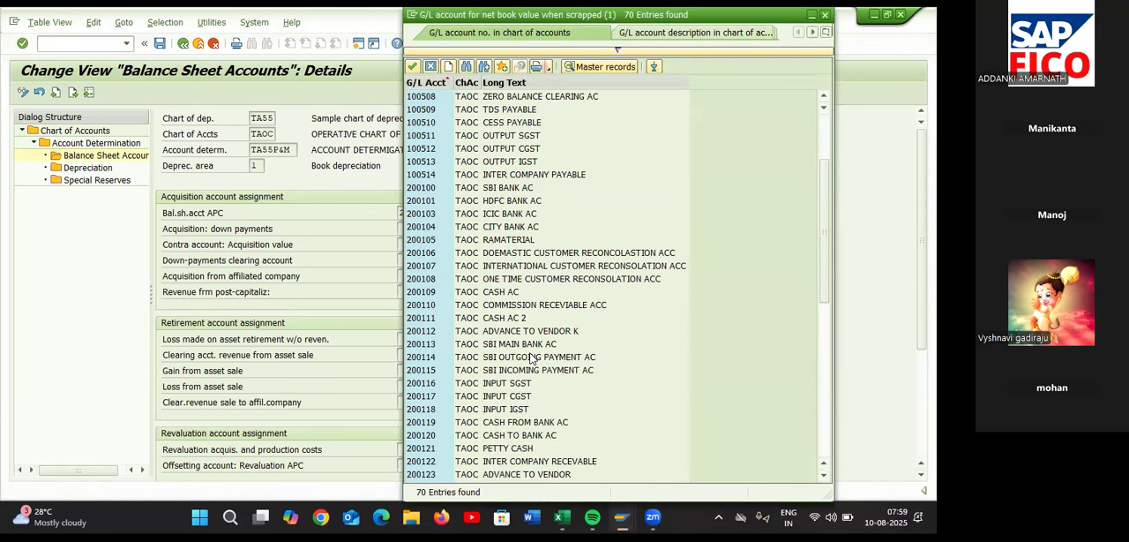
{"action": "scroll", "coordinate": [530, 357], "scroll_direction": "down", "scroll_amount": 4}
{"action": "scroll", "coordinate": [530, 357], "scroll_direction": "down", "scroll_amount": 1}
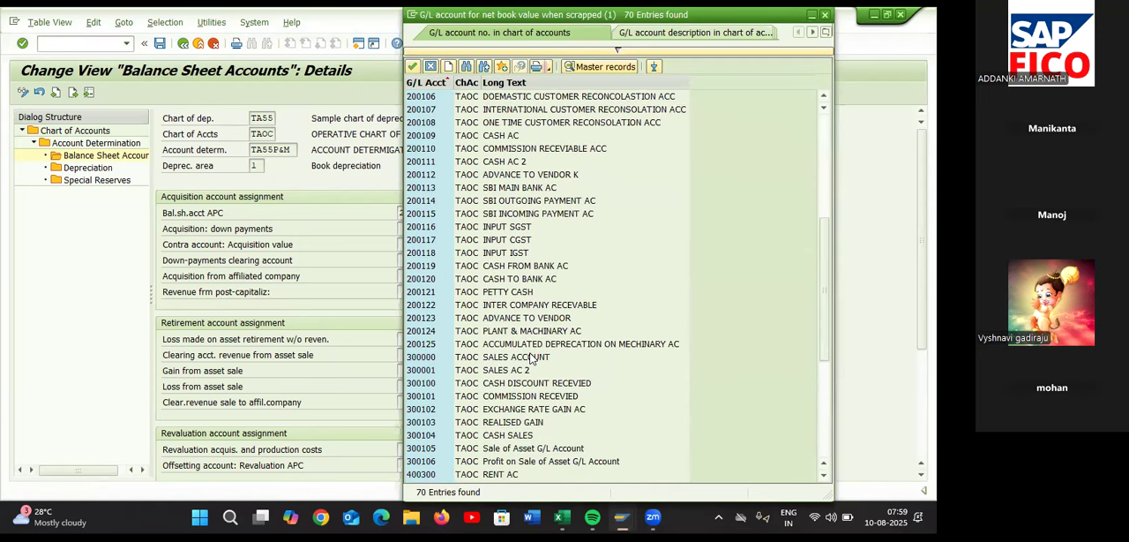
{"action": "scroll", "coordinate": [530, 357], "scroll_direction": "down", "scroll_amount": 1}
{"action": "scroll", "coordinate": [530, 357], "scroll_direction": "down", "scroll_amount": 5}
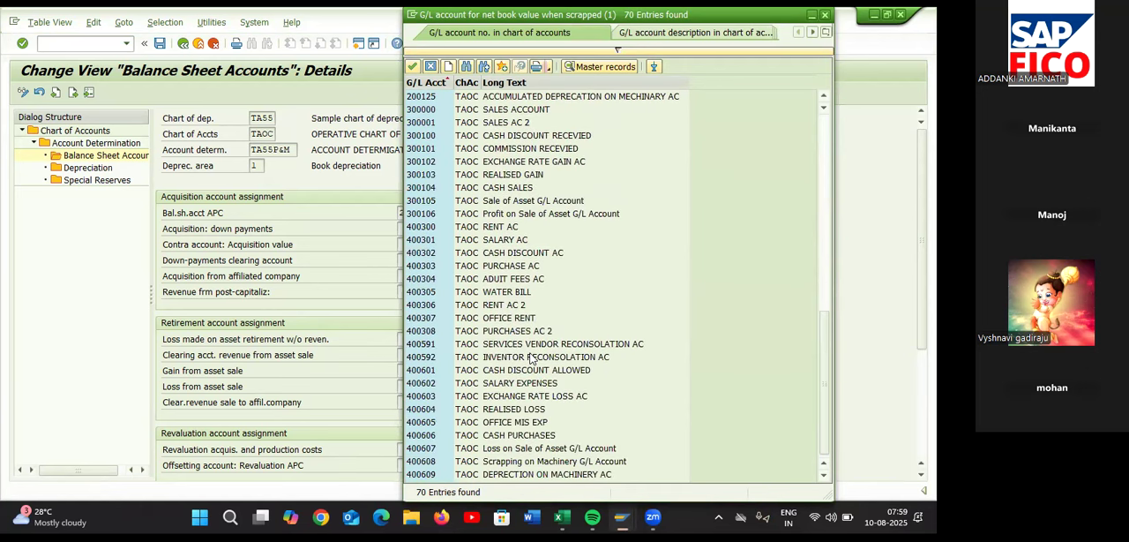
{"action": "left_click", "coordinate": [509, 462]}
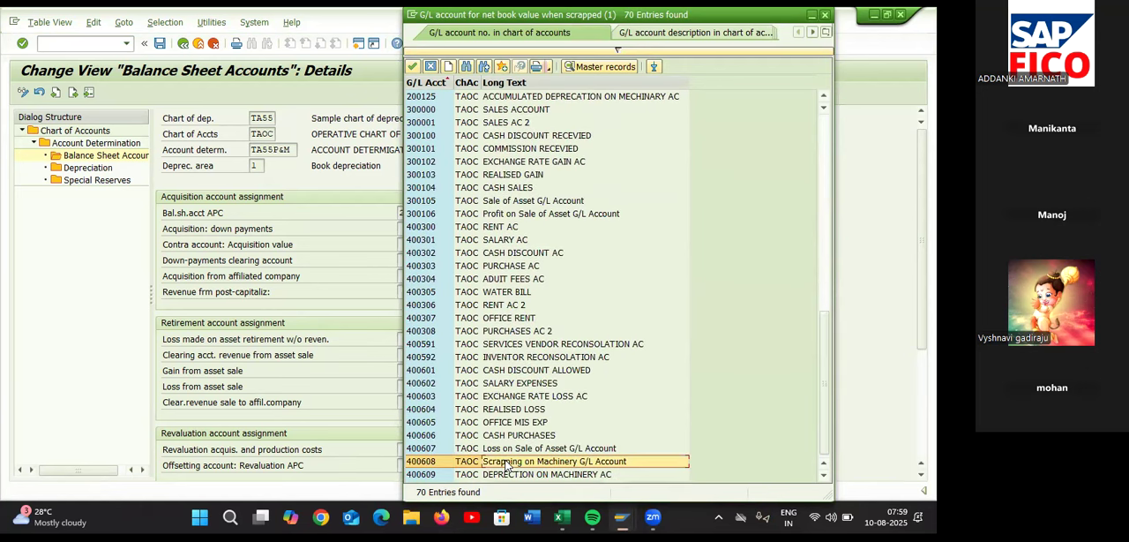
{"action": "double_click", "coordinate": [509, 461]}
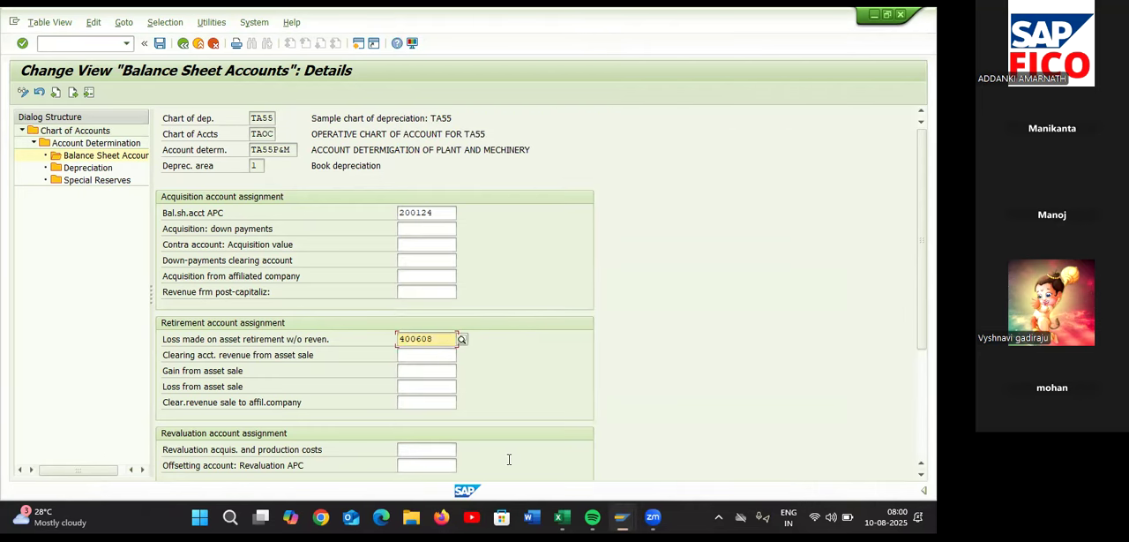
{"action": "scroll", "coordinate": [509, 459], "scroll_direction": "down", "scroll_amount": 2}
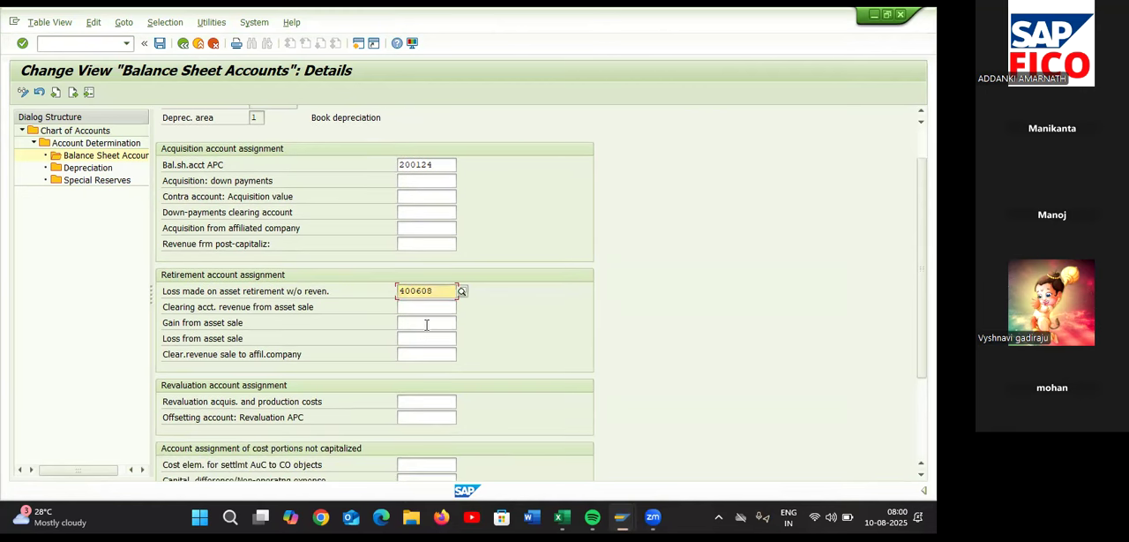
Assign 300105 Sale of Asset G/L Account as the clearing account for revenue from asset sale
{"action": "left_click", "coordinate": [431, 307]}
{"action": "left_click", "coordinate": [462, 307]}
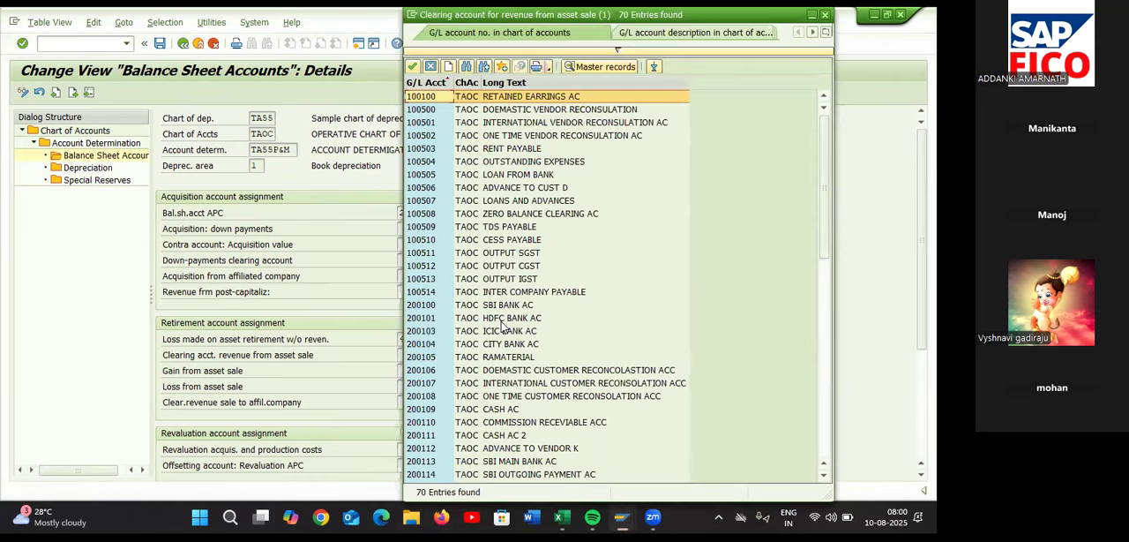
{"action": "scroll", "coordinate": [500, 362], "scroll_direction": "down", "scroll_amount": 10}
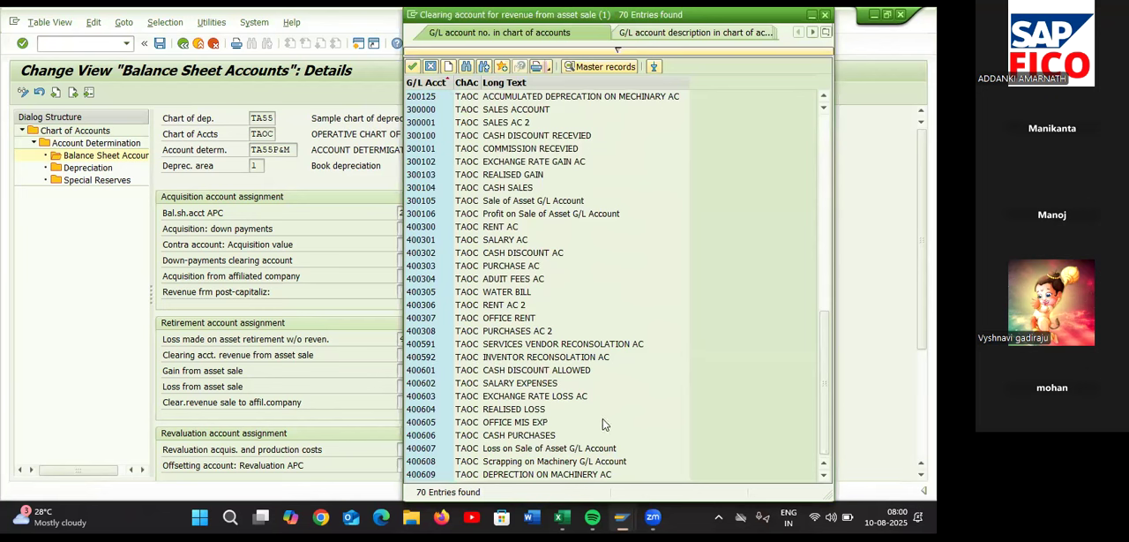
{"action": "left_click", "coordinate": [565, 202]}
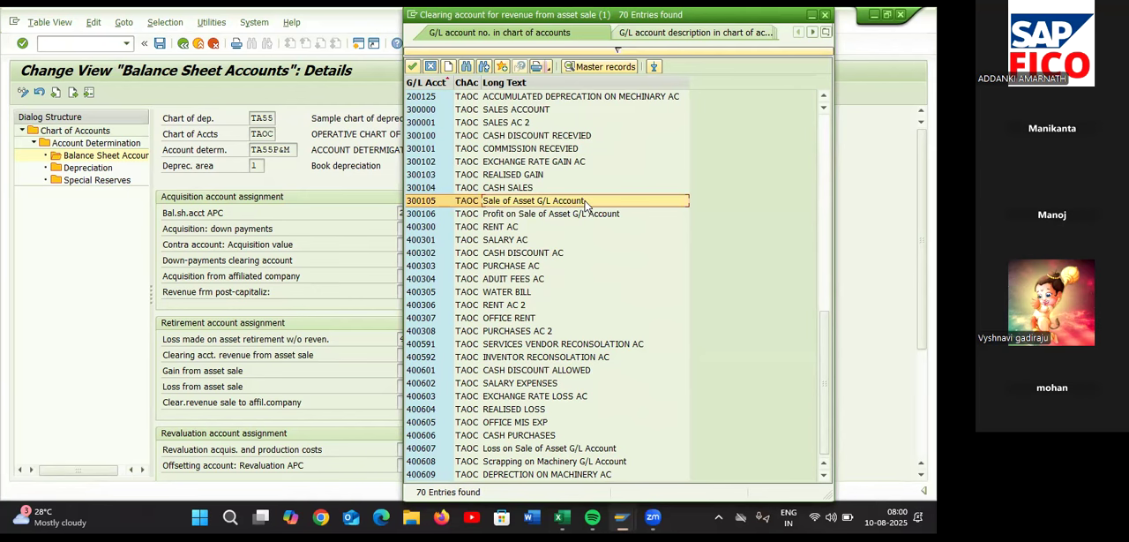
{"action": "double_click", "coordinate": [593, 202]}
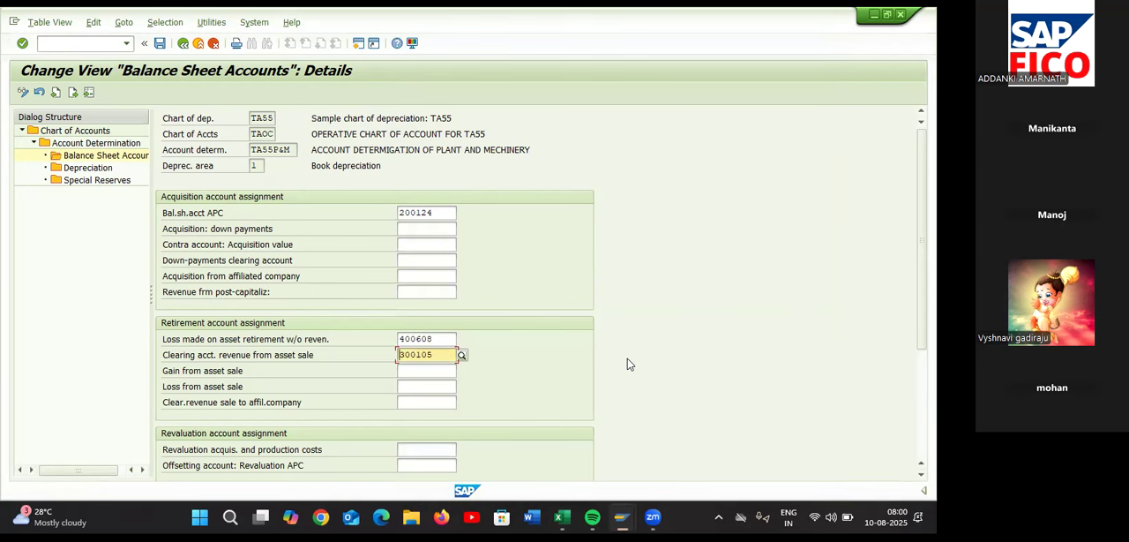
Assign 300106 Profit on Sale of Asset G/L Account as the account for gain from asset sale
{"action": "left_click", "coordinate": [449, 370]}
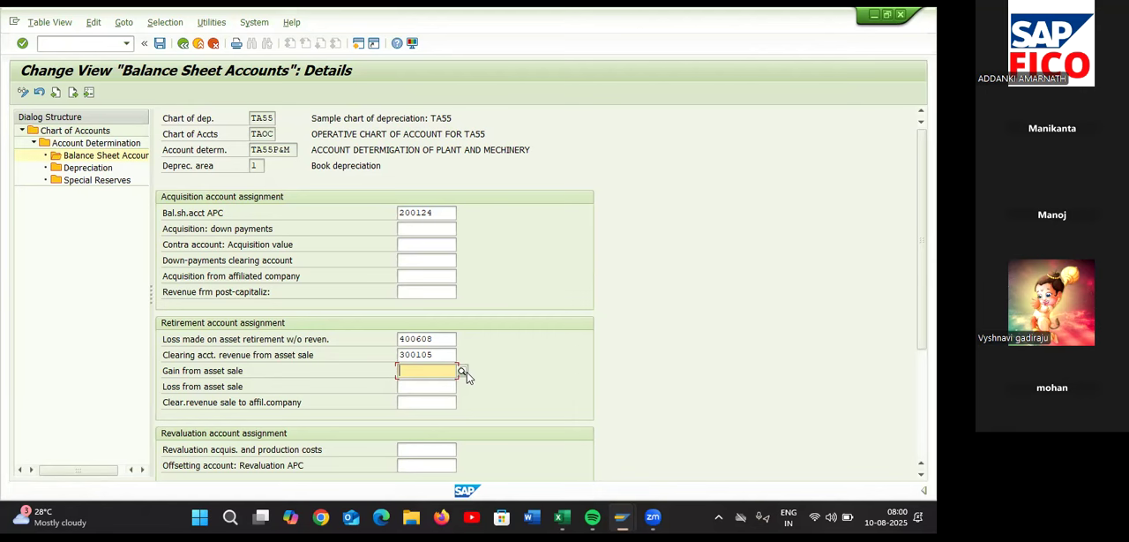
{"action": "left_click", "coordinate": [466, 372]}
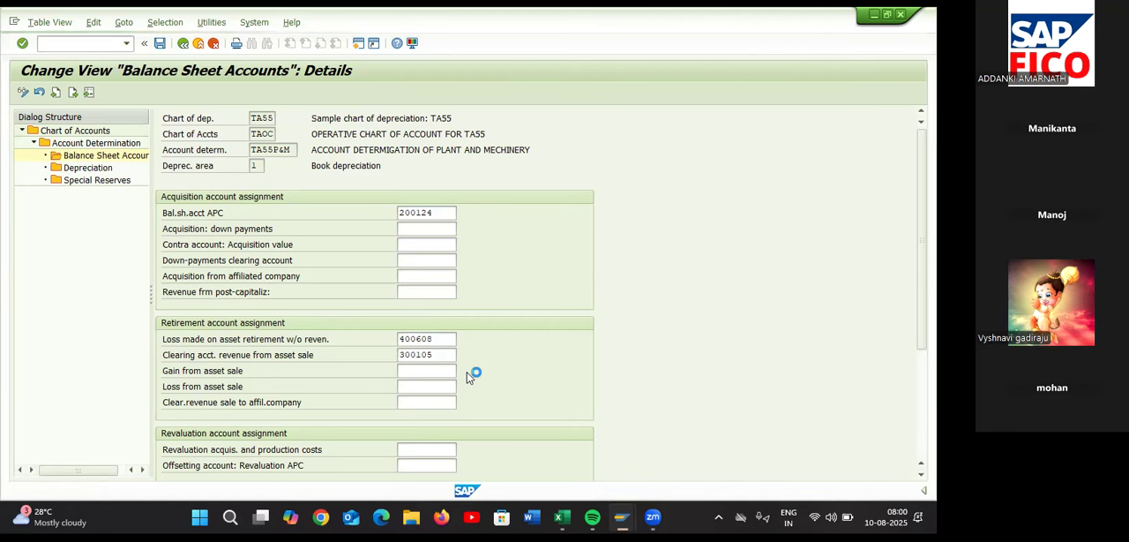
{"action": "key", "text": "Return"}
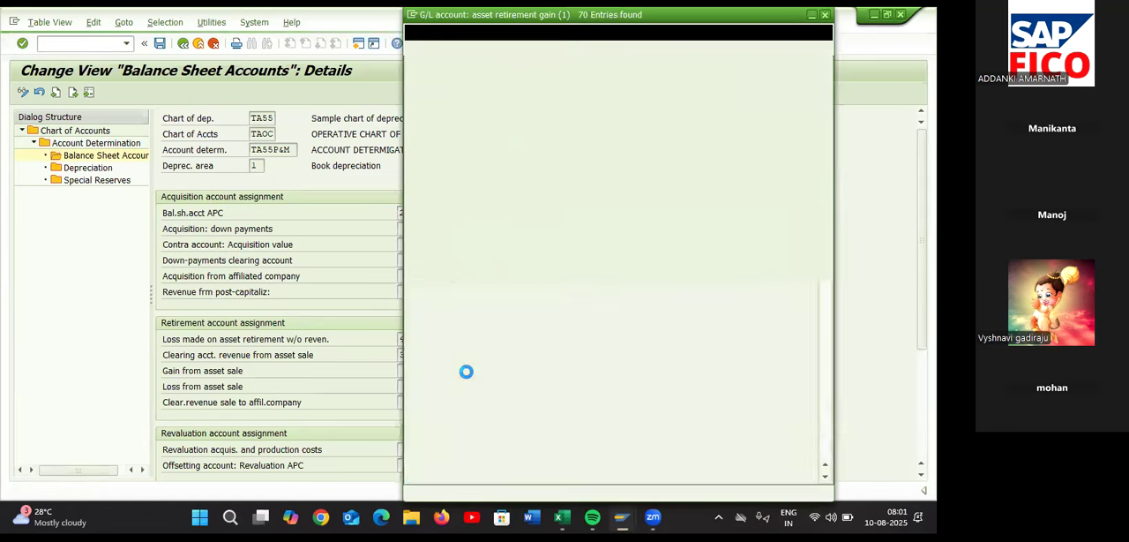
{"action": "scroll", "coordinate": [530, 377], "scroll_direction": "down", "scroll_amount": 10}
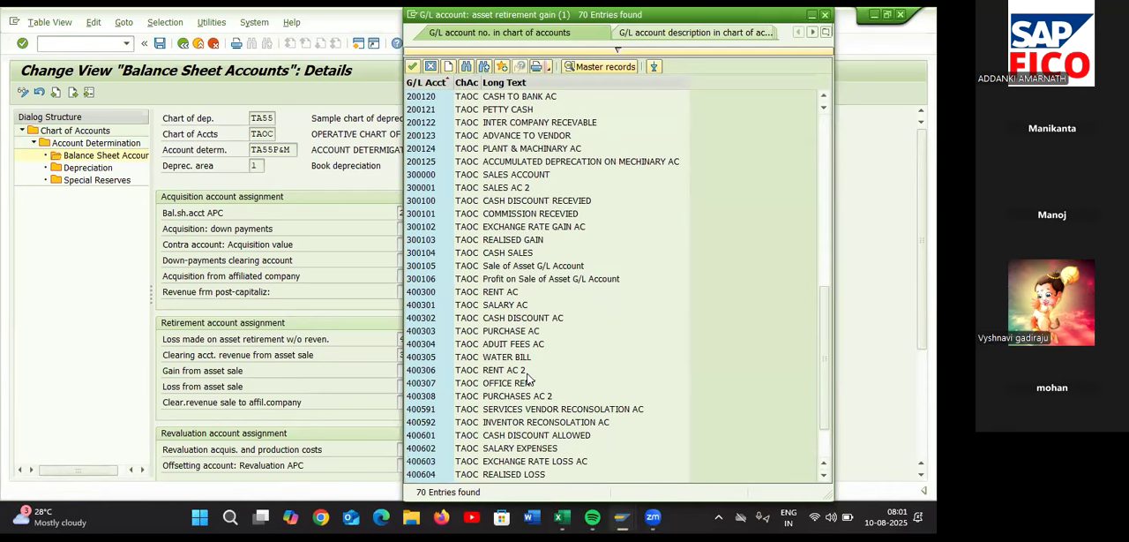
{"action": "scroll", "coordinate": [529, 377], "scroll_direction": "down", "scroll_amount": 2}
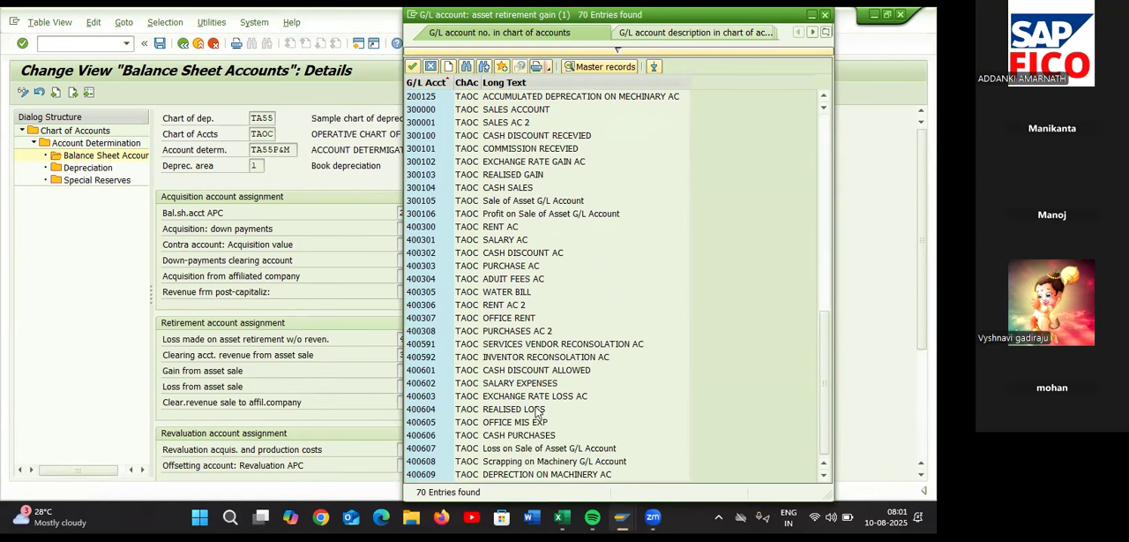
{"action": "left_click", "coordinate": [557, 214]}
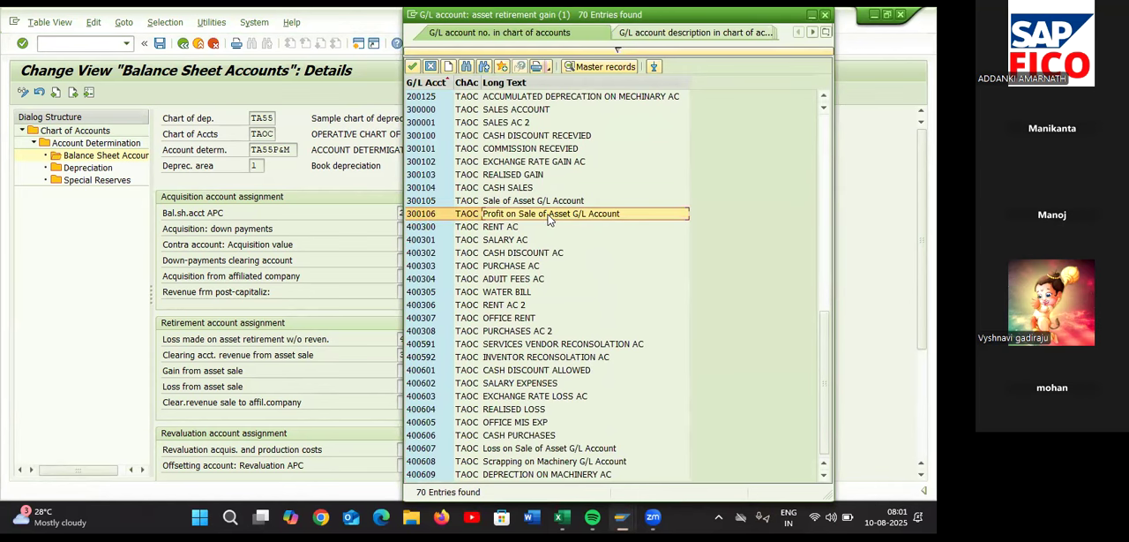
{"action": "double_click", "coordinate": [547, 214]}
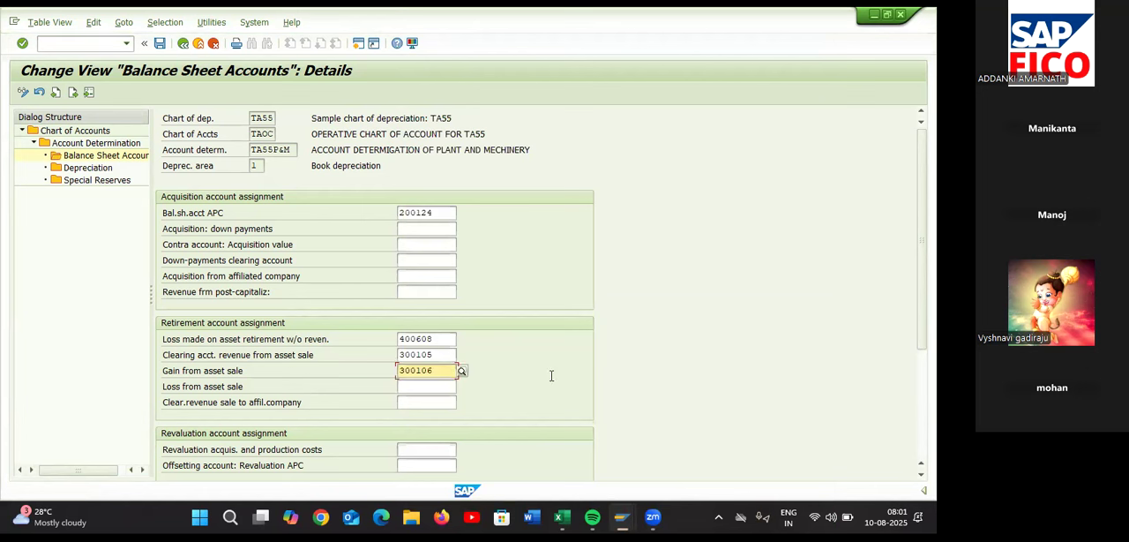
Assign 400607 Loss on Sale of Asset G/L Account as the account for loss from asset sale and validate the balance sheet entries
{"action": "left_click", "coordinate": [457, 387]}
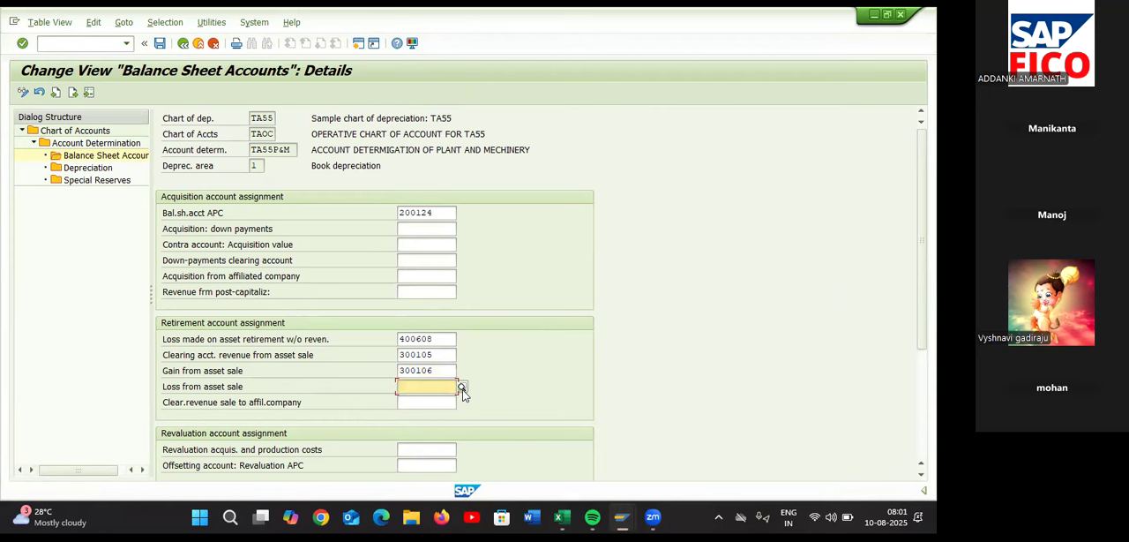
{"action": "left_click", "coordinate": [464, 390]}
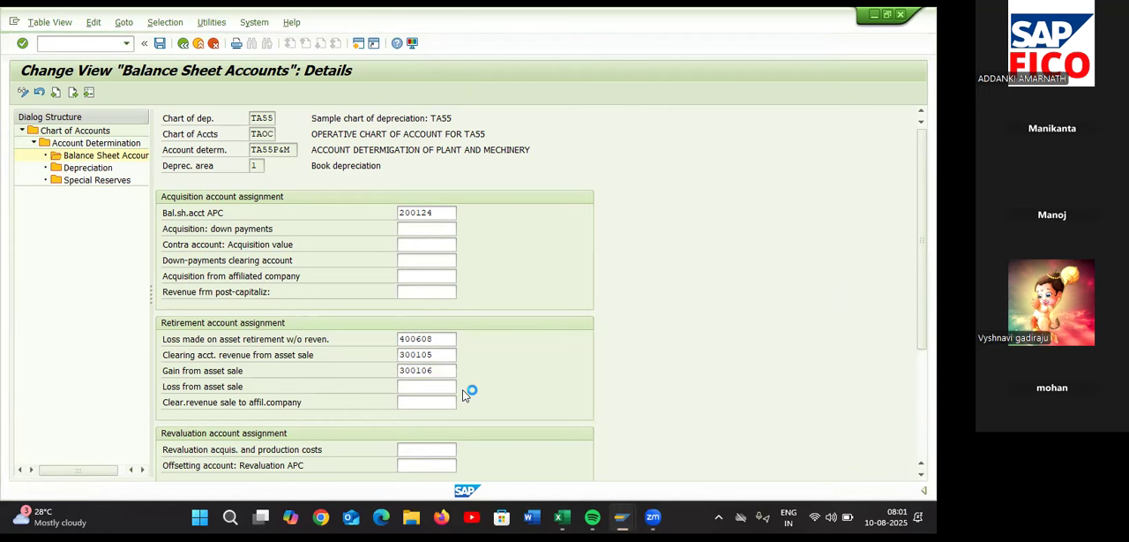
{"action": "key", "text": "Return"}
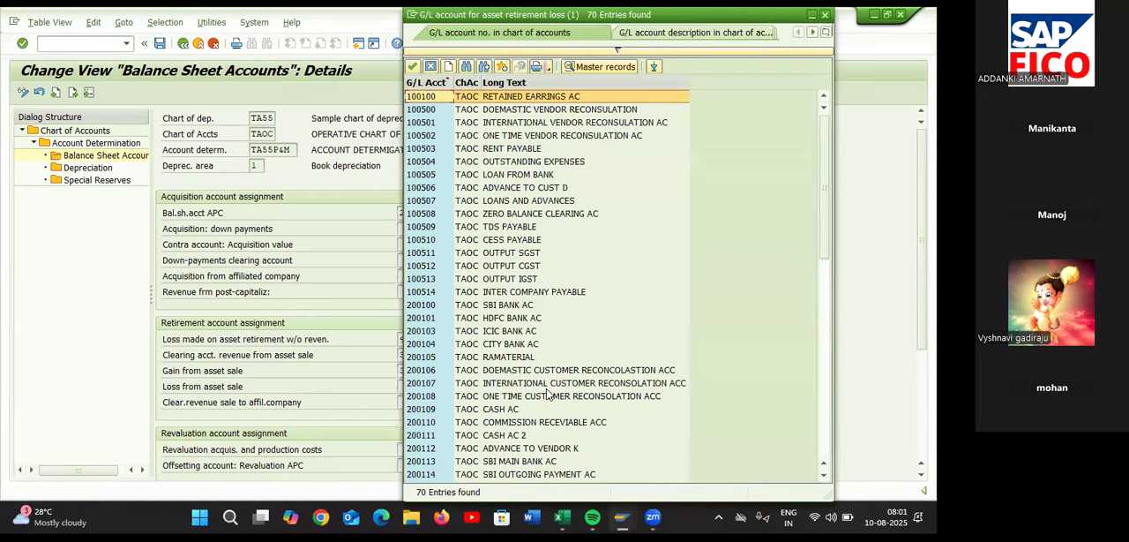
{"action": "scroll", "coordinate": [548, 395], "scroll_direction": "down", "scroll_amount": 4}
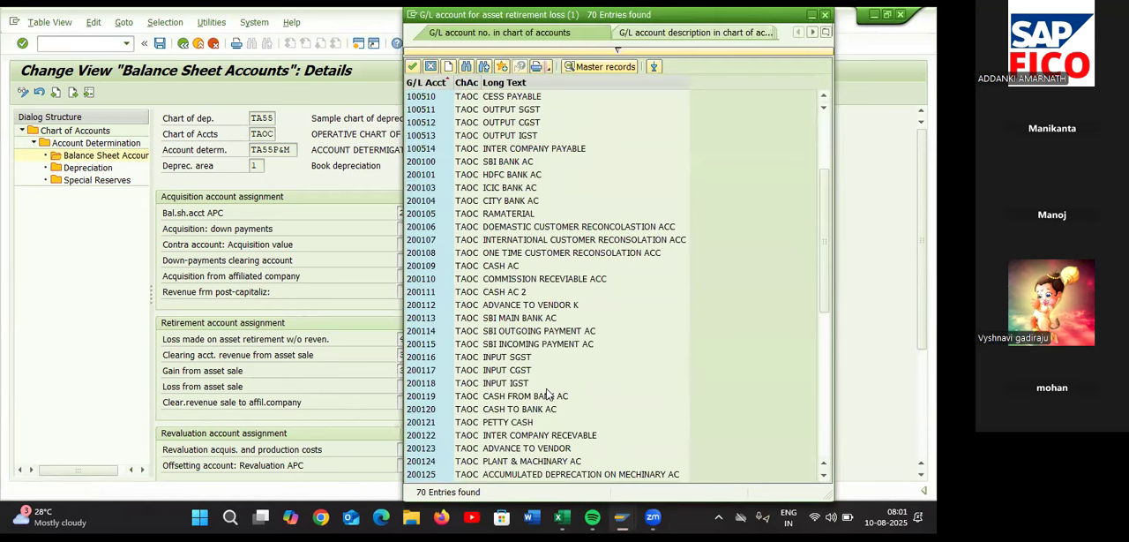
{"action": "scroll", "coordinate": [547, 395], "scroll_direction": "down", "scroll_amount": 10}
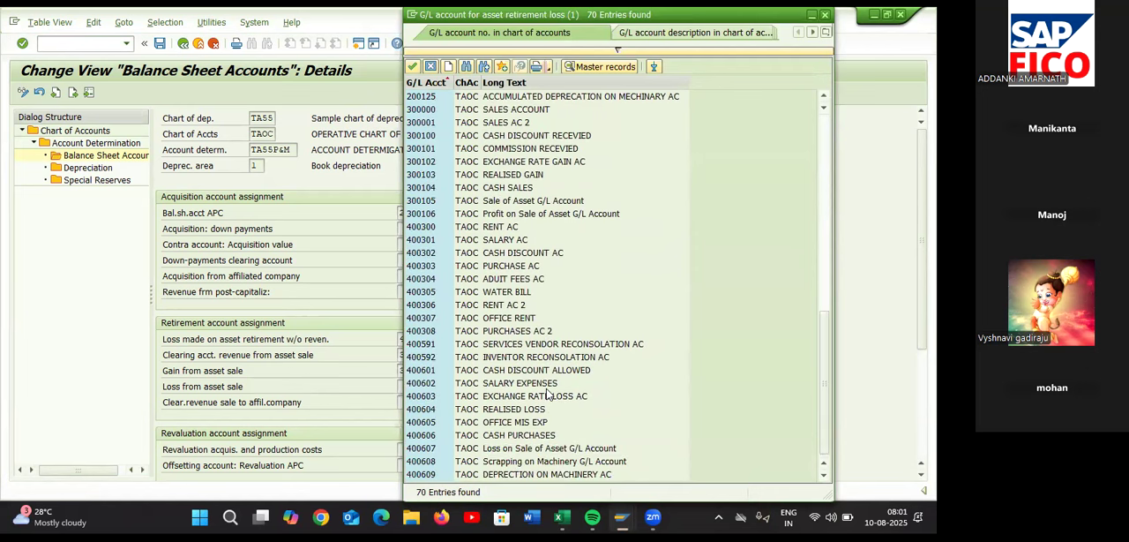
{"action": "left_click", "coordinate": [541, 451]}
{"action": "double_click", "coordinate": [542, 448]}
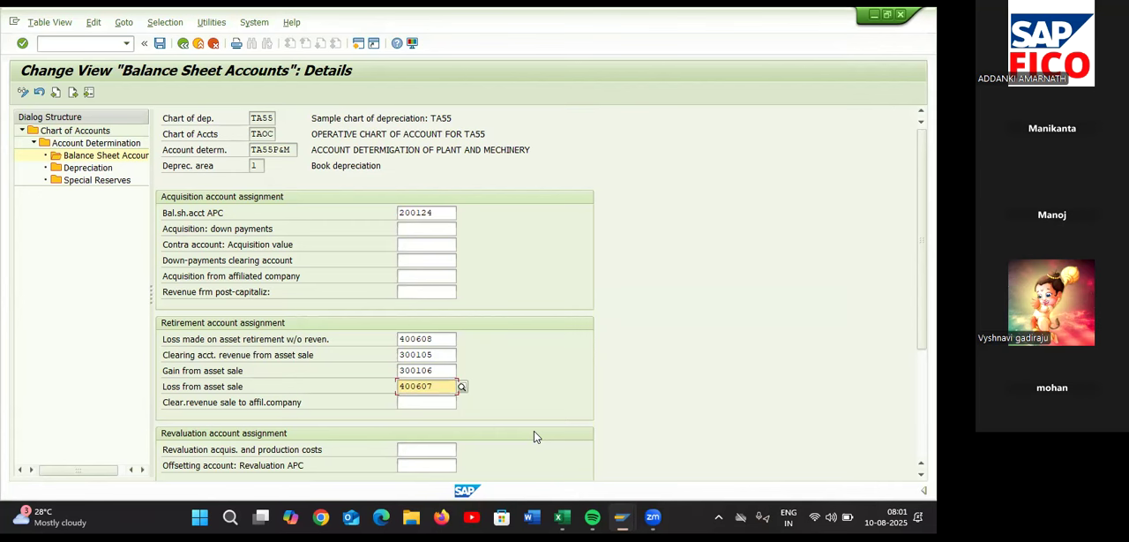
{"action": "key", "text": "Return"}
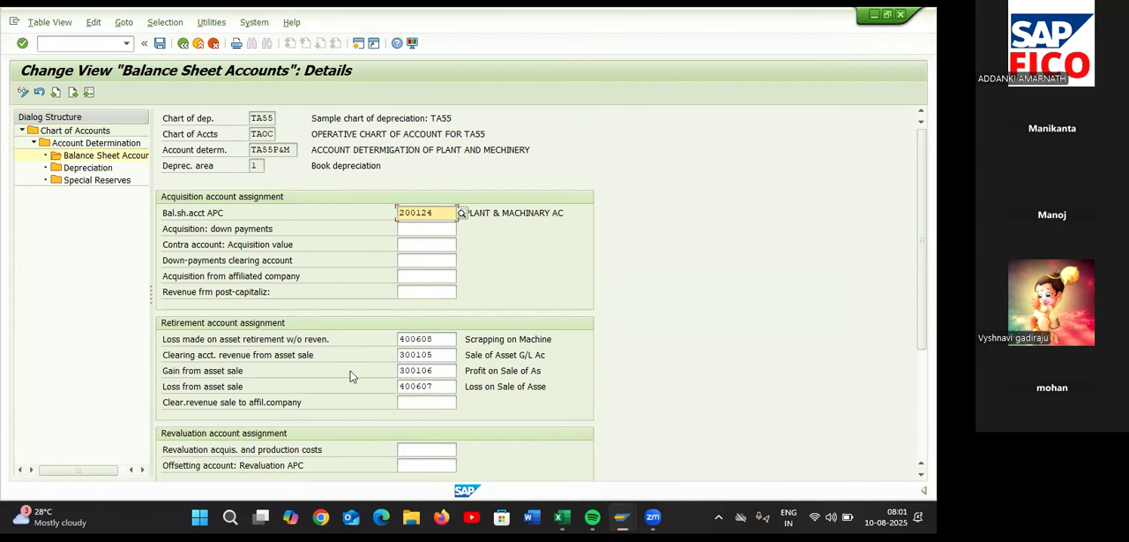
Open the depreciation accounts of TA55P&M and assign 200125 ACCUMULATED DEPRECATION ON MECHINARY AC as the accumulated depreciation account for ordinary depreciation
{"action": "left_click", "coordinate": [108, 174]}
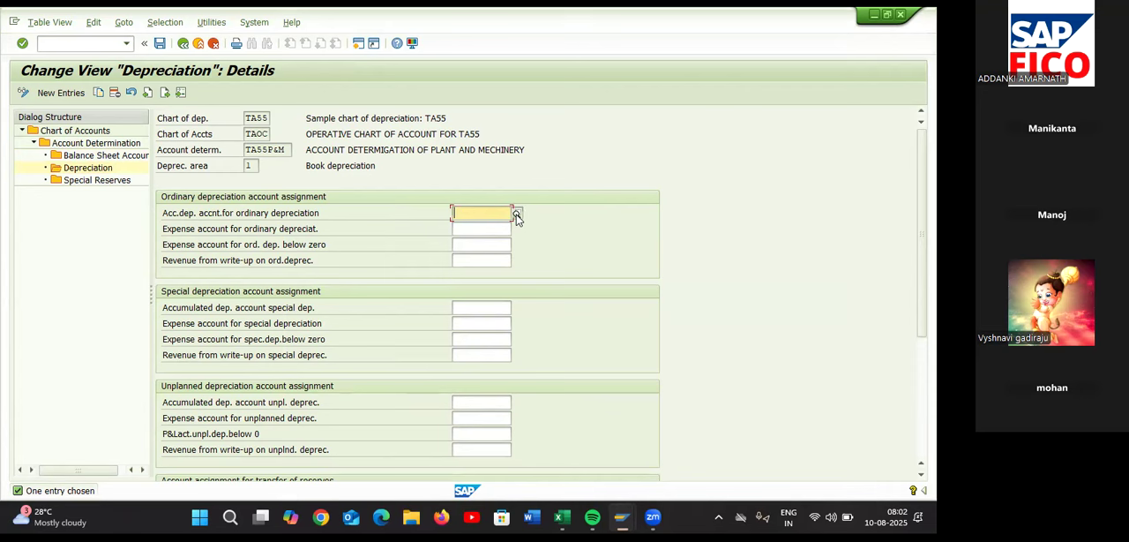
{"action": "left_click", "coordinate": [517, 213]}
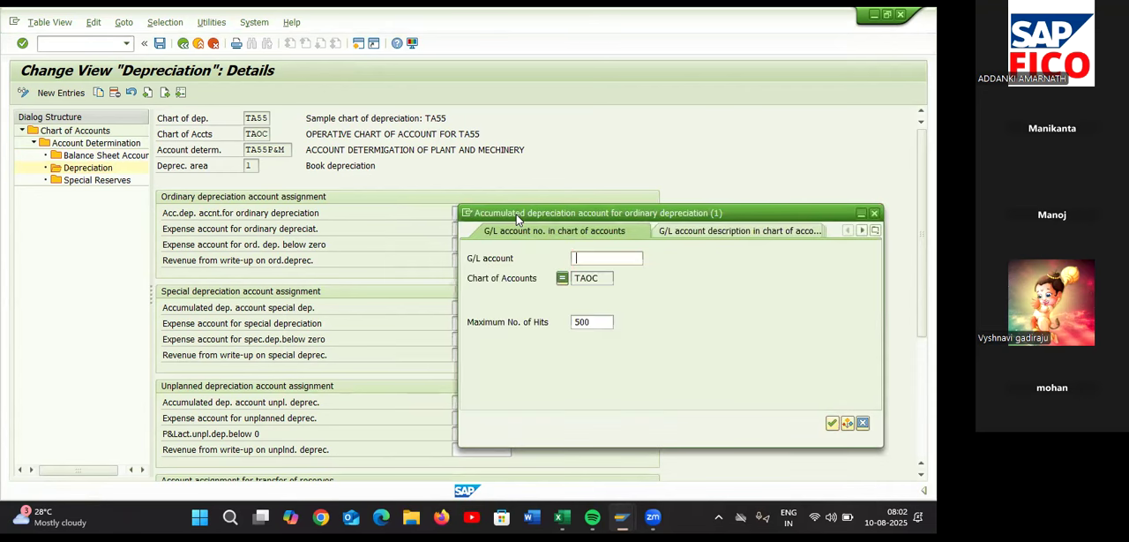
{"action": "key", "text": "Return"}
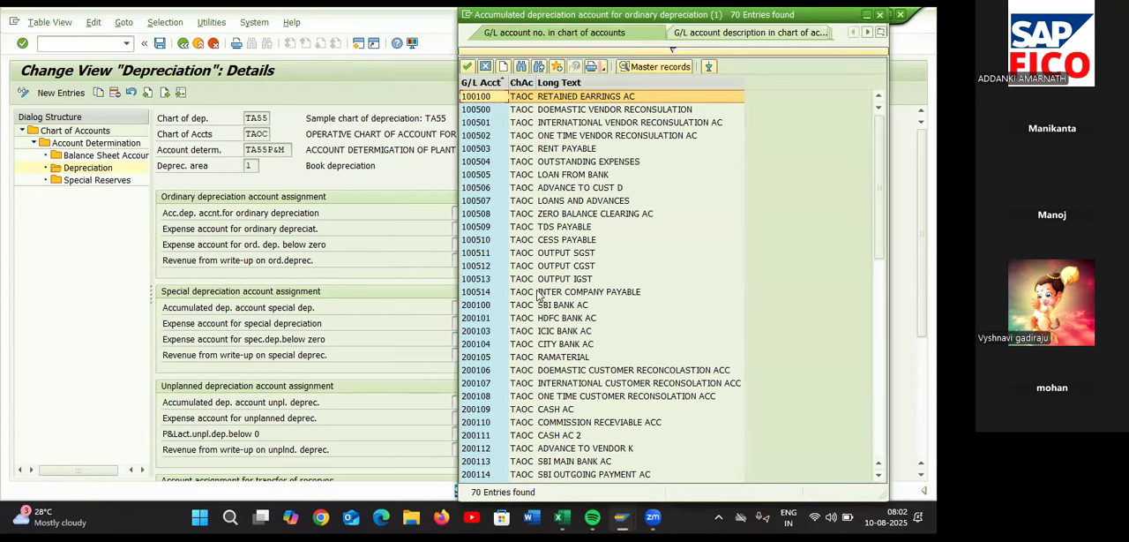
{"action": "scroll", "coordinate": [556, 289], "scroll_direction": "down", "scroll_amount": 6}
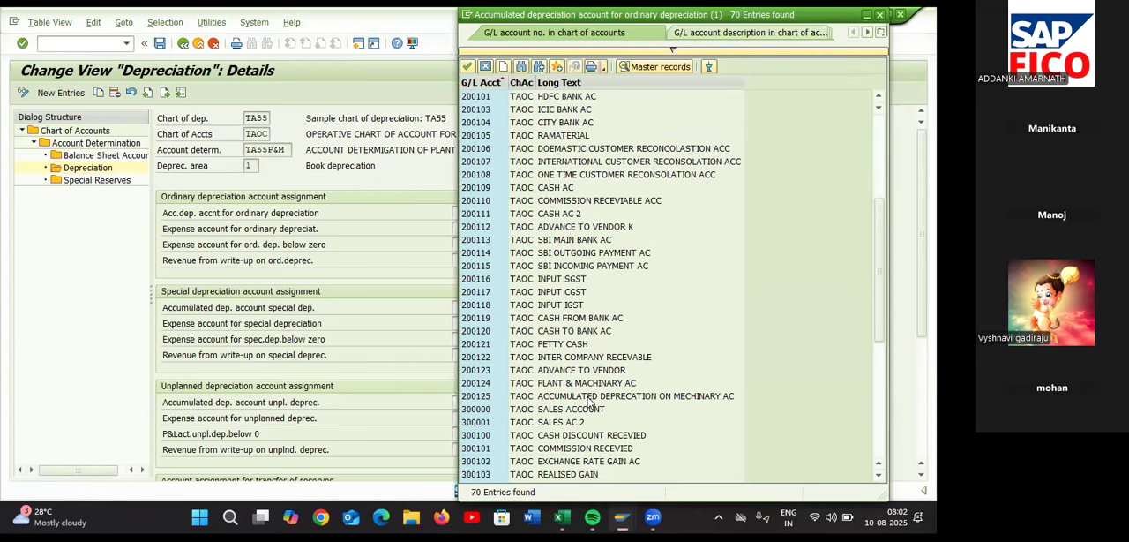
{"action": "left_click", "coordinate": [588, 397]}
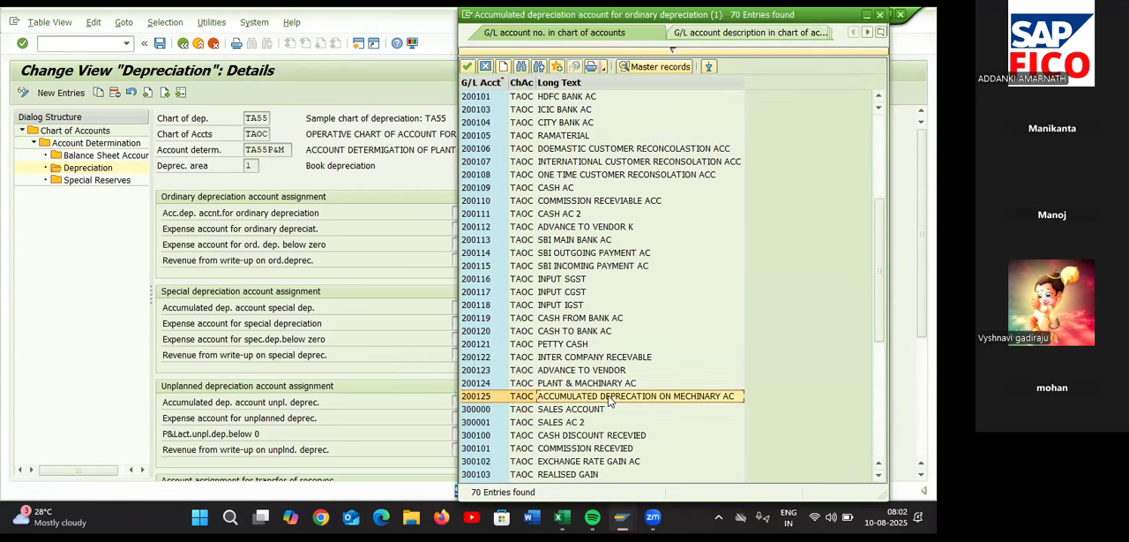
{"action": "double_click", "coordinate": [669, 399]}
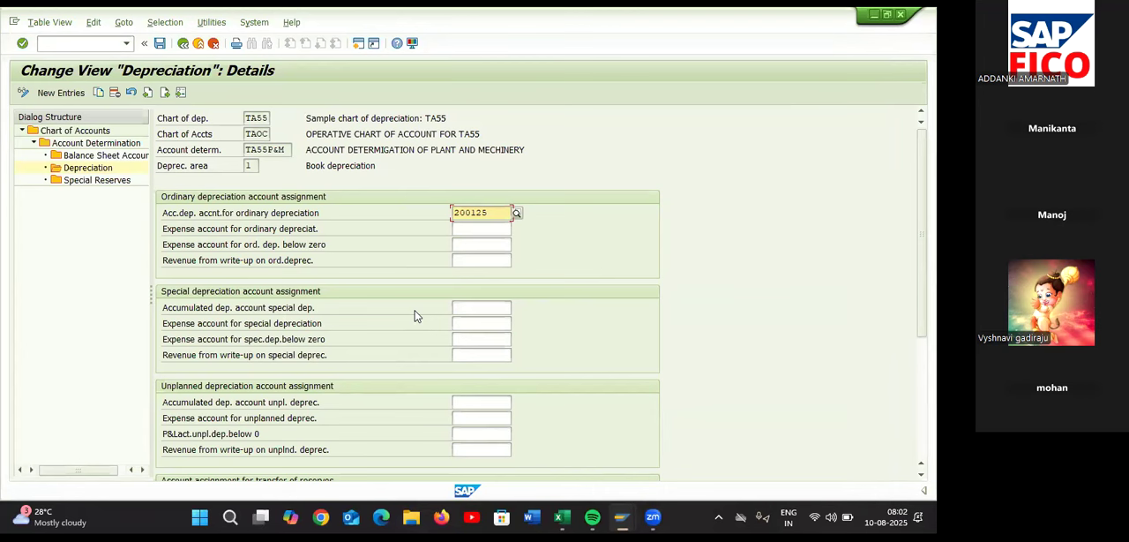
Assign 400609 DEPRECTION ON MACHINERY AC as the expense account for ordinary depreciation and validate the entries
{"action": "left_click", "coordinate": [472, 230]}
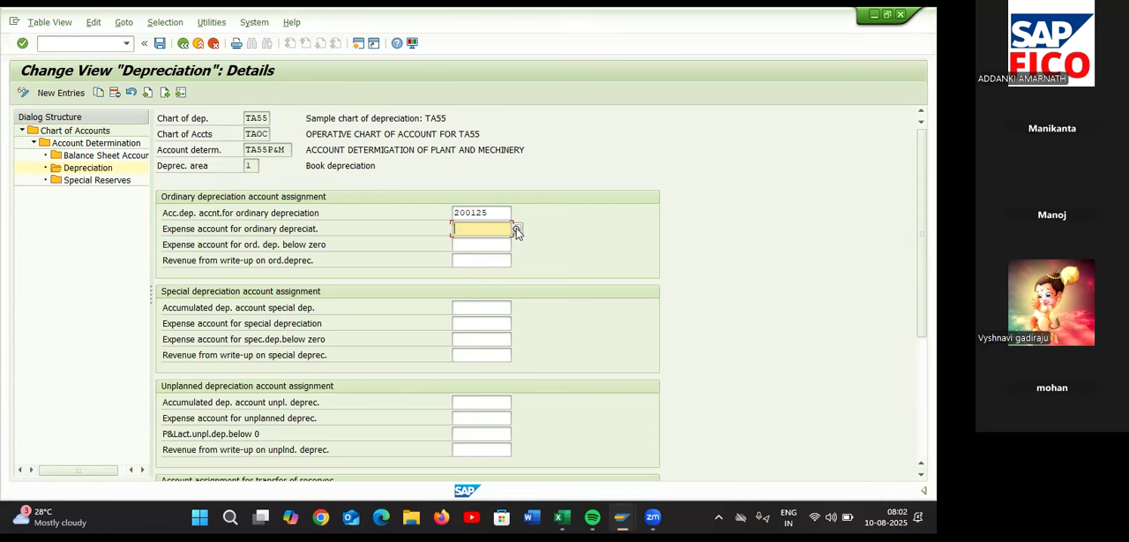
{"action": "left_click", "coordinate": [516, 228]}
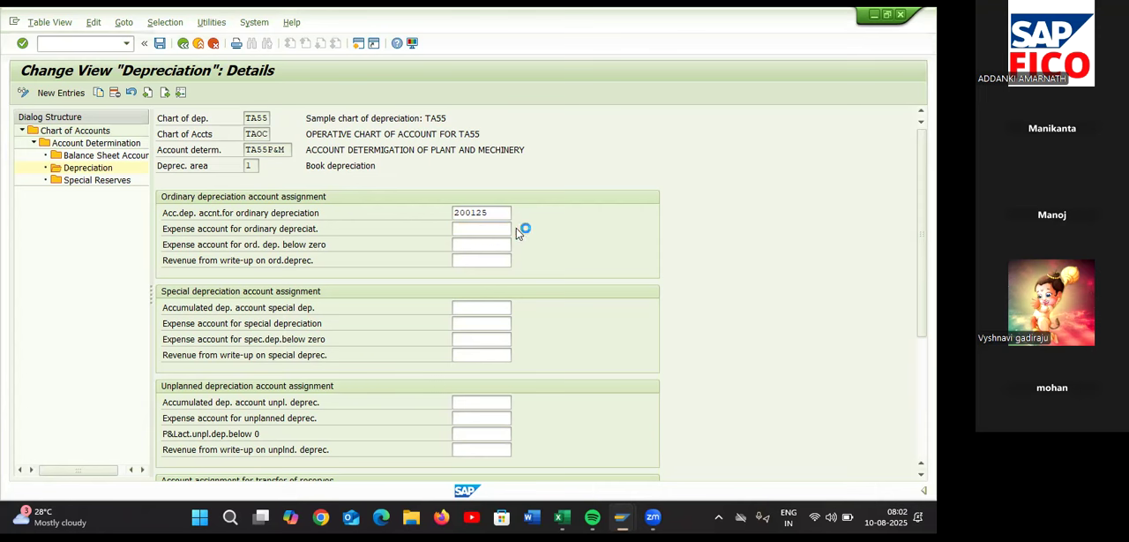
{"action": "key", "text": "Return"}
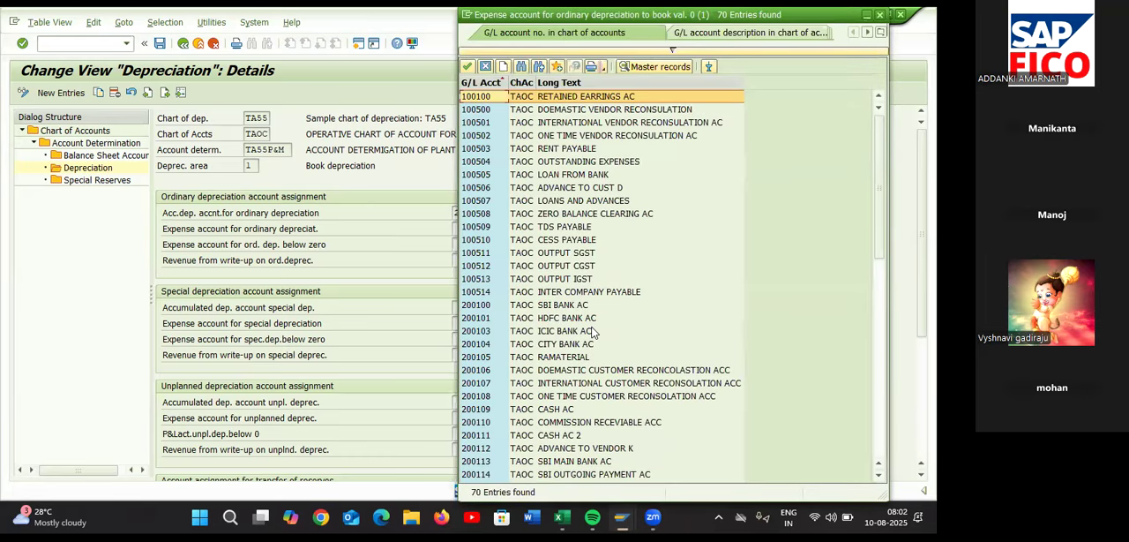
{"action": "scroll", "coordinate": [593, 332], "scroll_direction": "down", "scroll_amount": 1}
{"action": "scroll", "coordinate": [594, 331], "scroll_direction": "down", "scroll_amount": 12}
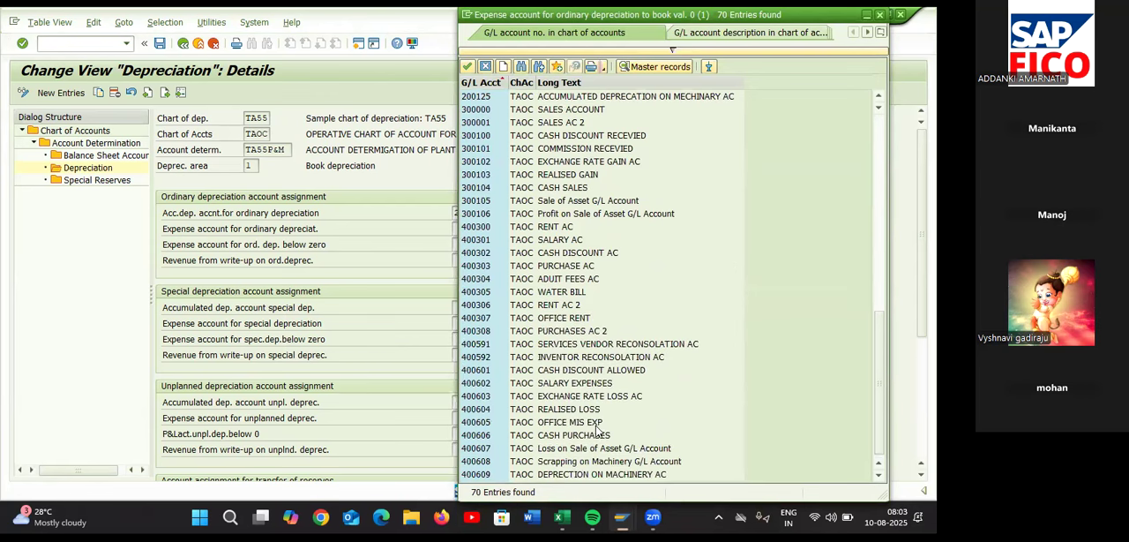
{"action": "left_click", "coordinate": [596, 475]}
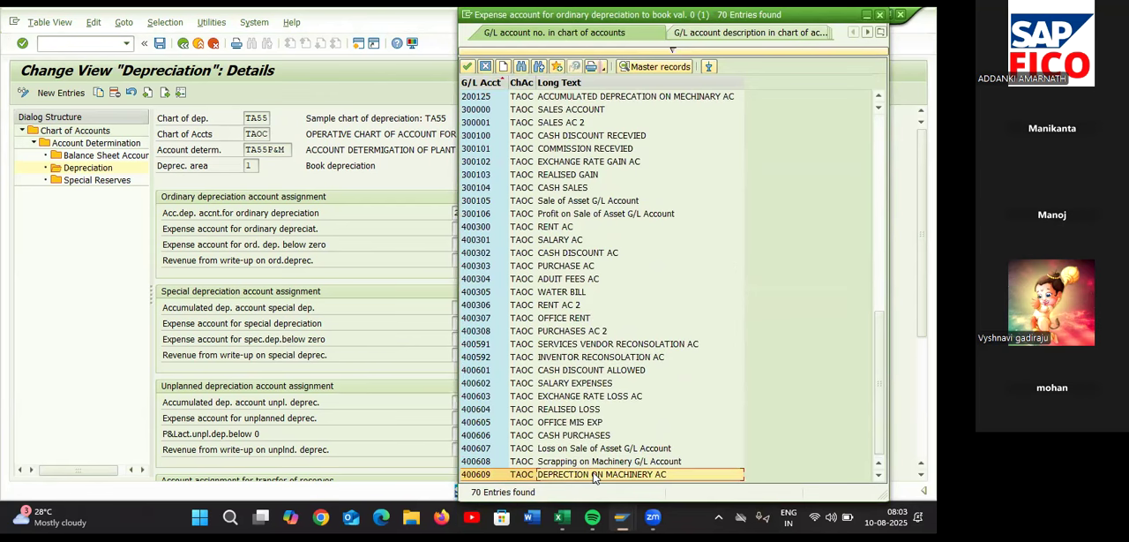
{"action": "double_click", "coordinate": [595, 474]}
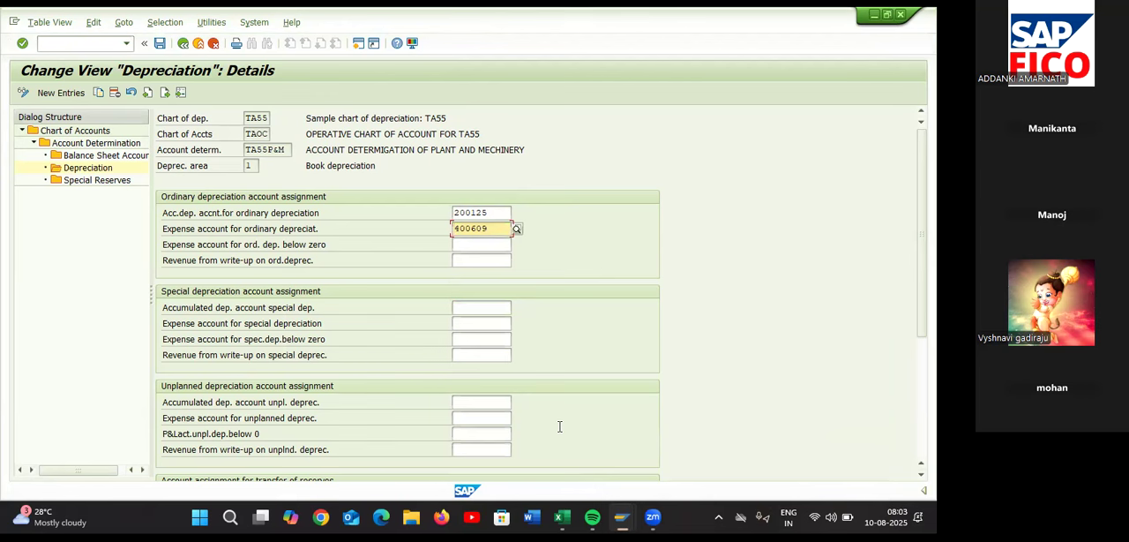
{"action": "key", "text": "Return"}
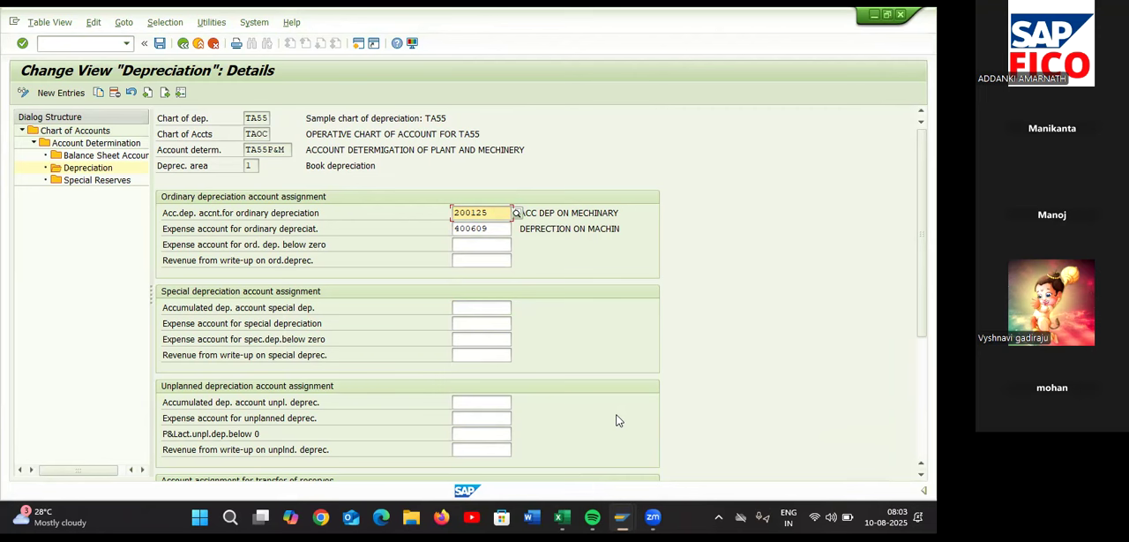
Save the account assignments under the TESLA COMPANY customizing request and switch to the Asset Accounting sheet in Excel
{"action": "left_click", "coordinate": [160, 46]}
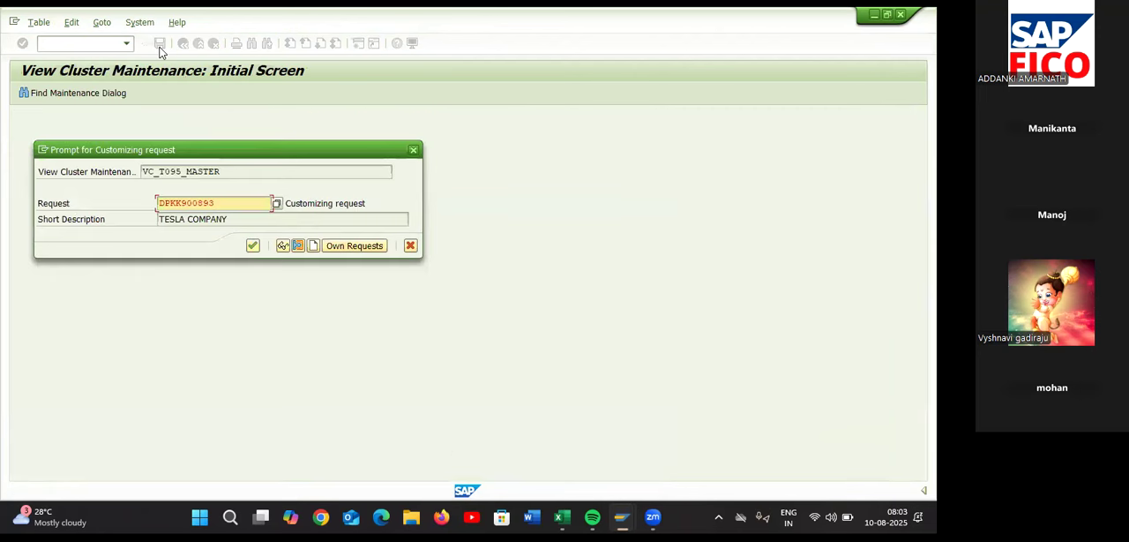
{"action": "left_click", "coordinate": [253, 249]}
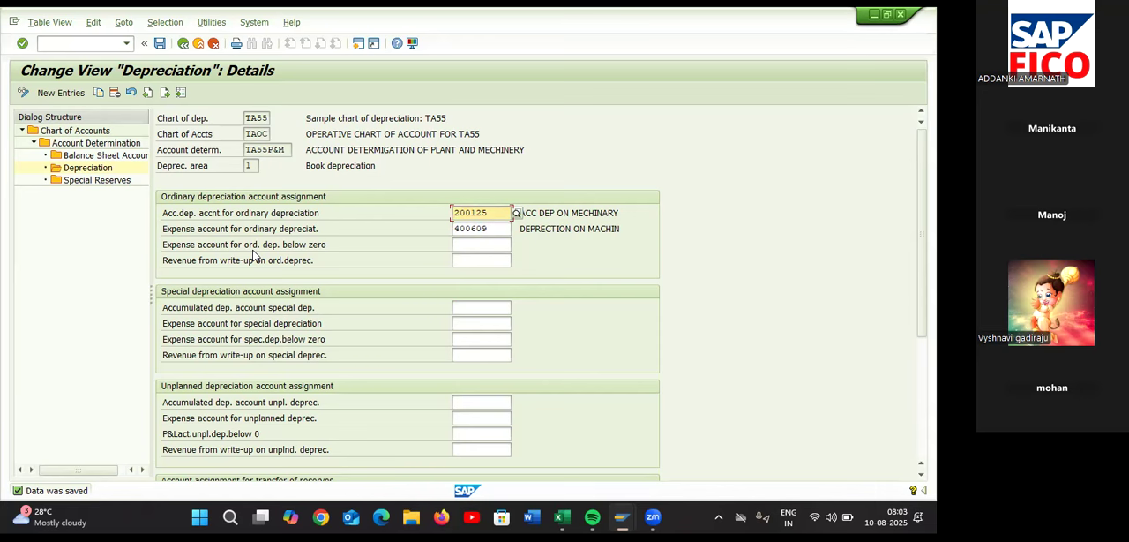
{"action": "key", "text": "alt+Tab"}
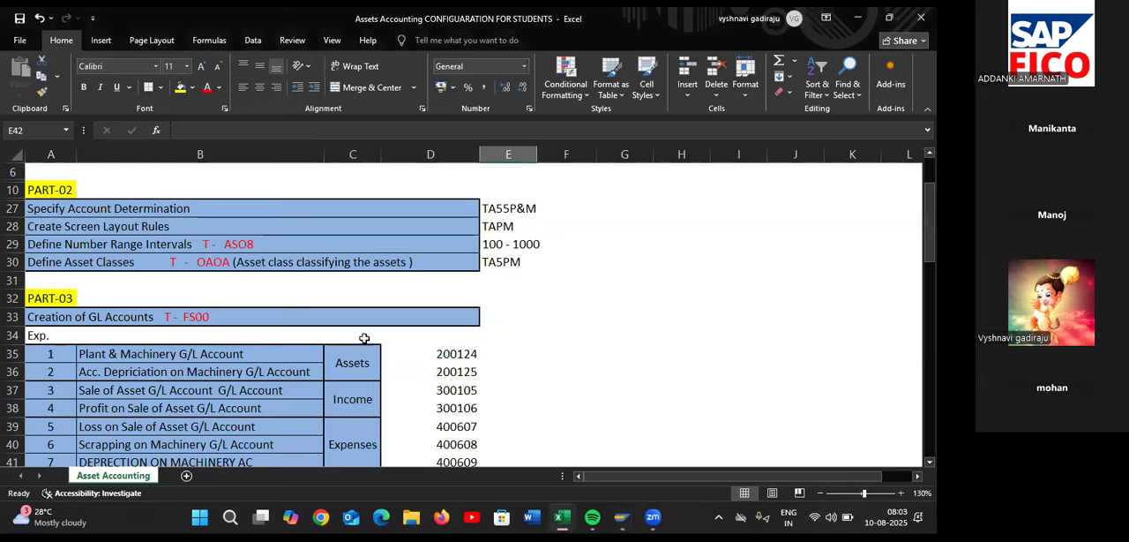
Check the depreciation posting document type in PART-04 of the checklist, switch to SAP and open the SAP Customizing Implementation Guide with /NSPRO
{"action": "scroll", "coordinate": [365, 337], "scroll_direction": "down", "scroll_amount": 3}
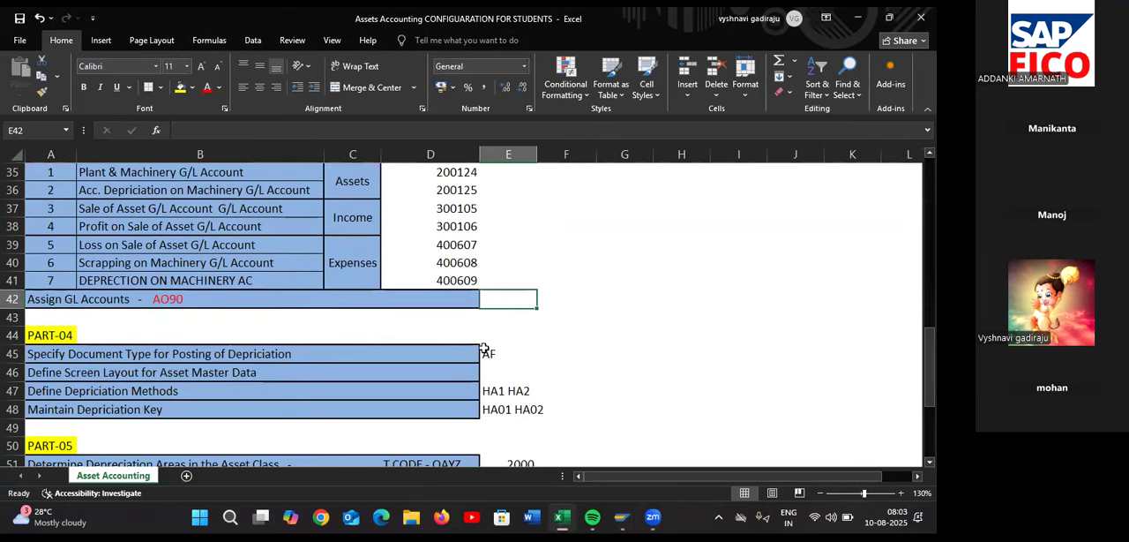
{"action": "left_click", "coordinate": [488, 352]}
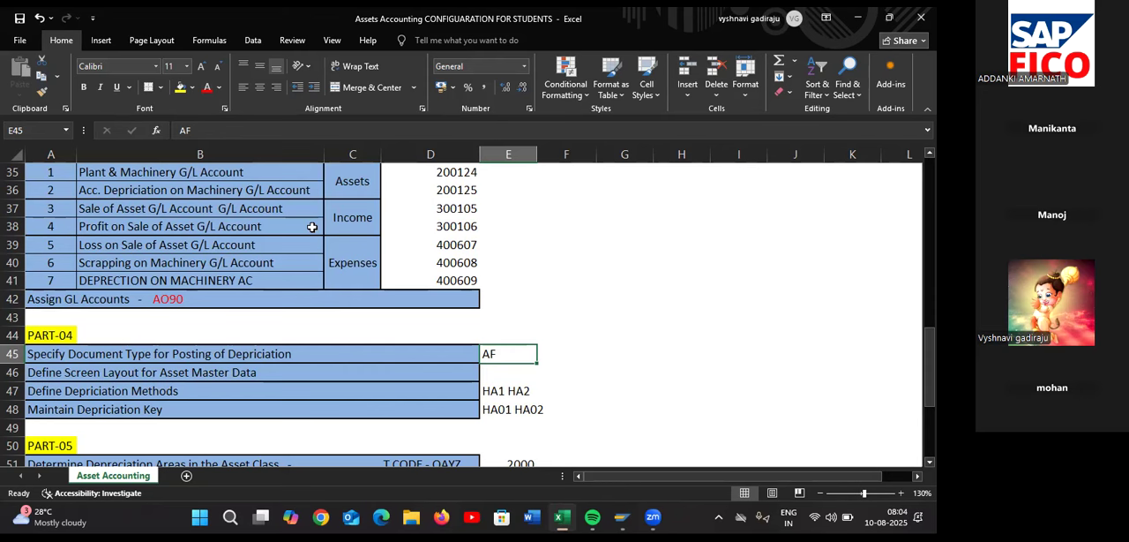
{"action": "key", "text": "alt+Tab"}
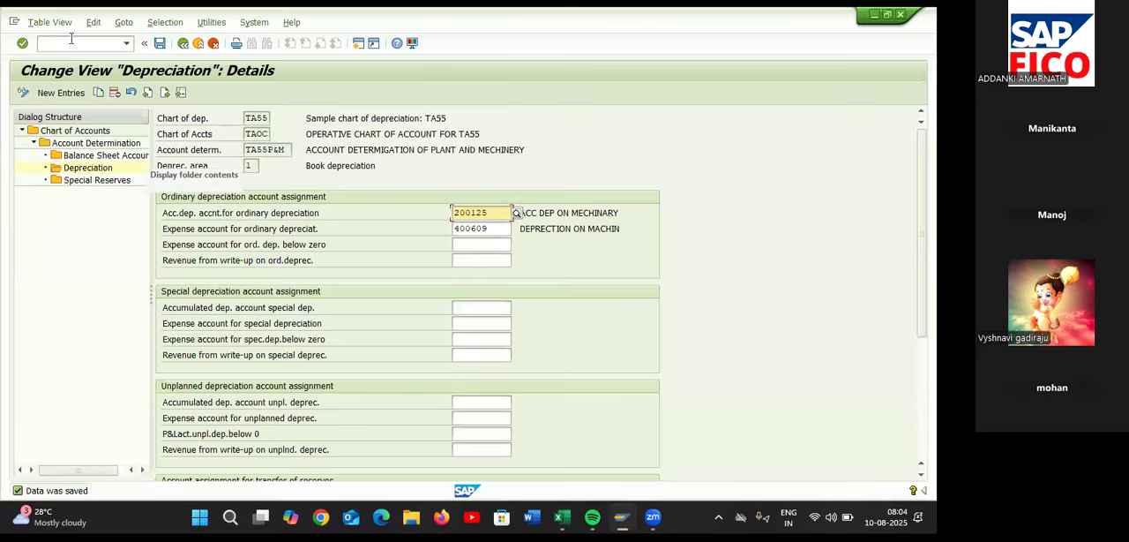
{"action": "left_click", "coordinate": [74, 44]}
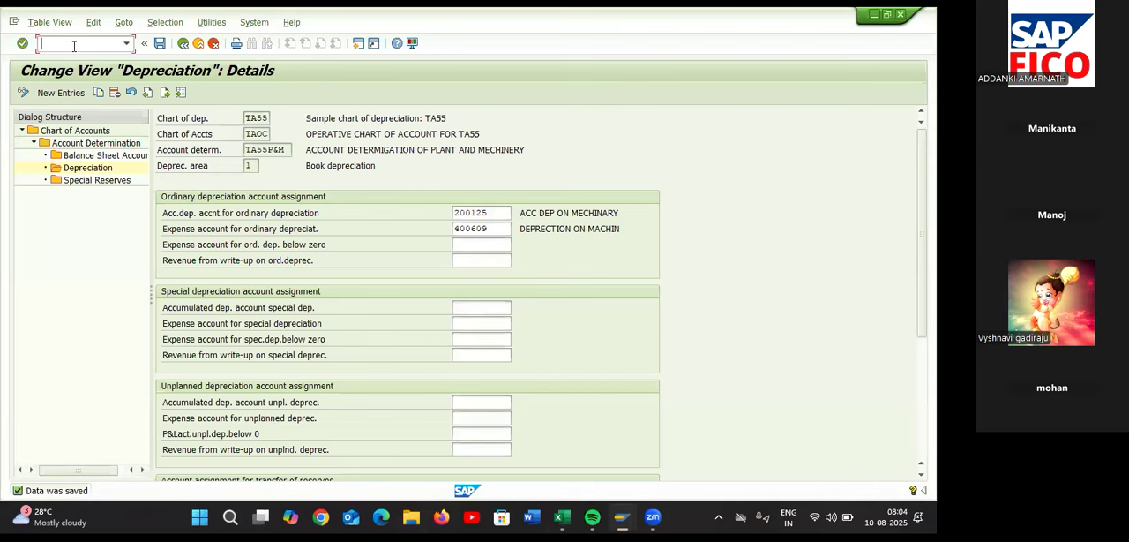
{"action": "type", "text": "/NSPRO"}
{"action": "key", "text": "Return"}
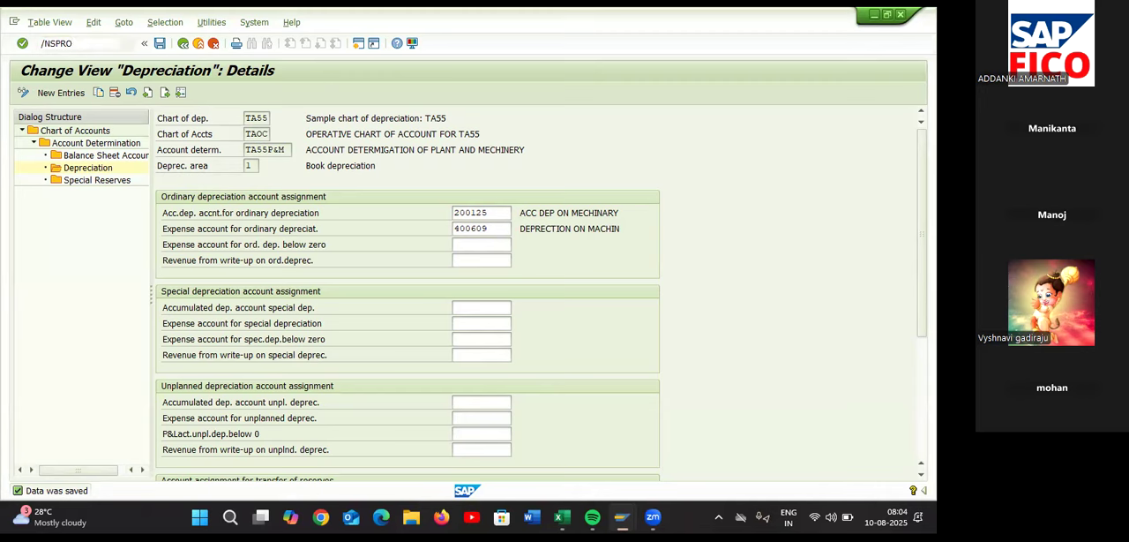
{"action": "left_click", "coordinate": [59, 94]}
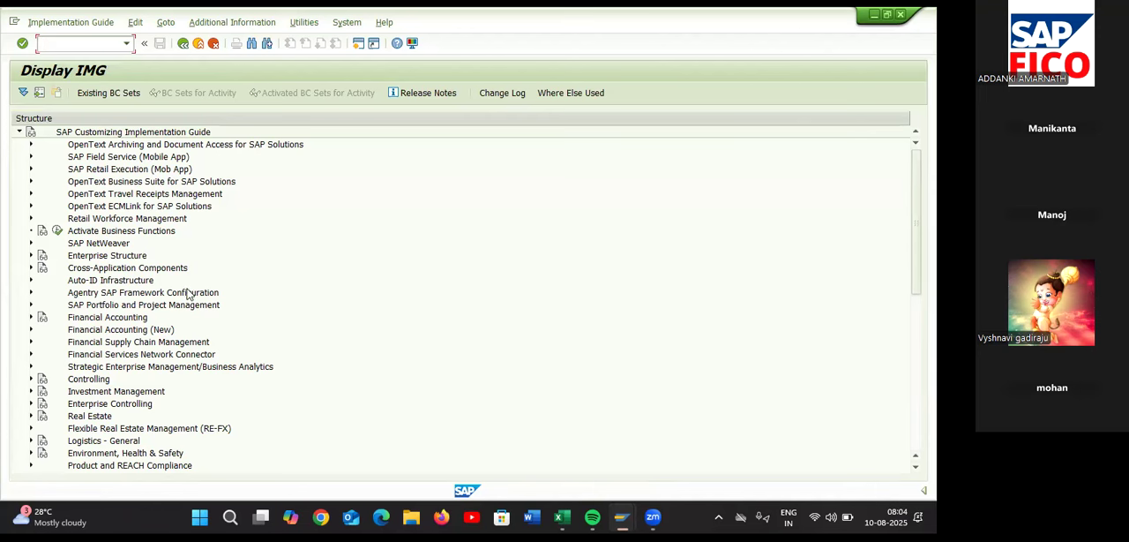
Open Specify Document Type for Posting of Depreciation under Financial Accounting (New), Asset Accounting, Integration with General Ledger Accounting, Post Depreciation to General Ledger Accounting
{"action": "left_click", "coordinate": [32, 330]}
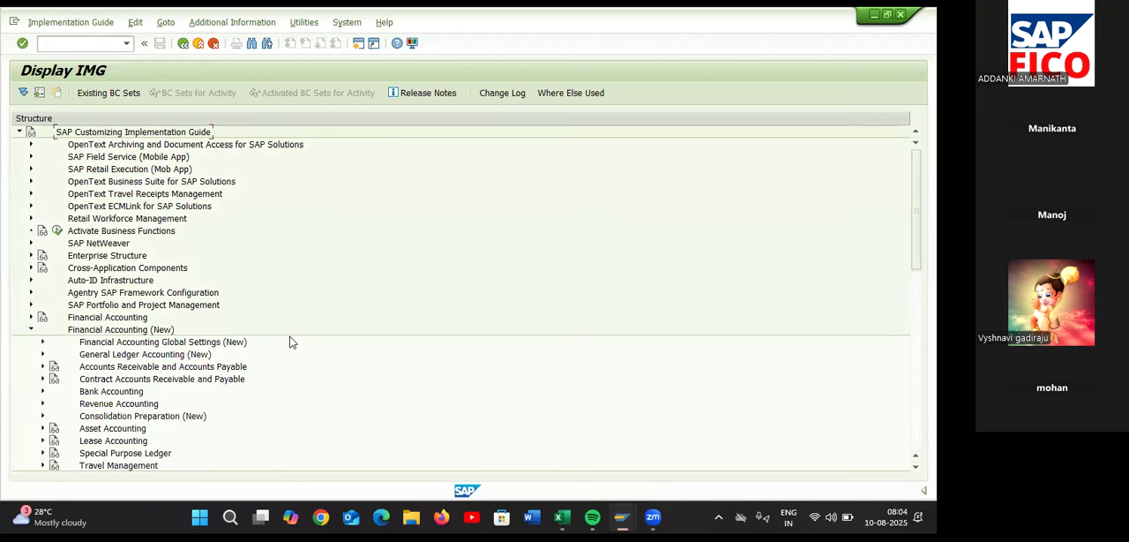
{"action": "scroll", "coordinate": [292, 341], "scroll_direction": "down", "scroll_amount": 2}
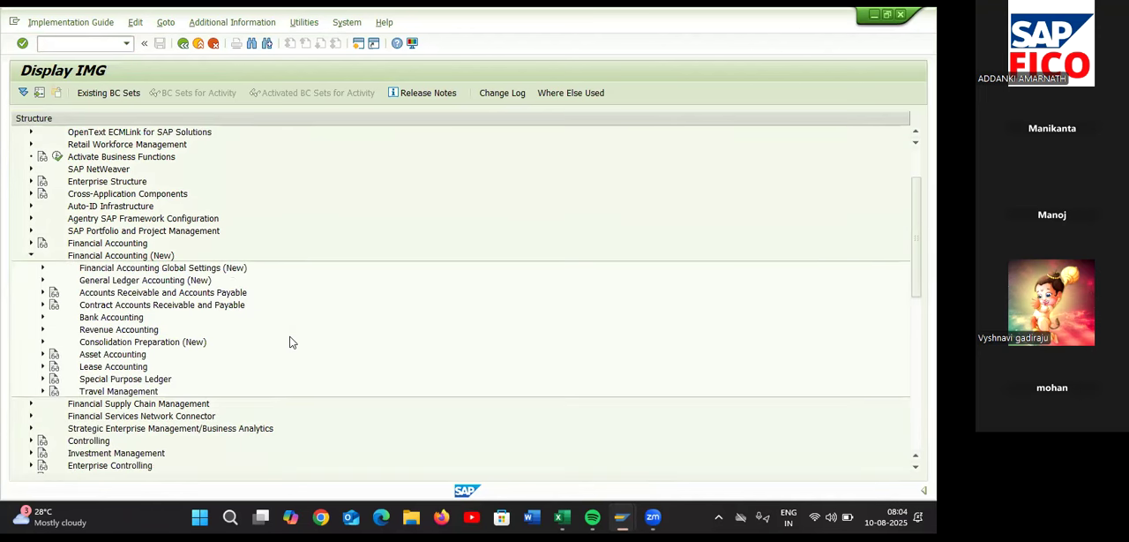
{"action": "left_click", "coordinate": [43, 355]}
{"action": "scroll", "coordinate": [284, 302], "scroll_direction": "down", "scroll_amount": 4}
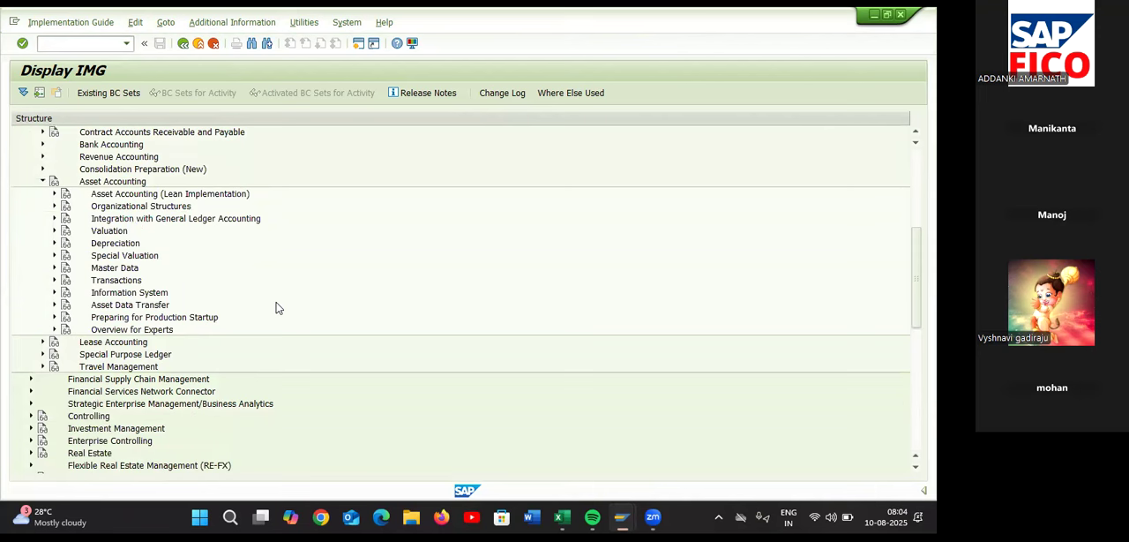
{"action": "left_click", "coordinate": [55, 219]}
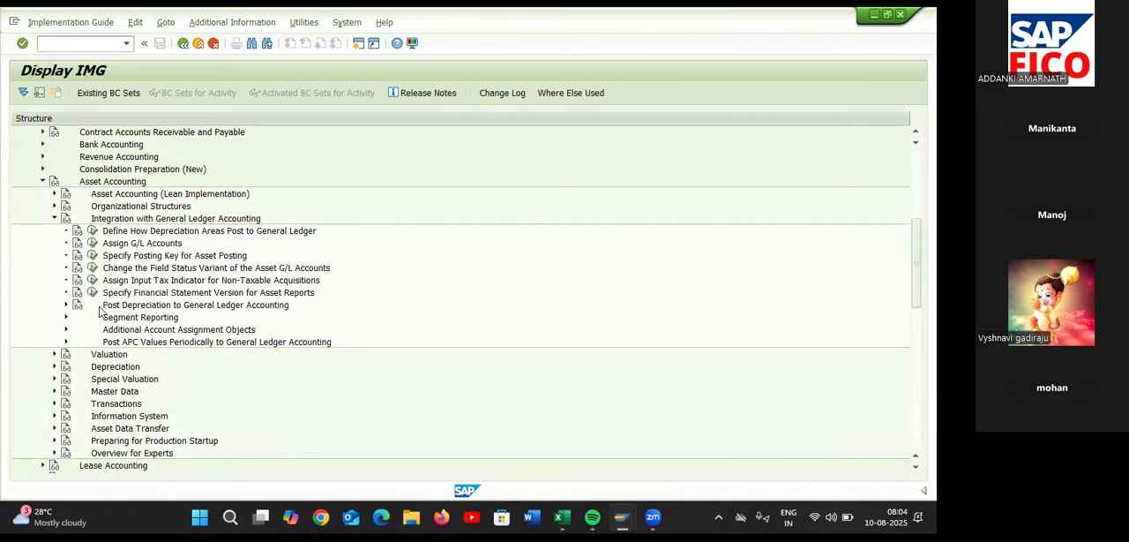
{"action": "left_click", "coordinate": [67, 306]}
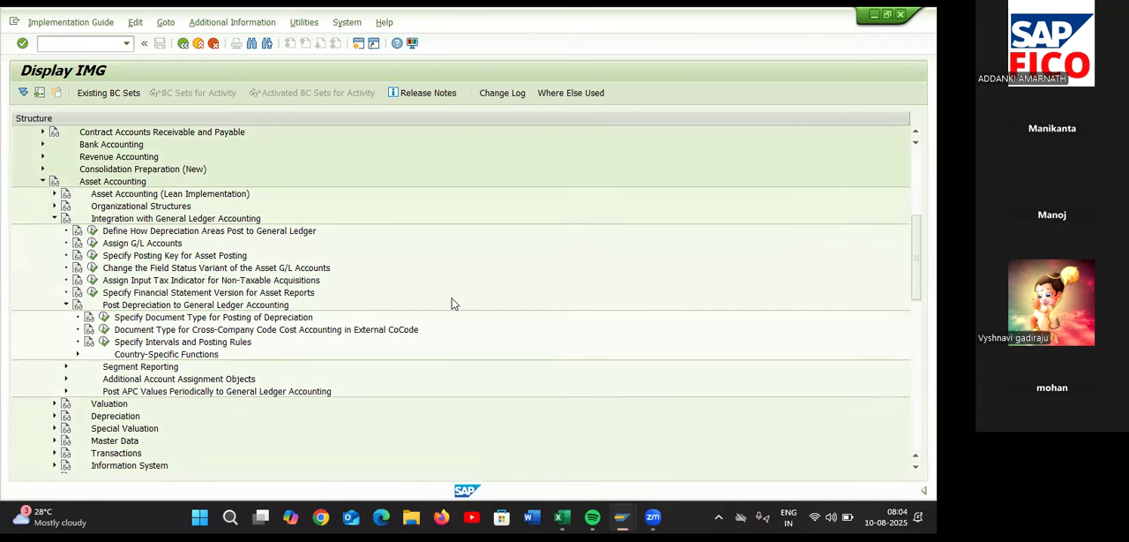
{"action": "left_click", "coordinate": [102, 323]}
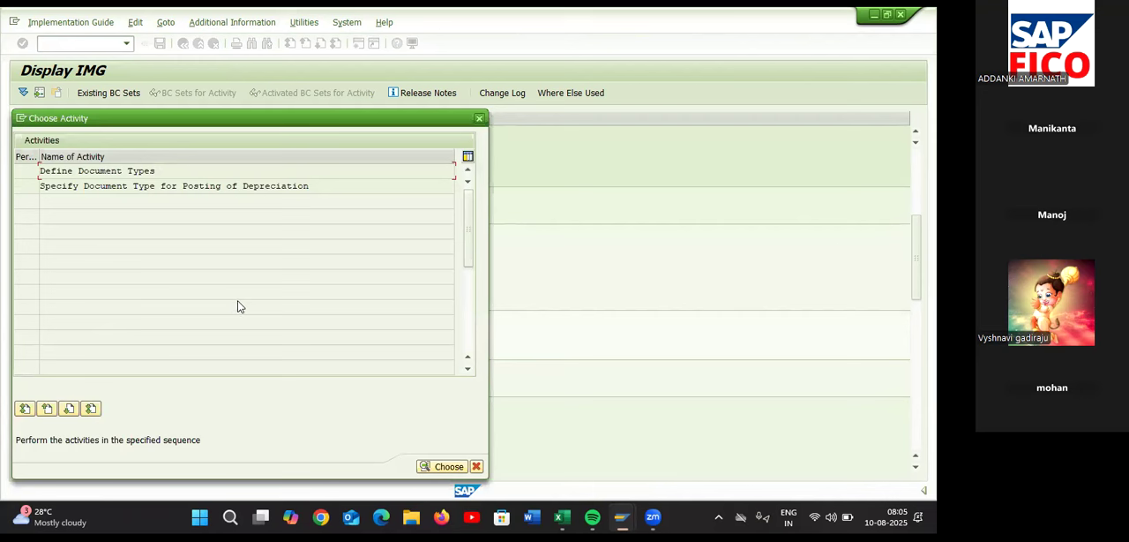
Open the Define Document Types activity, locate document type AF and display its details
{"action": "double_click", "coordinate": [154, 171]}
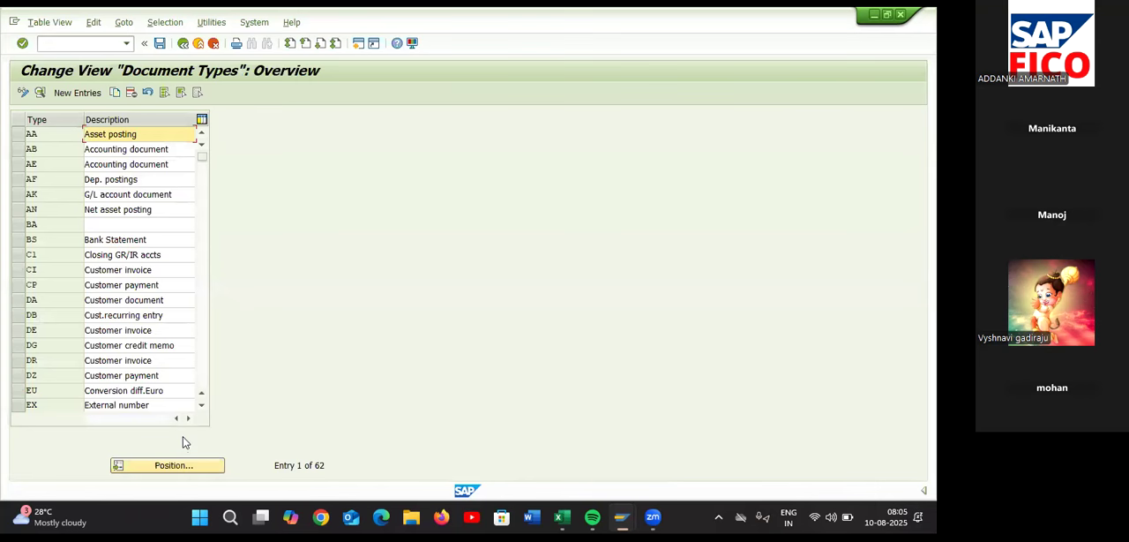
{"action": "left_click", "coordinate": [186, 466]}
{"action": "type", "text": "A"}
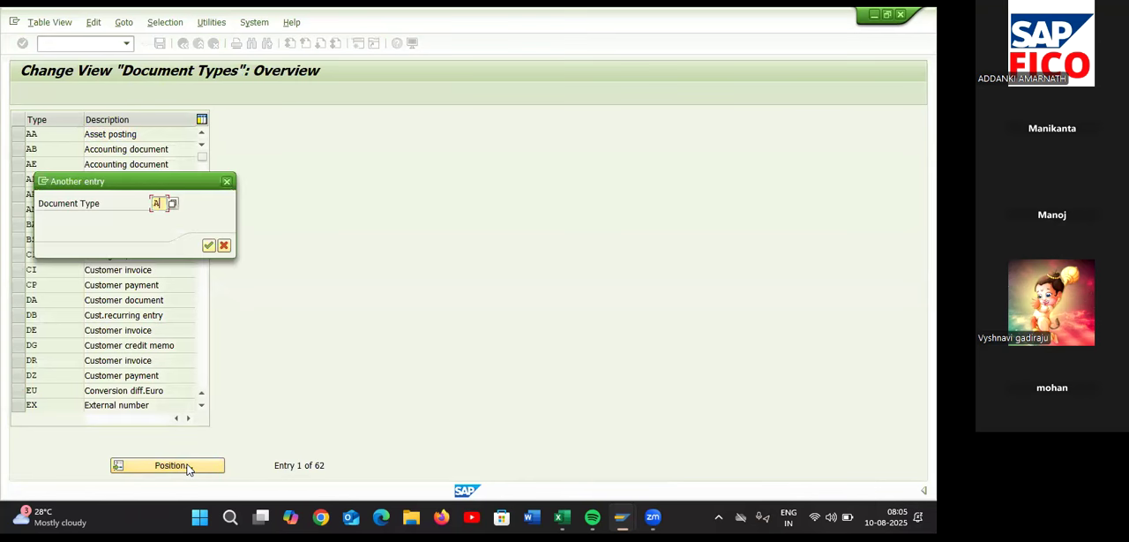
{"action": "type", "text": "F"}
{"action": "key", "text": "Return"}
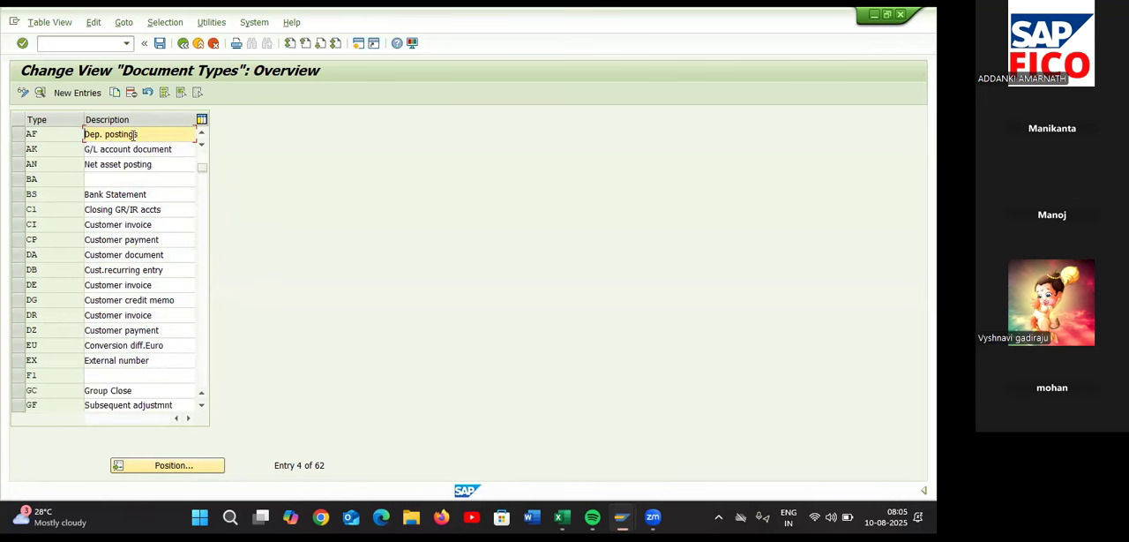
{"action": "left_click", "coordinate": [16, 134]}
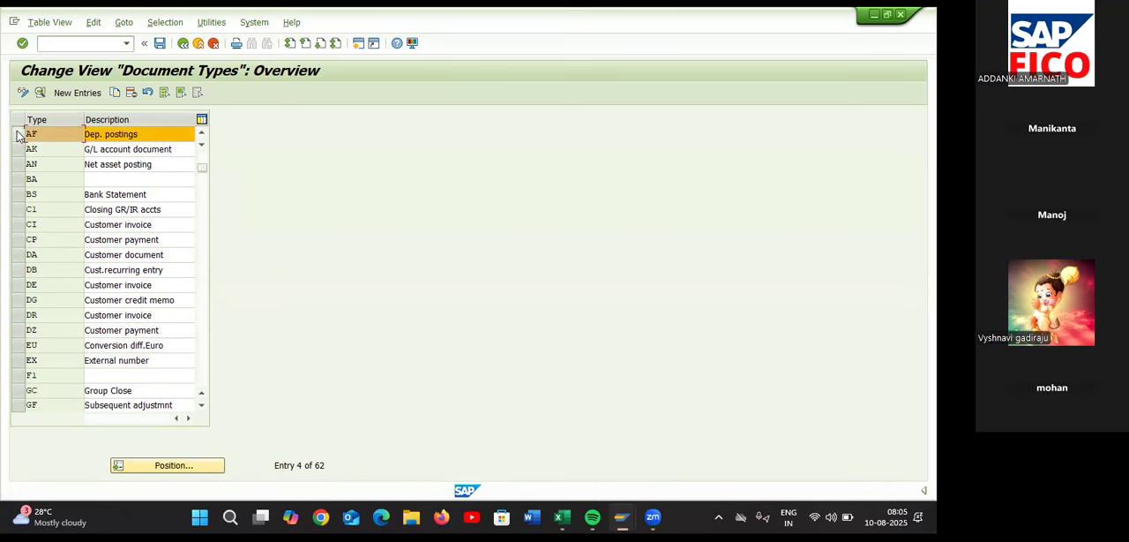
{"action": "double_click", "coordinate": [35, 134]}
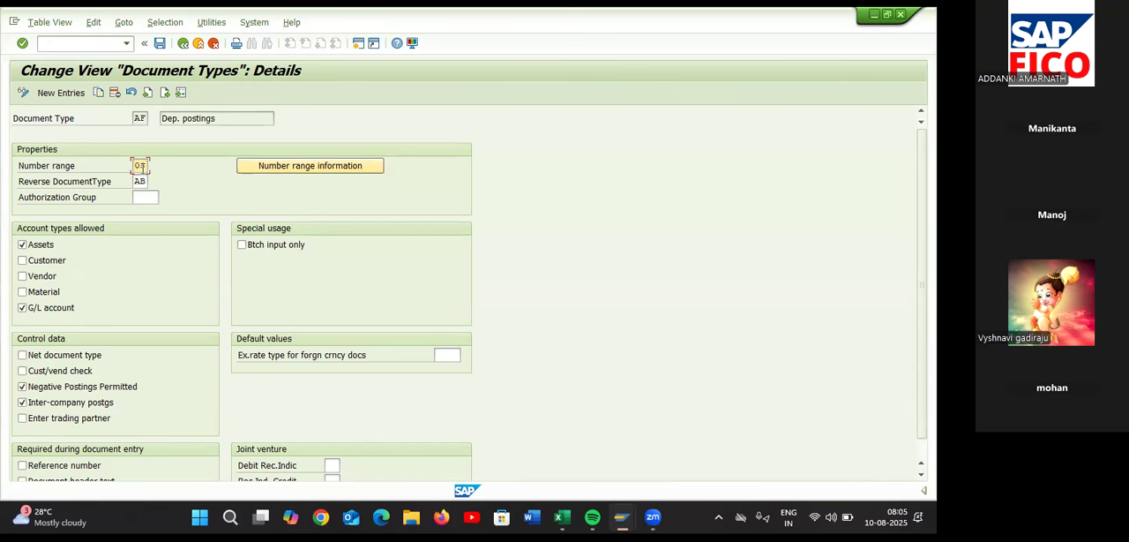
Open the accounting document number range intervals of company code TA55 for editing from the document type's number range information
{"action": "left_click", "coordinate": [303, 165]}
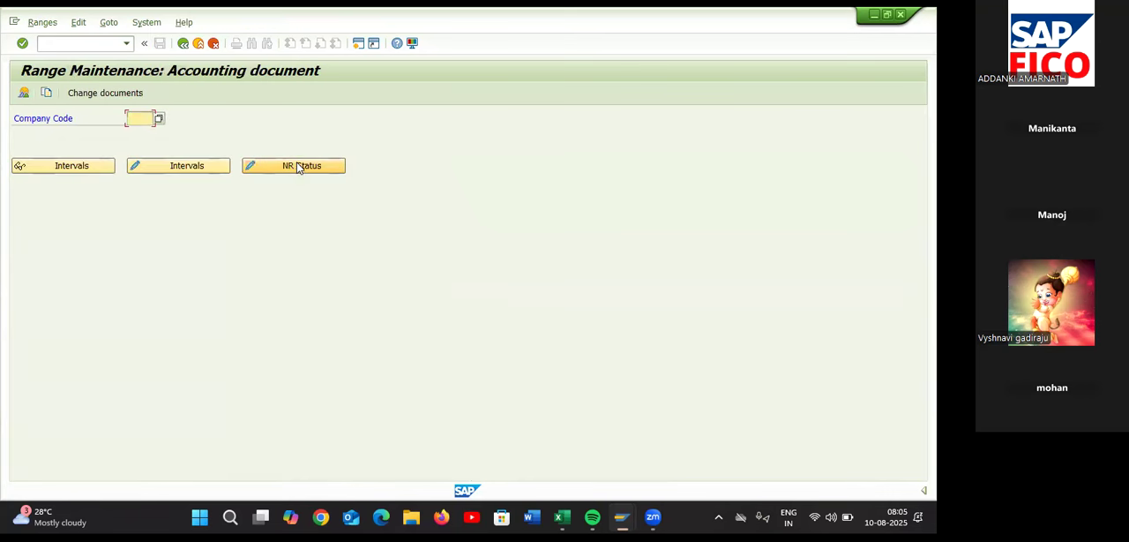
{"action": "type", "text": "TASL"}
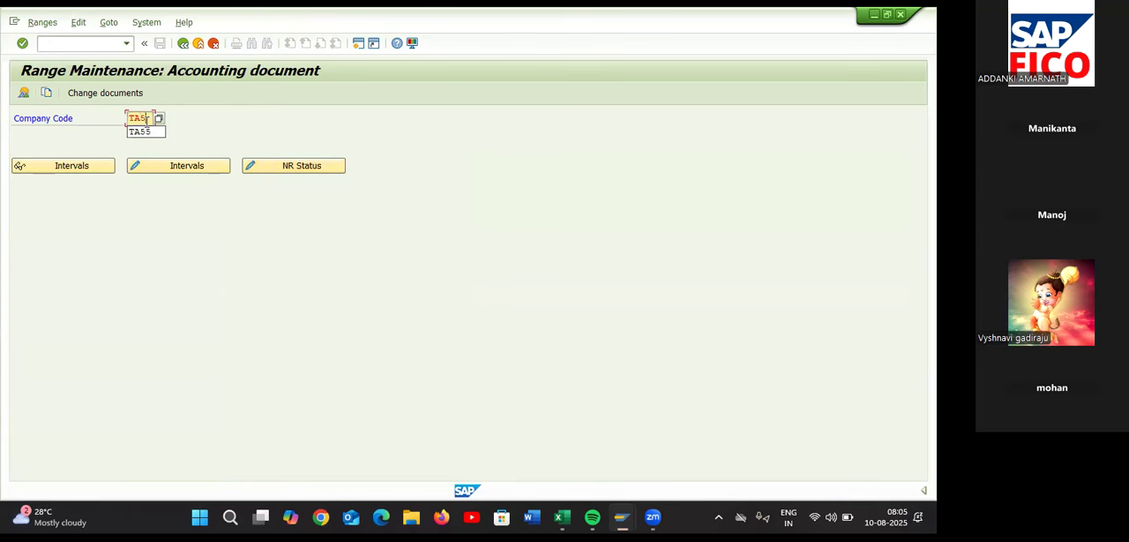
{"action": "left_click", "coordinate": [172, 165]}
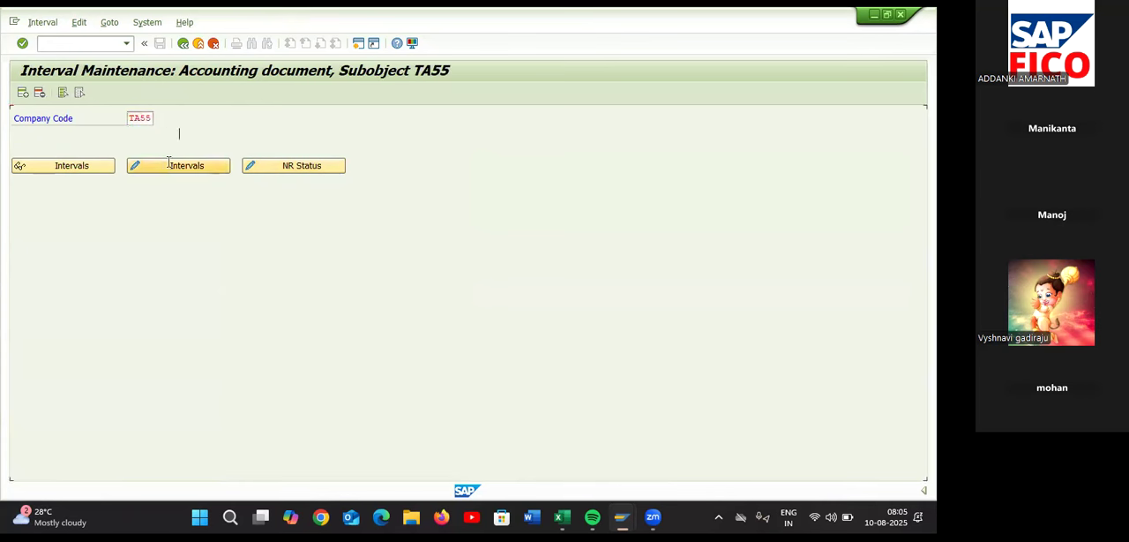
Add number range interval 05 for year 2025, running from 5501 to 6000
{"action": "left_click", "coordinate": [23, 93]}
{"action": "type", "text": "05"}
{"action": "key", "text": "Tab"}
{"action": "type", "text": "2025"}
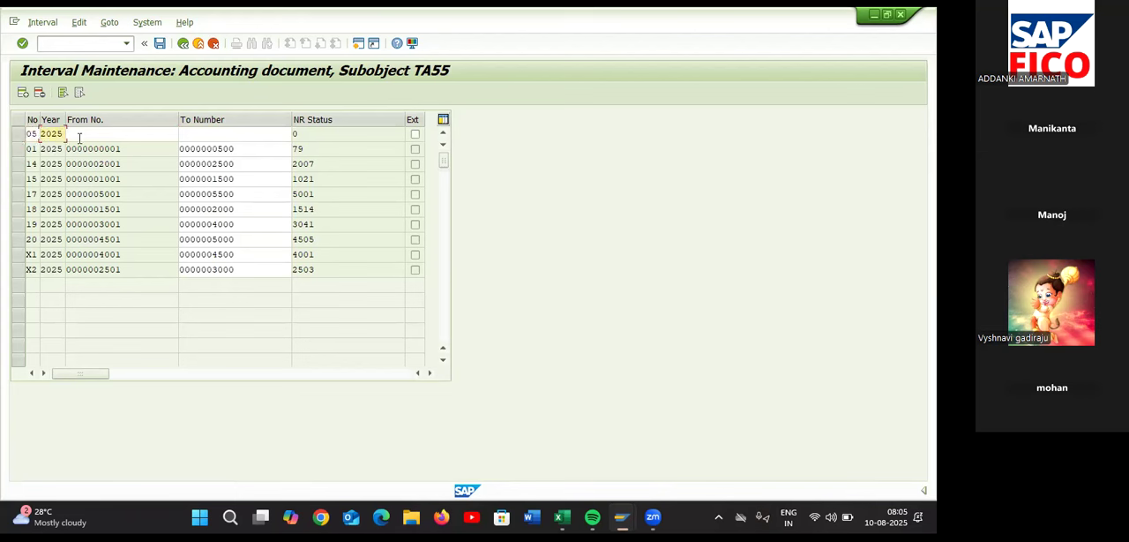
{"action": "left_click", "coordinate": [80, 134]}
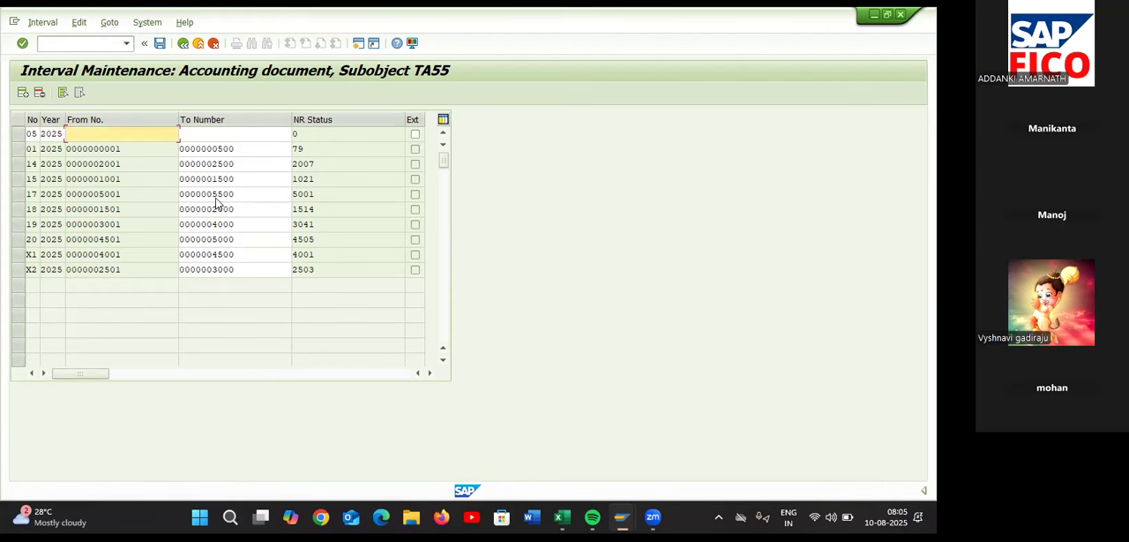
{"action": "type", "text": "5501"}
{"action": "left_click", "coordinate": [224, 132]}
{"action": "type", "text": "6000"}
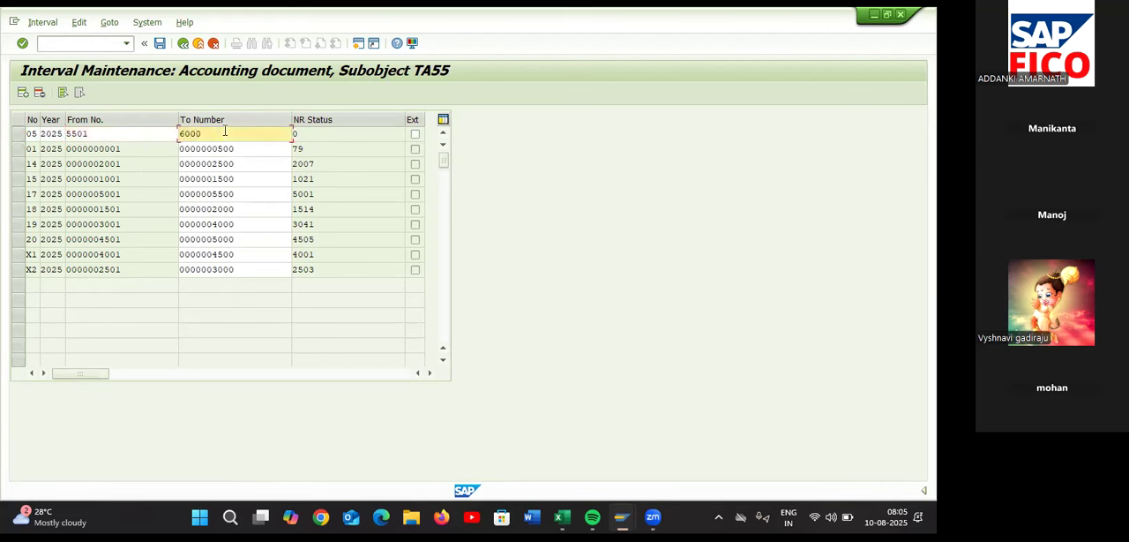
{"action": "key", "text": "Return"}
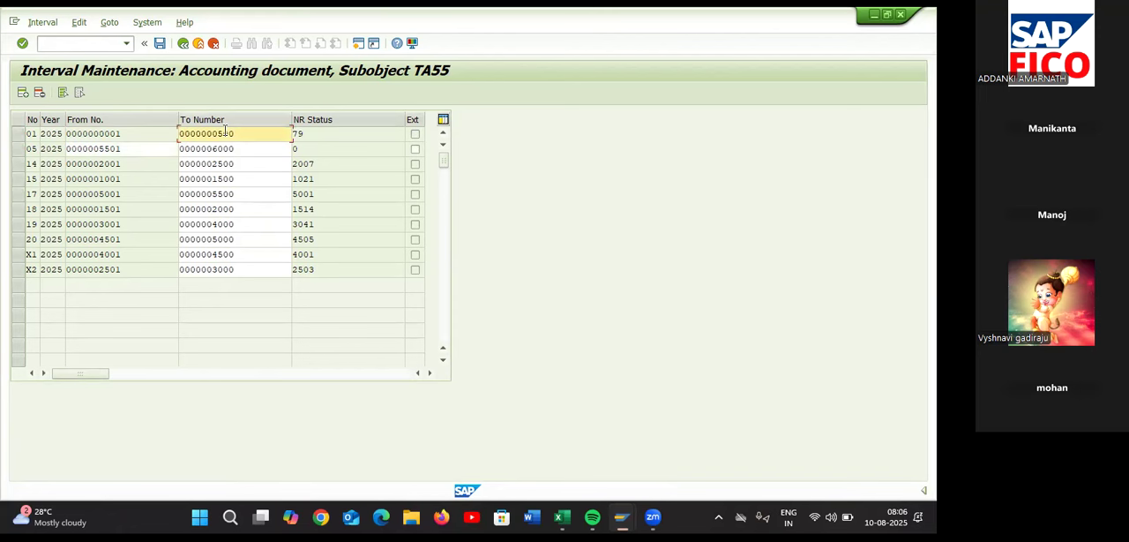
Save the number range intervals, accept the transport notice and return to the document types overview
{"action": "left_click", "coordinate": [160, 42]}
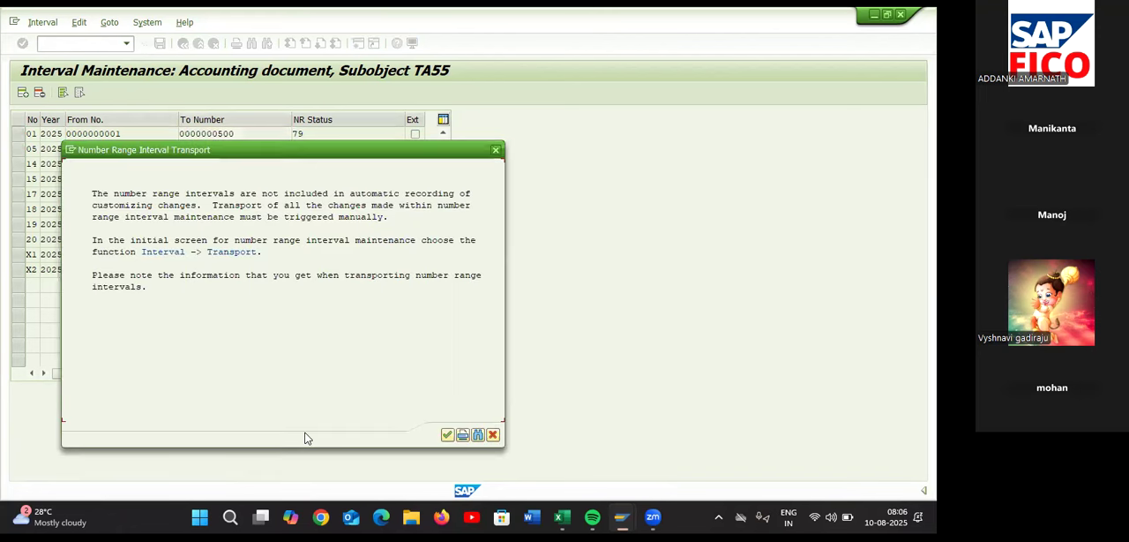
{"action": "left_click", "coordinate": [447, 435]}
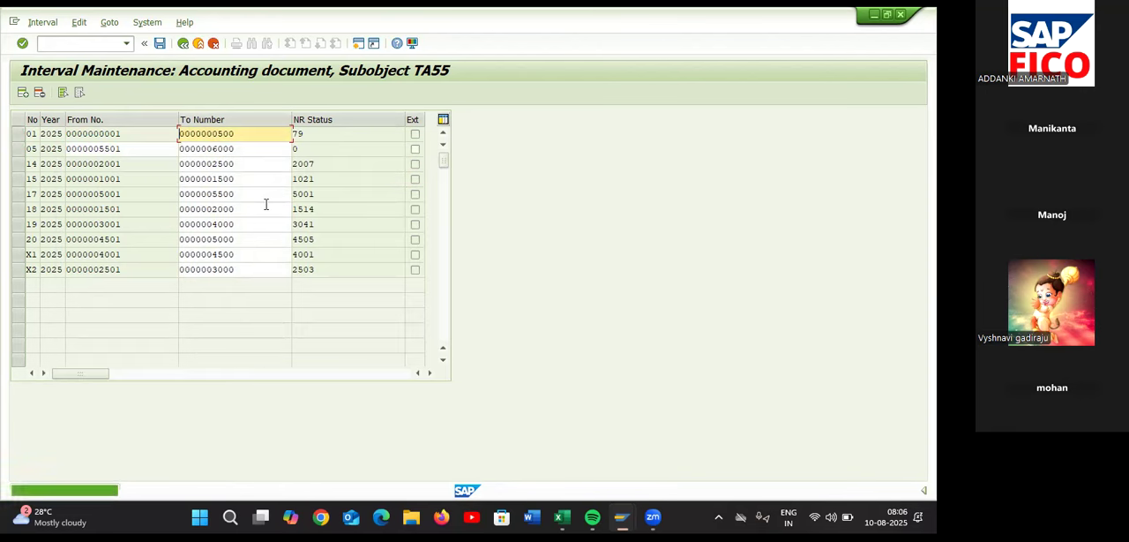
{"action": "left_click", "coordinate": [185, 50]}
{"action": "left_click", "coordinate": [183, 44]}
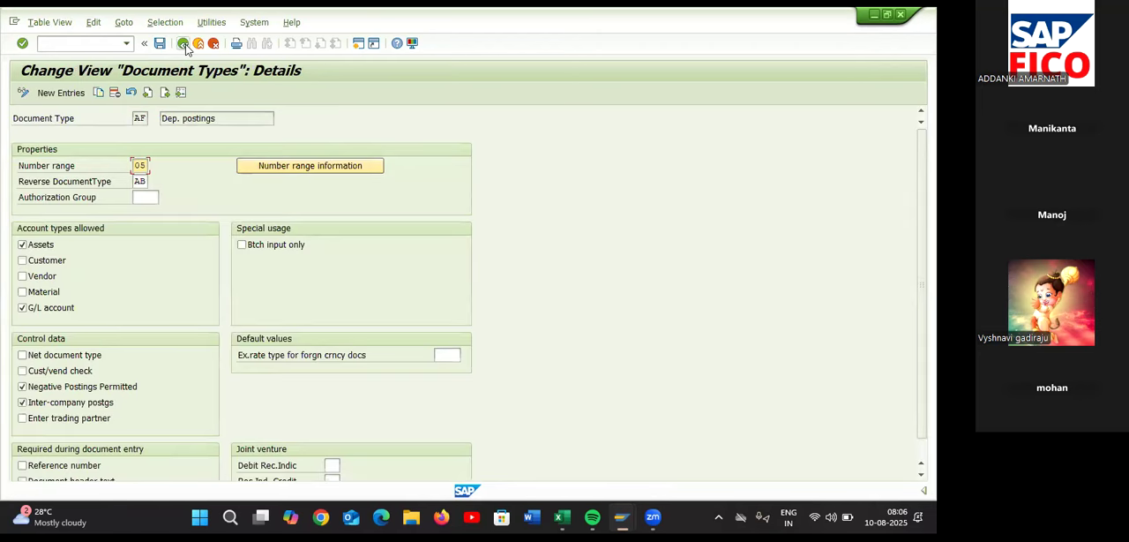
{"action": "left_click", "coordinate": [183, 44]}
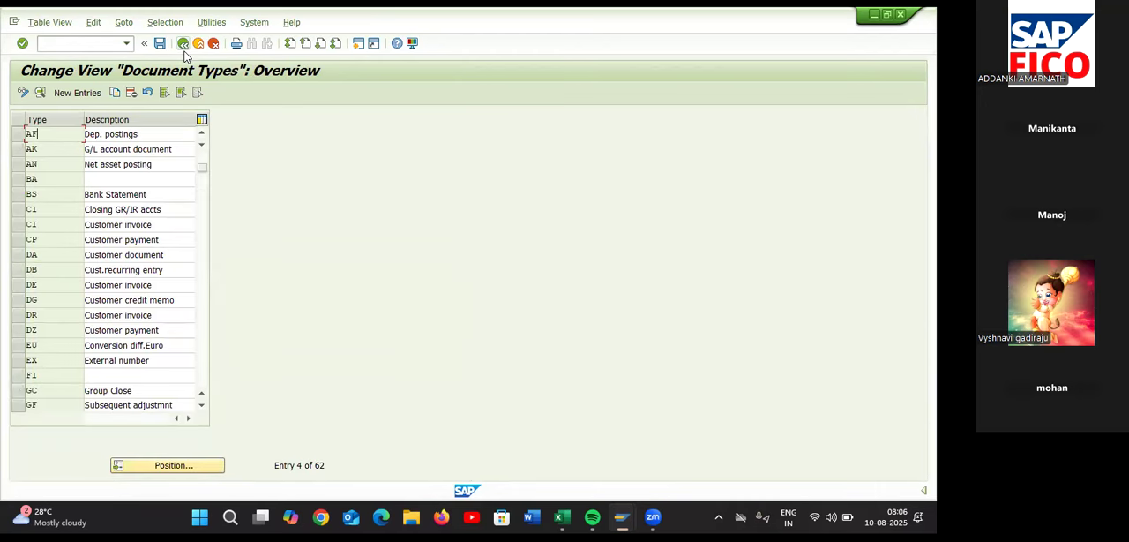
Check the Define Screen Layout for Asset Master Data row in the Excel checklist and switch back to SAP
{"action": "key", "text": "alt+Tab"}
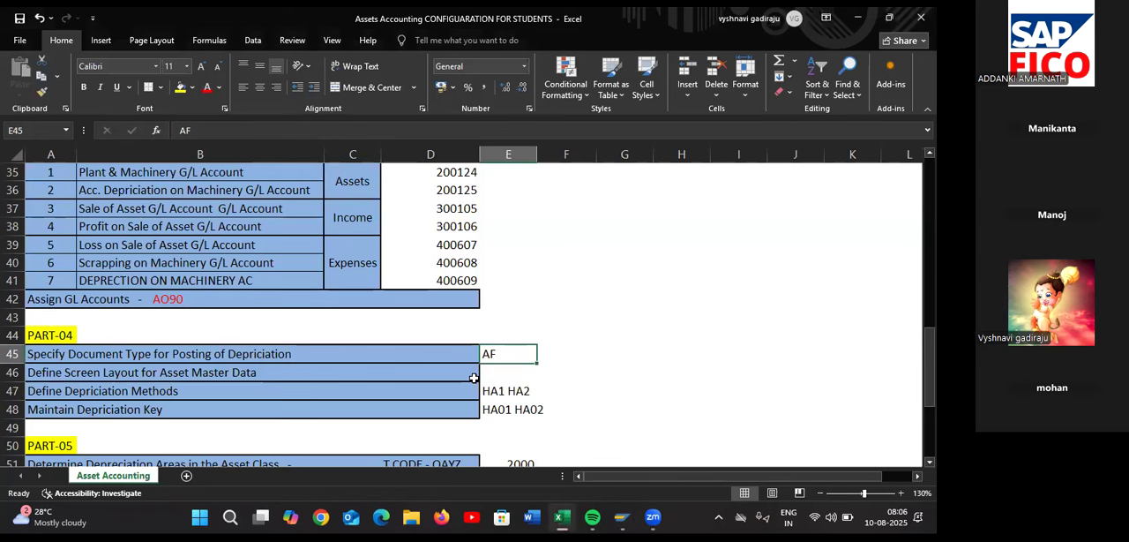
{"action": "left_click", "coordinate": [486, 377]}
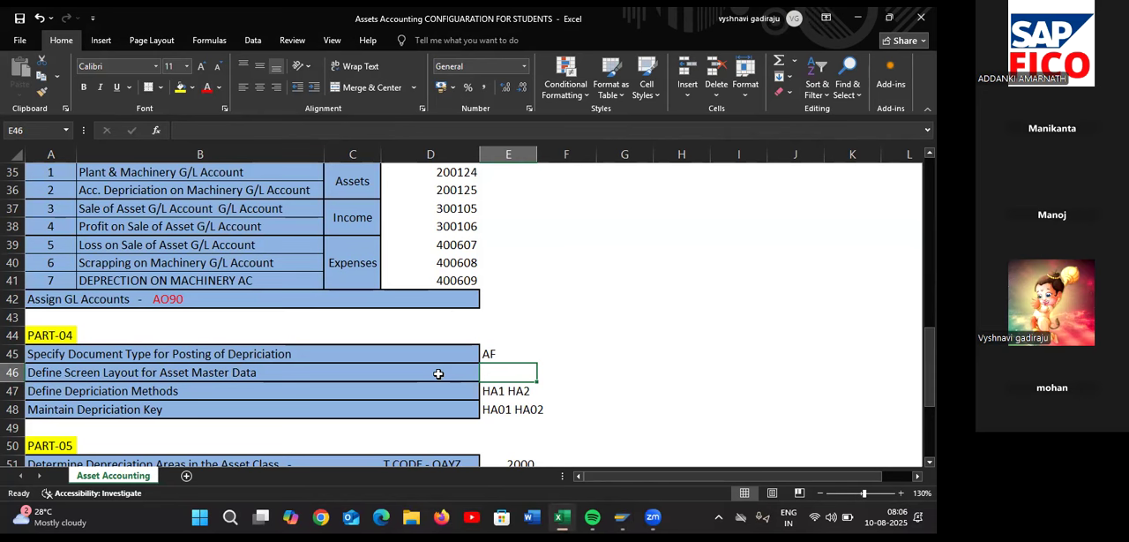
{"action": "key", "text": "alt+Tab"}
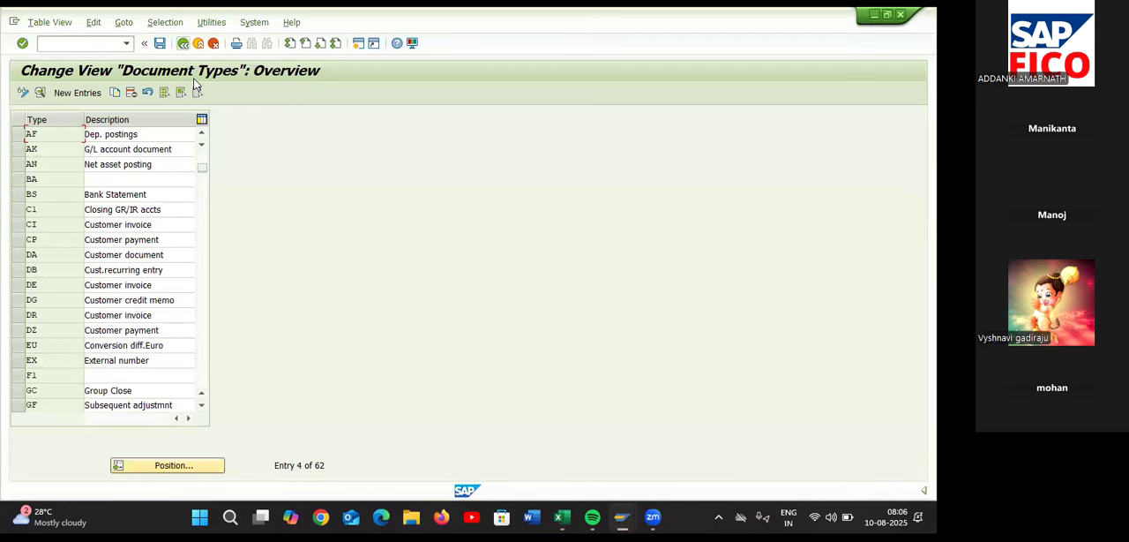
Open the Specify Document Type for Posting of Depreciation activity and position the list on company code TA55
{"action": "left_click", "coordinate": [183, 46]}
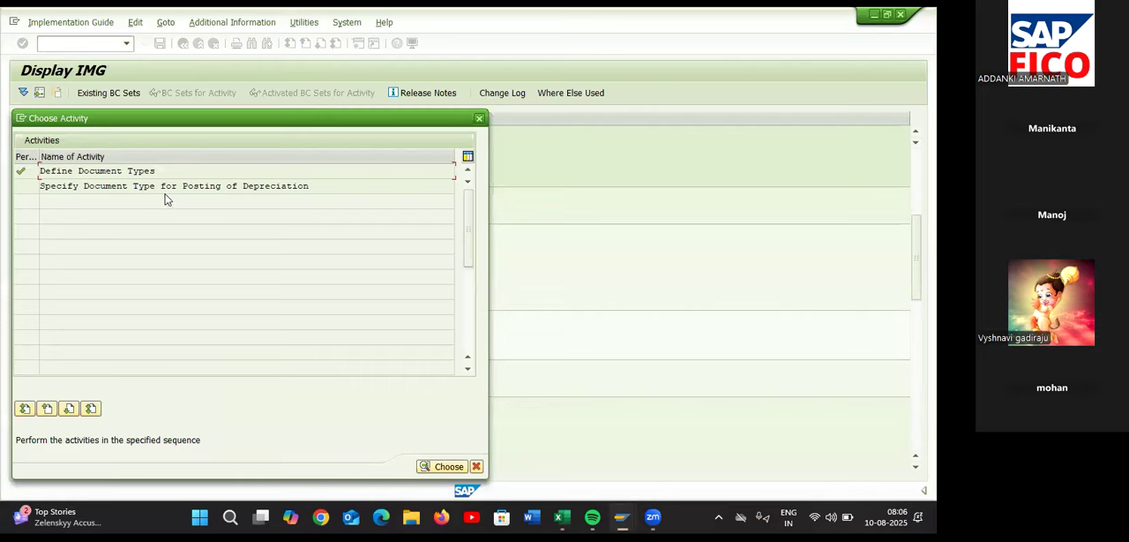
{"action": "double_click", "coordinate": [225, 187]}
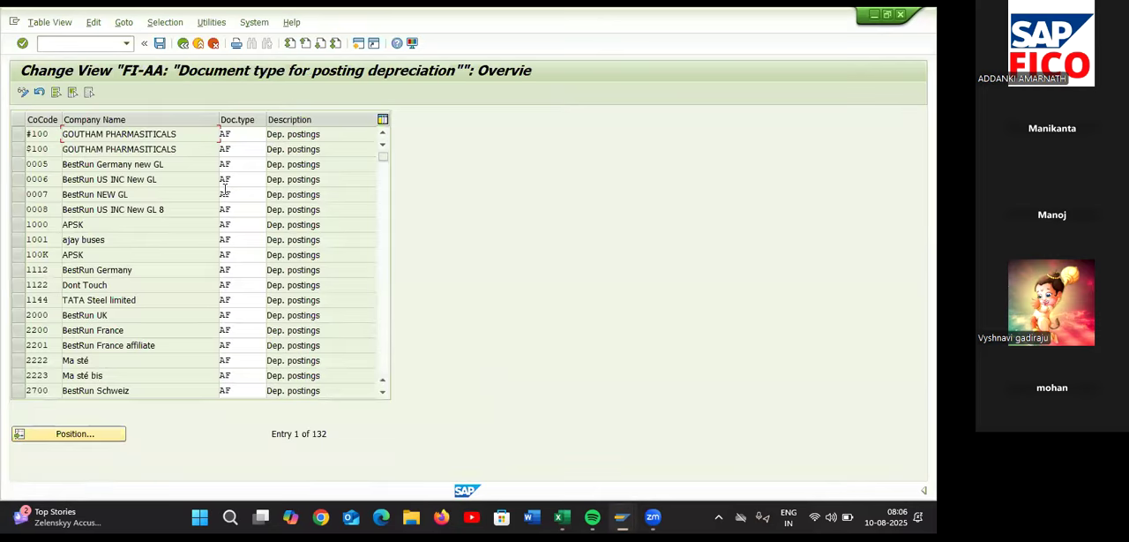
{"action": "left_click", "coordinate": [96, 433]}
{"action": "type", "text": "TA55"}
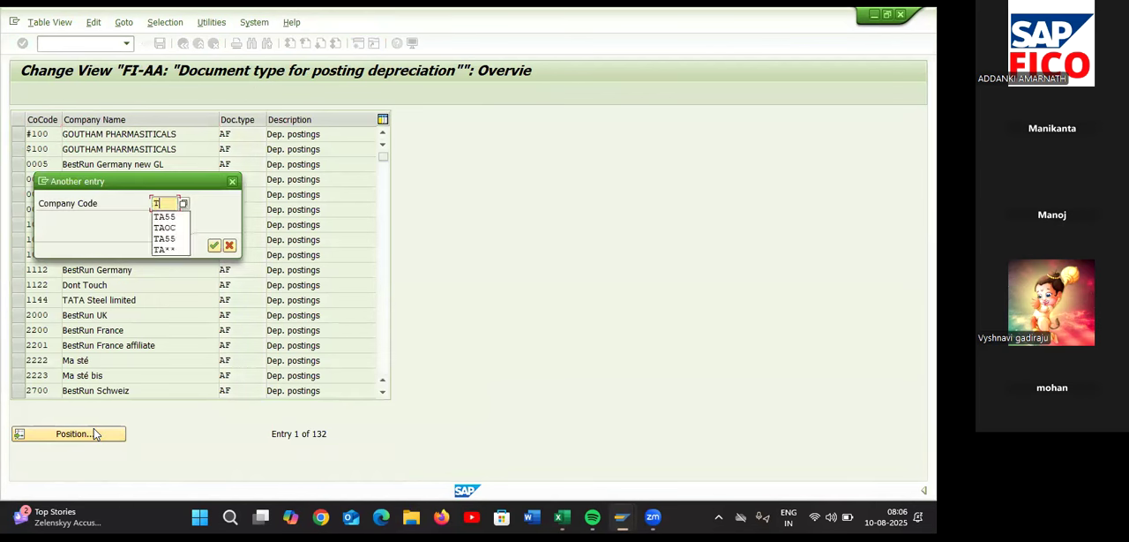
{"action": "key", "text": "Return"}
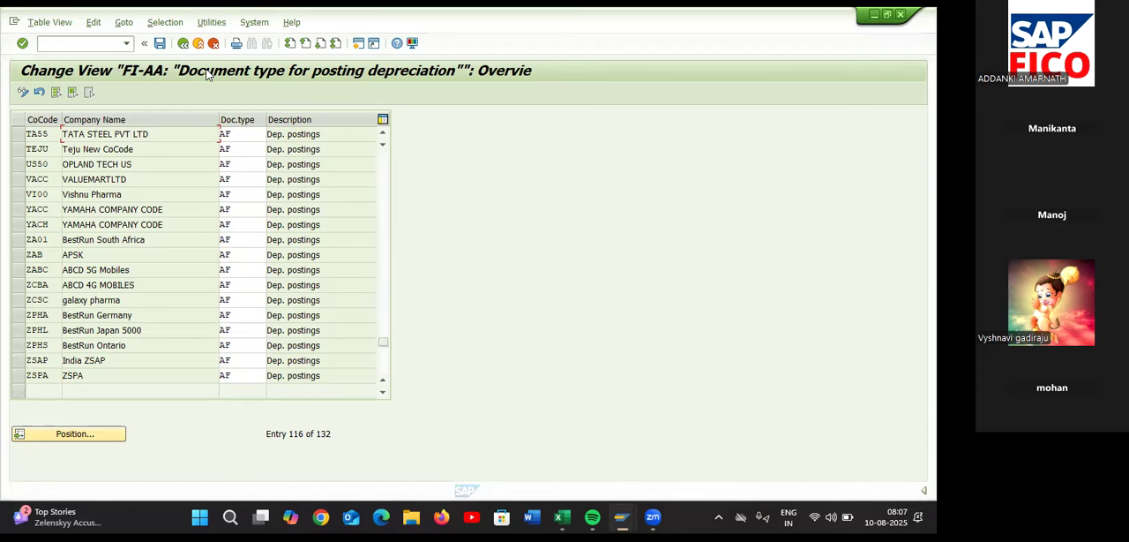
Check the Part-04 rows of the Excel checklist, return to SAP and leave the depreciation document type activity and its activity list
{"action": "key", "text": "alt+Tab"}
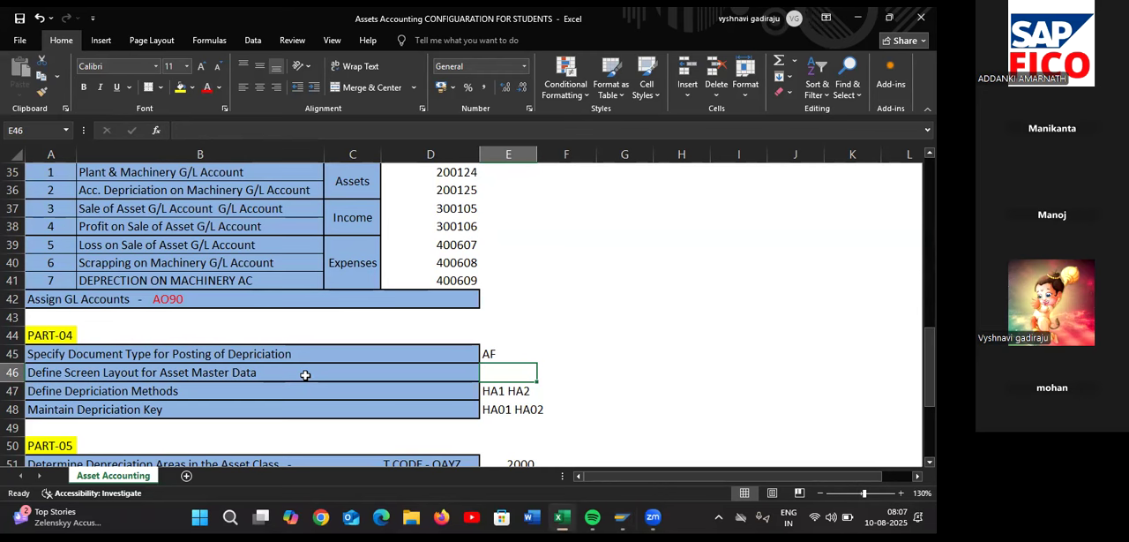
{"action": "key", "text": "alt+Tab"}
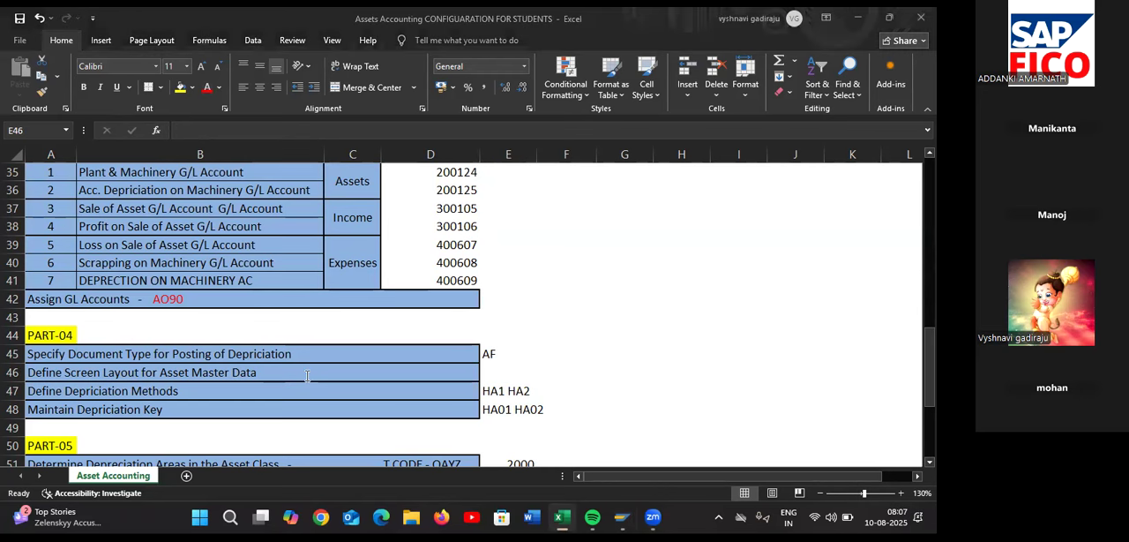
{"action": "left_click", "coordinate": [179, 44]}
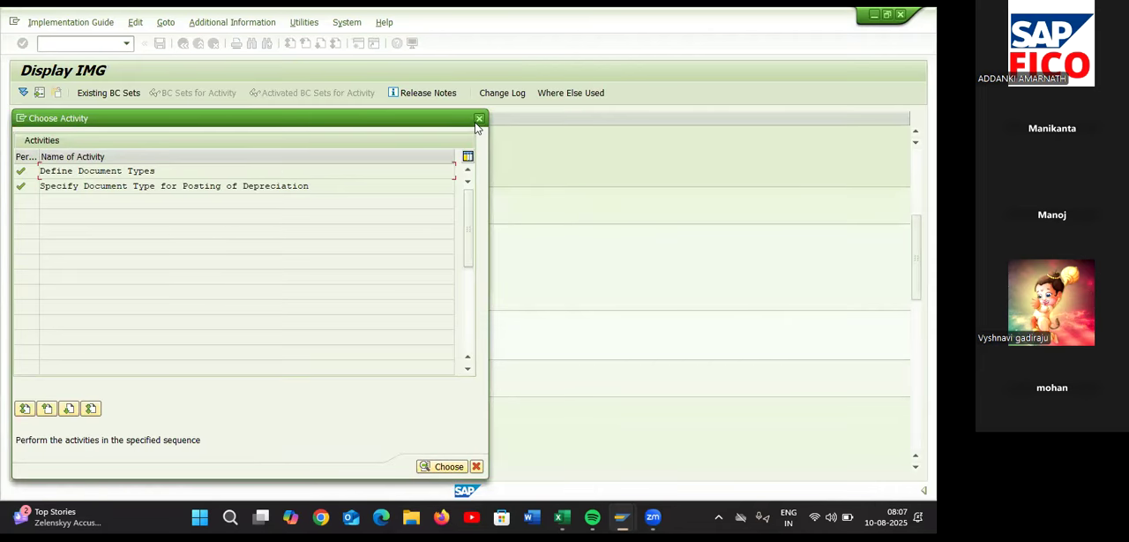
{"action": "left_click", "coordinate": [479, 118]}
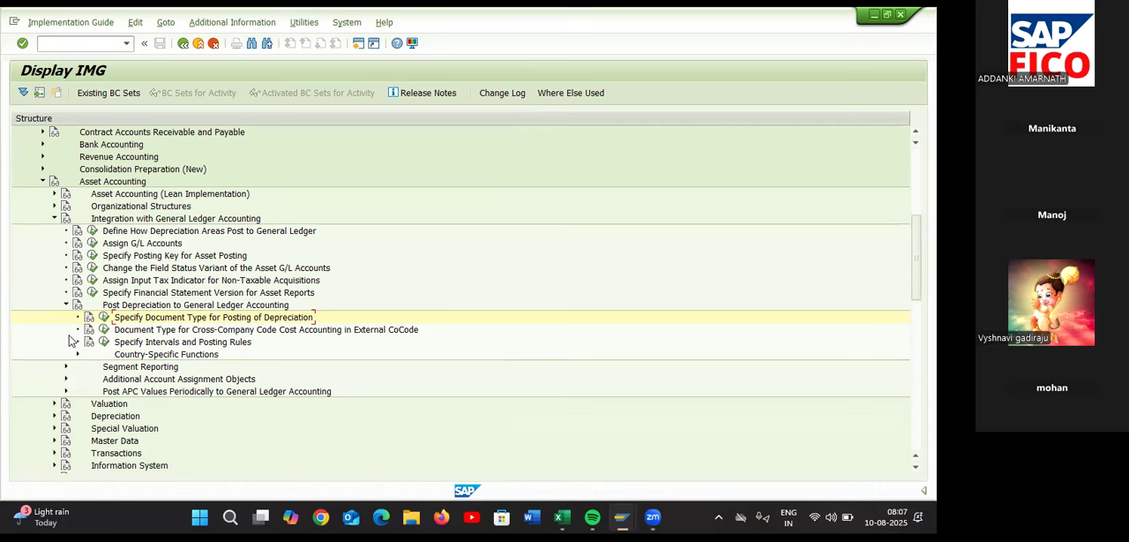
Collapse the Post Depreciation to General Ledger Accounting node within Asset Accounting in the implementation guide
{"action": "scroll", "coordinate": [56, 280], "scroll_direction": "up", "scroll_amount": 5}
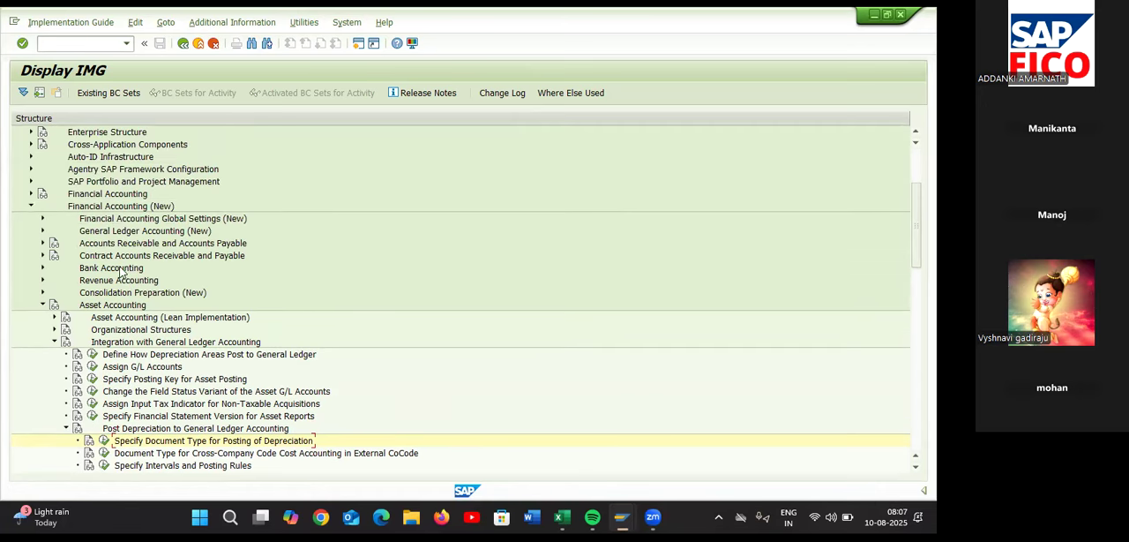
{"action": "scroll", "coordinate": [136, 346], "scroll_direction": "down", "scroll_amount": 1}
{"action": "scroll", "coordinate": [137, 346], "scroll_direction": "down", "scroll_amount": 5}
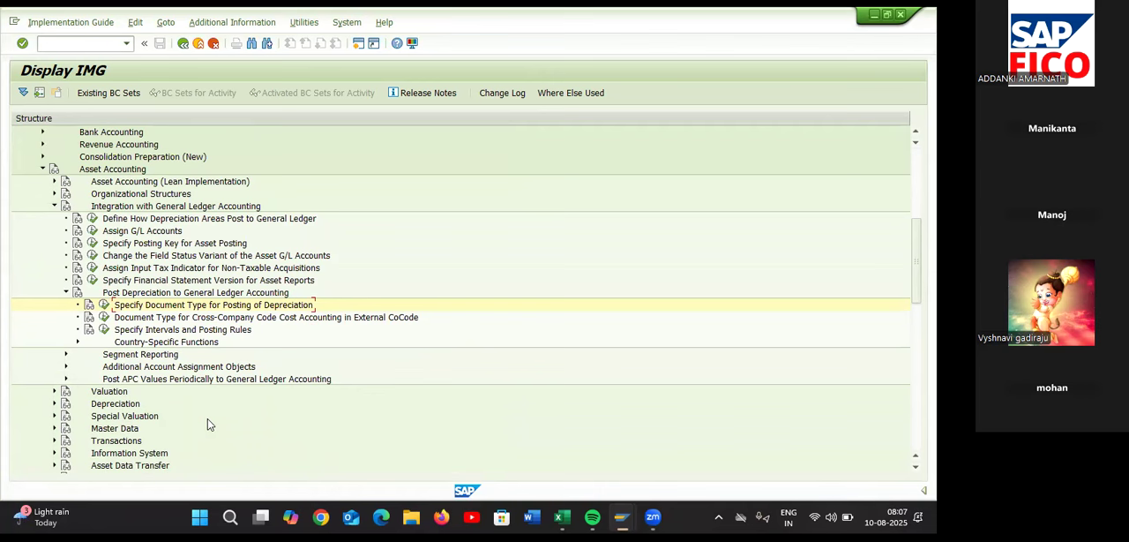
{"action": "left_click", "coordinate": [41, 173]}
{"action": "scroll", "coordinate": [40, 185], "scroll_direction": "up", "scroll_amount": 2}
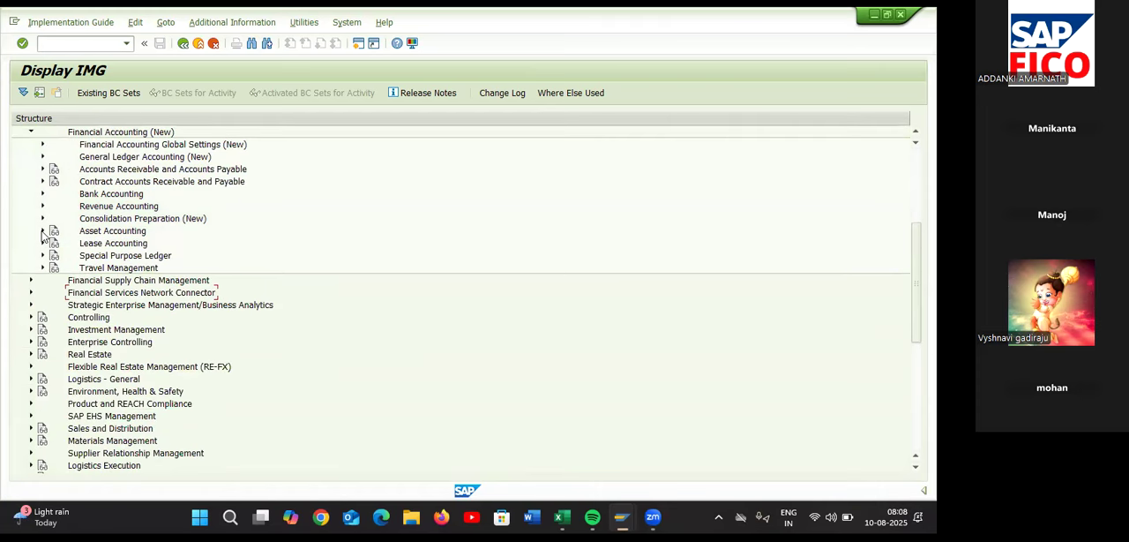
{"action": "left_click", "coordinate": [42, 231]}
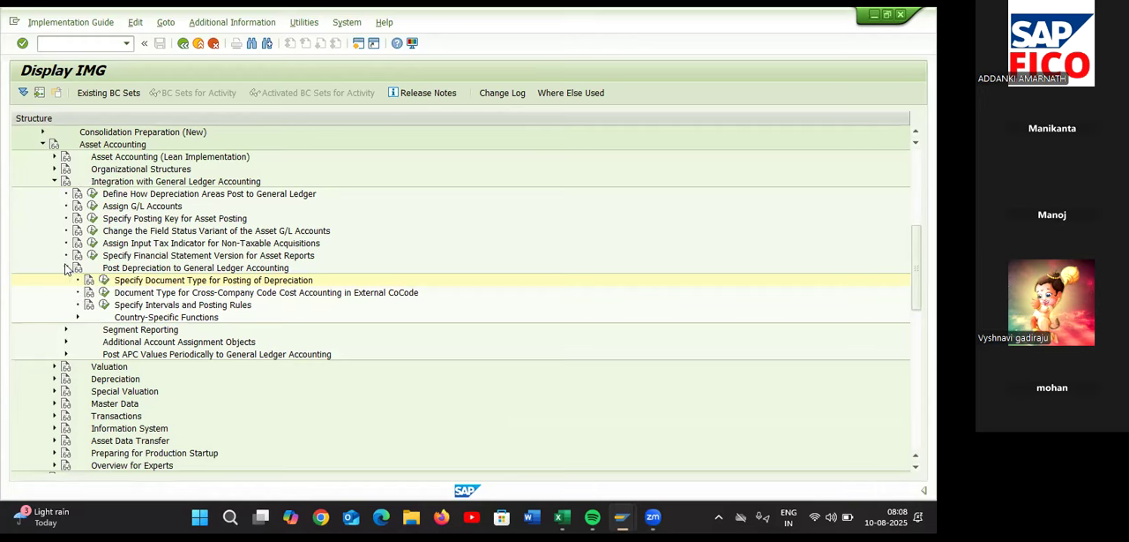
{"action": "left_click", "coordinate": [66, 267]}
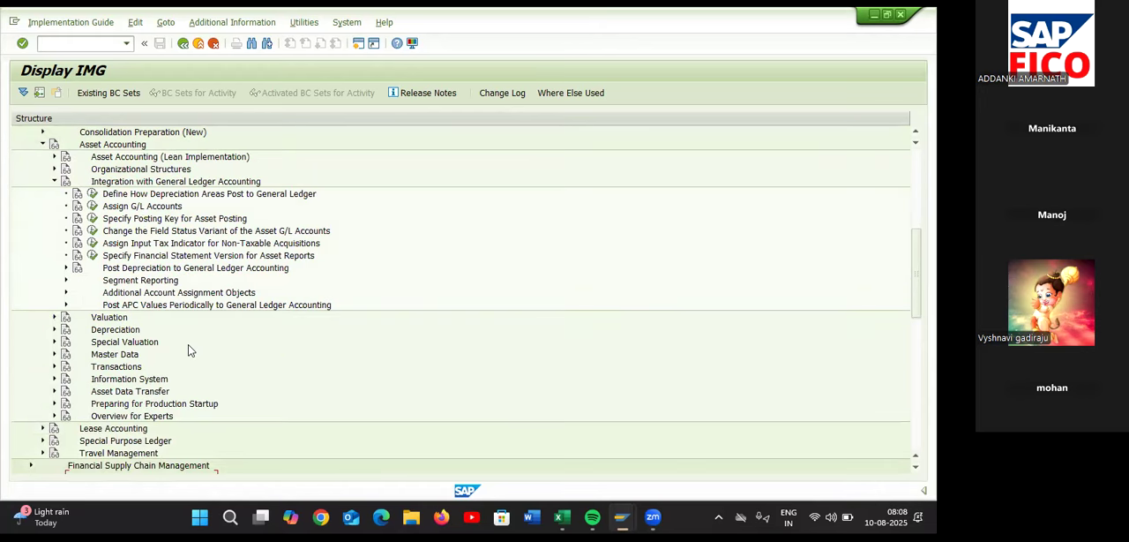
Open the Define Screen Layout for Asset Master Data activity from the Master Data screen layout settings of Asset Accounting
{"action": "left_click", "coordinate": [53, 353]}
{"action": "scroll", "coordinate": [209, 380], "scroll_direction": "down", "scroll_amount": 2}
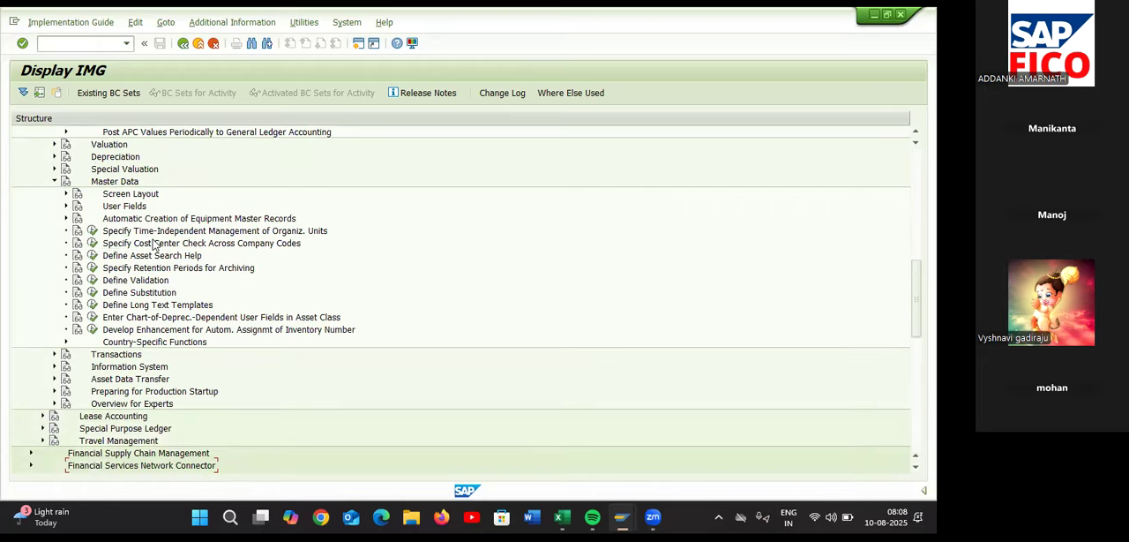
{"action": "left_click", "coordinate": [66, 194]}
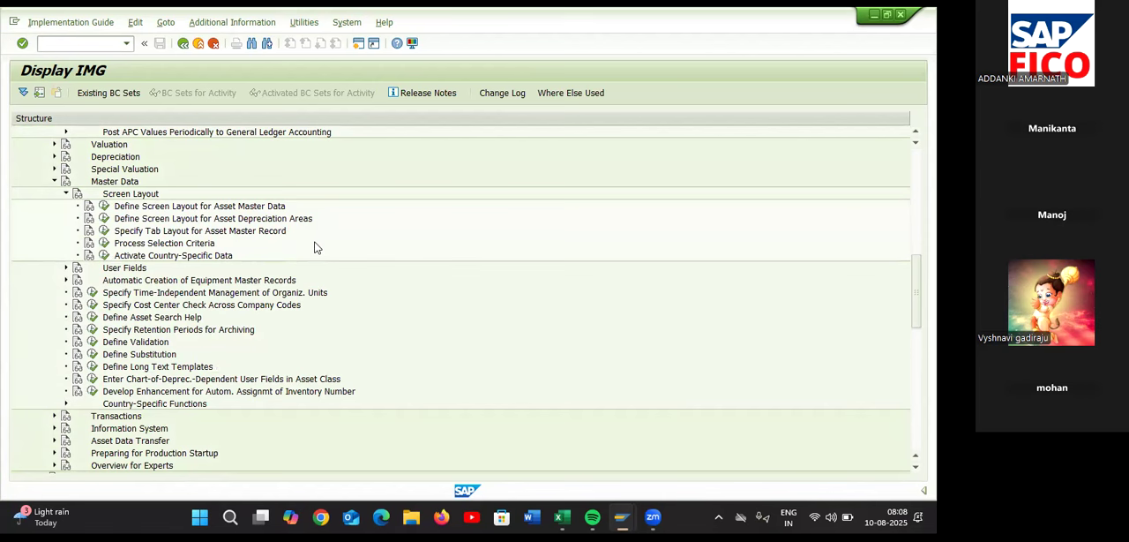
{"action": "left_click", "coordinate": [104, 206]}
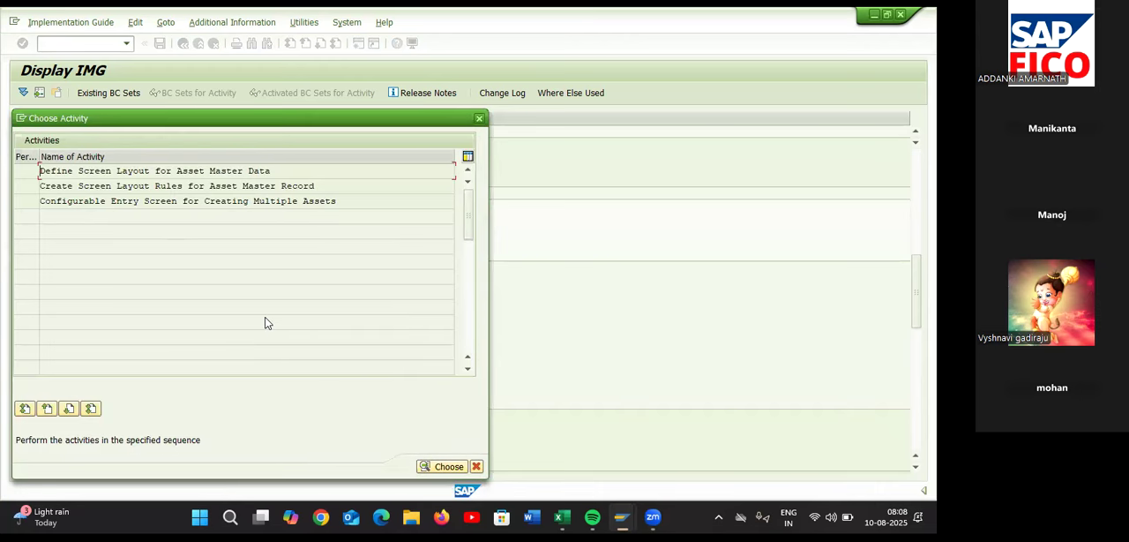
{"action": "double_click", "coordinate": [217, 173]}
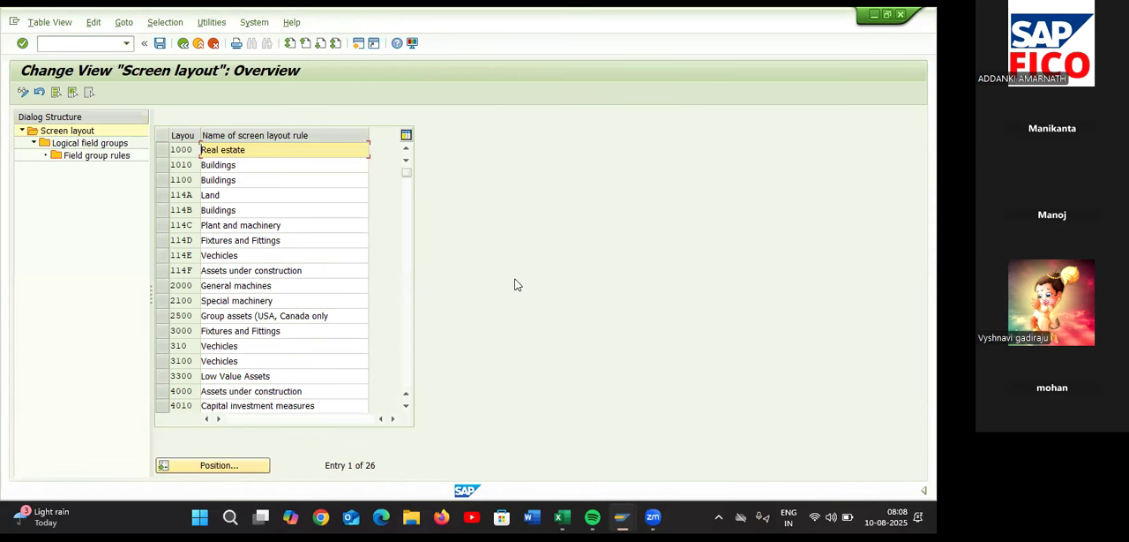
Look up the screen layout rule code in the Excel checklist and position the screen layout list on TAPM
{"action": "left_click", "coordinate": [263, 466]}
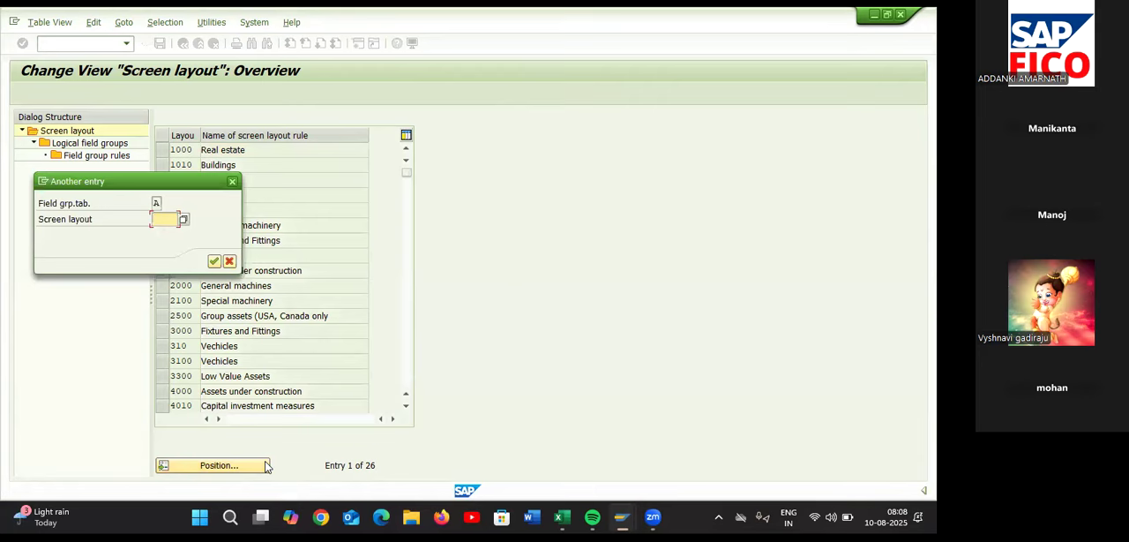
{"action": "key", "text": "alt+Tab"}
{"action": "scroll", "coordinate": [278, 358], "scroll_direction": "up", "scroll_amount": 3}
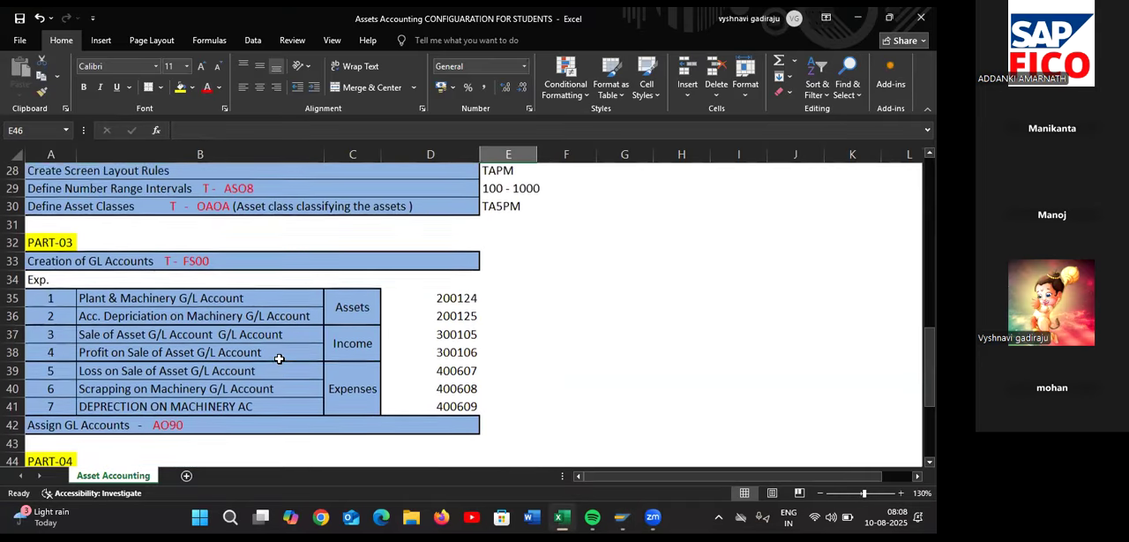
{"action": "scroll", "coordinate": [279, 358], "scroll_direction": "up", "scroll_amount": 1}
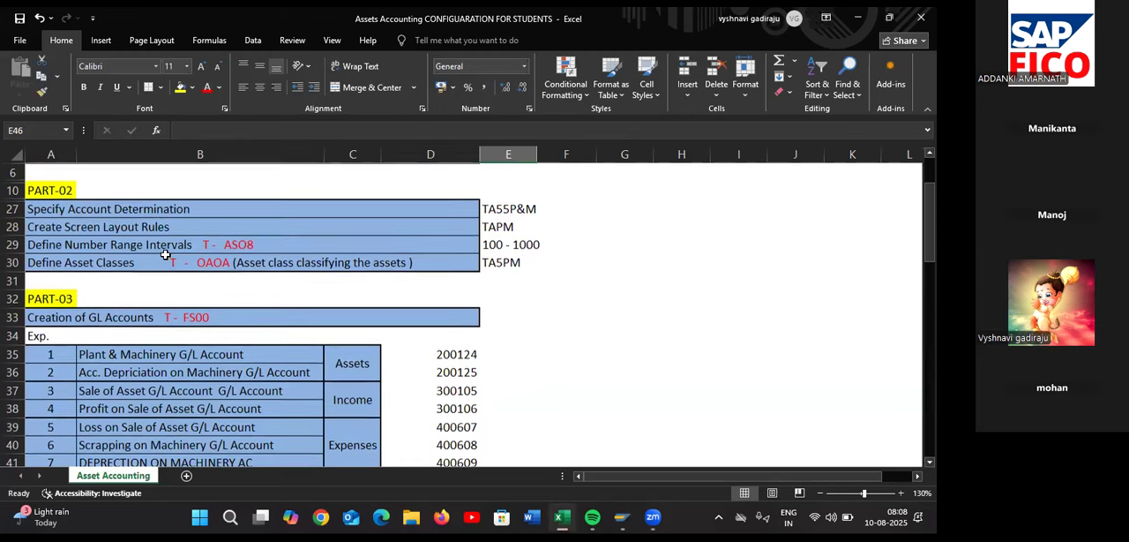
{"action": "left_click", "coordinate": [509, 225]}
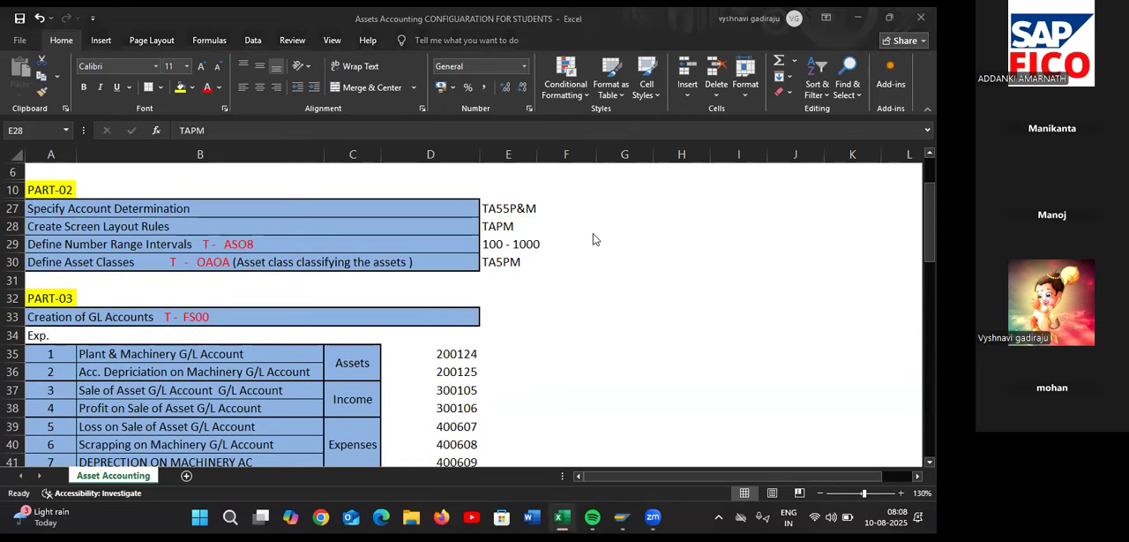
{"action": "key", "text": "alt+Tab"}
{"action": "type", "text": "TA"}
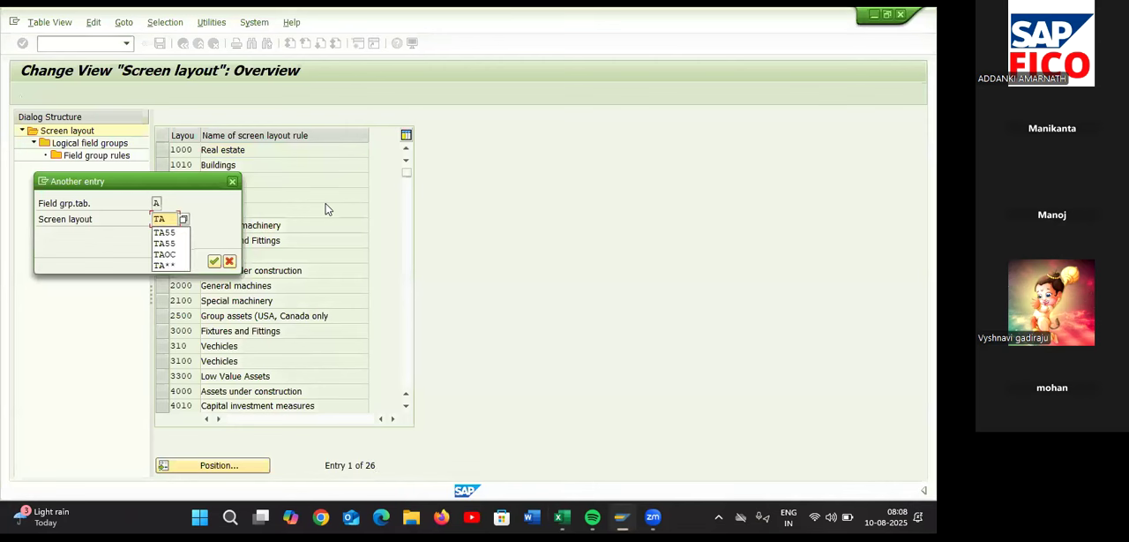
{"action": "type", "text": "PM"}
{"action": "key", "text": "Return"}
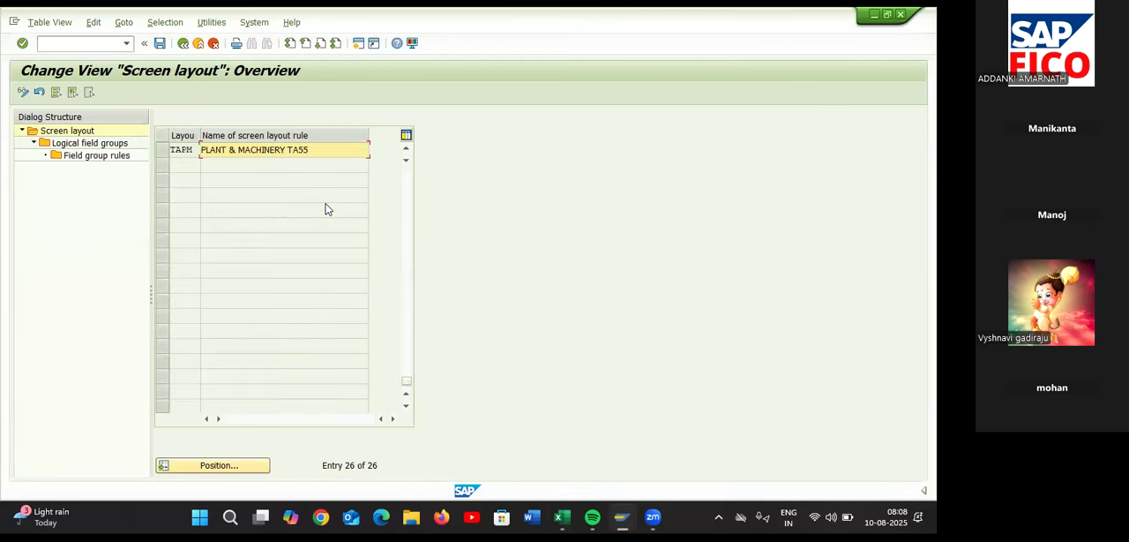
Open the field group rules of logical field group 3, Time-dependent data, for screen layout TAPM
{"action": "left_click", "coordinate": [162, 155]}
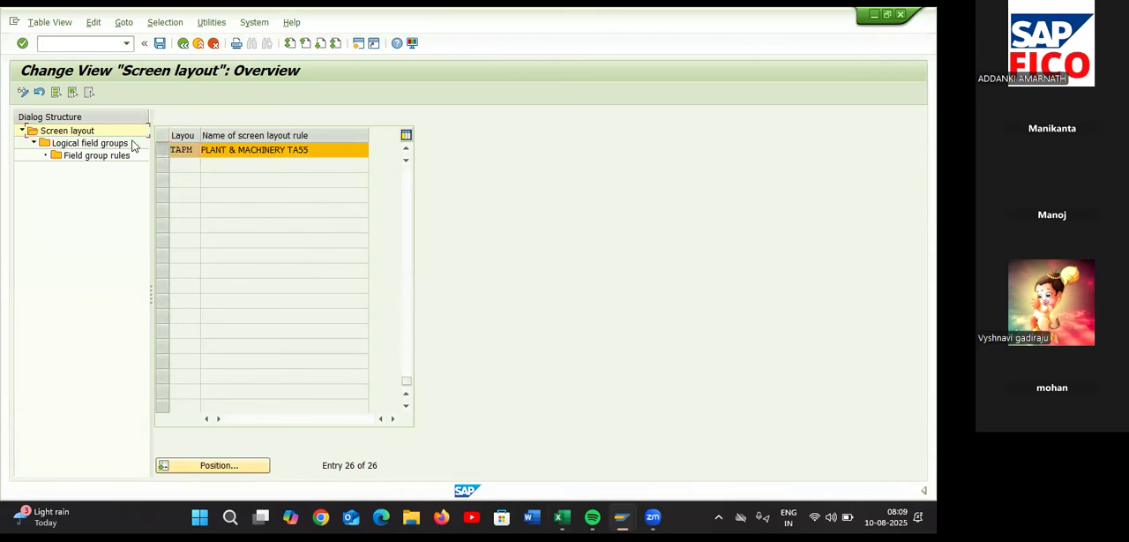
{"action": "double_click", "coordinate": [131, 145]}
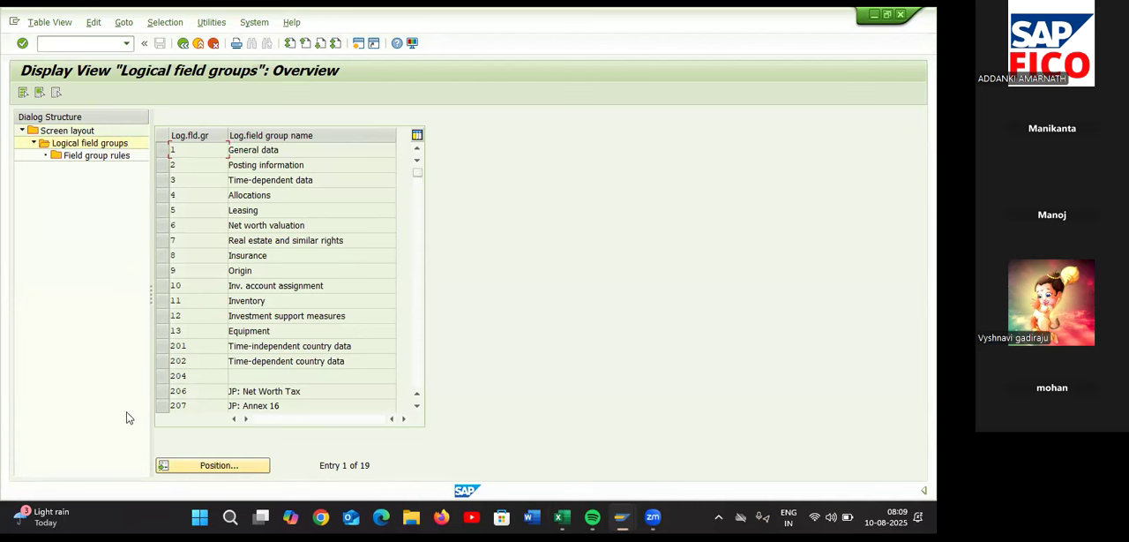
{"action": "left_click", "coordinate": [175, 182]}
{"action": "left_click", "coordinate": [160, 182]}
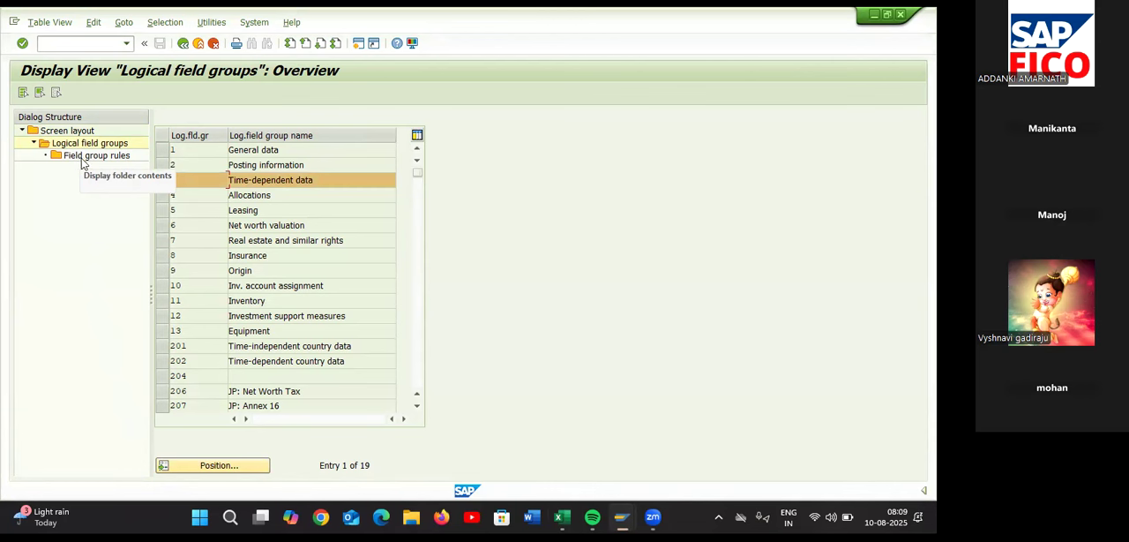
{"action": "left_click", "coordinate": [93, 156]}
{"action": "double_click", "coordinate": [93, 157]}
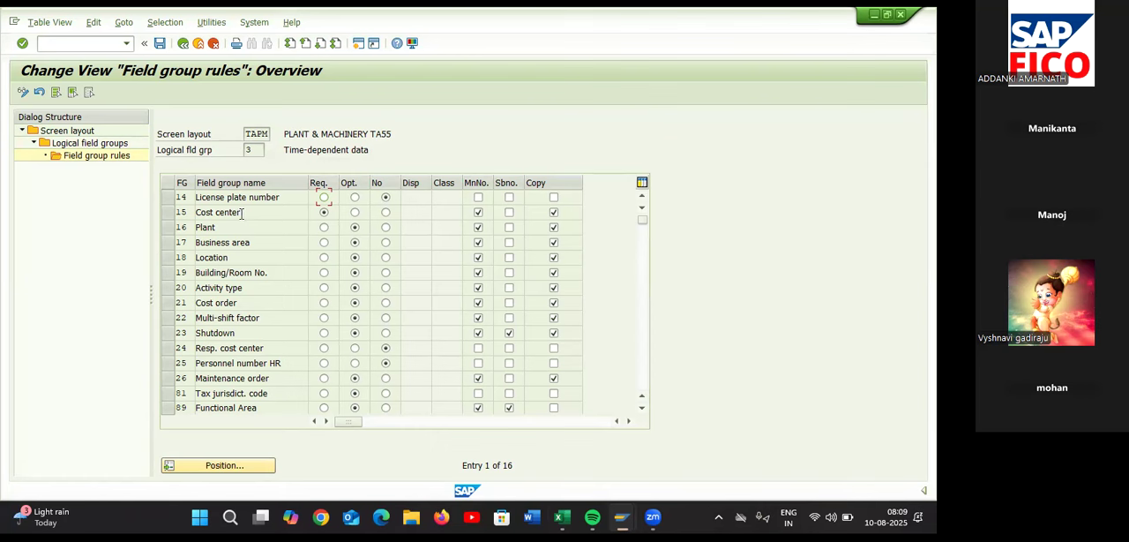
Make Cost center optional and set Building/Room No., Activity type, Cost order, Multi-shift factor, Shutdown and Maintenance order to No
{"action": "left_click", "coordinate": [354, 212]}
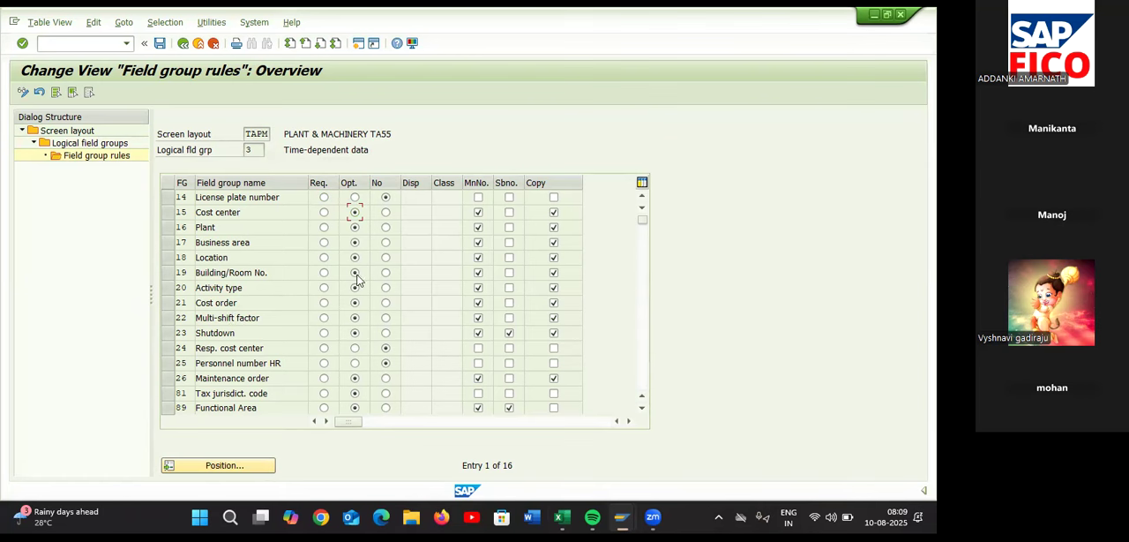
{"action": "left_click", "coordinate": [385, 272]}
{"action": "left_click", "coordinate": [385, 289]}
{"action": "left_click", "coordinate": [385, 303]}
{"action": "left_click", "coordinate": [385, 318]}
{"action": "left_click", "coordinate": [386, 377]}
Clear the main number, subnumber and copy flags for Building/Room No., Activity type, Cost order, Multi-shift factor, Shutdown and Maintenance order
{"action": "left_click", "coordinate": [478, 273]}
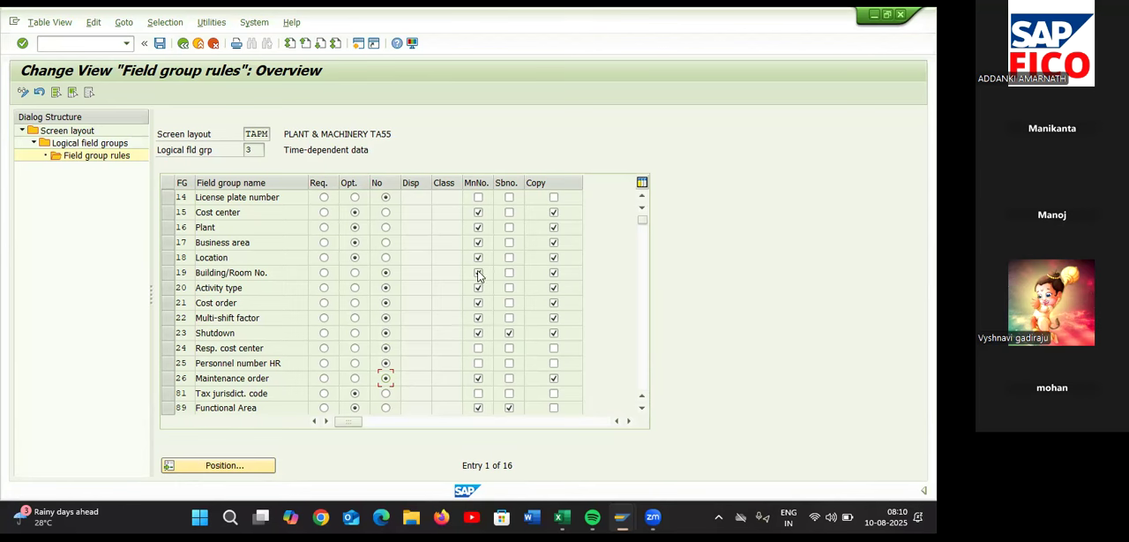
{"action": "left_click", "coordinate": [554, 272]}
{"action": "left_click", "coordinate": [478, 291]}
{"action": "left_click", "coordinate": [554, 287]}
{"action": "left_click", "coordinate": [478, 302]}
{"action": "left_click", "coordinate": [554, 302]}
{"action": "left_click", "coordinate": [478, 318]}
{"action": "left_click", "coordinate": [554, 317]}
{"action": "left_click", "coordinate": [478, 334]}
{"action": "left_click", "coordinate": [509, 334]}
{"action": "left_click", "coordinate": [478, 378]}
{"action": "left_click", "coordinate": [553, 379]}
In the field group rules of logical field group 2, Posting information, set Deactivation to display and enable its subnumber flag
{"action": "double_click", "coordinate": [113, 142]}
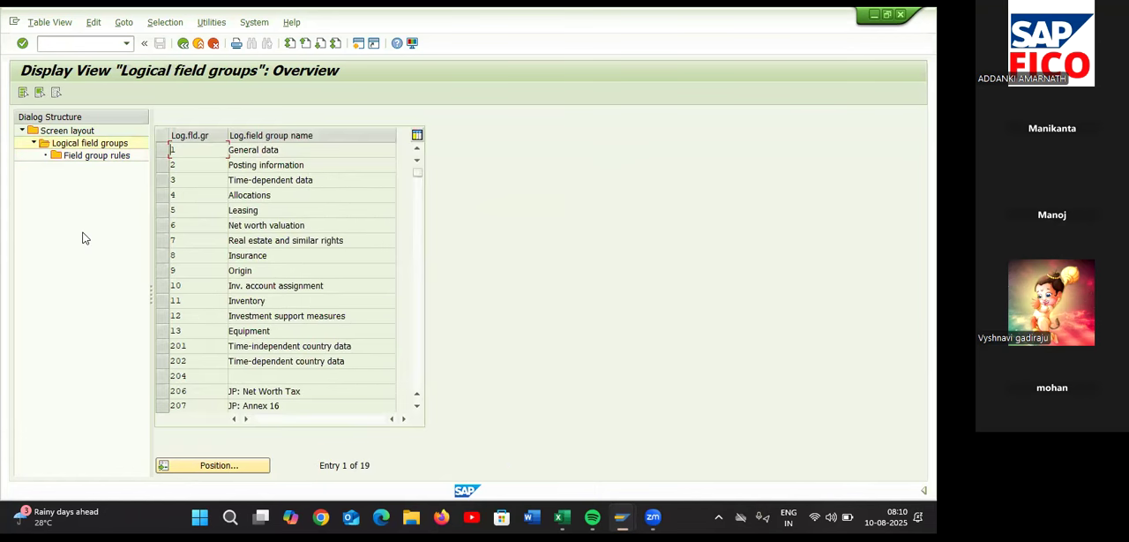
{"action": "left_click", "coordinate": [164, 166]}
{"action": "double_click", "coordinate": [100, 156]}
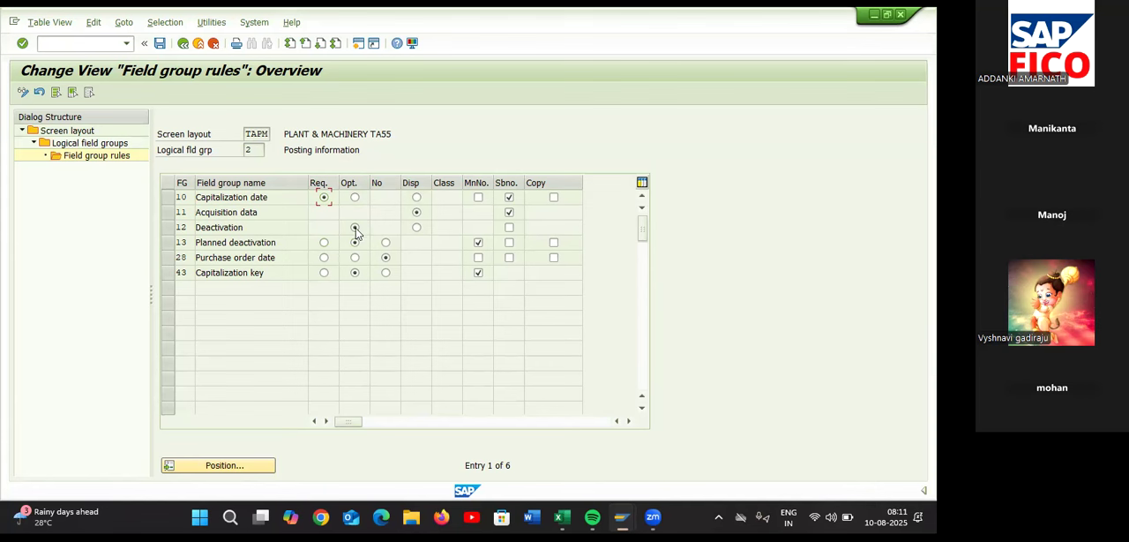
{"action": "left_click", "coordinate": [417, 229]}
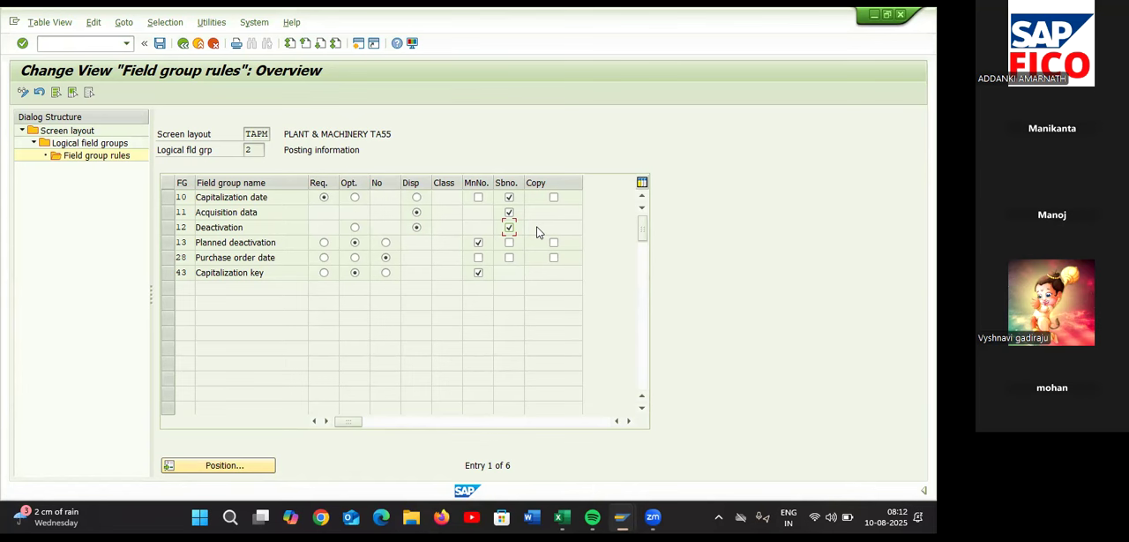
Save the field group rules, accept the proposed customizing request and return to the logical field groups overview
{"action": "left_click", "coordinate": [161, 44]}
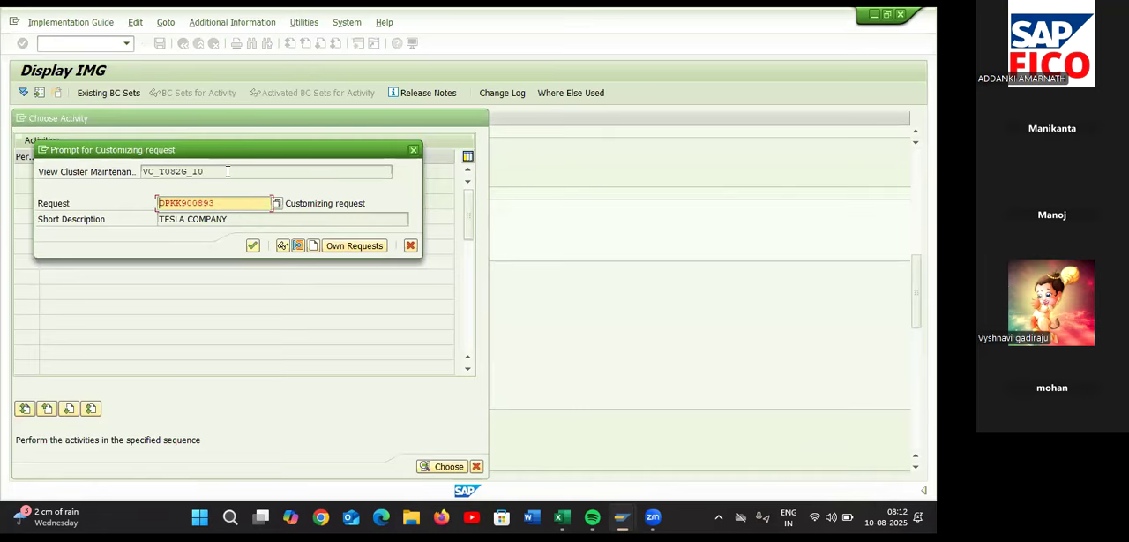
{"action": "left_click", "coordinate": [252, 246]}
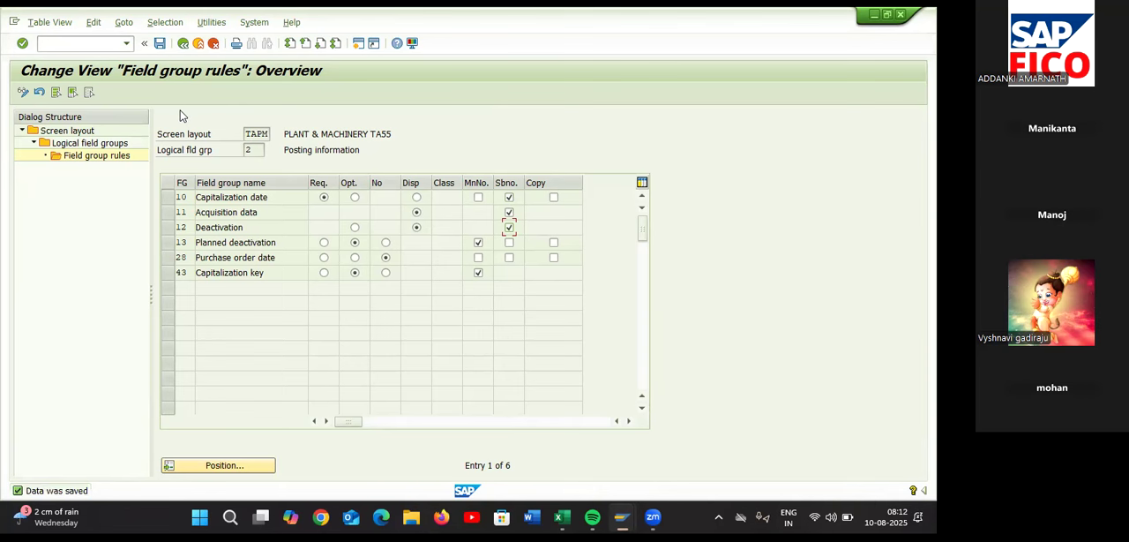
{"action": "left_click", "coordinate": [181, 49]}
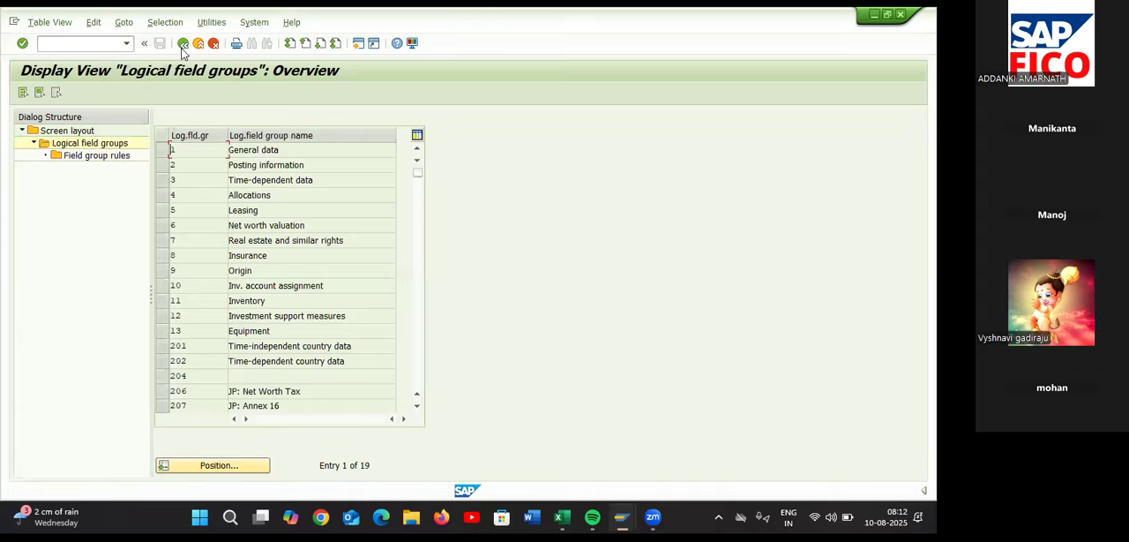
Check the Define Depreciation Methods row and its HA1 HA2 entry in the Excel checklist, then leave the workbook
{"action": "key", "text": "alt+Tab"}
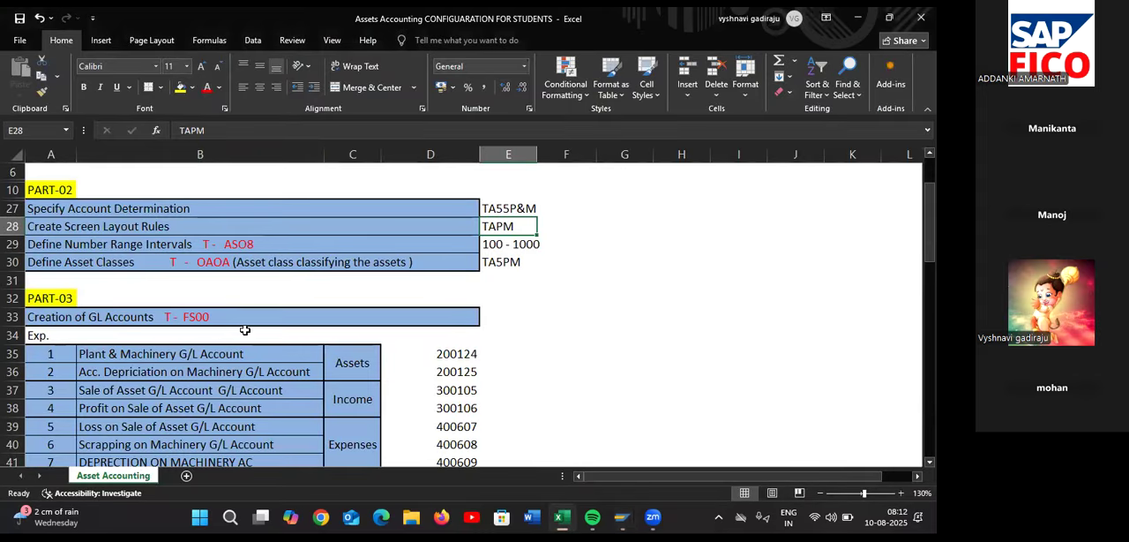
{"action": "scroll", "coordinate": [244, 329], "scroll_direction": "down", "scroll_amount": 8}
{"action": "scroll", "coordinate": [244, 329], "scroll_direction": "up", "scroll_amount": 1}
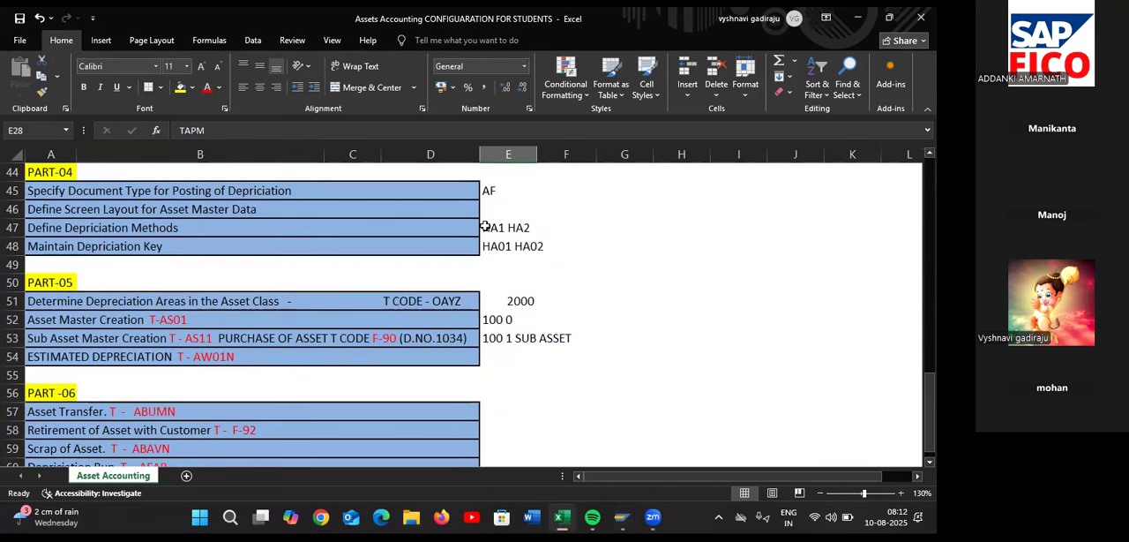
{"action": "left_click", "coordinate": [484, 228]}
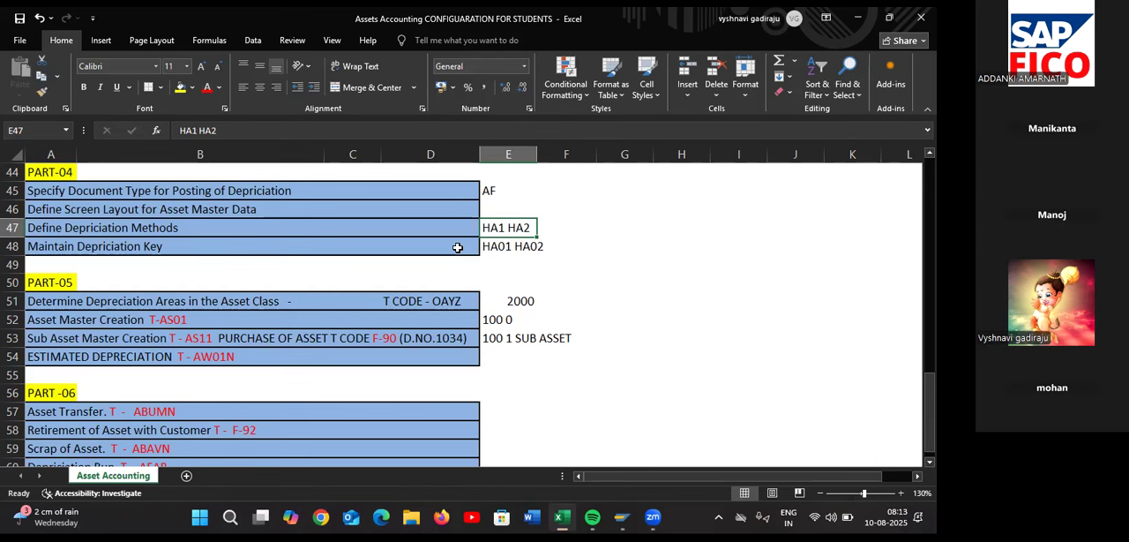
{"action": "key", "text": "alt+Tab"}
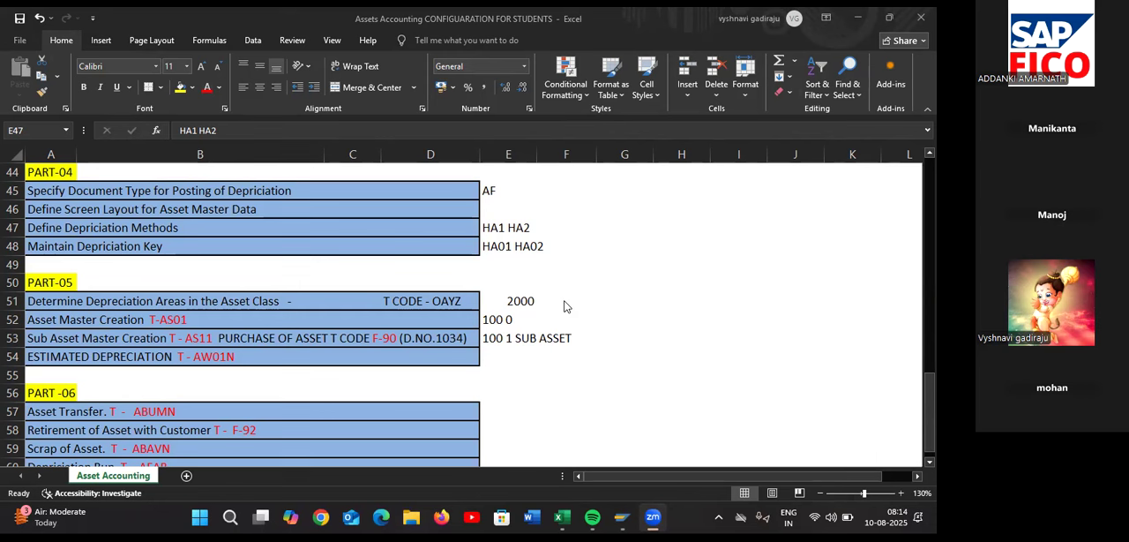
Append the transaction code AFAMS to the Define Depreciation Methods row in the Excel checklist, then switch to SAP
{"action": "left_click", "coordinate": [456, 225]}
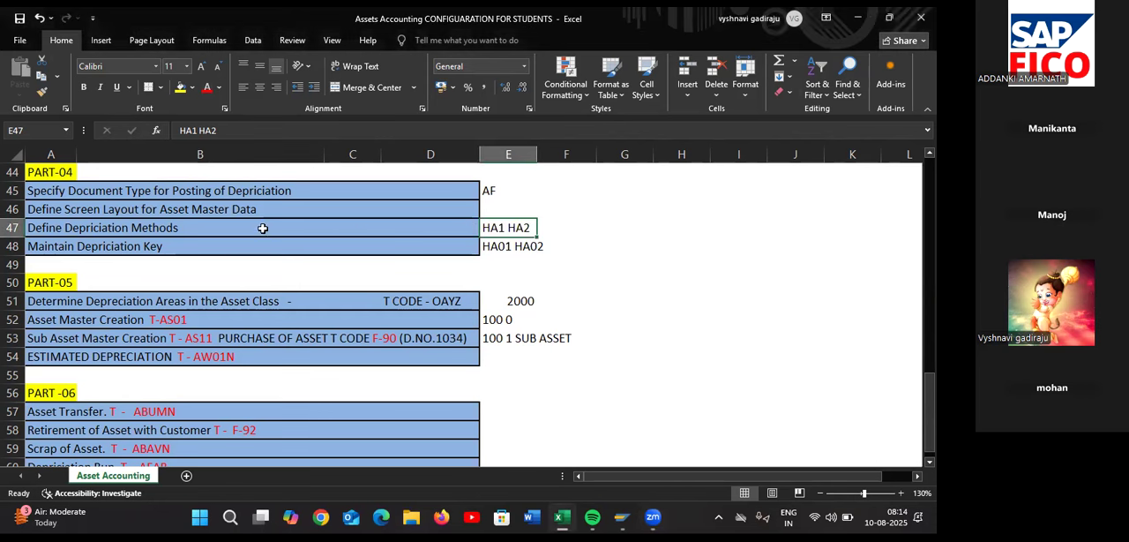
{"action": "double_click", "coordinate": [262, 228]}
{"action": "type", "text": "A"}
{"action": "type", "text": "FAMS"}
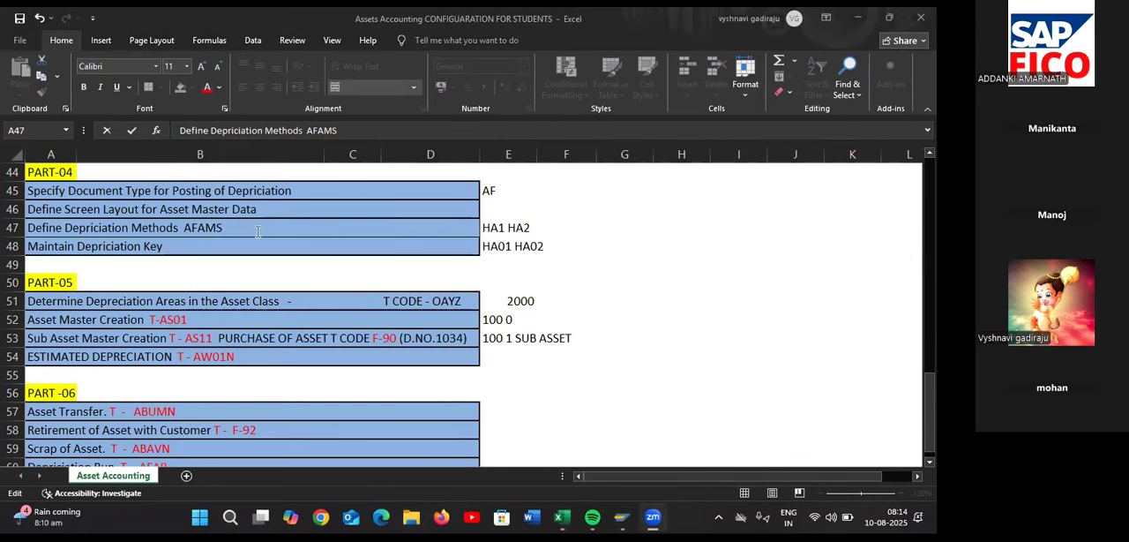
{"action": "key", "text": "alt+Tab"}
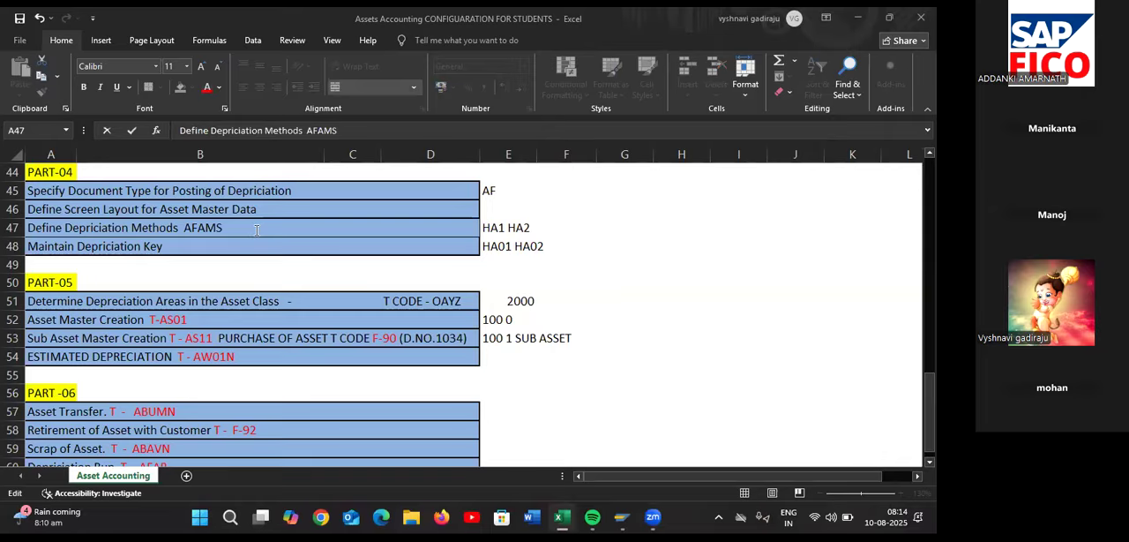
{"action": "key", "text": "alt+Tab"}
{"action": "key", "text": "alt+Tab"}
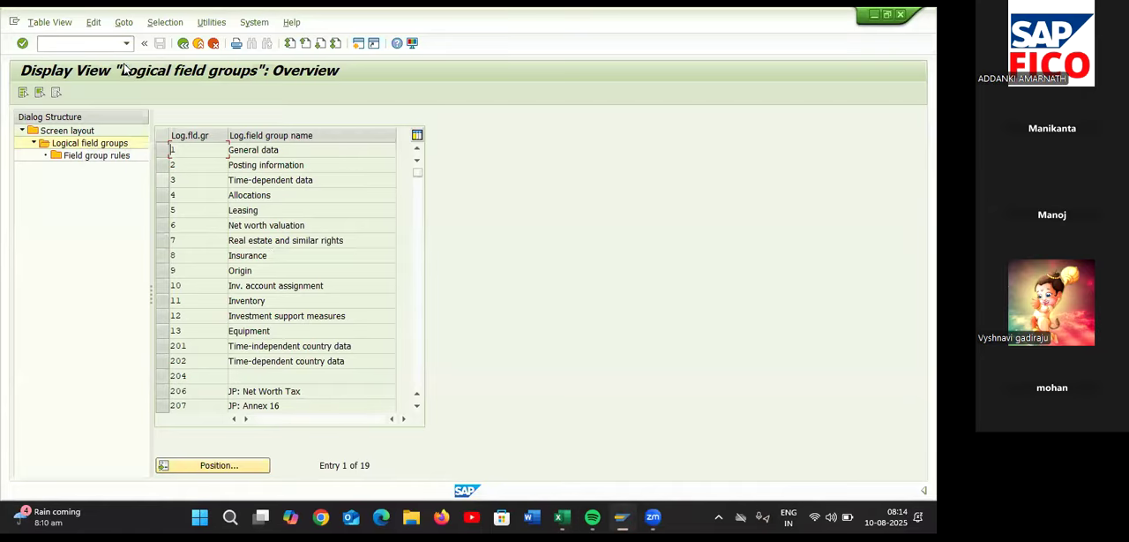
Leave the screen layout activity for asset master data and collapse the Master Data node in the IMG
{"action": "left_click", "coordinate": [183, 45]}
{"action": "left_click", "coordinate": [183, 45]}
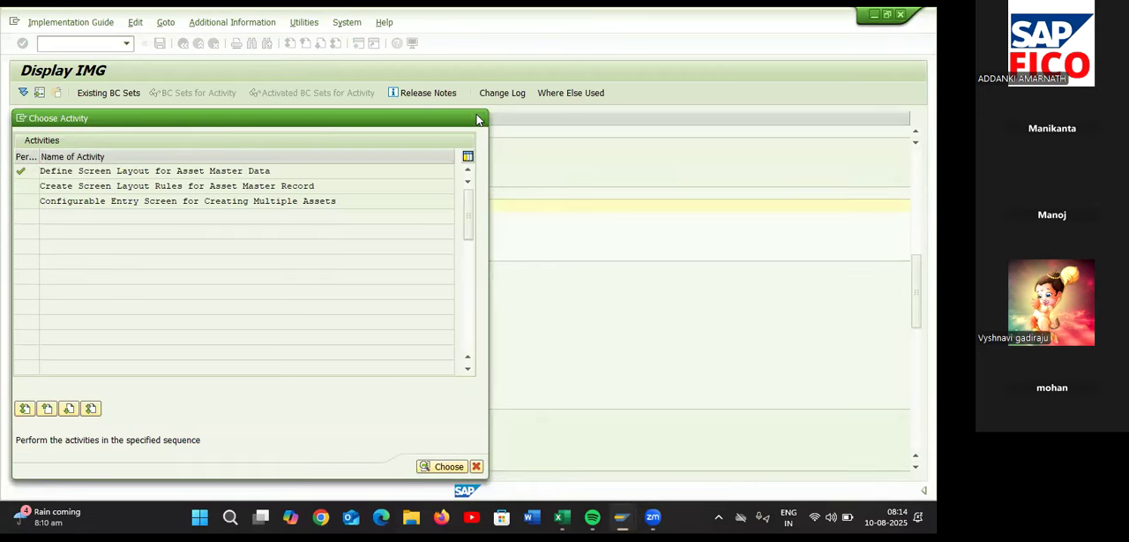
{"action": "left_click", "coordinate": [479, 117]}
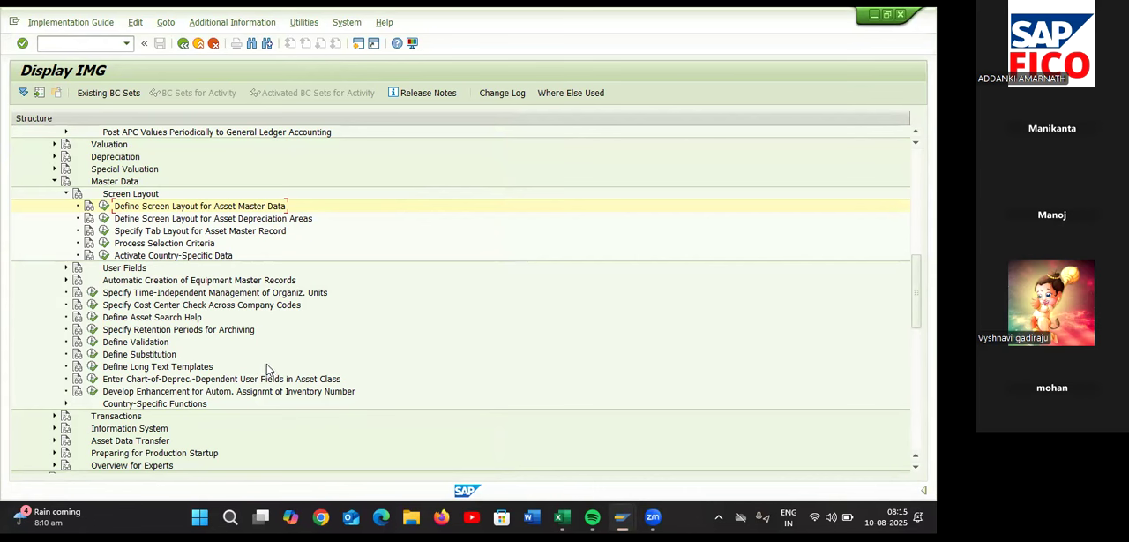
{"action": "left_click", "coordinate": [54, 181]}
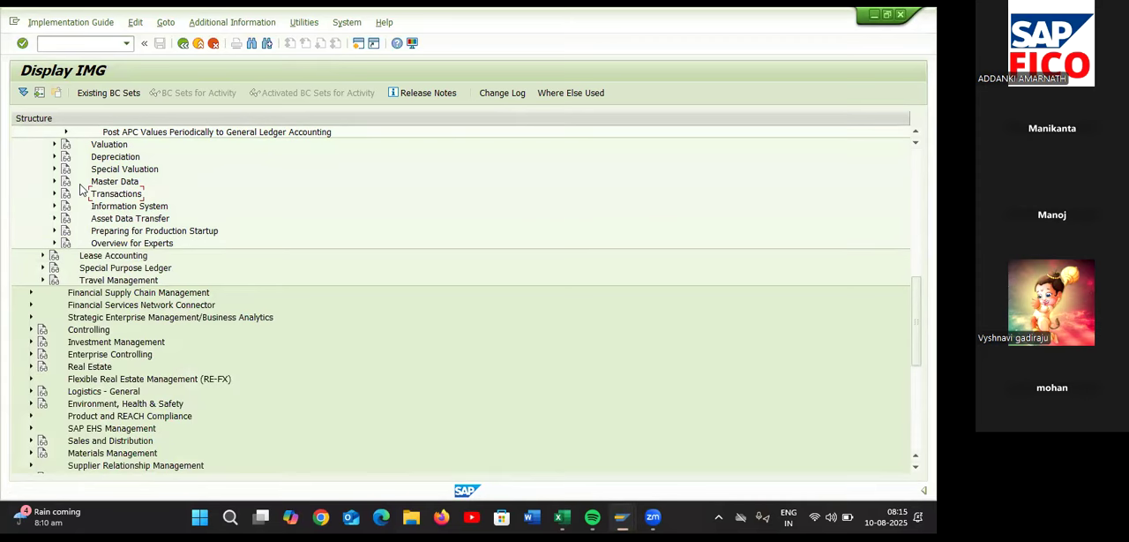
{"action": "scroll", "coordinate": [108, 211], "scroll_direction": "up", "scroll_amount": 1}
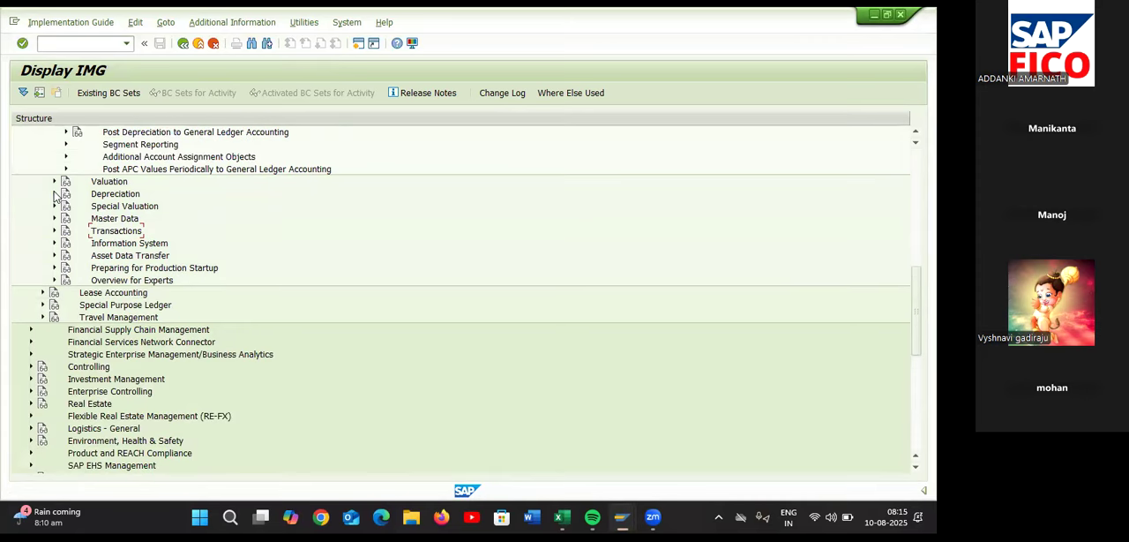
Open Define Multi-Level Methods in the IMG under Depreciation, Valuation Methods, Depreciation Key, Calculation Methods
{"action": "left_click", "coordinate": [54, 193]}
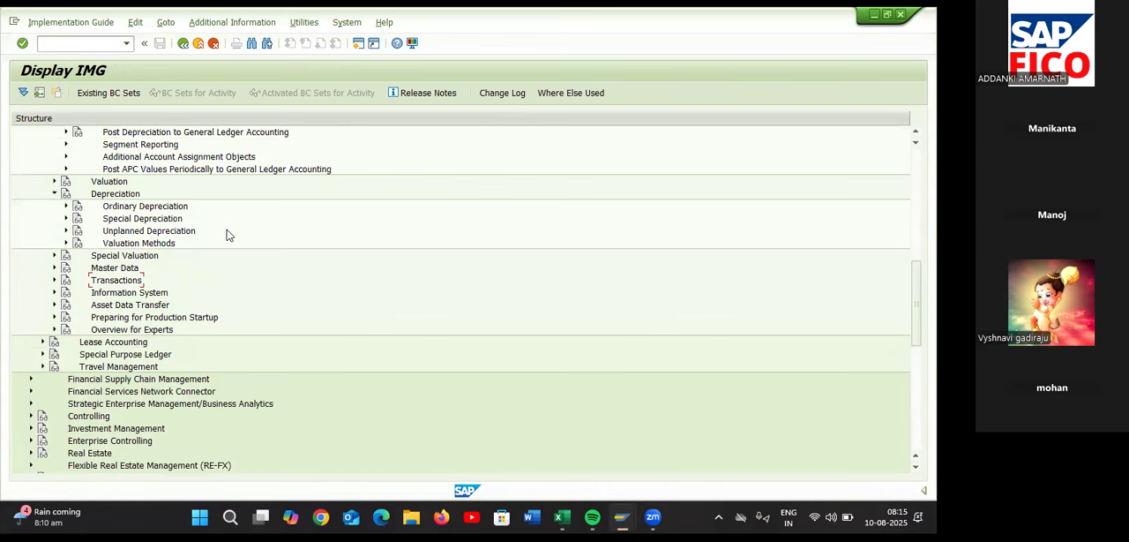
{"action": "left_click", "coordinate": [66, 242]}
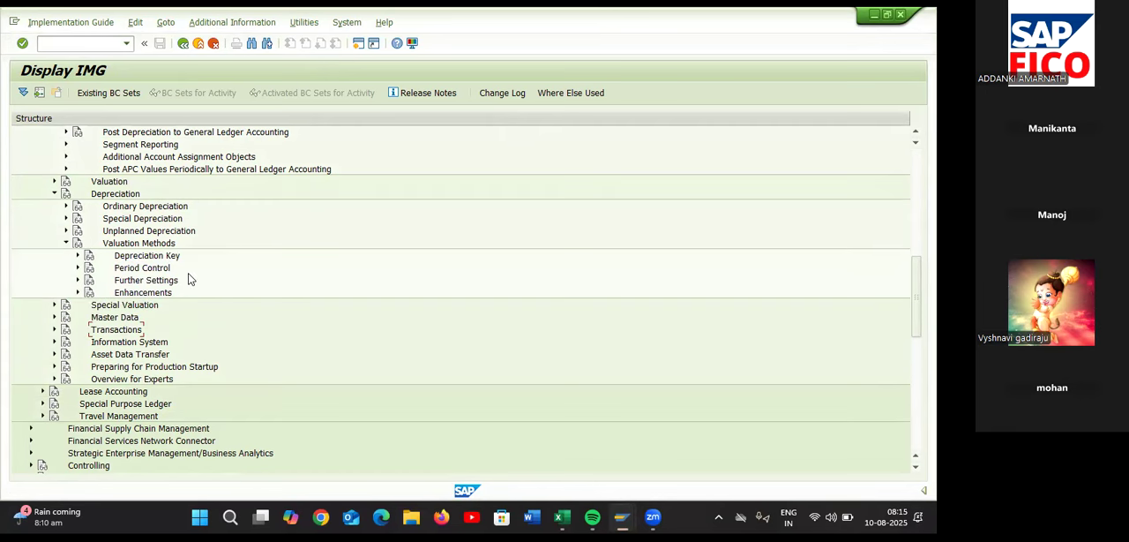
{"action": "left_click", "coordinate": [78, 255]}
{"action": "left_click", "coordinate": [89, 268]}
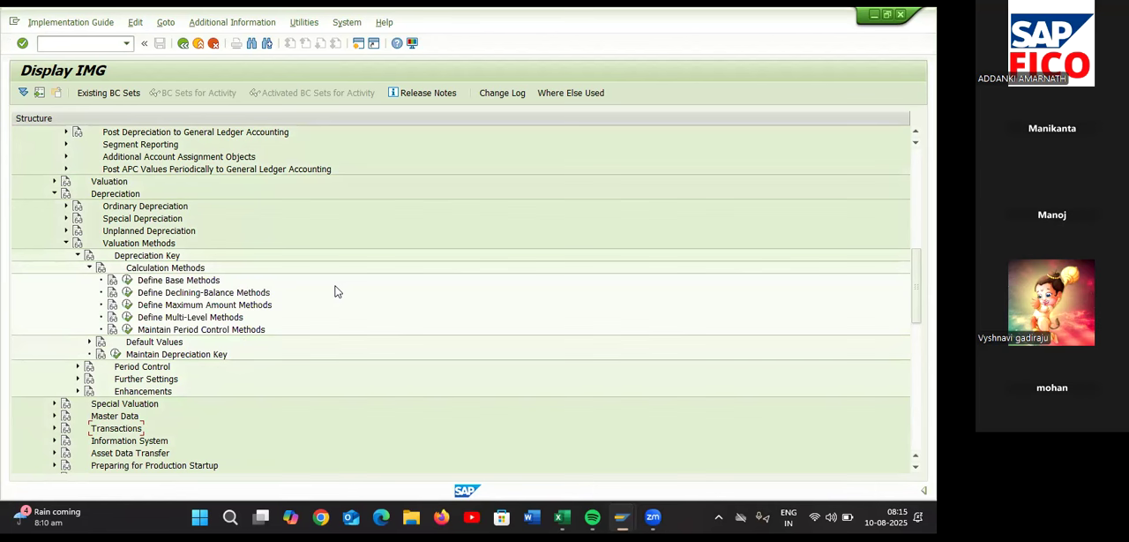
{"action": "left_click", "coordinate": [127, 306]}
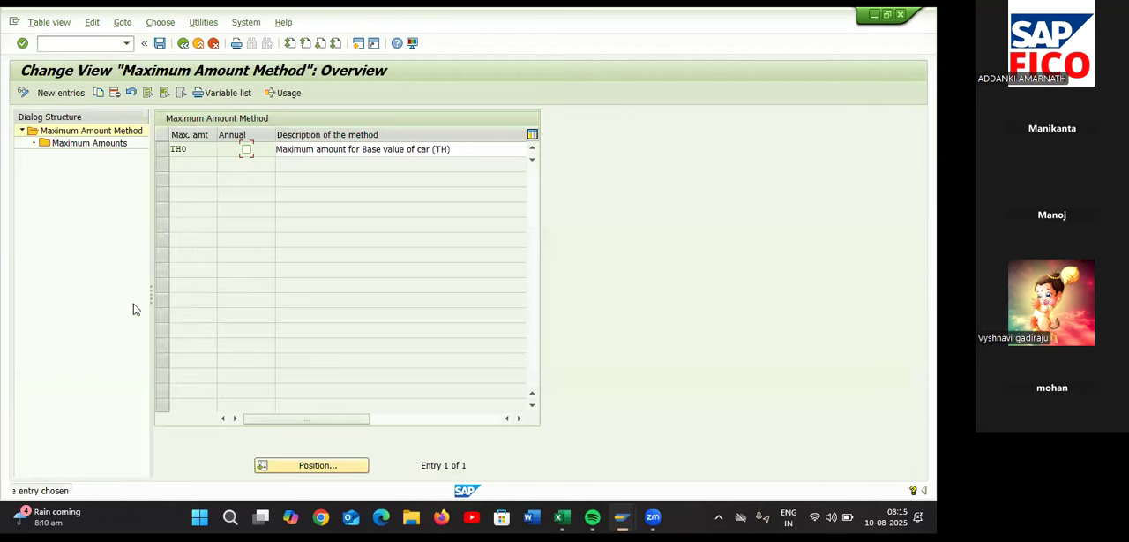
{"action": "left_click", "coordinate": [183, 44]}
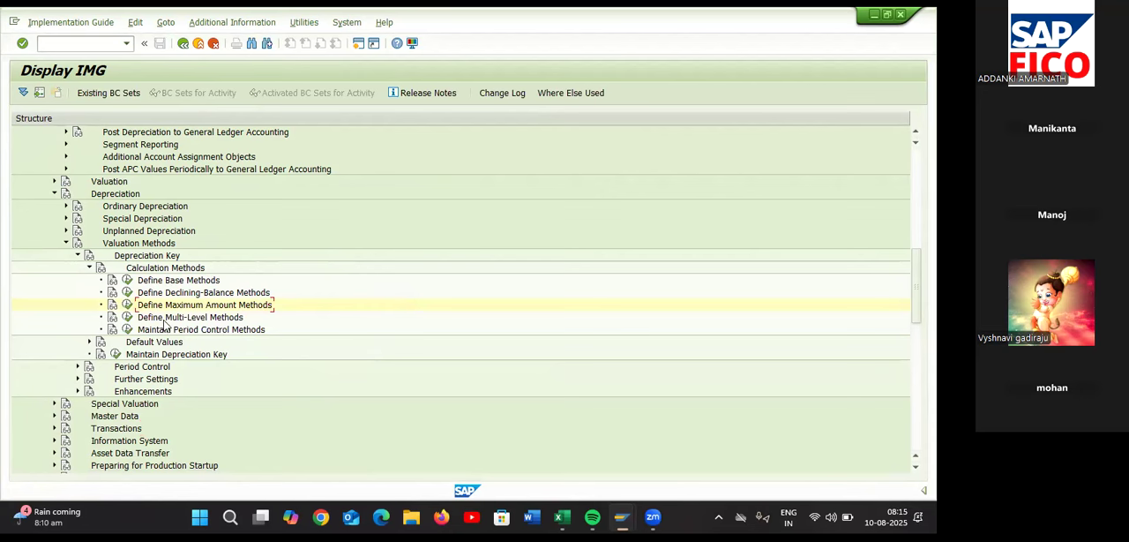
{"action": "left_click", "coordinate": [128, 317]}
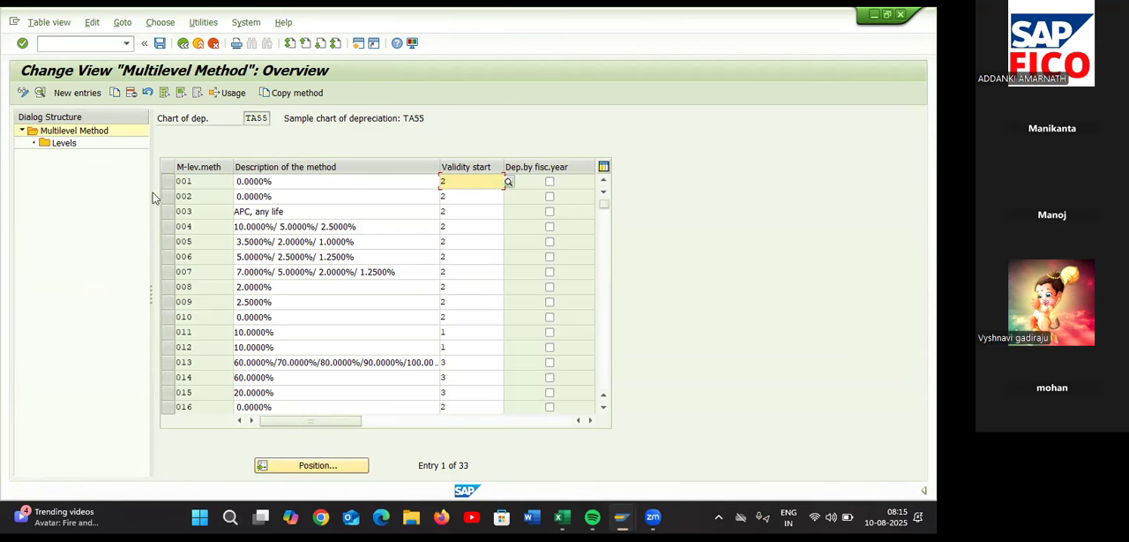
Start a new multilevel method entry with the key HA1 for chart of depreciation TA55
{"action": "left_click", "coordinate": [67, 94]}
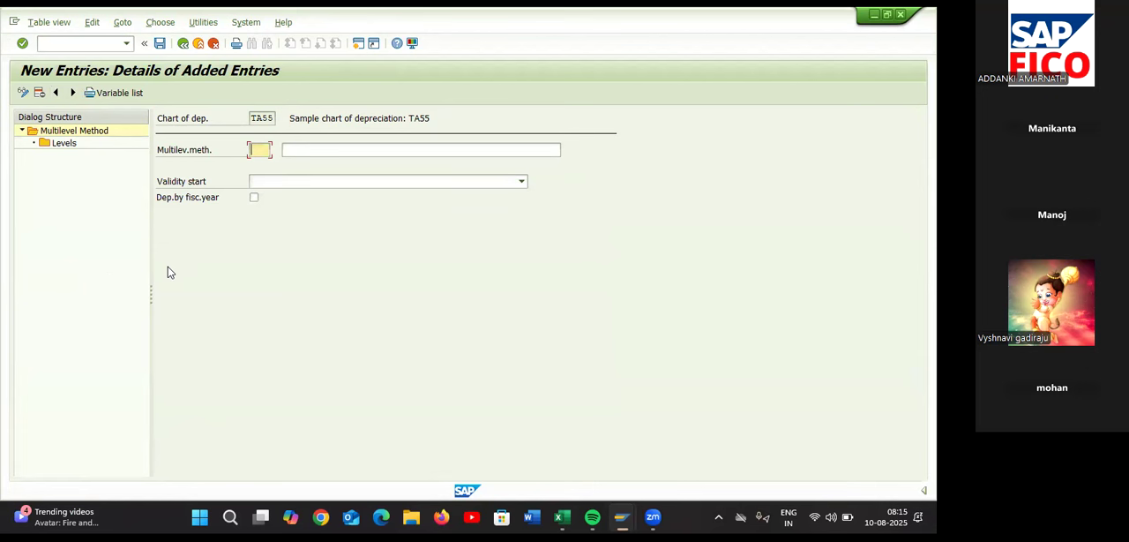
{"action": "type", "text": "HA1"}
{"action": "left_click", "coordinate": [309, 183]}
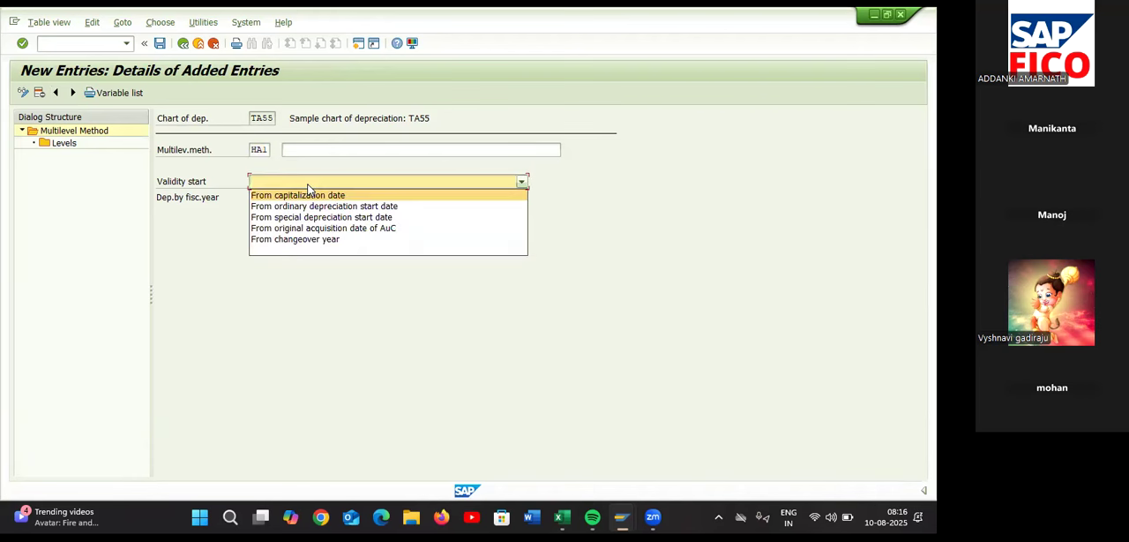
{"action": "left_click", "coordinate": [327, 147]}
{"action": "left_click", "coordinate": [328, 146]}
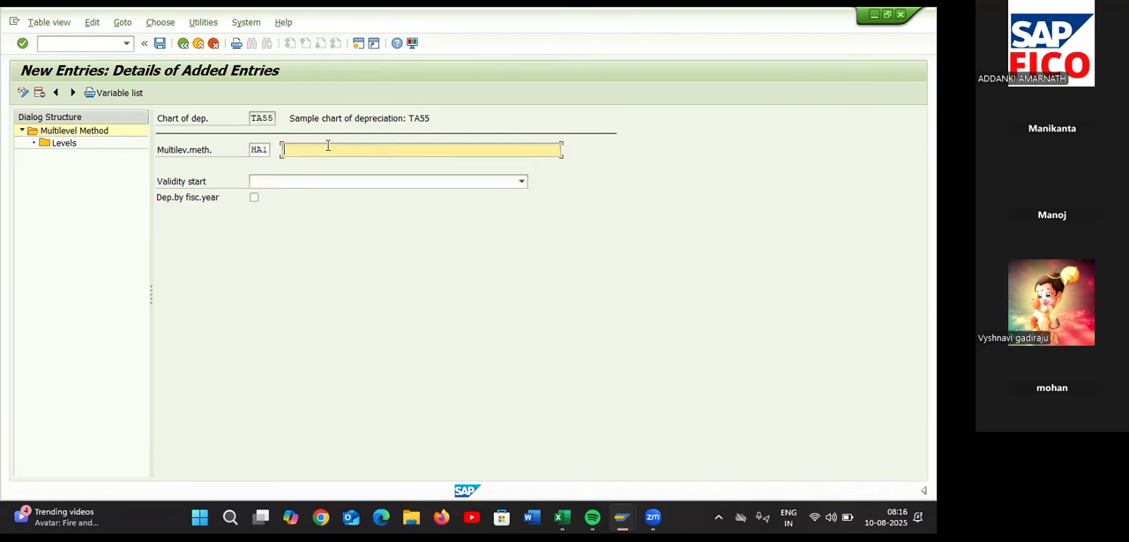
Enter the description "5% SLM DEPERIATION ON HAVEYPLANT & MACHINERY" for multilevel method HA1
{"action": "type", "text": "5% SLM DEPERIATION ON HAVE PLANT A"}
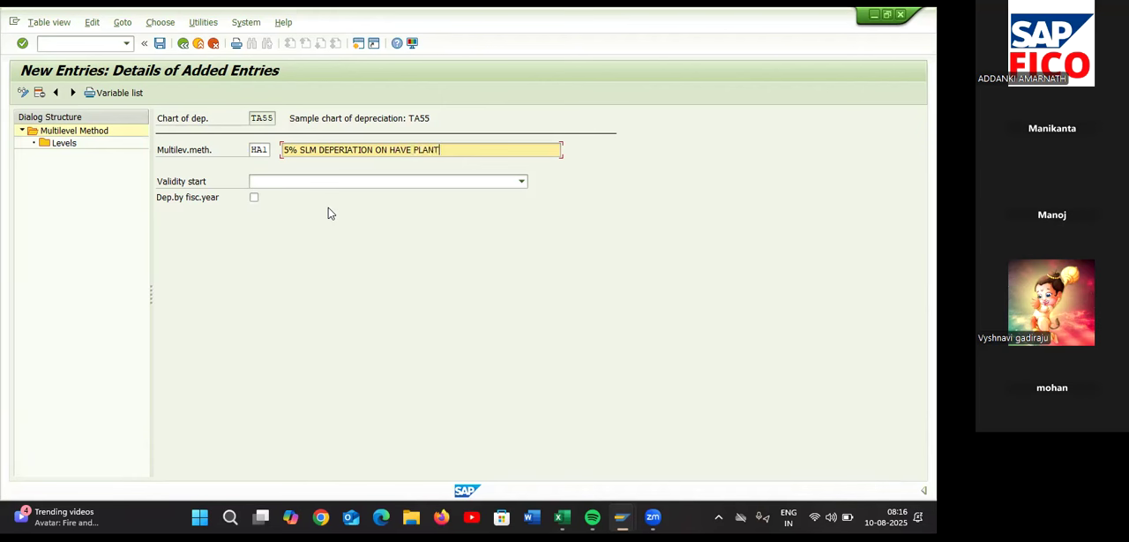
{"action": "key", "text": "BackSpace"}
{"action": "type", "text": "&&"}
{"action": "key", "text": "BackSpace"}
{"action": "type", "text": "M"}
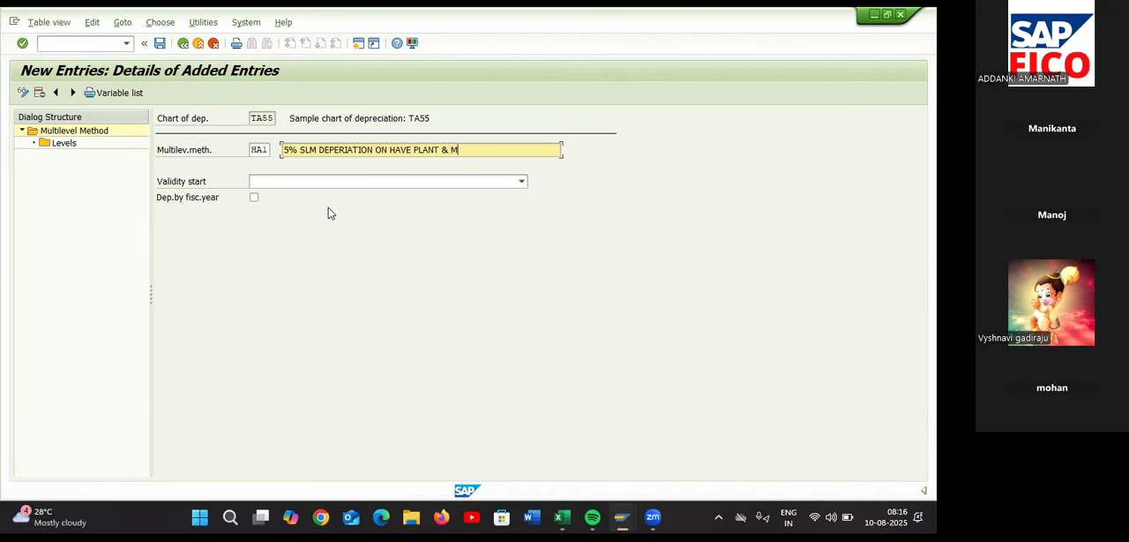
{"action": "type", "text": "ACHO"}
{"action": "key", "text": "BackSpace"}
{"action": "type", "text": "INERY"}
{"action": "left_click", "coordinate": [410, 150]}
{"action": "type", "text": "E"}
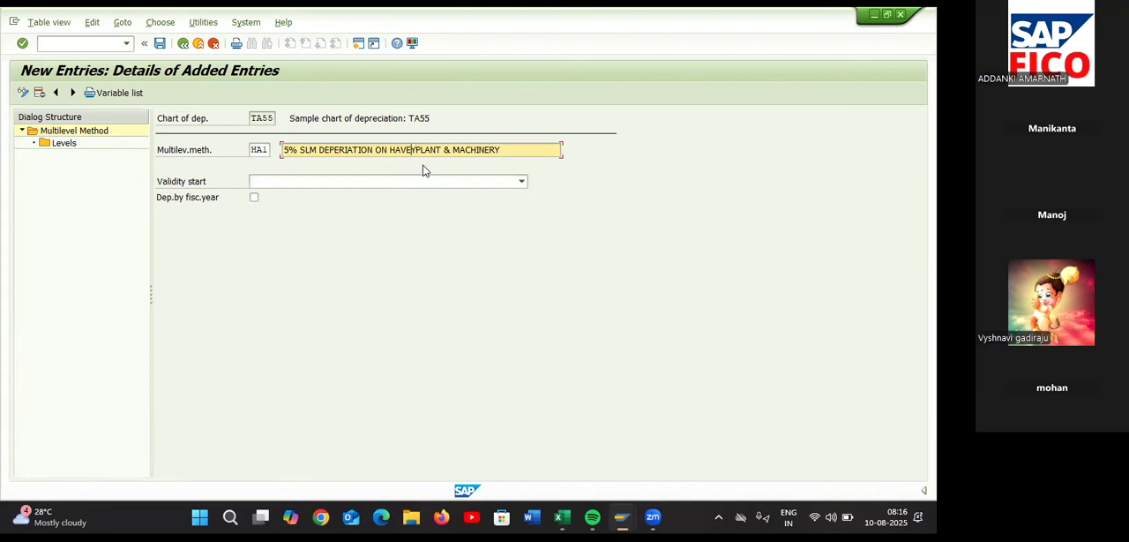
Set the validity start of HA1 to From ordinary depreciation start date and open its levels
{"action": "left_click", "coordinate": [323, 183]}
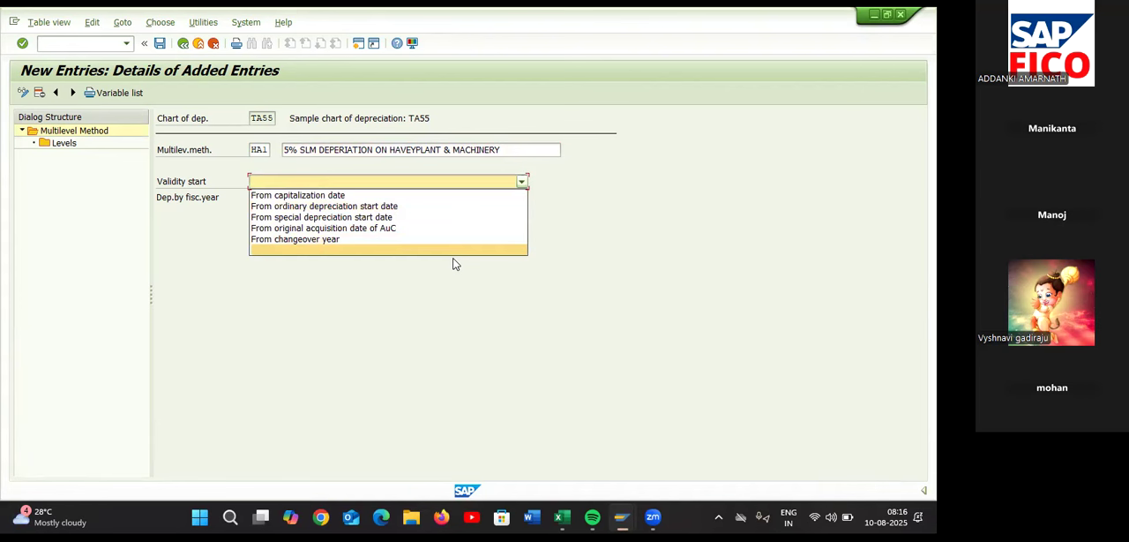
{"action": "left_click", "coordinate": [402, 208]}
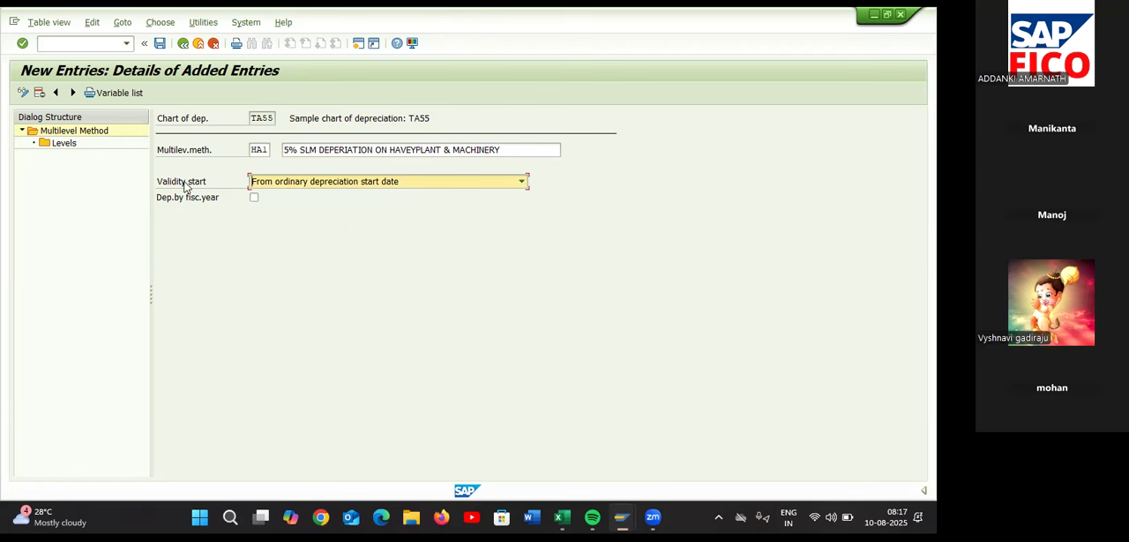
{"action": "left_click", "coordinate": [97, 150]}
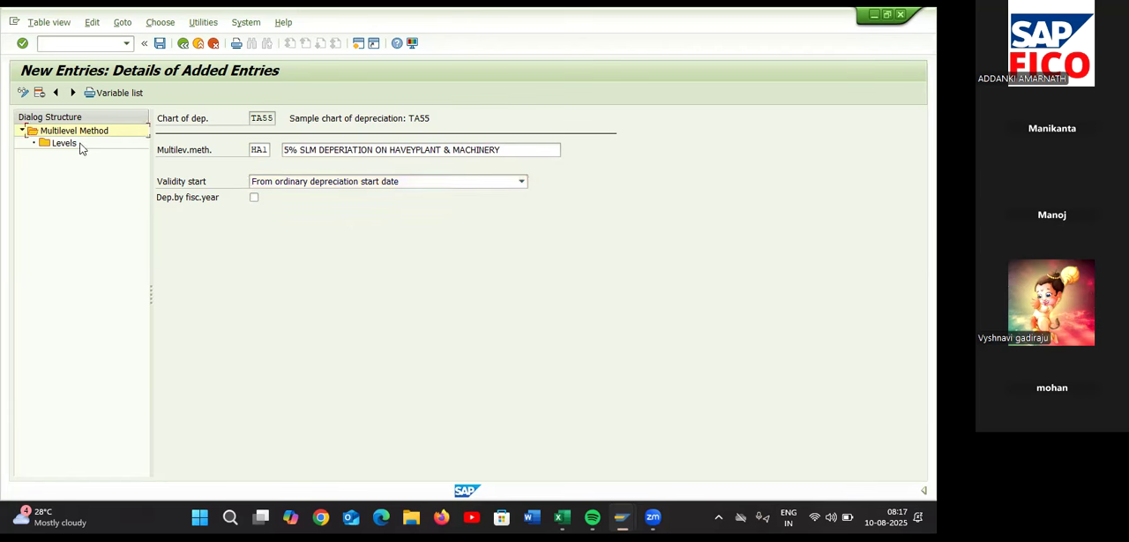
{"action": "double_click", "coordinate": [69, 144]}
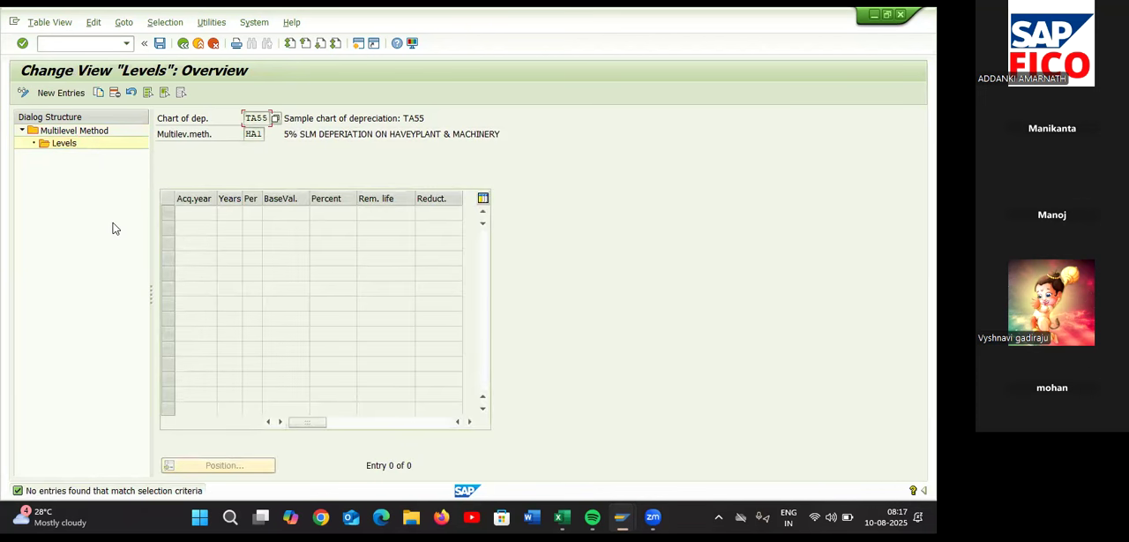
Add a new level to HA1 with acquisition year 9999 and 20 years
{"action": "left_click", "coordinate": [60, 93]}
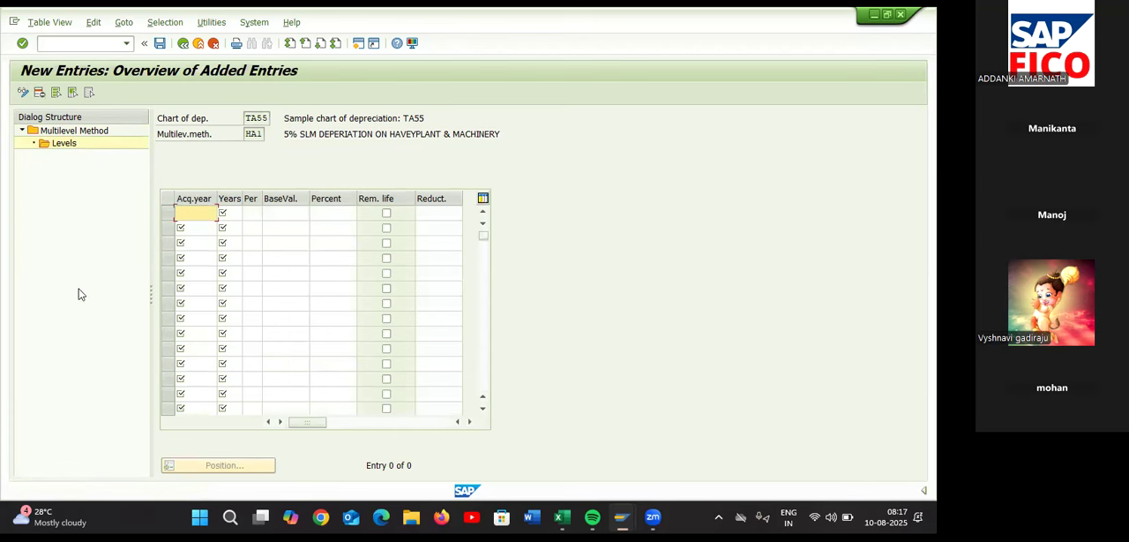
{"action": "type", "text": "9999"}
{"action": "left_click", "coordinate": [235, 212]}
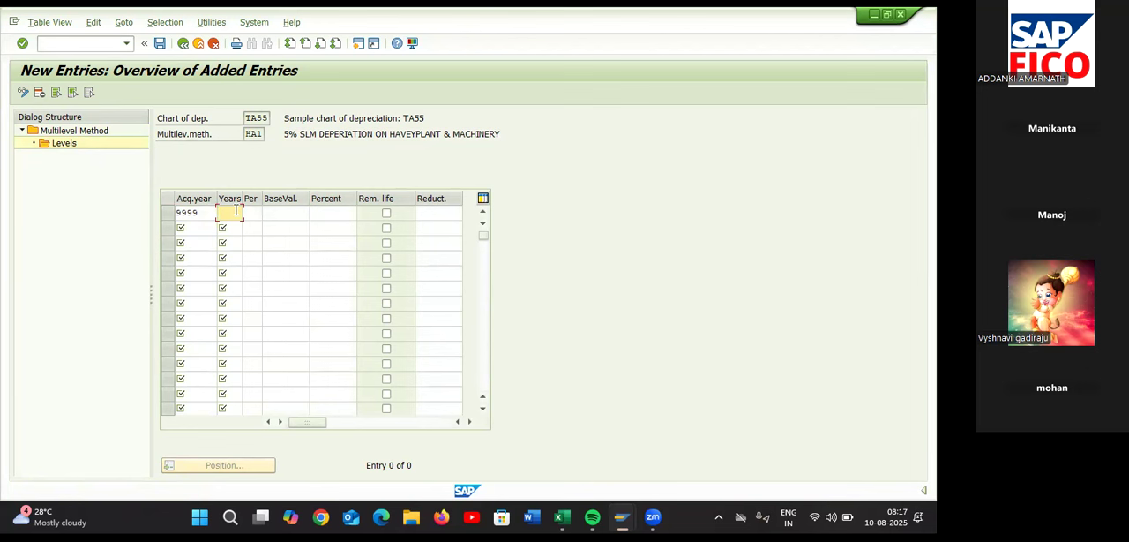
{"action": "type", "text": "20"}
{"action": "left_click", "coordinate": [248, 213]}
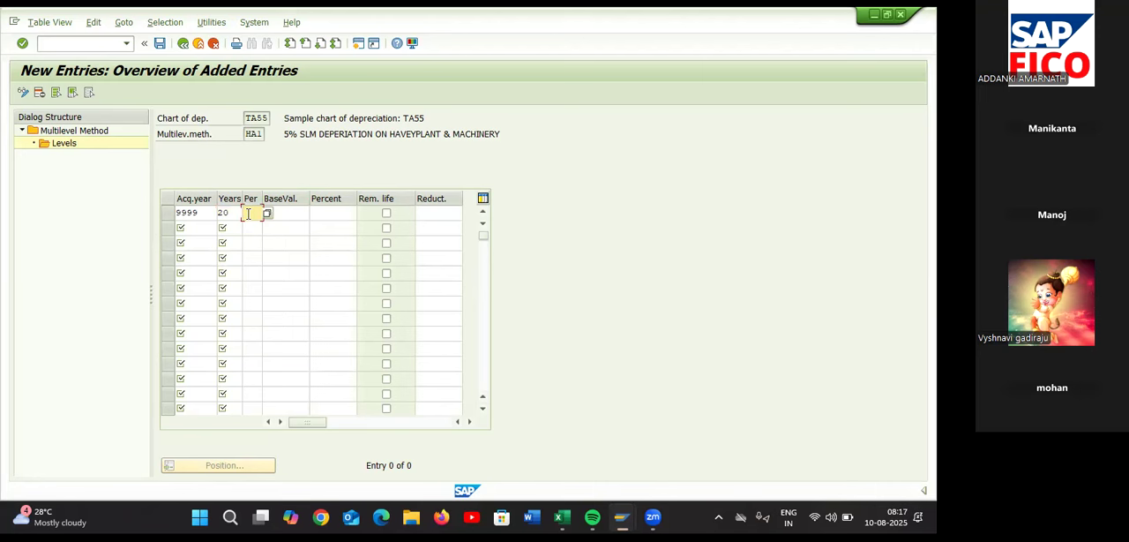
{"action": "left_click", "coordinate": [267, 213]}
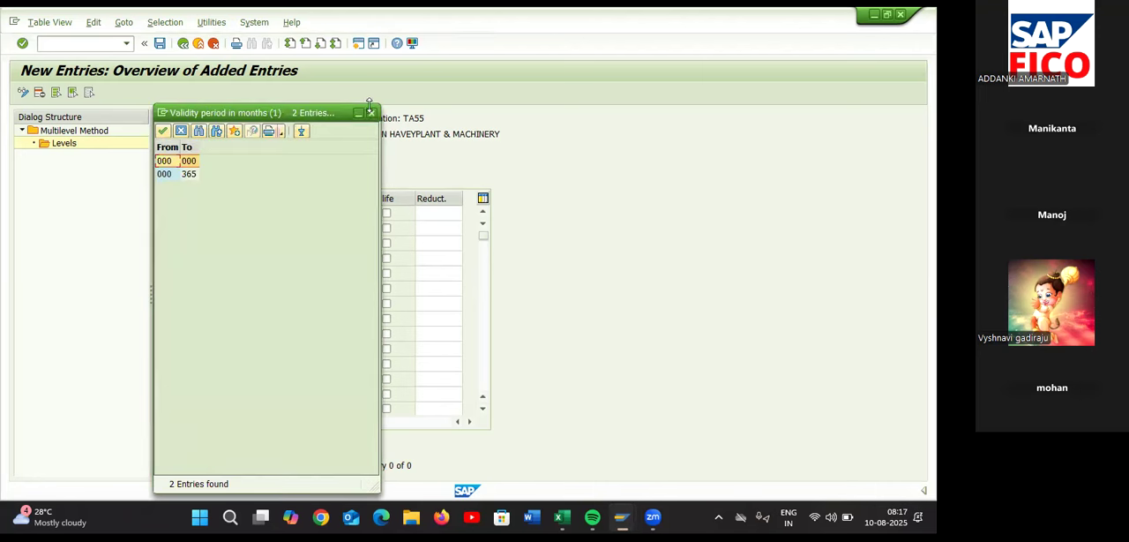
{"action": "left_click", "coordinate": [371, 112]}
Assign base value 01, Acquisition value, and 5 percent to the 9999 level of HA1
{"action": "left_click", "coordinate": [299, 215]}
{"action": "left_click", "coordinate": [313, 215]}
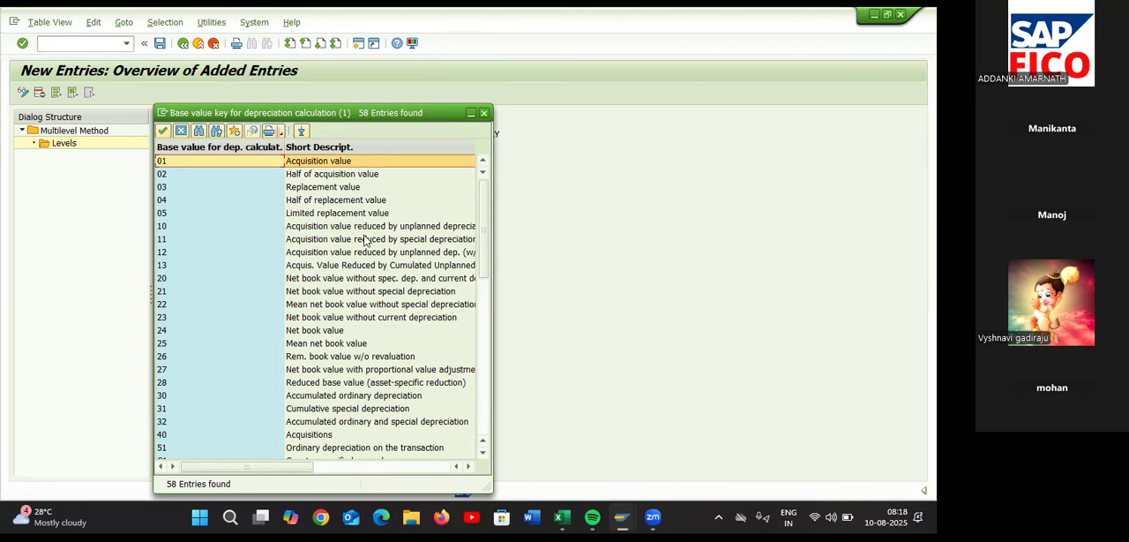
{"action": "double_click", "coordinate": [216, 163]}
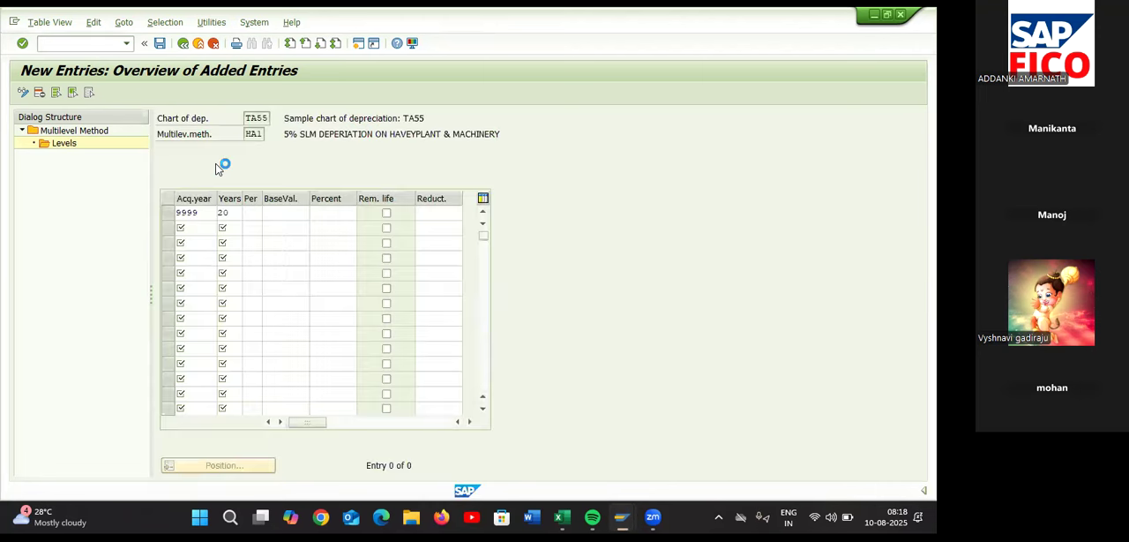
{"action": "left_click", "coordinate": [342, 218]}
{"action": "type", "text": "5"}
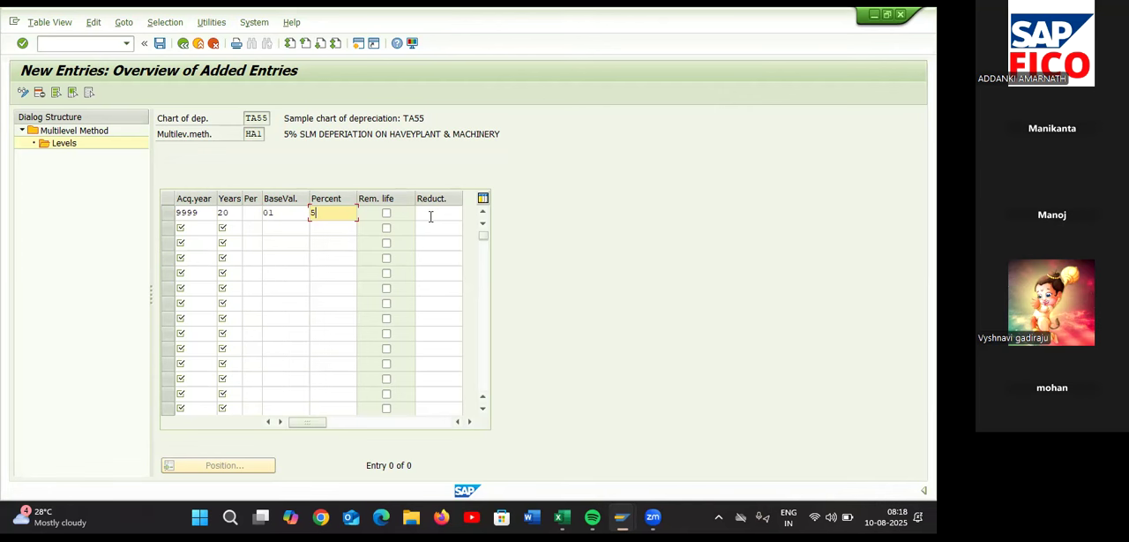
{"action": "key", "text": "Return"}
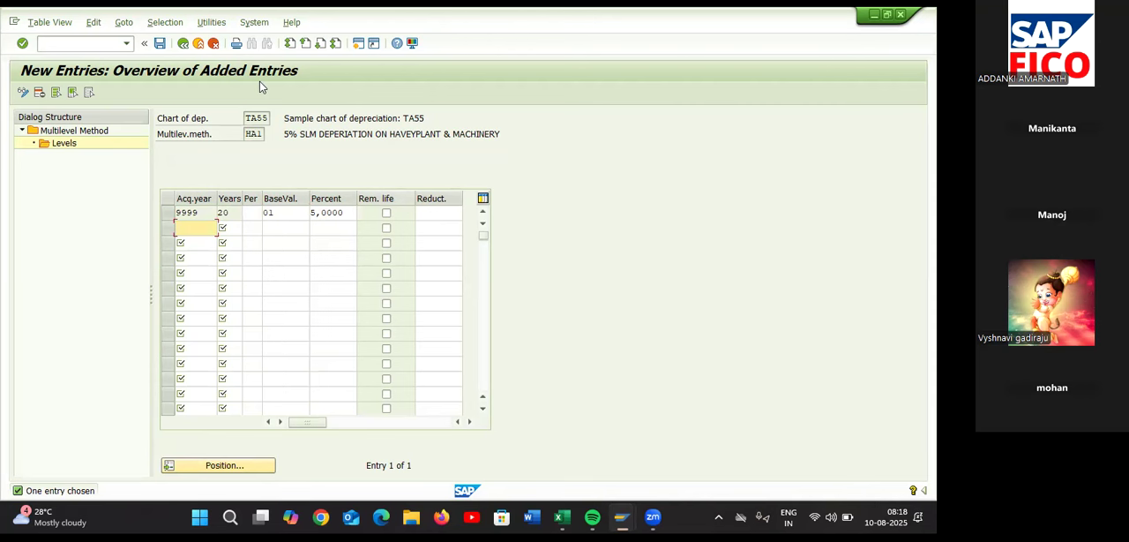
Save the HA1 level with the proposed customizing request and return to the levels overview
{"action": "left_click", "coordinate": [159, 44]}
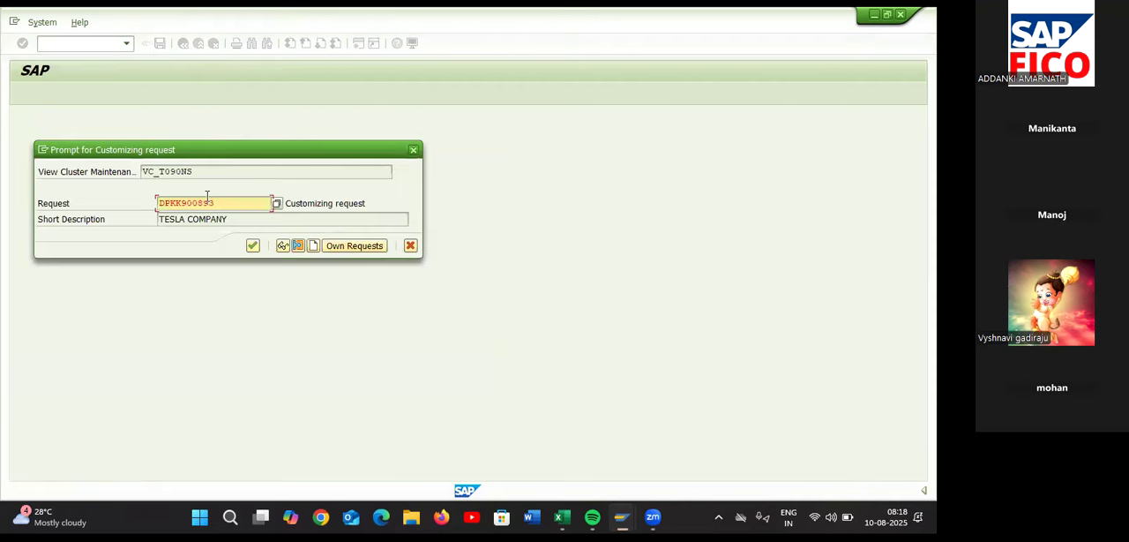
{"action": "left_click", "coordinate": [252, 246]}
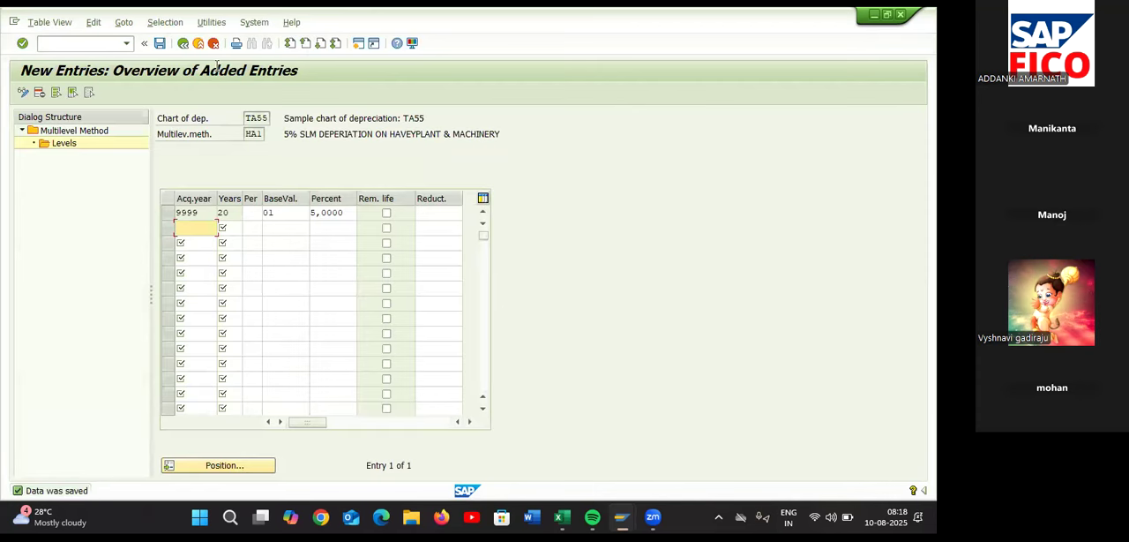
{"action": "left_click", "coordinate": [183, 46]}
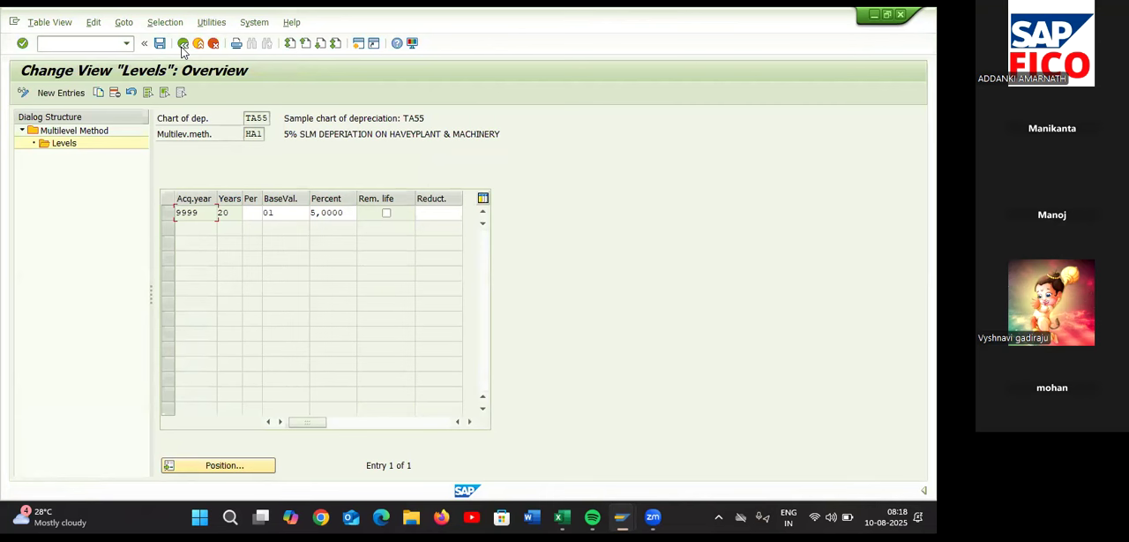
Return to the multilevel method overview and start a new method entry with the key HA2
{"action": "left_click", "coordinate": [182, 45]}
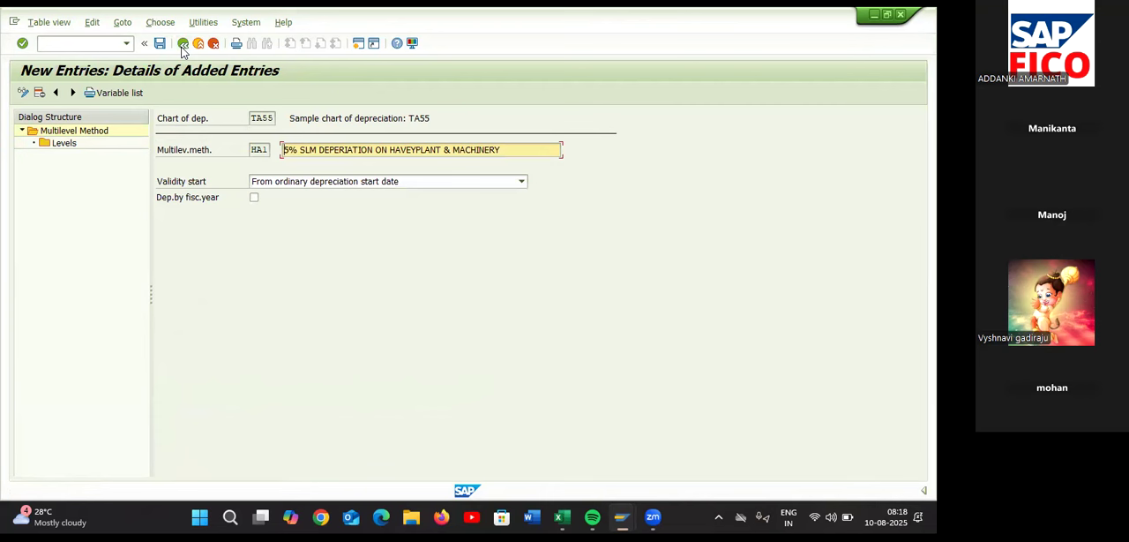
{"action": "left_click", "coordinate": [183, 48]}
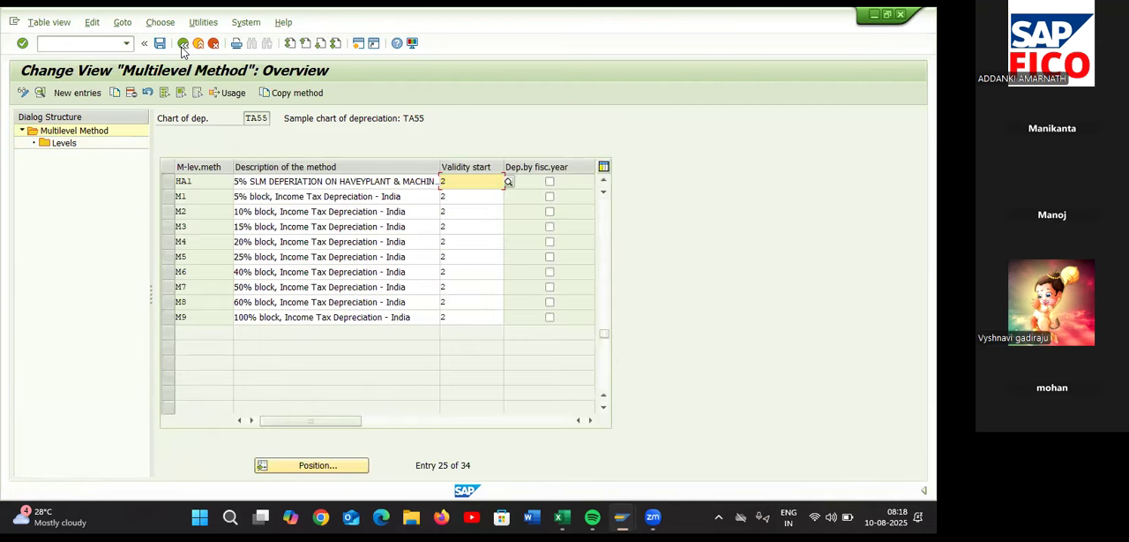
{"action": "left_click", "coordinate": [168, 182]}
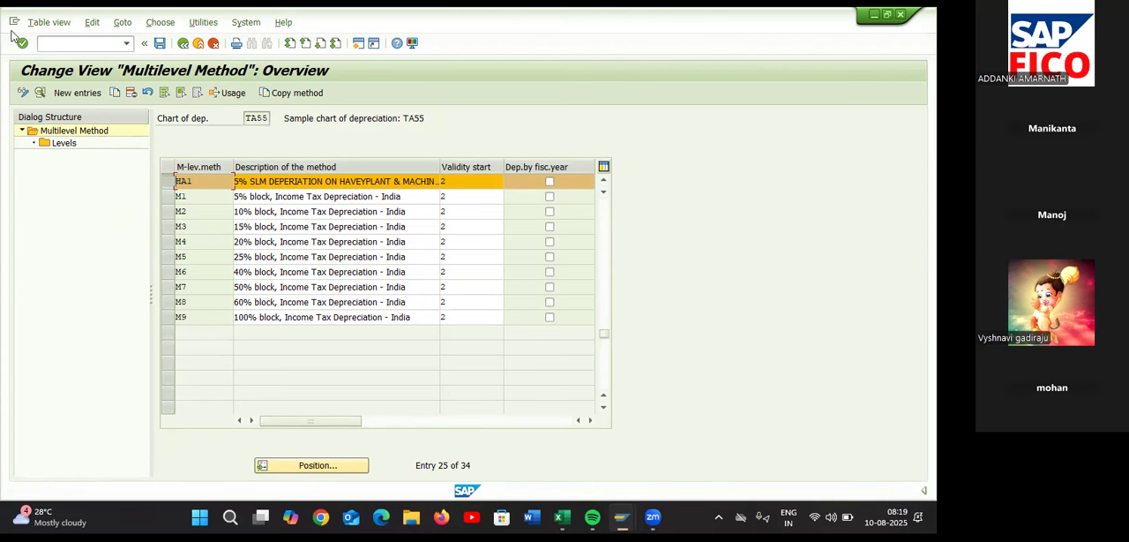
{"action": "left_click", "coordinate": [78, 93]}
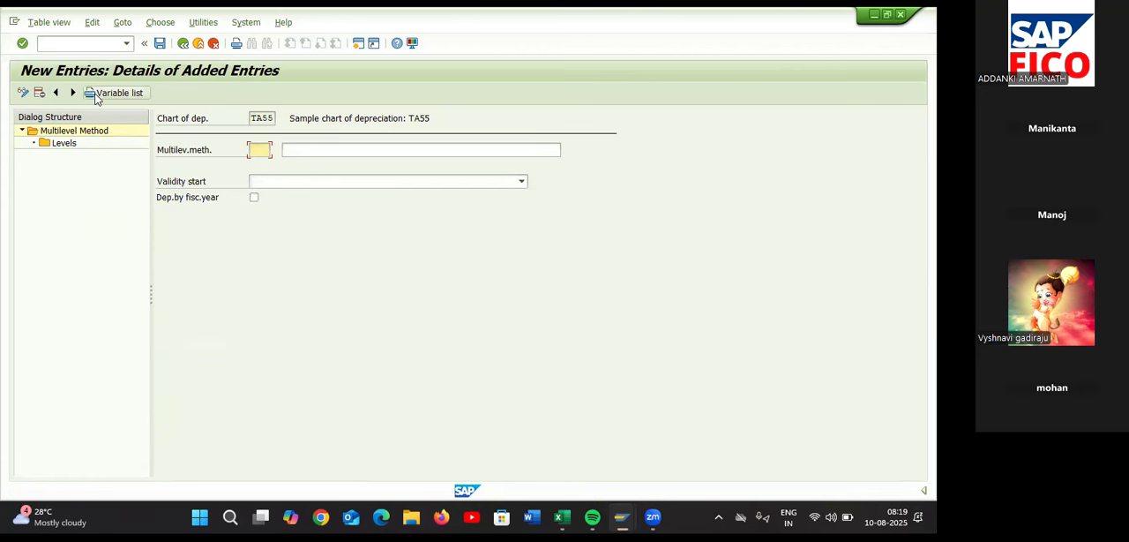
{"action": "type", "text": "HA2"}
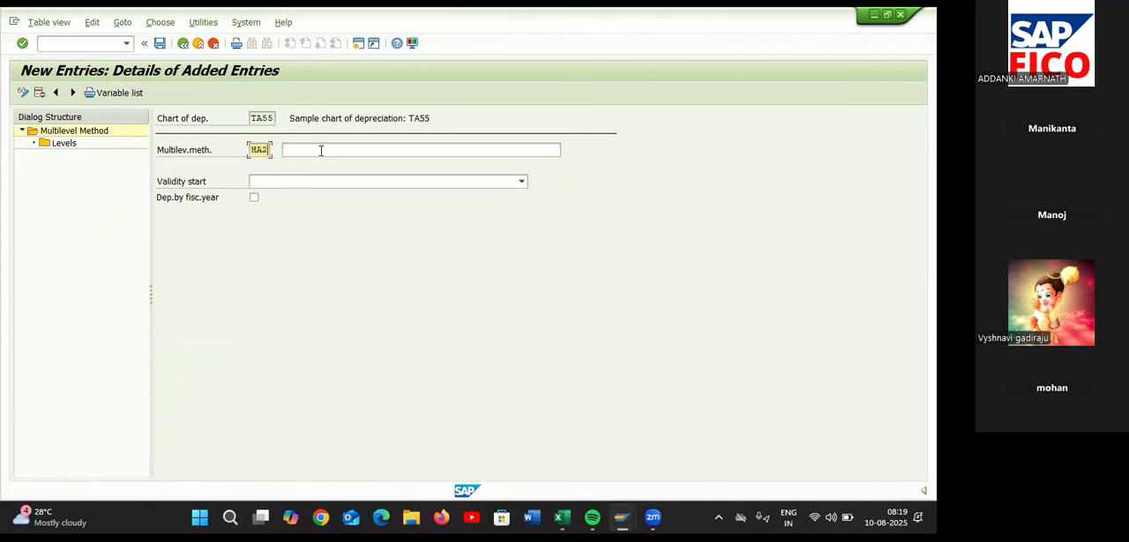
Enter 5%WDV DEPERIATION HEAVY PLANT & MACHINERY as the description of multilevel method HA2
{"action": "left_click", "coordinate": [321, 150]}
{"action": "type", "text": "5"}
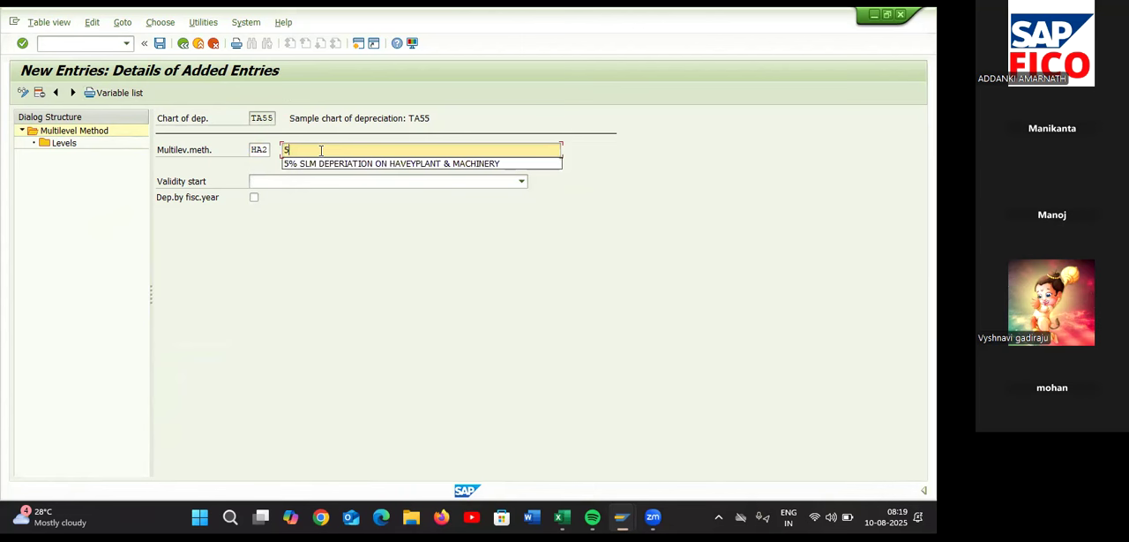
{"action": "type", "text": "%WDV"}
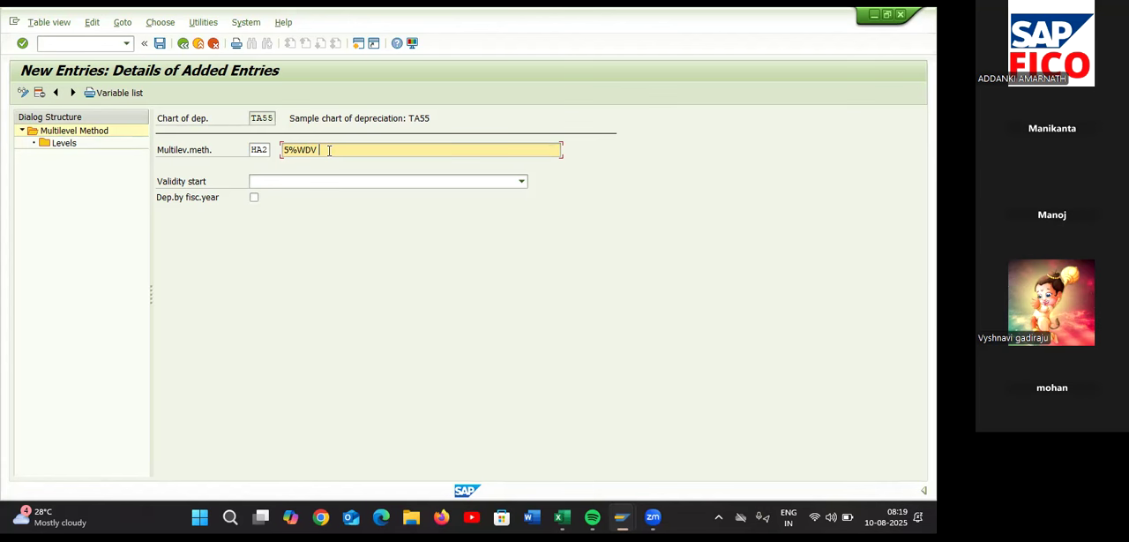
{"action": "type", "text": "DEPERIATION HEAVY PL"}
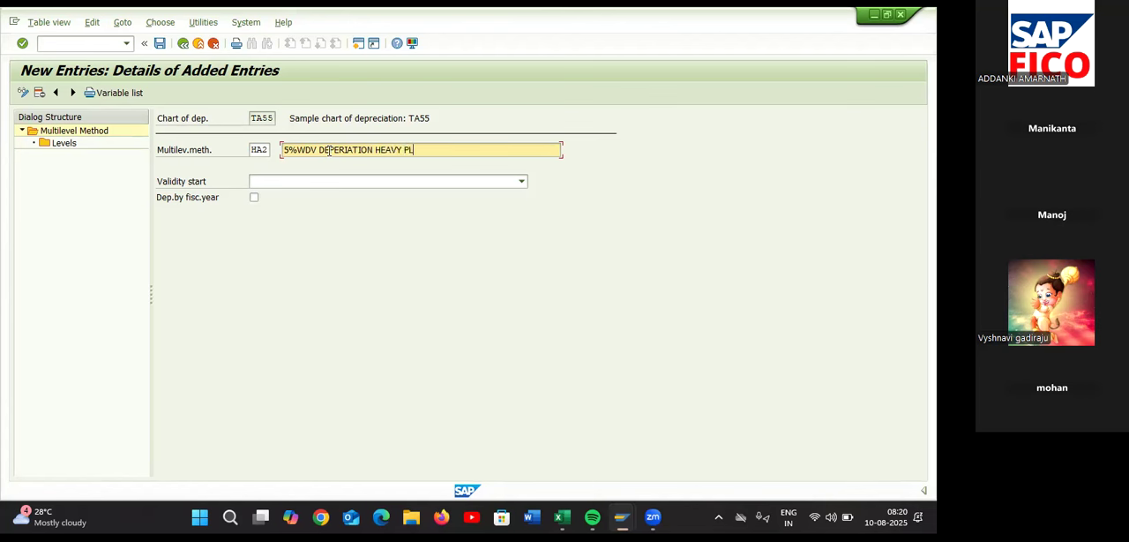
{"action": "type", "text": "ANT & MACHINERY"}
Set the validity start of HA2 to From ordinary depreciation start date and open its levels
{"action": "left_click", "coordinate": [331, 182]}
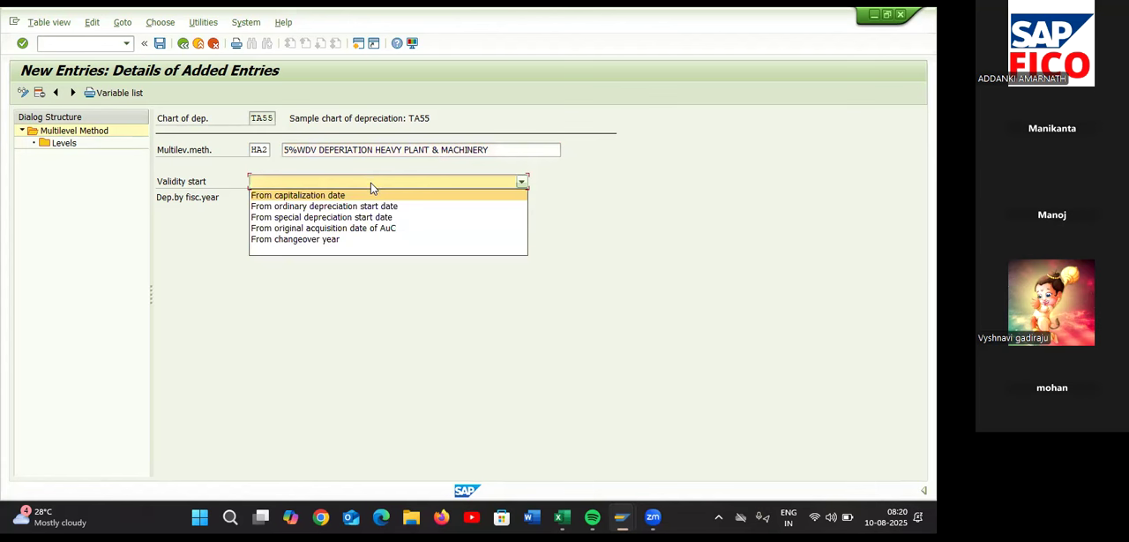
{"action": "left_click", "coordinate": [373, 206]}
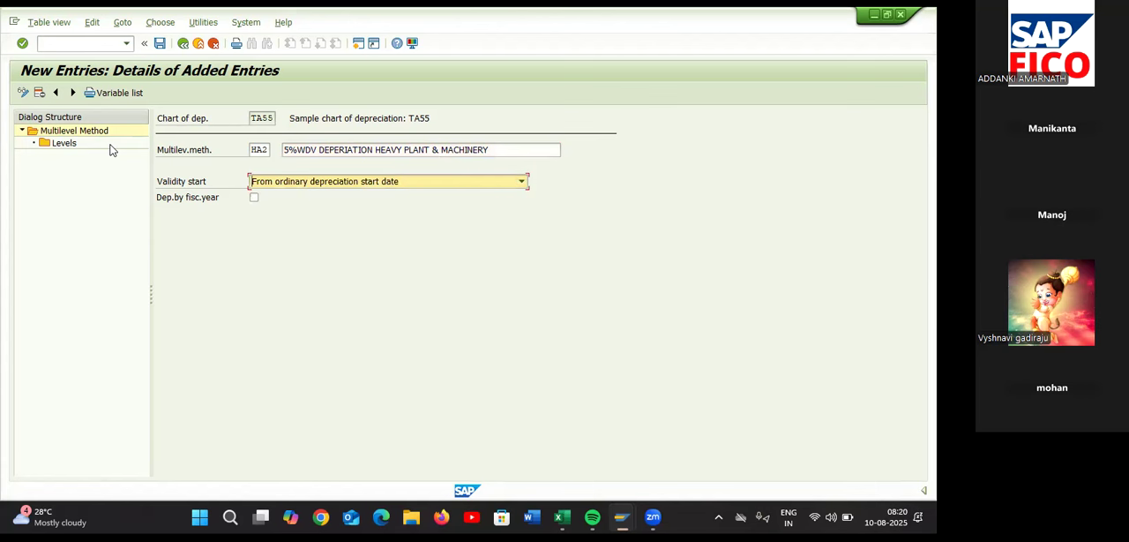
{"action": "left_click", "coordinate": [67, 146]}
{"action": "double_click", "coordinate": [67, 146]}
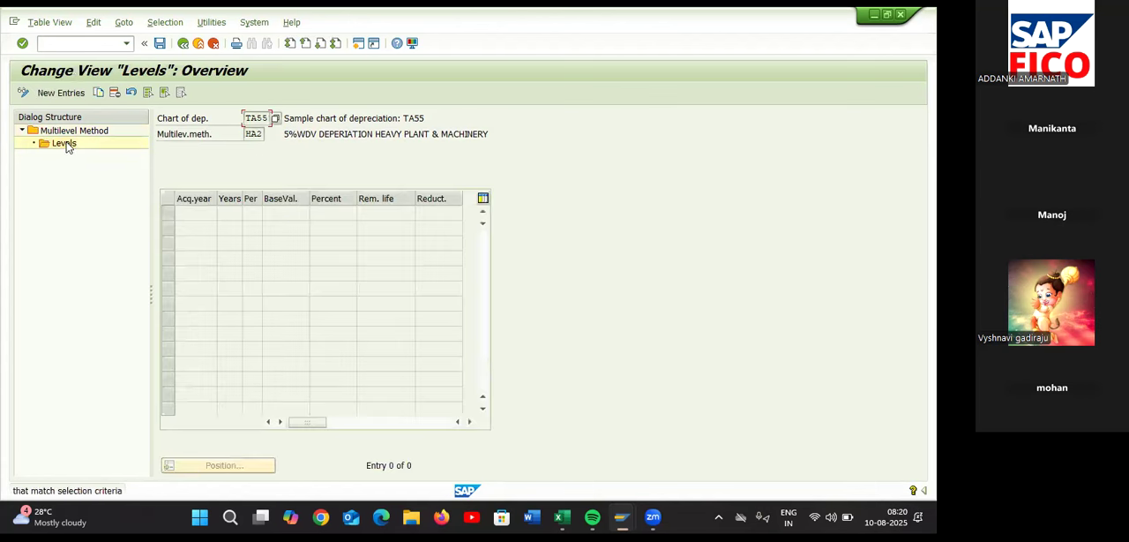
Add a new level to HA2 with acquisition year 9999 and 20 years
{"action": "left_click", "coordinate": [69, 93]}
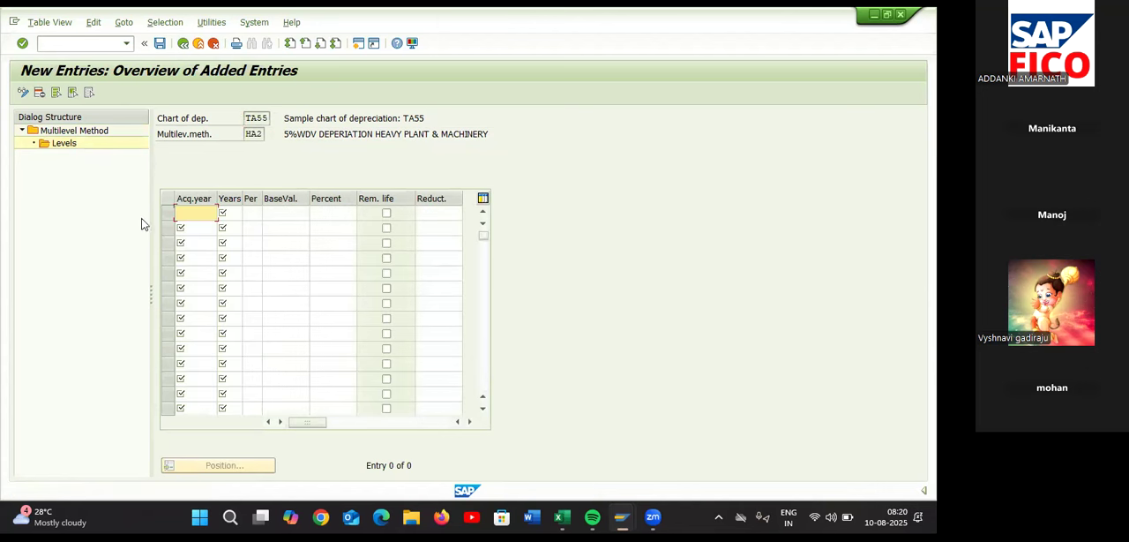
{"action": "type", "text": "9999"}
{"action": "left_click", "coordinate": [229, 214]}
{"action": "type", "text": "20"}
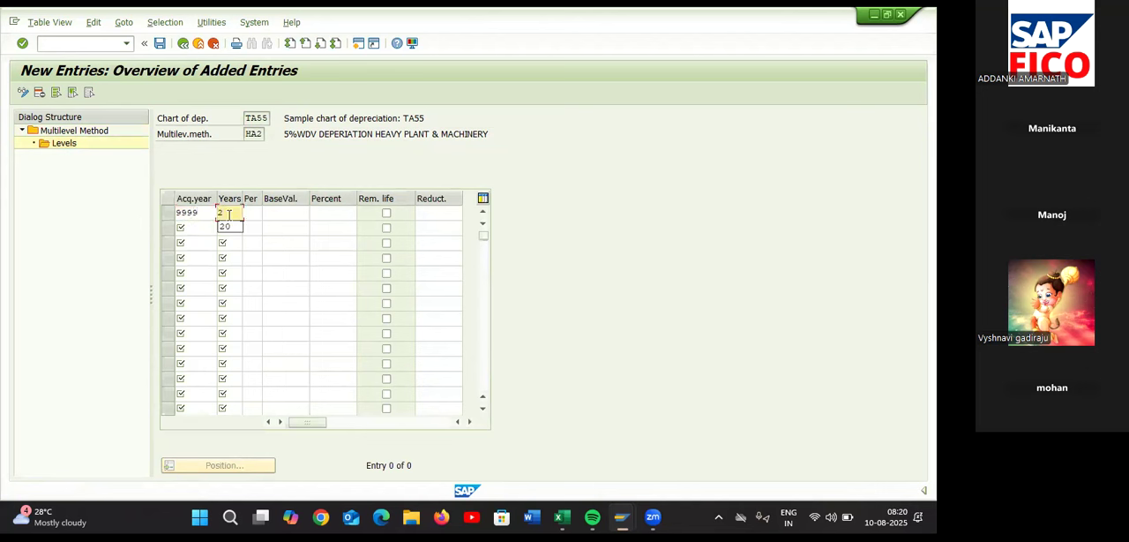
{"action": "left_click", "coordinate": [255, 214]}
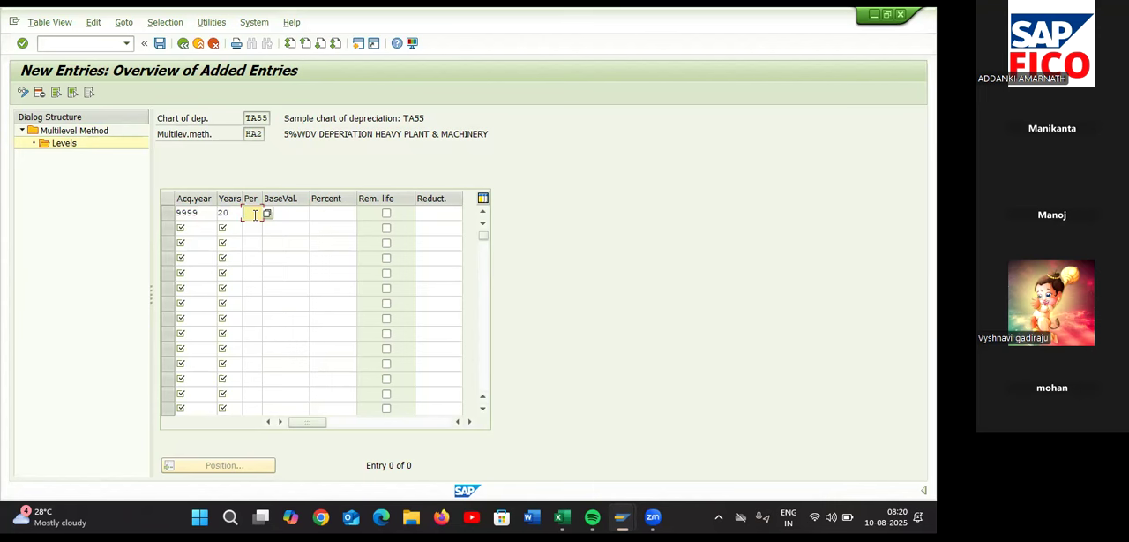
Assign base value 24, Net book value, and 5 percent to the 9999 level of HA2
{"action": "left_click", "coordinate": [275, 212]}
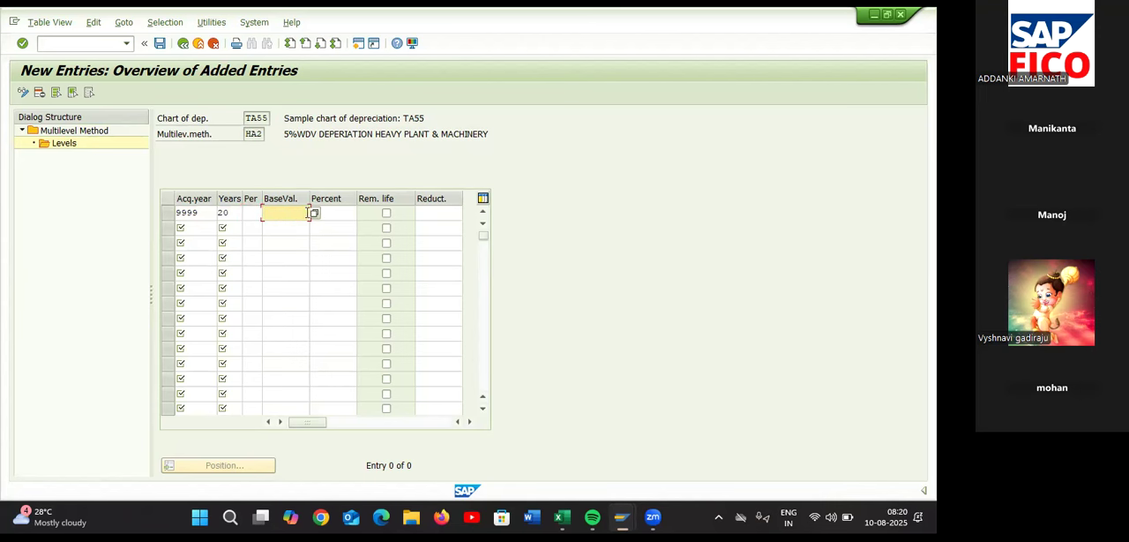
{"action": "left_click", "coordinate": [315, 213]}
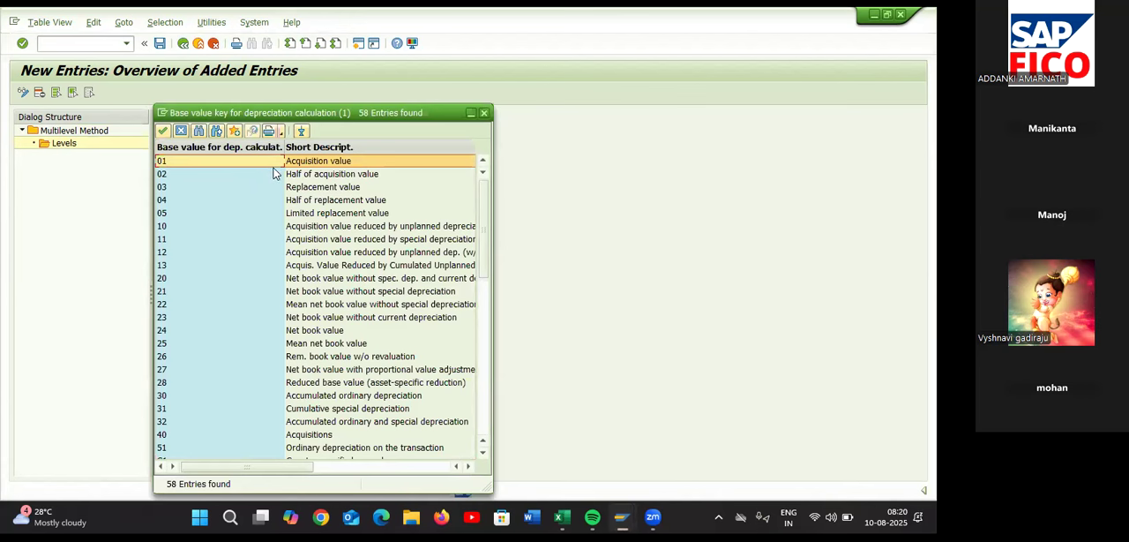
{"action": "left_click", "coordinate": [167, 332]}
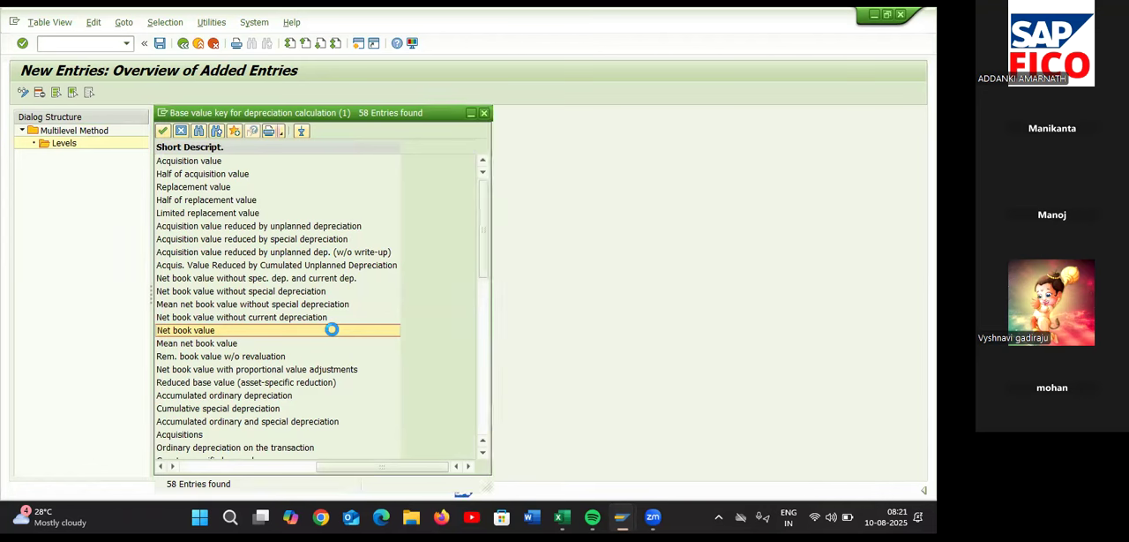
{"action": "double_click", "coordinate": [333, 331]}
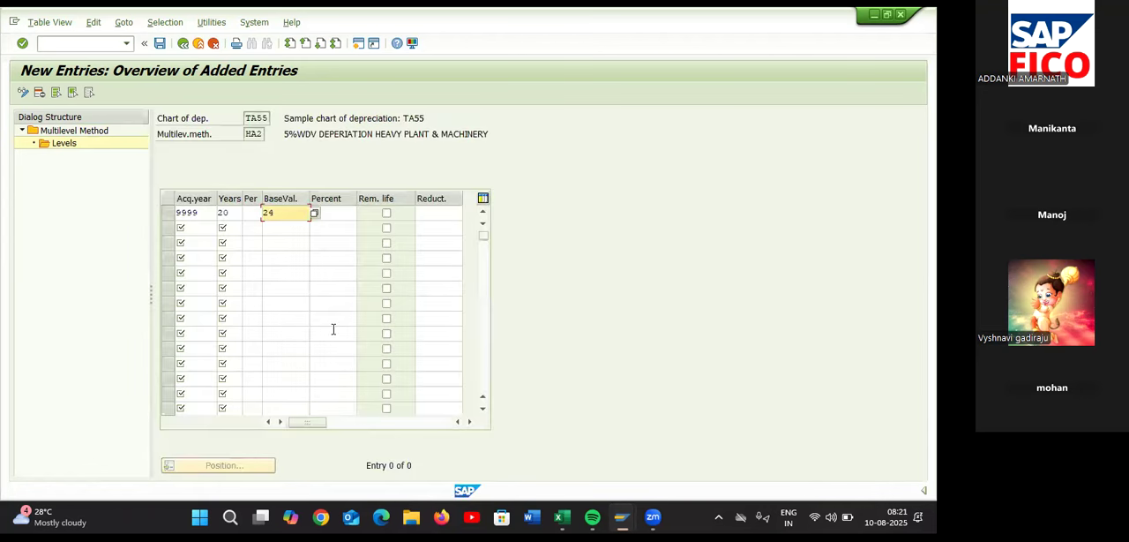
{"action": "left_click", "coordinate": [344, 217]}
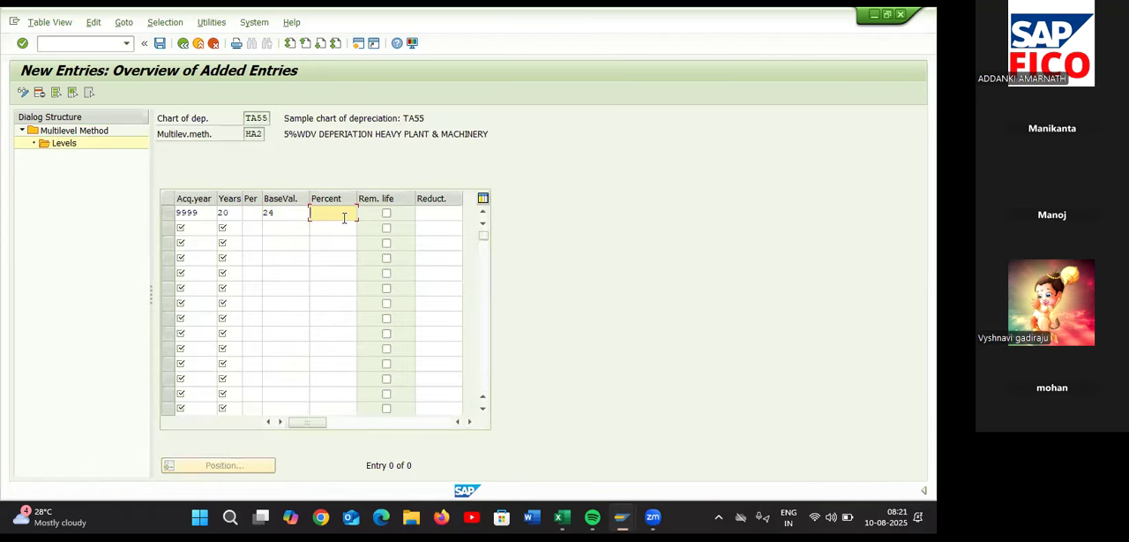
{"action": "type", "text": "5"}
{"action": "key", "text": "Return"}
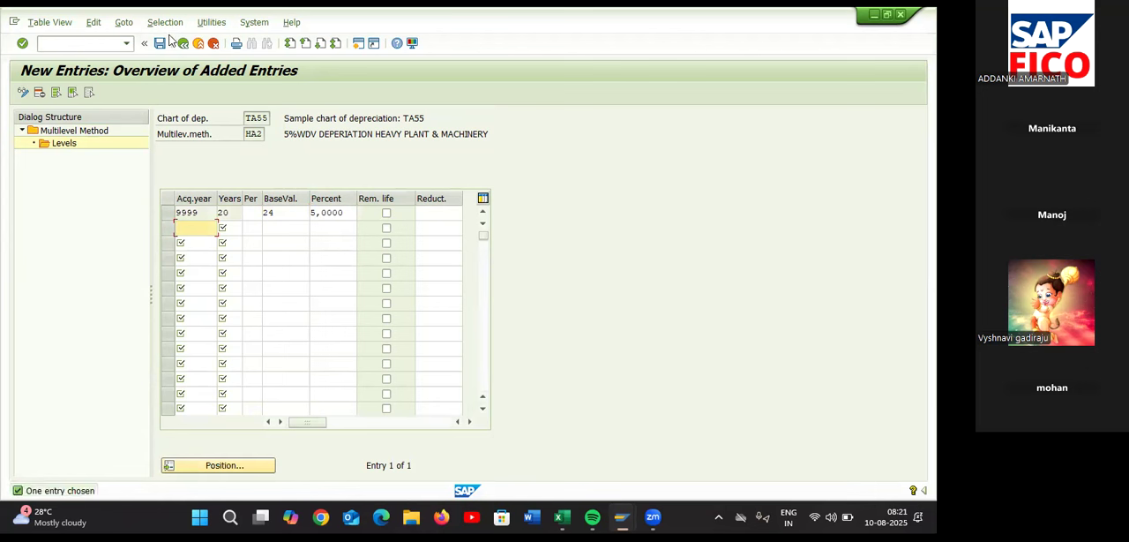
Save the HA2 level and return to the multilevel method overview
{"action": "left_click", "coordinate": [161, 44]}
{"action": "left_click", "coordinate": [183, 44]}
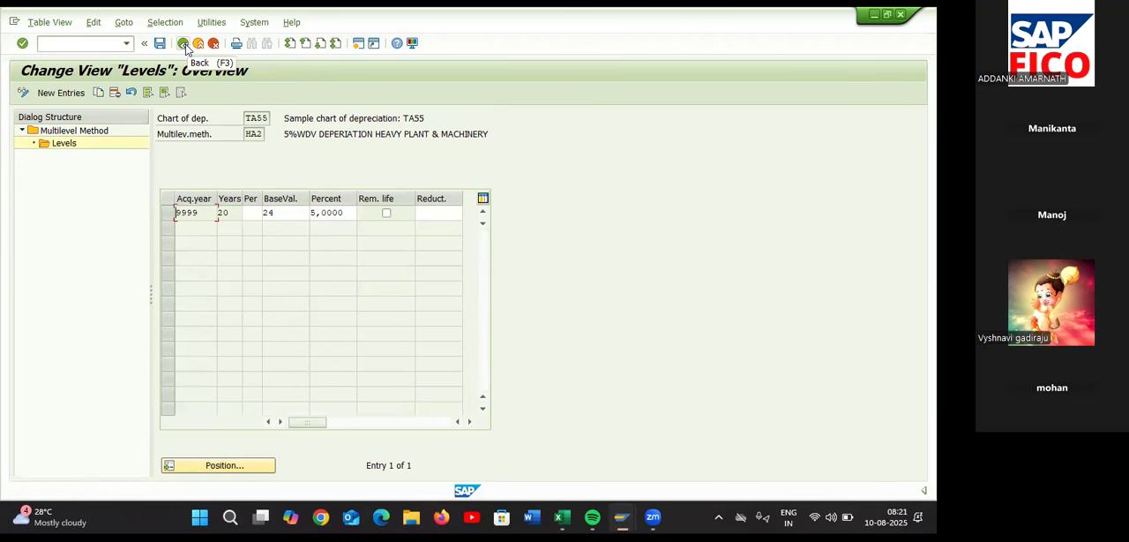
{"action": "left_click", "coordinate": [183, 44]}
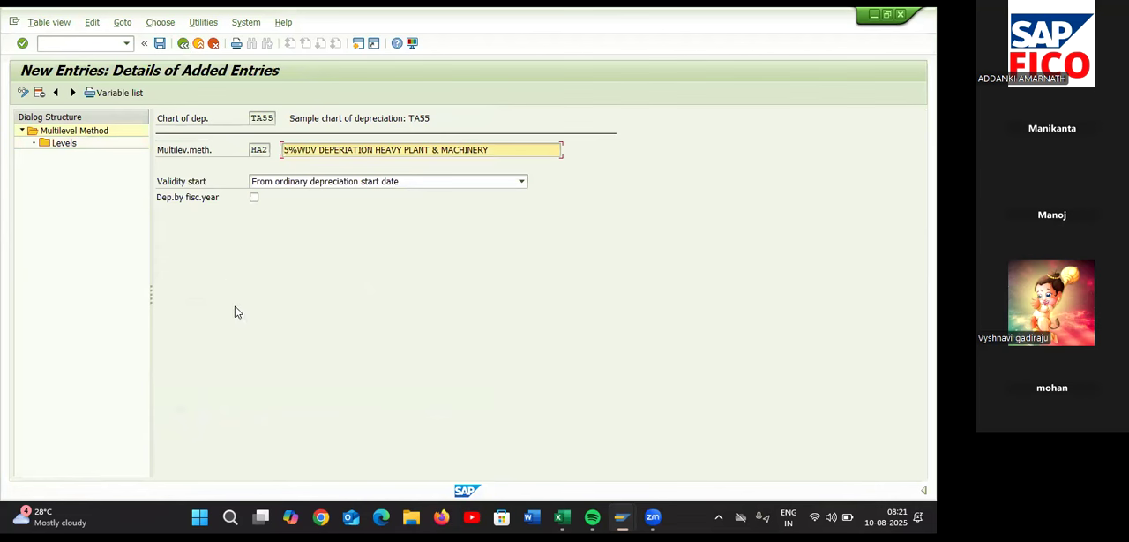
{"action": "left_click", "coordinate": [181, 46]}
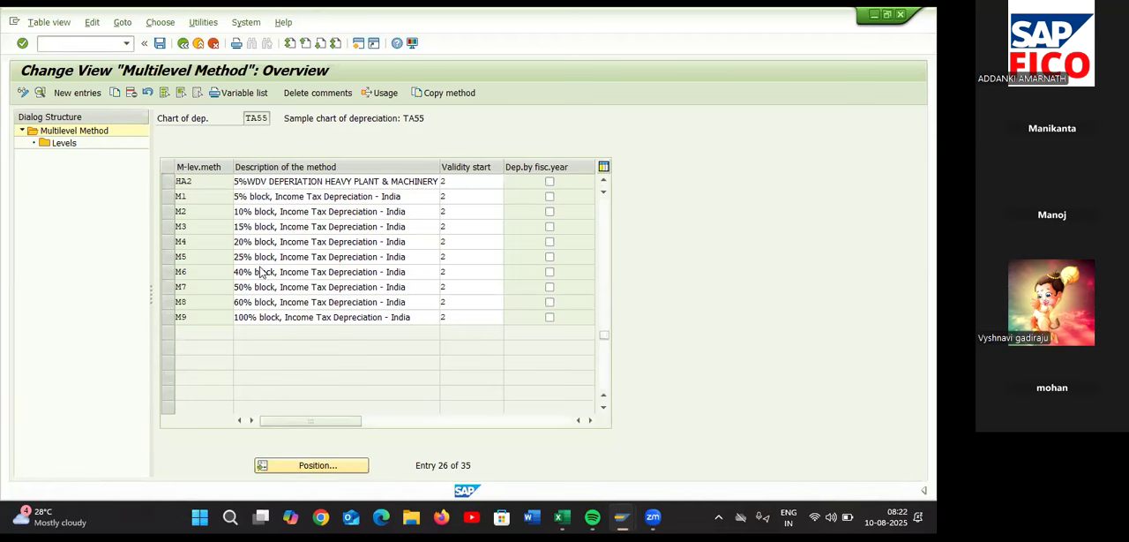
Select method HA2 below HA1 in the multilevel method overview and save the view
{"action": "scroll", "coordinate": [261, 265], "scroll_direction": "up", "scroll_amount": 1}
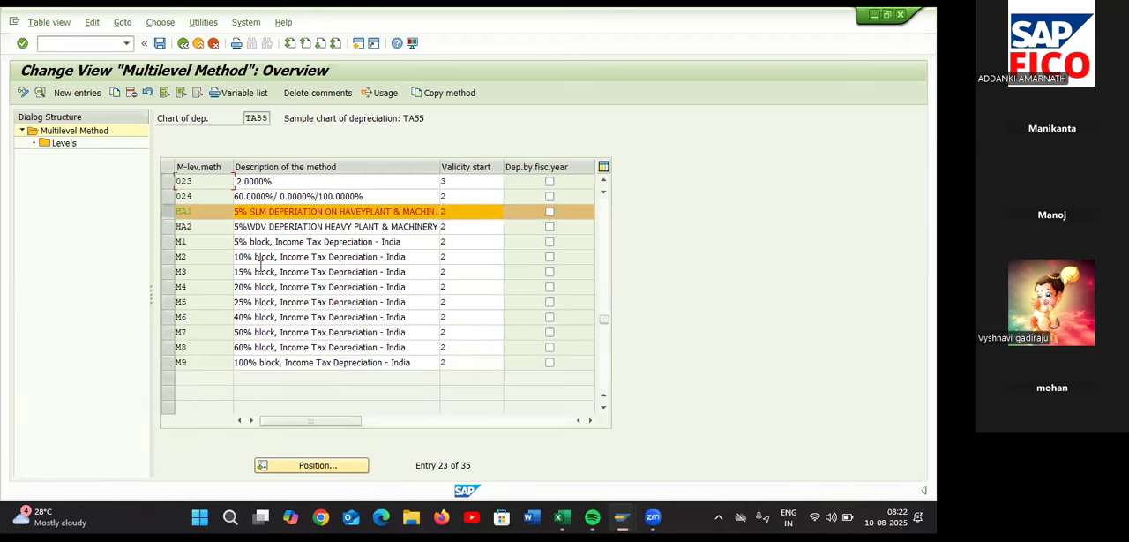
{"action": "left_click", "coordinate": [170, 226]}
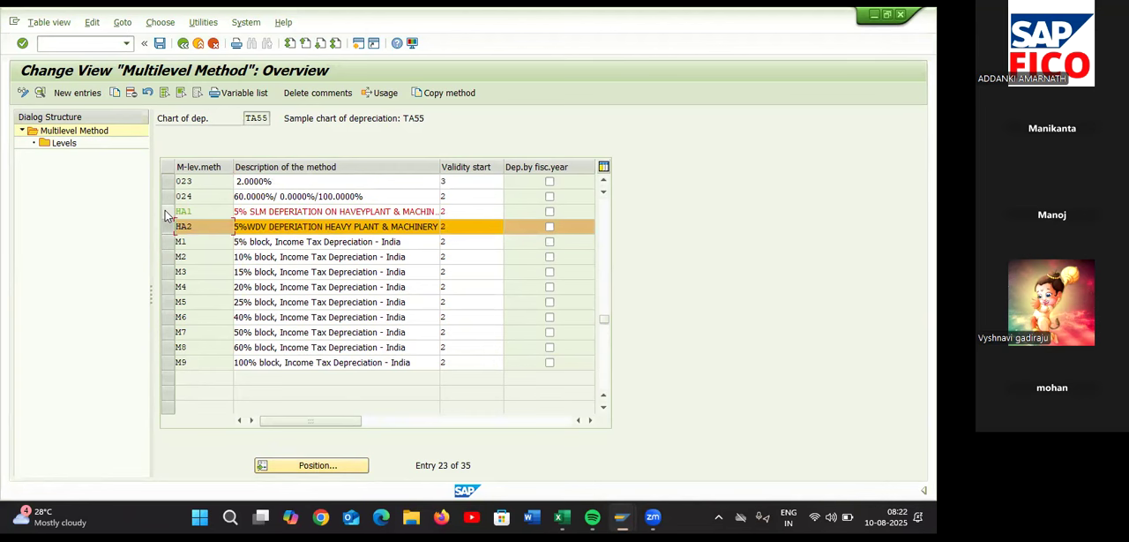
{"action": "left_click", "coordinate": [160, 43]}
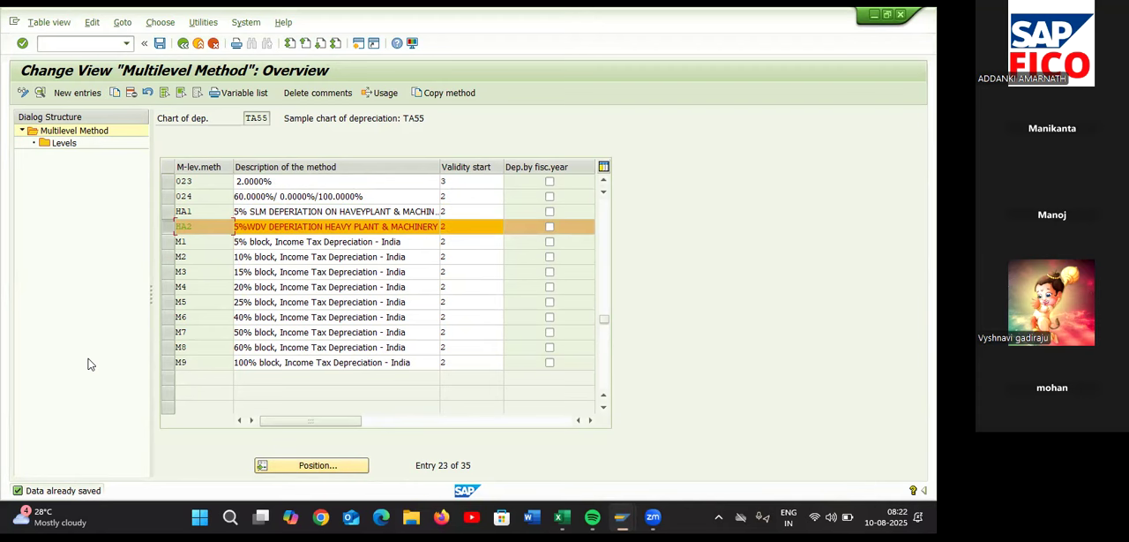
Consult the Excel checklist, return to the SAP implementation guide and open the Maintain Depreciation Key activity
{"action": "key", "text": "alt+Tab"}
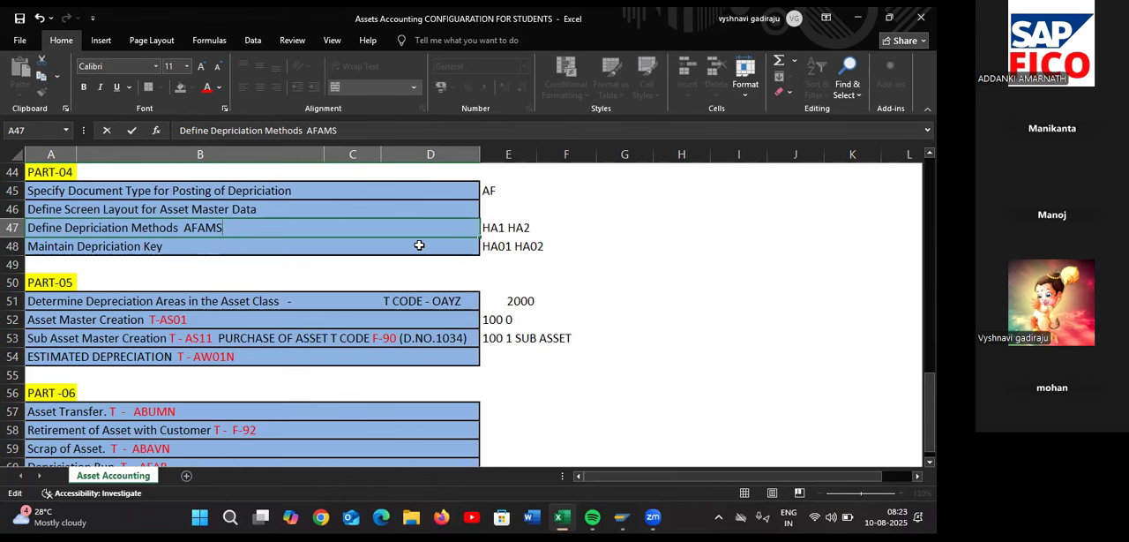
{"action": "key", "text": "alt+Tab"}
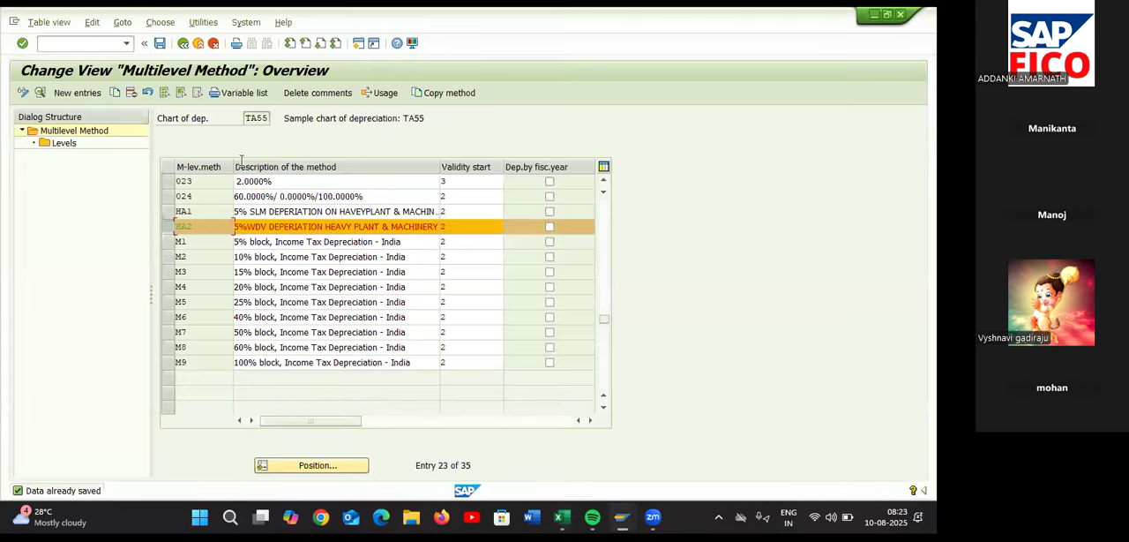
{"action": "left_click", "coordinate": [183, 44]}
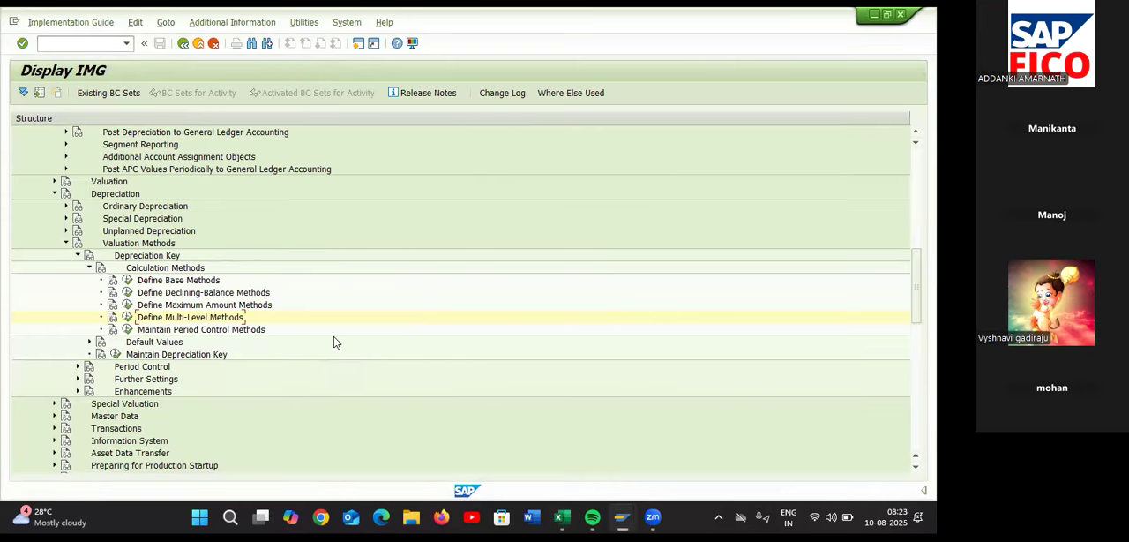
{"action": "left_click", "coordinate": [115, 356]}
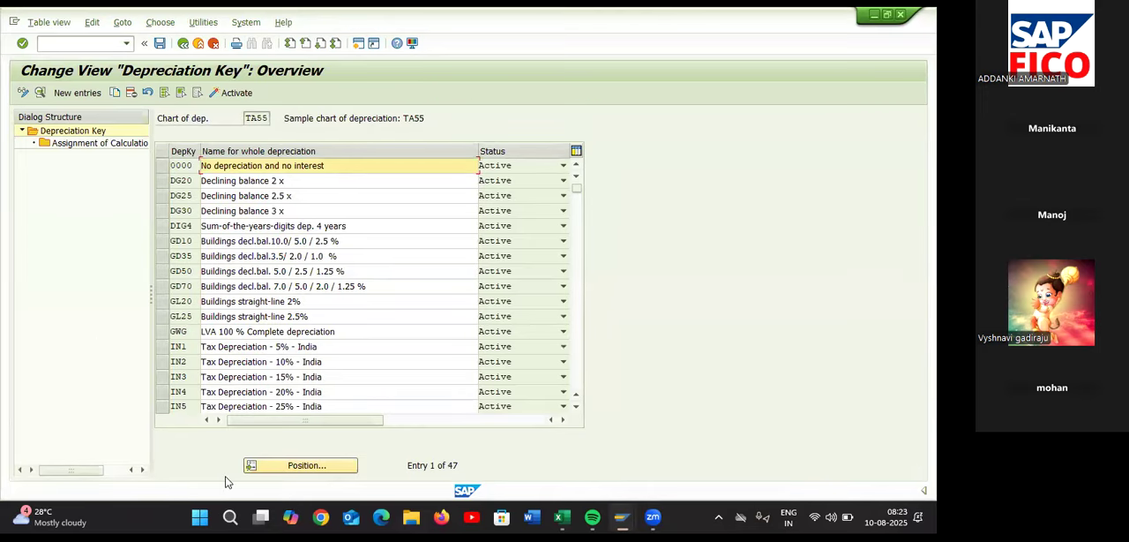
Start a new depreciation key entry in chart of depreciation TA55 with the key HA01
{"action": "left_click", "coordinate": [76, 92]}
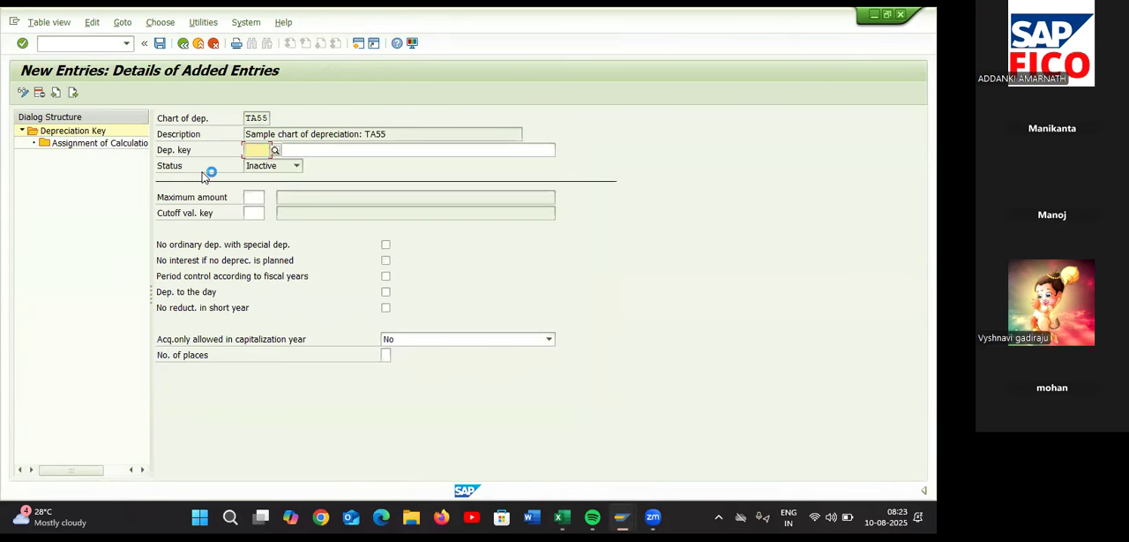
{"action": "type", "text": "HA01"}
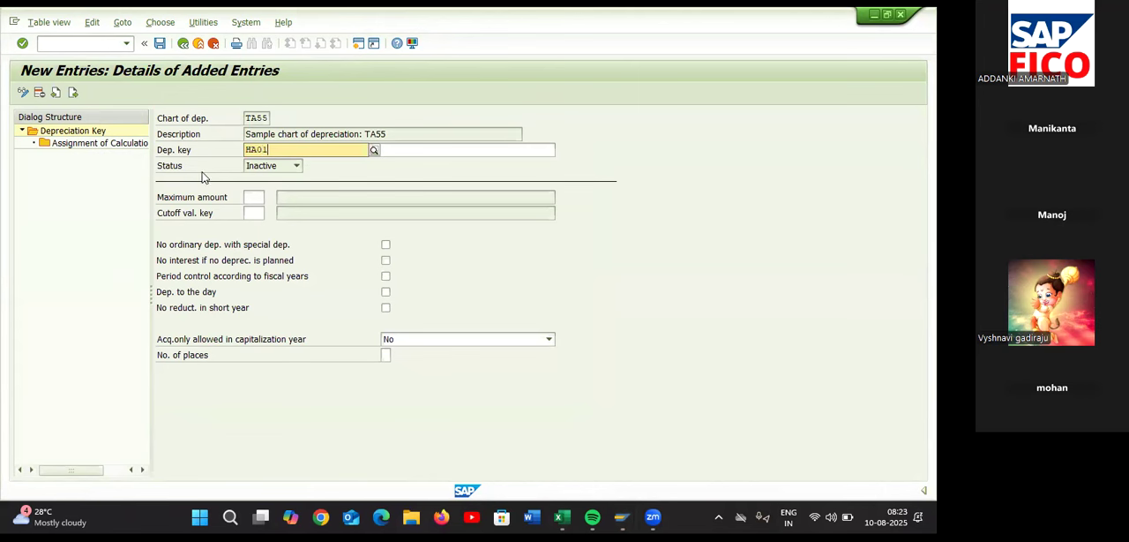
{"action": "left_click", "coordinate": [428, 147]}
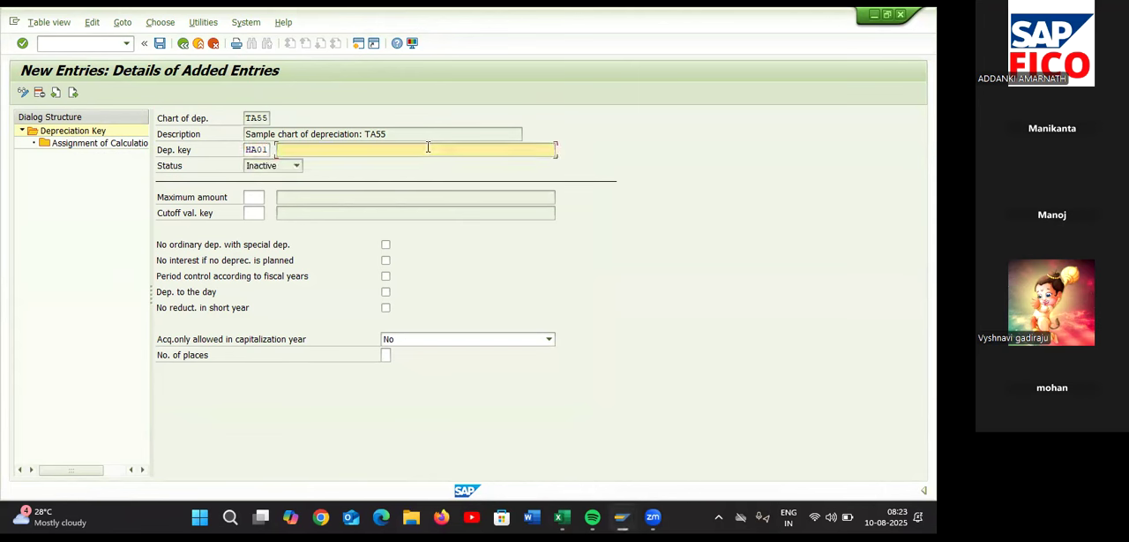
{"action": "left_click", "coordinate": [269, 149]}
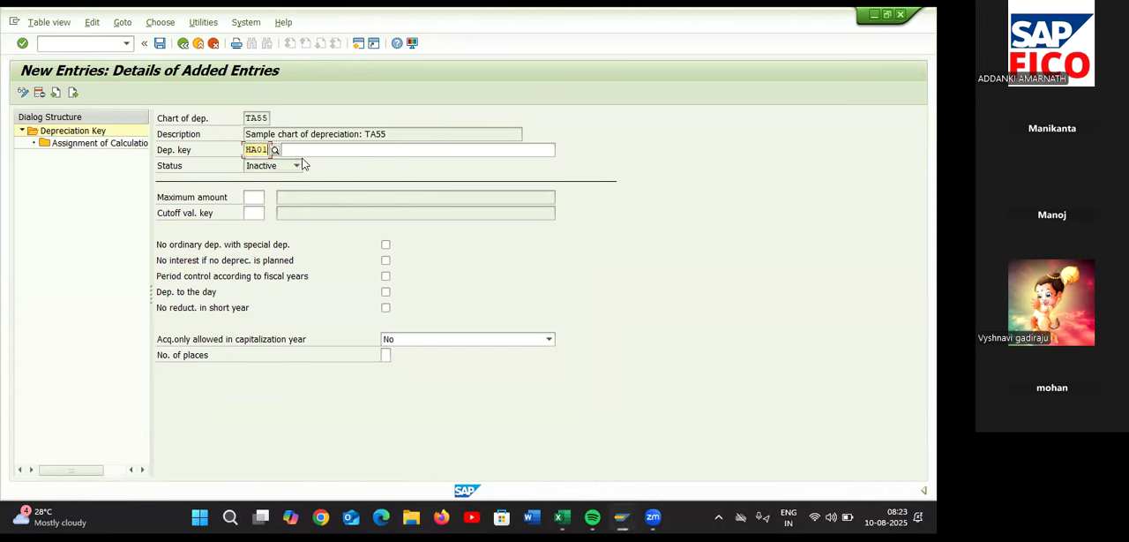
{"action": "left_click", "coordinate": [308, 150]}
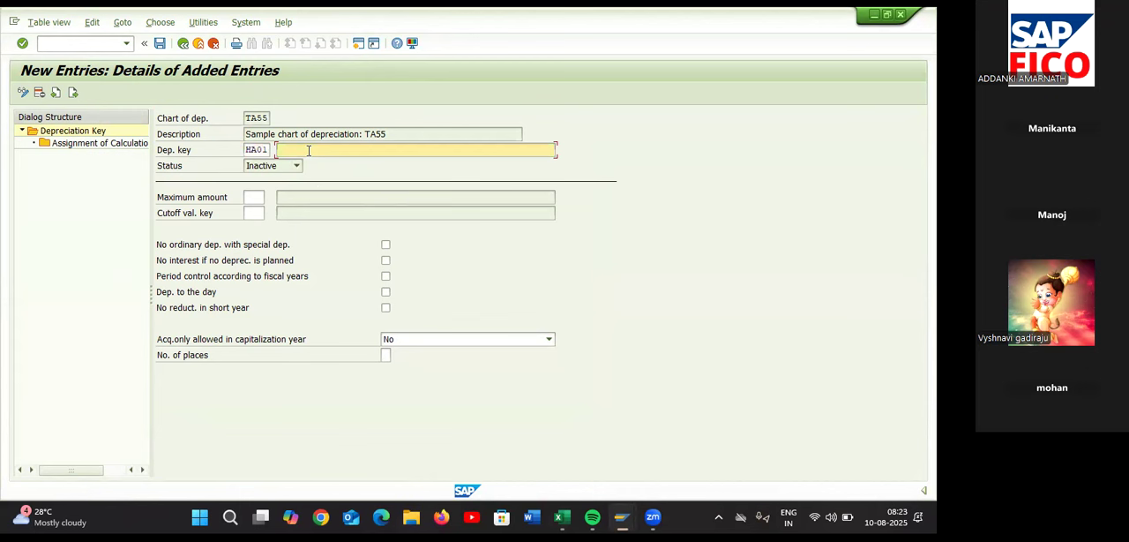
Enter 5% SLM DEPERIATION ON HEAVY PLANT & MACHINERY as the description of depreciation key HA01
{"action": "type", "text": "5%"}
{"action": "type", "text": " SLN"}
{"action": "type", "text": " DEP"}
{"action": "type", "text": "ER"}
{"action": "type", "text": "IATION "}
{"action": "type", "text": "ON HEA"}
{"action": "type", "text": "VY "}
{"action": "type", "text": "PLANY="}
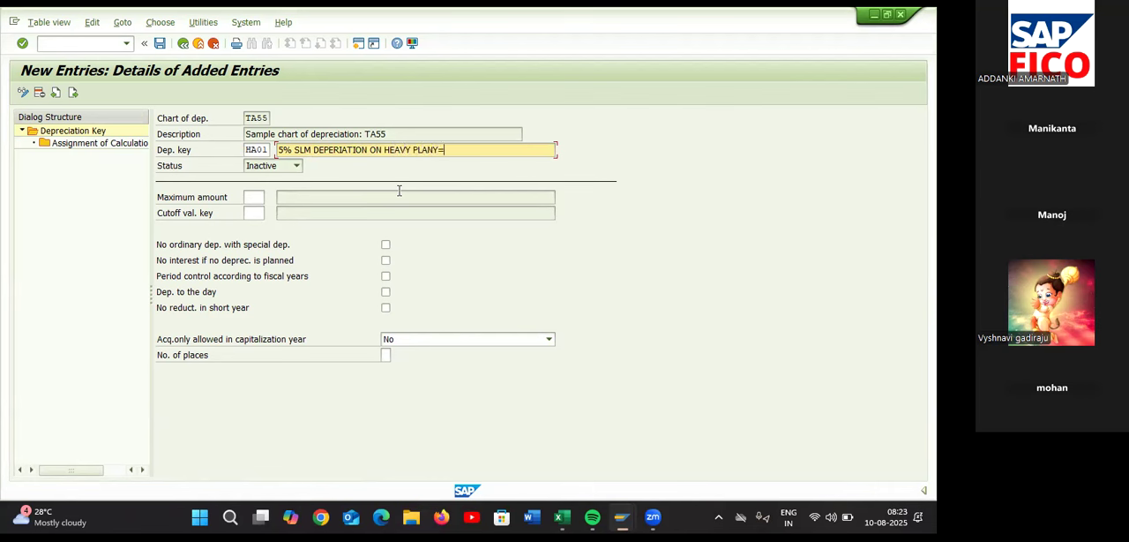
{"action": "key", "text": "BackSpace"}
{"action": "type", "text": "T & MACHINERY"}
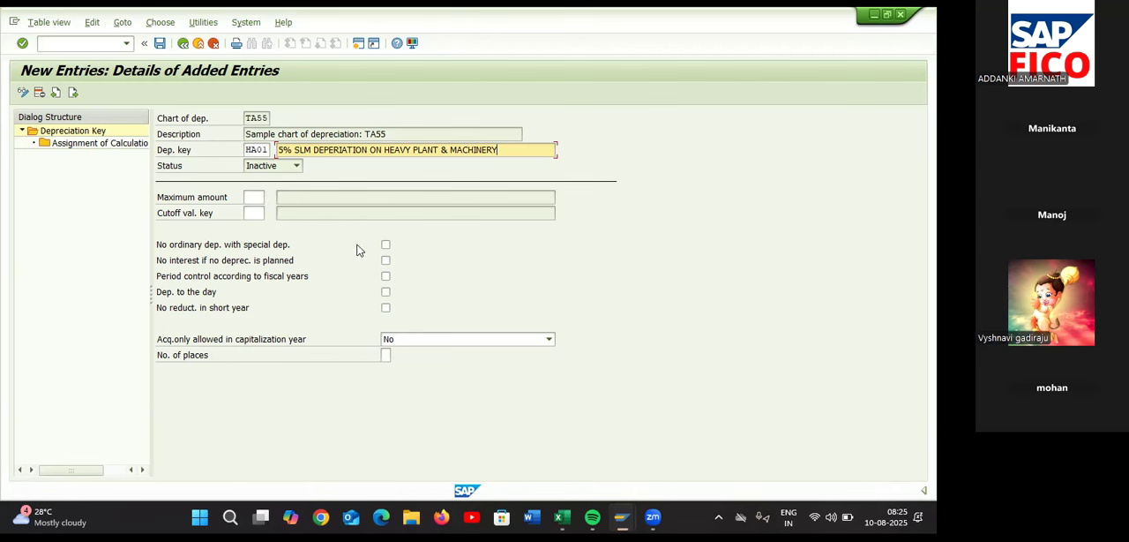
Enable period control according to fiscal years and depreciation to the day for HA01, and start a new calculation method assignment
{"action": "left_click", "coordinate": [386, 276]}
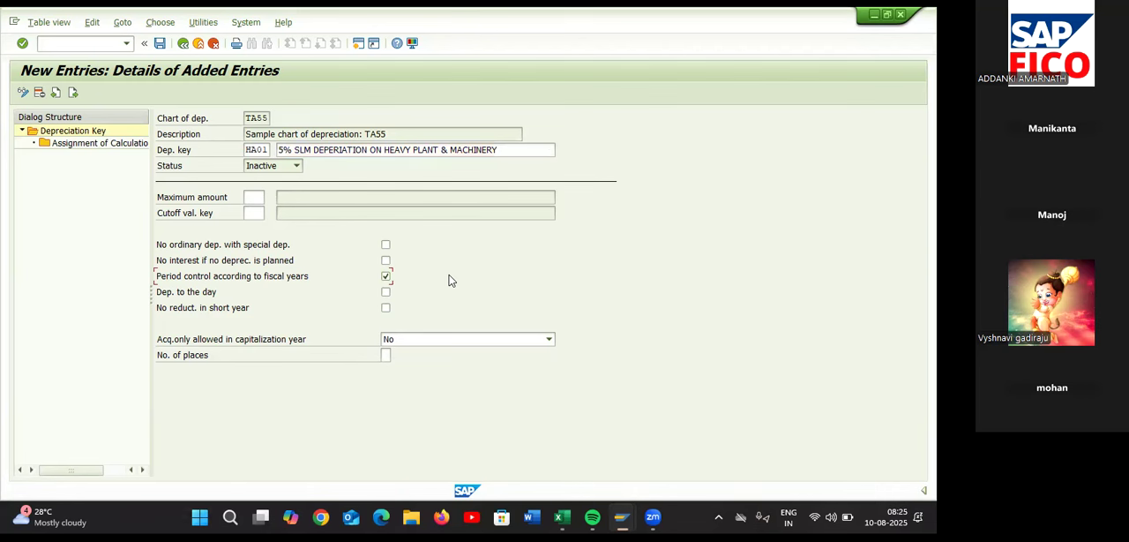
{"action": "left_click", "coordinate": [385, 292]}
{"action": "double_click", "coordinate": [75, 144]}
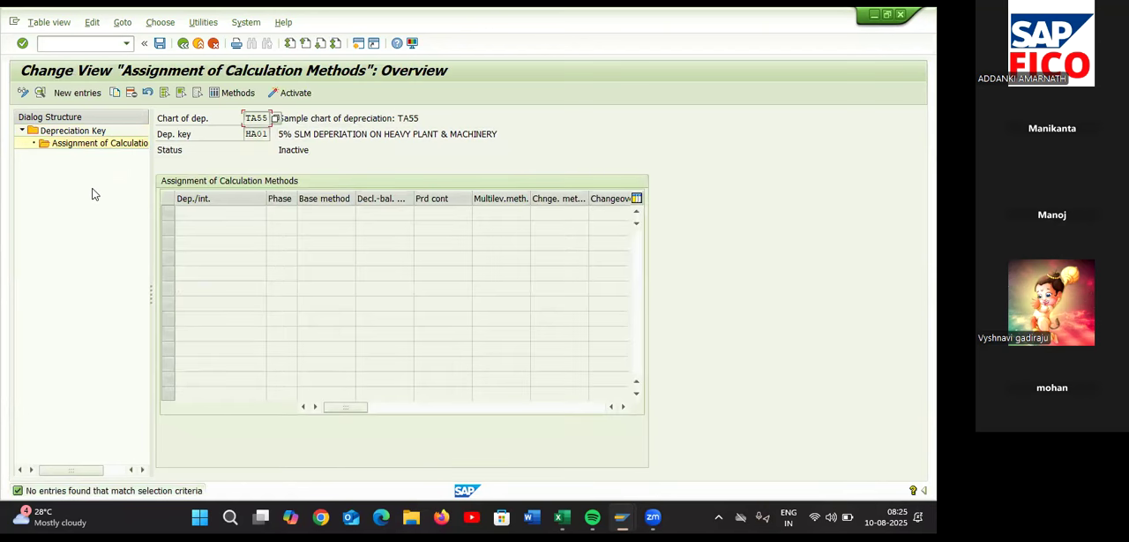
{"action": "left_click", "coordinate": [89, 95]}
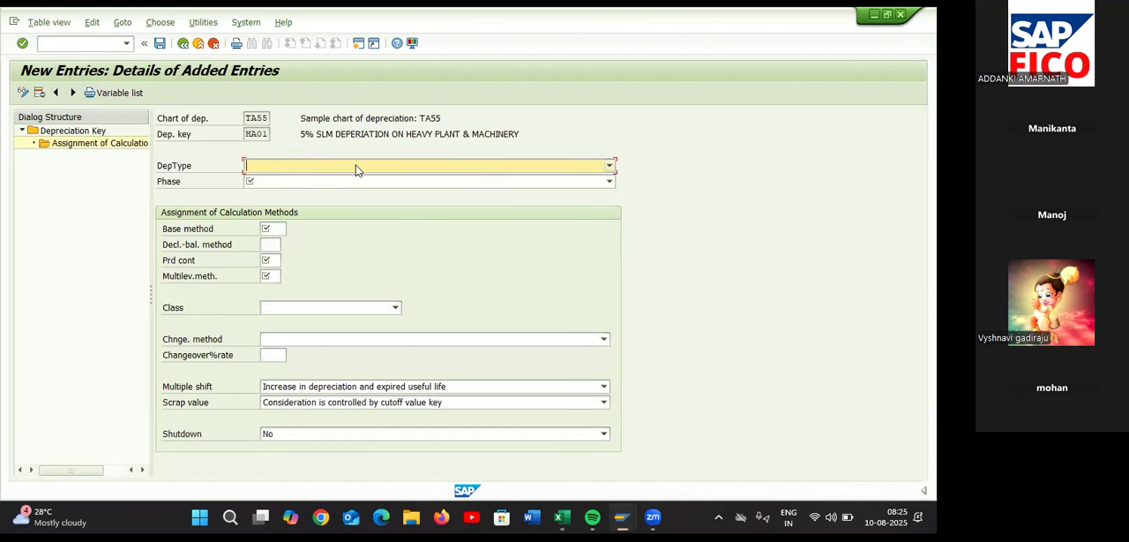
Set HA01's depreciation type to Ord.depreciation and its phase to From the start of depreciation
{"action": "left_click", "coordinate": [357, 169]}
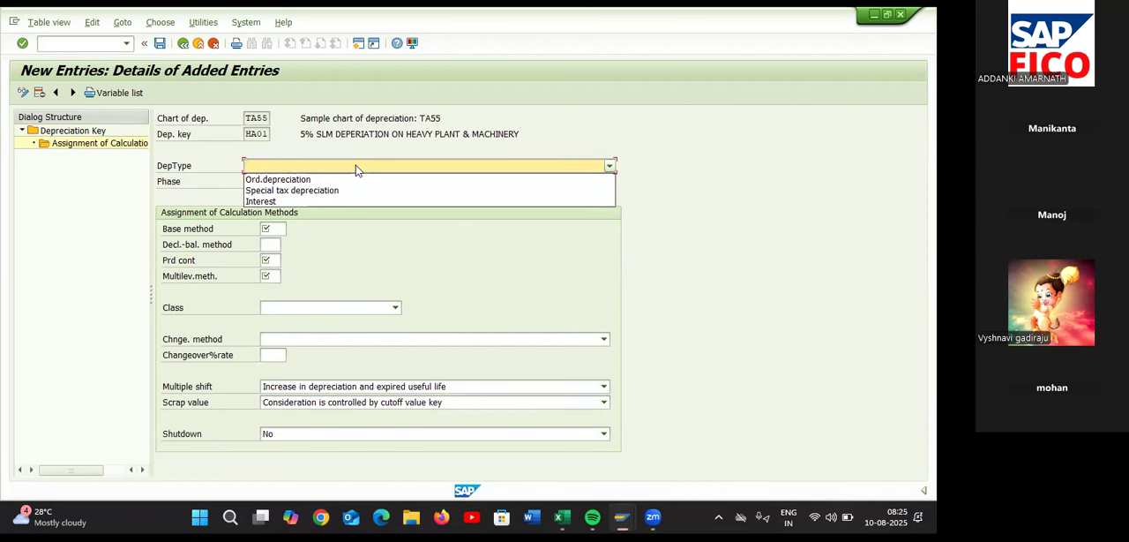
{"action": "left_click", "coordinate": [344, 179]}
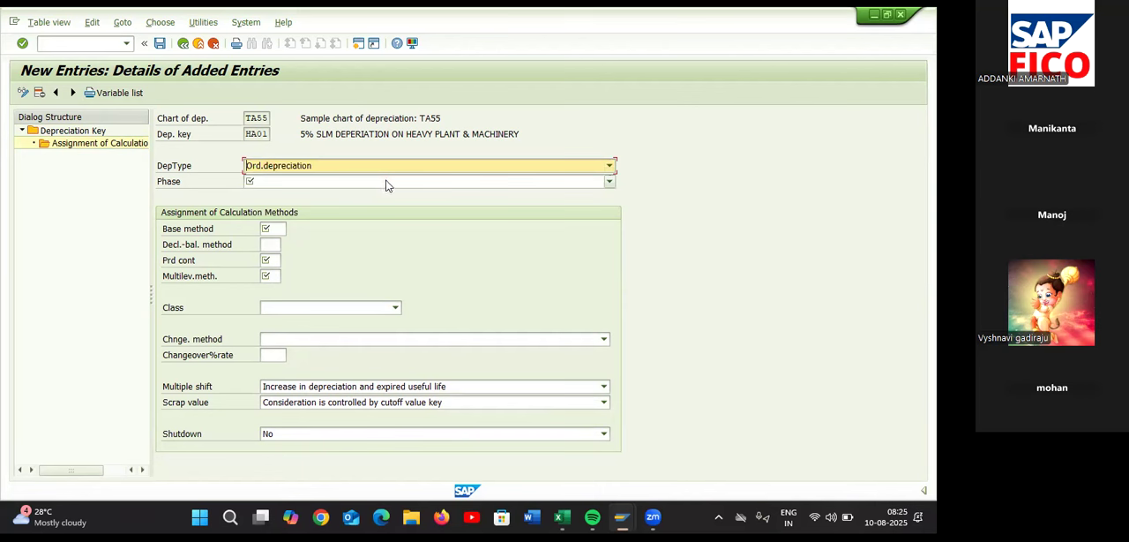
{"action": "left_click", "coordinate": [386, 181]}
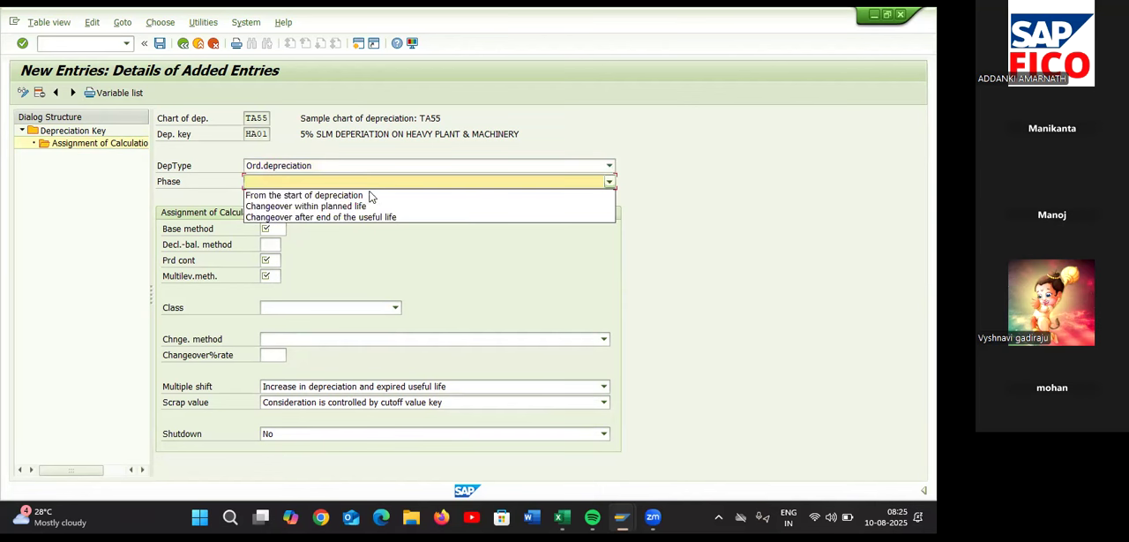
{"action": "left_click", "coordinate": [371, 195]}
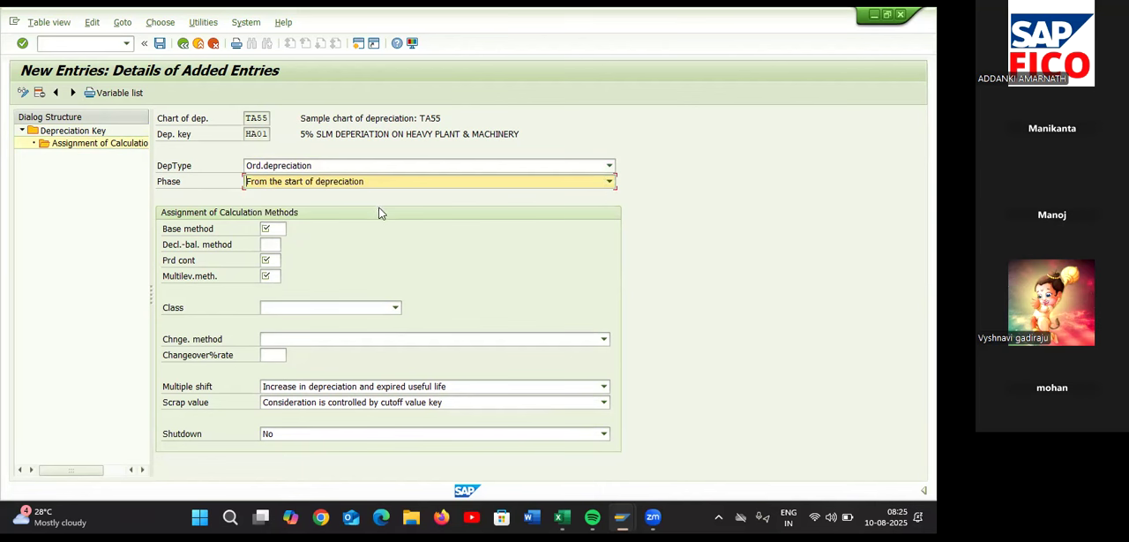
Assign base method 0014, Ordinary: explicit percentage (after end of life), to depreciation key HA01
{"action": "left_click", "coordinate": [278, 229]}
{"action": "left_click", "coordinate": [292, 229]}
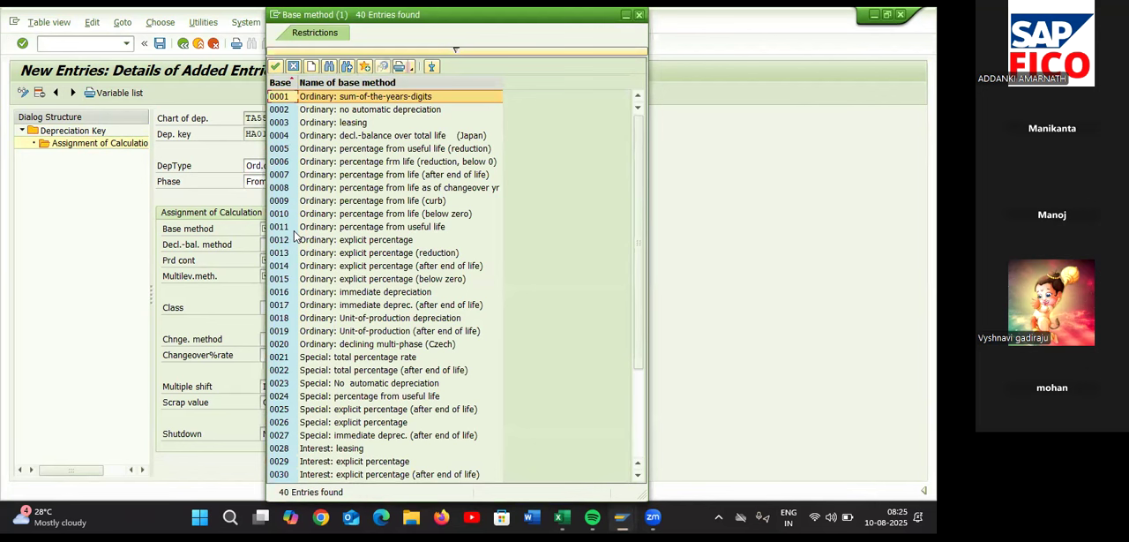
{"action": "left_click", "coordinate": [280, 137]}
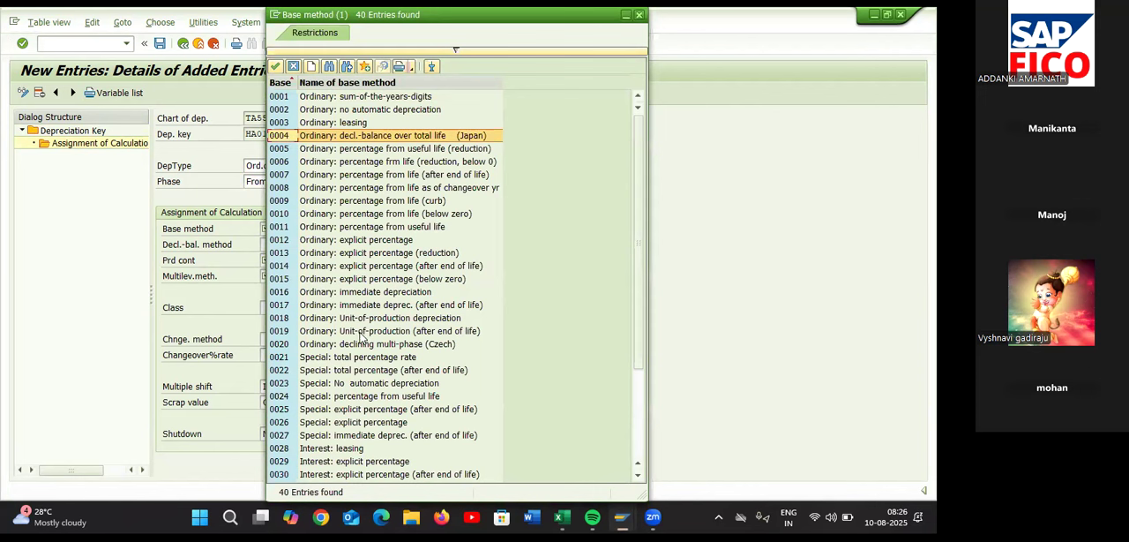
{"action": "left_click", "coordinate": [288, 267]}
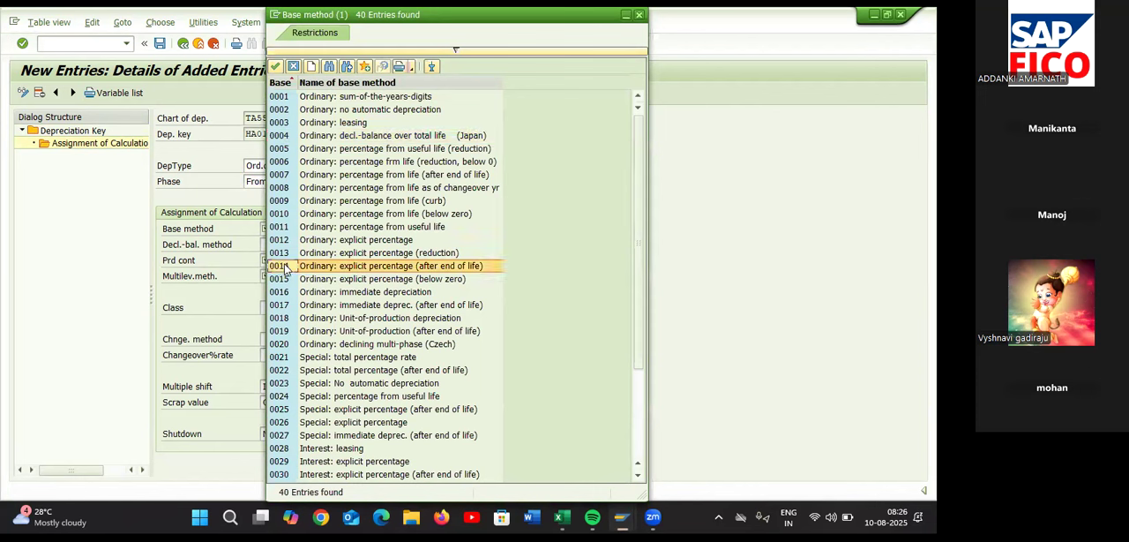
{"action": "left_click", "coordinate": [487, 272]}
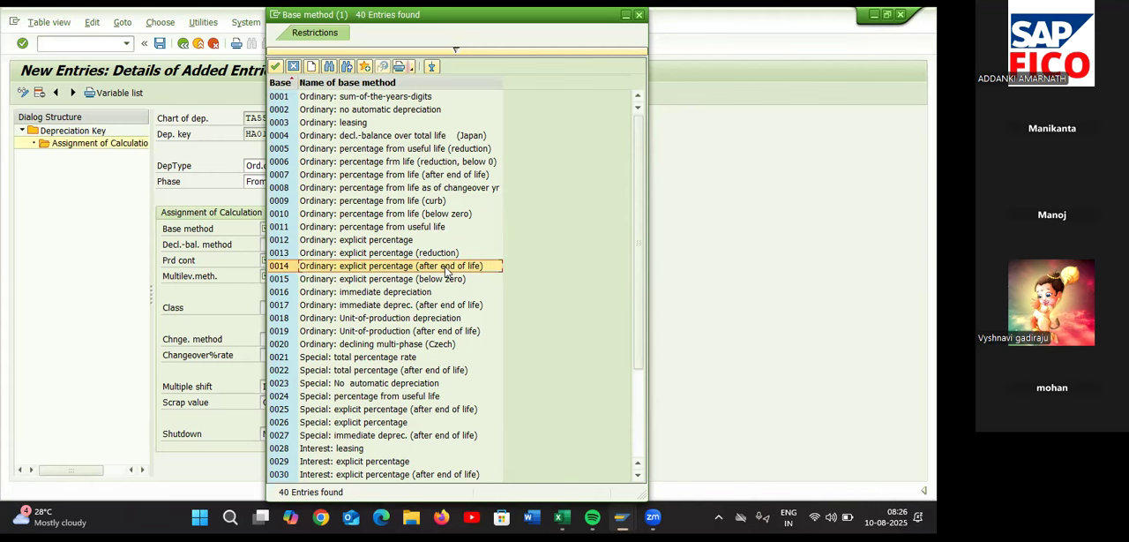
{"action": "double_click", "coordinate": [446, 267]}
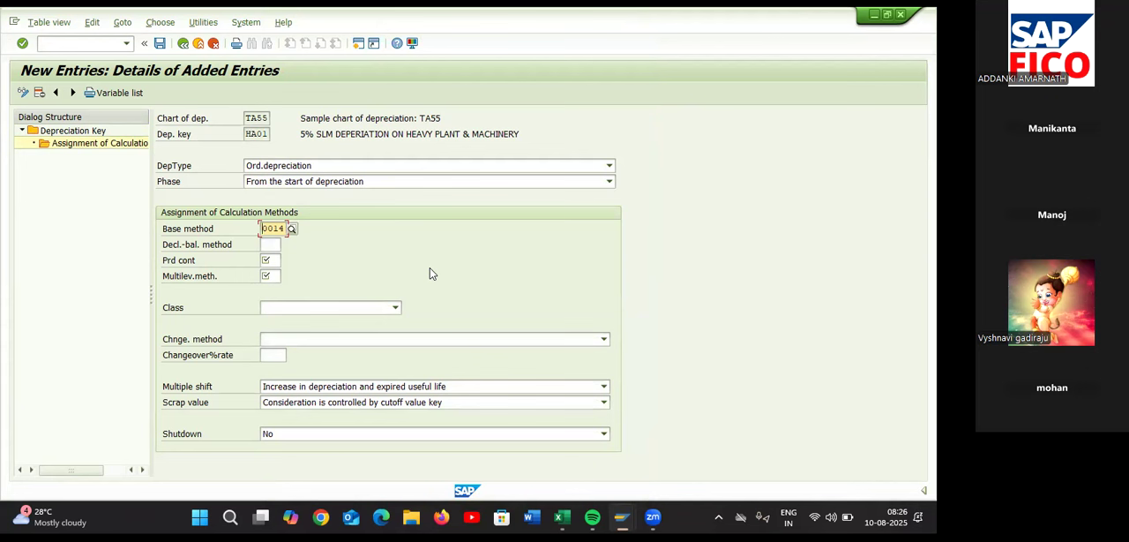
Assign period control method 001 and multilevel method HA1 to depreciation key HA01
{"action": "left_click", "coordinate": [272, 259]}
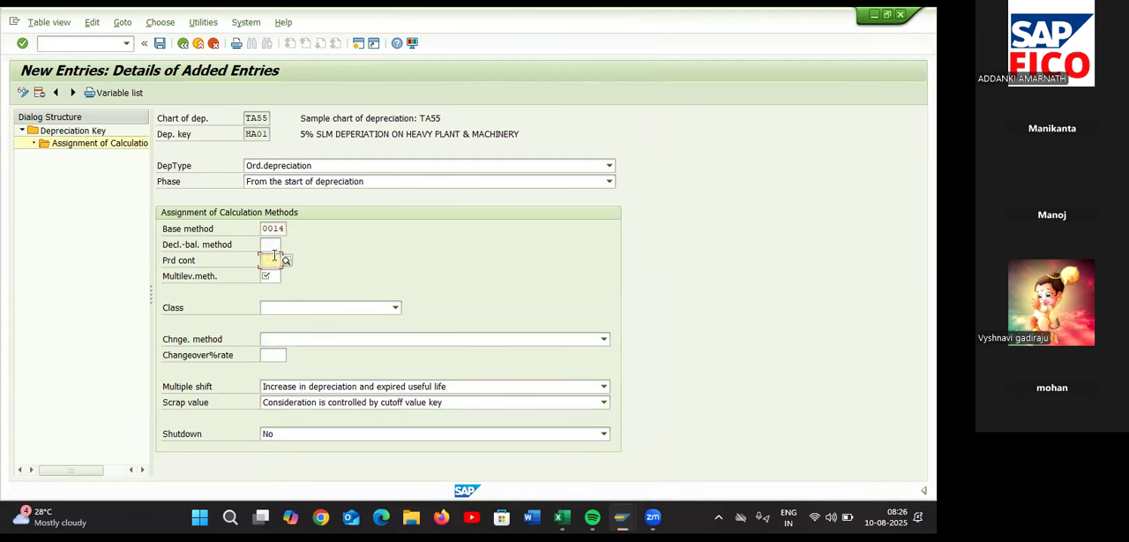
{"action": "left_click", "coordinate": [286, 261]}
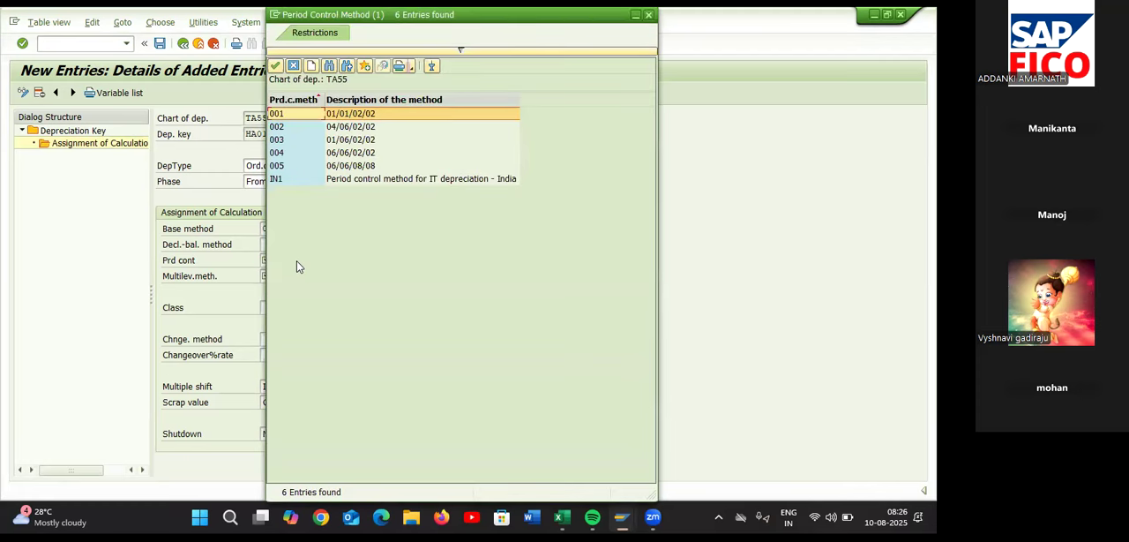
{"action": "double_click", "coordinate": [300, 118]}
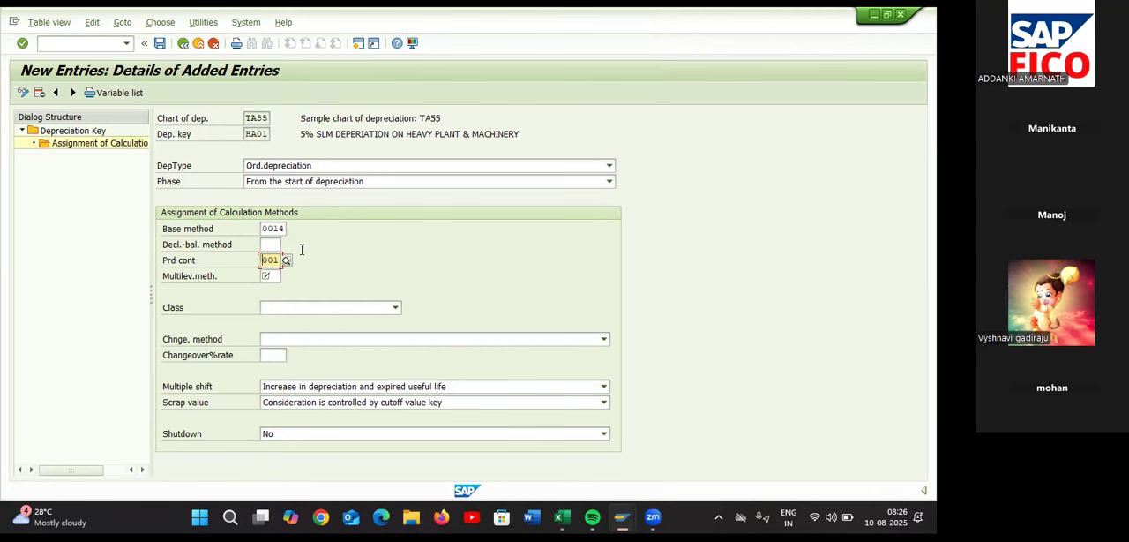
{"action": "left_click", "coordinate": [275, 276]}
{"action": "type", "text": "HA"}
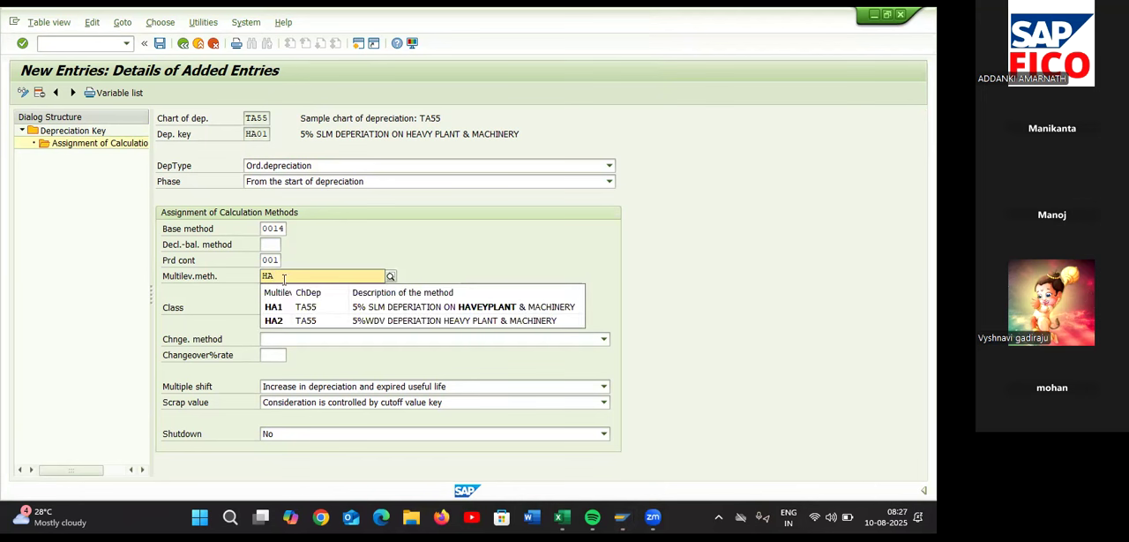
{"action": "left_click", "coordinate": [284, 306]}
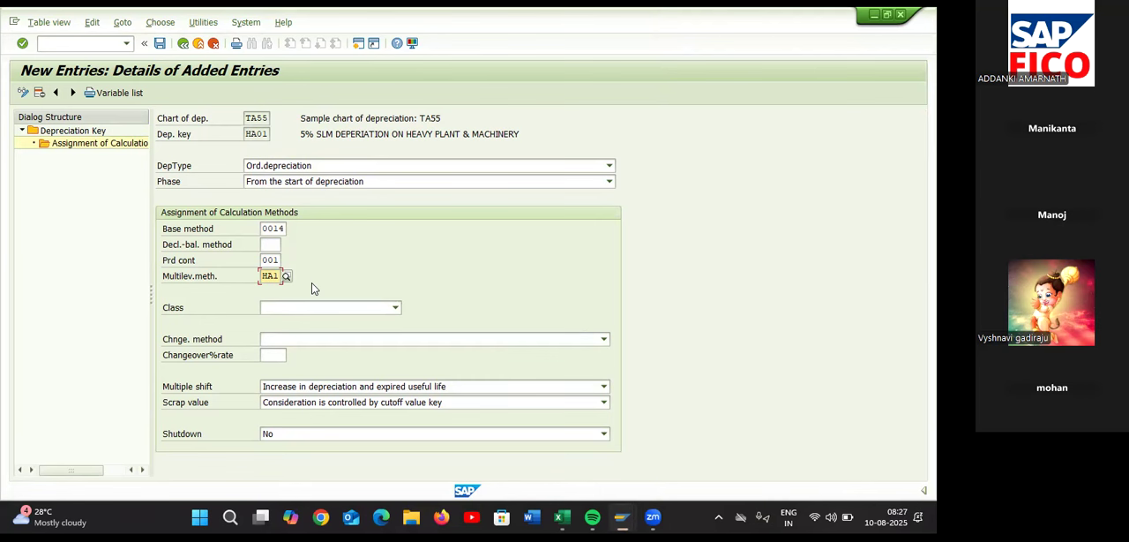
Set the class to Straight-line depreciation and save the HA01 calculation method assignment
{"action": "left_click", "coordinate": [309, 306]}
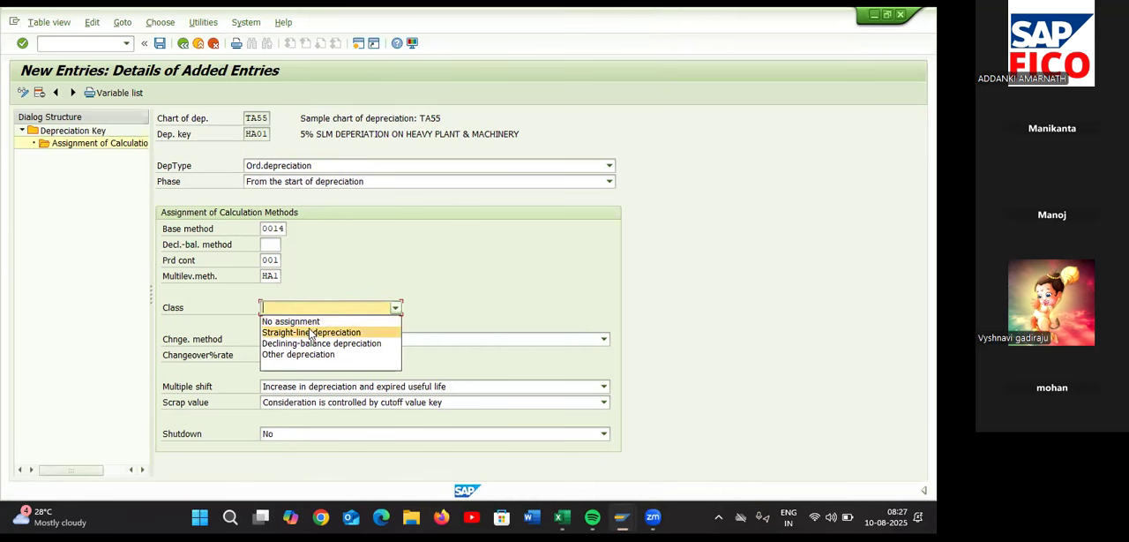
{"action": "left_click", "coordinate": [309, 333]}
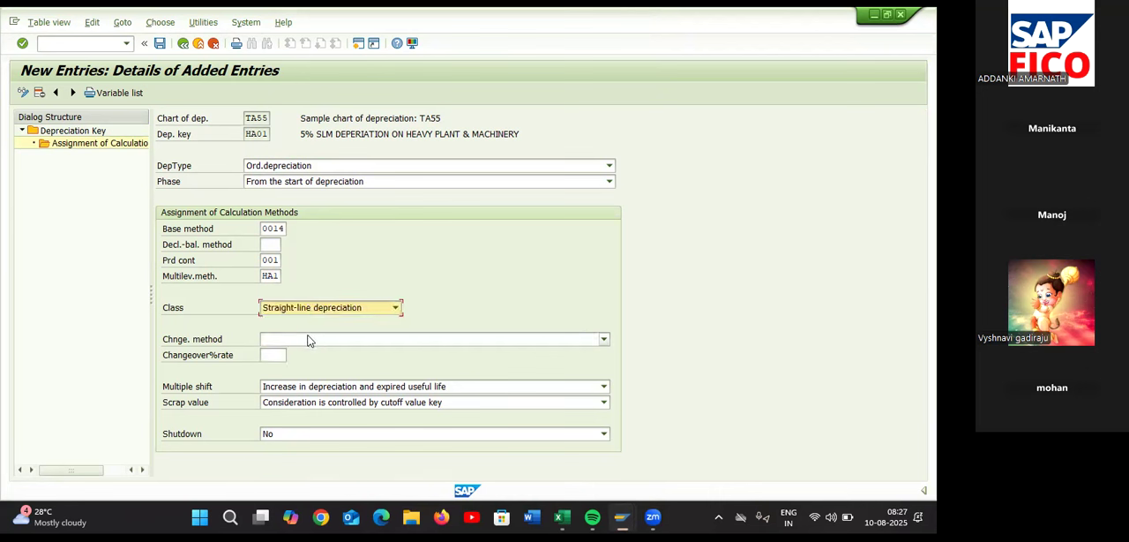
{"action": "left_click", "coordinate": [160, 44]}
{"action": "left_click", "coordinate": [253, 246]}
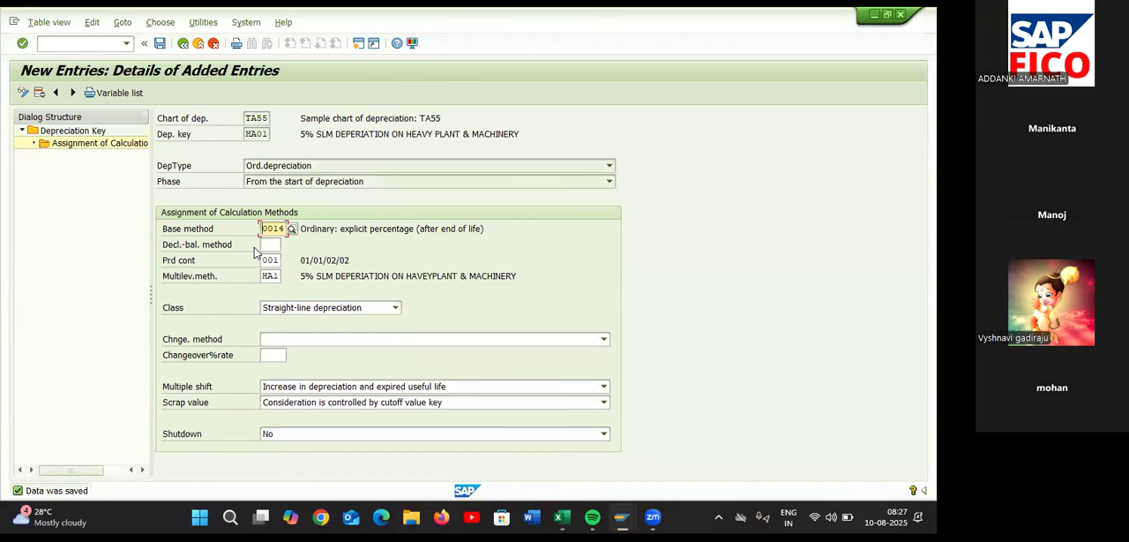
Return to the depreciation key overview and activate depreciation key HA01
{"action": "left_click", "coordinate": [184, 45]}
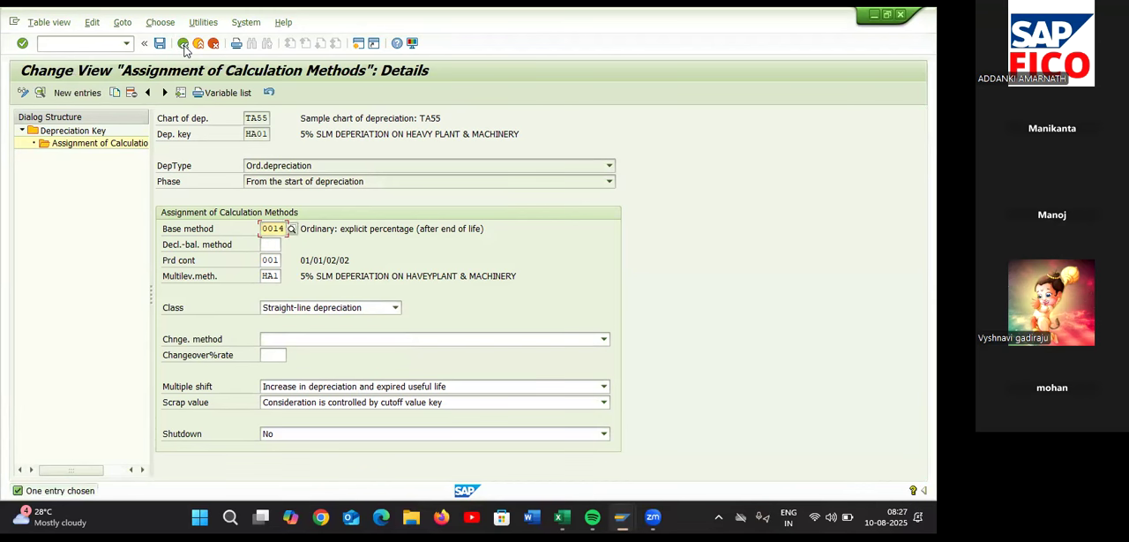
{"action": "left_click", "coordinate": [184, 44]}
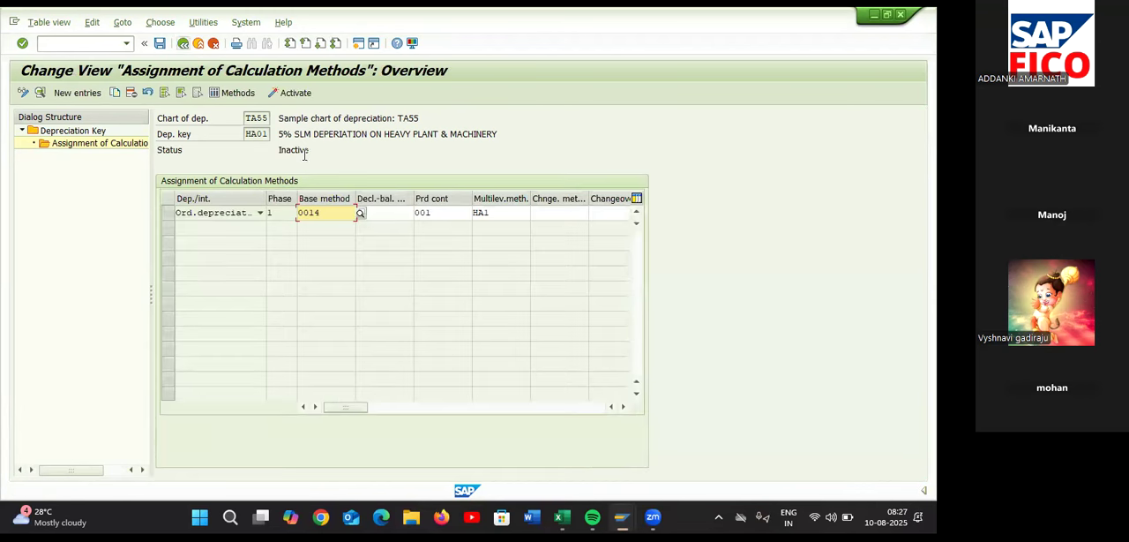
{"action": "left_click", "coordinate": [183, 44]}
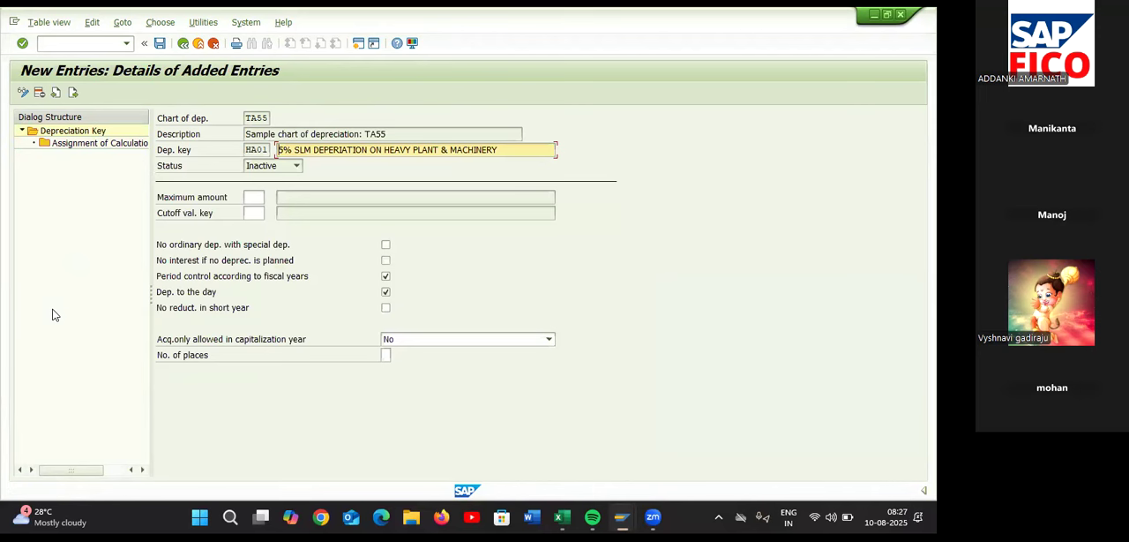
{"action": "left_click", "coordinate": [181, 44]}
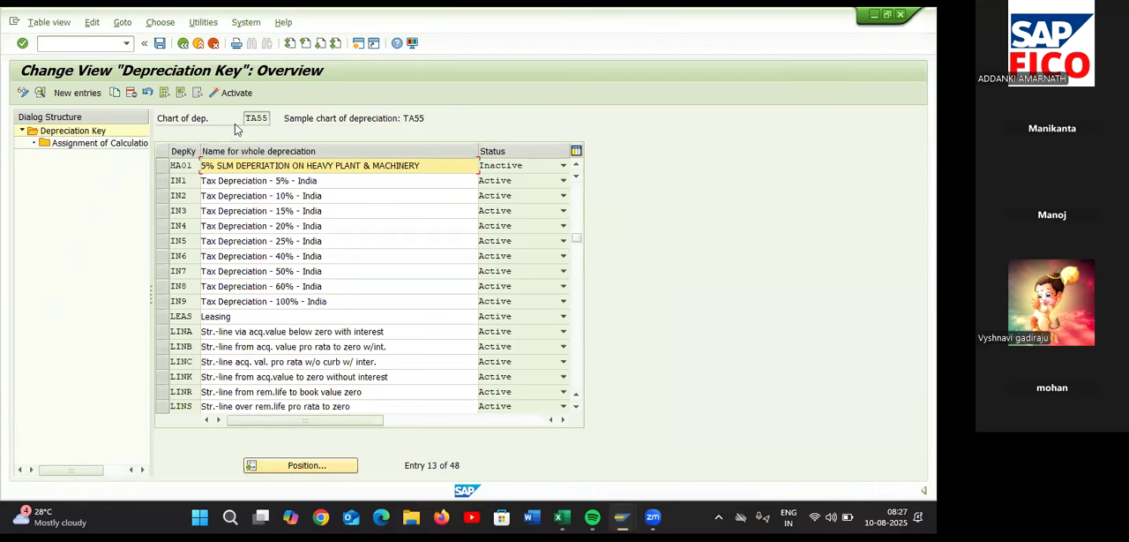
{"action": "left_click", "coordinate": [163, 164]}
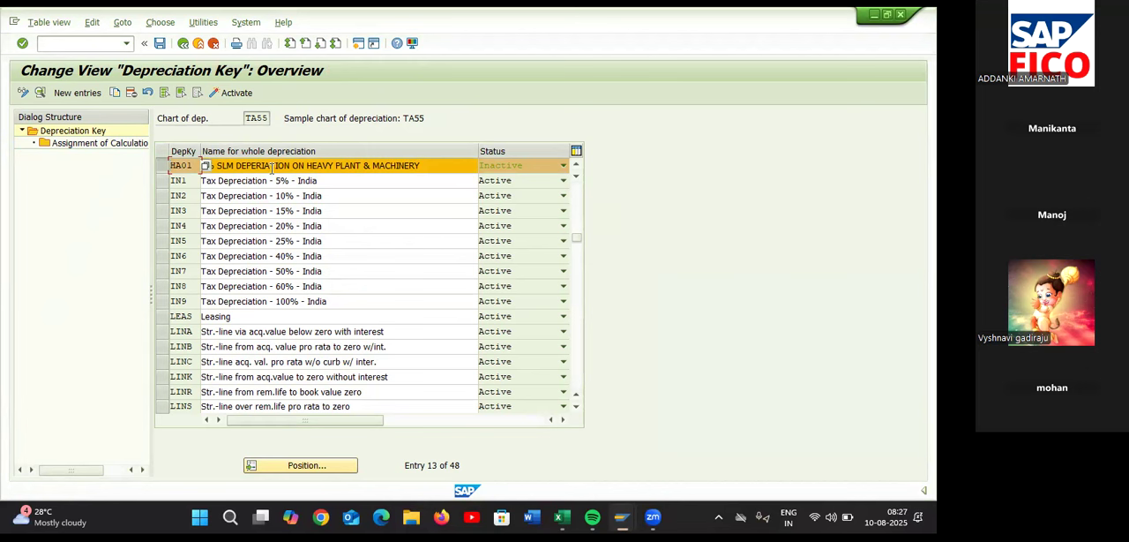
{"action": "left_click", "coordinate": [230, 96]}
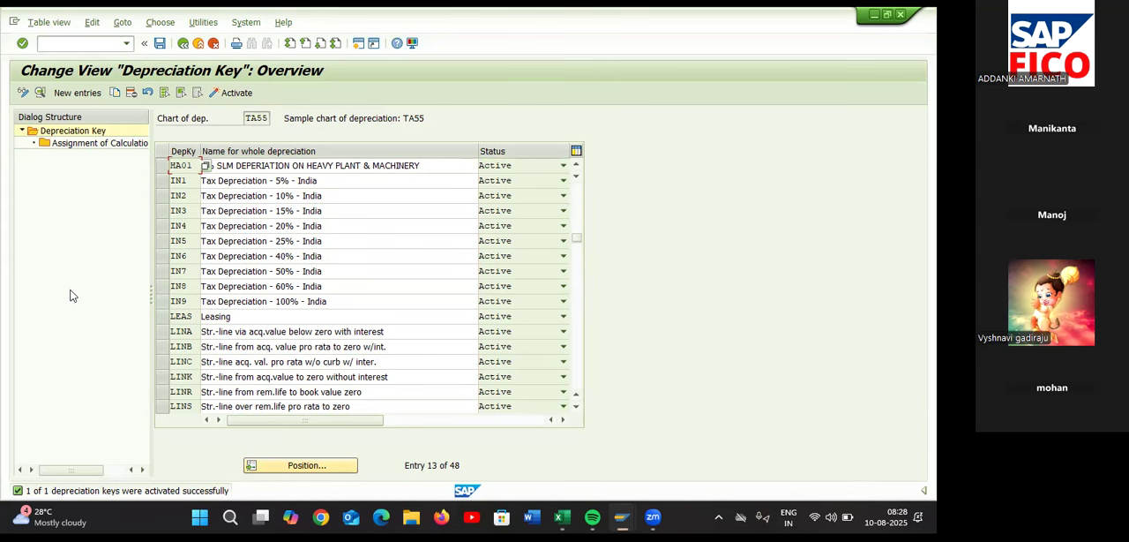
Create a new depreciation key entry HA02 with the description 5% WDV DEPERIATION ON HEAVY PLANT & MACHINERY
{"action": "left_click", "coordinate": [77, 93]}
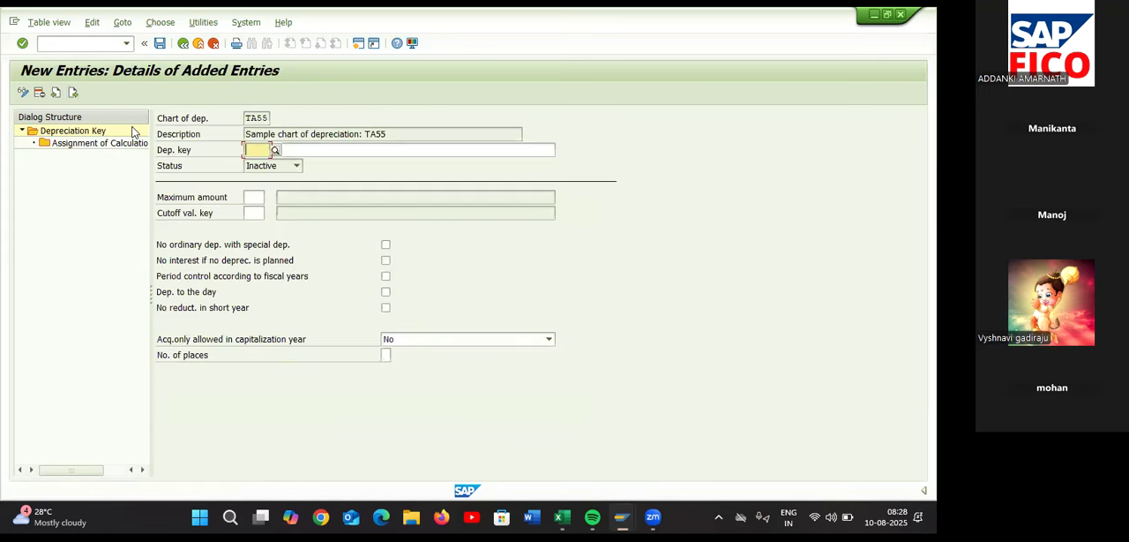
{"action": "type", "text": "HA02"}
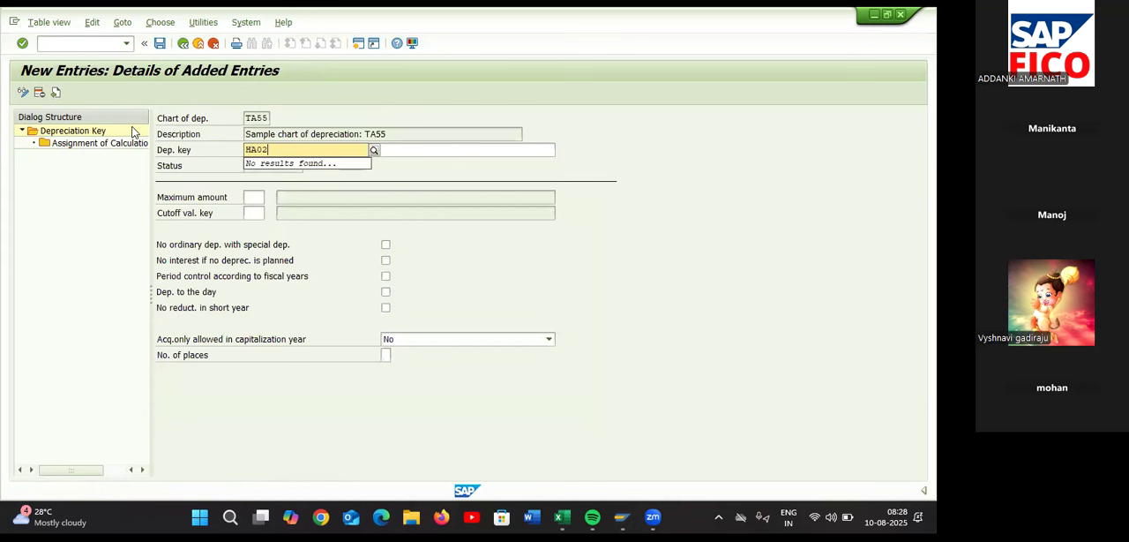
{"action": "left_click", "coordinate": [412, 154]}
{"action": "type", "text": "5"}
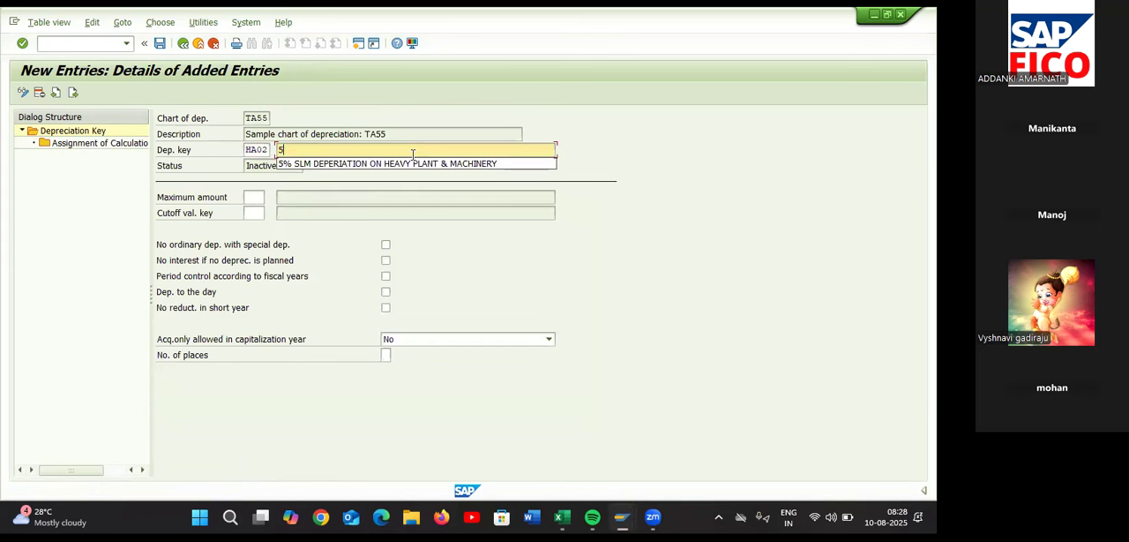
{"action": "type", "text": "% WDV"}
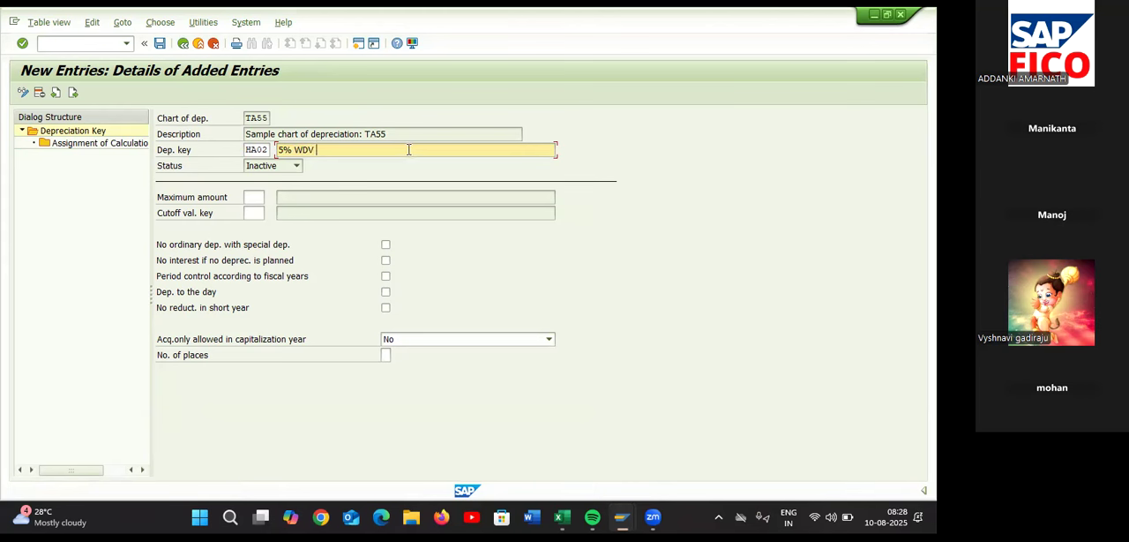
{"action": "type", "text": " DEPERIATION ON G"}
{"action": "key", "text": "BackSpace"}
{"action": "type", "text": "HEAVY PLANT"}
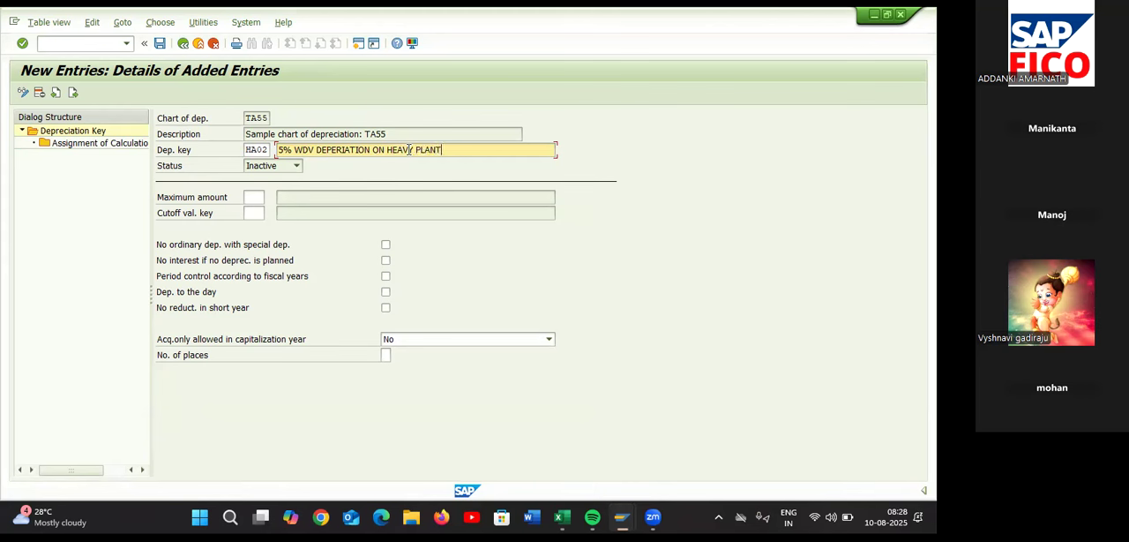
{"action": "type", "text": " & MACHINERY"}
Enable period control according to fiscal years and depreciation to the day for HA02, and start a new calculation method assignment
{"action": "left_click", "coordinate": [386, 277]}
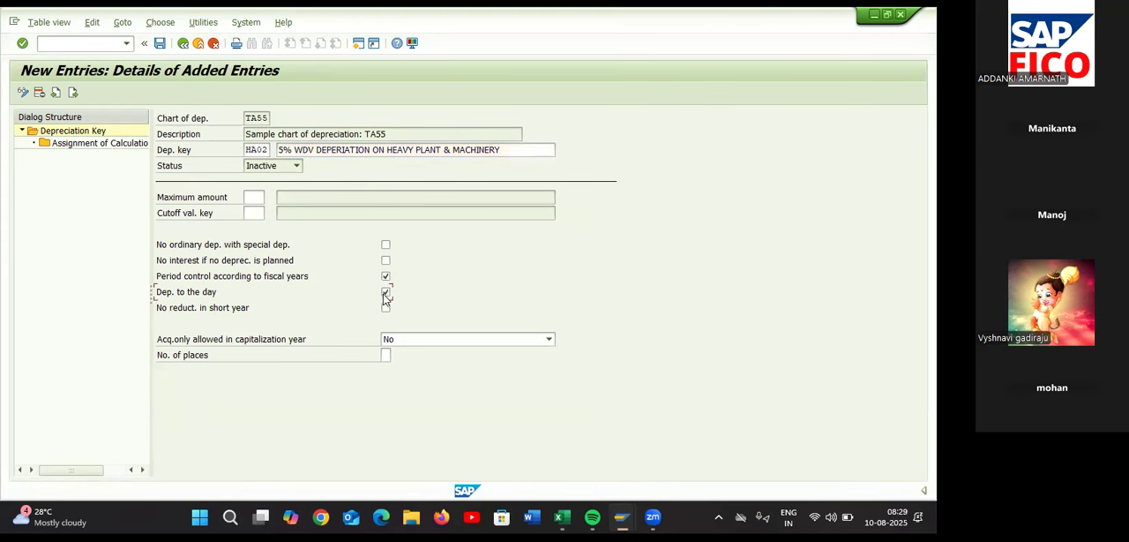
{"action": "double_click", "coordinate": [88, 144]}
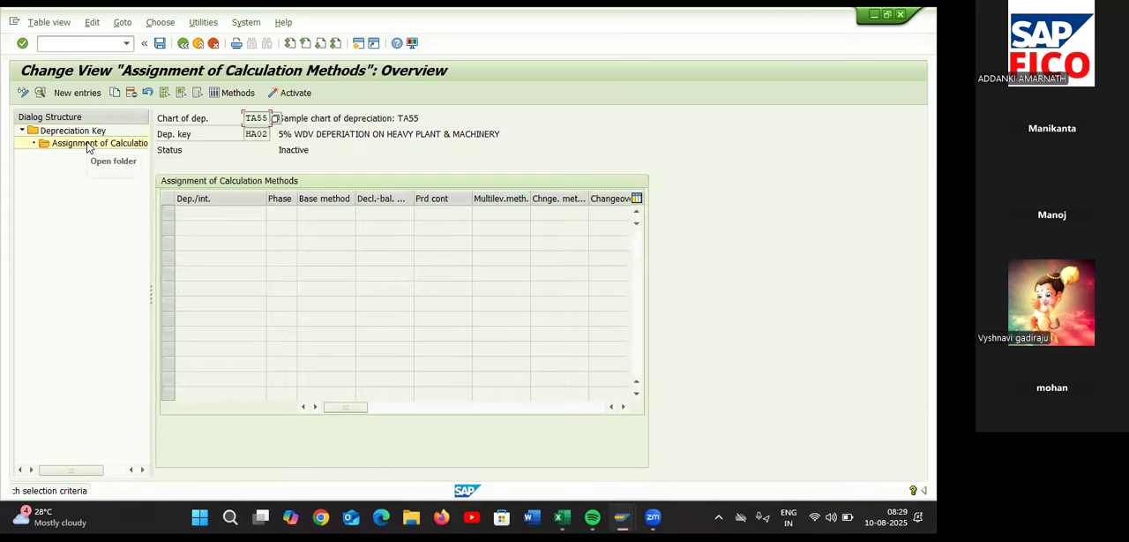
{"action": "left_click", "coordinate": [76, 92]}
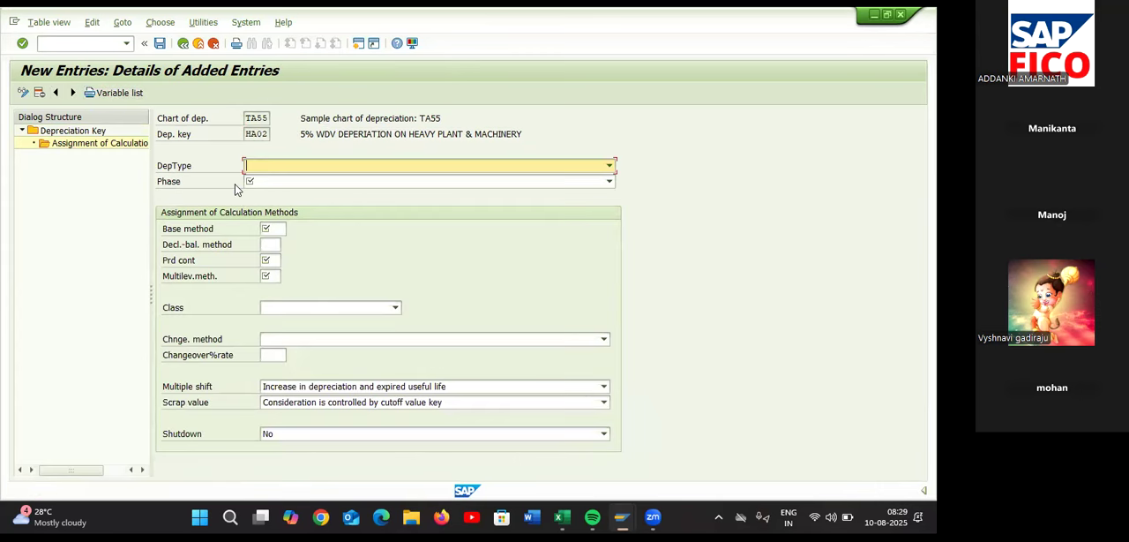
Set HA02's depreciation type to Ord.depreciation and its phase to From the start of depreciation
{"action": "left_click", "coordinate": [336, 163]}
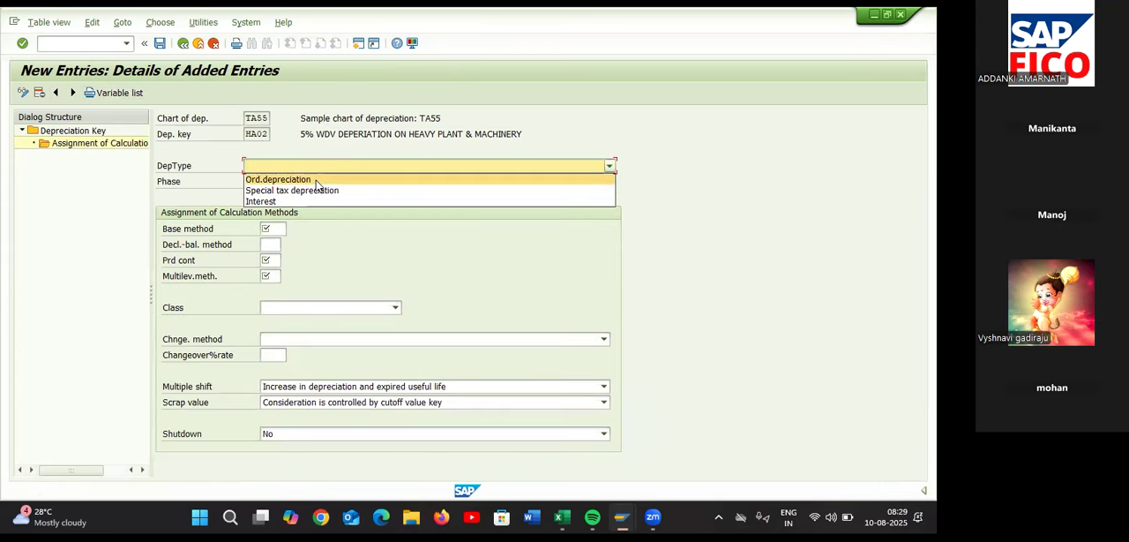
{"action": "left_click", "coordinate": [316, 182]}
{"action": "left_click", "coordinate": [316, 183]}
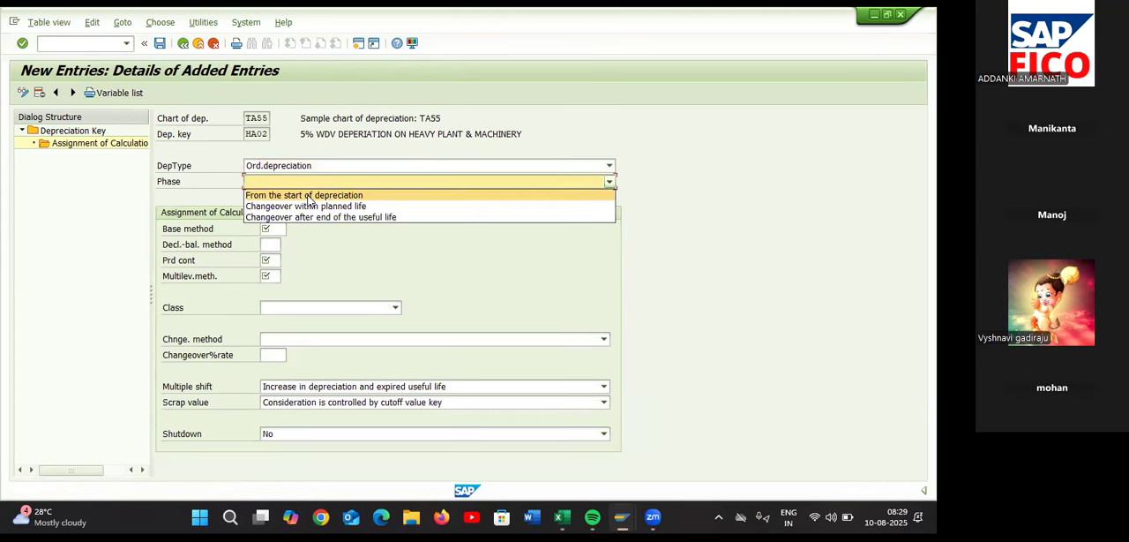
{"action": "left_click", "coordinate": [308, 196]}
Assign base method 0014 (Ordinary: explicit percentage after end of life) and period control method 001 to HA02
{"action": "left_click", "coordinate": [280, 229]}
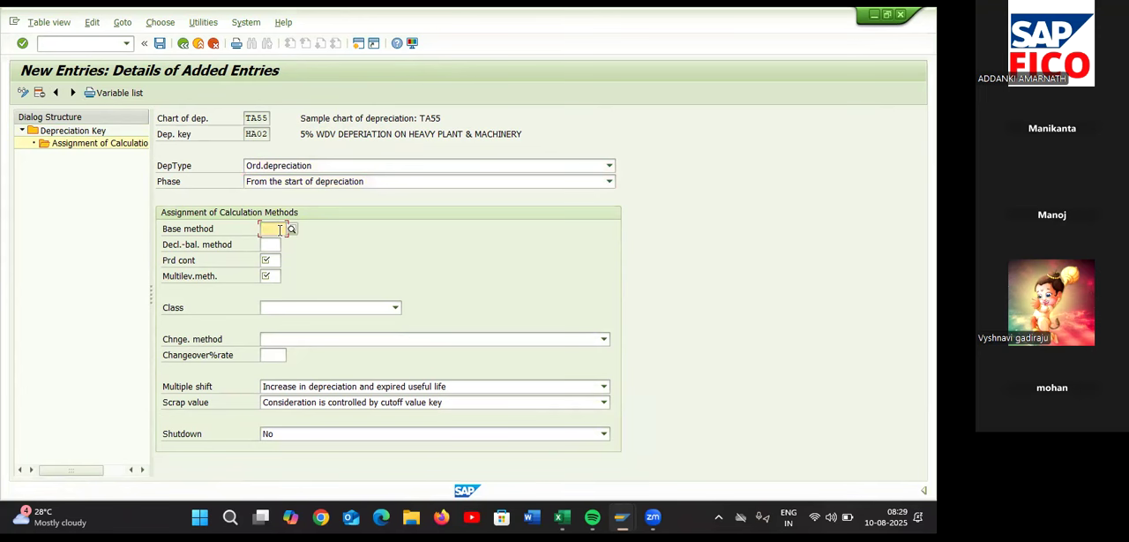
{"action": "left_click", "coordinate": [291, 230]}
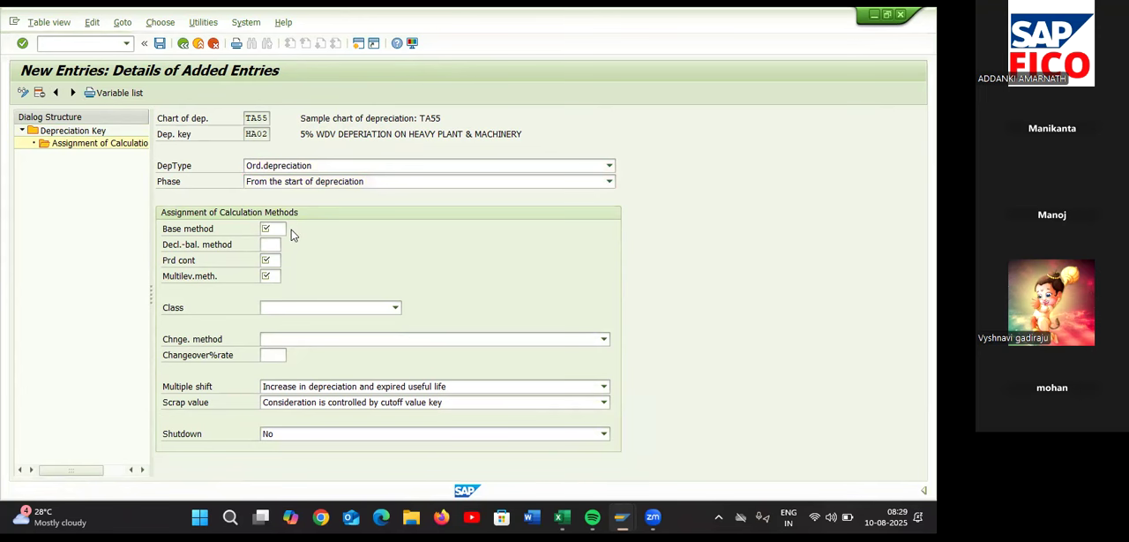
{"action": "left_click", "coordinate": [292, 232]}
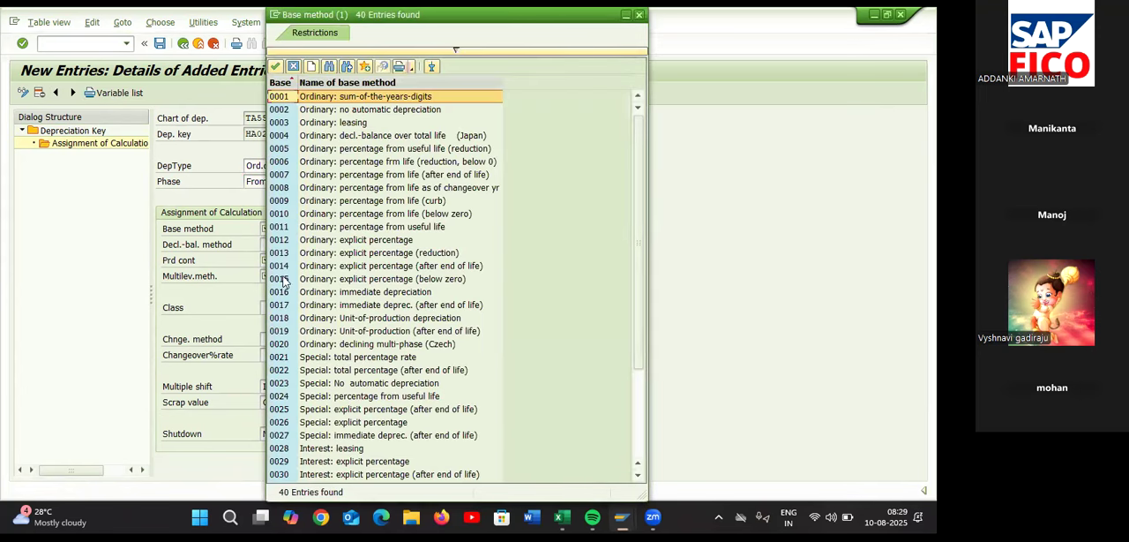
{"action": "double_click", "coordinate": [282, 265]}
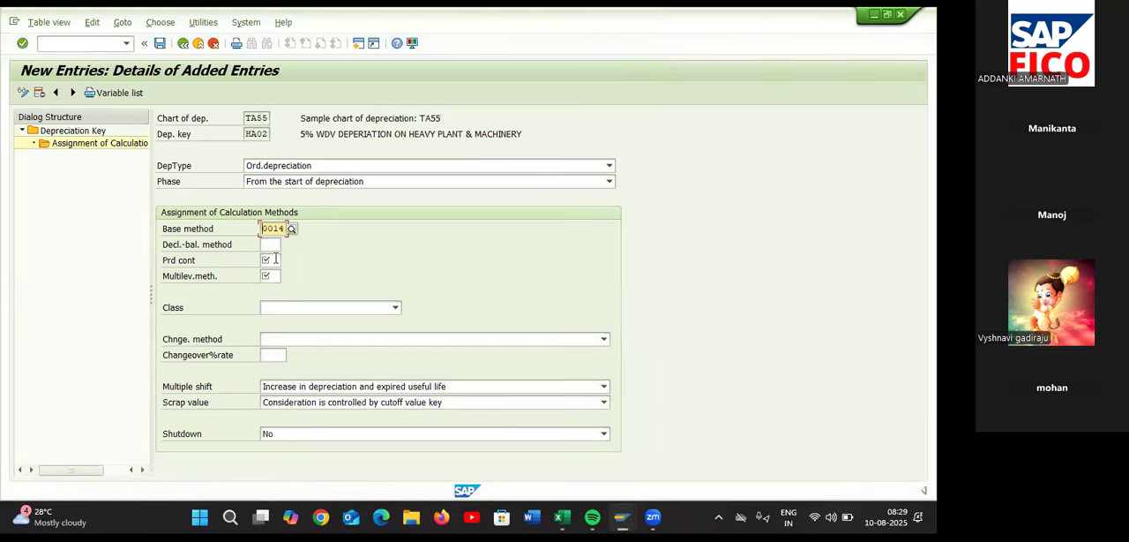
{"action": "left_click", "coordinate": [274, 259]}
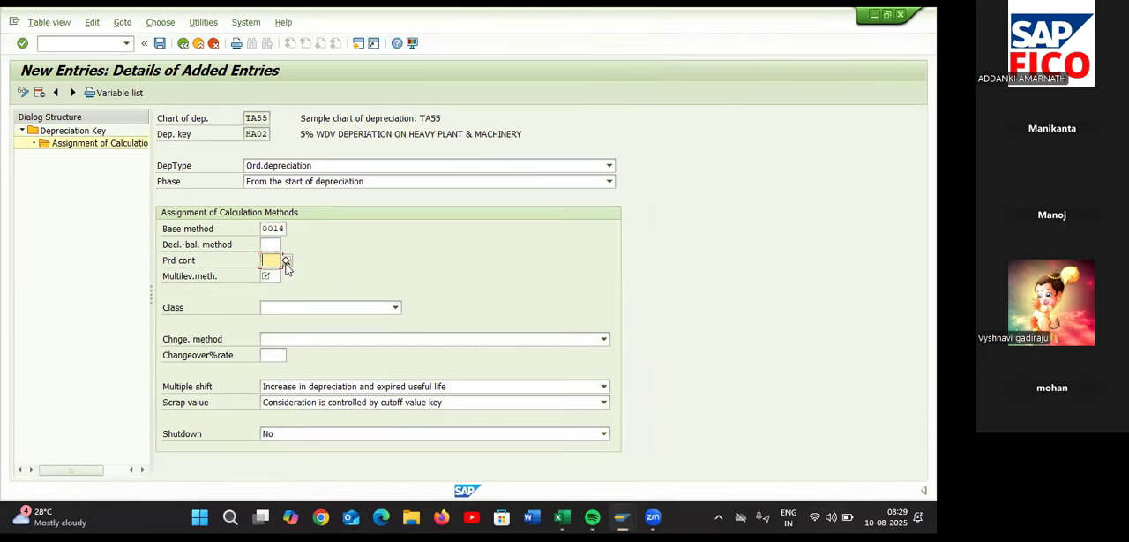
{"action": "left_click", "coordinate": [286, 262]}
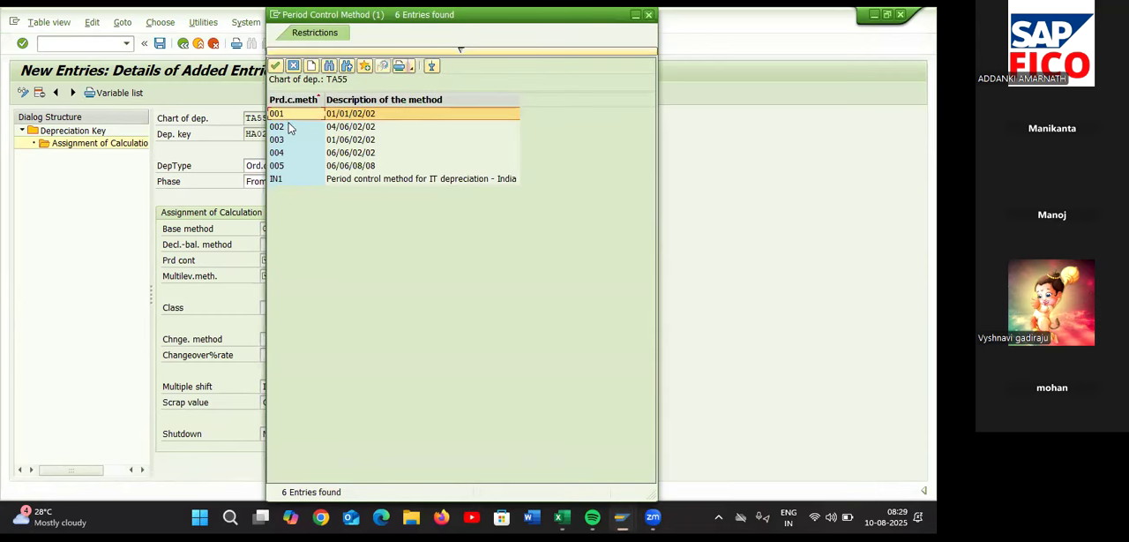
{"action": "double_click", "coordinate": [293, 116]}
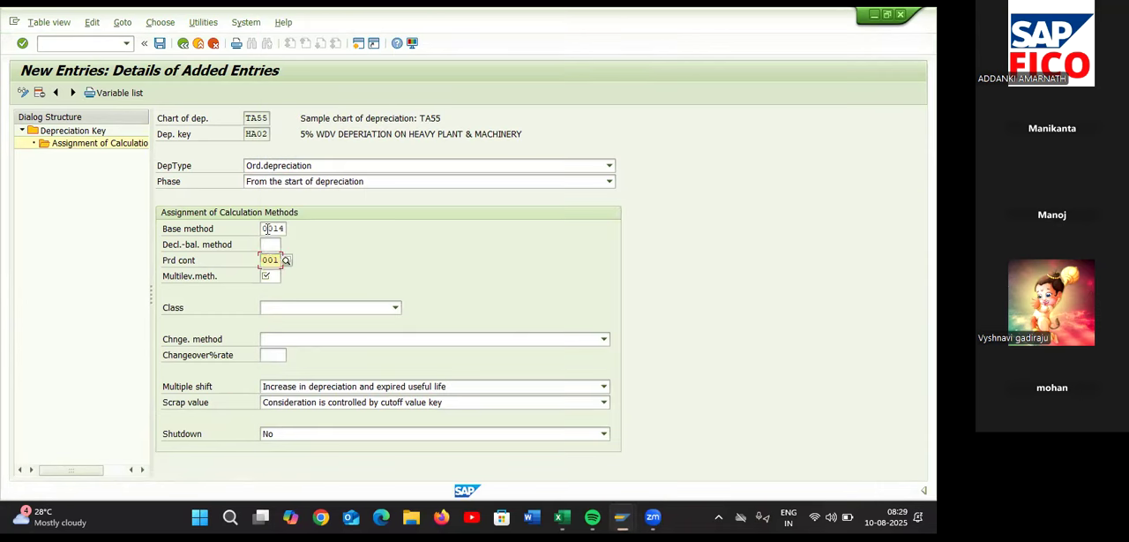
Assign multilevel method HA2 with class Other depreciation to HA02 and save the calculation method assignment
{"action": "left_click", "coordinate": [271, 277]}
{"action": "type", "text": "HA2"}
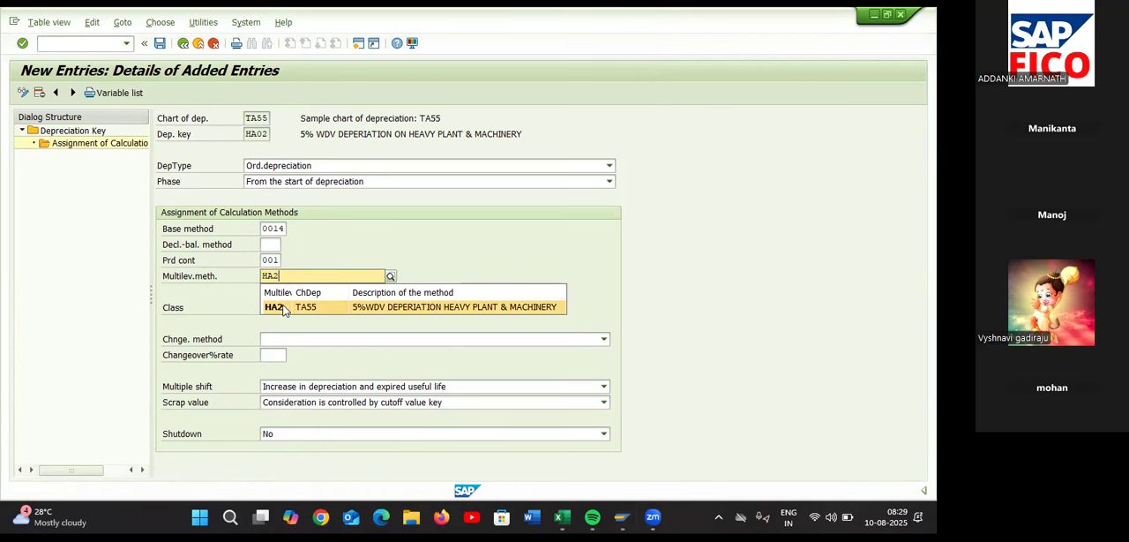
{"action": "left_click", "coordinate": [284, 307]}
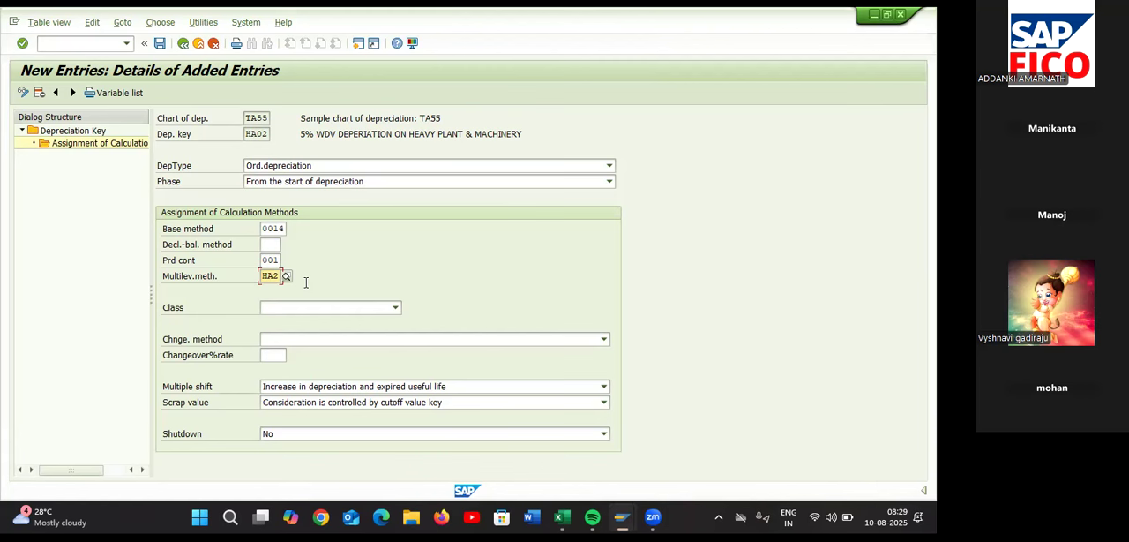
{"action": "left_click", "coordinate": [304, 309]}
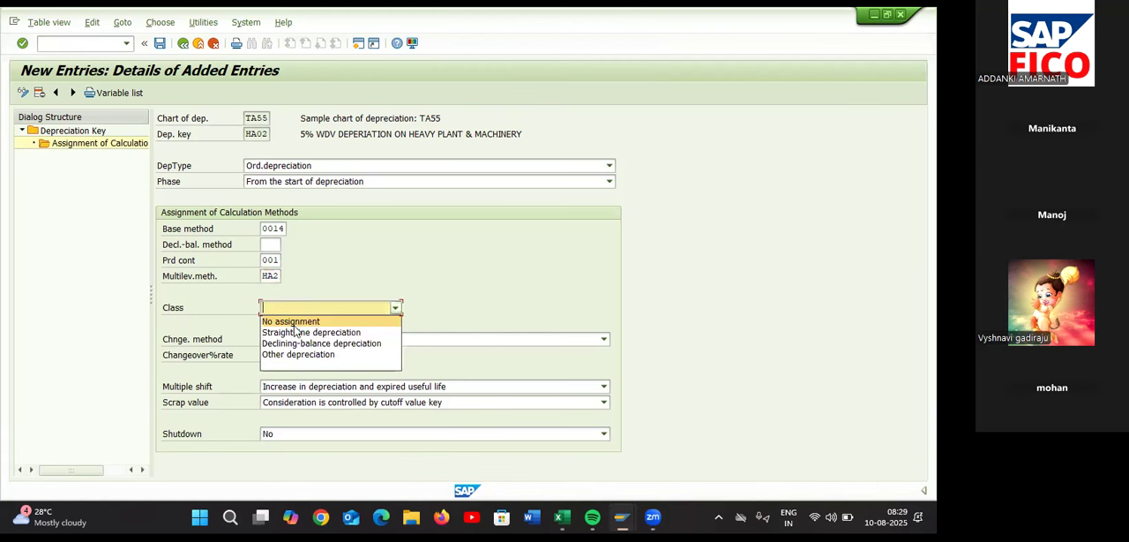
{"action": "left_click", "coordinate": [288, 353]}
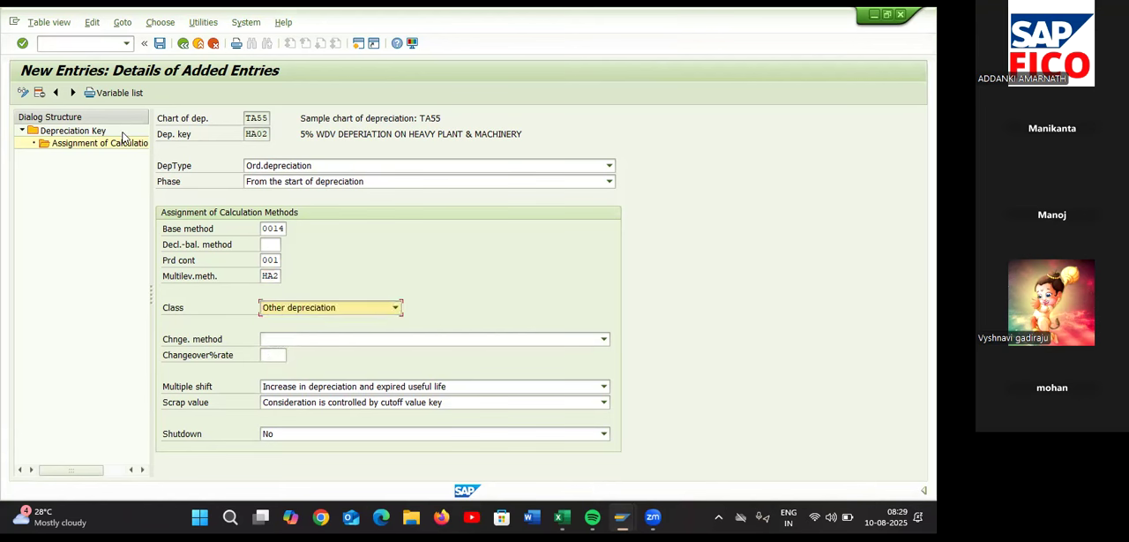
{"action": "left_click", "coordinate": [159, 44]}
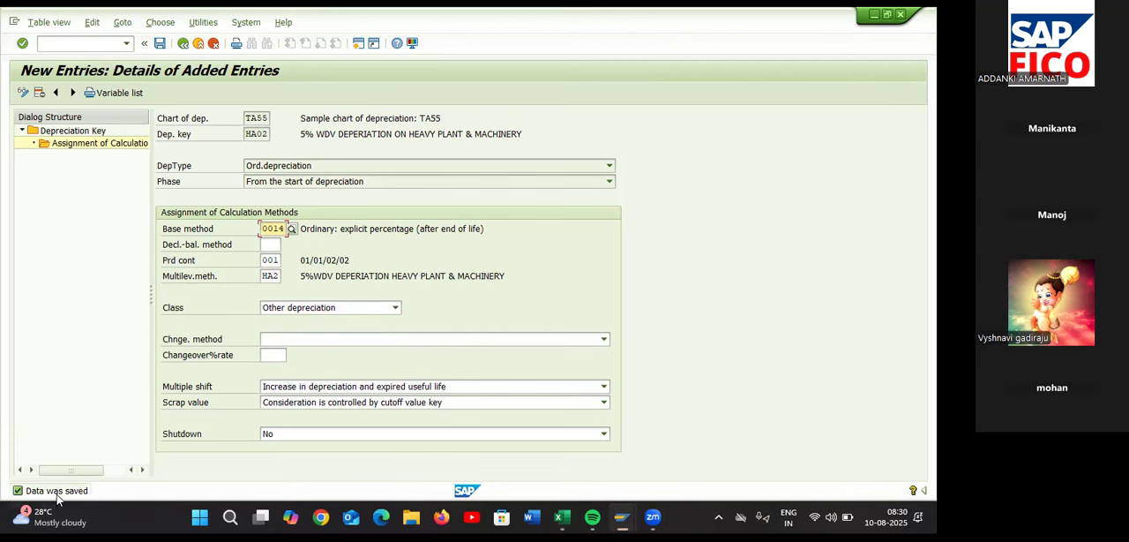
Return to the depreciation key overview and activate depreciation key HA02
{"action": "left_click", "coordinate": [184, 44]}
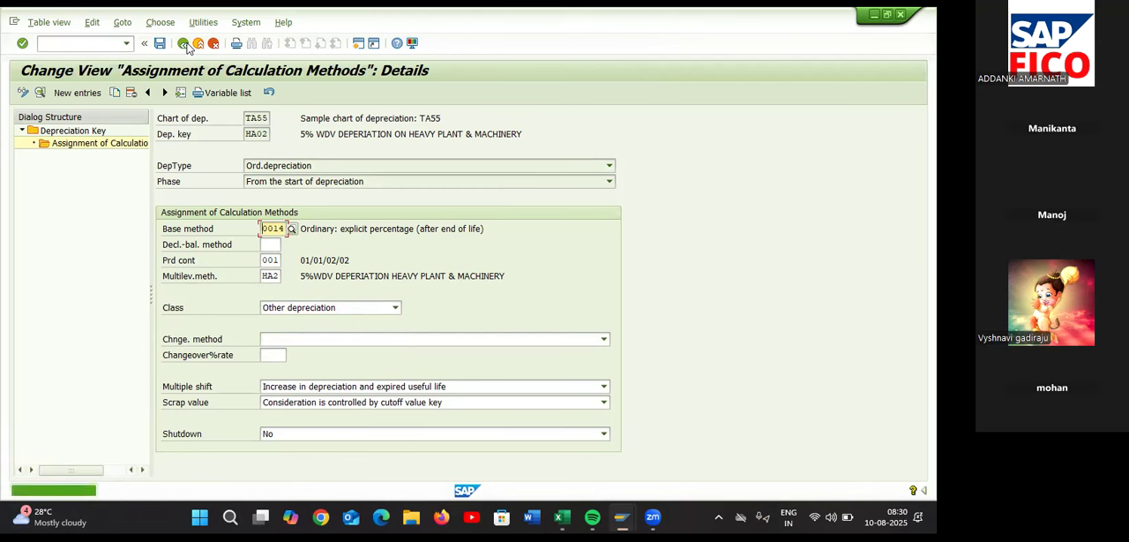
{"action": "left_click", "coordinate": [185, 44]}
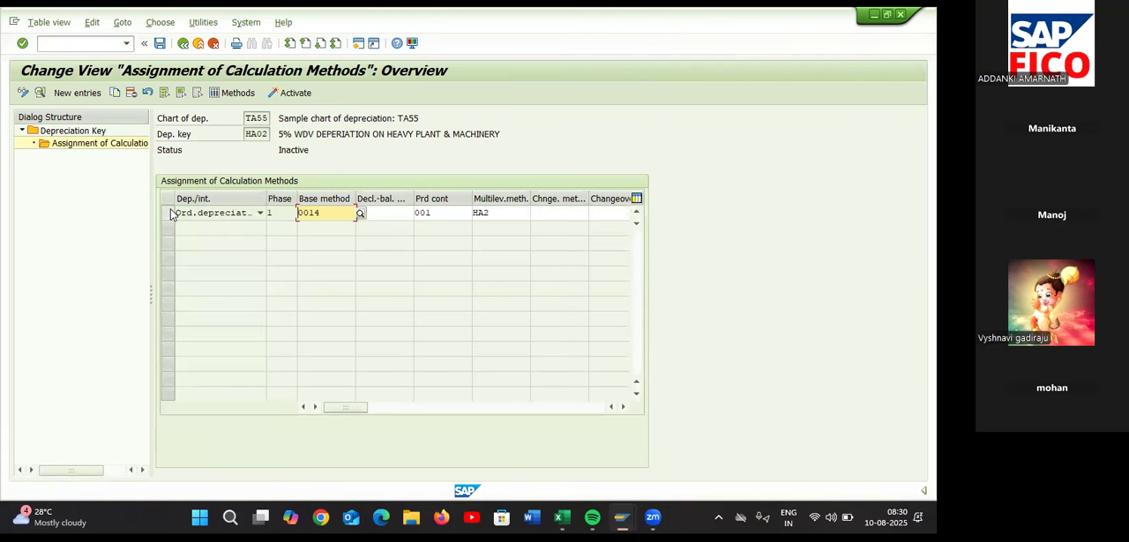
{"action": "left_click", "coordinate": [180, 46]}
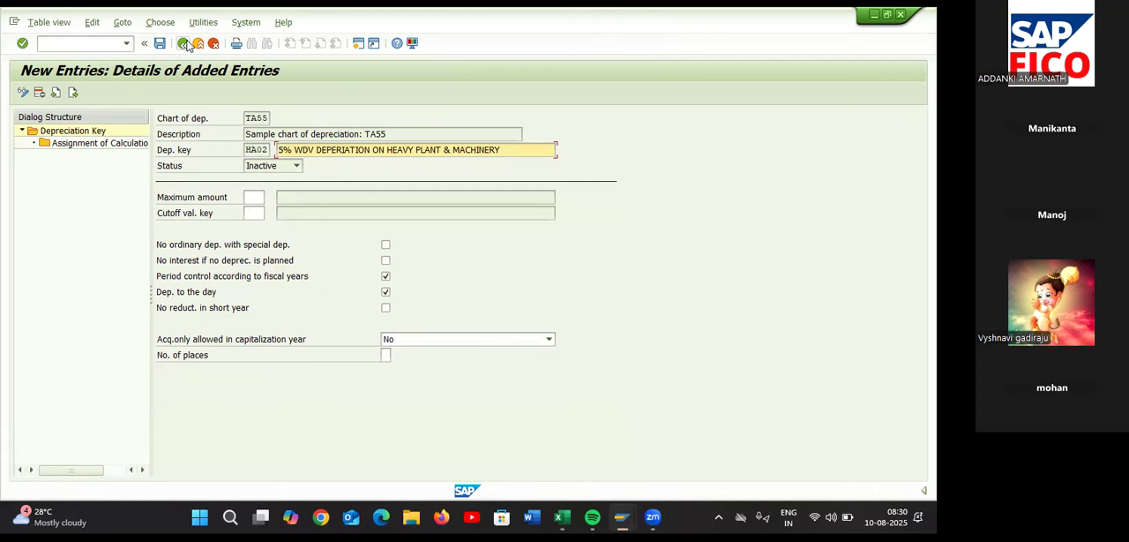
{"action": "left_click", "coordinate": [186, 46]}
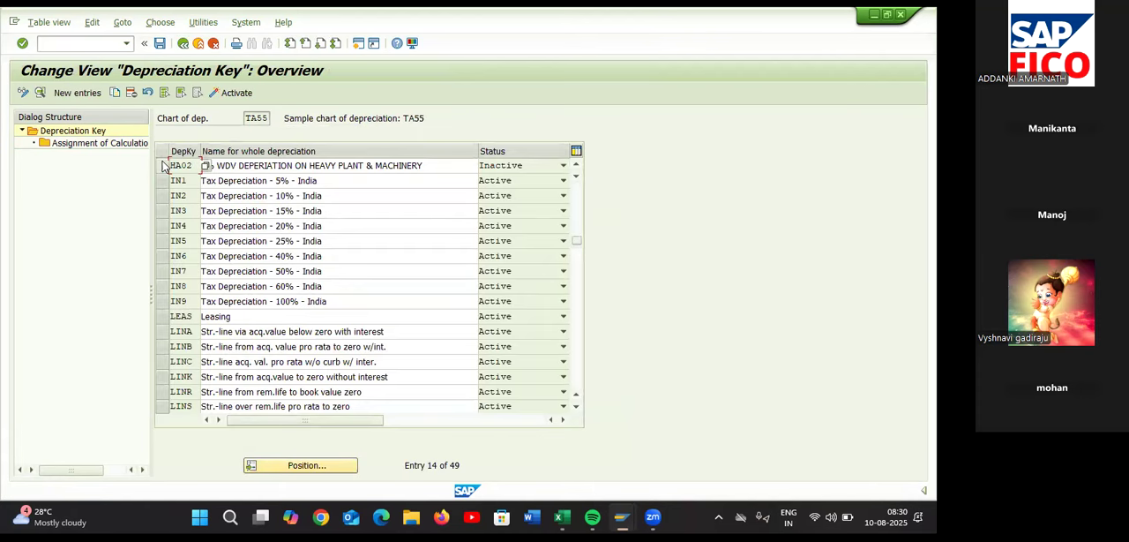
{"action": "left_click", "coordinate": [163, 166]}
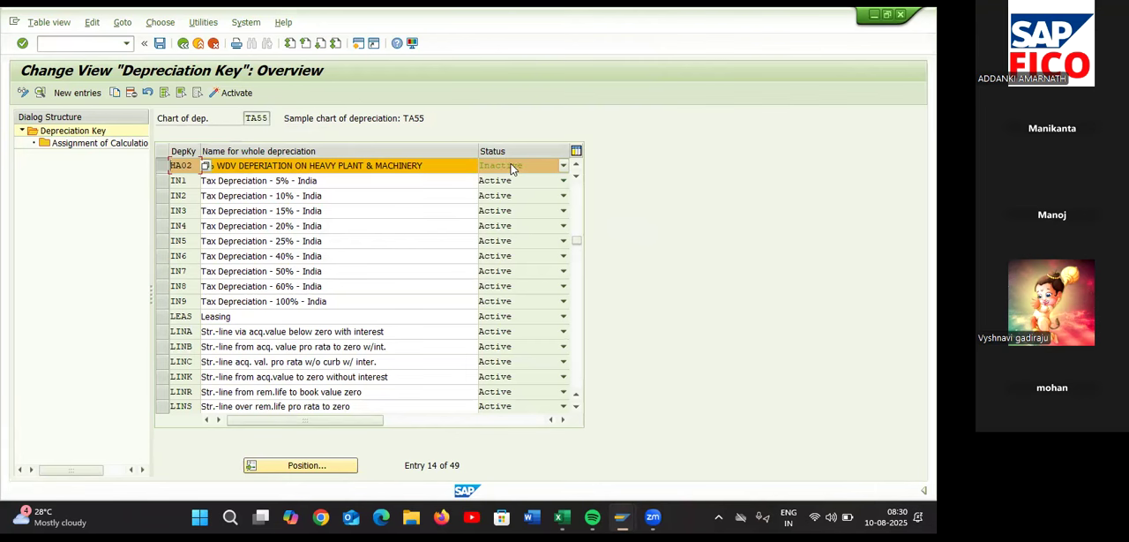
{"action": "left_click", "coordinate": [244, 93]}
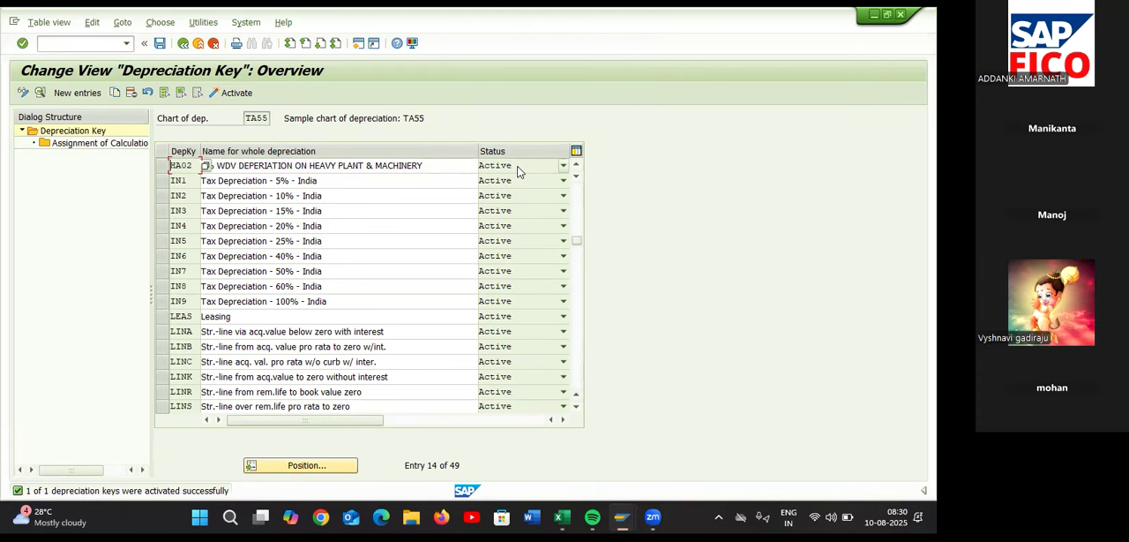
Check the Part-05 tasks in the Excel checklist, and exit depreciation key maintenance in SAP, saving the changes
{"action": "key", "text": "alt+Tab"}
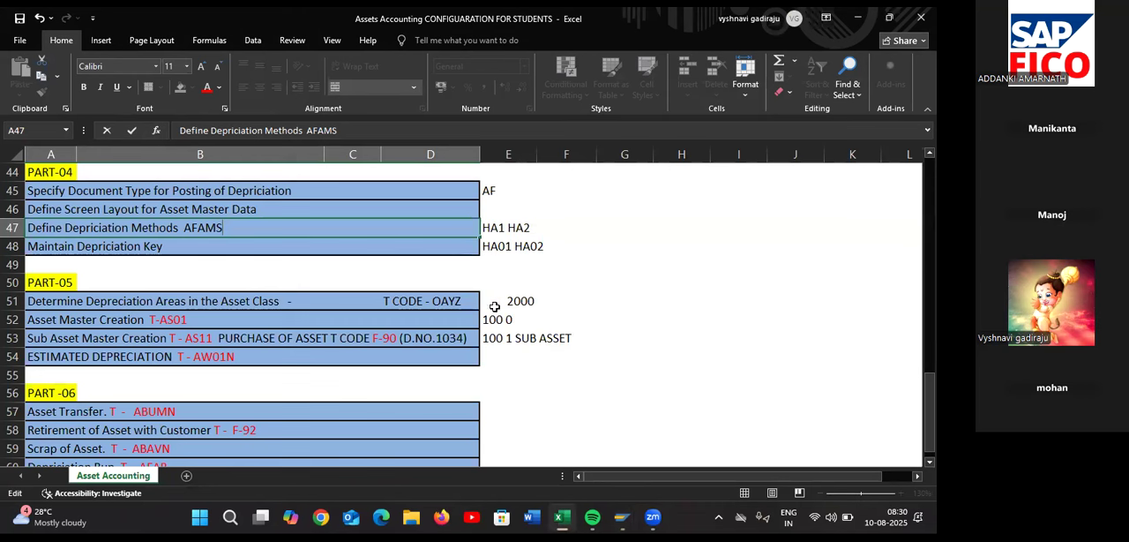
{"action": "left_click", "coordinate": [365, 300]}
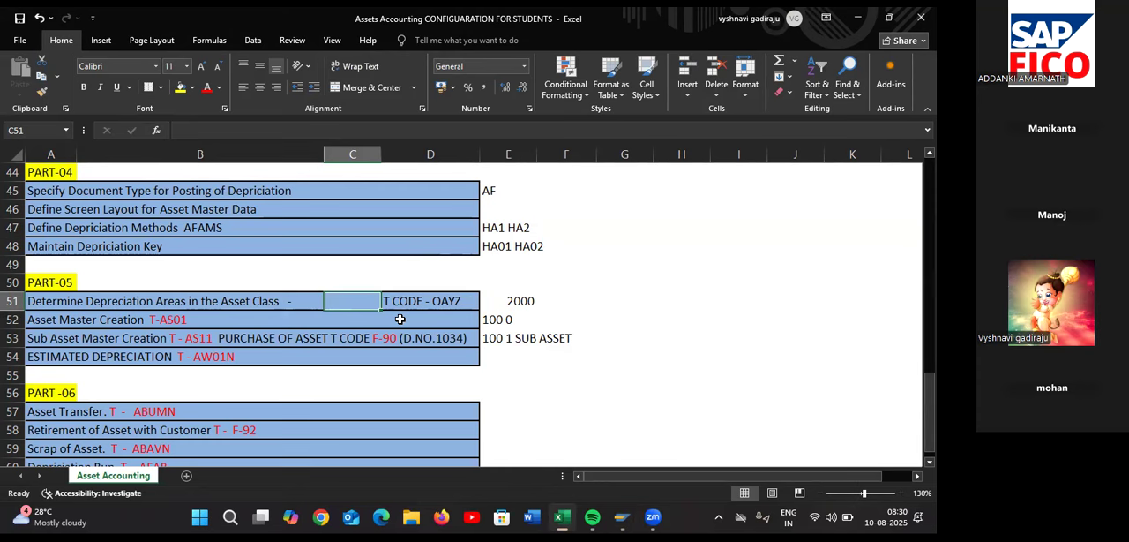
{"action": "key", "text": "alt+Tab"}
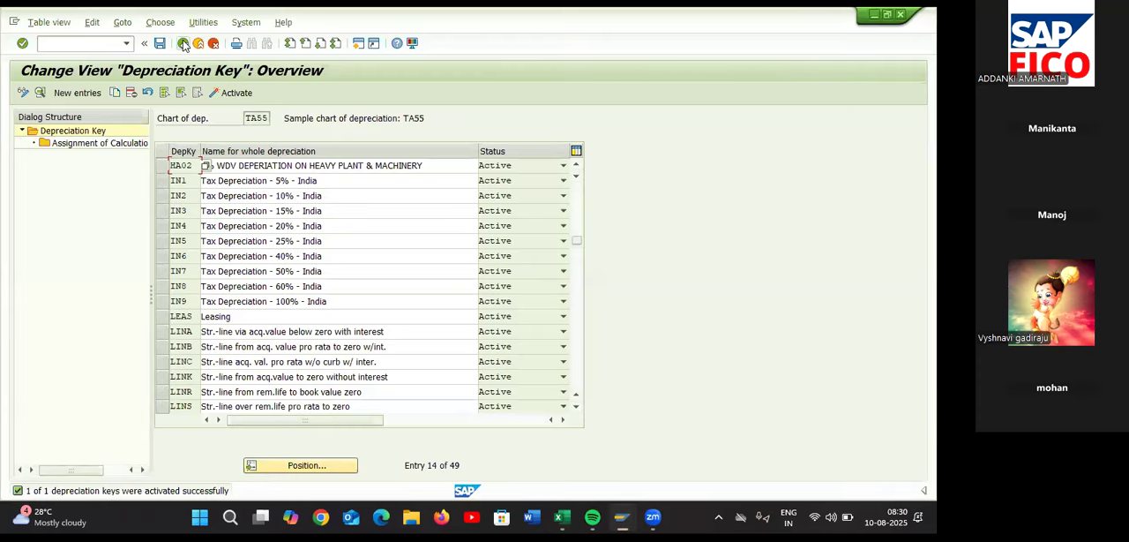
{"action": "left_click", "coordinate": [183, 44]}
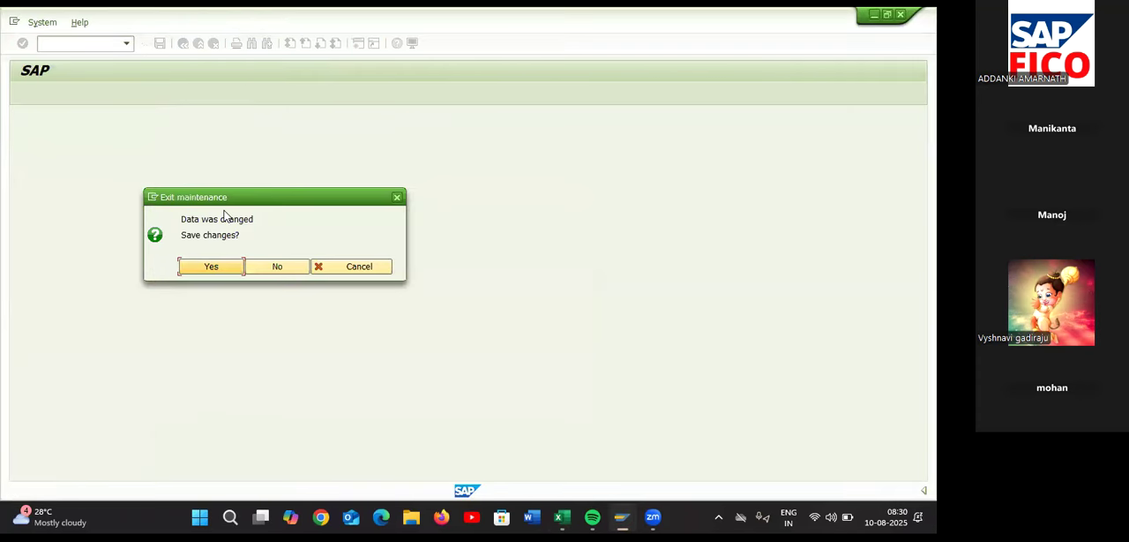
{"action": "left_click", "coordinate": [219, 268]}
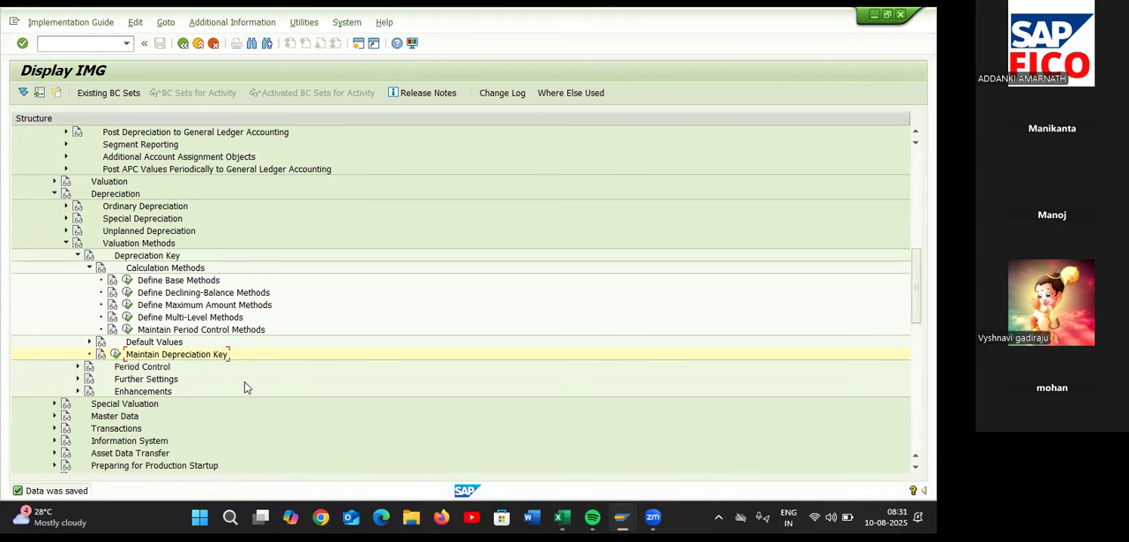
Review the period control methods of chart of depreciation TA55 and the next task in the Excel checklist
{"action": "left_click", "coordinate": [127, 330]}
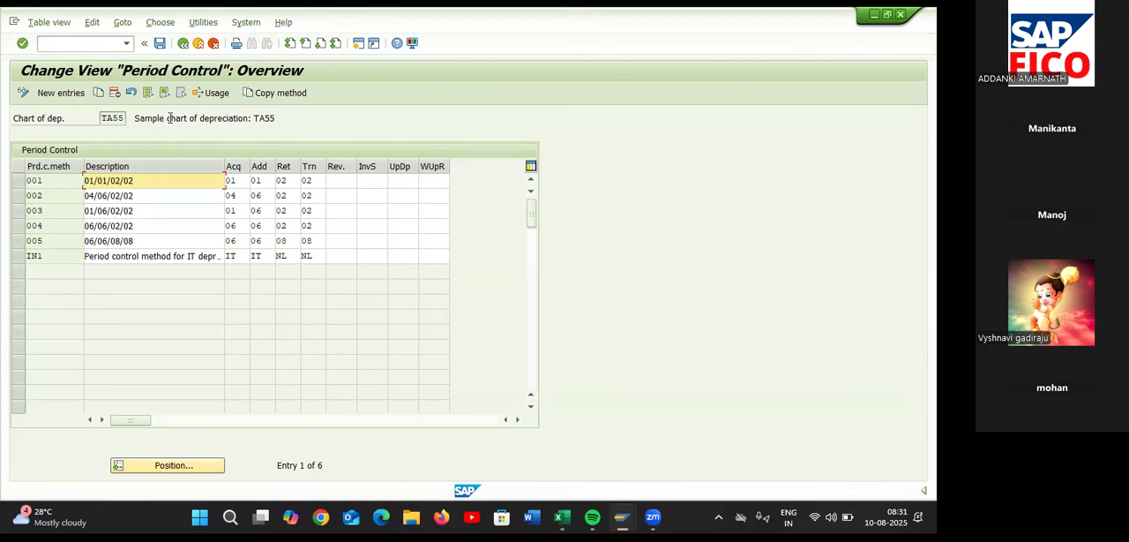
{"action": "left_click", "coordinate": [183, 44]}
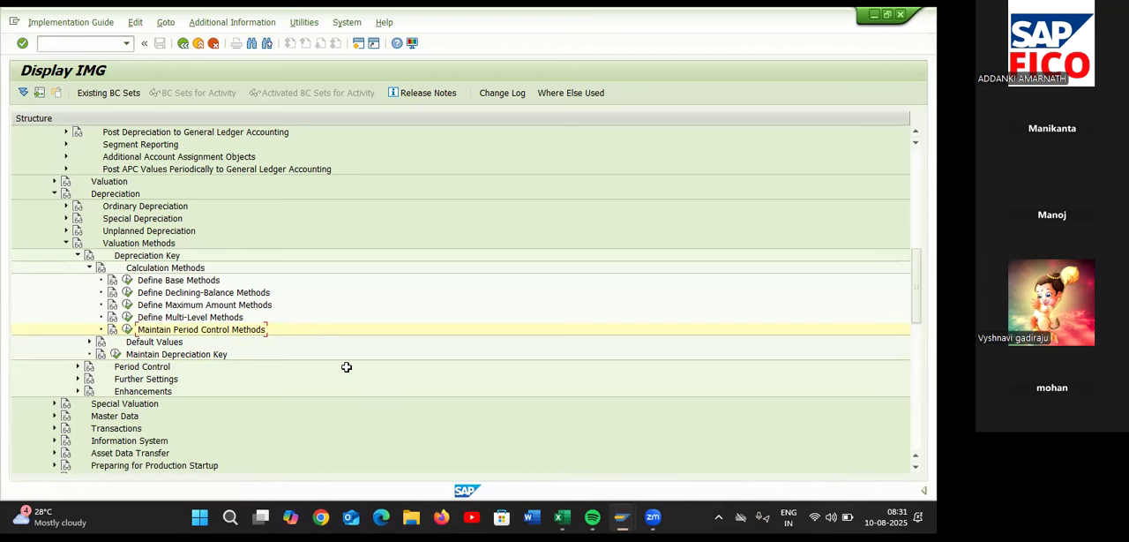
{"action": "key", "text": "alt+Tab"}
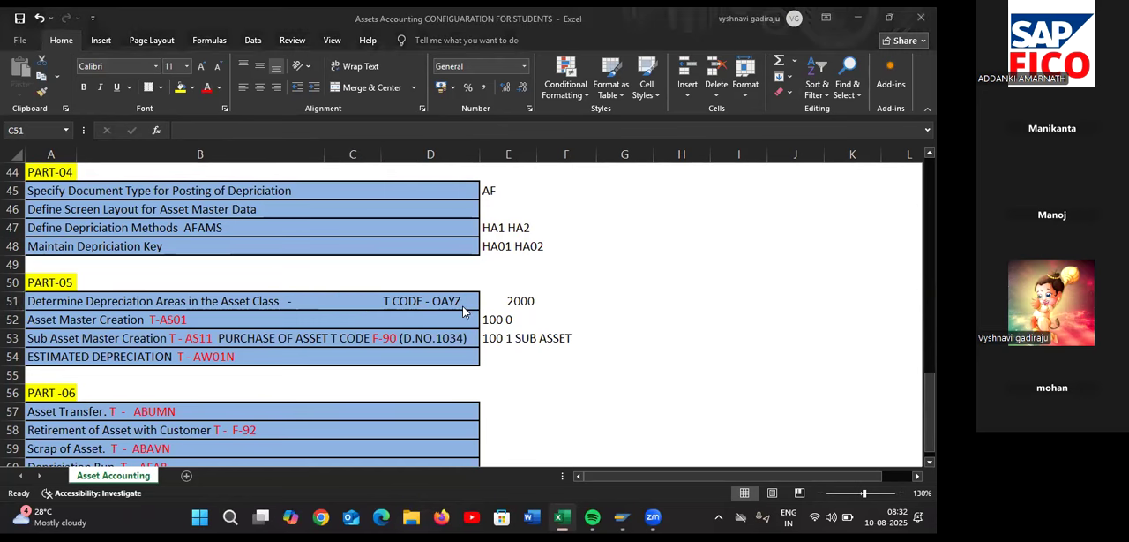
{"action": "key", "text": "alt+Tab"}
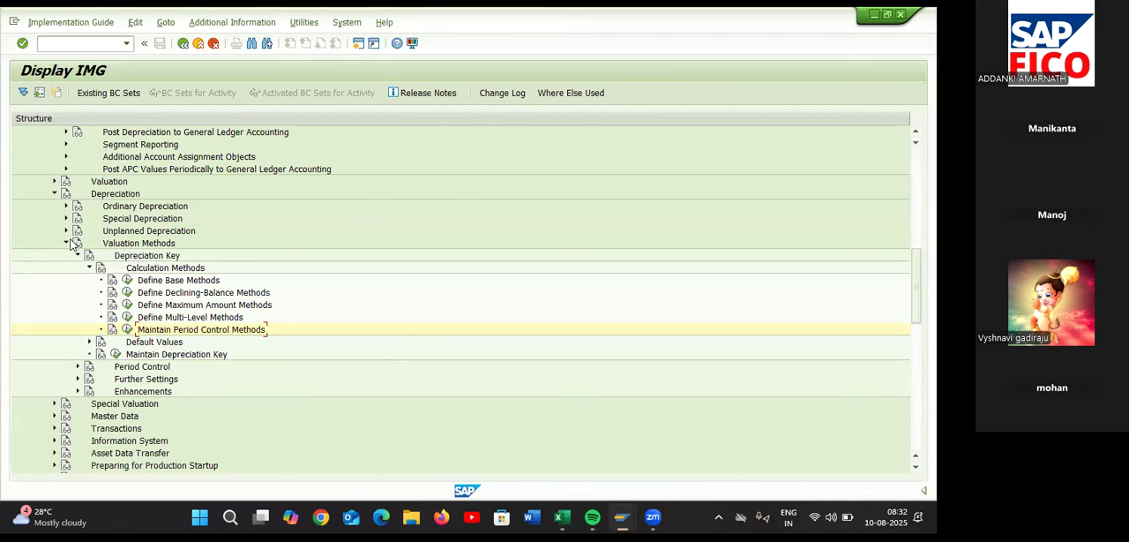
Open the Determine Depreciation Areas in the Asset Class activity under Valuation in the SAP implementation guide
{"action": "left_click", "coordinate": [53, 182]}
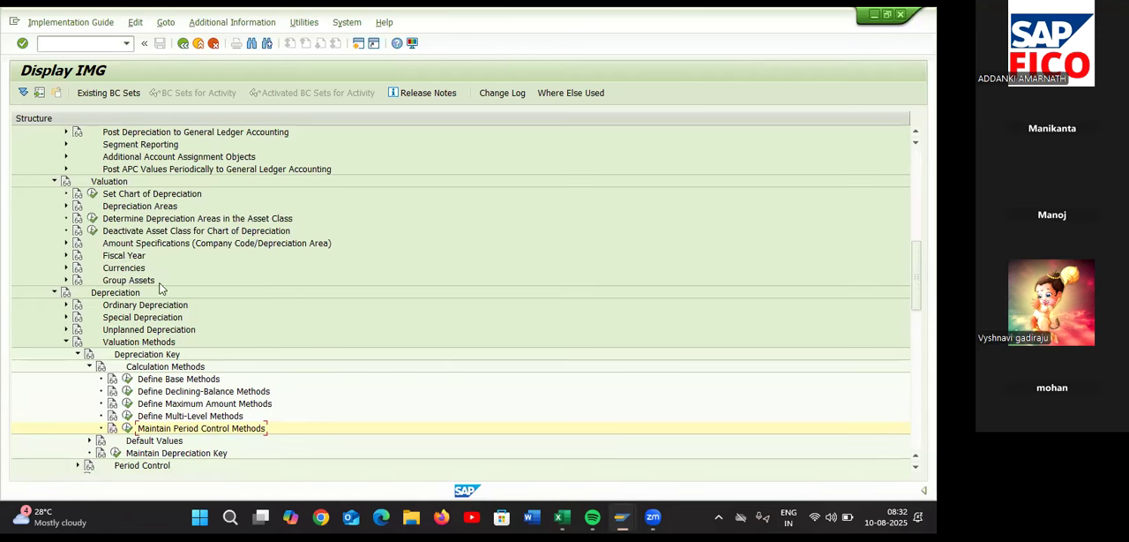
{"action": "left_click", "coordinate": [54, 292]}
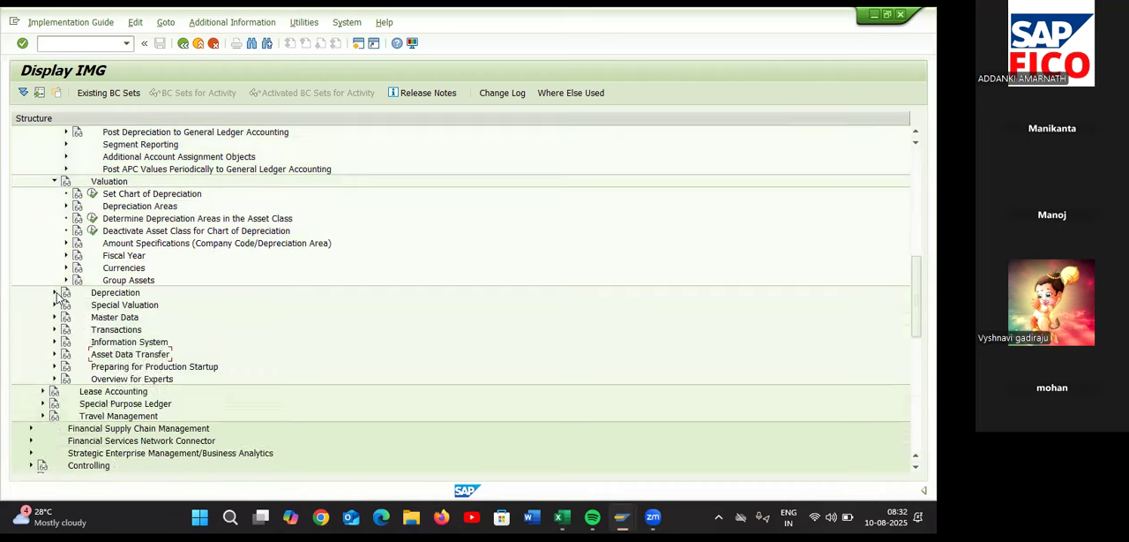
{"action": "left_click", "coordinate": [94, 219]}
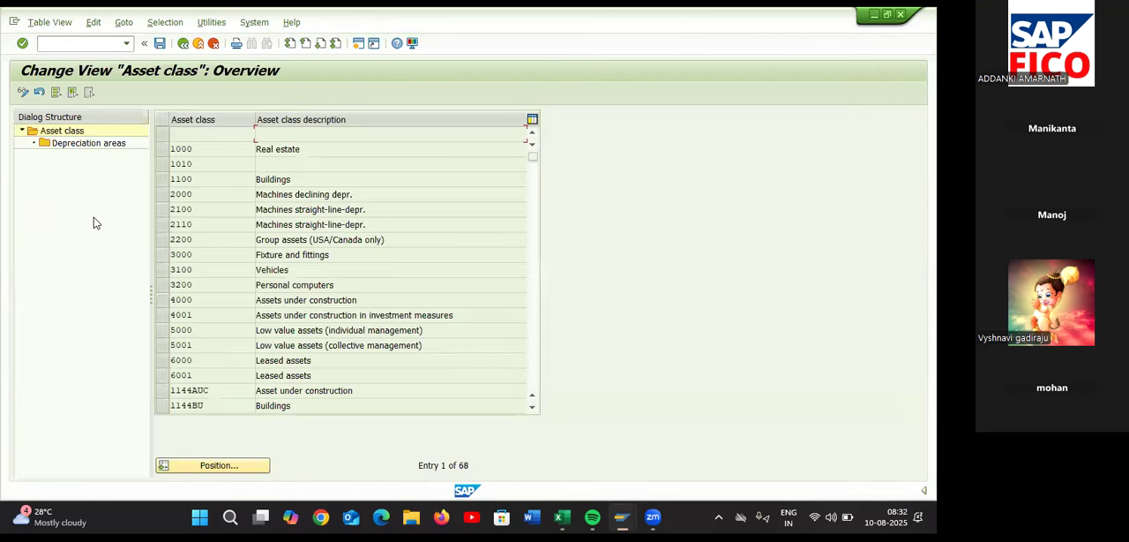
Position the asset class list at TA5PM and open the depreciation areas of that plant and machinery class
{"action": "left_click", "coordinate": [226, 468]}
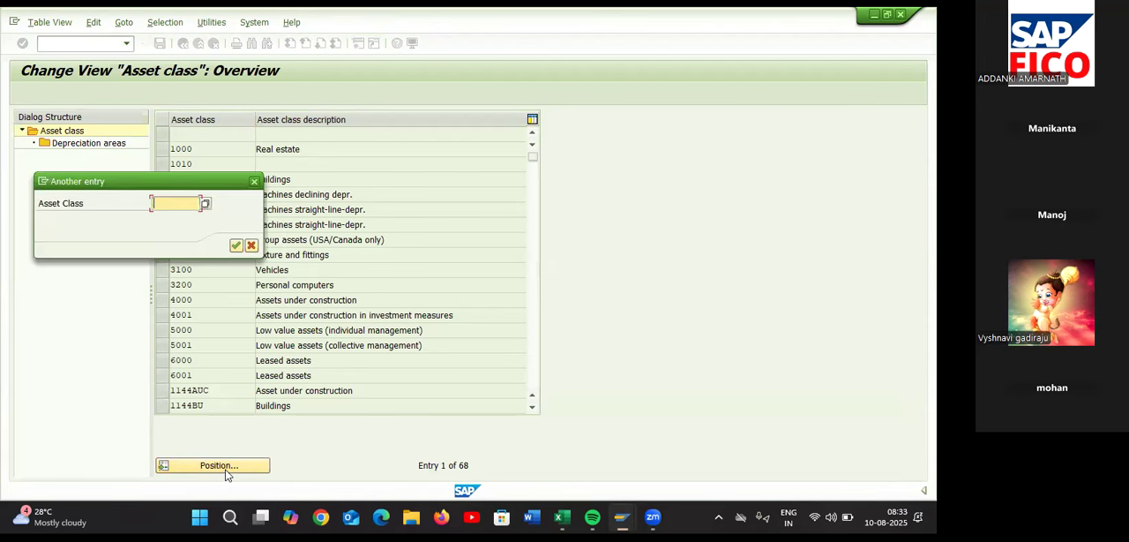
{"action": "type", "text": "TA"}
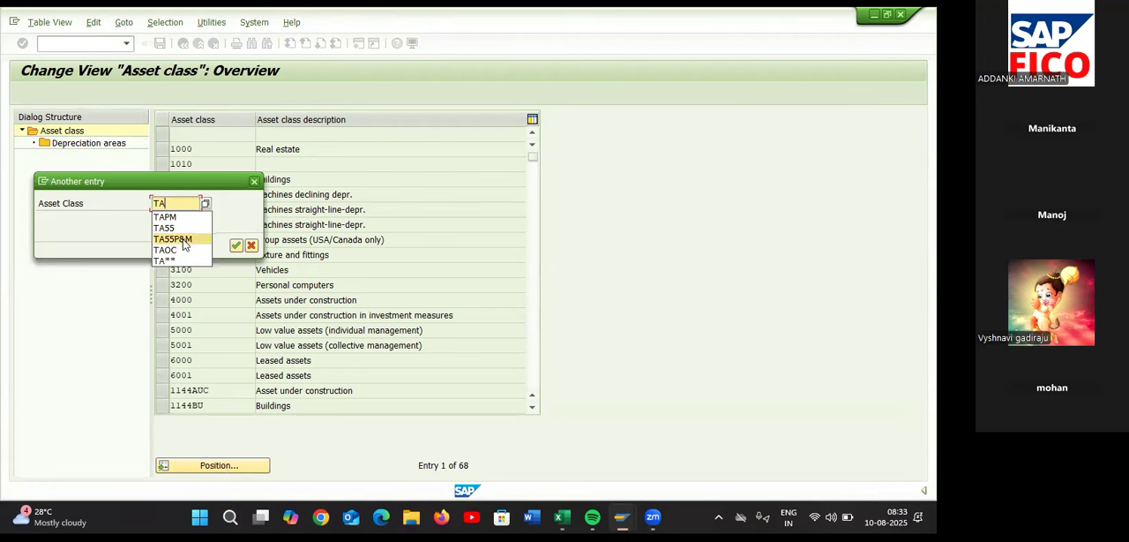
{"action": "type", "text": "5"}
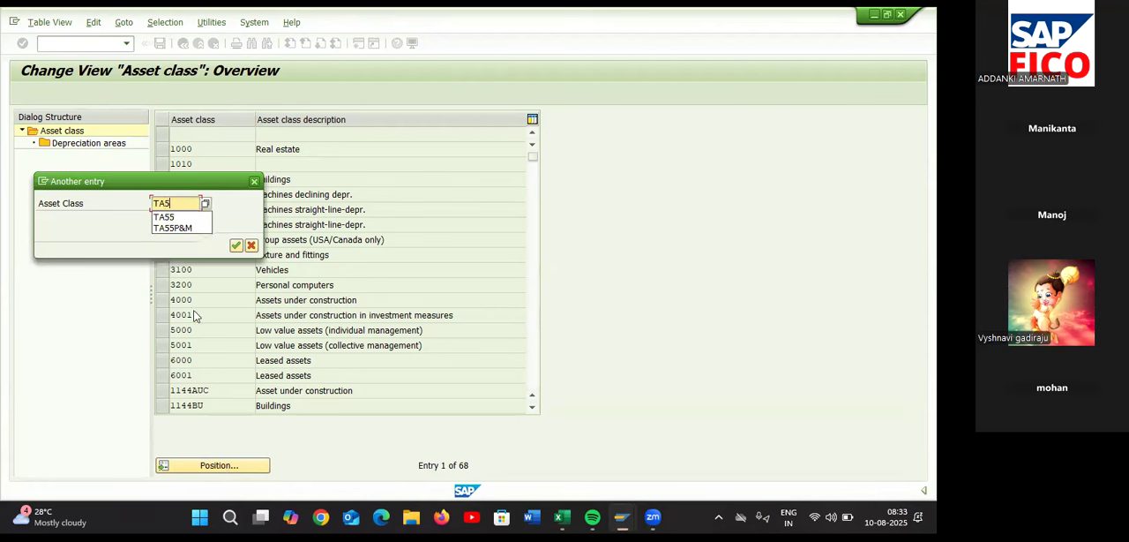
{"action": "type", "text": "PM"}
{"action": "key", "text": "BackSpace"}
{"action": "key", "text": "BackSpace"}
{"action": "key", "text": "BackSpace"}
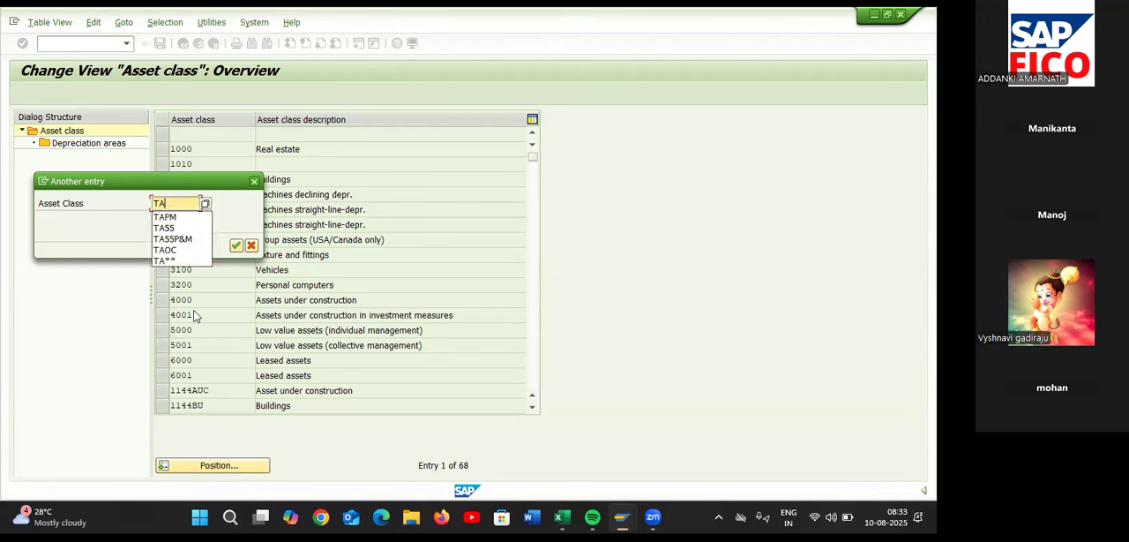
{"action": "type", "text": "5PM"}
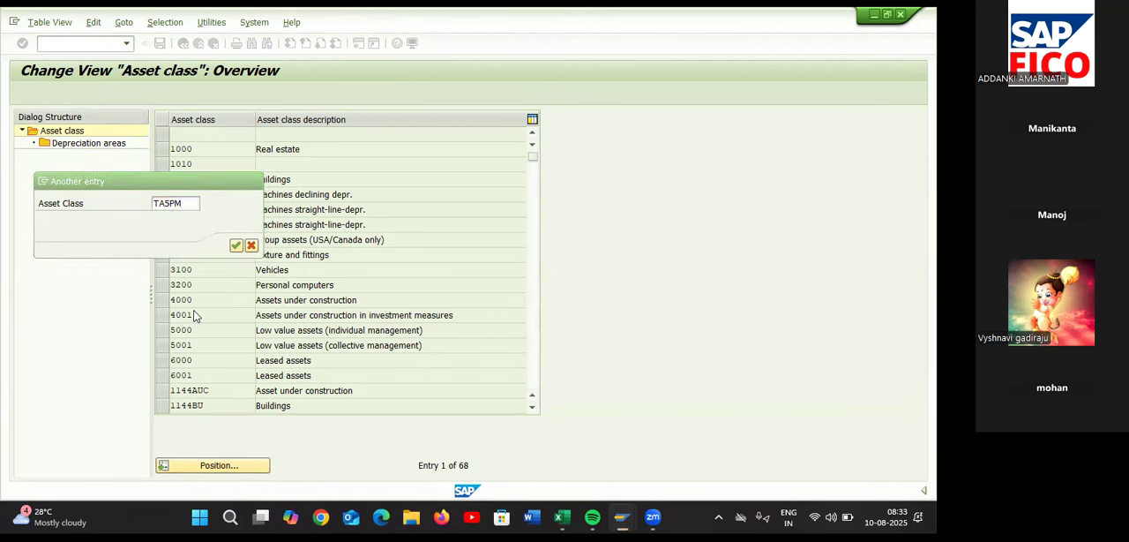
{"action": "key", "text": "Return"}
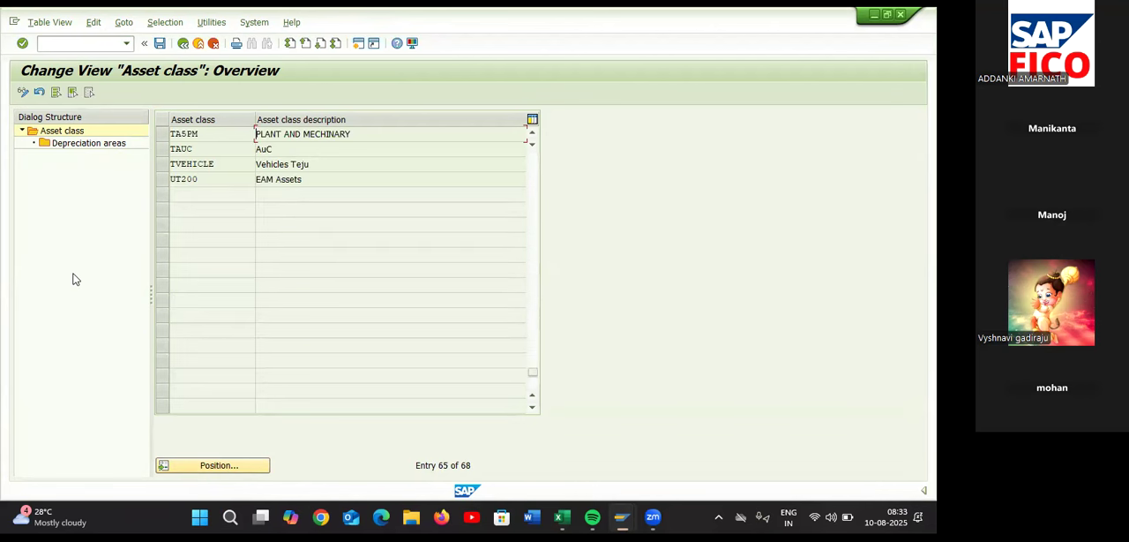
{"action": "left_click", "coordinate": [161, 134]}
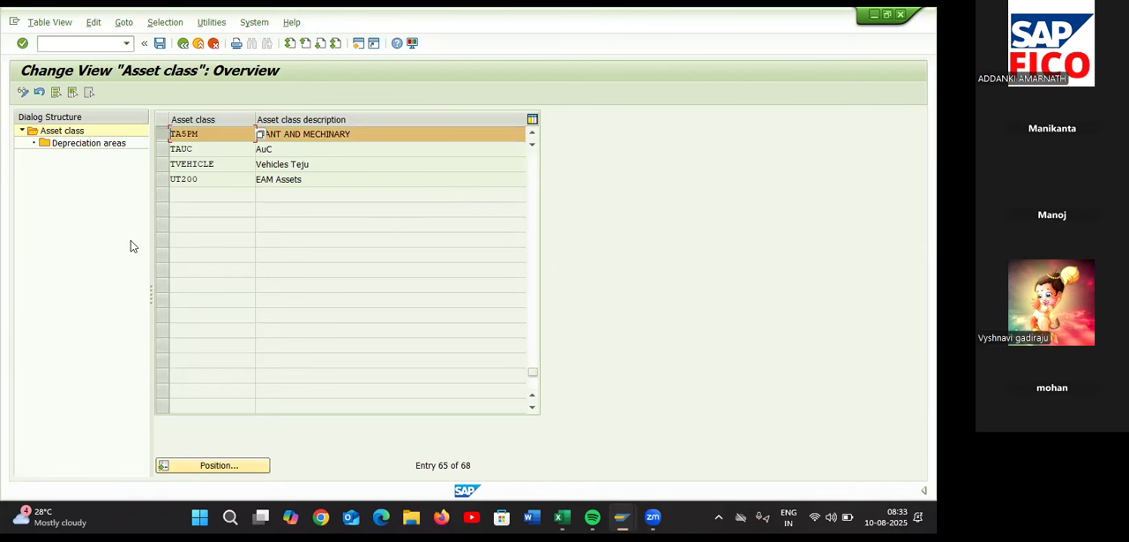
{"action": "double_click", "coordinate": [78, 145]}
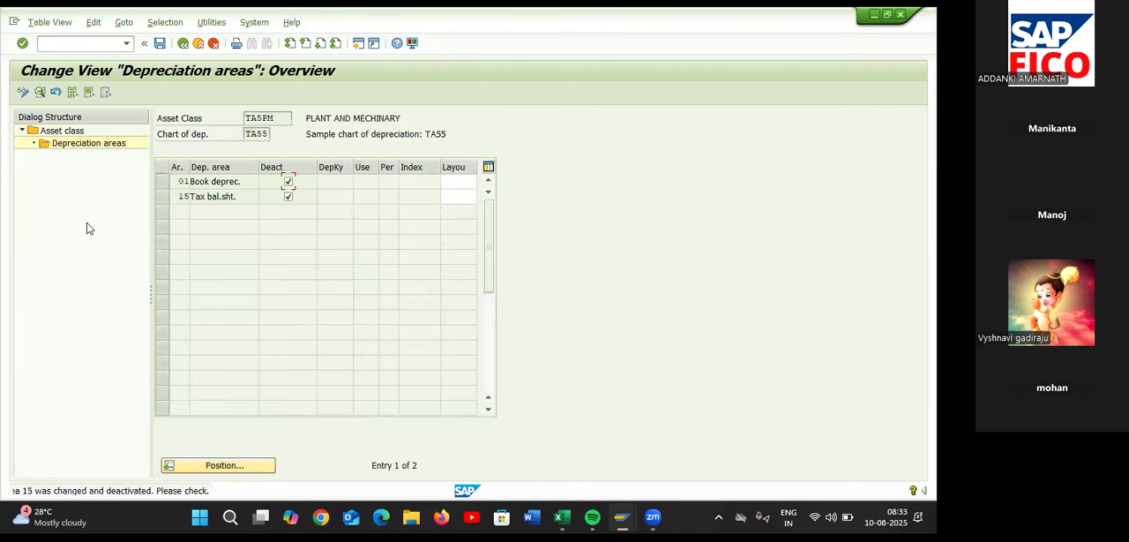
Activate depreciation areas 01 and 15 for asset class TA5PM and assign screen layout rule 2000
{"action": "left_click", "coordinate": [288, 182]}
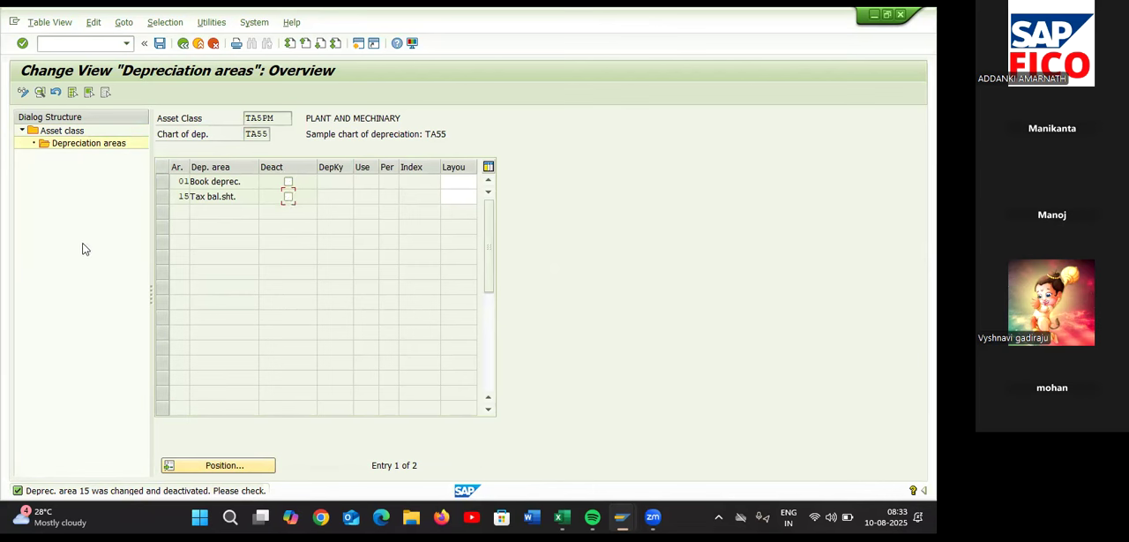
{"action": "left_click", "coordinate": [455, 175]}
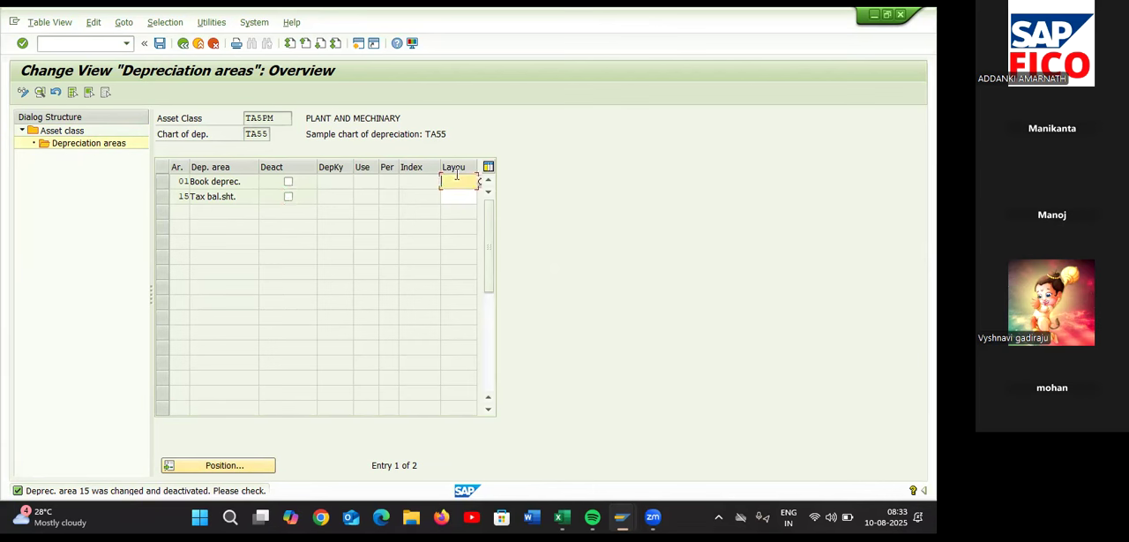
{"action": "type", "text": "2000"}
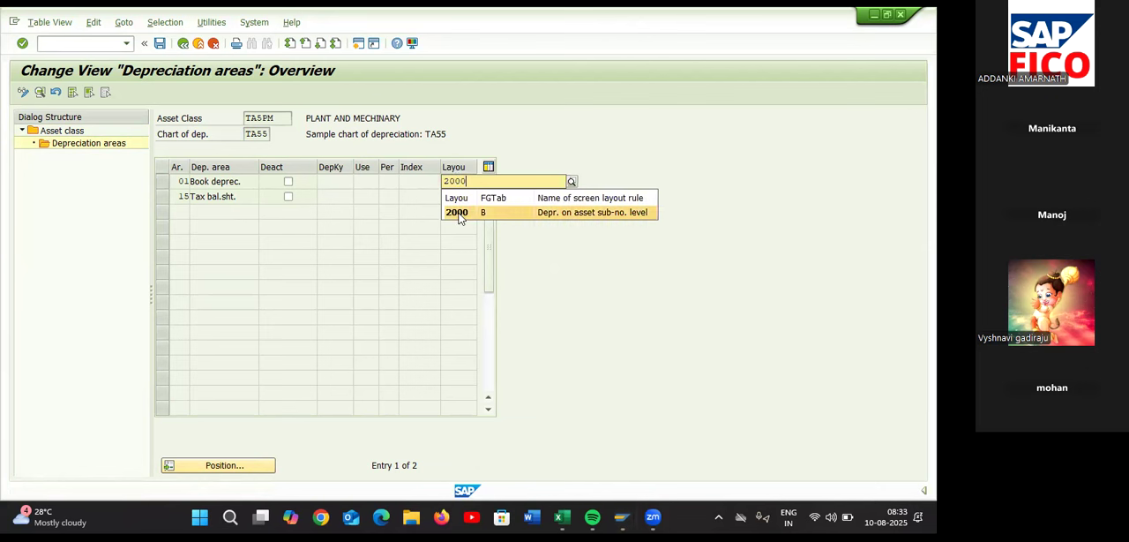
{"action": "left_click", "coordinate": [458, 215]}
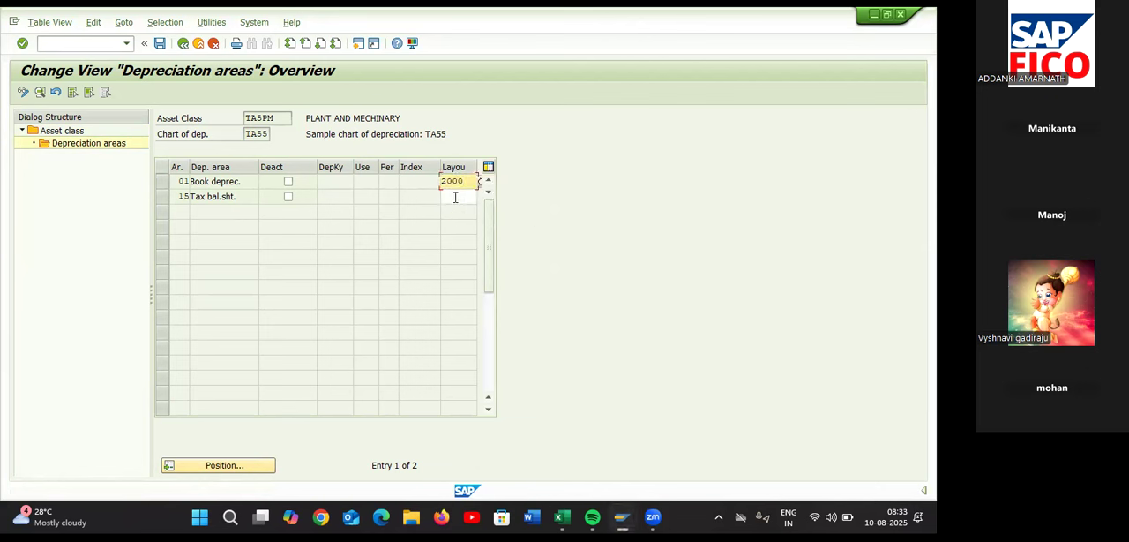
{"action": "key", "text": "Return"}
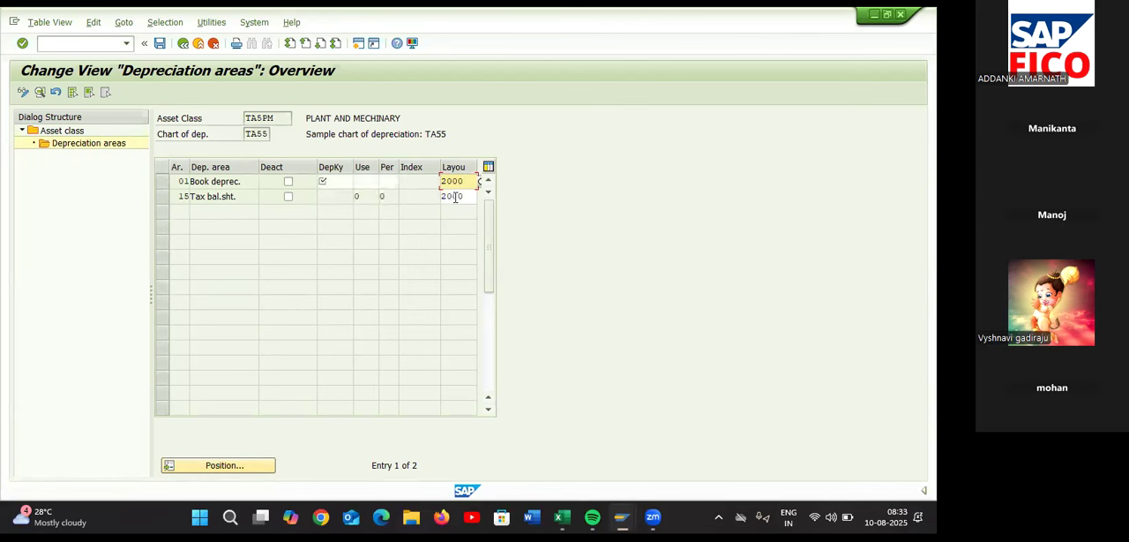
Assign depreciation key HA01 to the book depreciation area and save the settings with the customizing request
{"action": "left_click", "coordinate": [330, 182]}
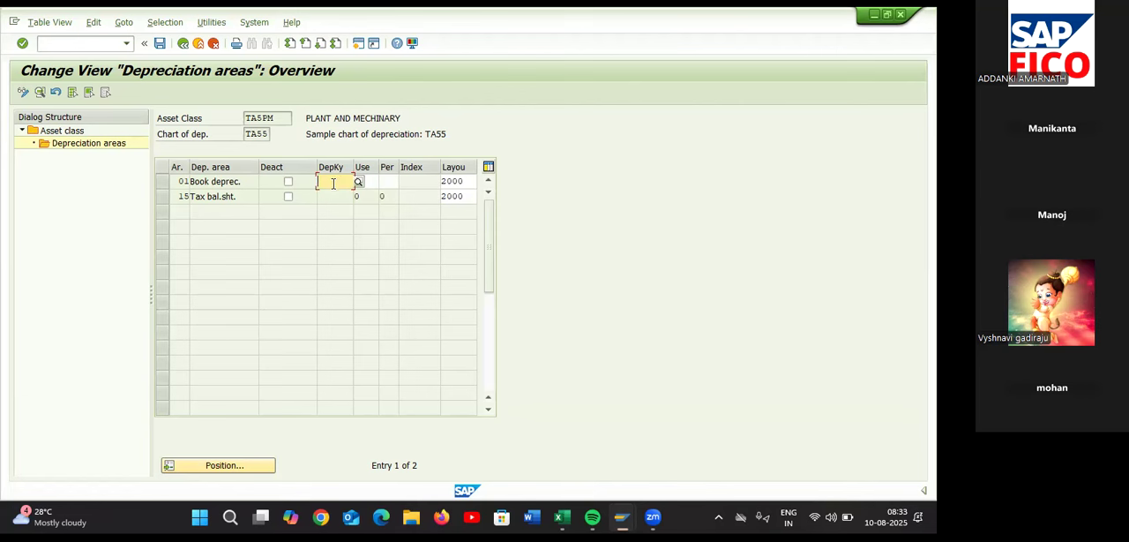
{"action": "type", "text": "HY"}
{"action": "key", "text": "BackSpace"}
{"action": "type", "text": "A"}
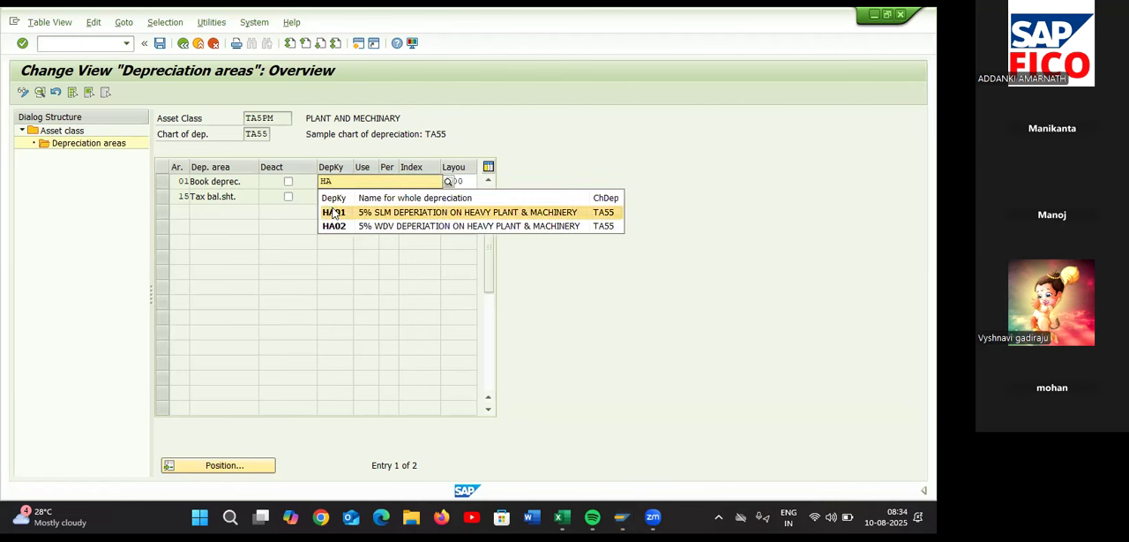
{"action": "left_click", "coordinate": [334, 213]}
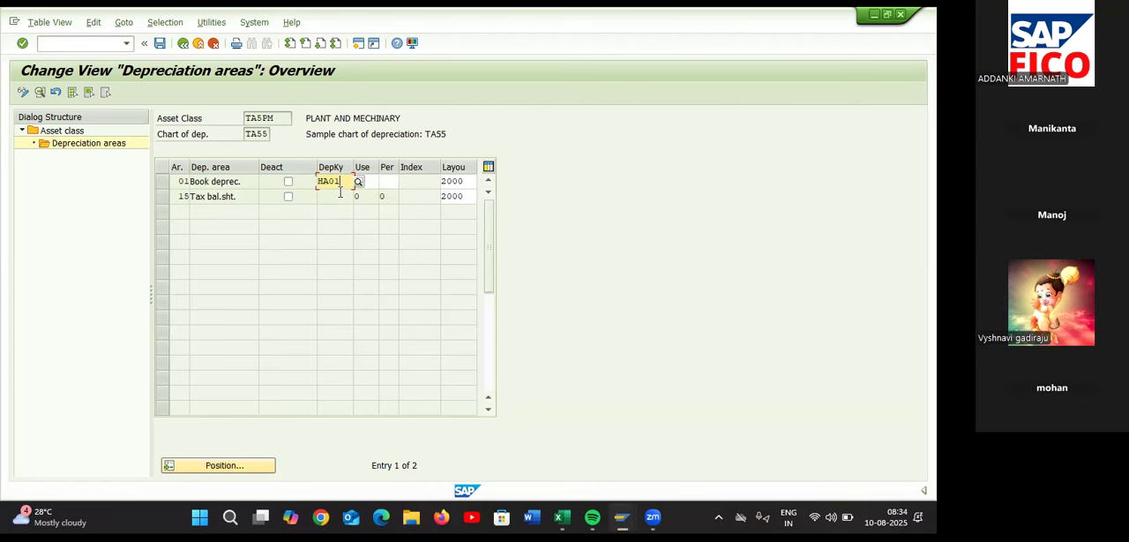
{"action": "key", "text": "Return"}
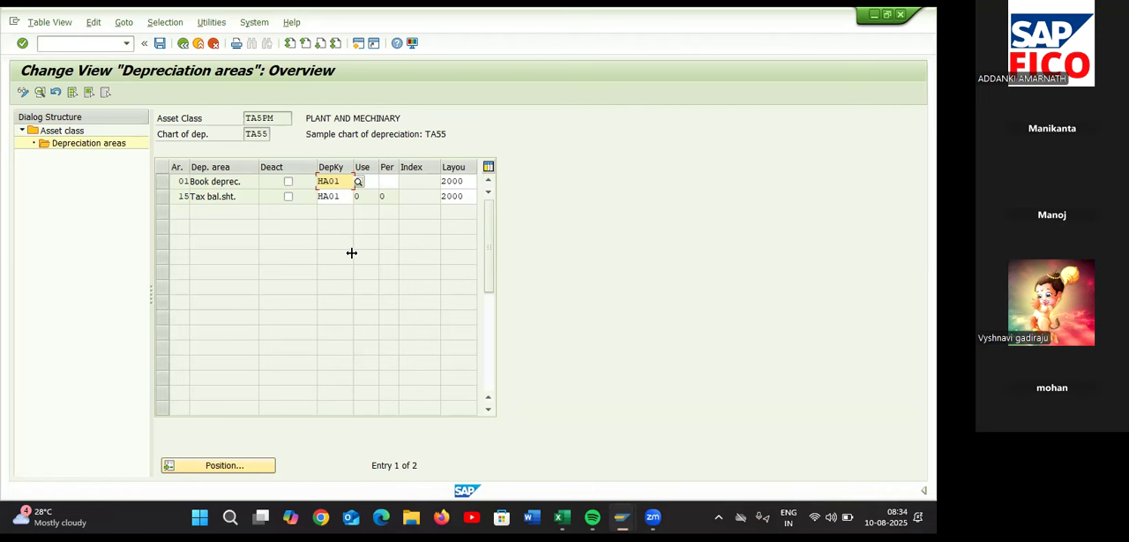
{"action": "left_click", "coordinate": [159, 43]}
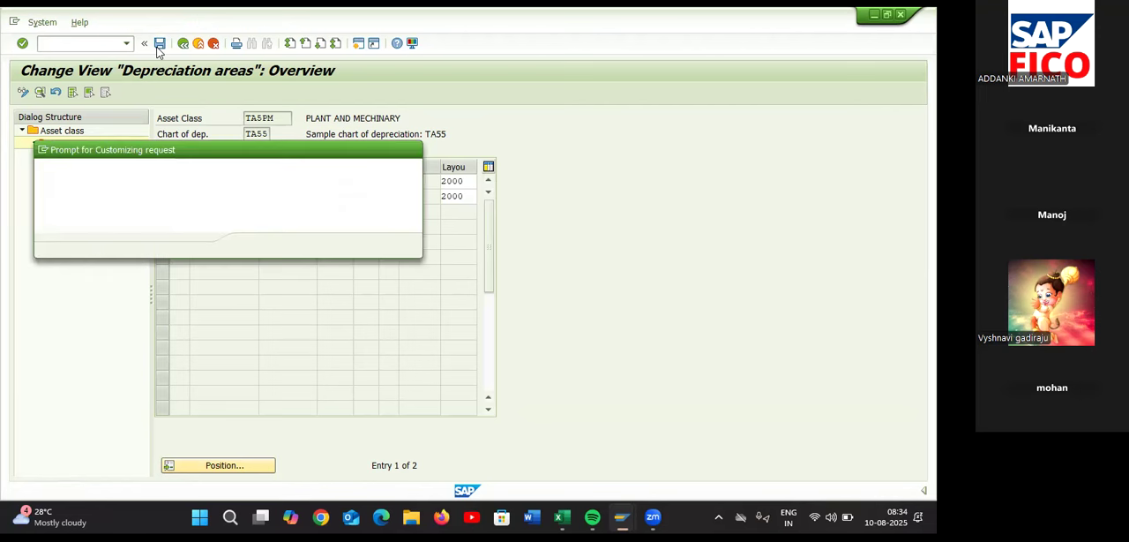
{"action": "left_click", "coordinate": [253, 245]}
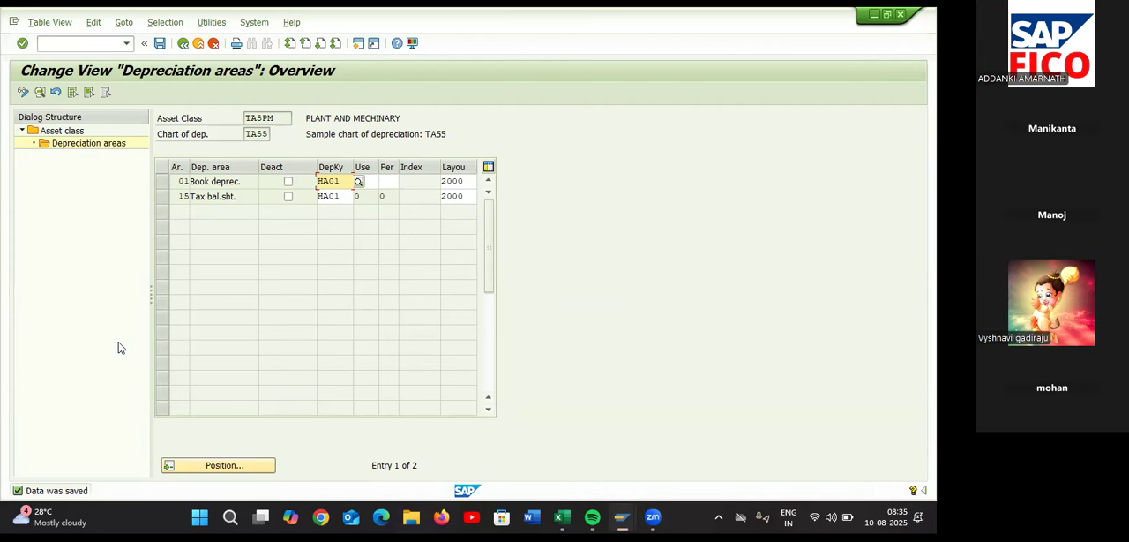
Switch to the Excel checklist and review the Part-05 entries for determining depreciation areas and asset master creation
{"action": "key", "text": "alt+Tab"}
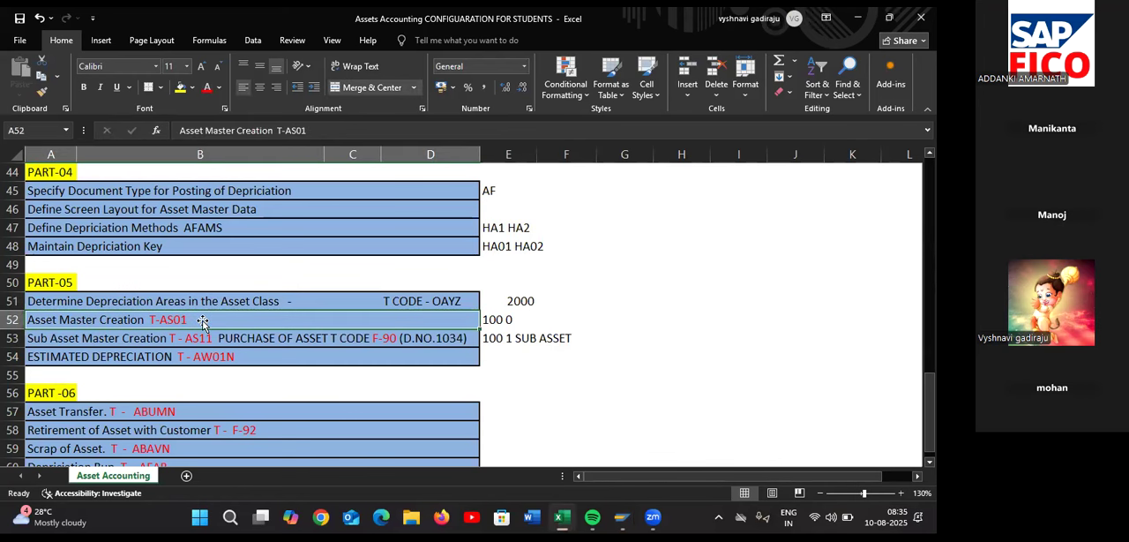
{"action": "left_click", "coordinate": [294, 296]}
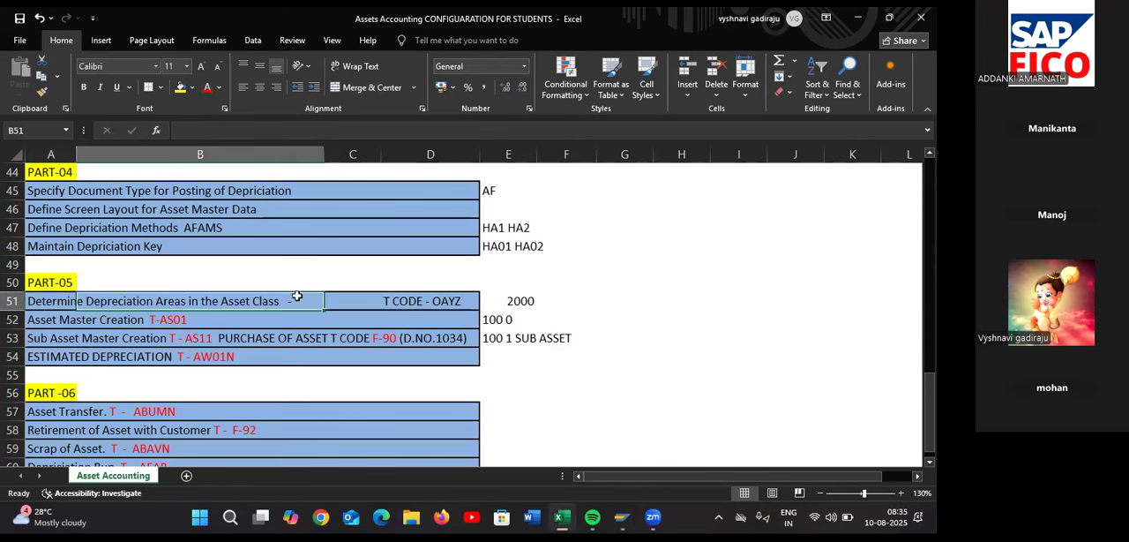
{"action": "left_click", "coordinate": [372, 321]}
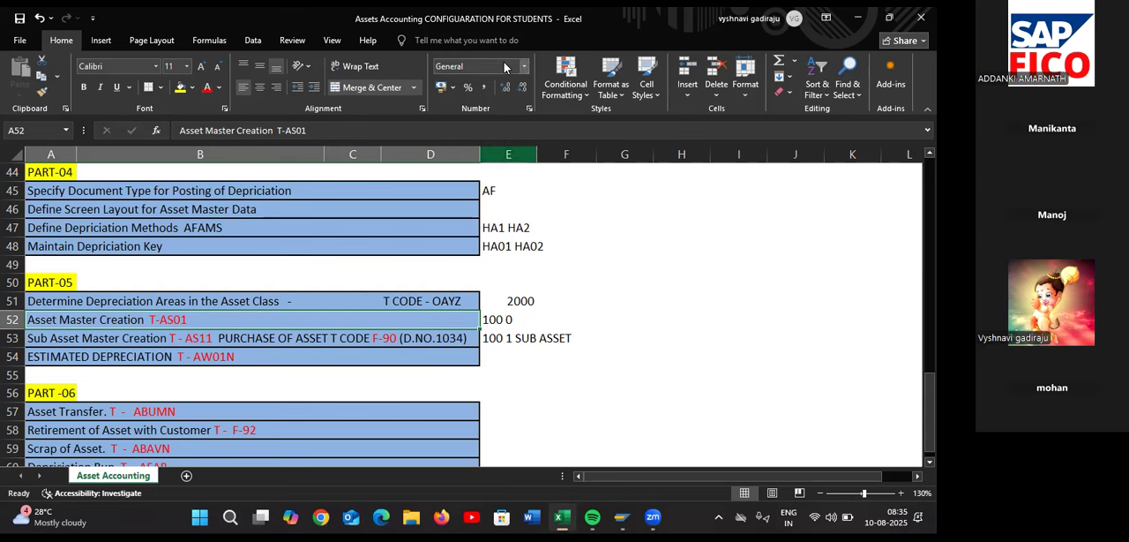
{"action": "left_click", "coordinate": [489, 32]}
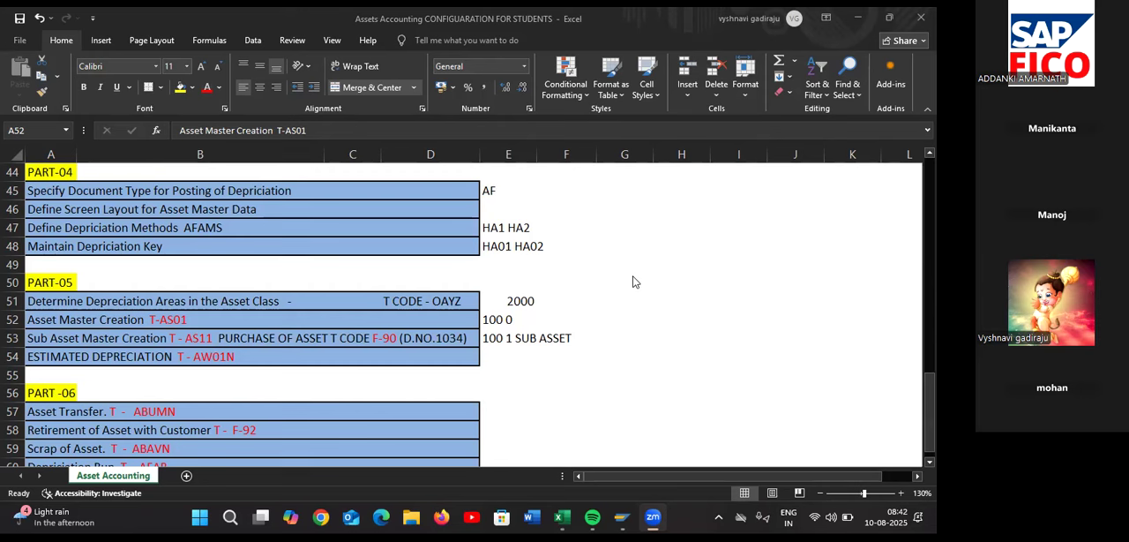
Switch back to SAP and save the depreciation area settings of asset class TA5PM again
{"action": "key", "text": "alt+Tab"}
{"action": "key", "text": "alt+Tab"}
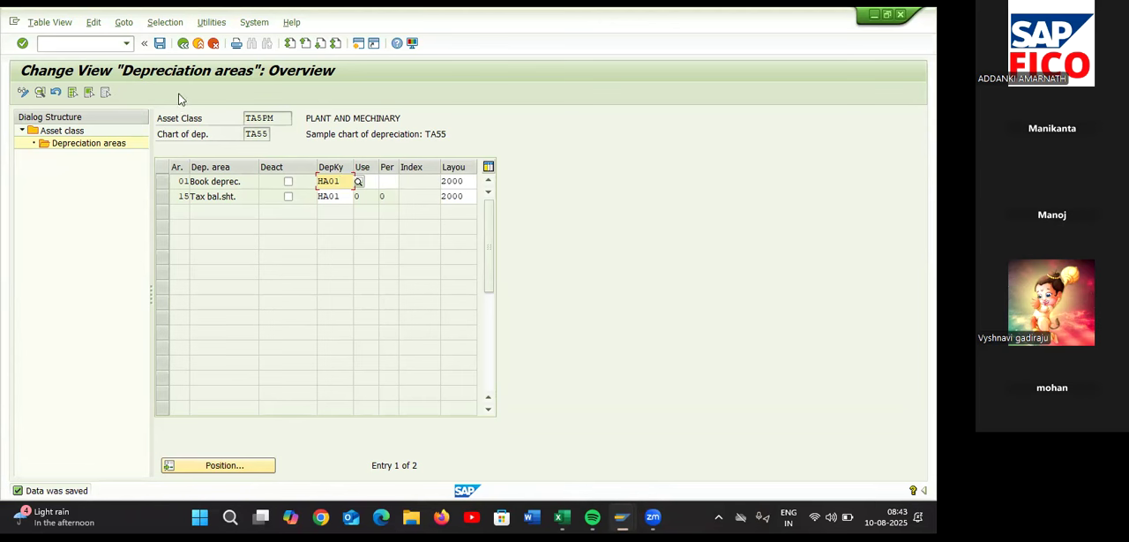
{"action": "left_click", "coordinate": [160, 44]}
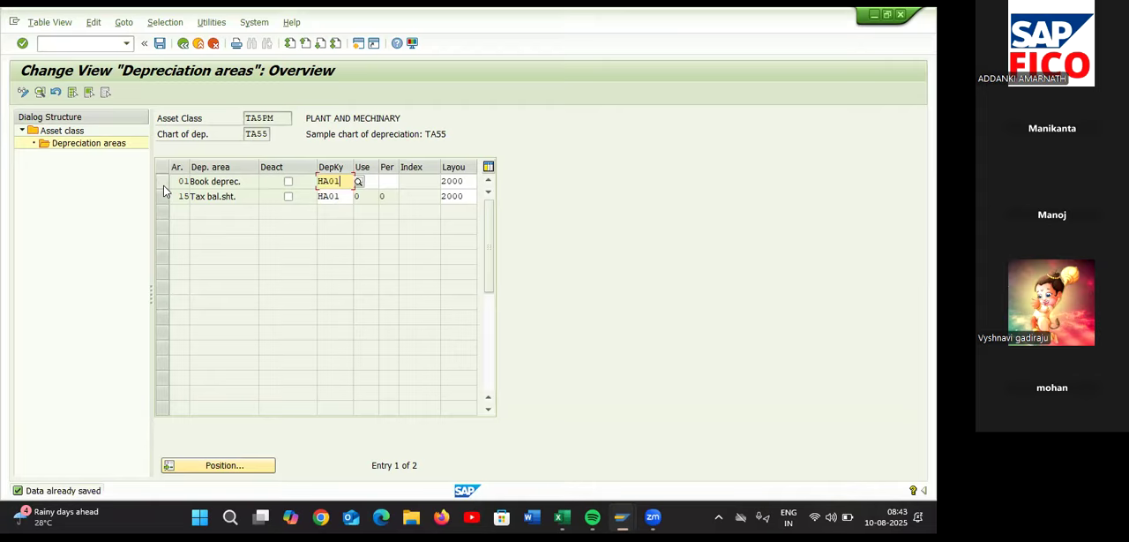
In the Excel checklist, append transaction codes AS02 and AS03 to the Asset Master Creation entry
{"action": "key", "text": "alt+Tab"}
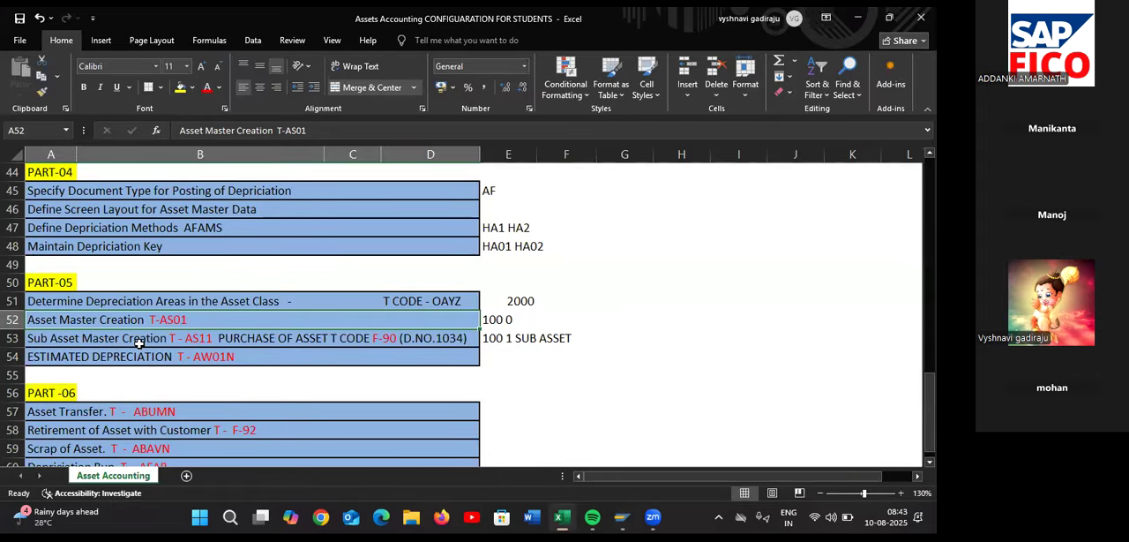
{"action": "double_click", "coordinate": [220, 322]}
{"action": "type", "text": "AS"}
{"action": "type", "text": "02"}
{"action": "type", "text": " AS"}
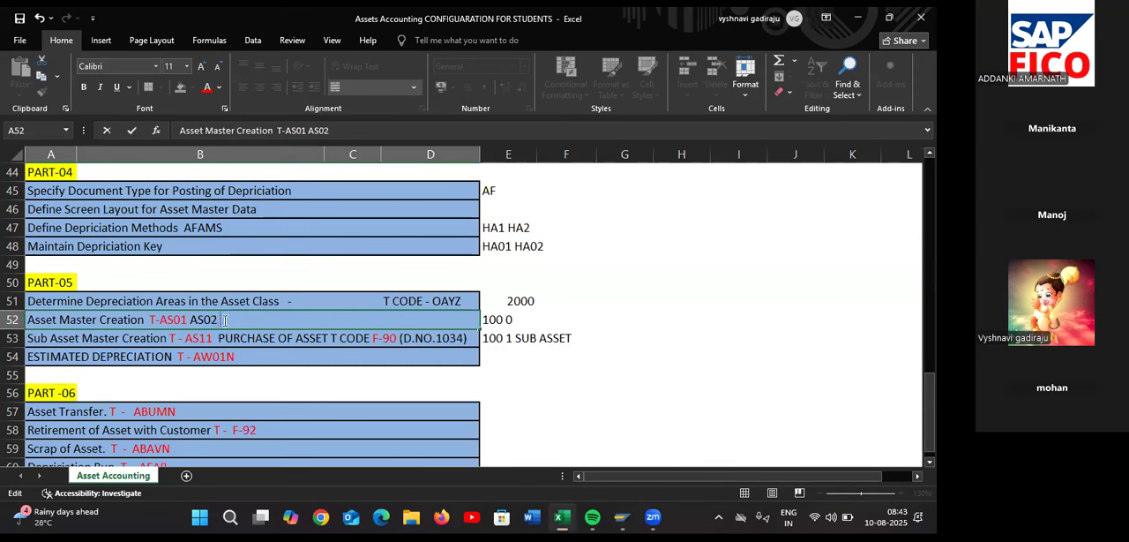
{"action": "type", "text": "03"}
Replace the note in cell E52 beside Asset Master Creation with 1-1000
{"action": "left_click", "coordinate": [511, 319]}
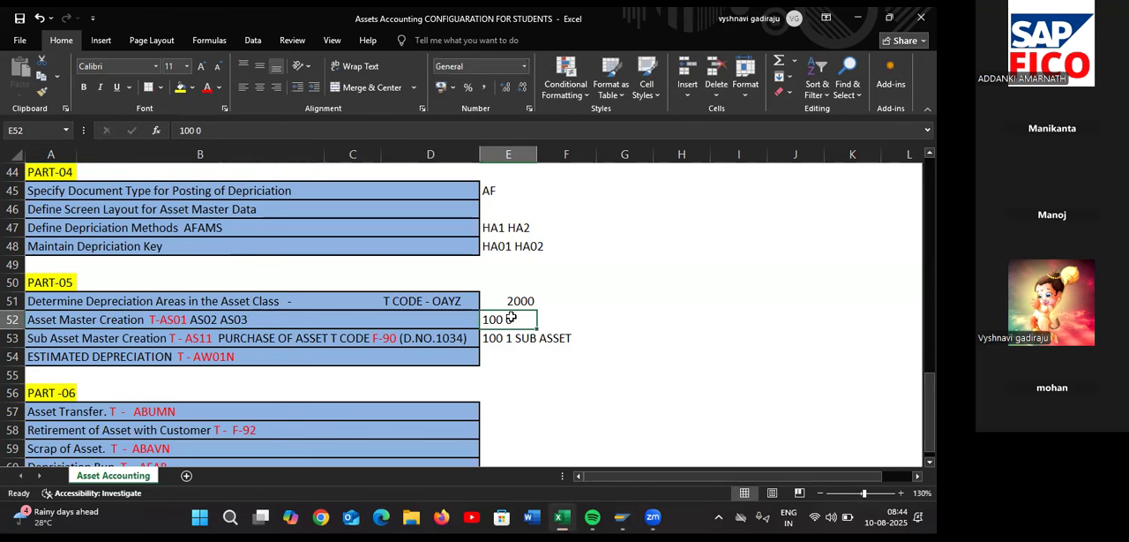
{"action": "key", "text": "BackSpace"}
{"action": "type", "text": "1"}
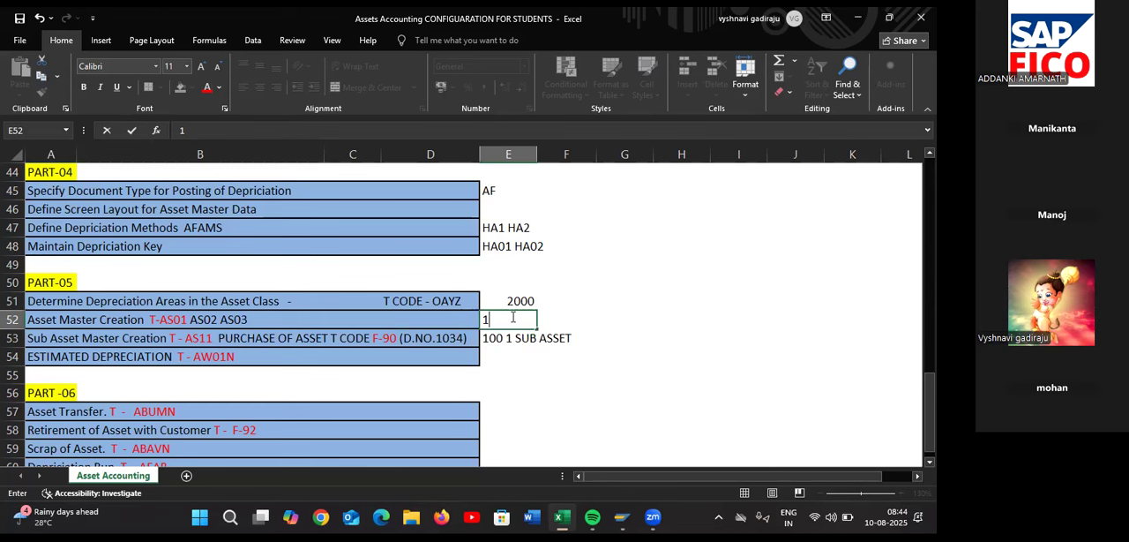
{"action": "type", "text": "-1000"}
Switch to SAP, leave the asset class depreciation areas and the implementation guide, and return to SAP Easy Access
{"action": "key", "text": "alt+Tab"}
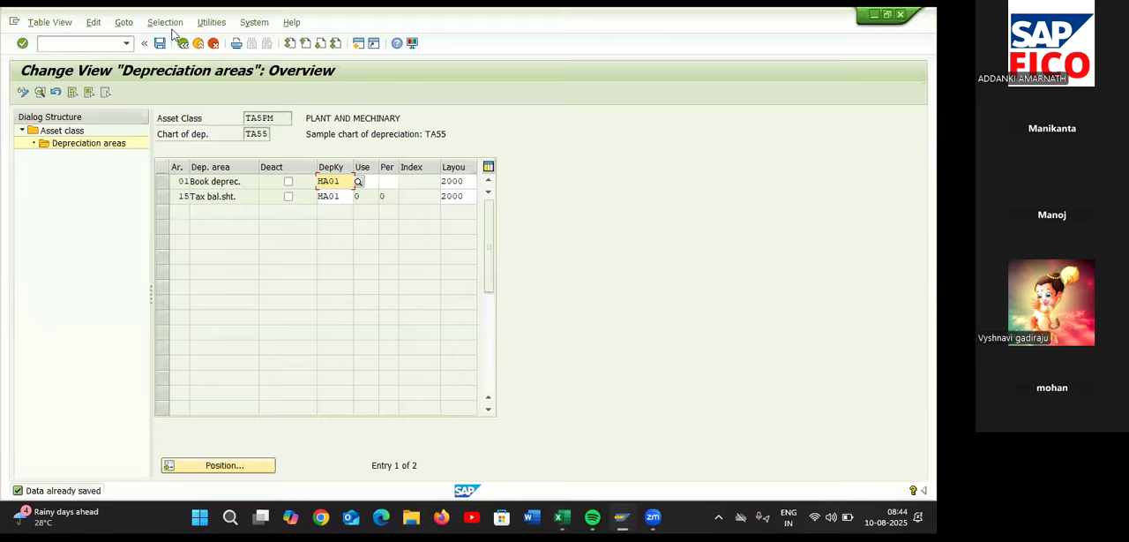
{"action": "left_click", "coordinate": [183, 43]}
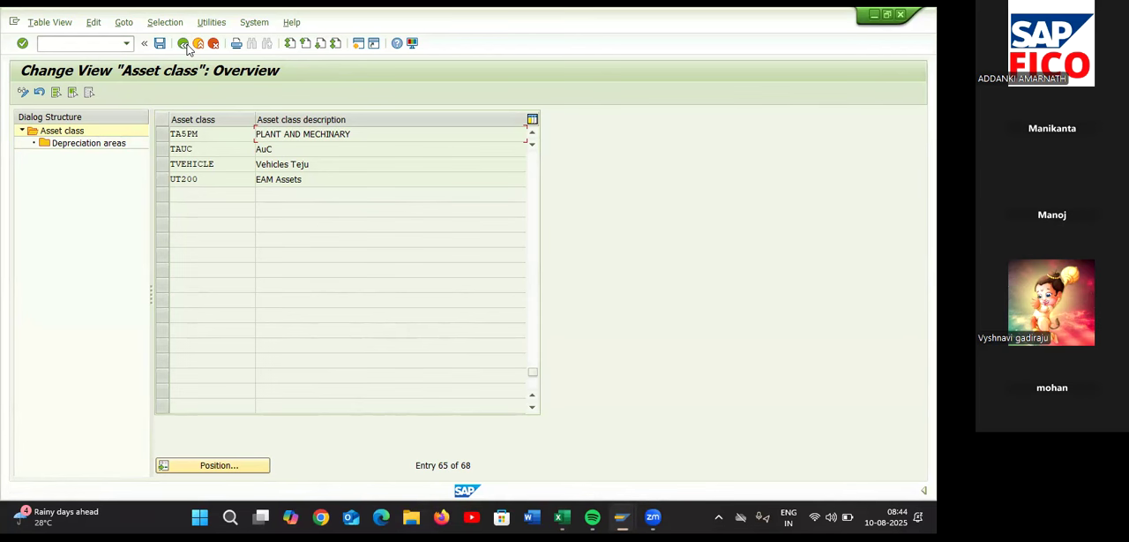
{"action": "left_click", "coordinate": [184, 45]}
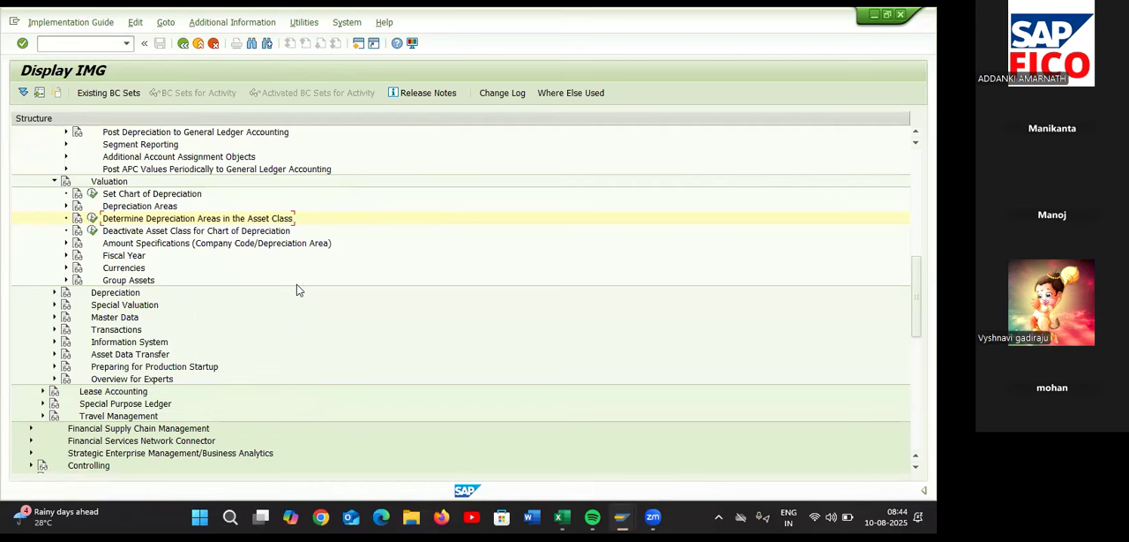
{"action": "left_click", "coordinate": [87, 46]}
{"action": "type", "text": "/n"}
{"action": "key", "text": "Return"}
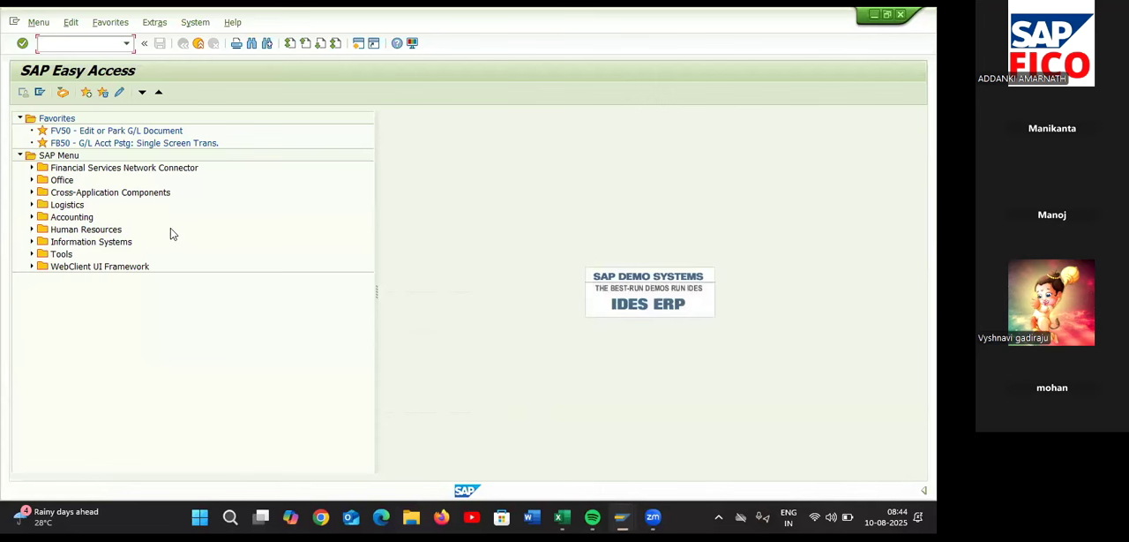
Open transaction AS01 for creating an asset, found under Financial Accounting, Fixed Assets, Asset, Create
{"action": "left_click", "coordinate": [31, 217]}
{"action": "left_click", "coordinate": [43, 229]}
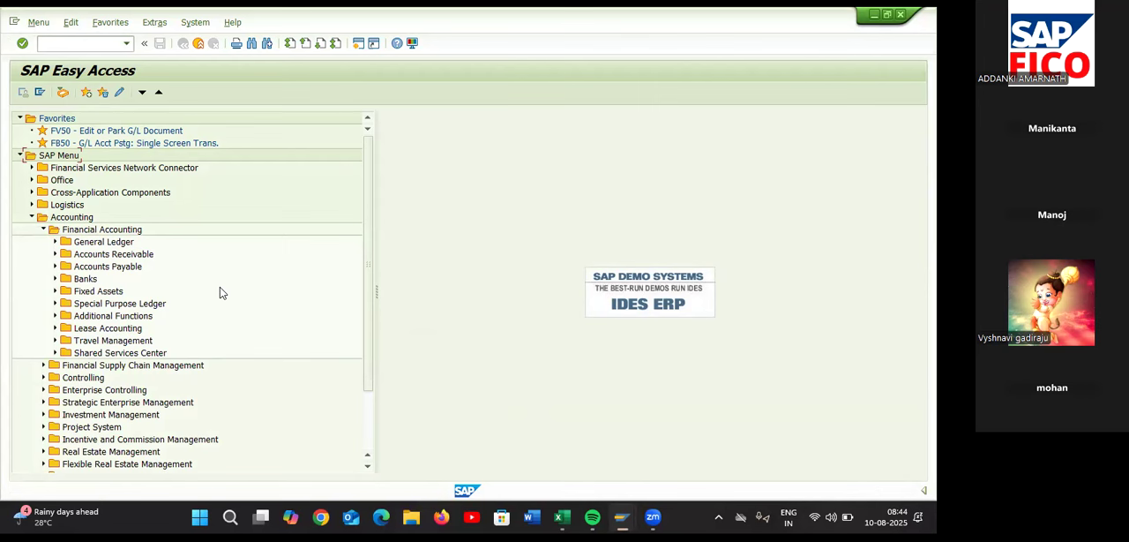
{"action": "left_click", "coordinate": [56, 291]}
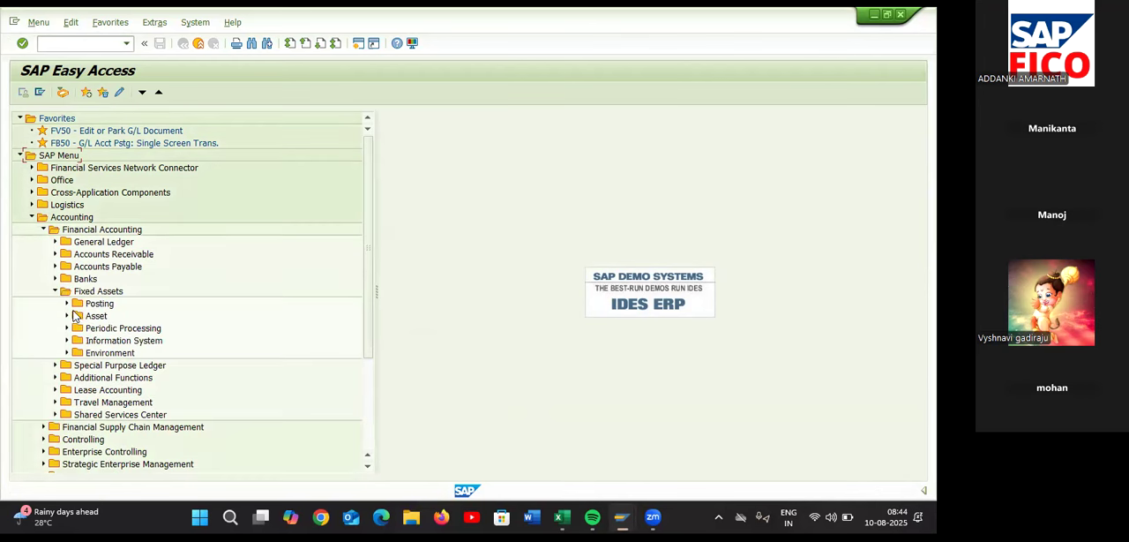
{"action": "left_click", "coordinate": [66, 316]}
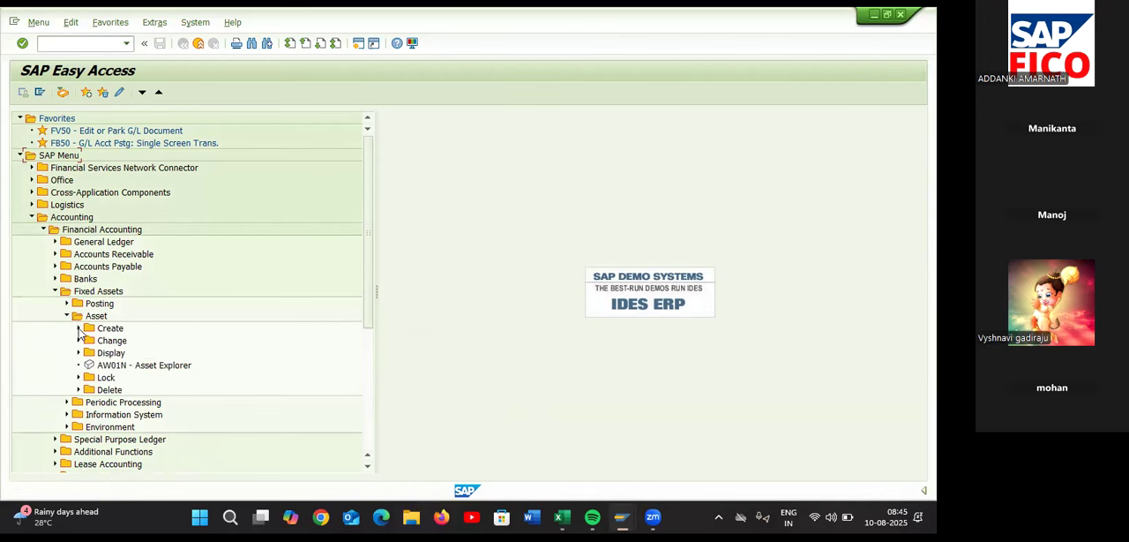
{"action": "left_click", "coordinate": [79, 328]}
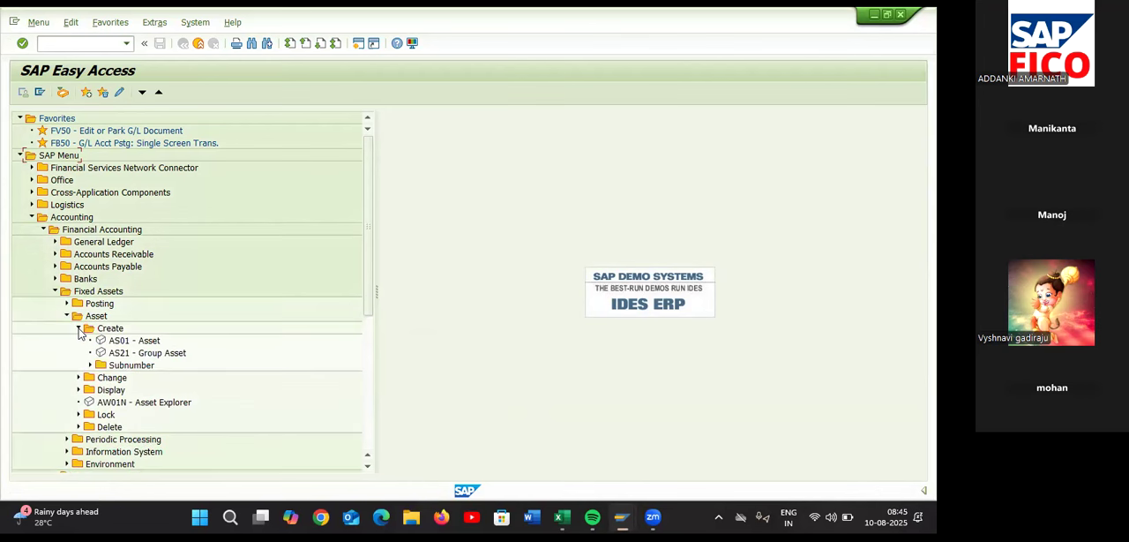
{"action": "double_click", "coordinate": [154, 344]}
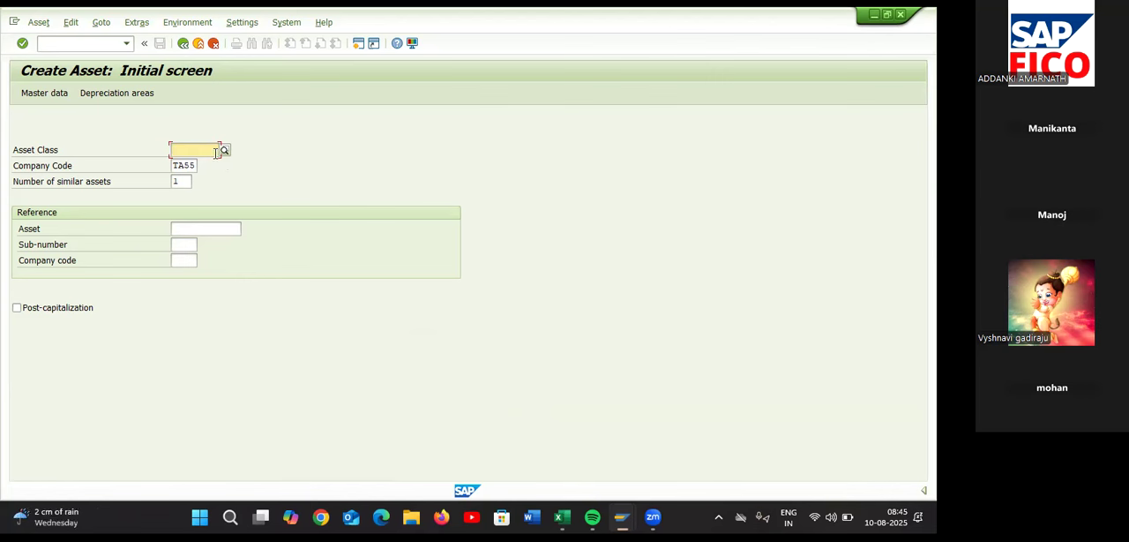
Choose asset class TA5PM for company code TA55 and continue to the new asset's master data
{"action": "type", "text": "TA"}
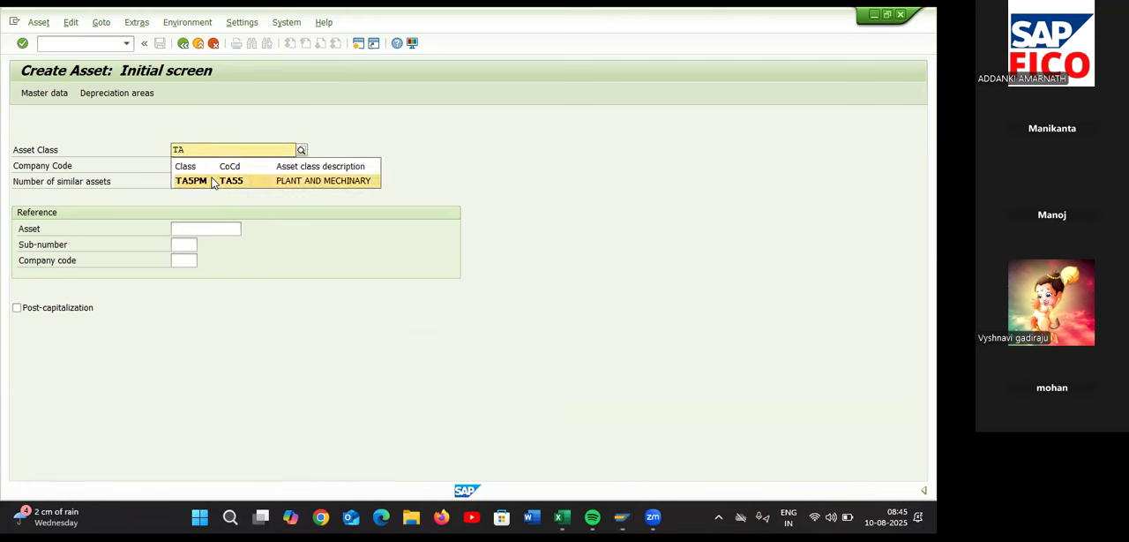
{"action": "left_click", "coordinate": [212, 182]}
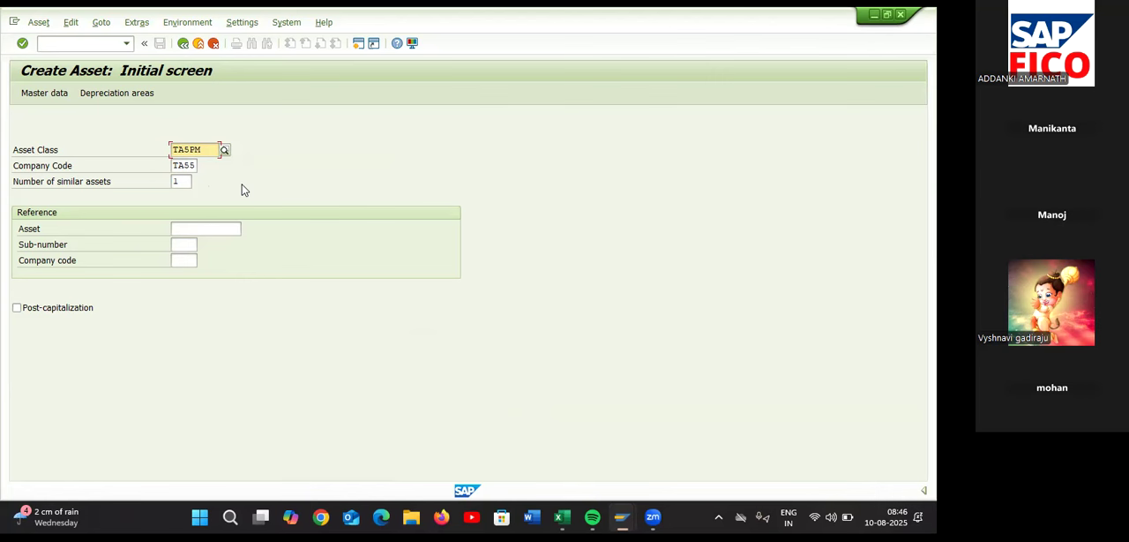
{"action": "key", "text": "Return"}
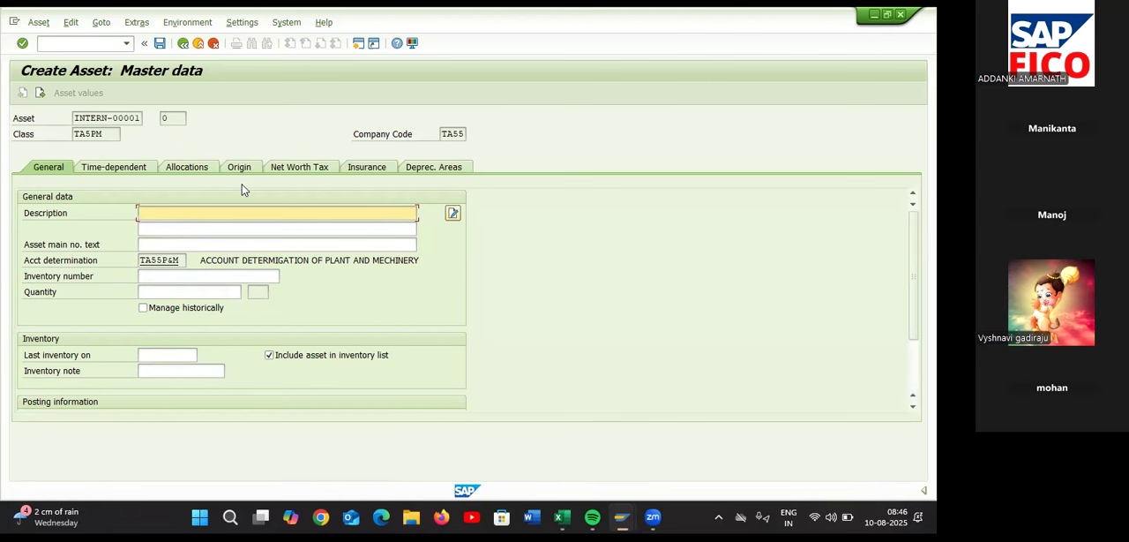
Enter MANUFACTURING MACHINERY ONE as the asset description
{"action": "type", "text": "MANUFACTURING MACH"}
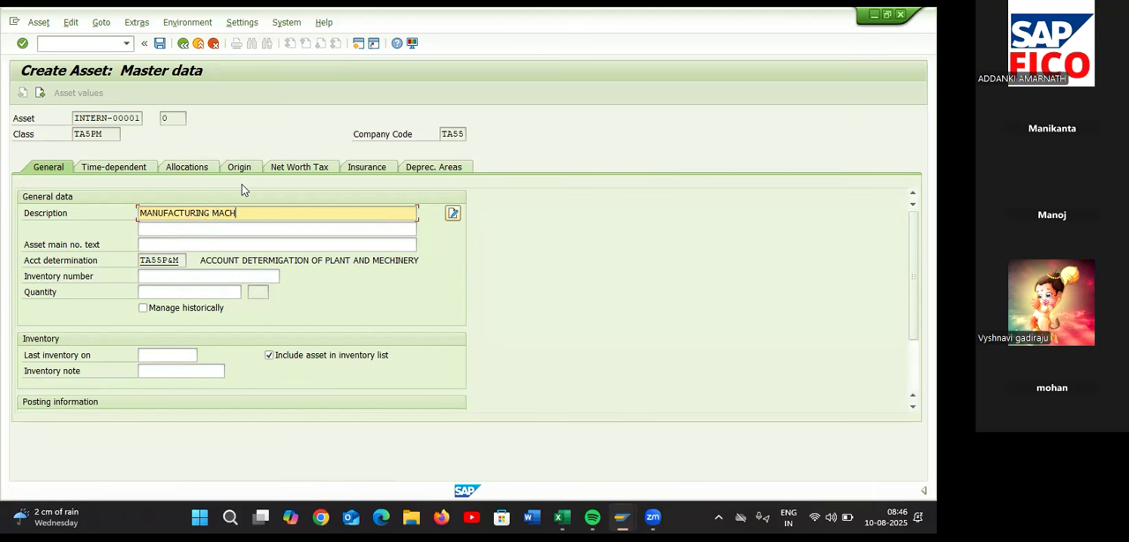
{"action": "type", "text": "INERY 1"}
{"action": "key", "text": "BackSpace"}
{"action": "key", "text": "BackSpace"}
{"action": "type", "text": "OM"}
{"action": "key", "text": "BackSpace"}
{"action": "type", "text": "NE"}
Set the asset's capitalization date in the posting information to 10.08.2025
{"action": "scroll", "coordinate": [342, 286], "scroll_direction": "down", "scroll_amount": 2}
{"action": "scroll", "coordinate": [342, 286], "scroll_direction": "down", "scroll_amount": 1}
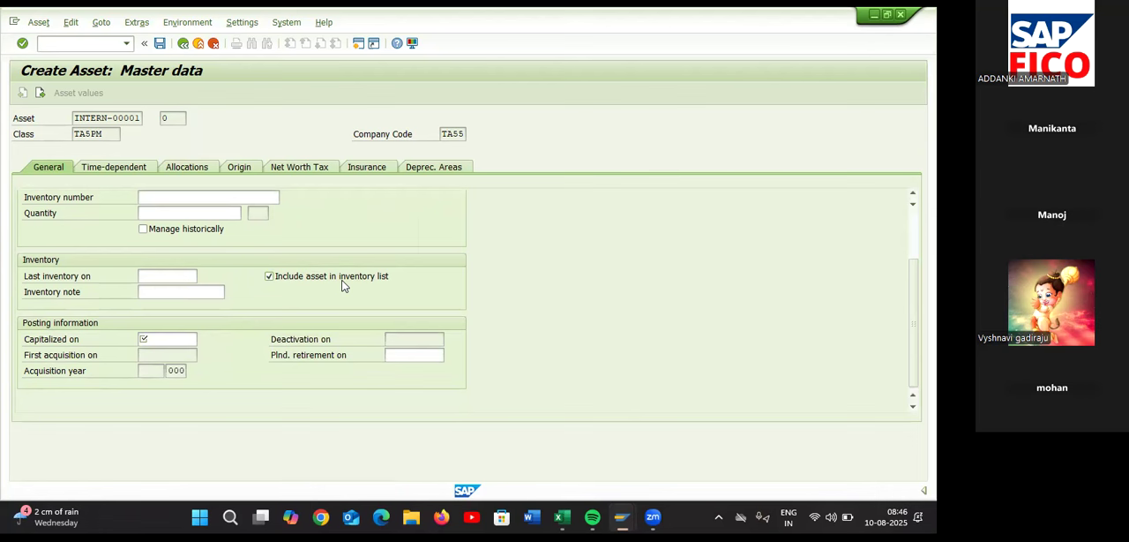
{"action": "left_click", "coordinate": [183, 340]}
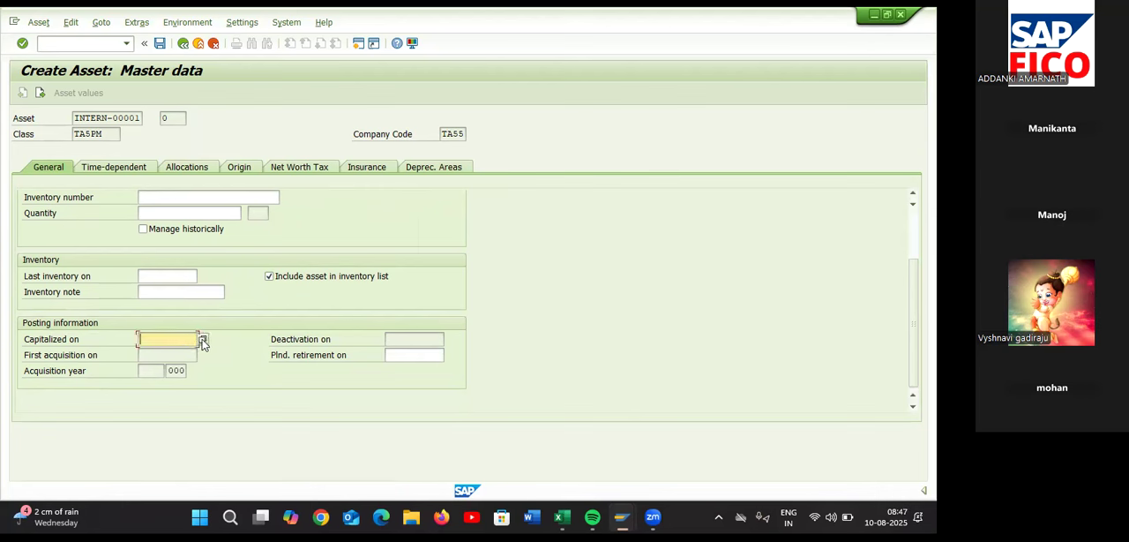
{"action": "left_click", "coordinate": [201, 340]}
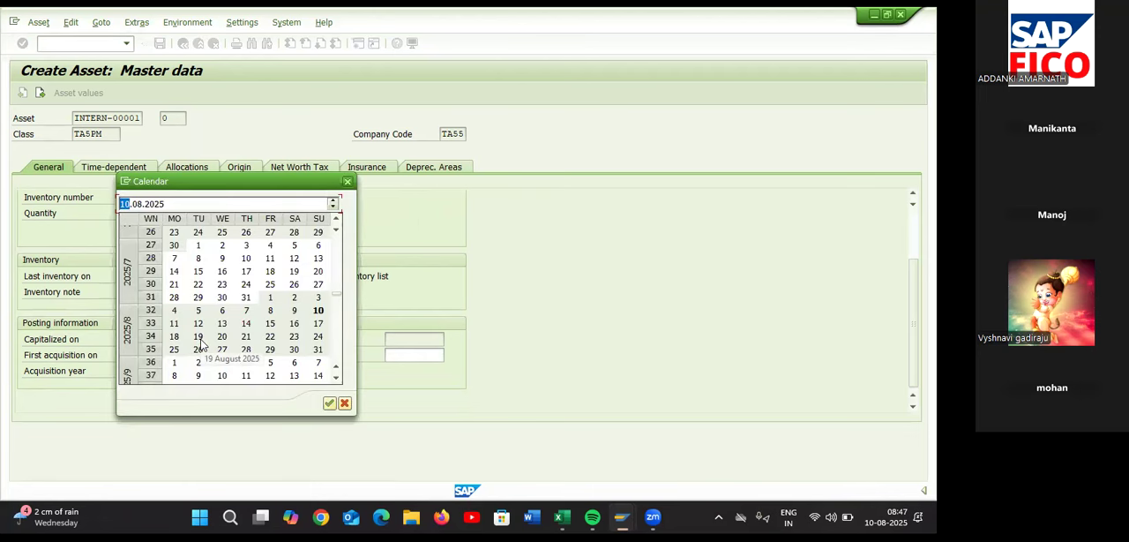
{"action": "double_click", "coordinate": [319, 311]}
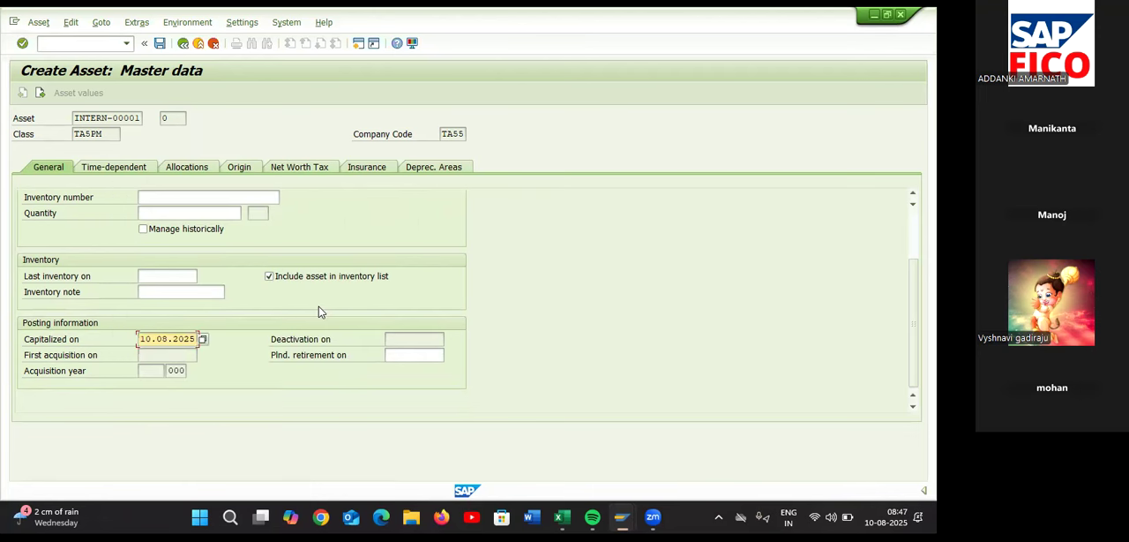
{"action": "scroll", "coordinate": [320, 312], "scroll_direction": "up", "scroll_amount": 2}
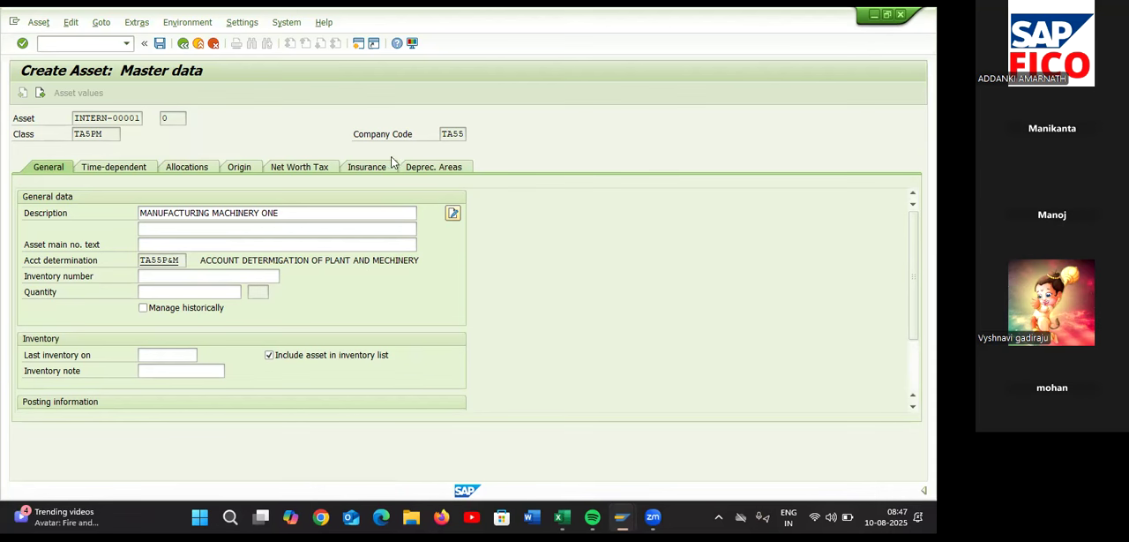
In the asset's depreciation areas, set the useful life for Book deprec. to 10 years
{"action": "left_click", "coordinate": [421, 170]}
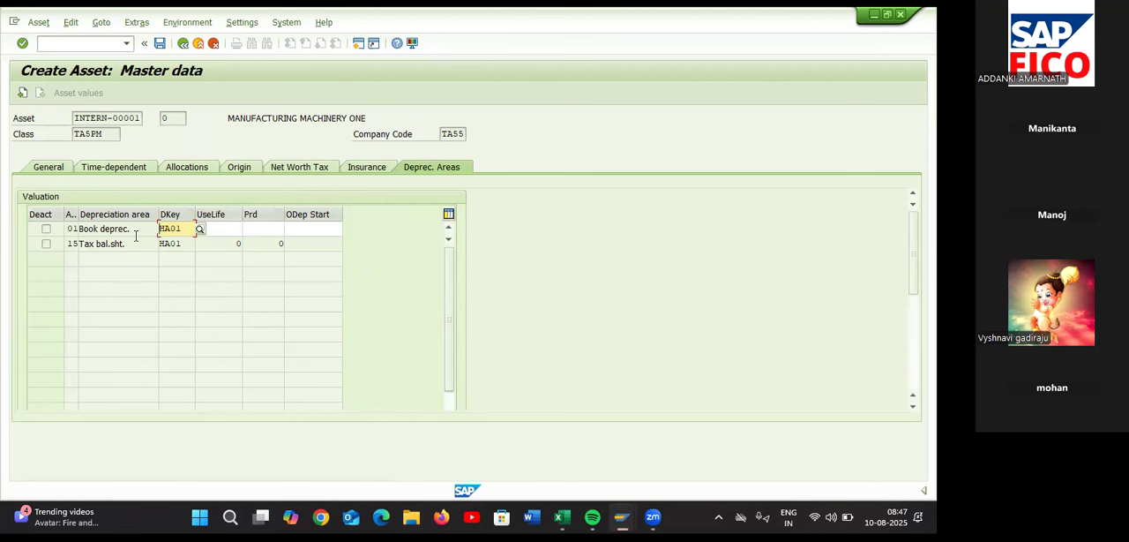
{"action": "left_click", "coordinate": [226, 228]}
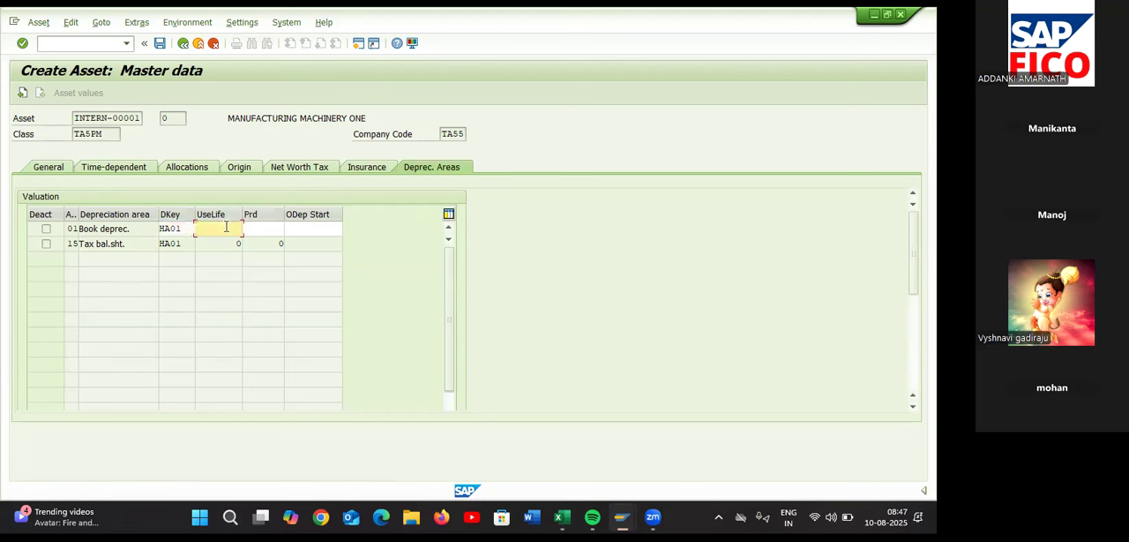
{"action": "type", "text": "10"}
{"action": "key", "text": "Return"}
Set the ordinary depreciation start for Book deprec. to 01.01.2025 and save the new asset
{"action": "left_click", "coordinate": [255, 231]}
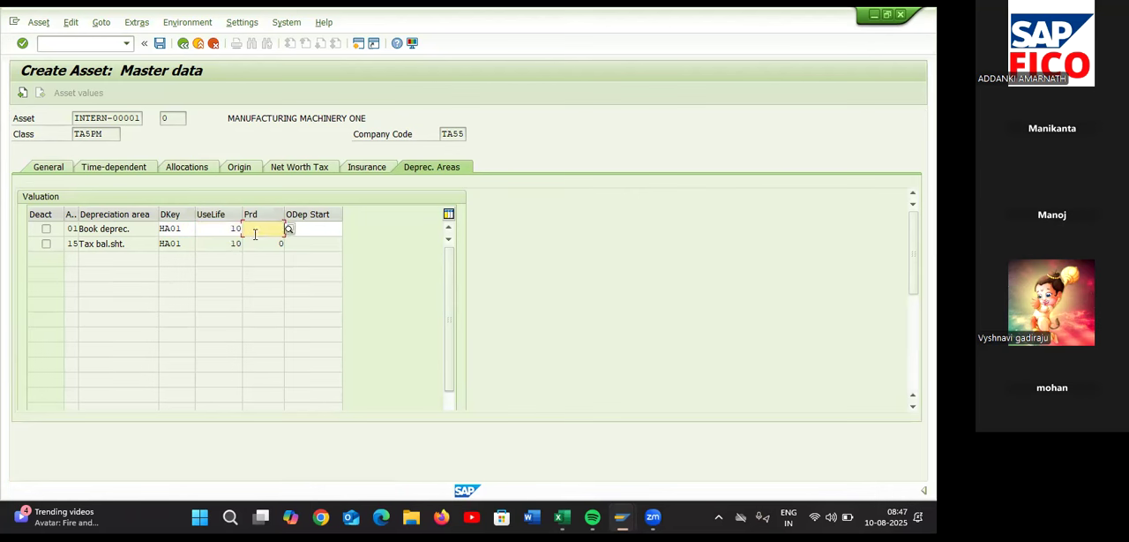
{"action": "left_click", "coordinate": [330, 231]}
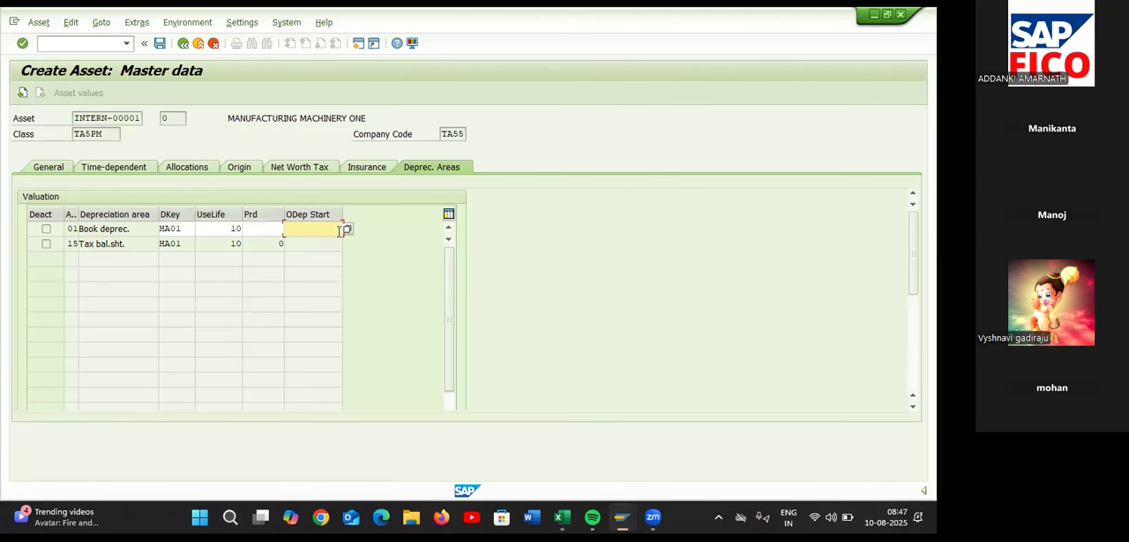
{"action": "type", "text": "01.01.2025"}
{"action": "key", "text": "Return"}
{"action": "left_click", "coordinate": [158, 45]}
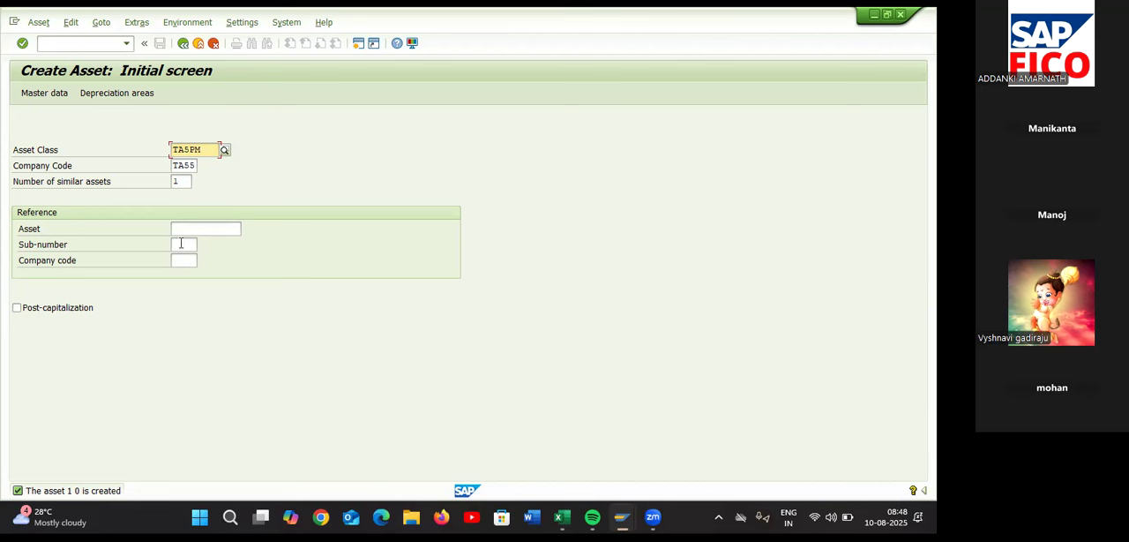
Check the sub asset entry in the Excel checklist, return to SAP and open transaction AS11 for creating an asset subnumber
{"action": "key", "text": "alt+Tab"}
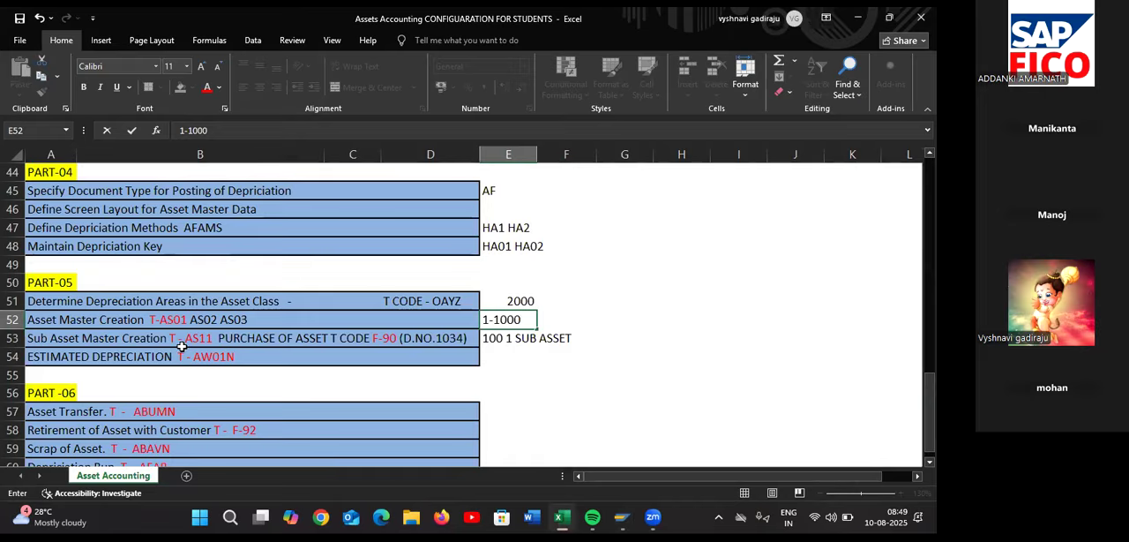
{"action": "key", "text": "alt+Tab"}
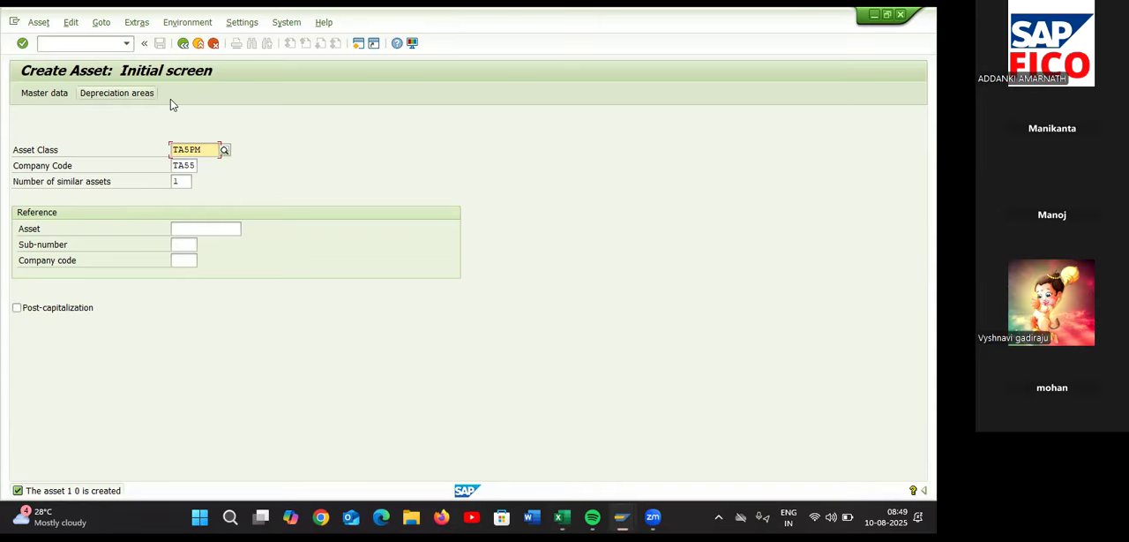
{"action": "left_click", "coordinate": [182, 44]}
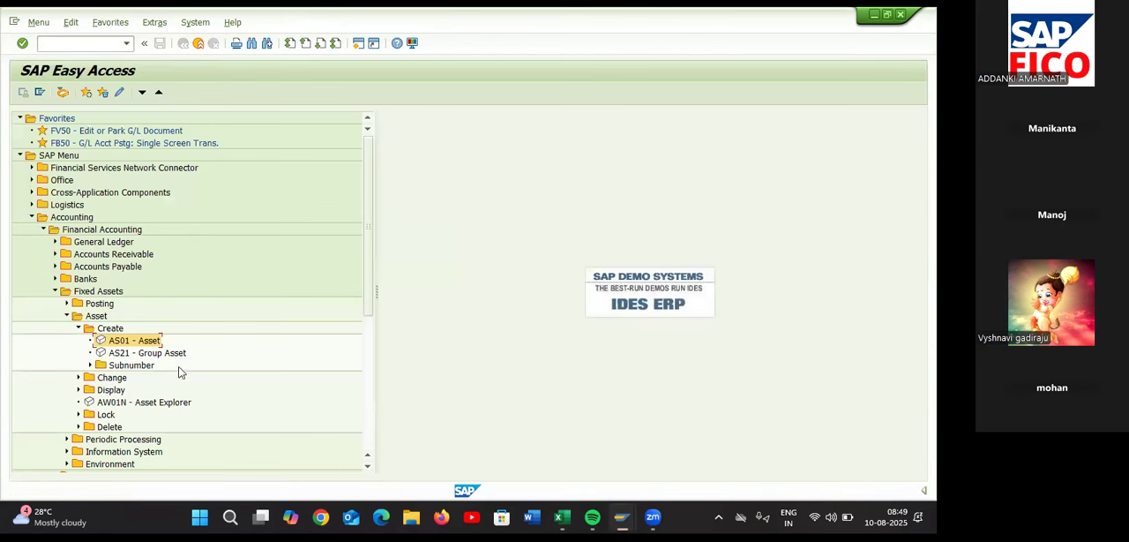
{"action": "left_click", "coordinate": [136, 368]}
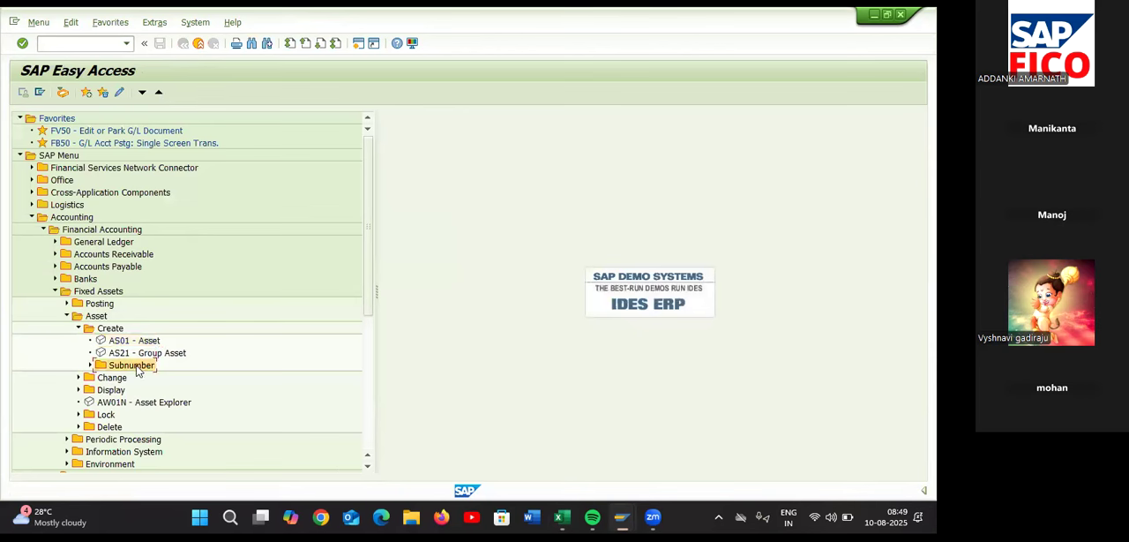
{"action": "left_click", "coordinate": [91, 364]}
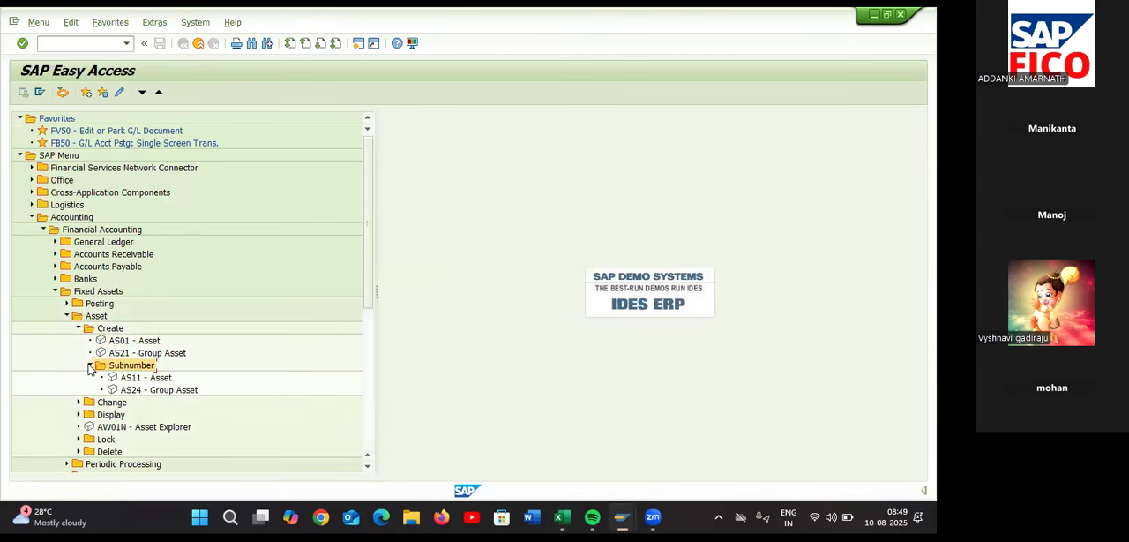
{"action": "double_click", "coordinate": [142, 378]}
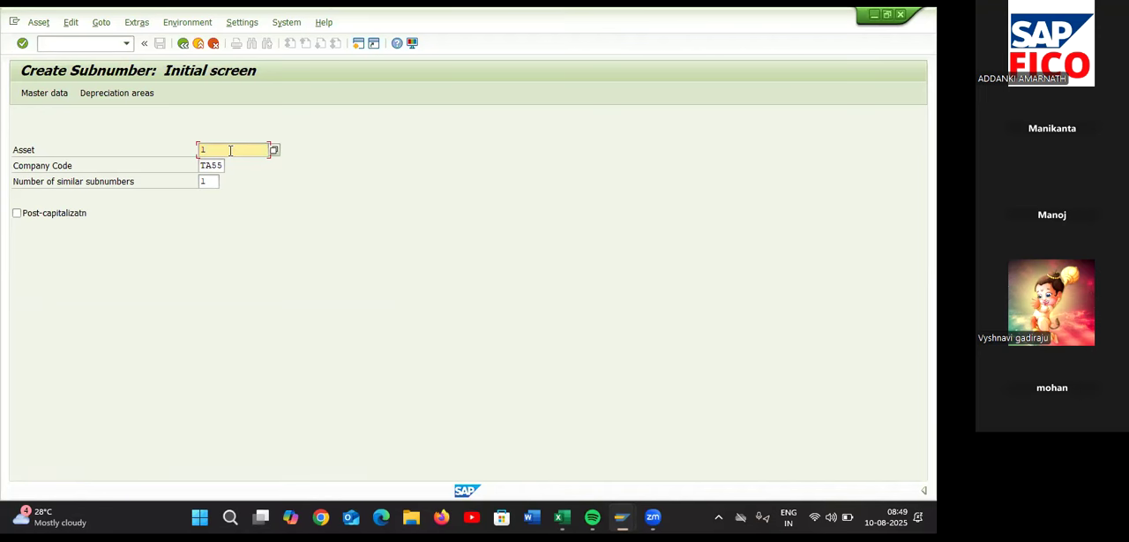
Start a subnumber for asset 1 in company code TA55 and replace its description with MOTOR 1
{"action": "key", "text": "Return"}
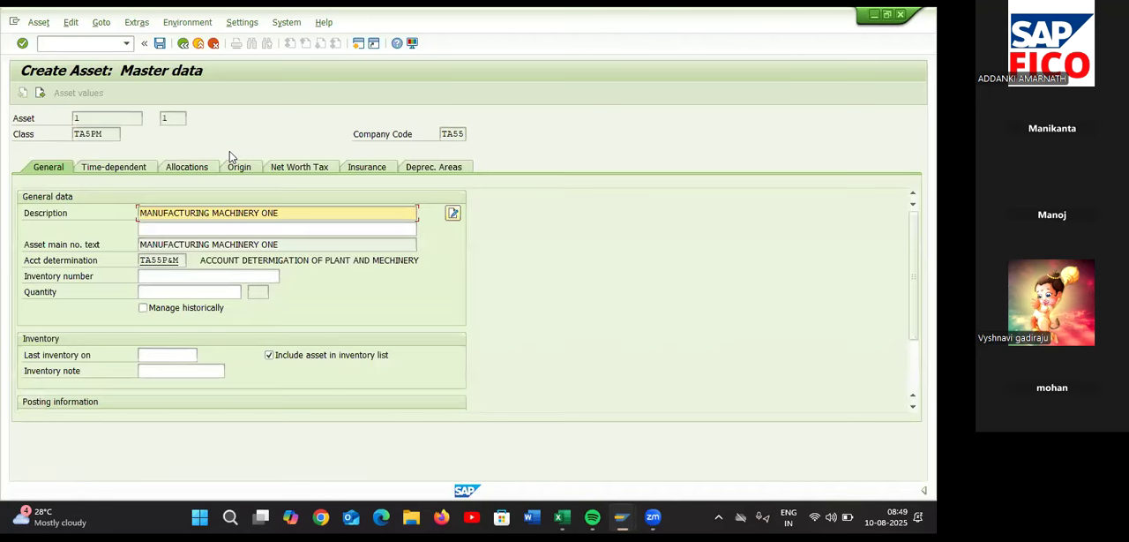
{"action": "left_click", "coordinate": [287, 215]}
{"action": "key", "text": "BackSpace"}
{"action": "key", "text": "BackSpace"}
{"action": "key", "text": "BackSpace"}
{"action": "key", "text": "BackSpace"}
{"action": "key", "text": "BackSpace"}
{"action": "key", "text": "BackSpace"}
{"action": "key", "text": "BackSpace"}
{"action": "key", "text": "BackSpace"}
{"action": "key", "text": "BackSpace"}
{"action": "key", "text": "BackSpace"}
{"action": "key", "text": "BackSpace"}
{"action": "key", "text": "BackSpace"}
{"action": "key", "text": "BackSpace"}
{"action": "key", "text": "BackSpace"}
{"action": "key", "text": "BackSpace"}
{"action": "key", "text": "BackSpace"}
{"action": "key", "text": "BackSpace"}
{"action": "key", "text": "BackSpace"}
{"action": "key", "text": "BackSpace"}
{"action": "key", "text": "BackSpace"}
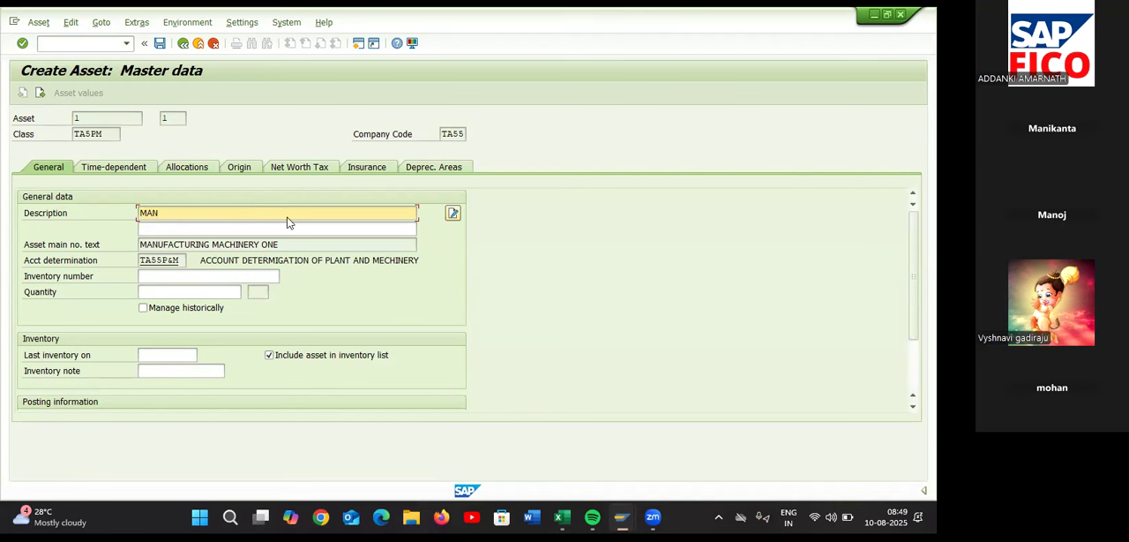
{"action": "key", "text": "BackSpace"}
{"action": "key", "text": "BackSpace"}
{"action": "key", "text": "BackSpace"}
{"action": "type", "text": "MOTOR ONE"}
{"action": "key", "text": "BackSpace"}
{"action": "key", "text": "BackSpace"}
{"action": "key", "text": "BackSpace"}
{"action": "type", "text": "2"}
{"action": "key", "text": "BackSpace"}
{"action": "type", "text": "1"}
Set the subnumber's capitalization date to 10.08.2025, check its depreciation areas and save it
{"action": "scroll", "coordinate": [148, 385], "scroll_direction": "down", "scroll_amount": 3}
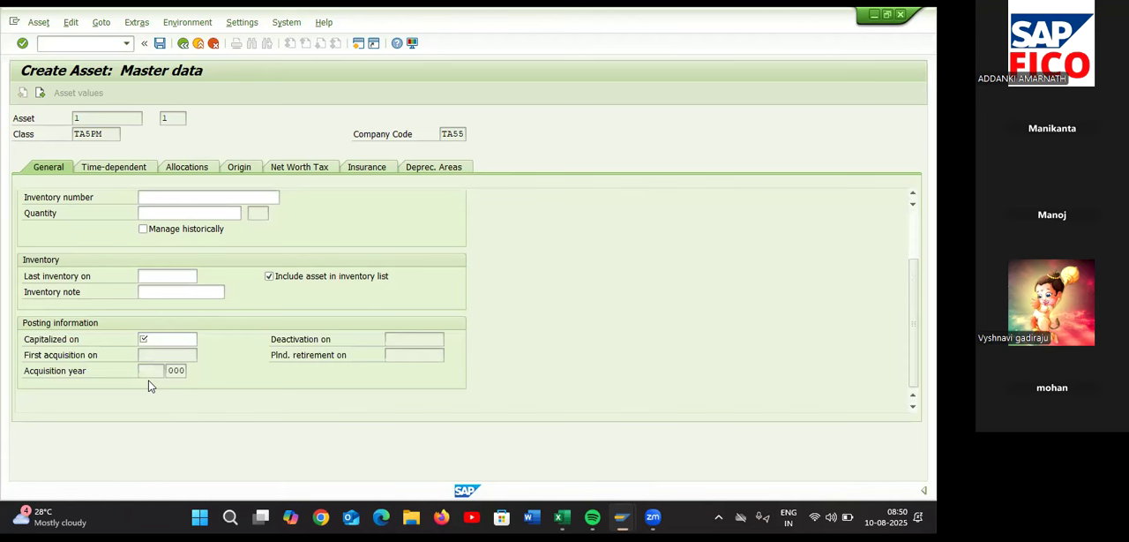
{"action": "left_click", "coordinate": [160, 338]}
{"action": "left_click", "coordinate": [203, 339]}
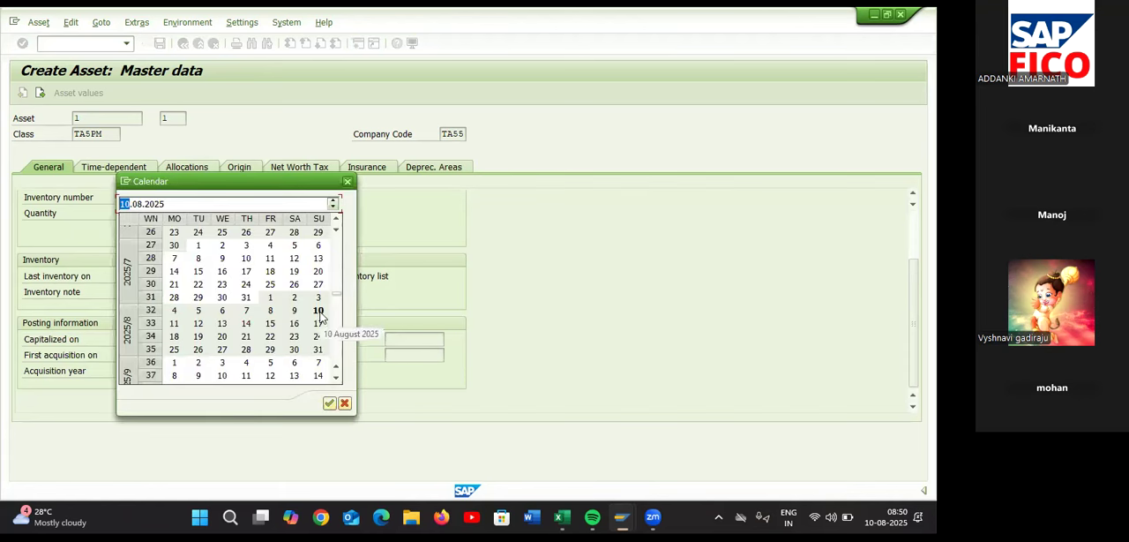
{"action": "double_click", "coordinate": [321, 313]}
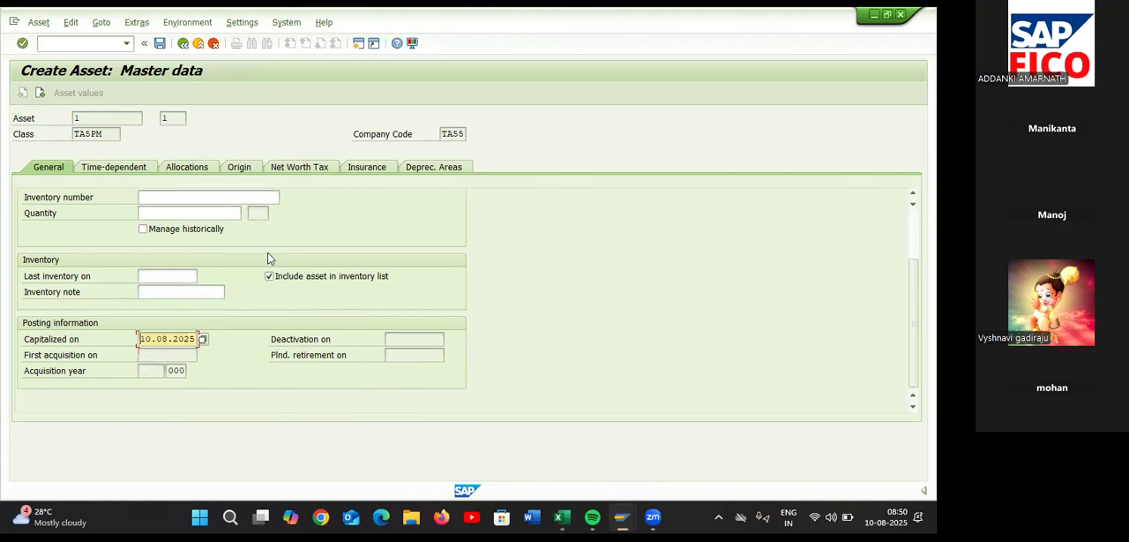
{"action": "scroll", "coordinate": [270, 257], "scroll_direction": "up", "scroll_amount": 2}
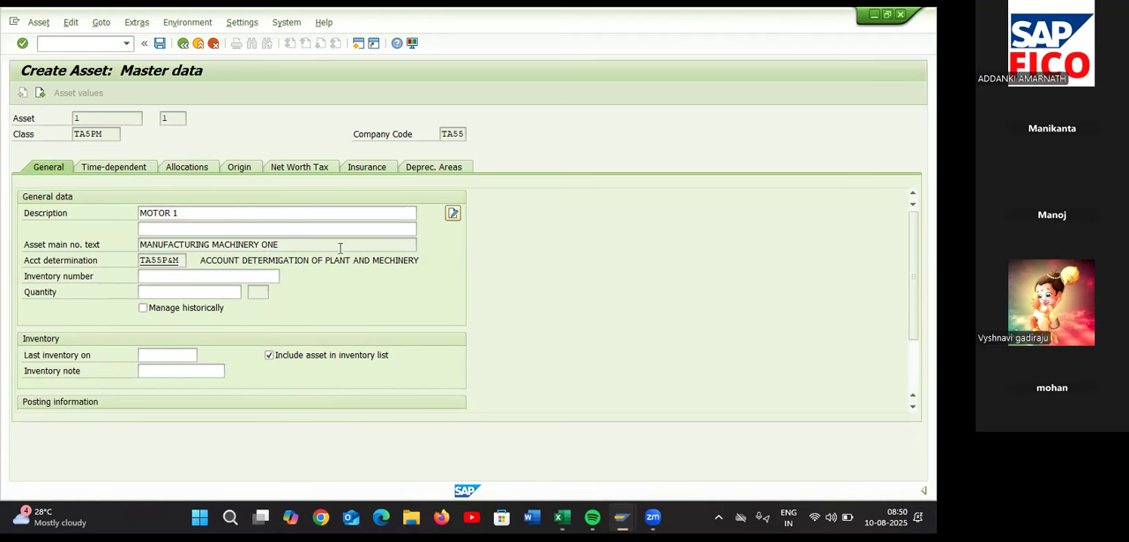
{"action": "left_click", "coordinate": [433, 168]}
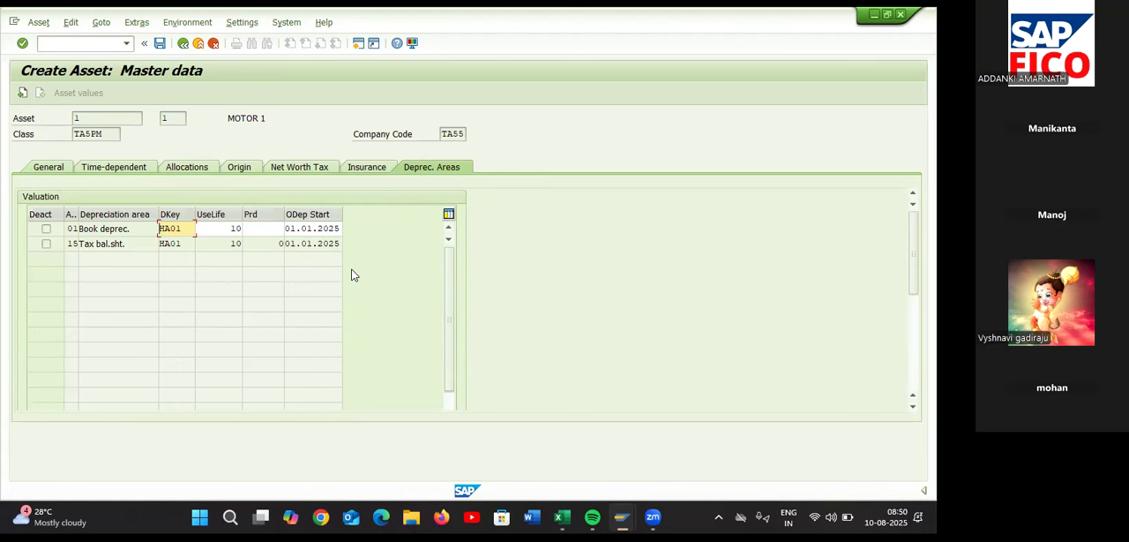
{"action": "left_click", "coordinate": [159, 44]}
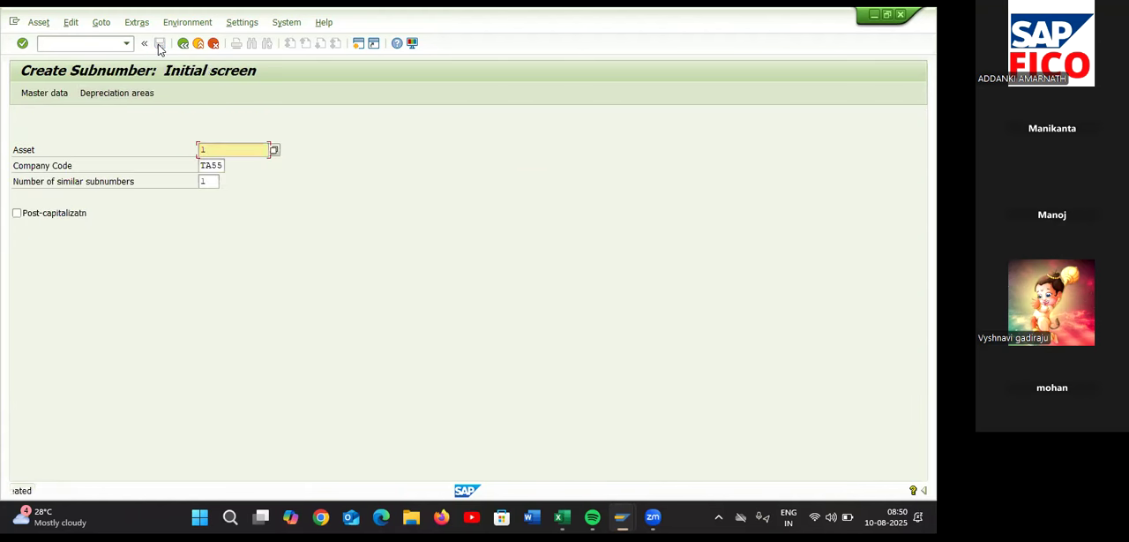
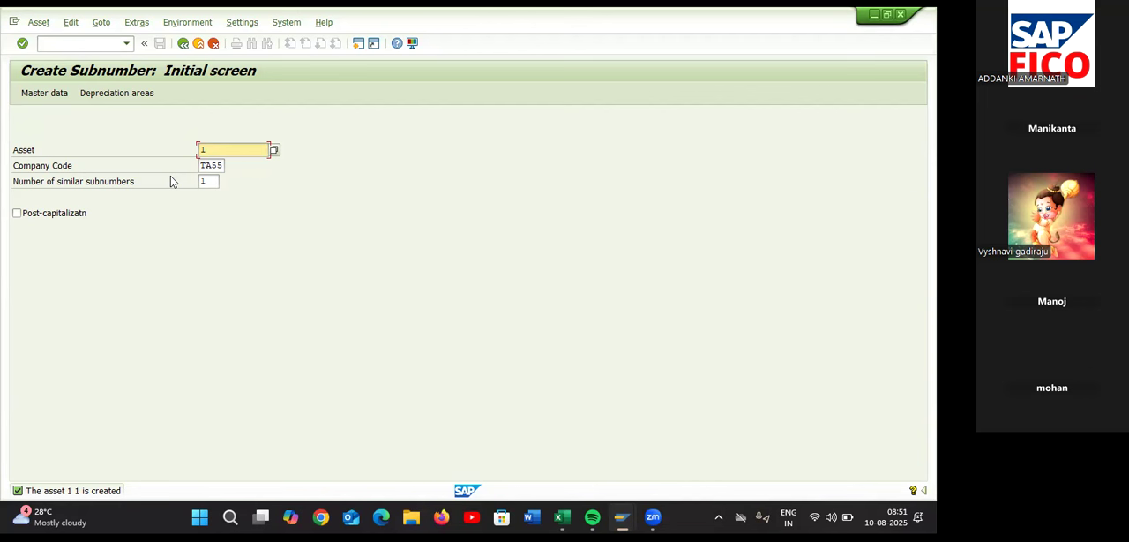
Look up the asset purchase transaction code in the Excel checklist, return to SAP and open transaction F-90
{"action": "left_click", "coordinate": [109, 42]}
{"action": "key", "text": "alt+Tab"}
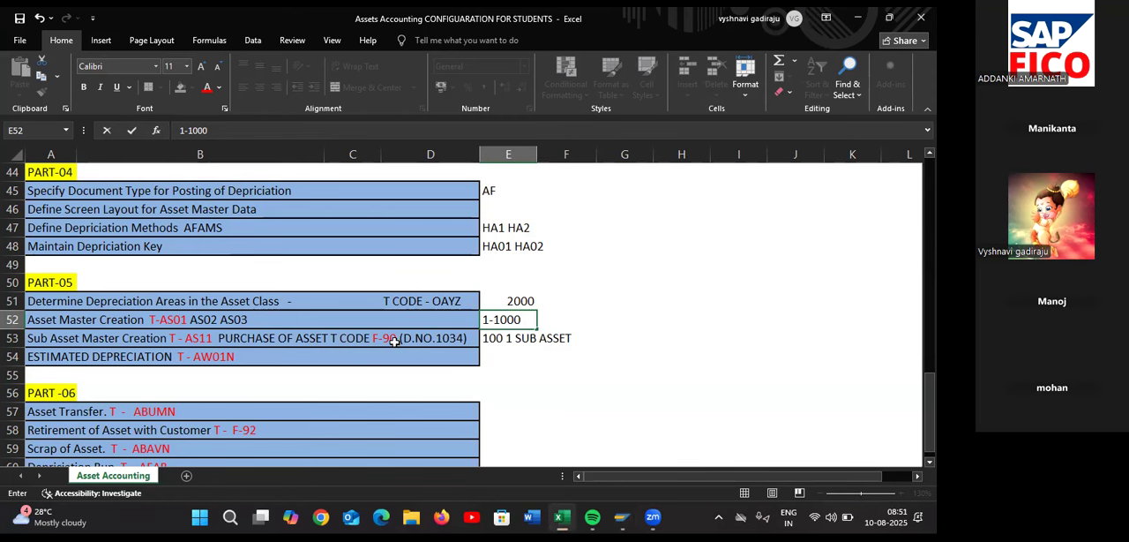
{"action": "key", "text": "alt+Tab"}
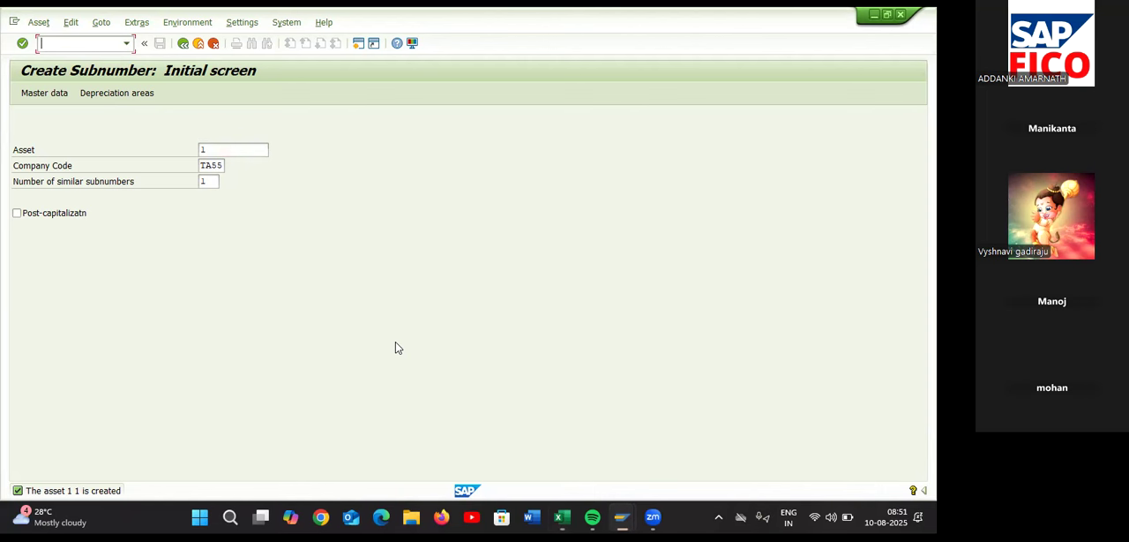
{"action": "type", "text": "/NF-90"}
{"action": "key", "text": "Return"}
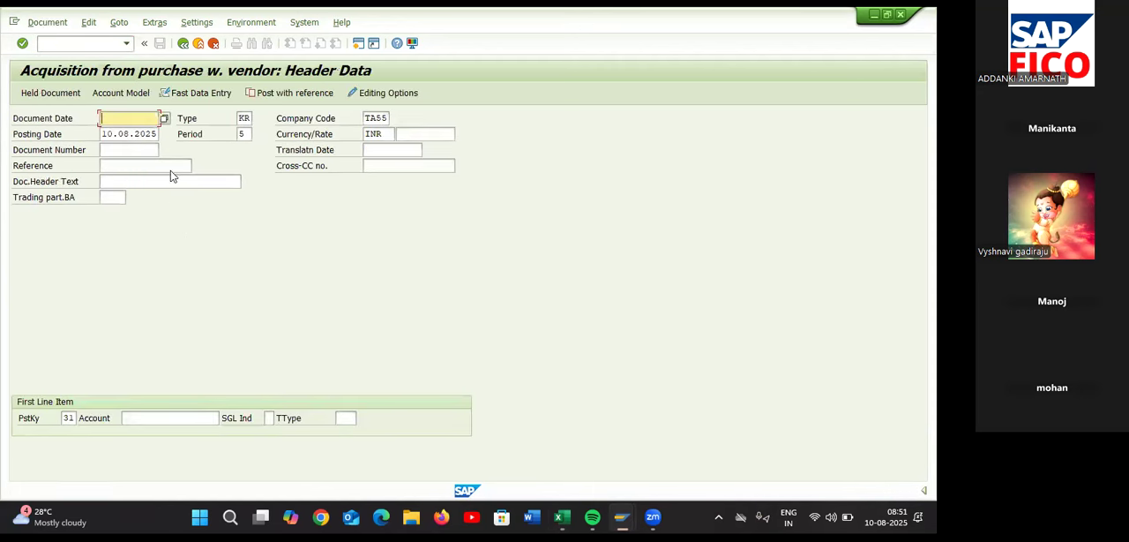
Set the document date to 10.08.2025, select vendor 123 ENTERPRISES for the first line item and continue to the vendor item
{"action": "left_click", "coordinate": [164, 118]}
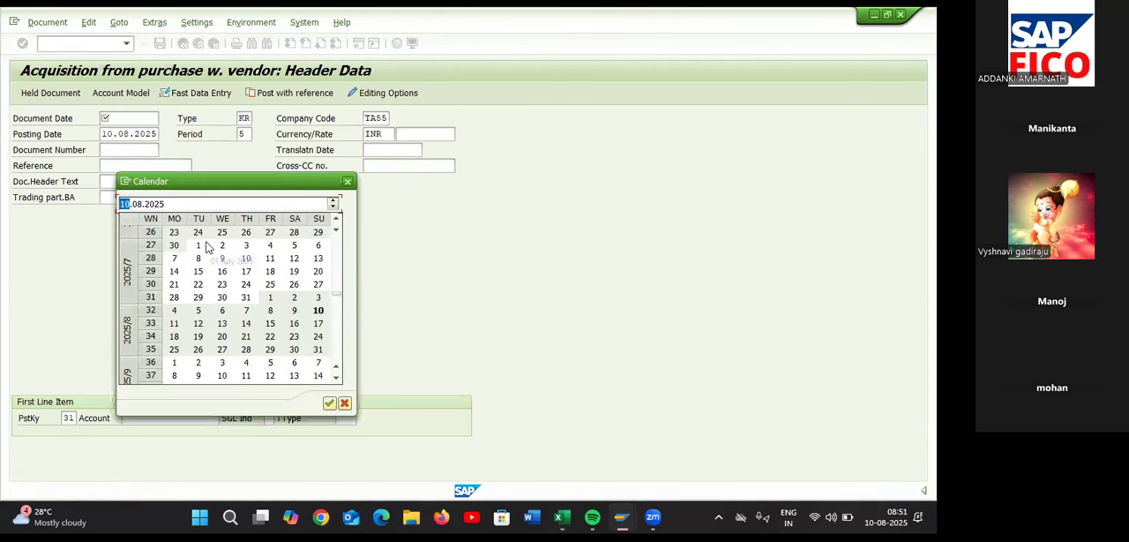
{"action": "double_click", "coordinate": [319, 310]}
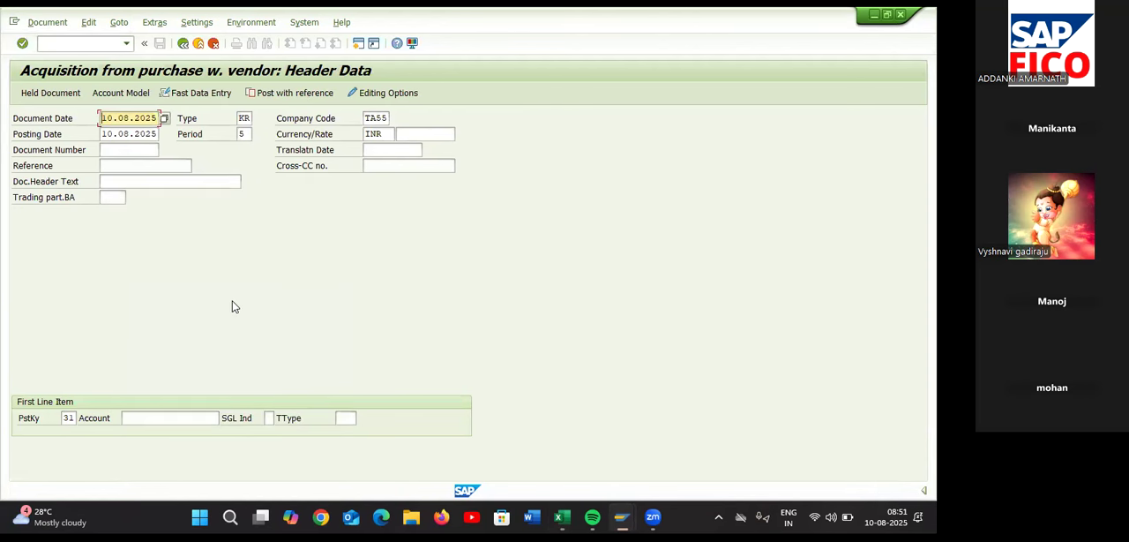
{"action": "left_click", "coordinate": [154, 414]}
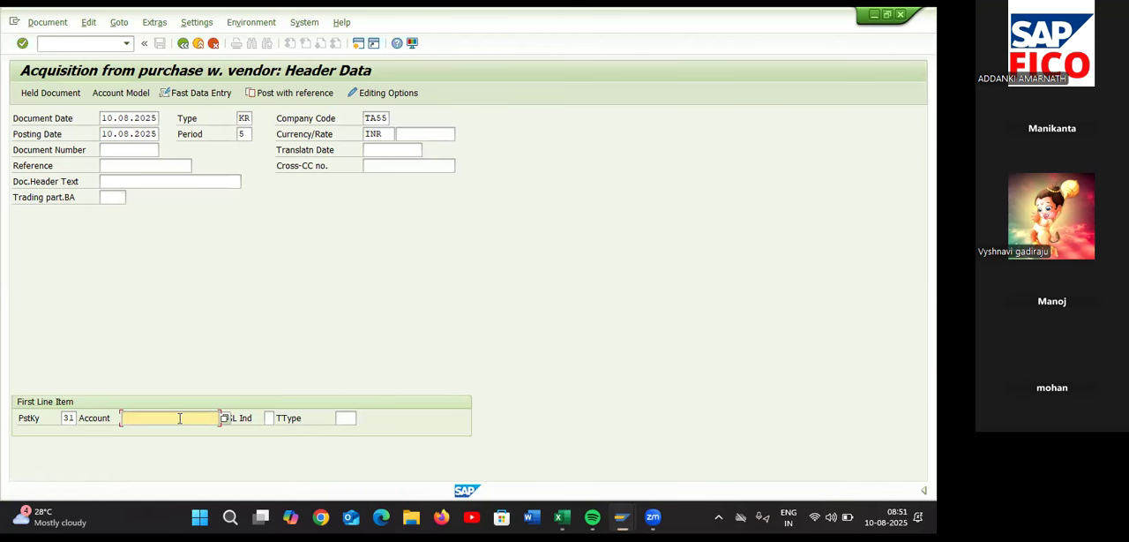
{"action": "left_click", "coordinate": [225, 418]}
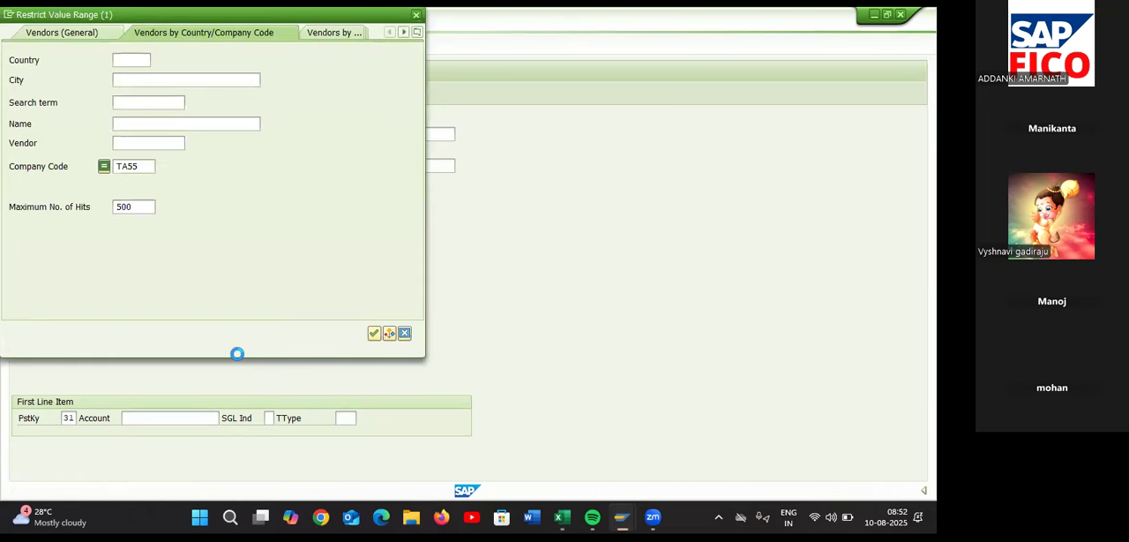
{"action": "key", "text": "Return"}
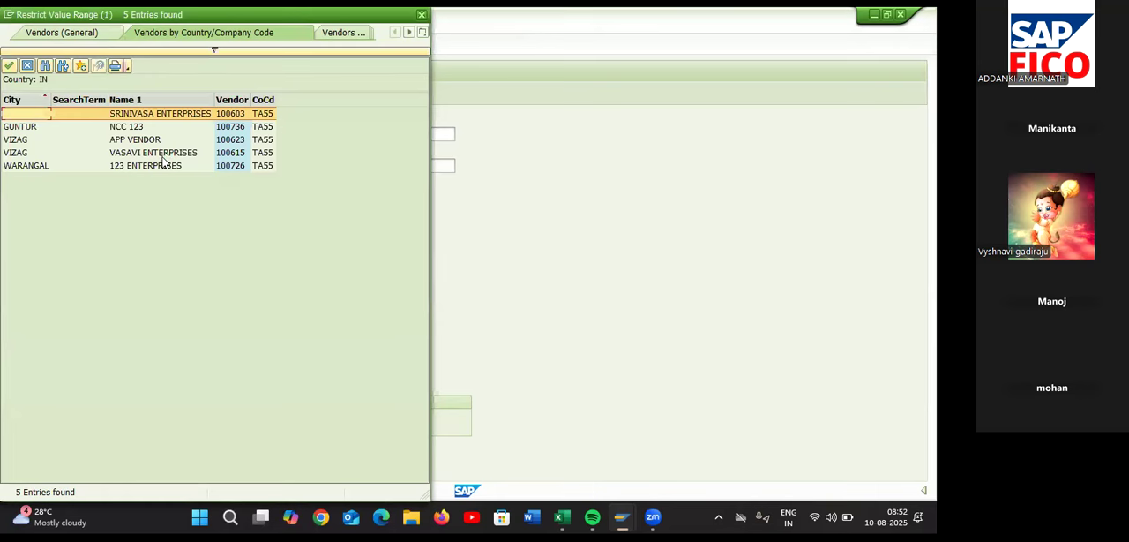
{"action": "double_click", "coordinate": [164, 165]}
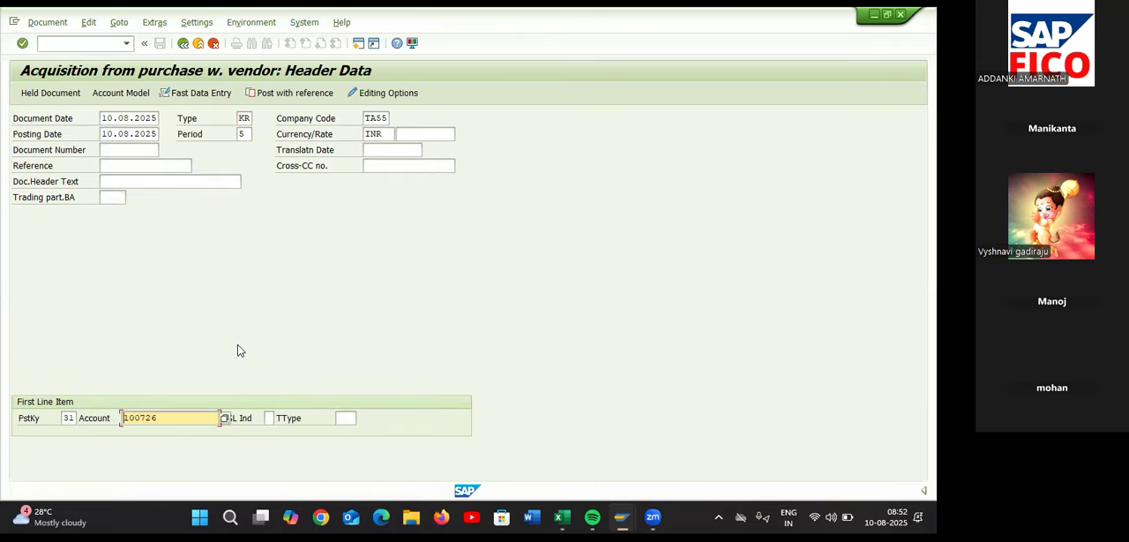
{"action": "key", "text": "Return"}
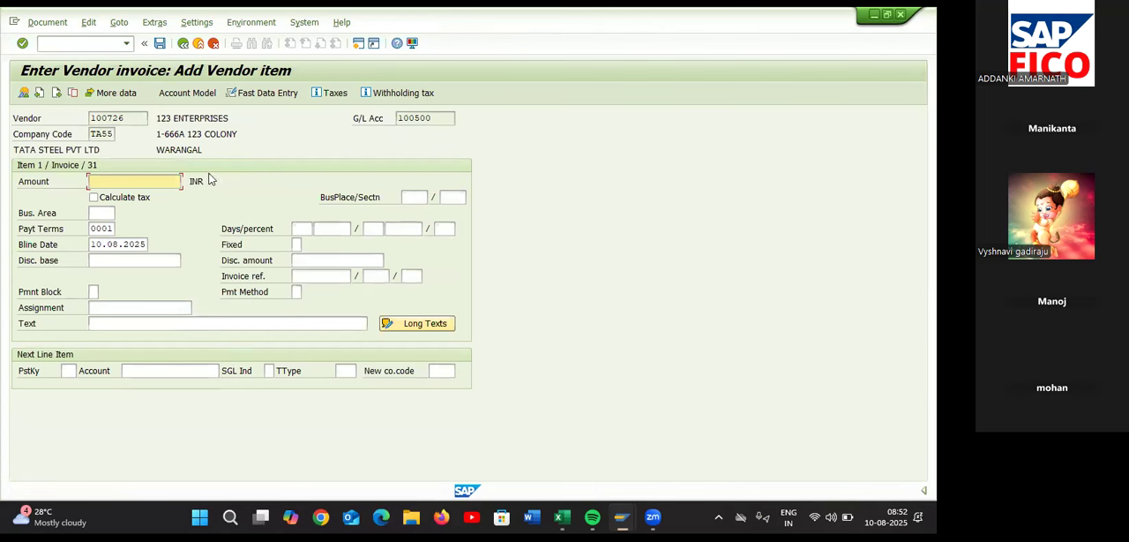
Enter an amount of 100000 INR and the text PURCHASE OF MACHINERY for the vendor item
{"action": "type", "text": "1"}
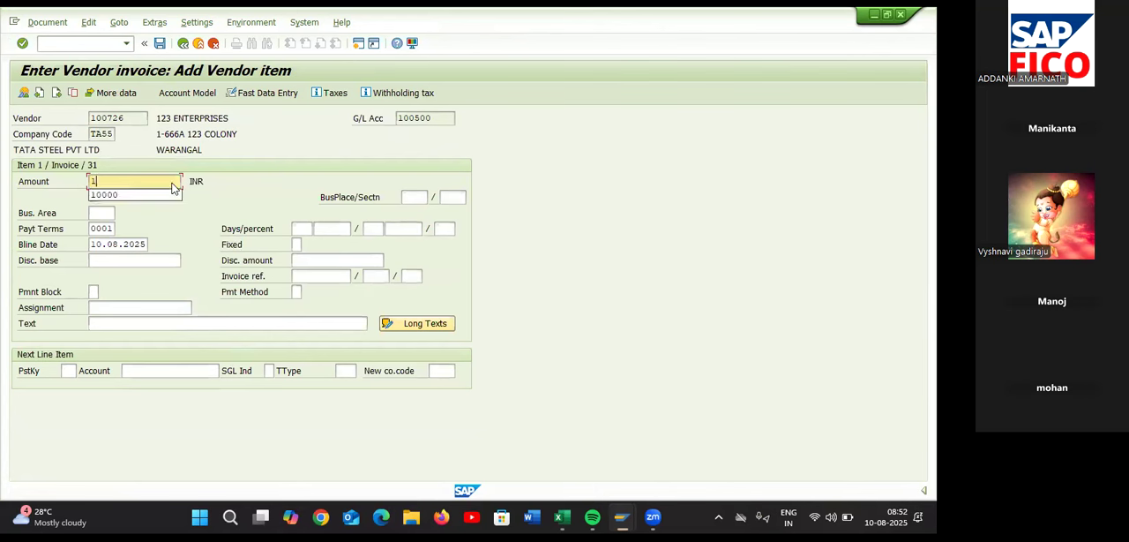
{"action": "type", "text": "00000"}
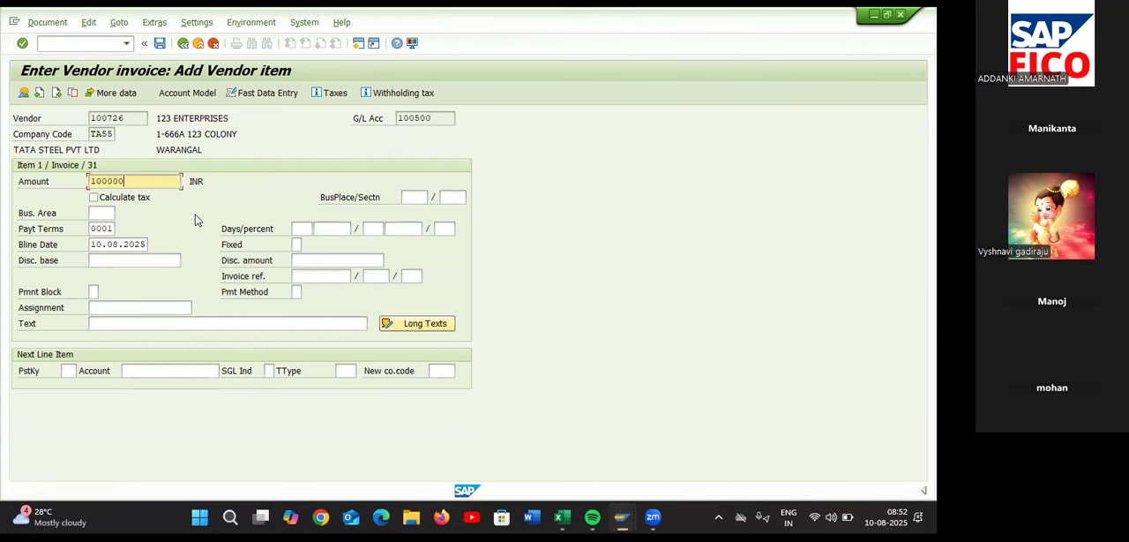
{"action": "left_click", "coordinate": [152, 324]}
{"action": "type", "text": "PURCHASE OF M"}
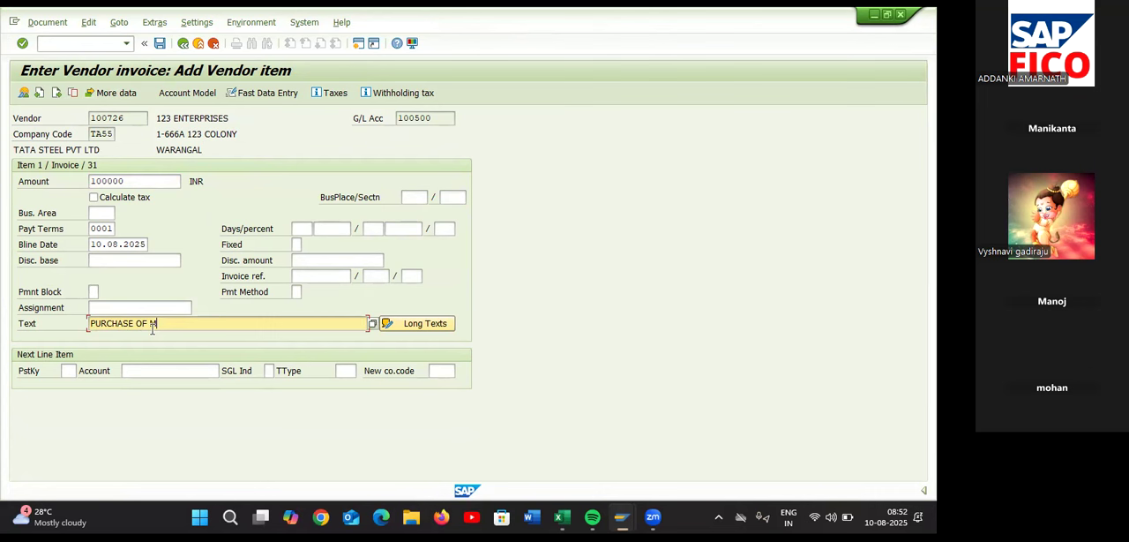
{"action": "type", "text": "ACHINERY"}
Give the next line item posting key 70 and select the main asset MANUFACTURING MACHINERY ONE as its account
{"action": "left_click", "coordinate": [69, 370]}
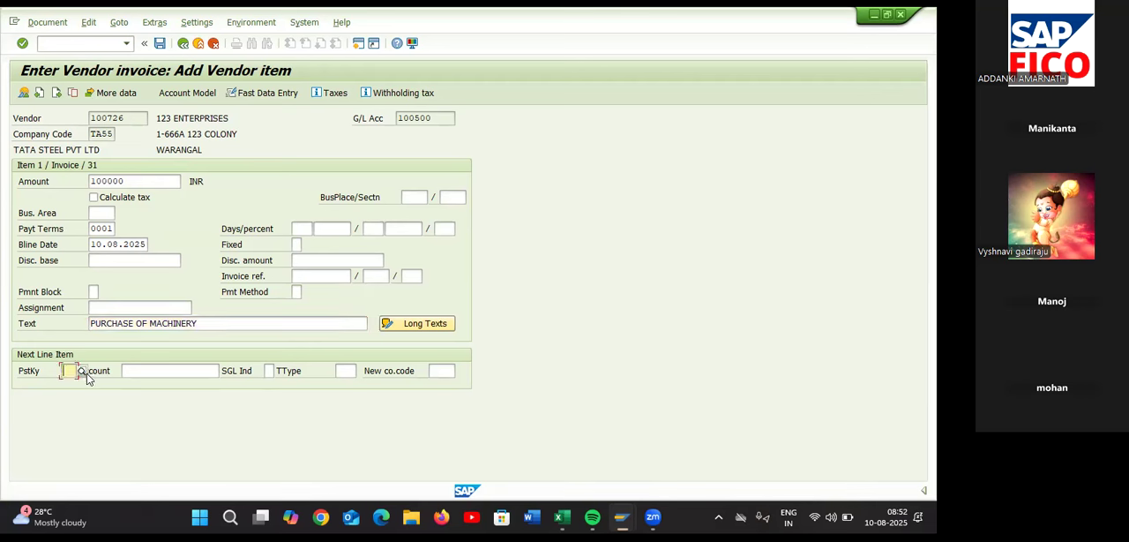
{"action": "type", "text": "70"}
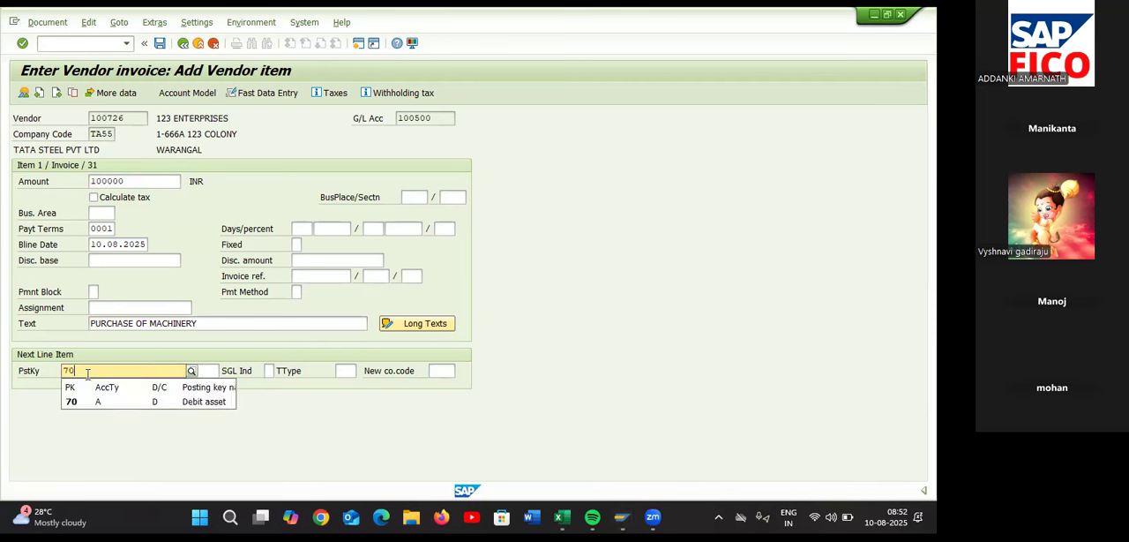
{"action": "left_click", "coordinate": [93, 402]}
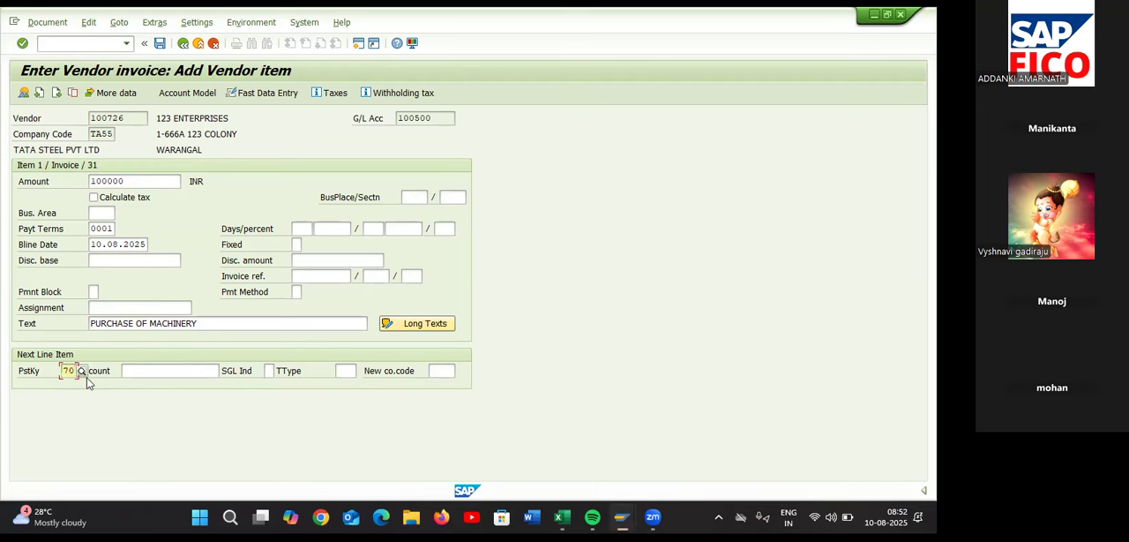
{"action": "left_click", "coordinate": [139, 372]}
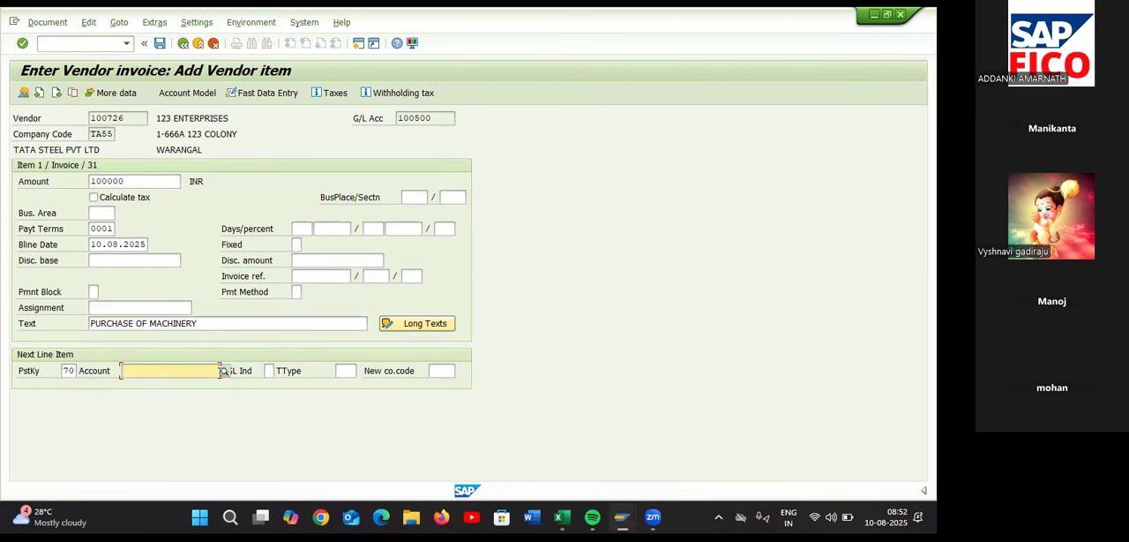
{"action": "left_click", "coordinate": [224, 371]}
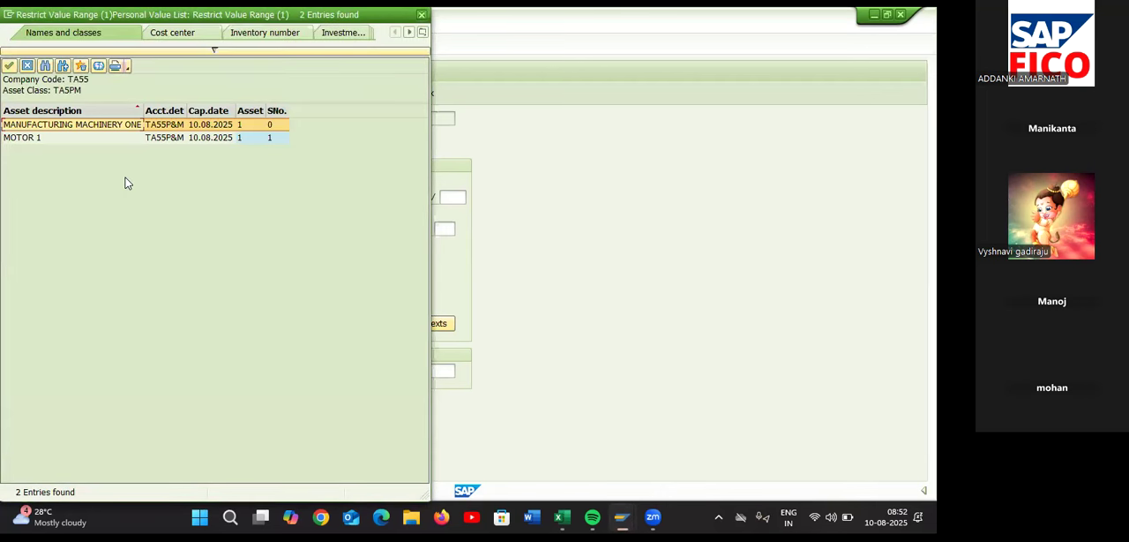
{"action": "double_click", "coordinate": [113, 129]}
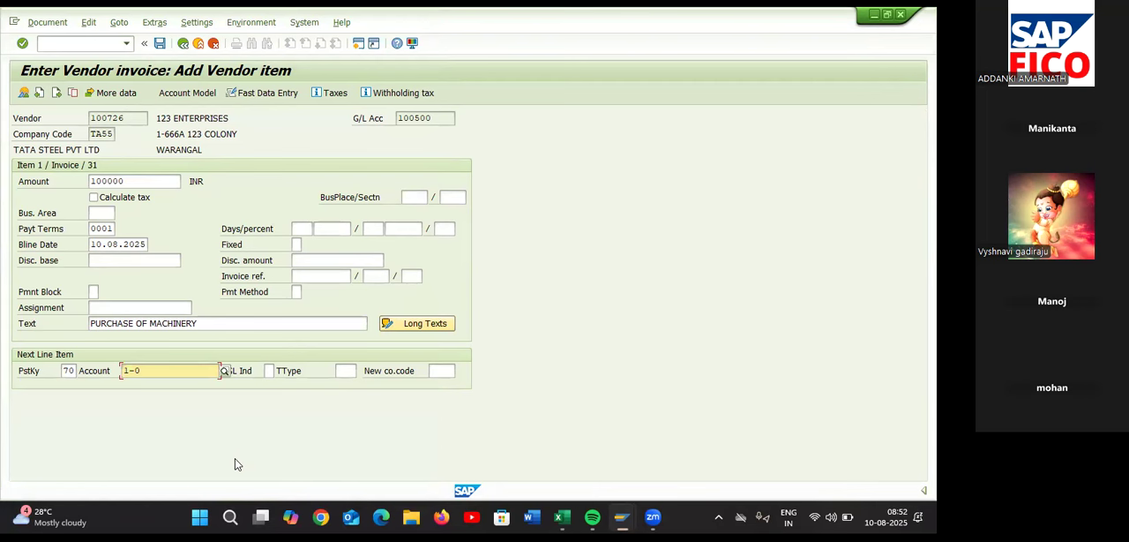
Assign transaction type 100 (External asset acquisition) to the next line item and continue to the asset item
{"action": "left_click", "coordinate": [269, 371]}
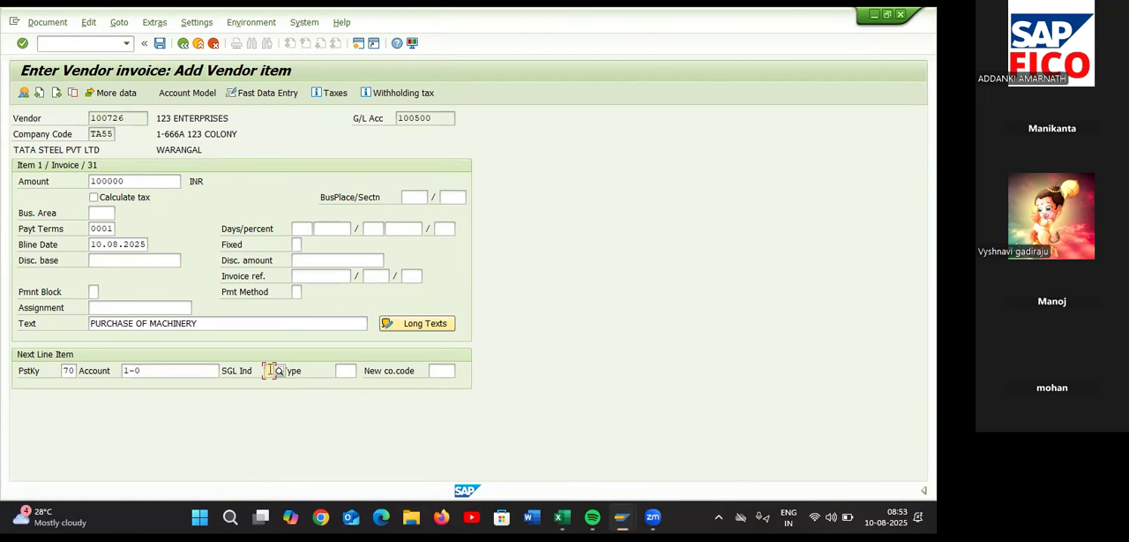
{"action": "key", "text": "Tab"}
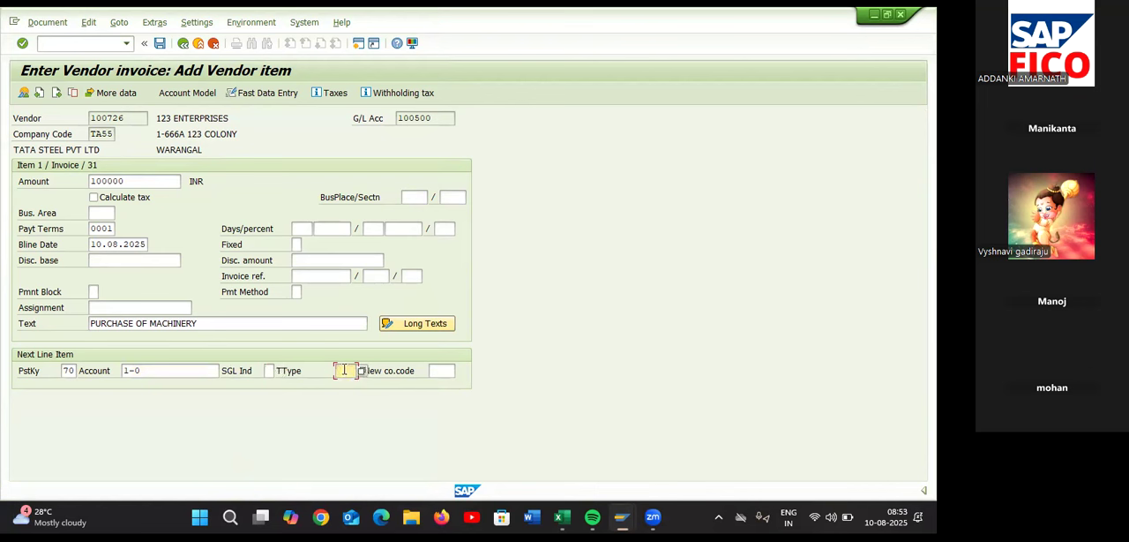
{"action": "left_click", "coordinate": [362, 370]}
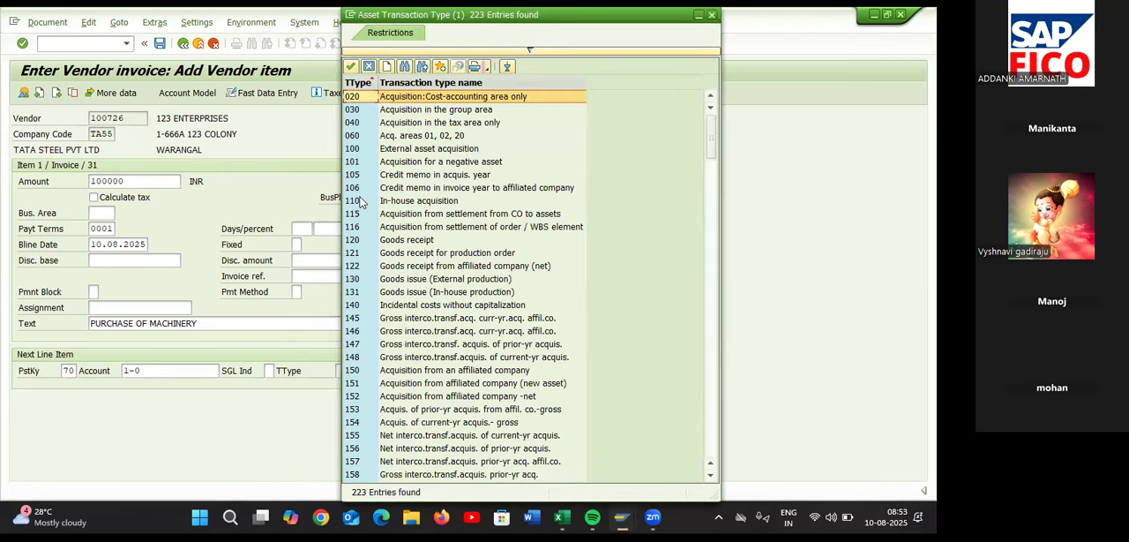
{"action": "left_click", "coordinate": [383, 151]}
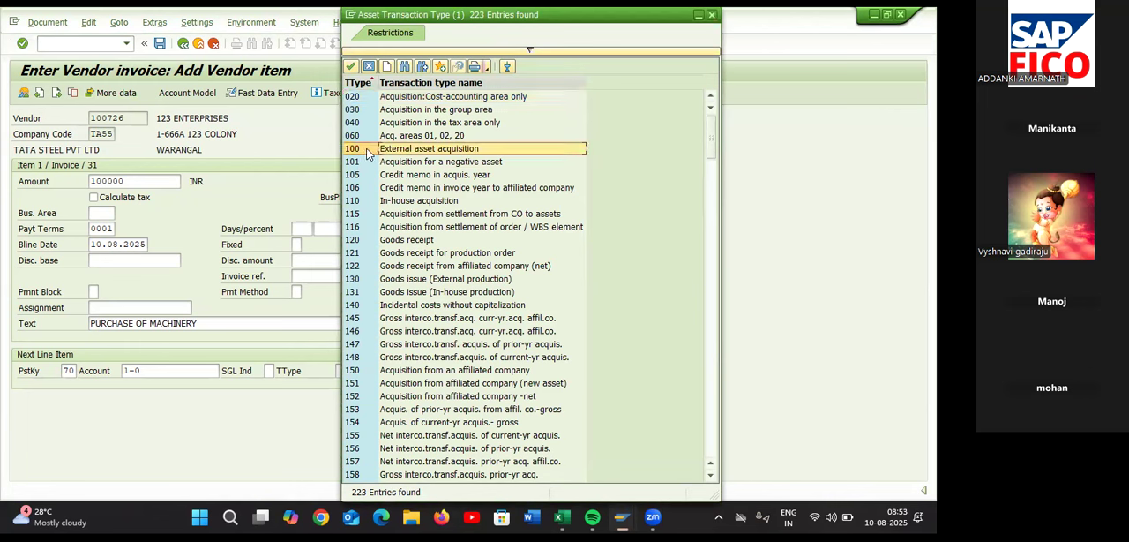
{"action": "double_click", "coordinate": [368, 153]}
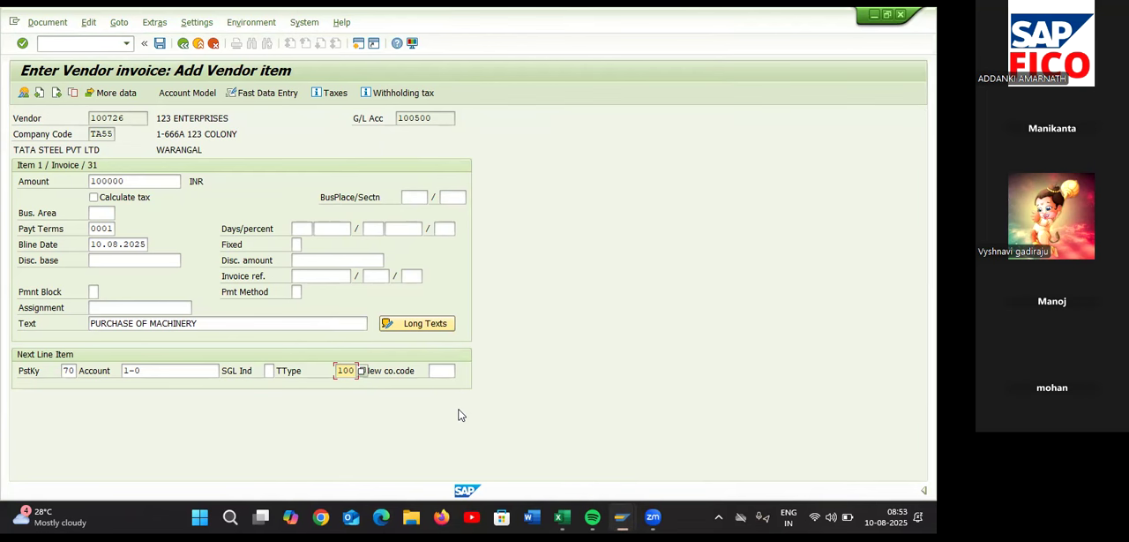
{"action": "key", "text": "Return"}
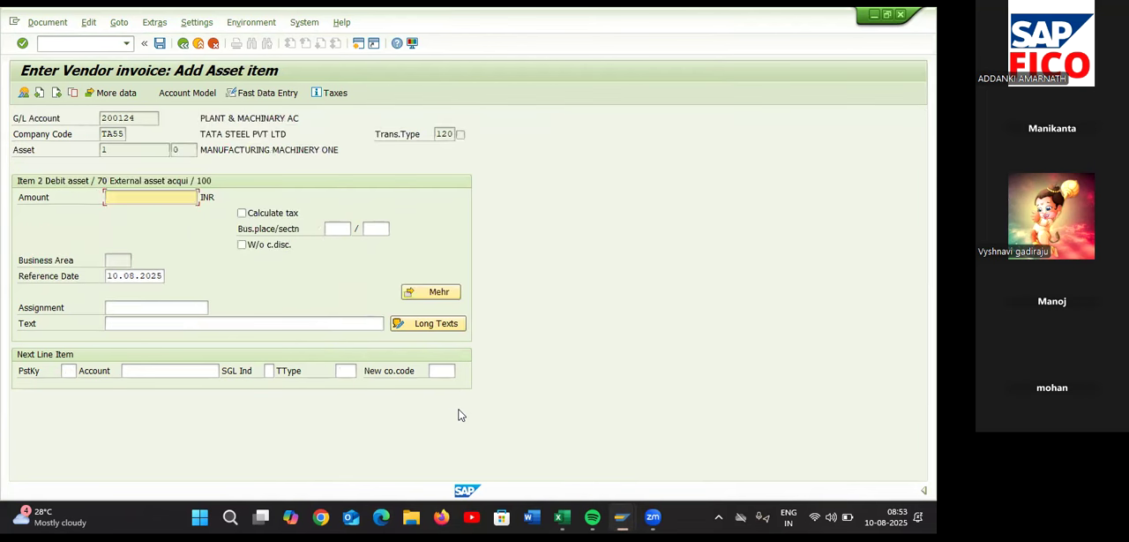
Fill the asset item's amount with * and its text with + to carry over the vendor item's values
{"action": "type", "text": "*"}
{"action": "left_click", "coordinate": [346, 321]}
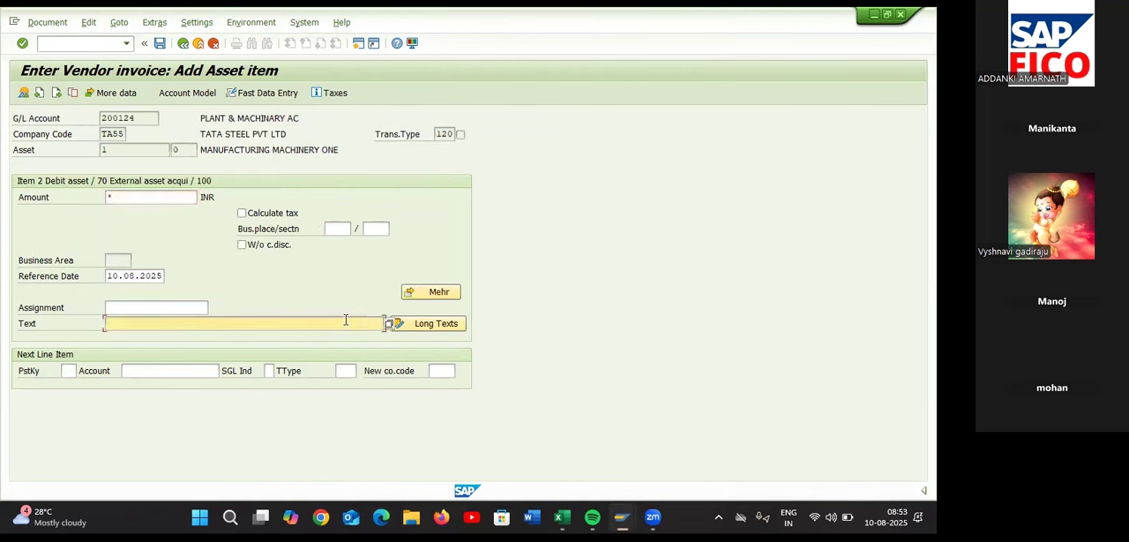
{"action": "type", "text": "+"}
{"action": "key", "text": "Return"}
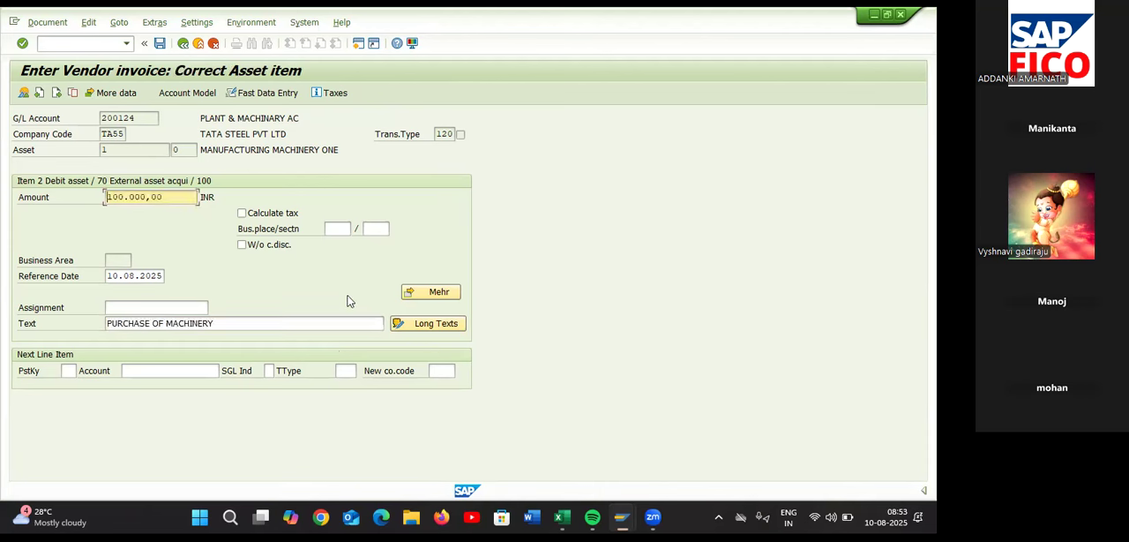
Simulate the vendor invoice and post it
{"action": "left_click", "coordinate": [62, 22]}
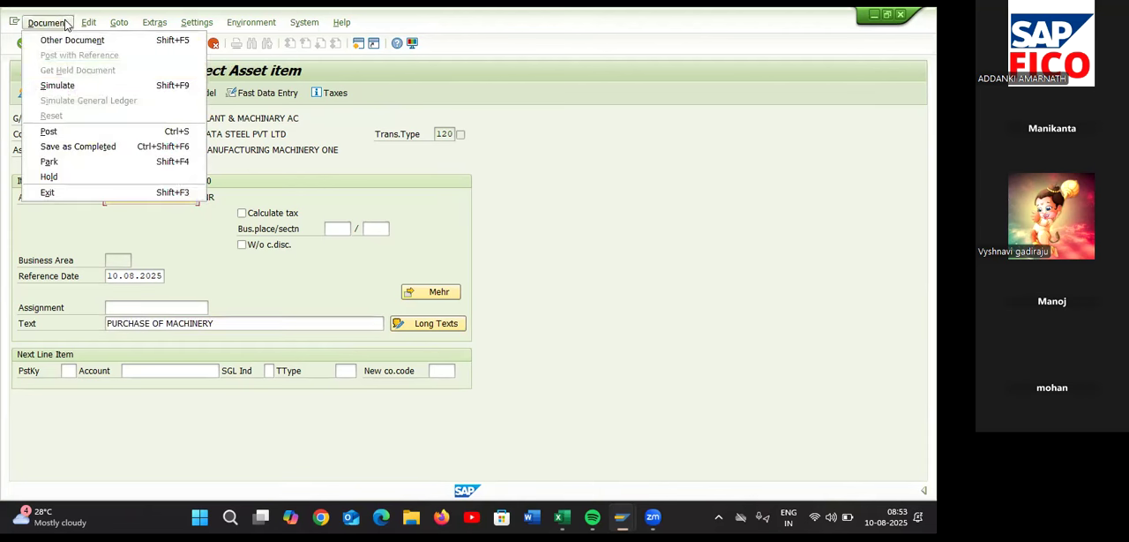
{"action": "left_click", "coordinate": [58, 86]}
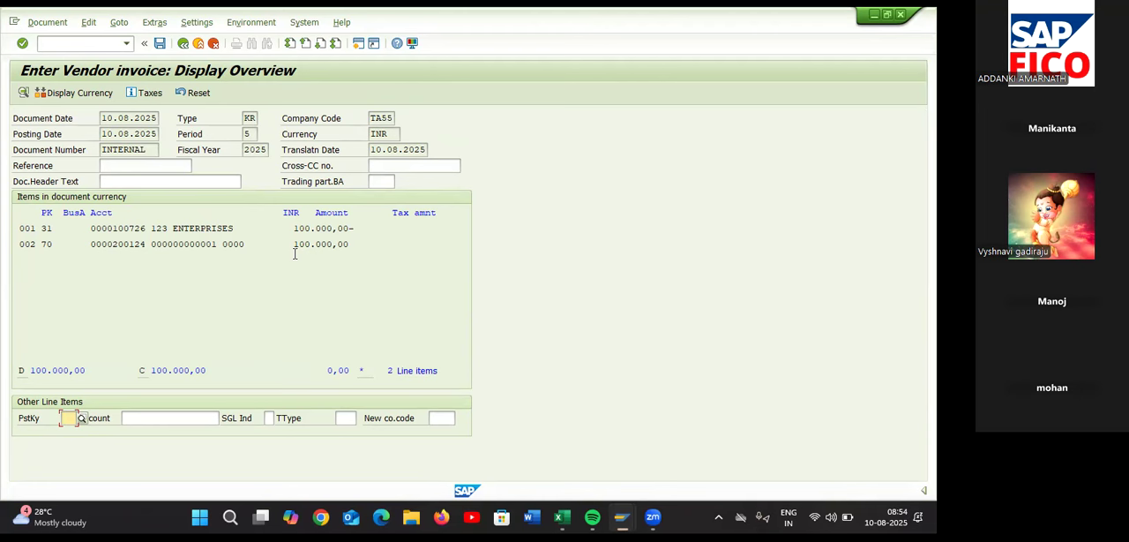
{"action": "left_click", "coordinate": [160, 43]}
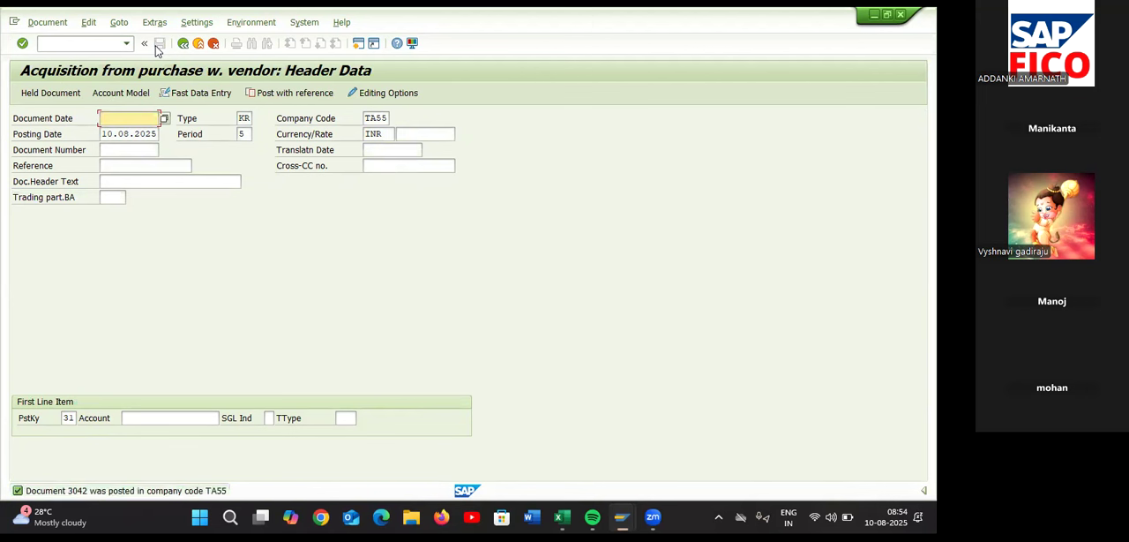
Display the posted document, check its general ledger view, go back to the entry screen and switch to the Excel checklist
{"action": "left_click", "coordinate": [56, 24]}
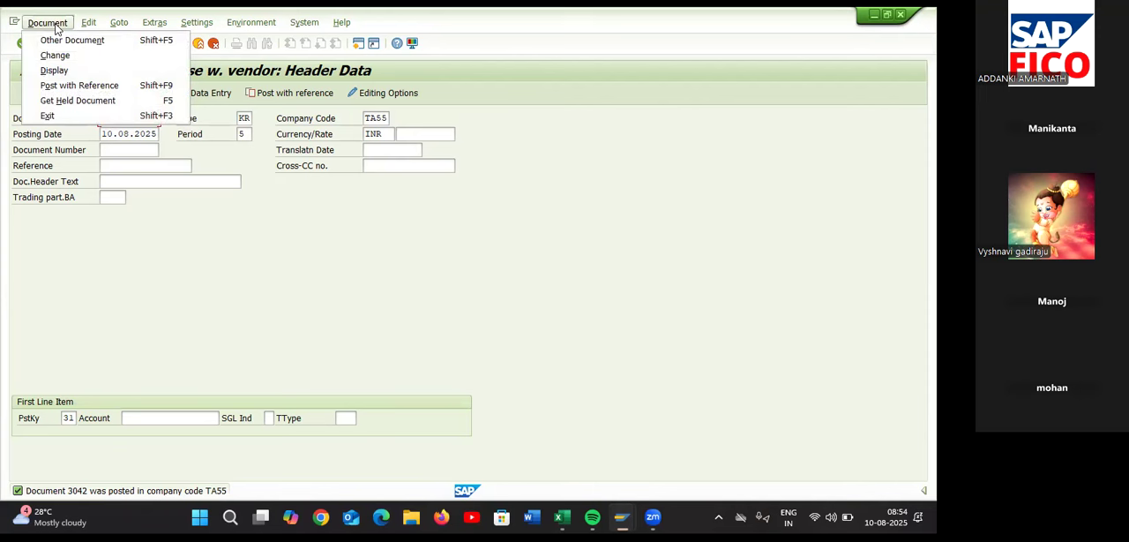
{"action": "left_click", "coordinate": [55, 69]}
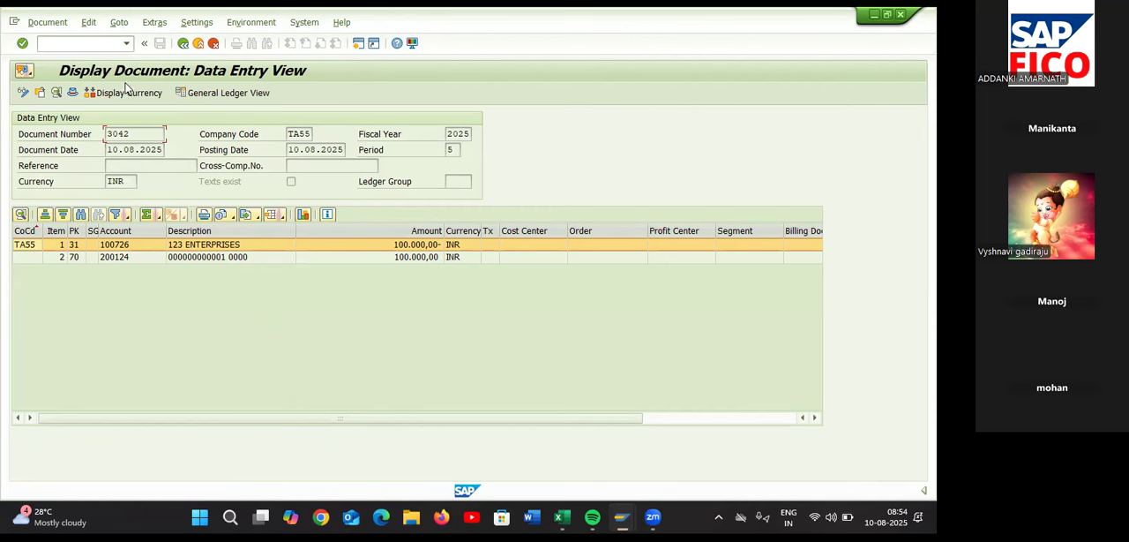
{"action": "left_click", "coordinate": [208, 92]}
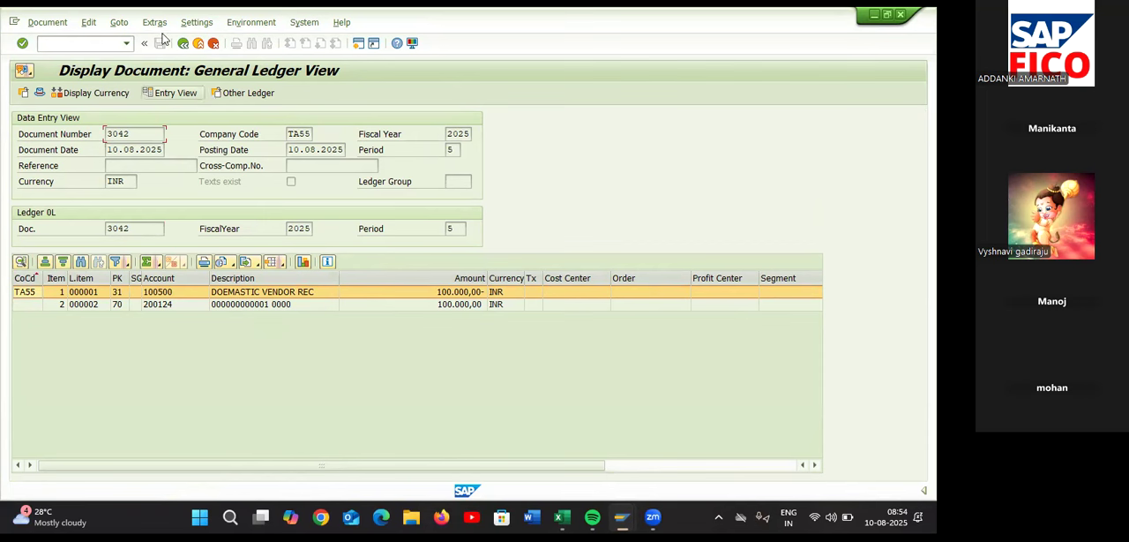
{"action": "left_click", "coordinate": [182, 44]}
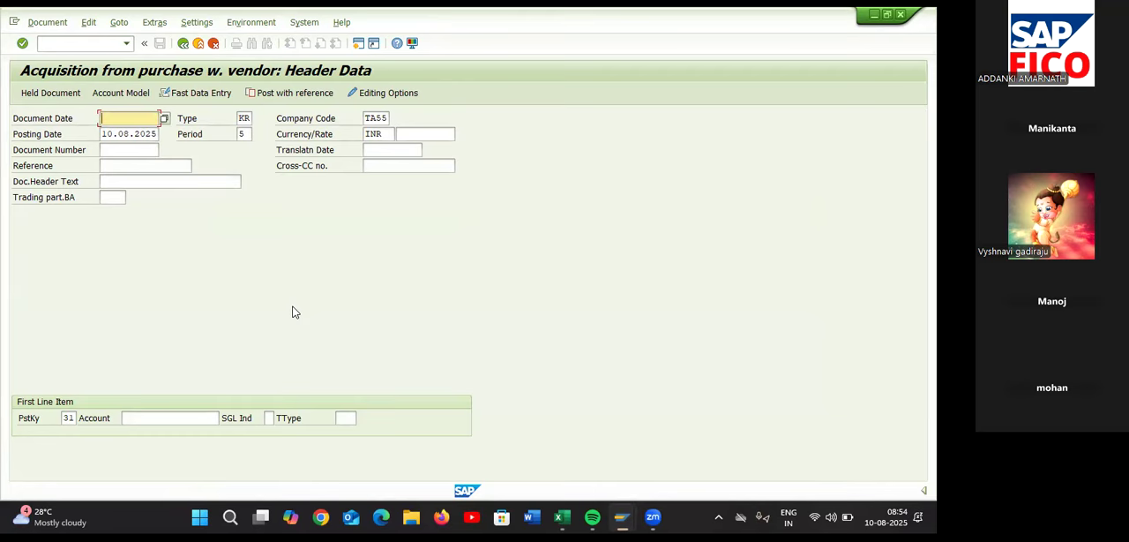
{"action": "key", "text": "alt+Tab"}
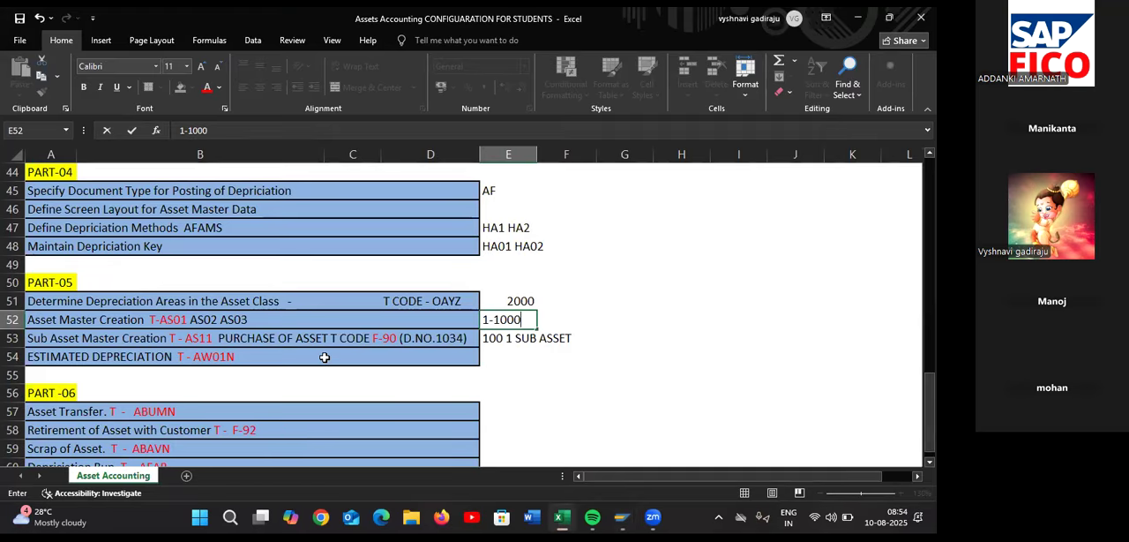
Find the estimated depreciation entry (AW01N) in Part-05 of the checklist and switch to SAP
{"action": "left_click", "coordinate": [313, 355]}
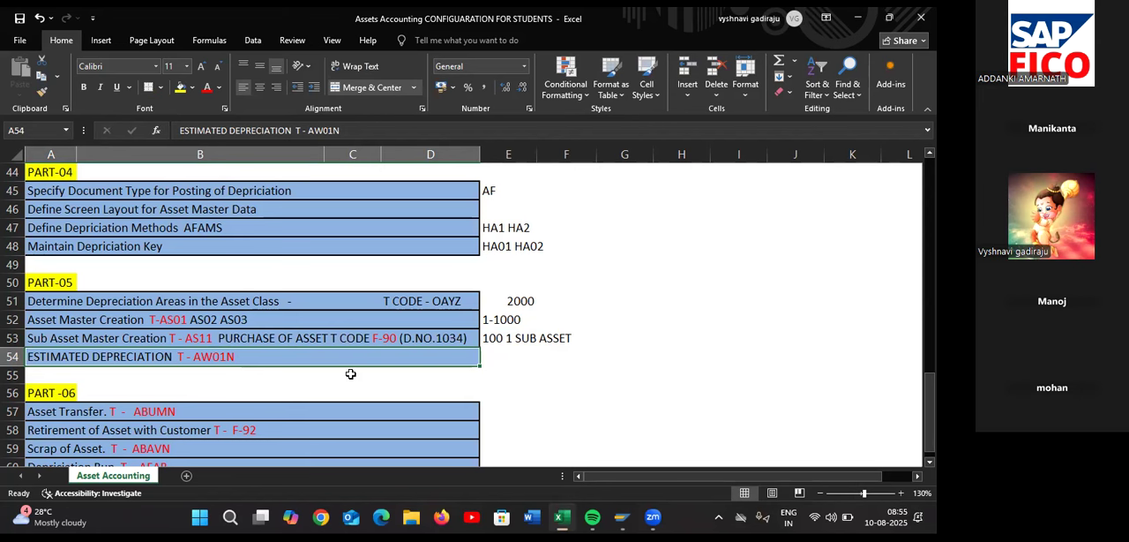
{"action": "scroll", "coordinate": [350, 373], "scroll_direction": "down", "scroll_amount": 1}
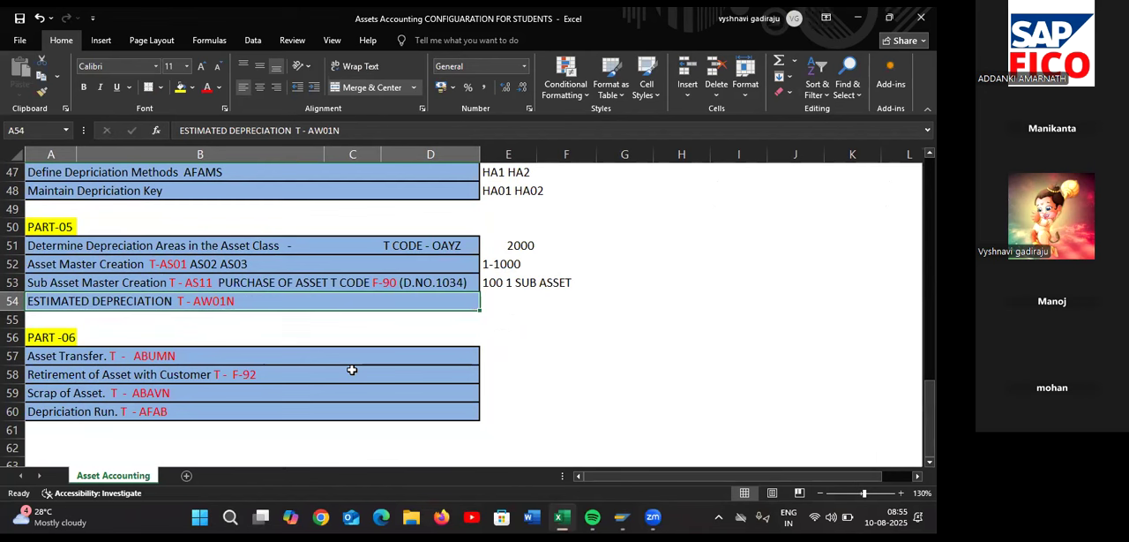
{"action": "key", "text": "alt+Tab"}
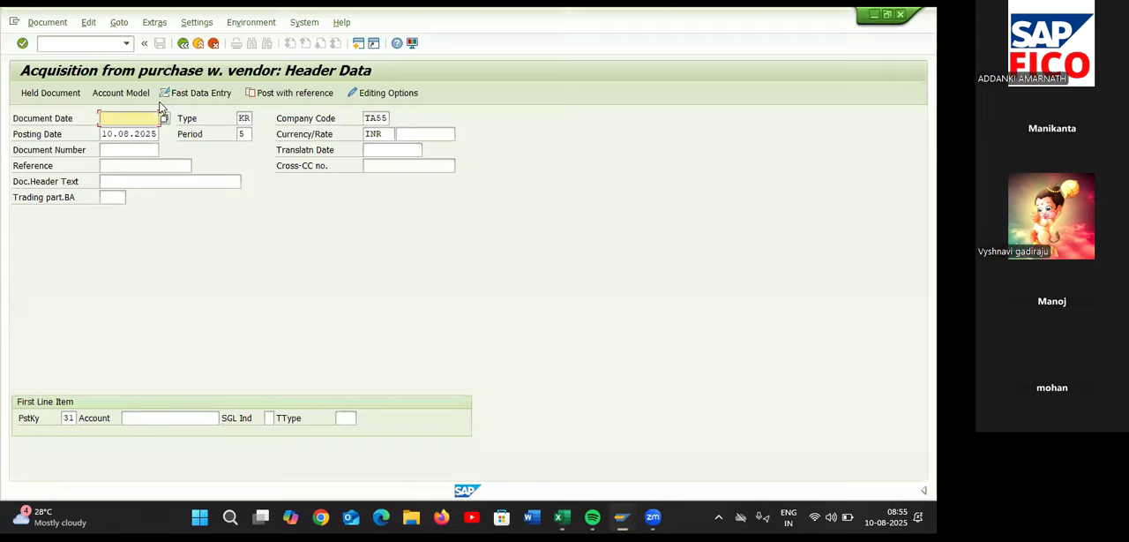
Leave the vendor acquisition posting with /N and return to the SAP Easy Access menu
{"action": "left_click", "coordinate": [99, 46]}
{"action": "type", "text": "/"}
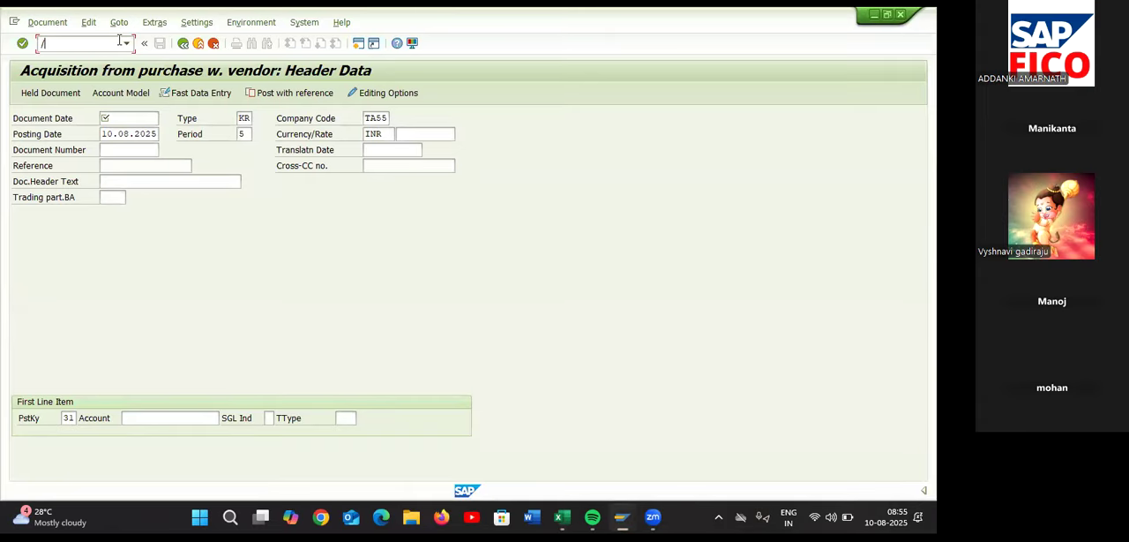
{"action": "type", "text": "NSP"}
{"action": "key", "text": "BackSpace"}
{"action": "key", "text": "BackSpace"}
{"action": "key", "text": "Return"}
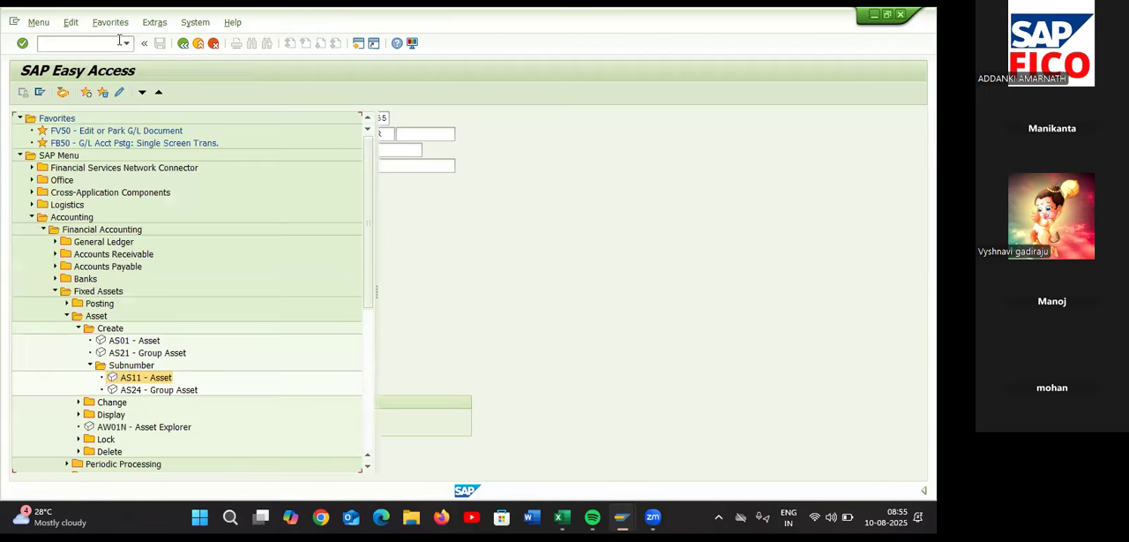
Recheck the transaction code in the Excel checklist, open Asset Explorer (AW01N) in SAP and display the book depreciation comparison across fiscal years
{"action": "scroll", "coordinate": [226, 331], "scroll_direction": "down", "scroll_amount": 1}
{"action": "scroll", "coordinate": [226, 331], "scroll_direction": "down", "scroll_amount": 1}
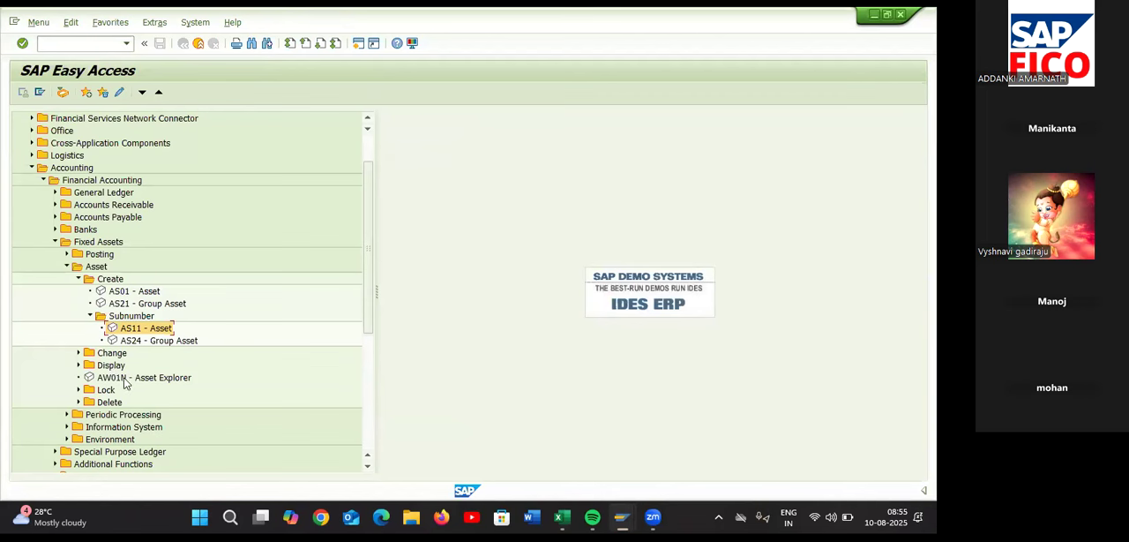
{"action": "key", "text": "alt+Tab"}
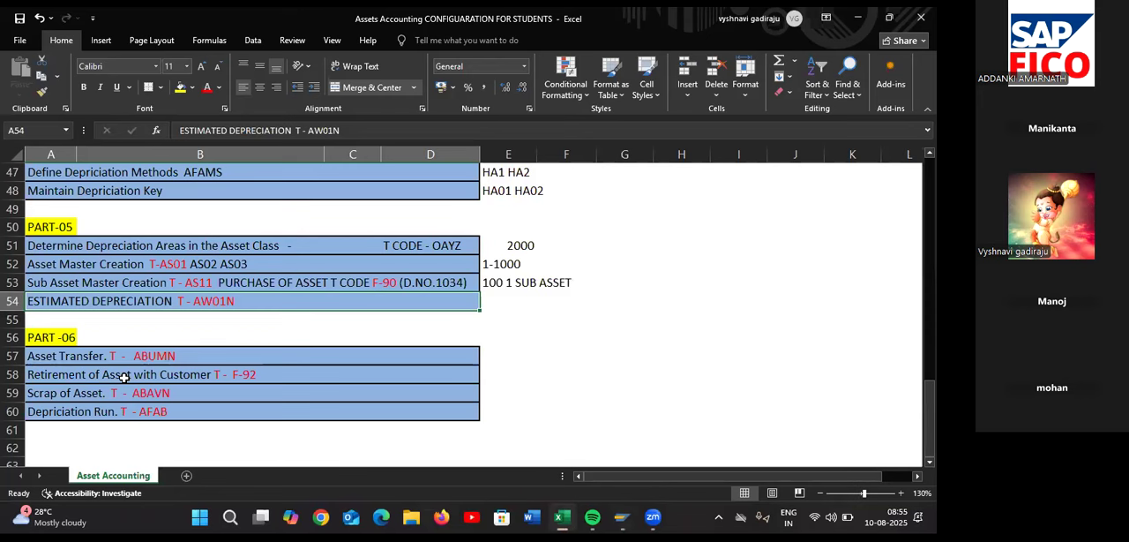
{"action": "key", "text": "alt+Tab"}
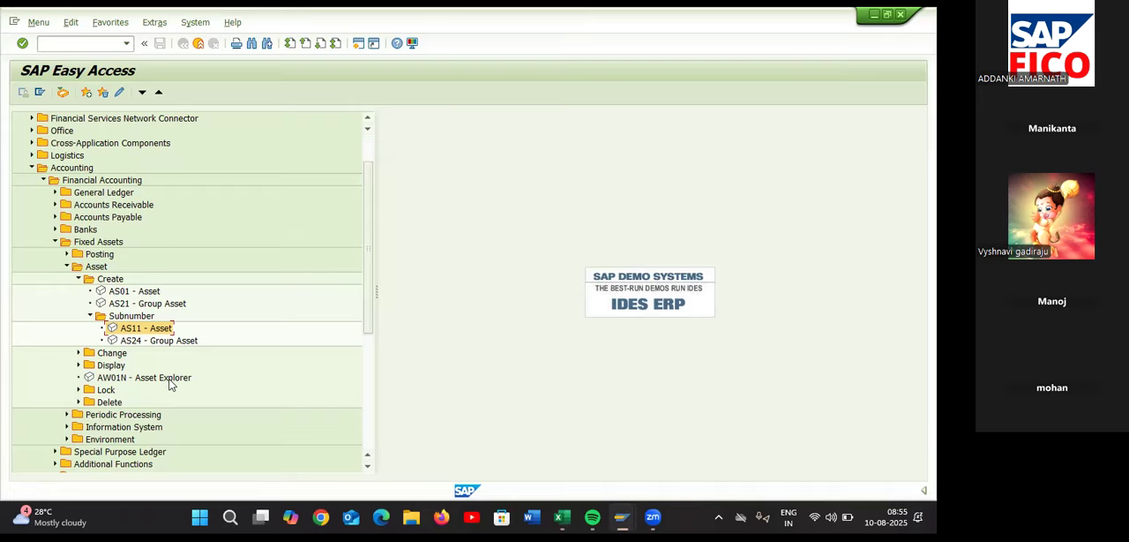
{"action": "double_click", "coordinate": [121, 378]}
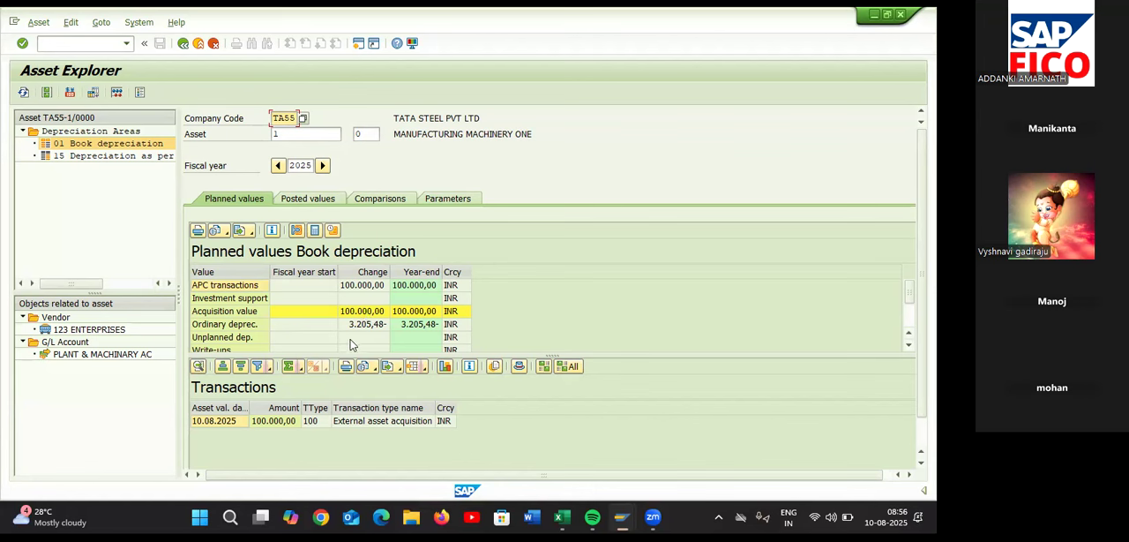
{"action": "left_click", "coordinate": [382, 199]}
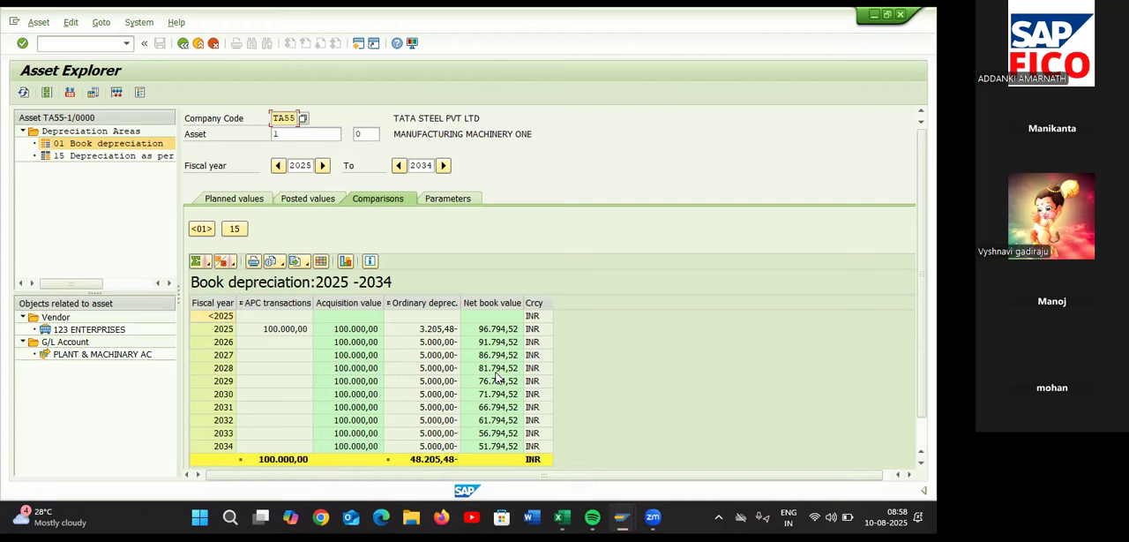
Review the customer retirement (F-92) and depreciation run (AFAB) entries in Part-06 of the Excel checklist, and return to Asset Explorer in SAP
{"action": "key", "text": "alt+Tab"}
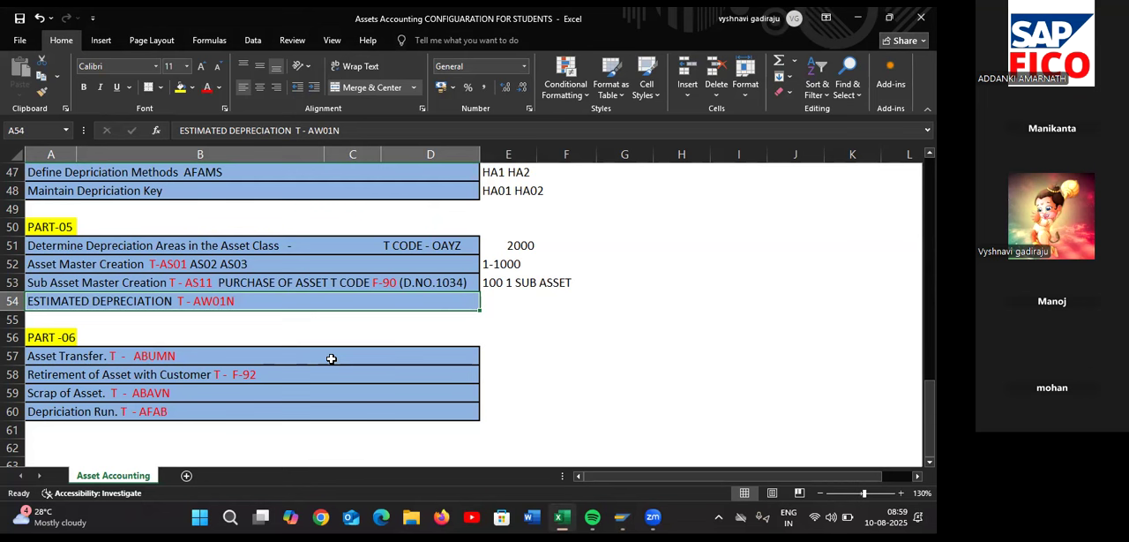
{"action": "left_click", "coordinate": [276, 412]}
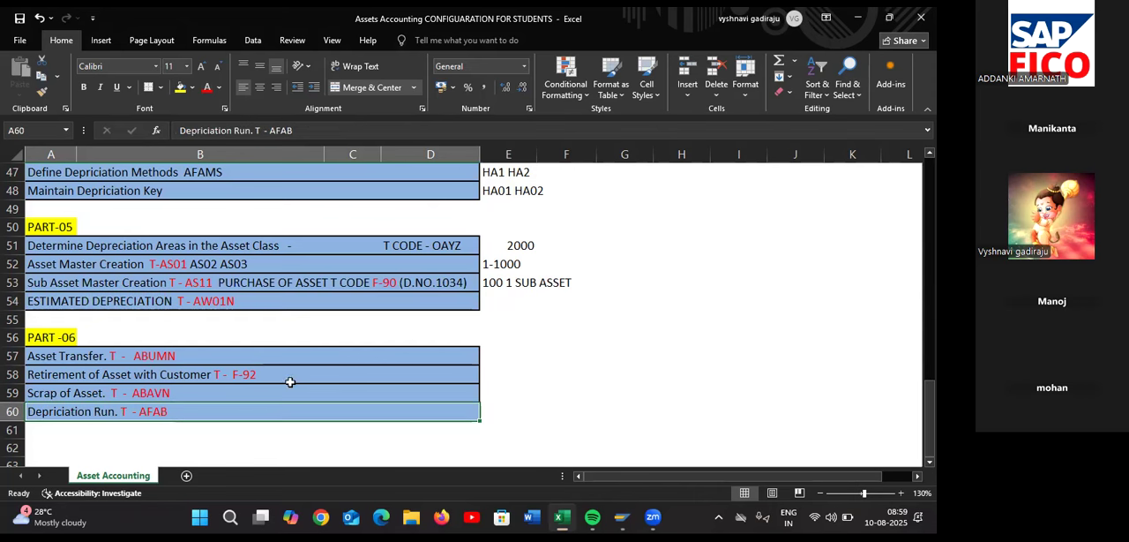
{"action": "left_click", "coordinate": [290, 378]}
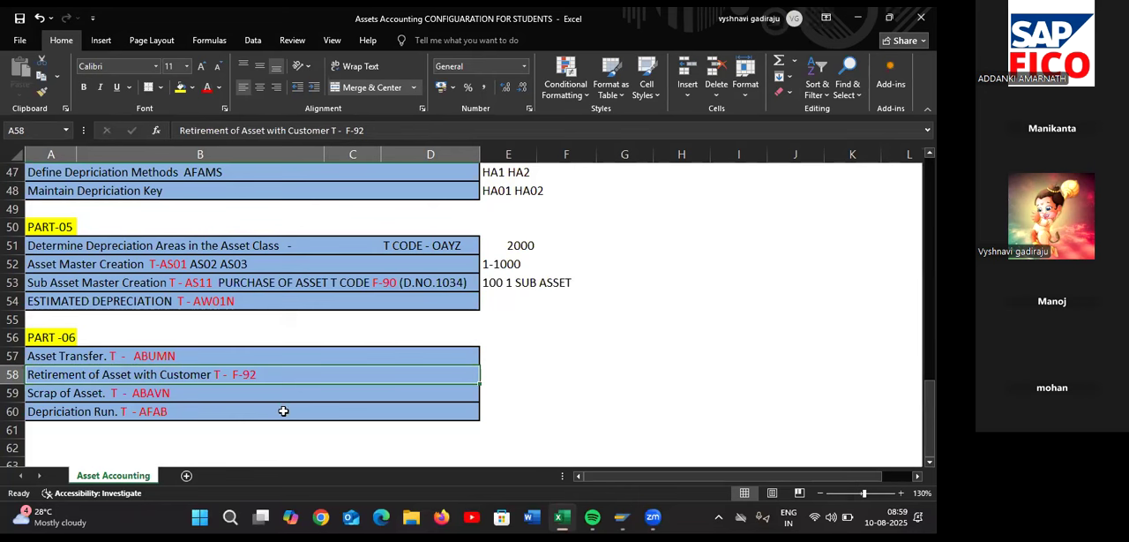
{"action": "left_click", "coordinate": [283, 411]}
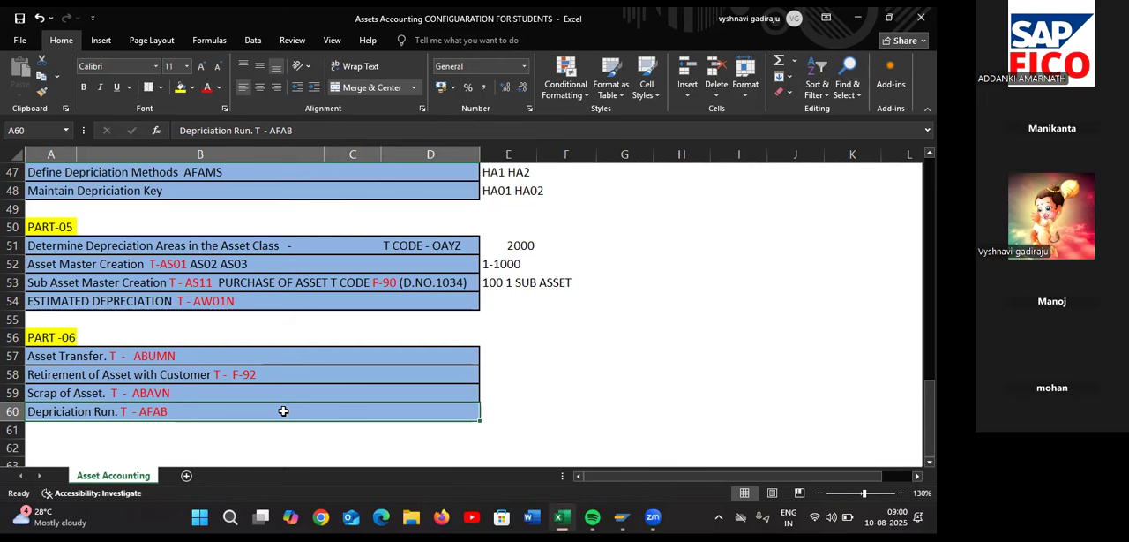
{"action": "left_click", "coordinate": [390, 40]}
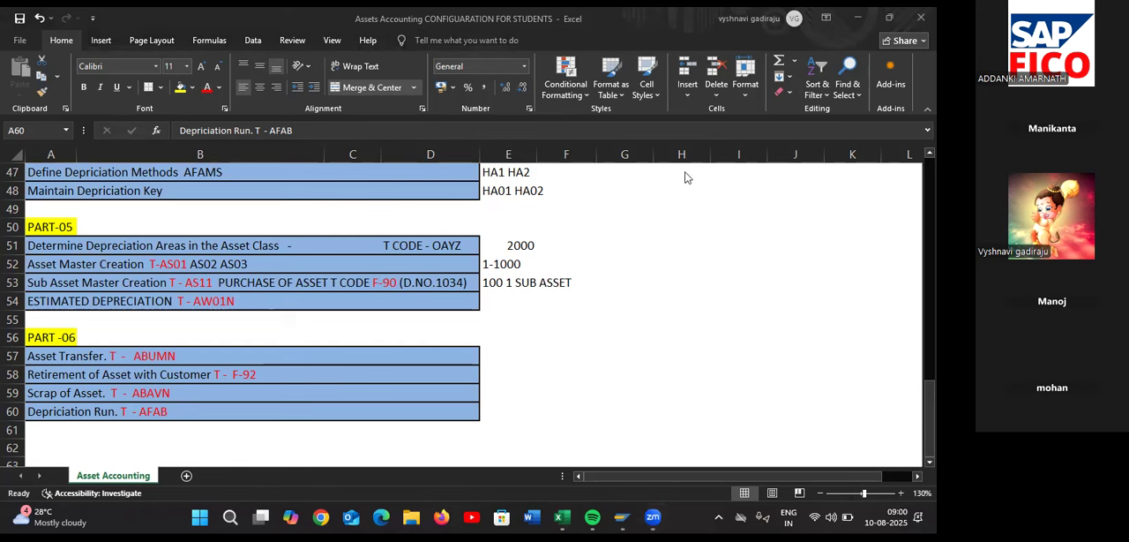
{"action": "key", "text": "alt+Tab"}
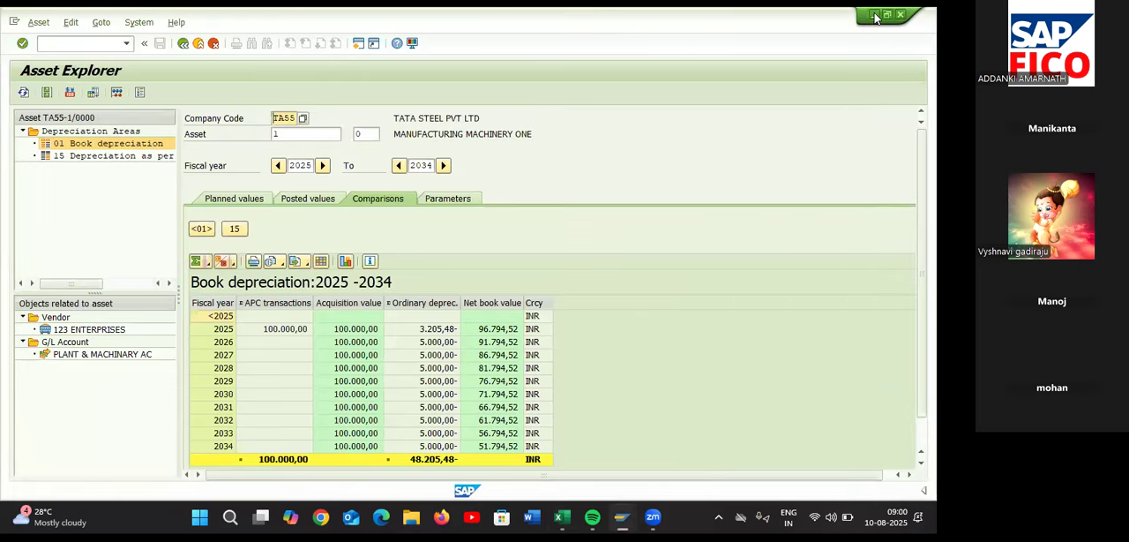
{"action": "left_click", "coordinate": [875, 16]}
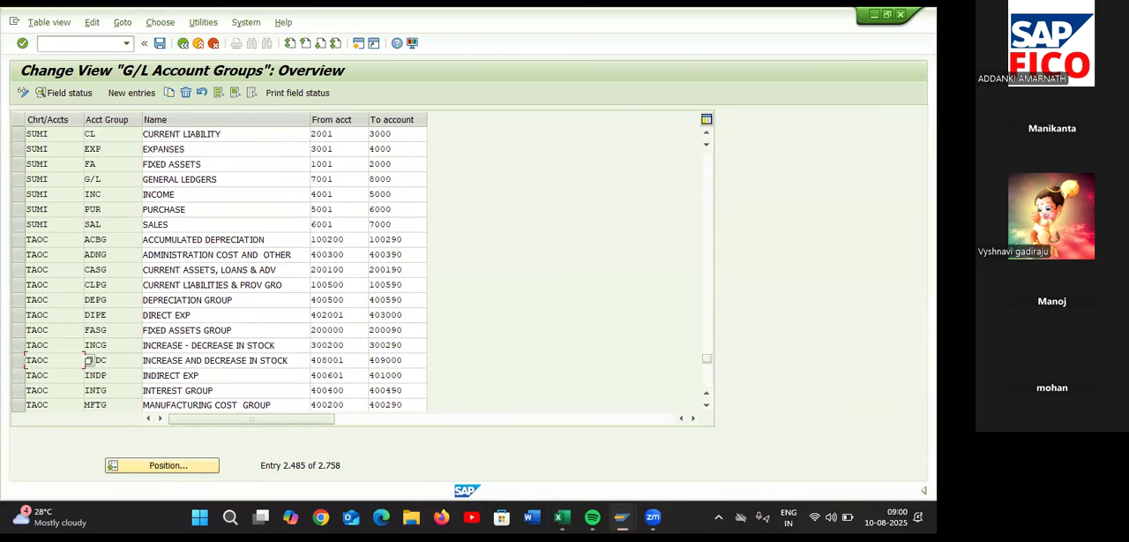
{"action": "mouse_move", "coordinate": [623, 517]}
{"action": "left_click", "coordinate": [585, 441]}
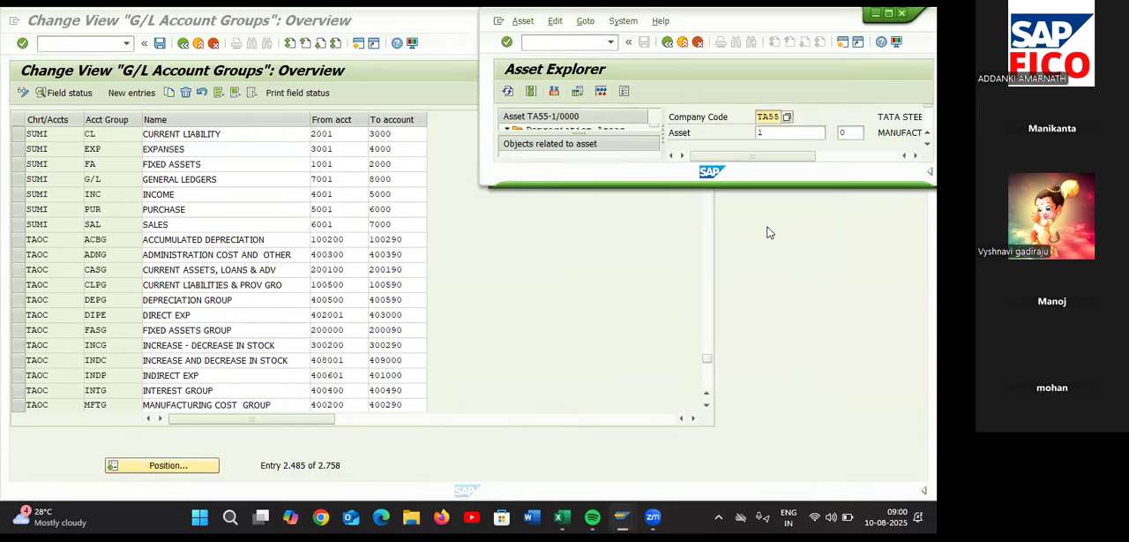
{"action": "left_click", "coordinate": [888, 13]}
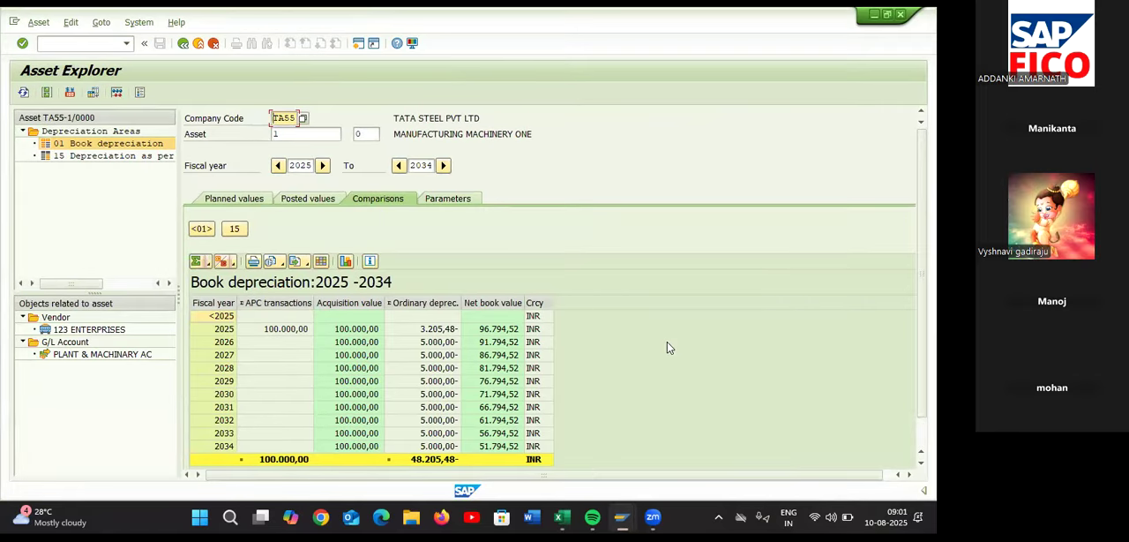
Check the asset's posted and planned values, and display the document behind its external asset acquisition transaction
{"action": "left_click", "coordinate": [325, 197]}
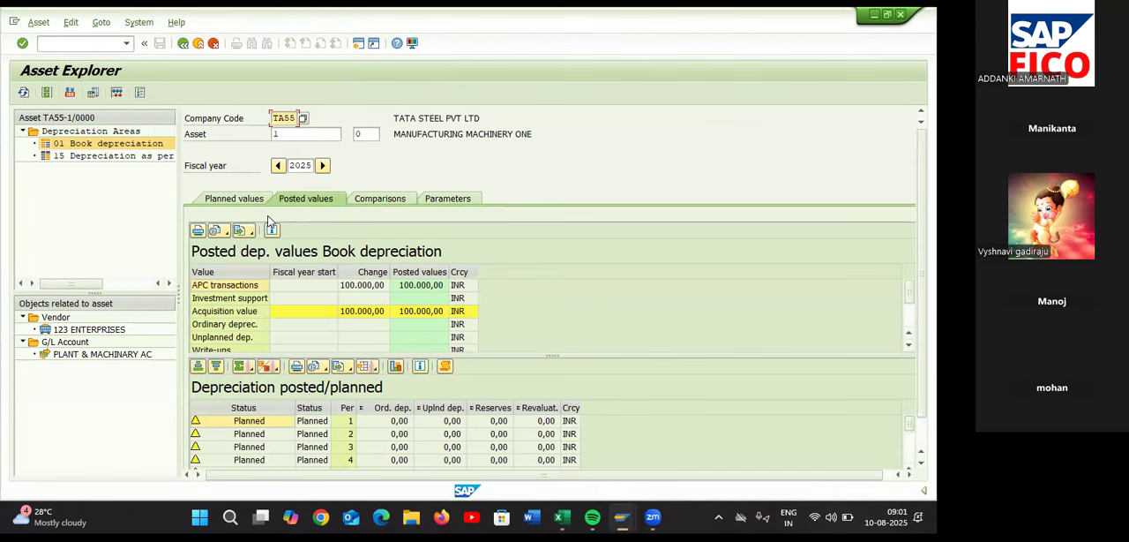
{"action": "left_click", "coordinate": [234, 198]}
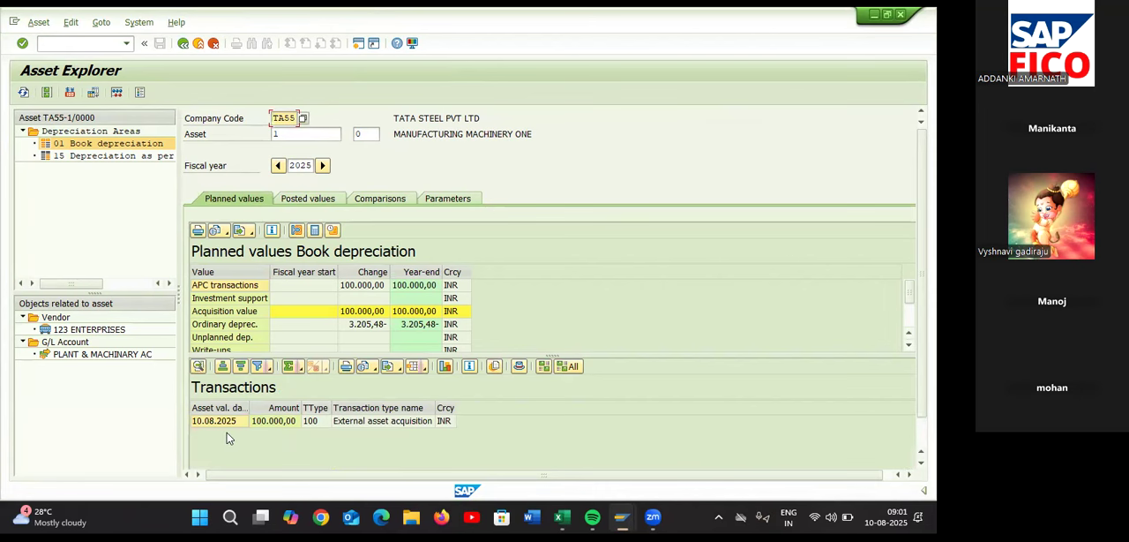
{"action": "left_click", "coordinate": [272, 422]}
{"action": "double_click", "coordinate": [272, 423]}
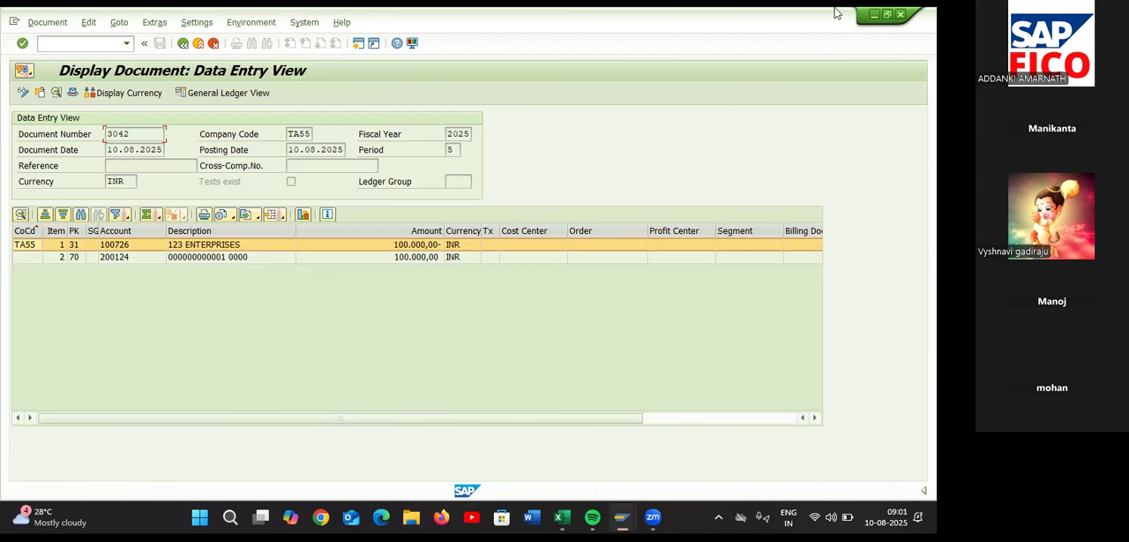
Minimize the open SAP windows and open the desktop document SYLLABUS OF SAP in Word
{"action": "left_click", "coordinate": [873, 14]}
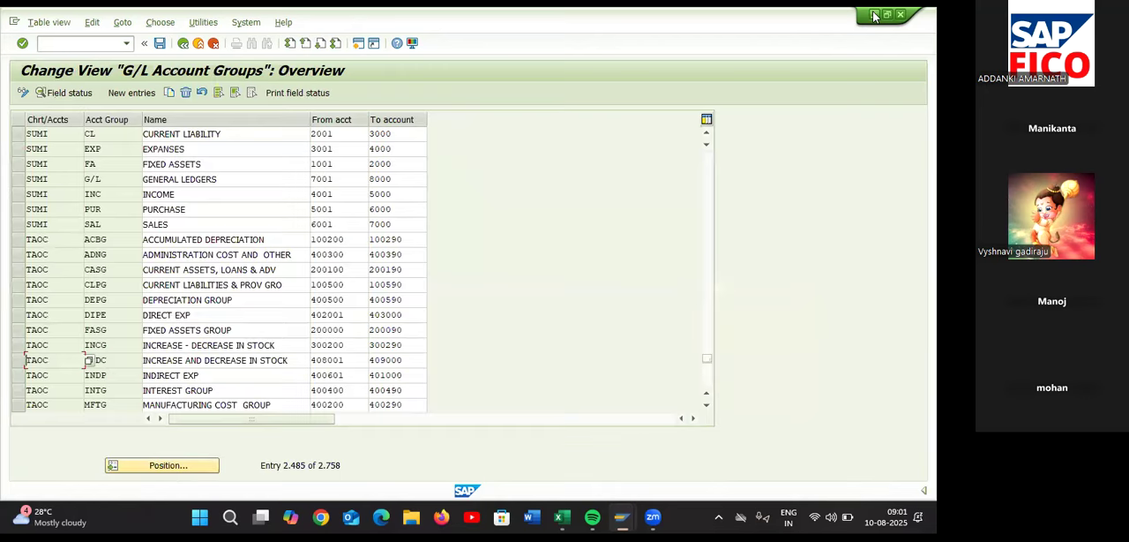
{"action": "left_click", "coordinate": [874, 14]}
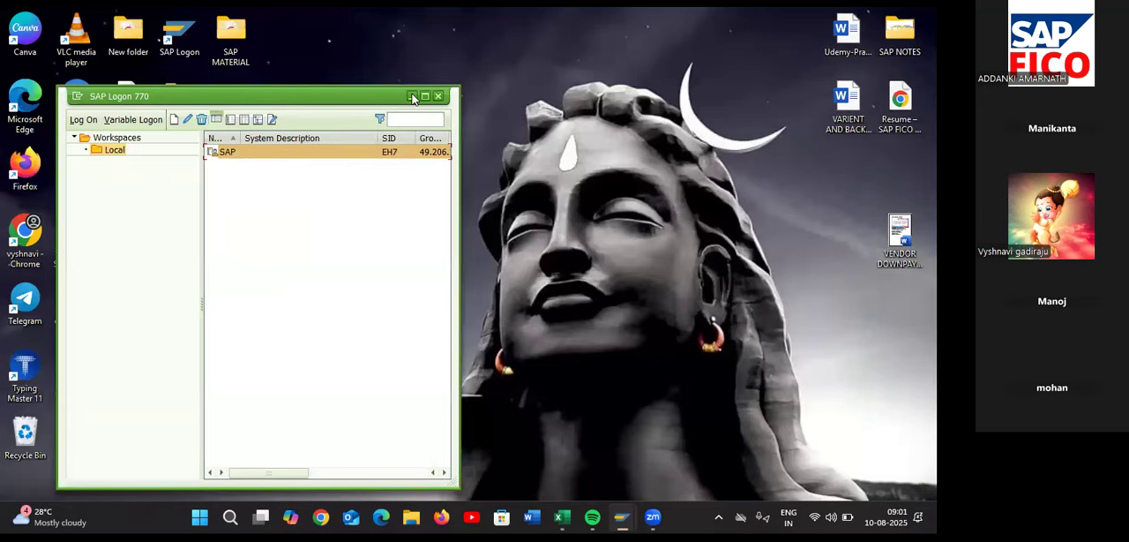
{"action": "left_click", "coordinate": [413, 97]}
{"action": "double_click", "coordinate": [181, 172]}
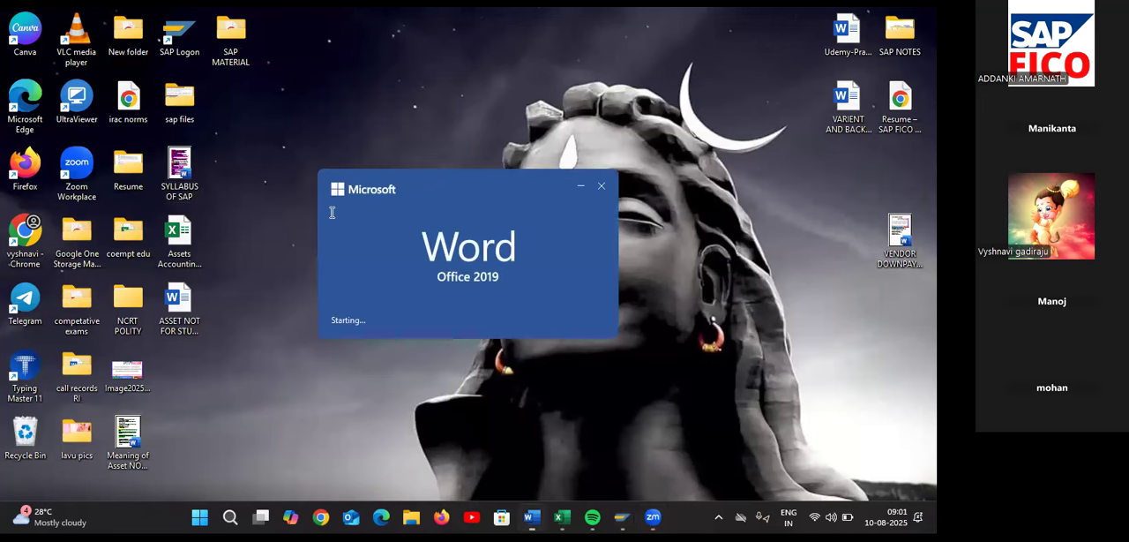
Change the highlight of syllabus item 26, Asset Accounting, to pink
{"action": "scroll", "coordinate": [439, 326], "scroll_direction": "down", "scroll_amount": 15}
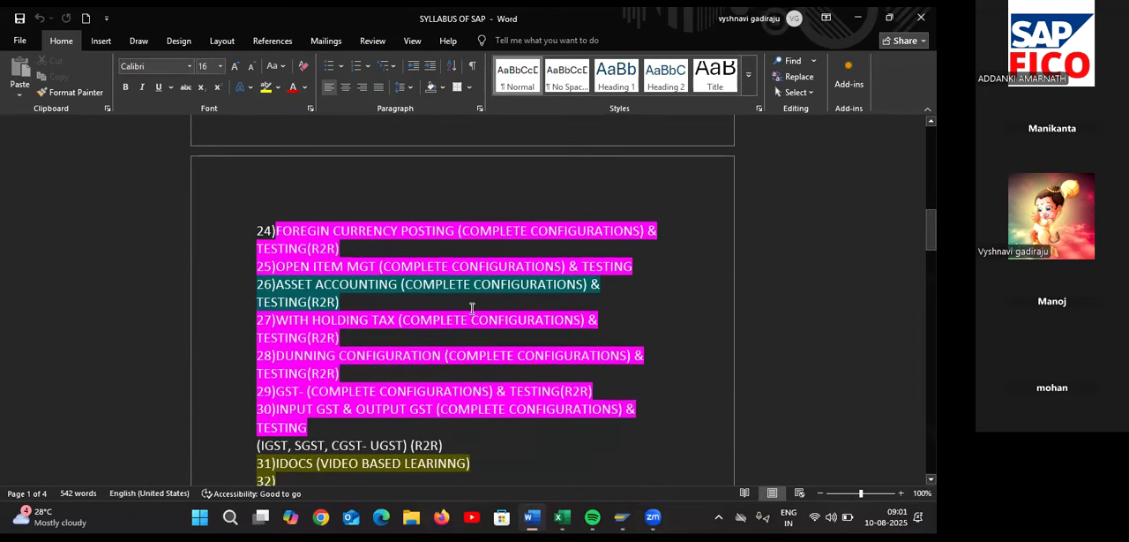
{"action": "left_click", "coordinate": [382, 301]}
{"action": "left_click_drag", "start_coordinate": [382, 301], "coordinate": [258, 286]}
{"action": "left_click", "coordinate": [327, 260]}
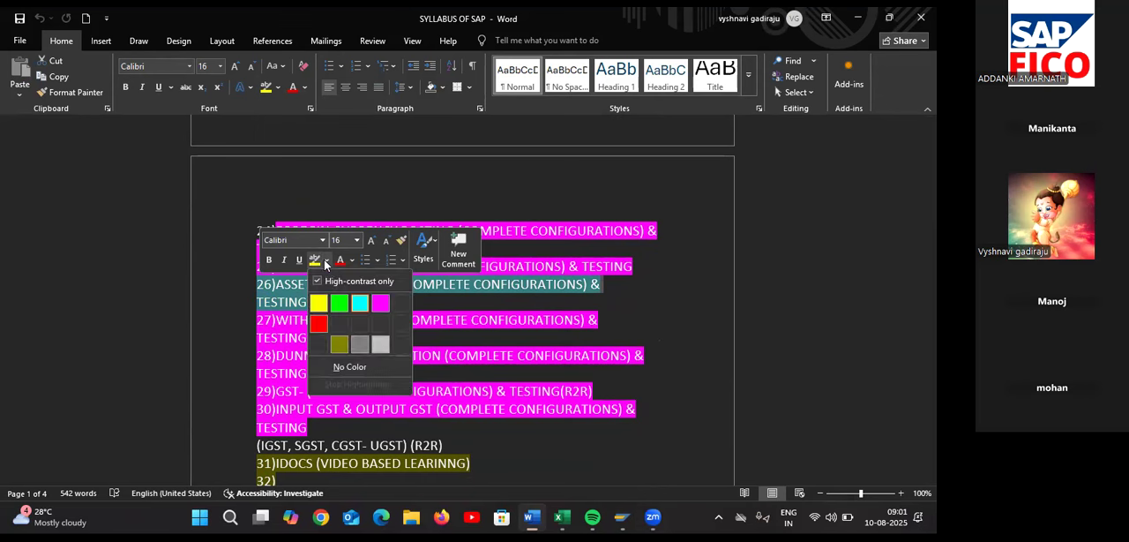
{"action": "left_click", "coordinate": [380, 302]}
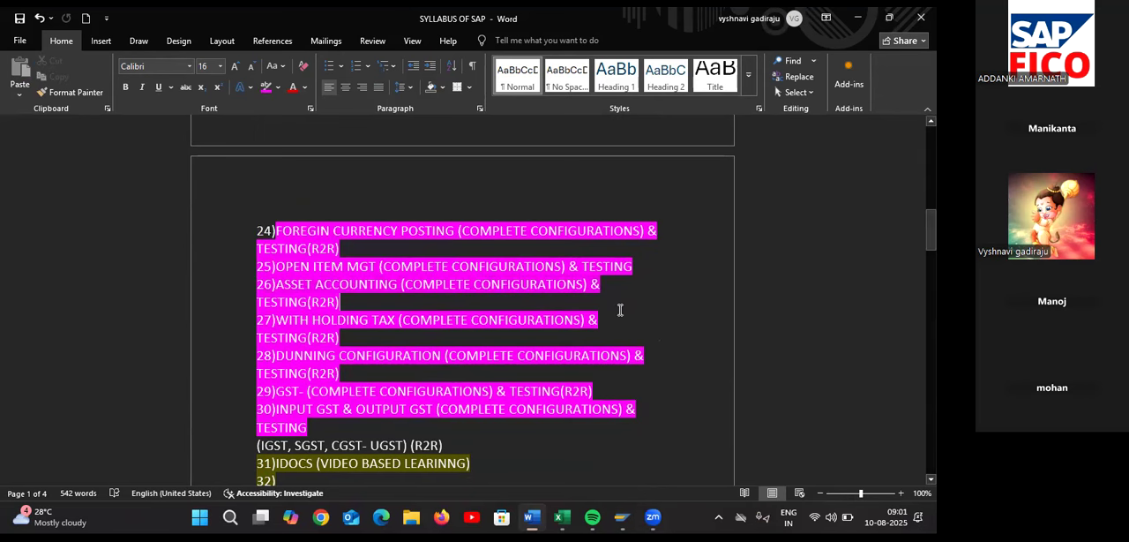
Highlight syllabus item 42, Interest Calculation Overview & Configurations, in turquoise and save the document
{"action": "scroll", "coordinate": [620, 309], "scroll_direction": "down", "scroll_amount": 4}
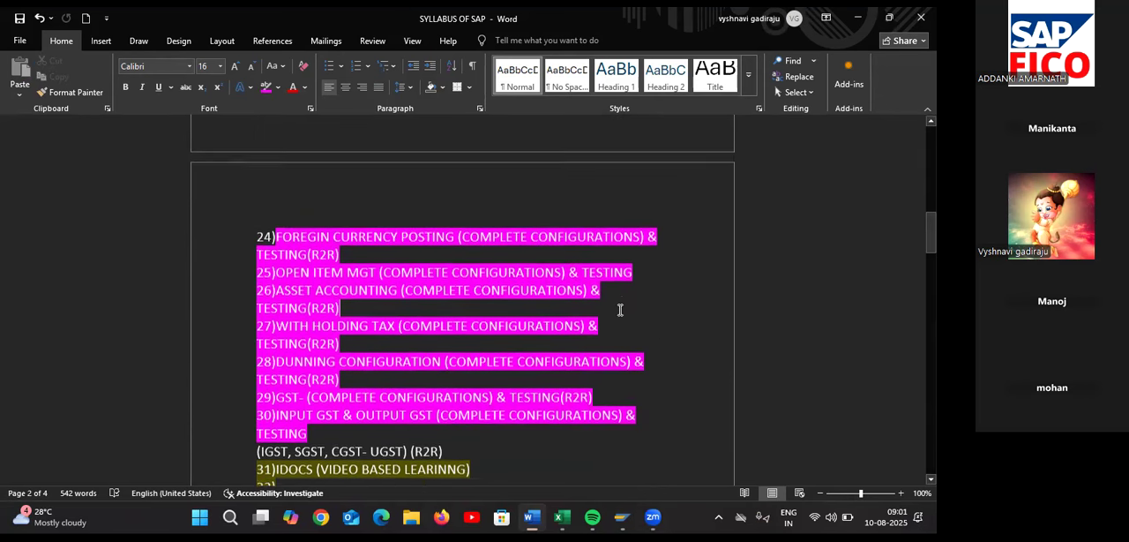
{"action": "scroll", "coordinate": [620, 310], "scroll_direction": "down", "scroll_amount": 2}
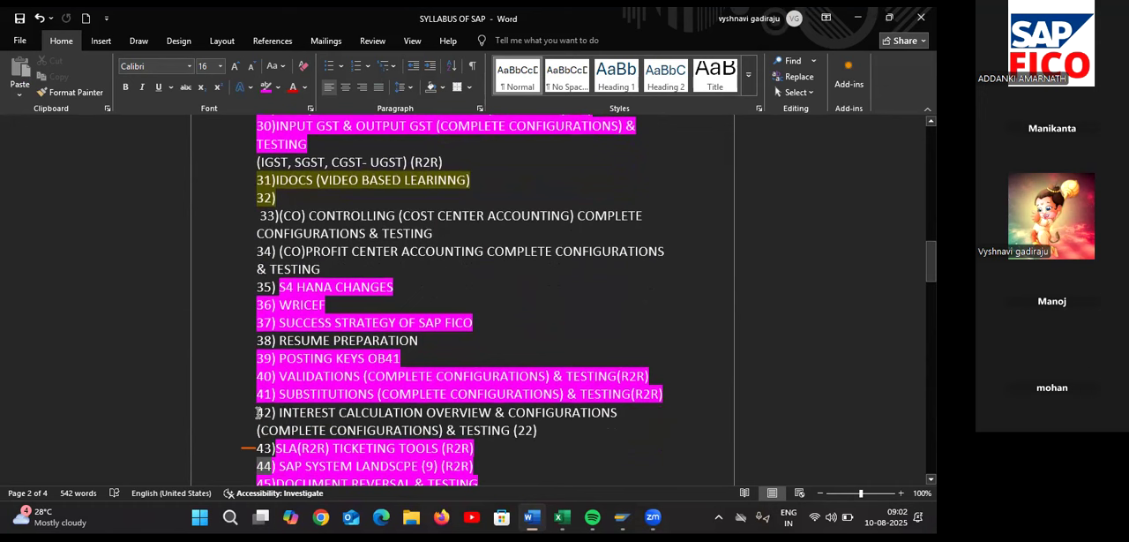
{"action": "left_click_drag", "start_coordinate": [257, 412], "coordinate": [558, 436]}
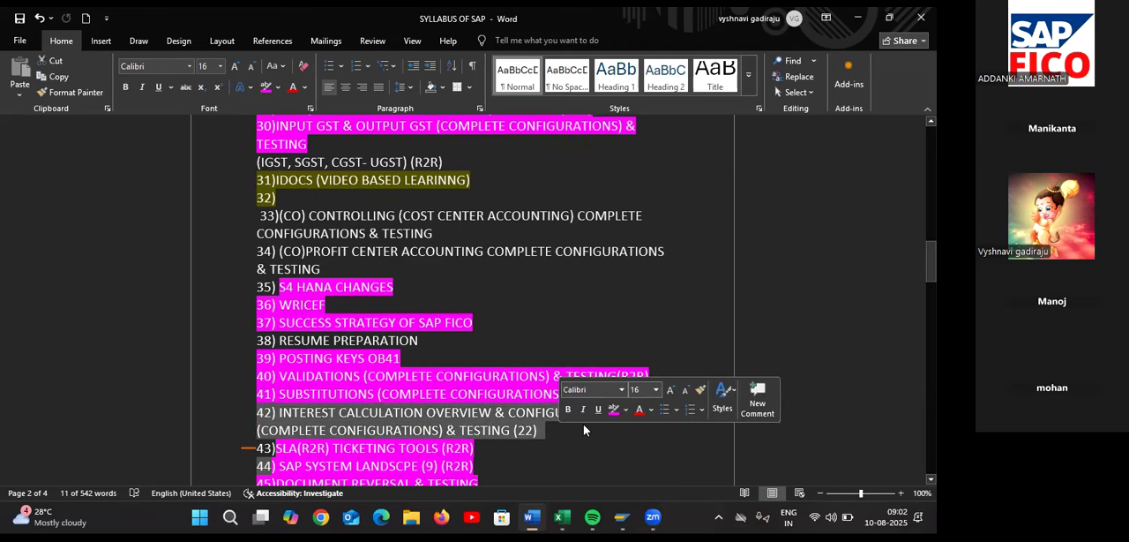
{"action": "left_click", "coordinate": [626, 409]}
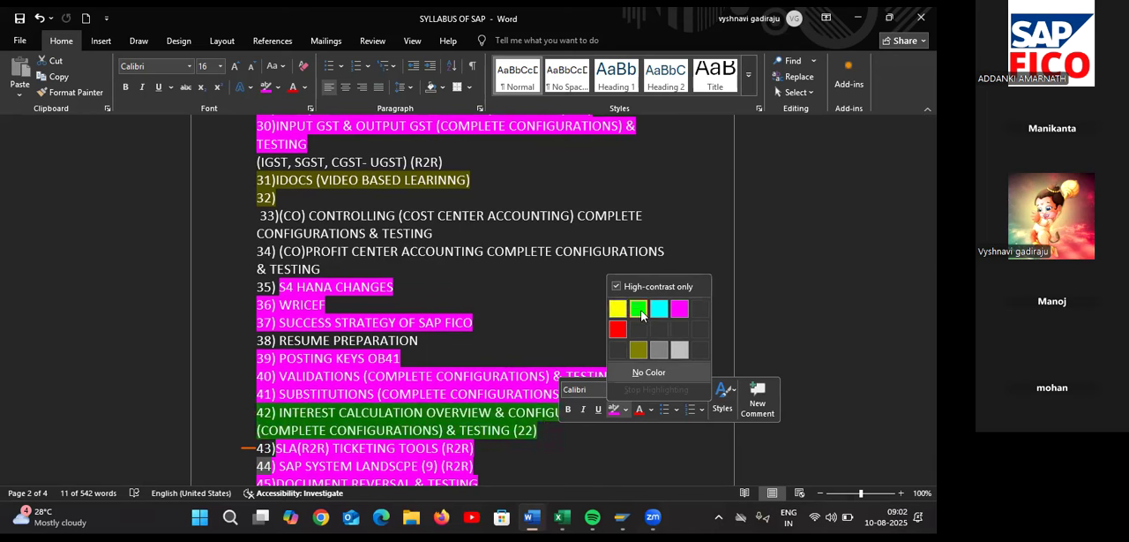
{"action": "left_click", "coordinate": [640, 311]}
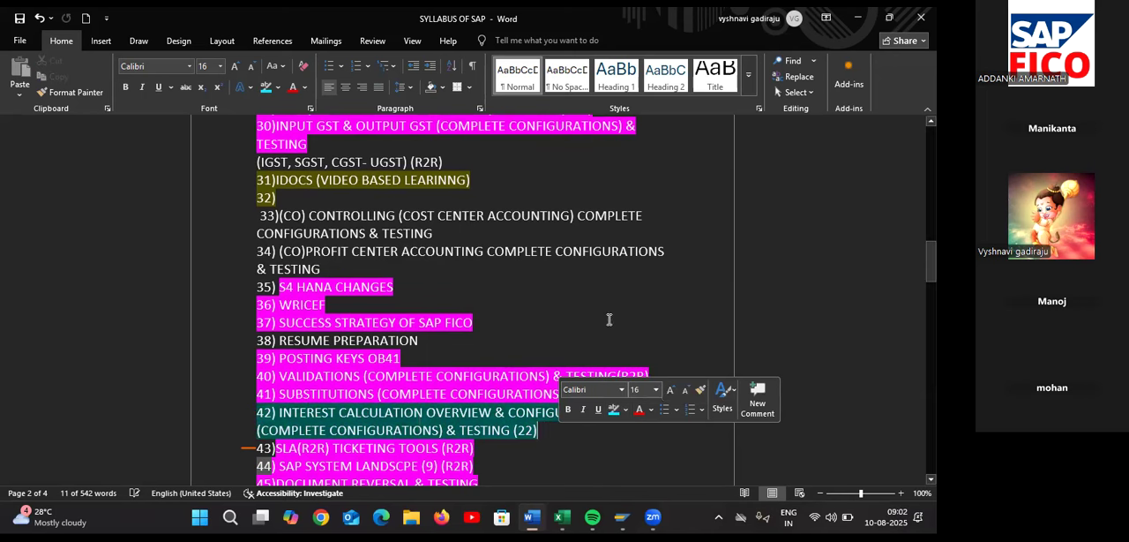
{"action": "left_click", "coordinate": [583, 333]}
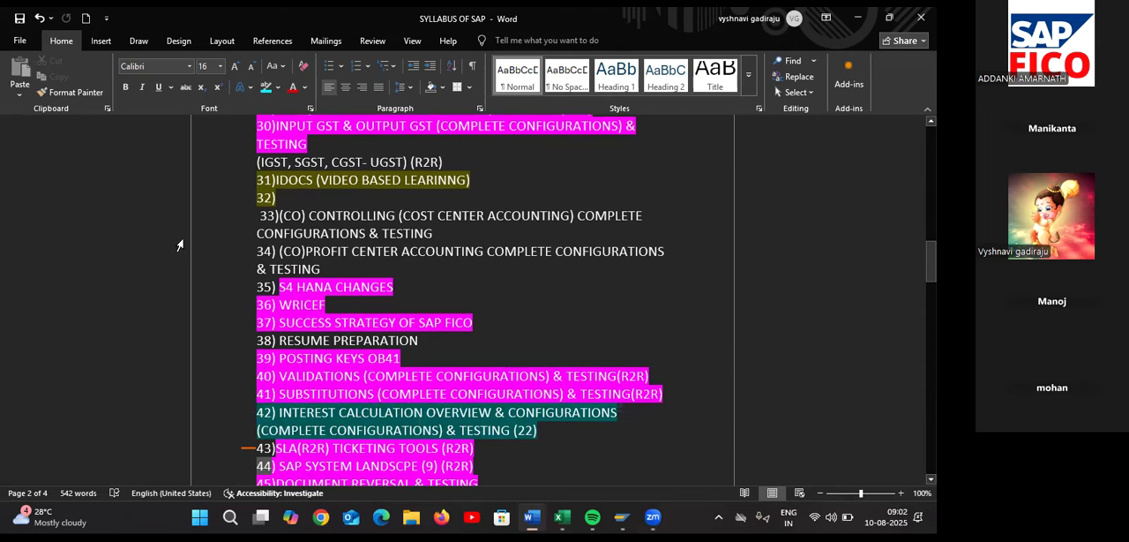
{"action": "left_click", "coordinate": [29, 23]}
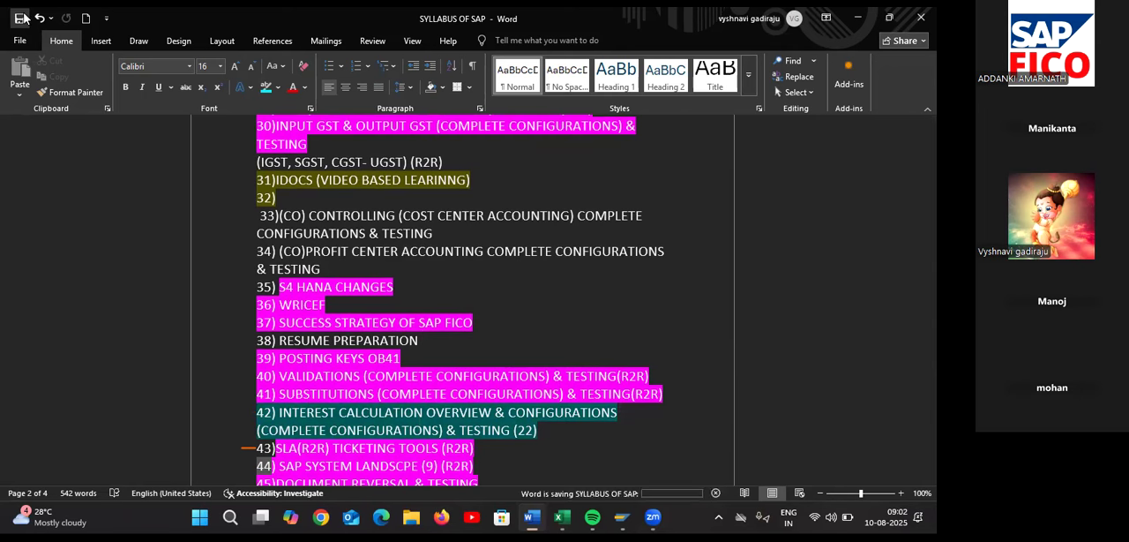
Review the syllabus list from item 10 to item 48 for topics that are not highlighted as completed
{"action": "scroll", "coordinate": [263, 226], "scroll_direction": "down", "scroll_amount": 4}
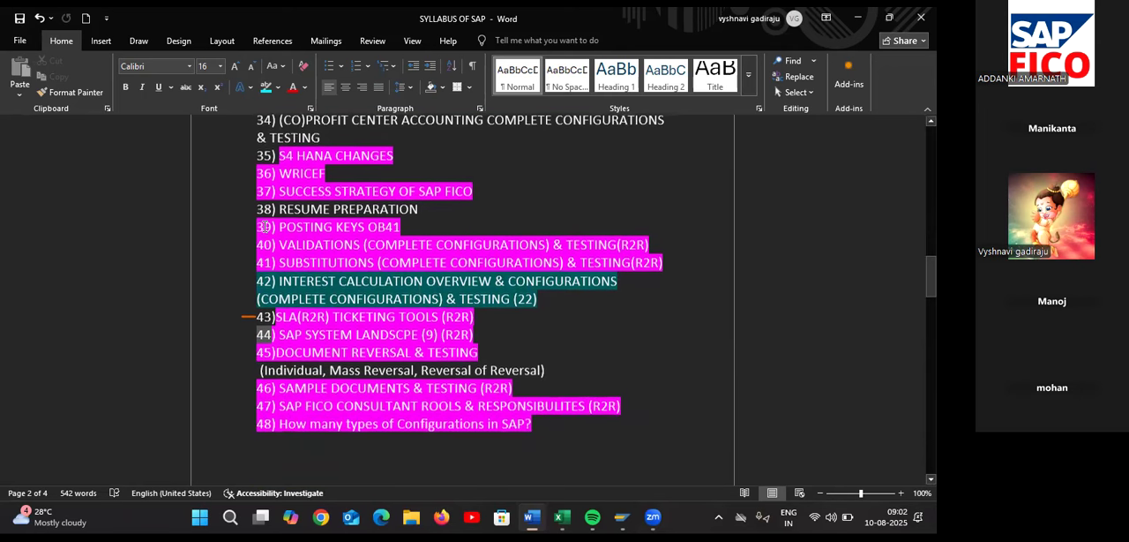
{"action": "scroll", "coordinate": [264, 225], "scroll_direction": "up", "scroll_amount": 5}
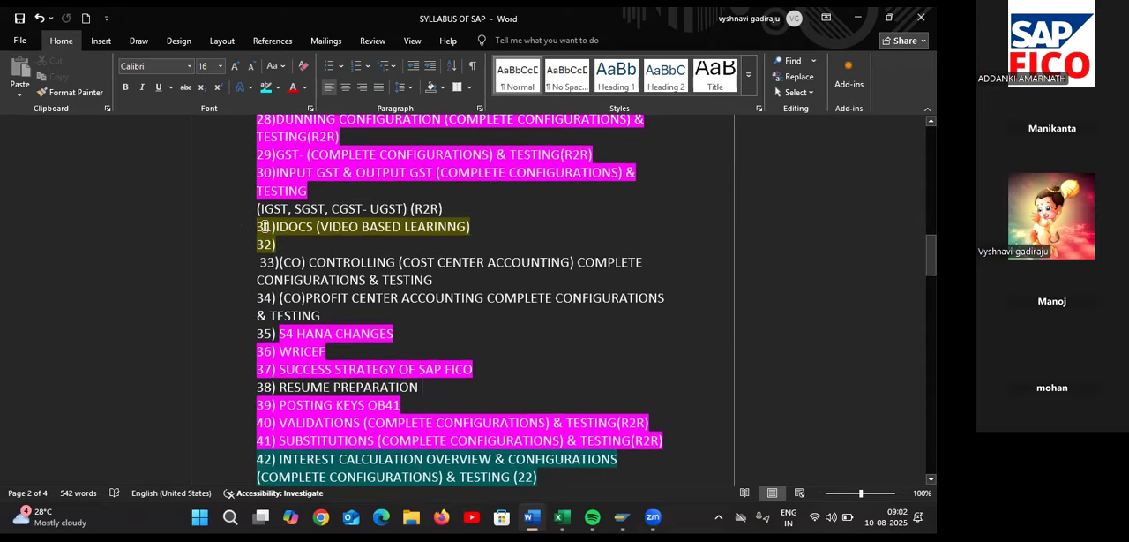
{"action": "scroll", "coordinate": [264, 225], "scroll_direction": "up", "scroll_amount": 4}
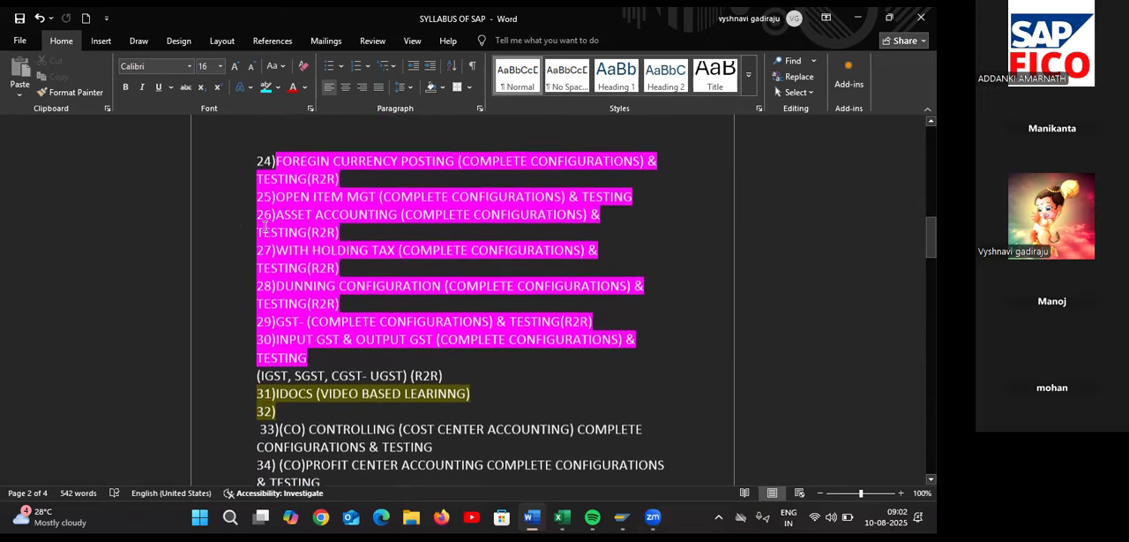
{"action": "scroll", "coordinate": [264, 225], "scroll_direction": "down", "scroll_amount": 3}
{"action": "scroll", "coordinate": [264, 225], "scroll_direction": "up", "scroll_amount": 7}
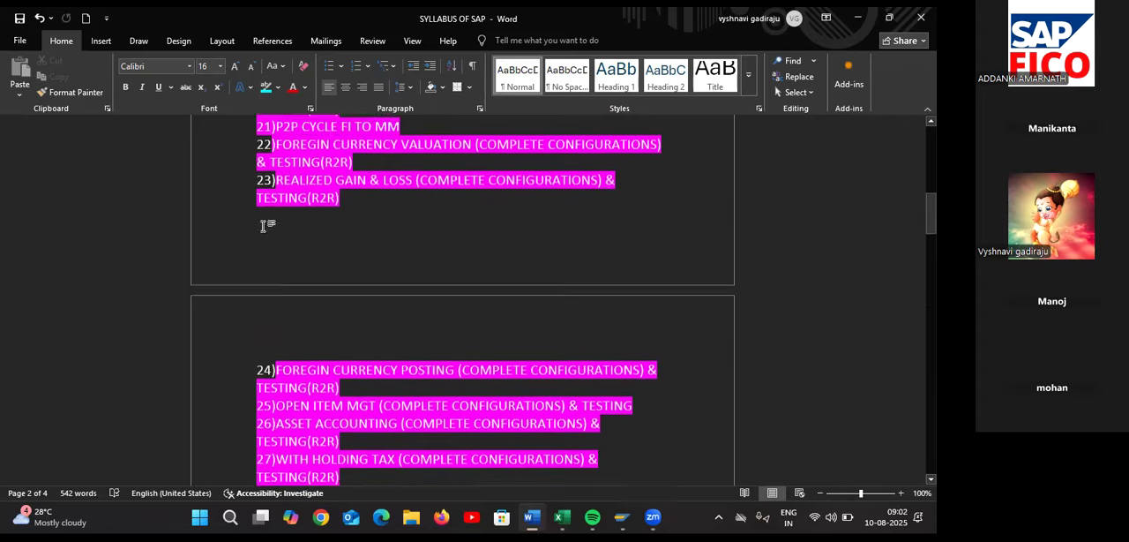
{"action": "scroll", "coordinate": [264, 226], "scroll_direction": "up", "scroll_amount": 3}
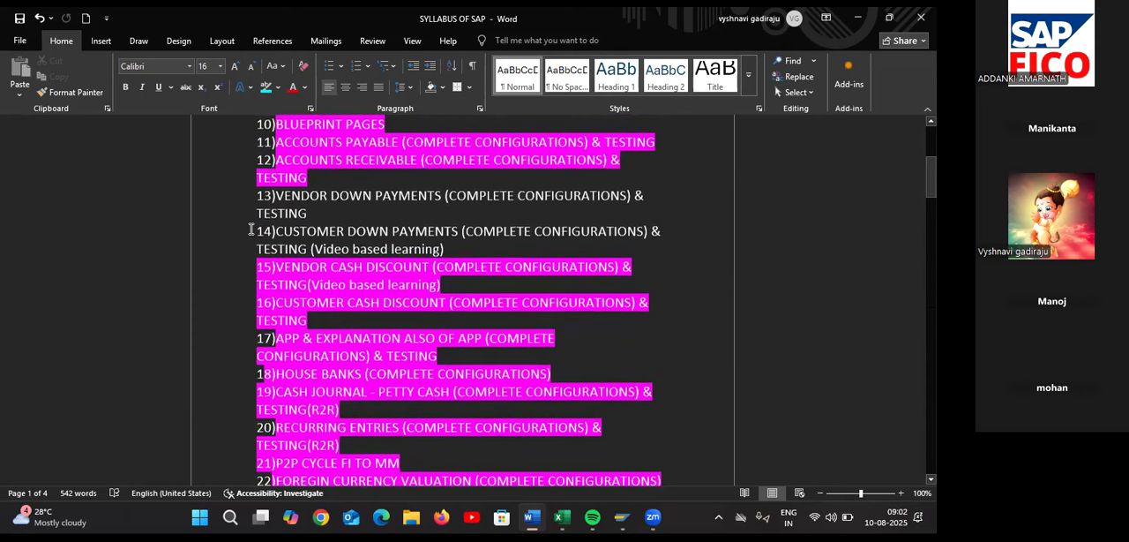
{"action": "scroll", "coordinate": [252, 229], "scroll_direction": "up", "scroll_amount": 1}
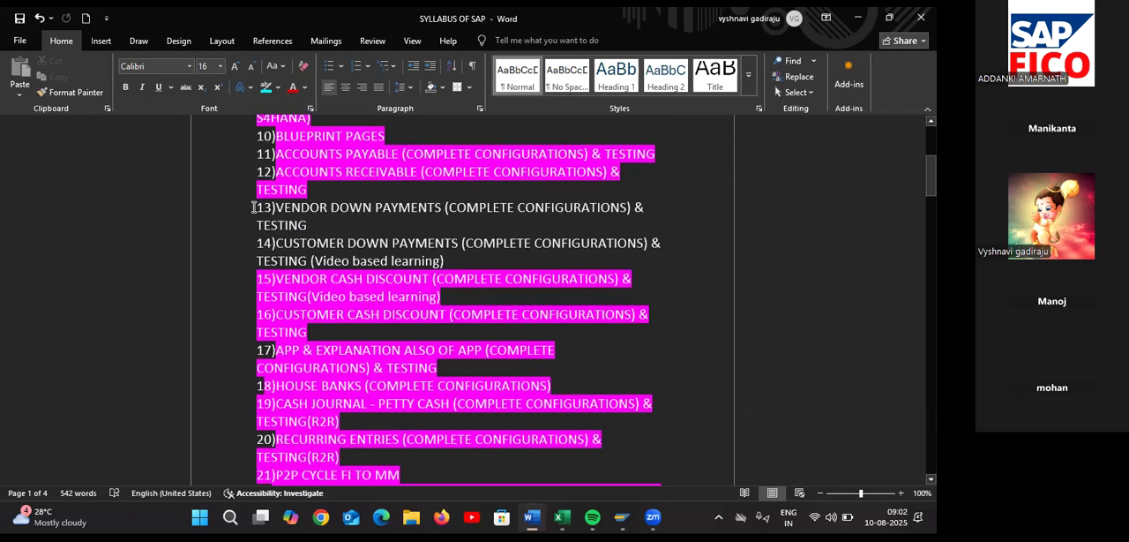
{"action": "left_click_drag", "start_coordinate": [255, 207], "coordinate": [280, 215]}
{"action": "left_click", "coordinate": [249, 212]}
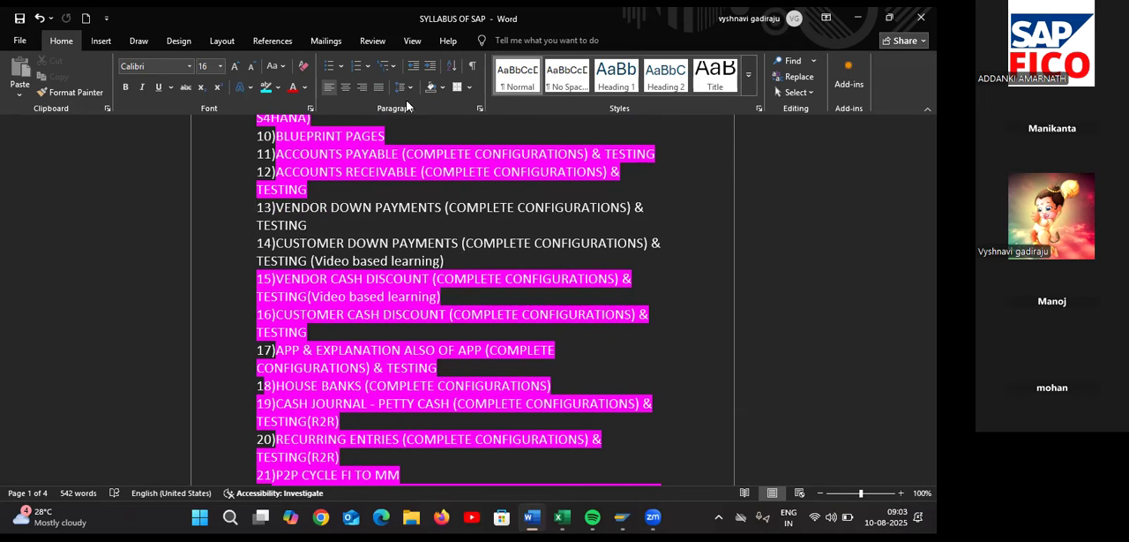
{"action": "scroll", "coordinate": [370, 217], "scroll_direction": "down", "scroll_amount": 10}
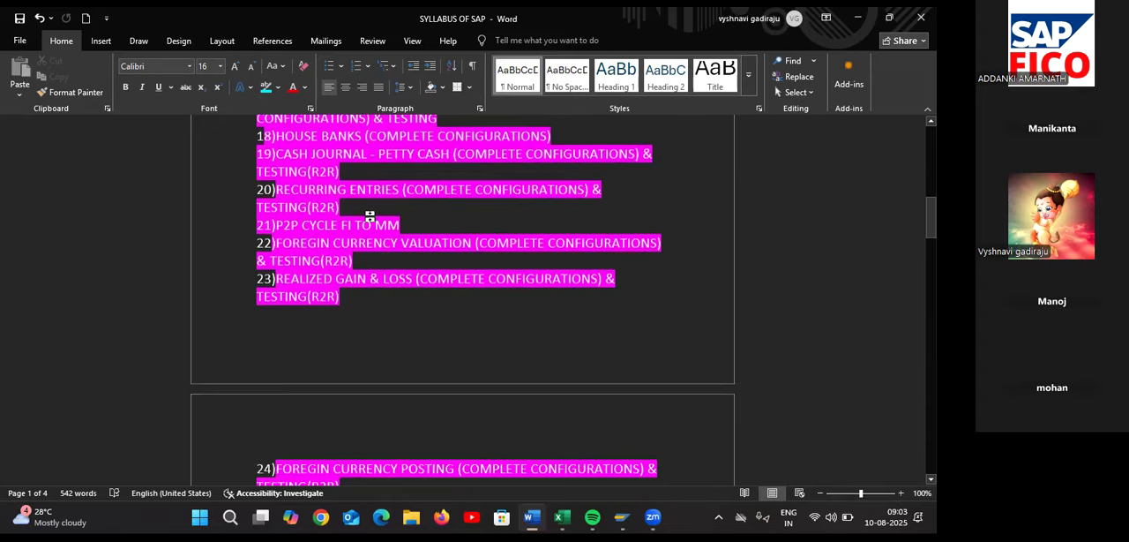
{"action": "scroll", "coordinate": [372, 217], "scroll_direction": "down", "scroll_amount": 6}
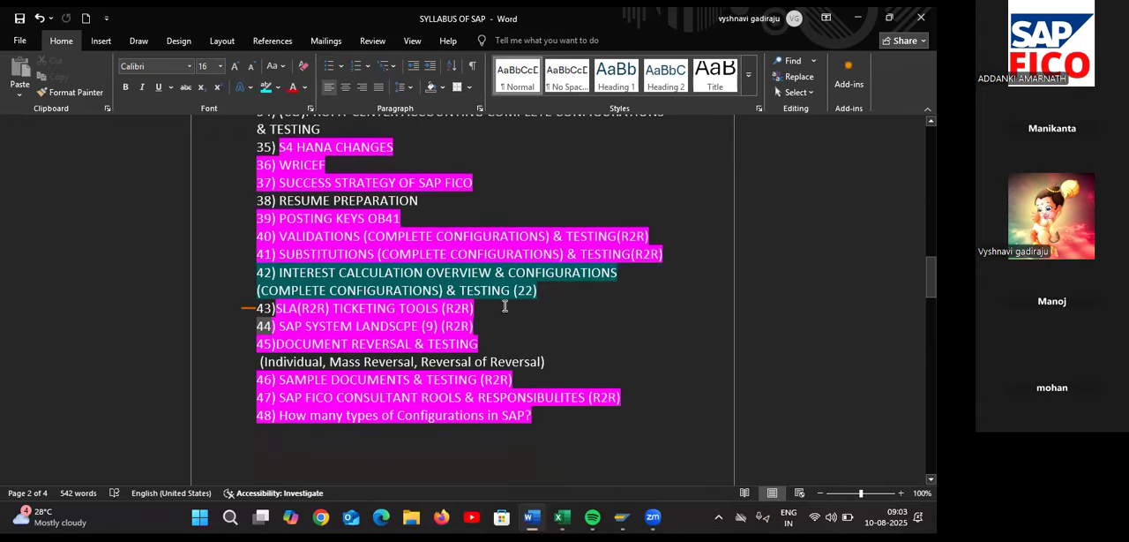
{"action": "scroll", "coordinate": [525, 300], "scroll_direction": "up", "scroll_amount": 4}
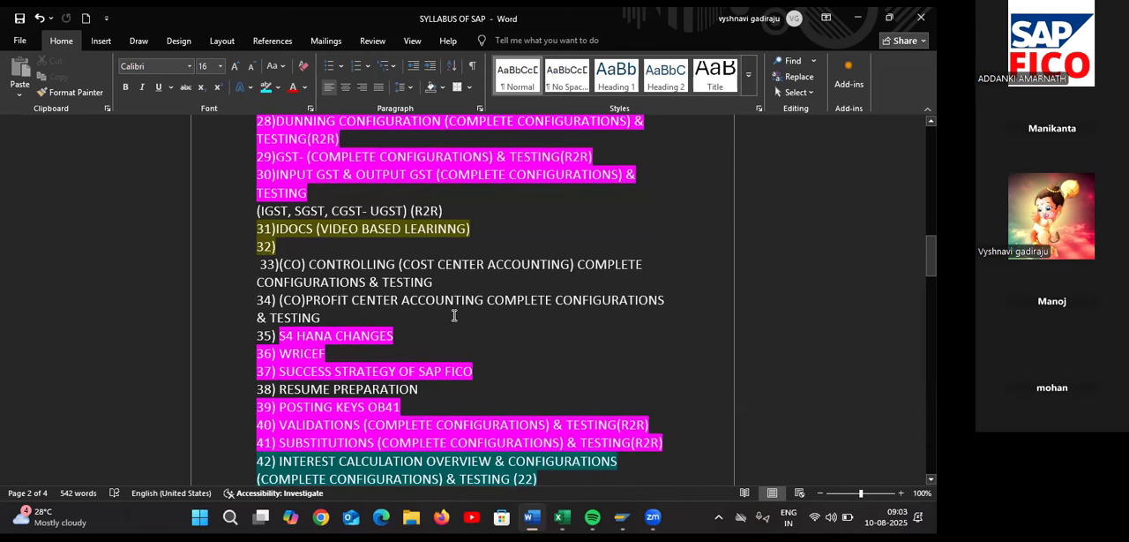
{"action": "scroll", "coordinate": [454, 314], "scroll_direction": "down", "scroll_amount": 1}
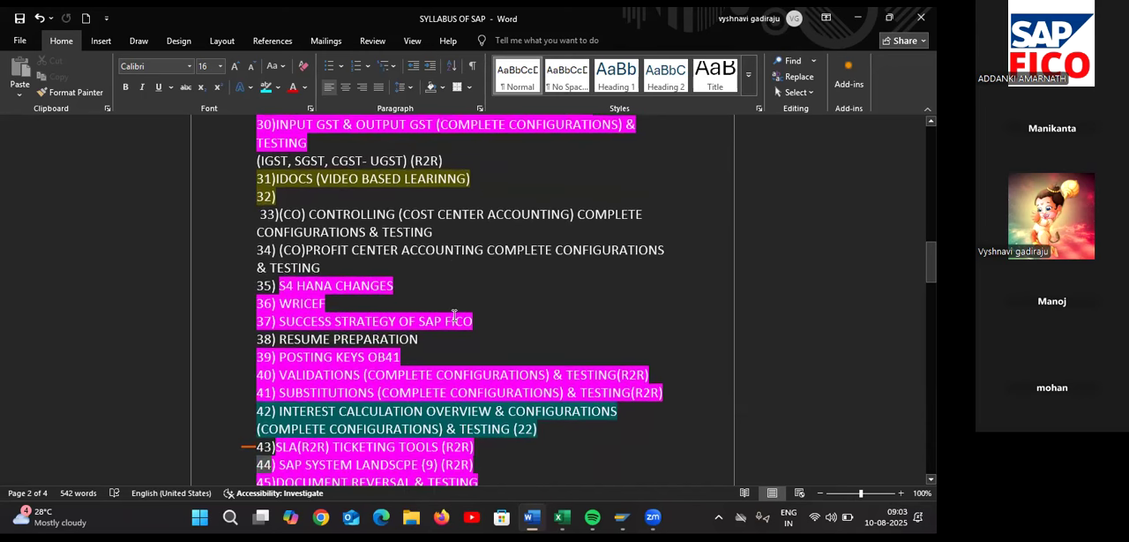